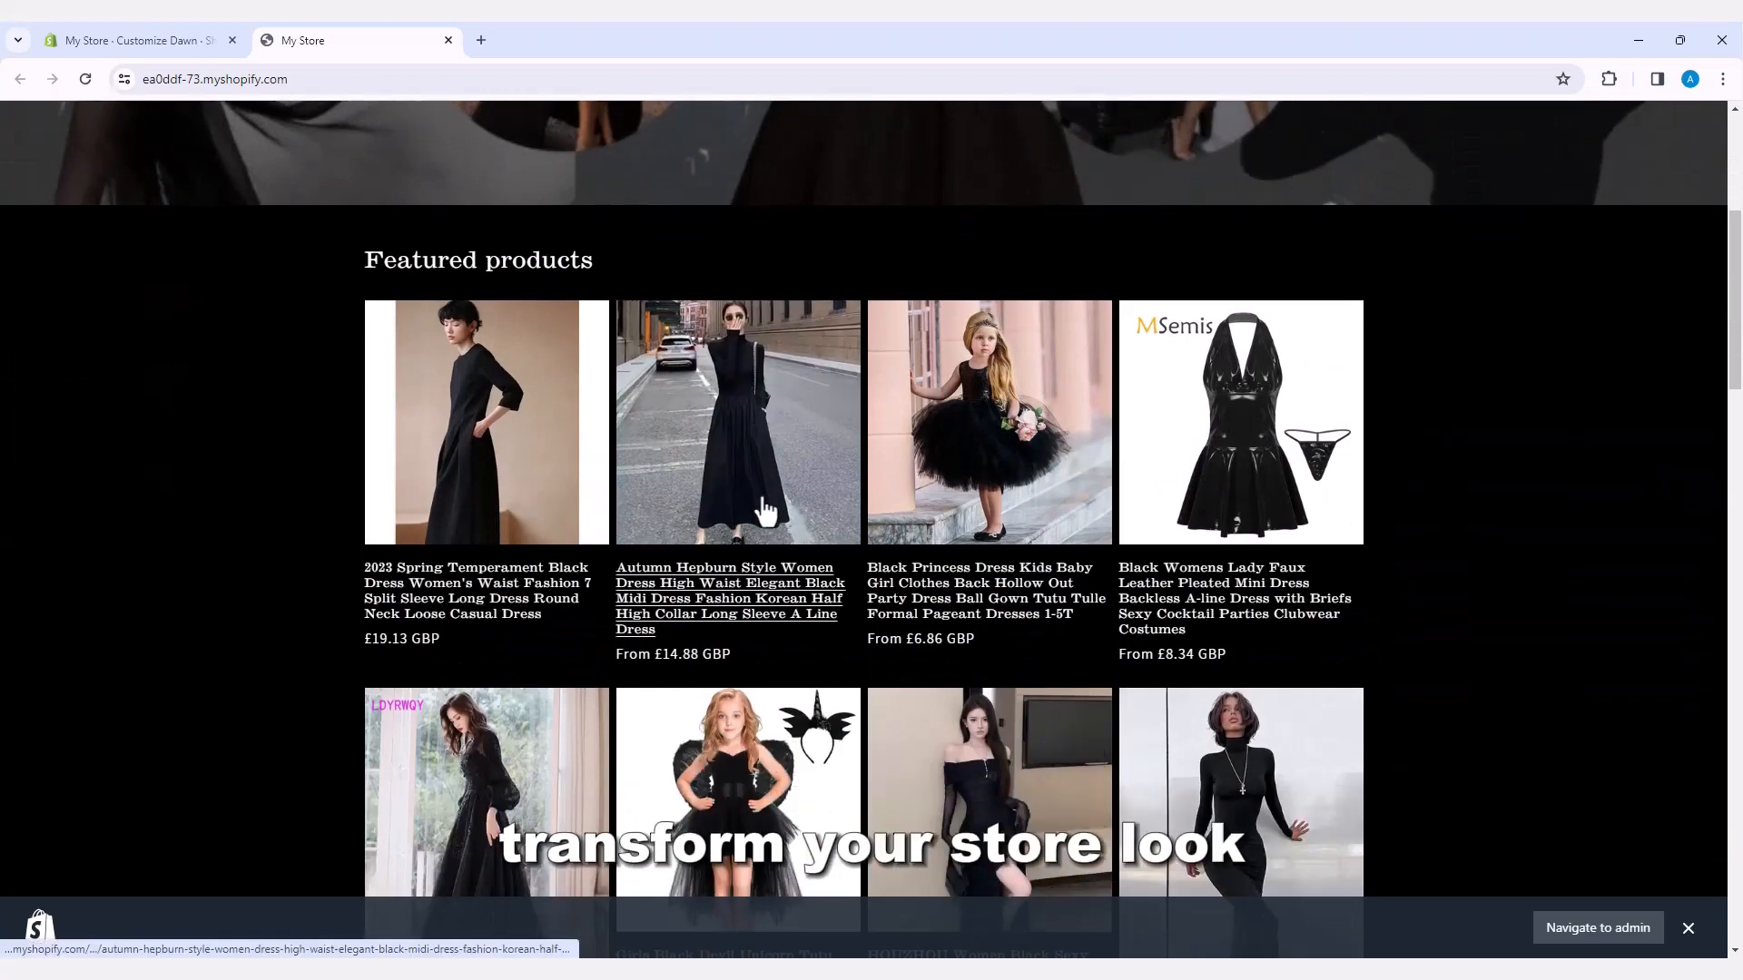
- Review the finished storefront's home page, including the featured products, image slideshow, featured collection, About Us and Customer Review sections
scroll(766, 519, "down", 5)
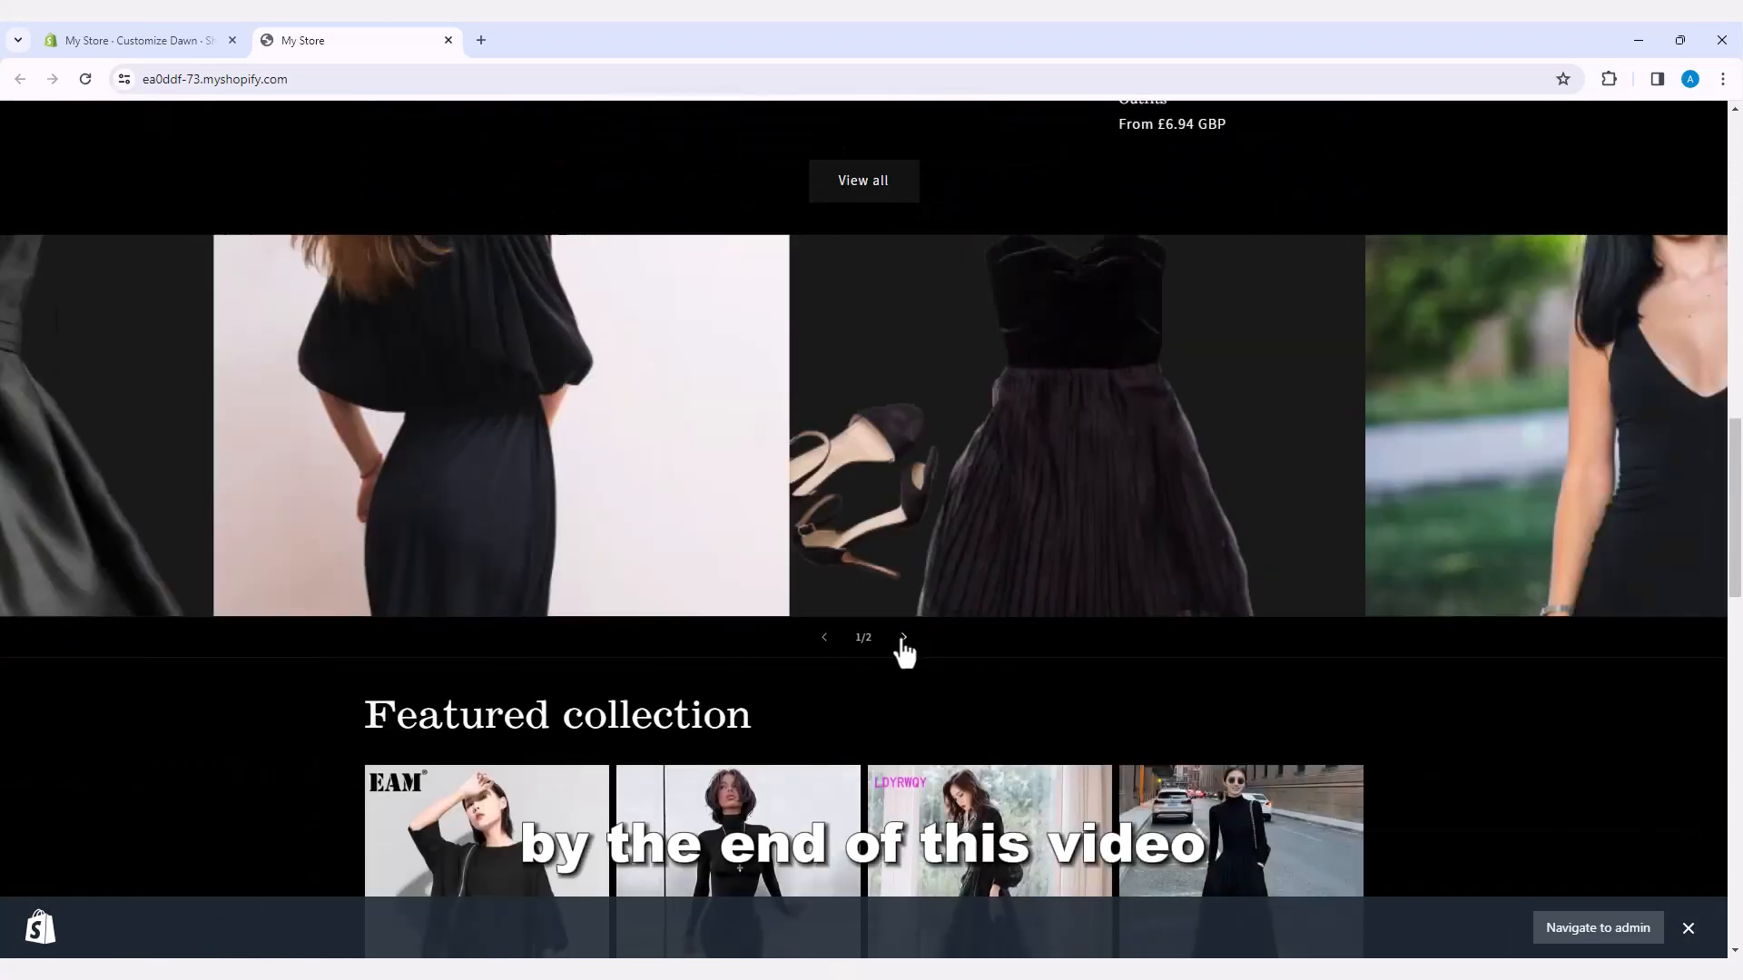
left_click(903, 639)
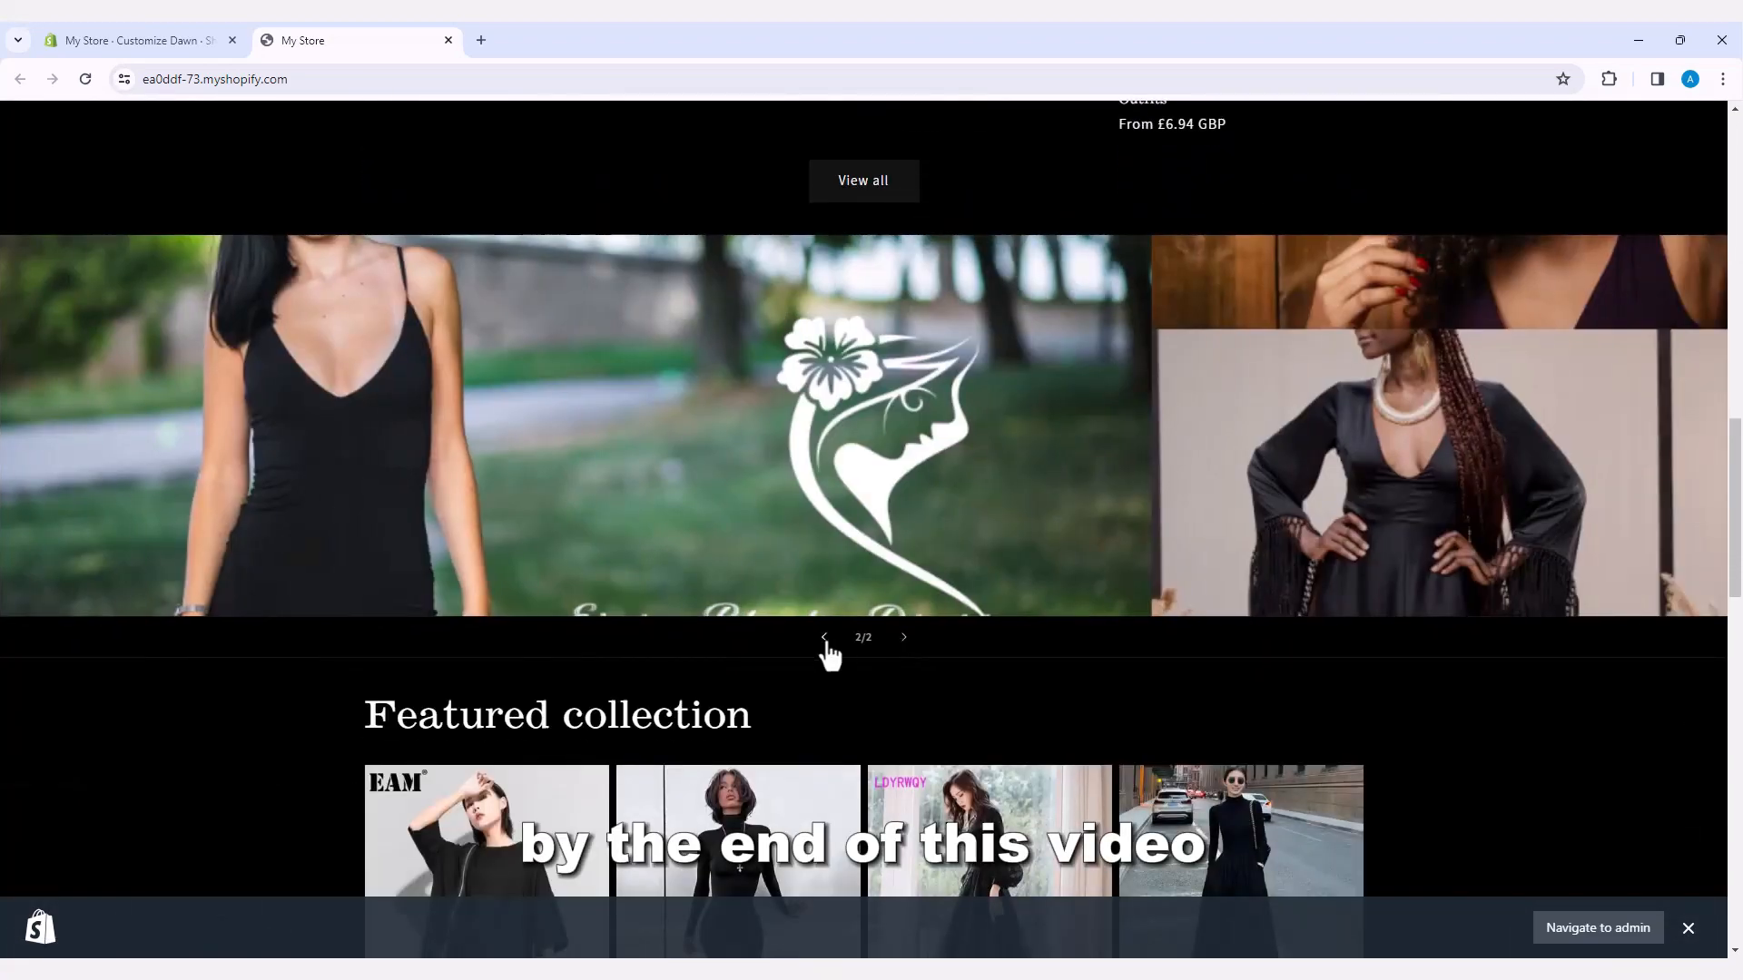
left_click(824, 637)
left_click(903, 638)
scroll(905, 640, "down", 4)
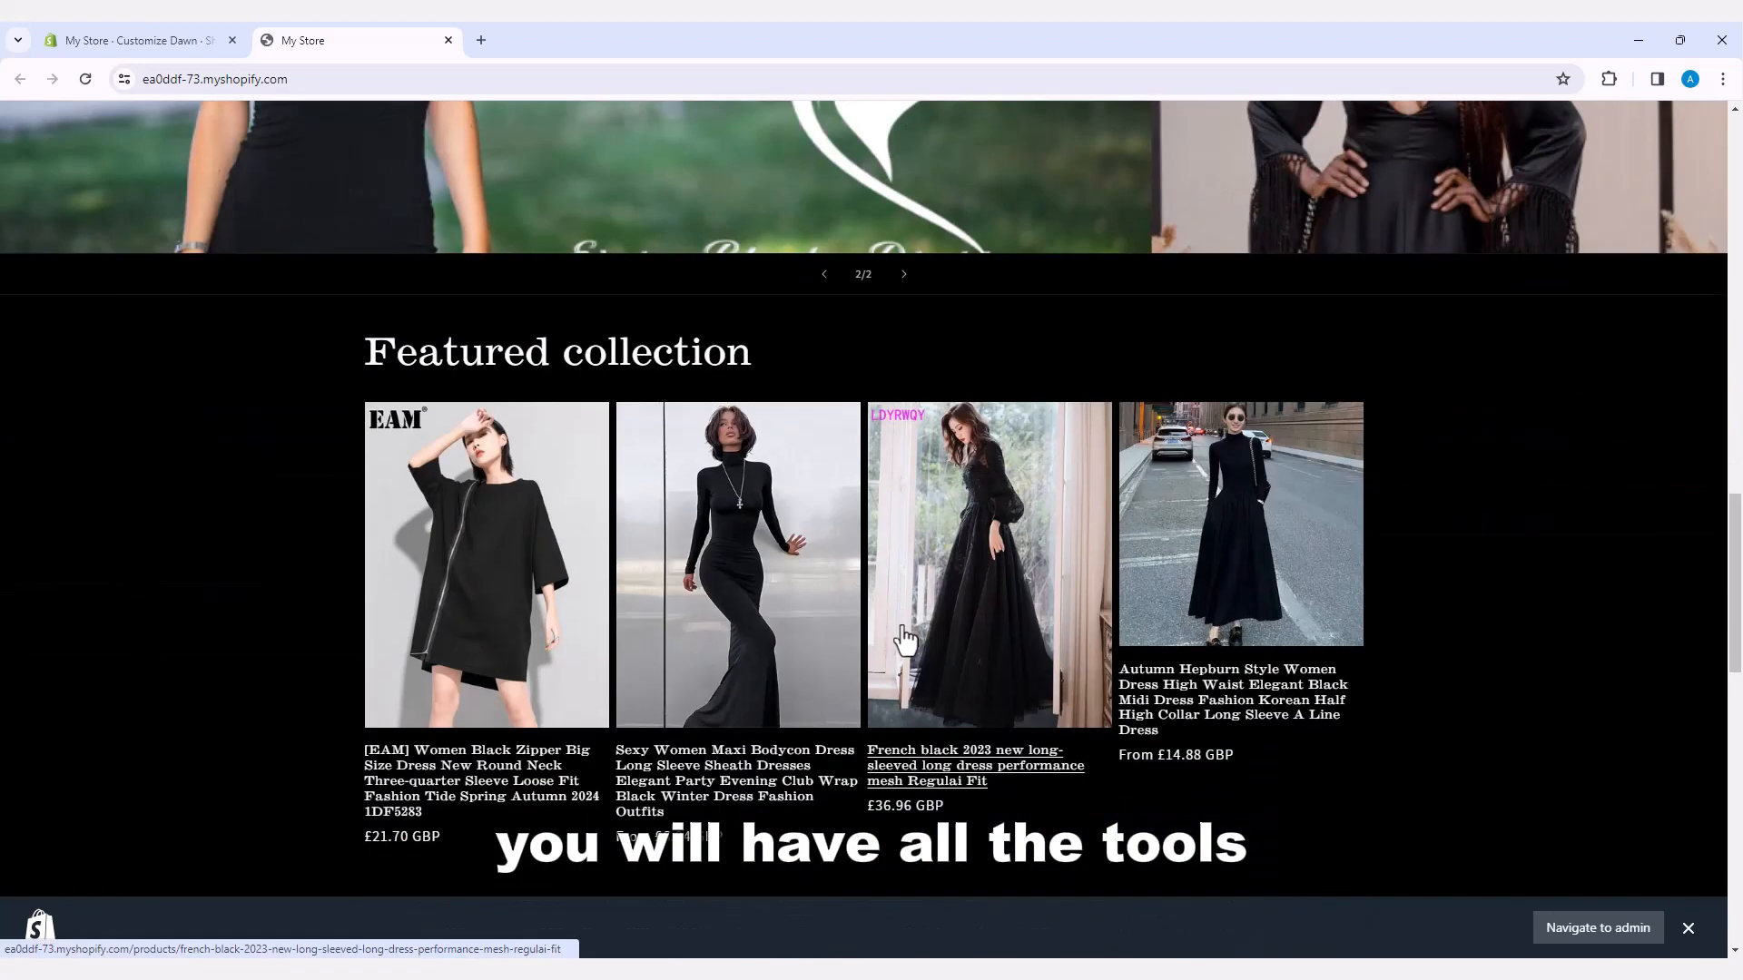
scroll(897, 599, "down", 3)
scroll(898, 599, "down", 3)
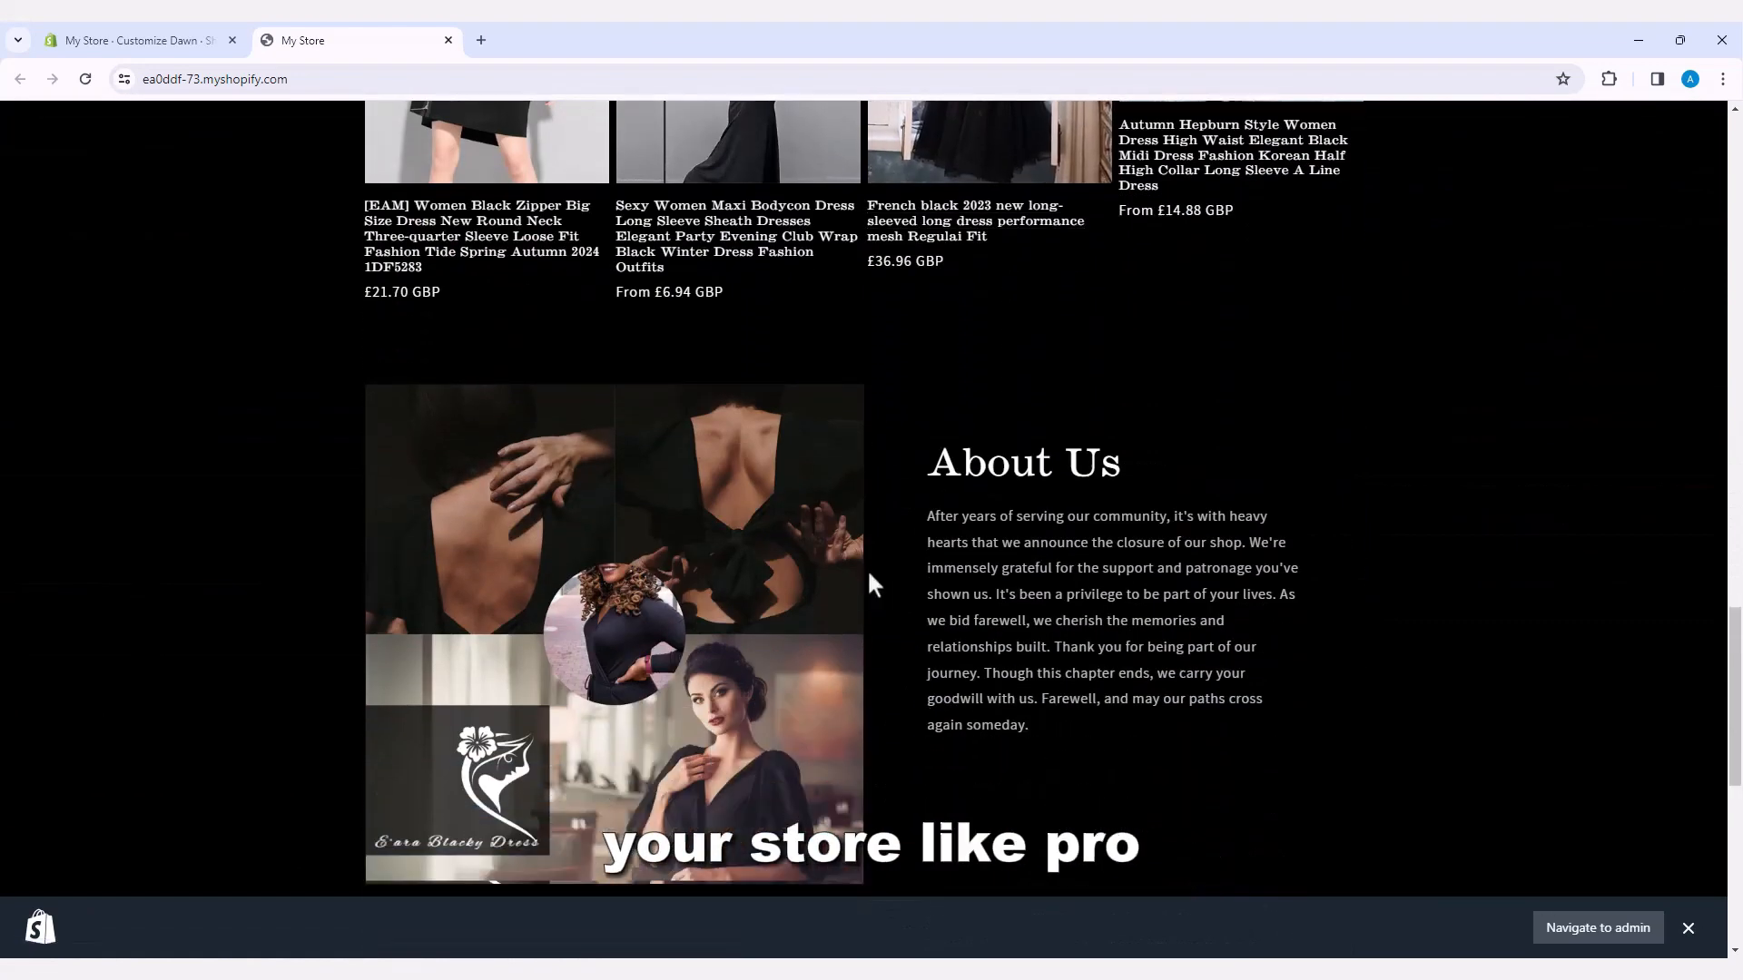
scroll(755, 585, "down", 6)
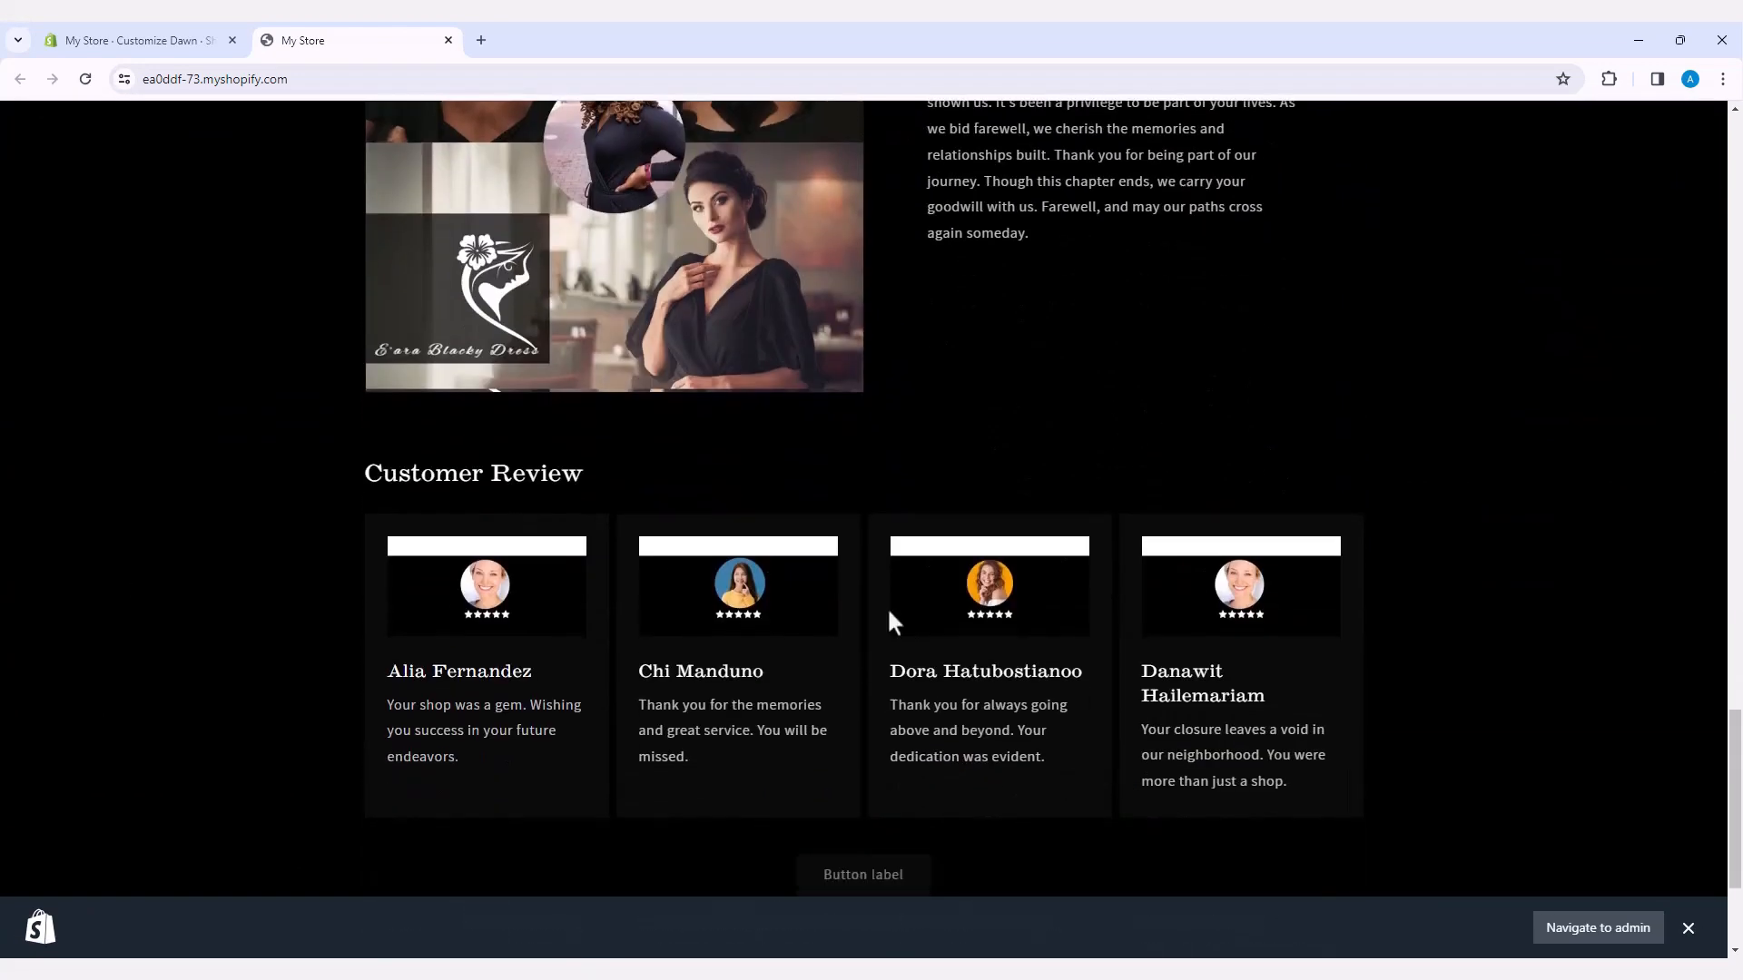
scroll(927, 601, "up", 15)
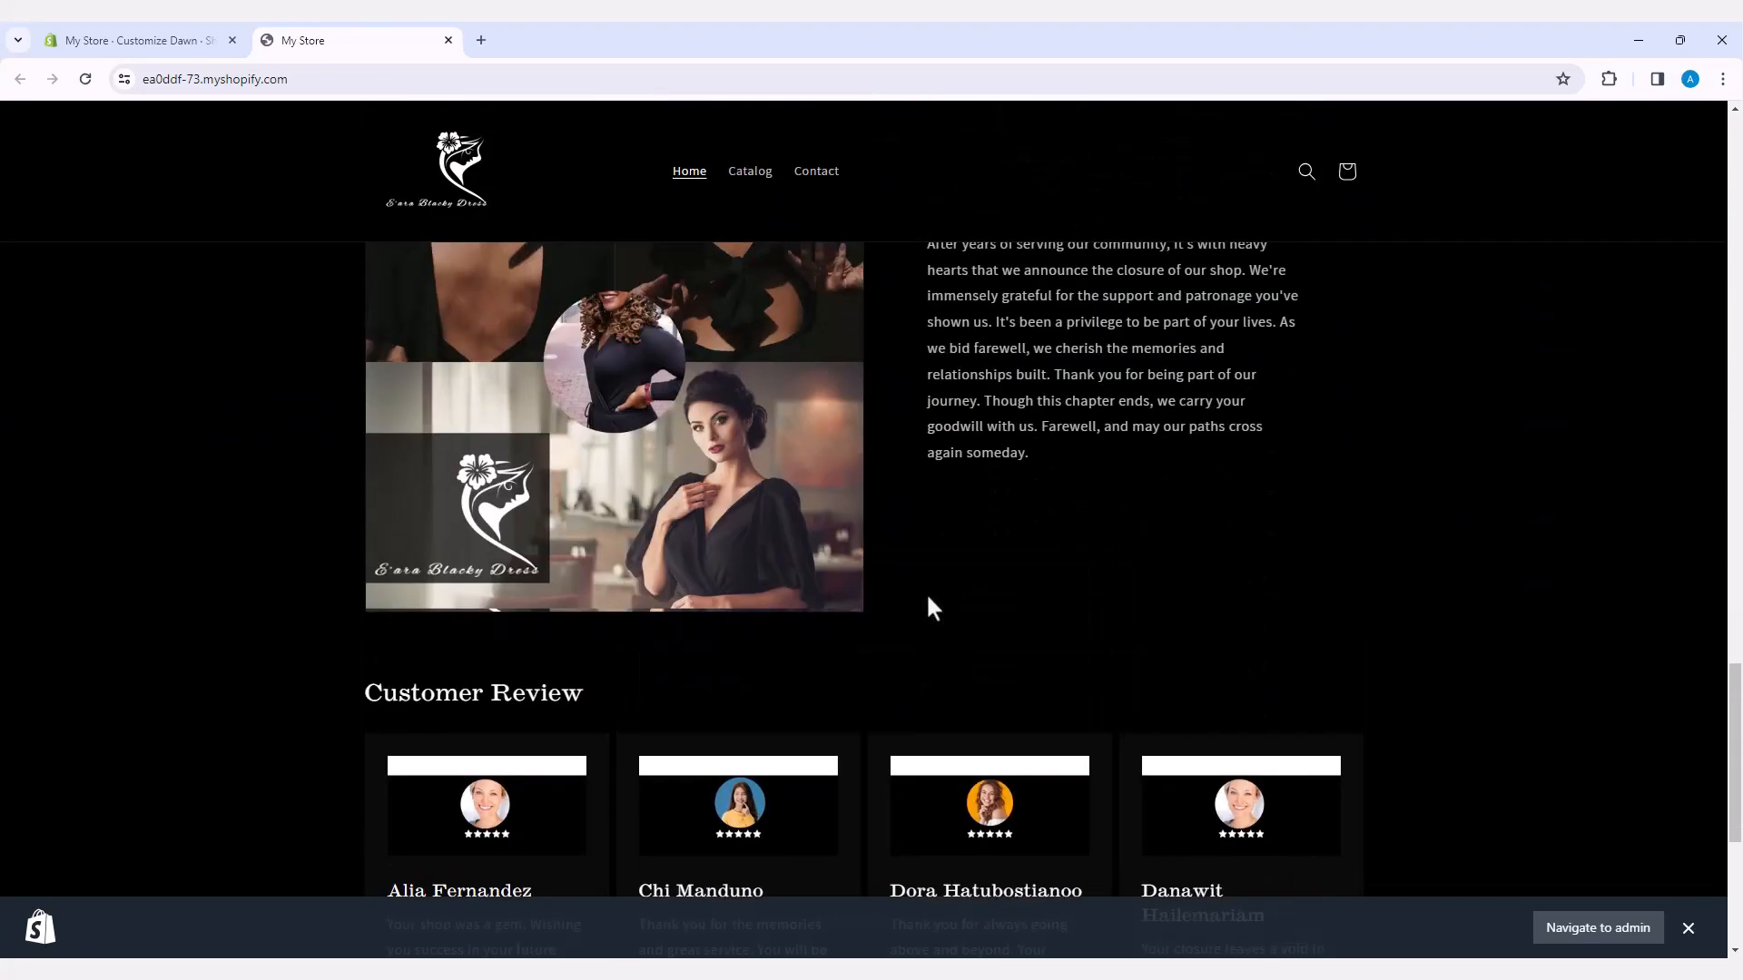
scroll(928, 601, "down", 4)
scroll(928, 601, "up", 10)
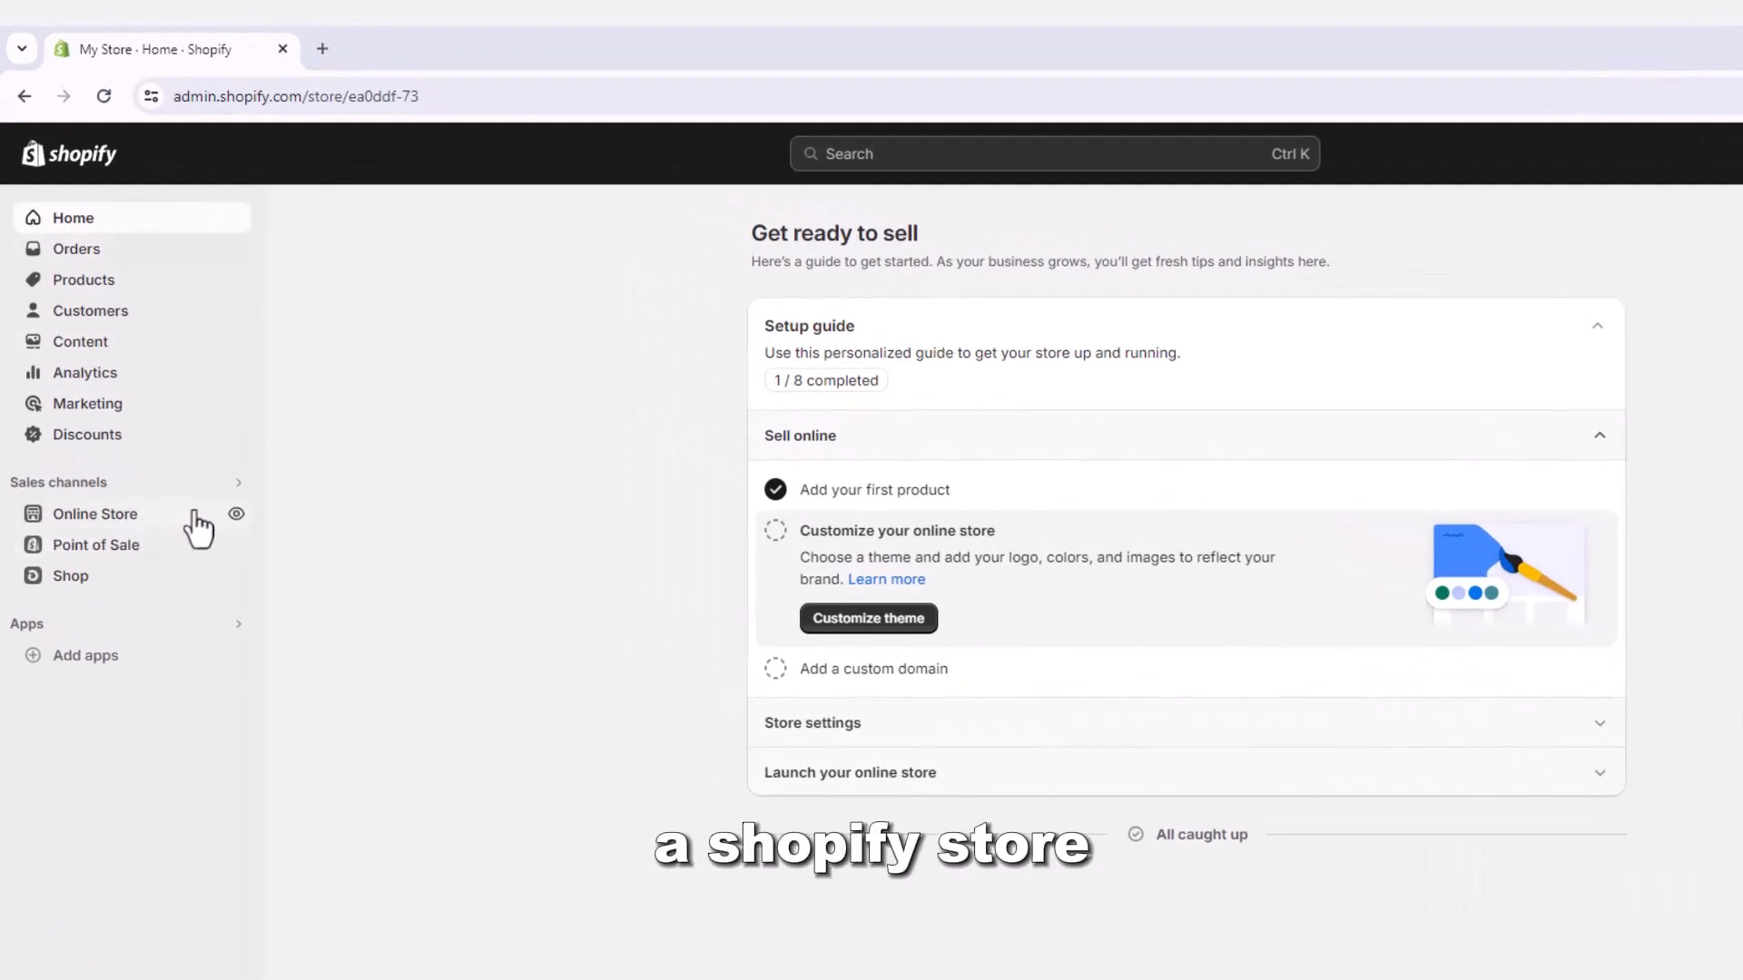
- Preview the current online store, close the preview, and open the Dawn theme for customization
left_click(236, 514)
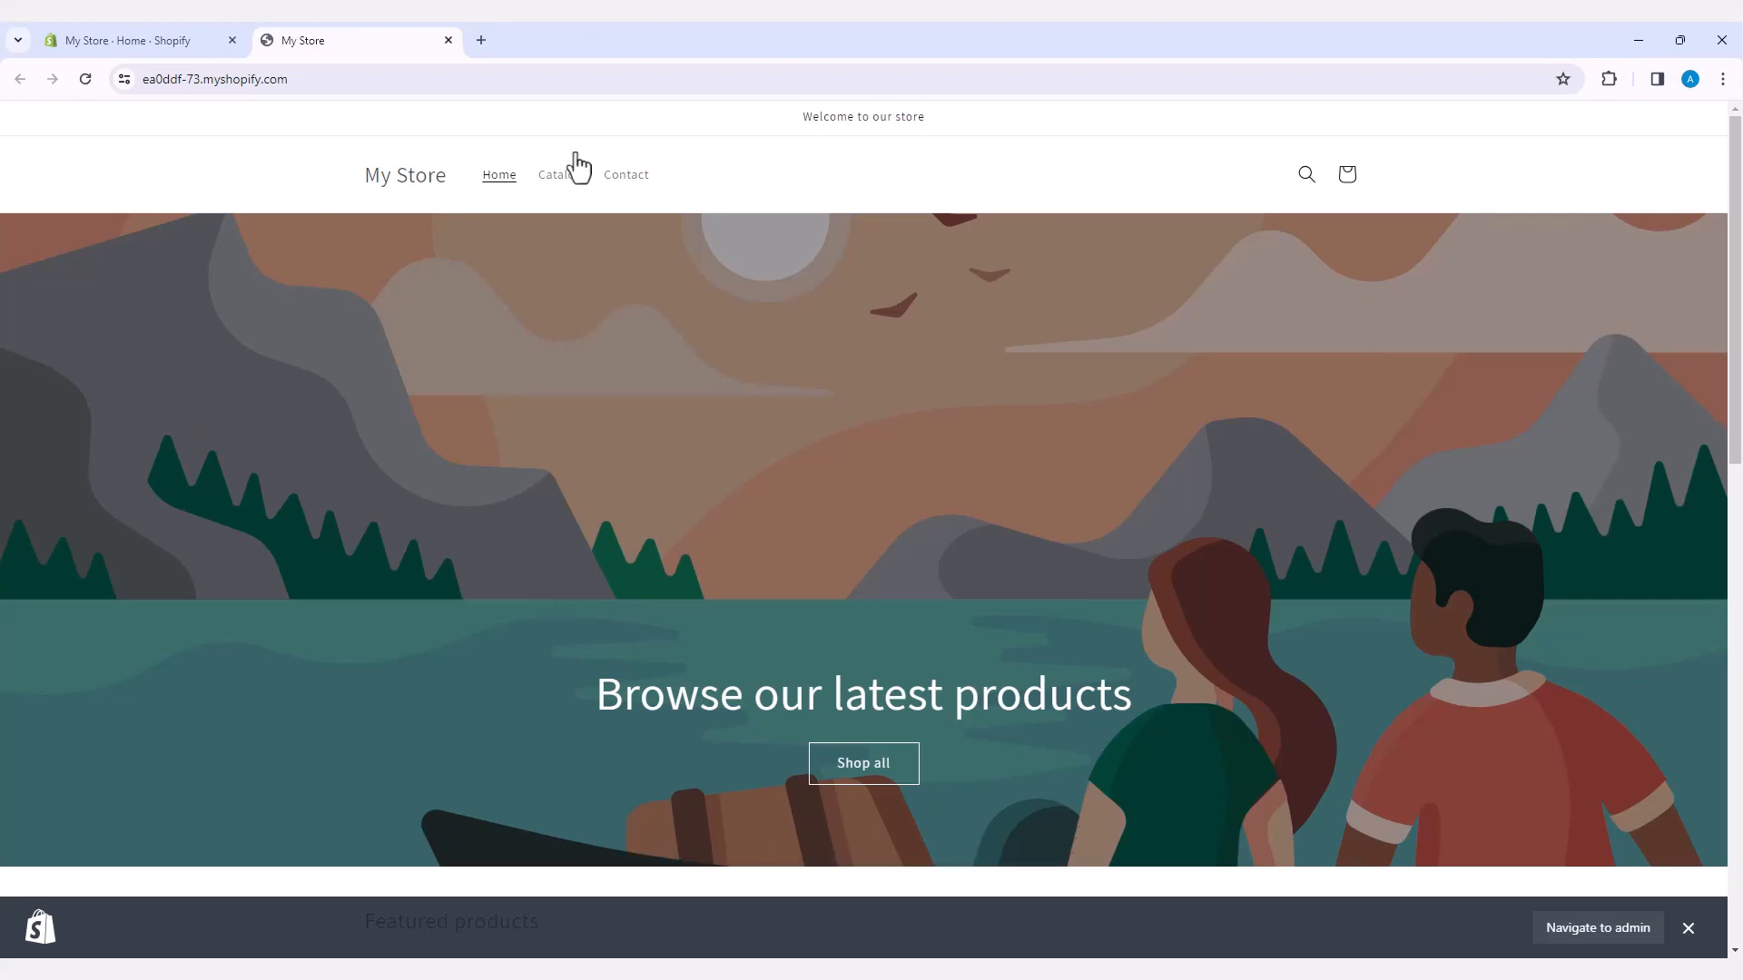
left_click(449, 40)
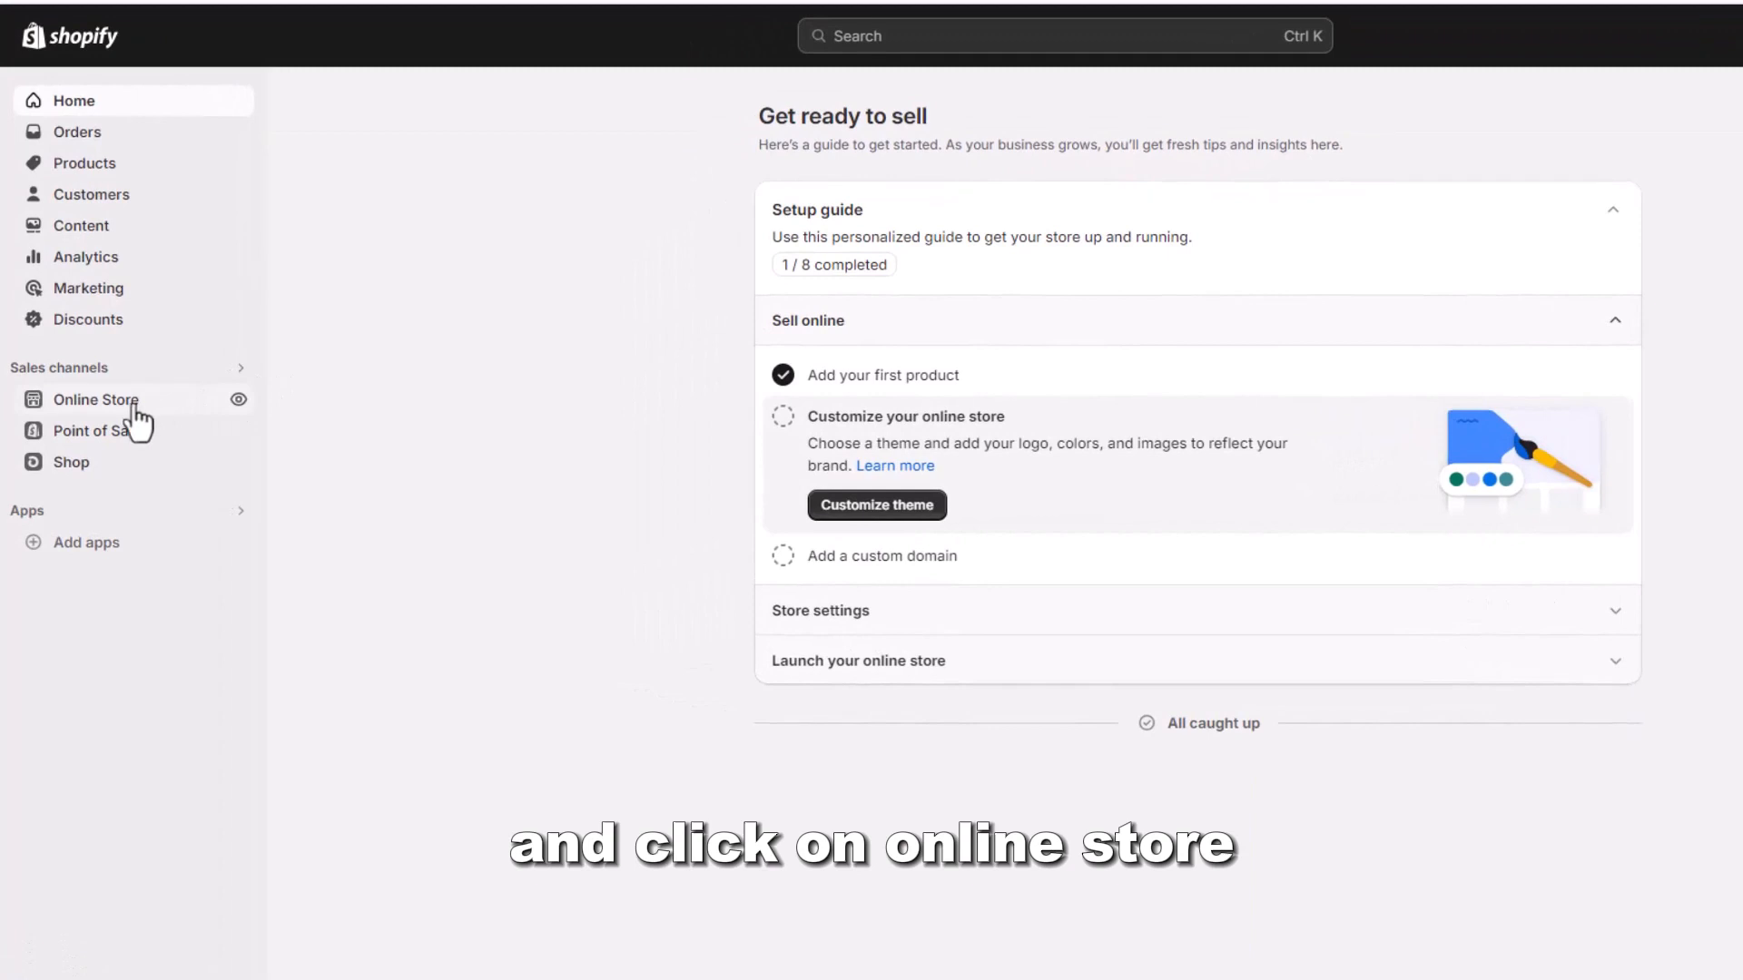
left_click(135, 409)
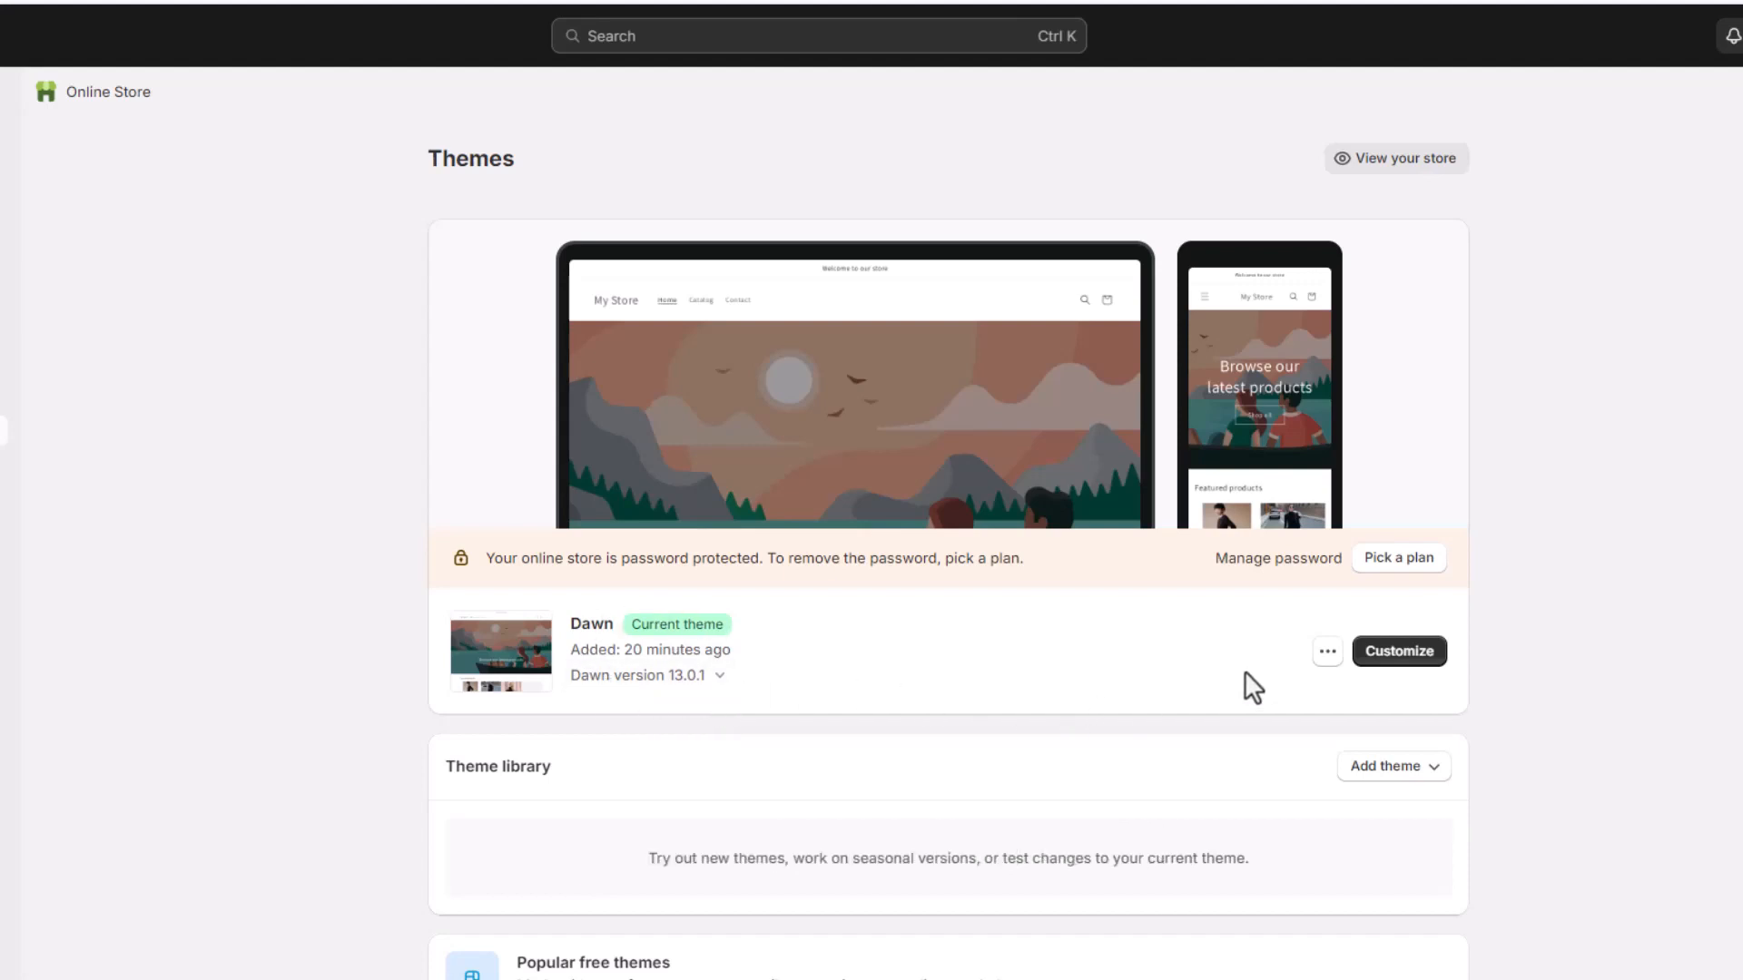
left_click(1384, 654)
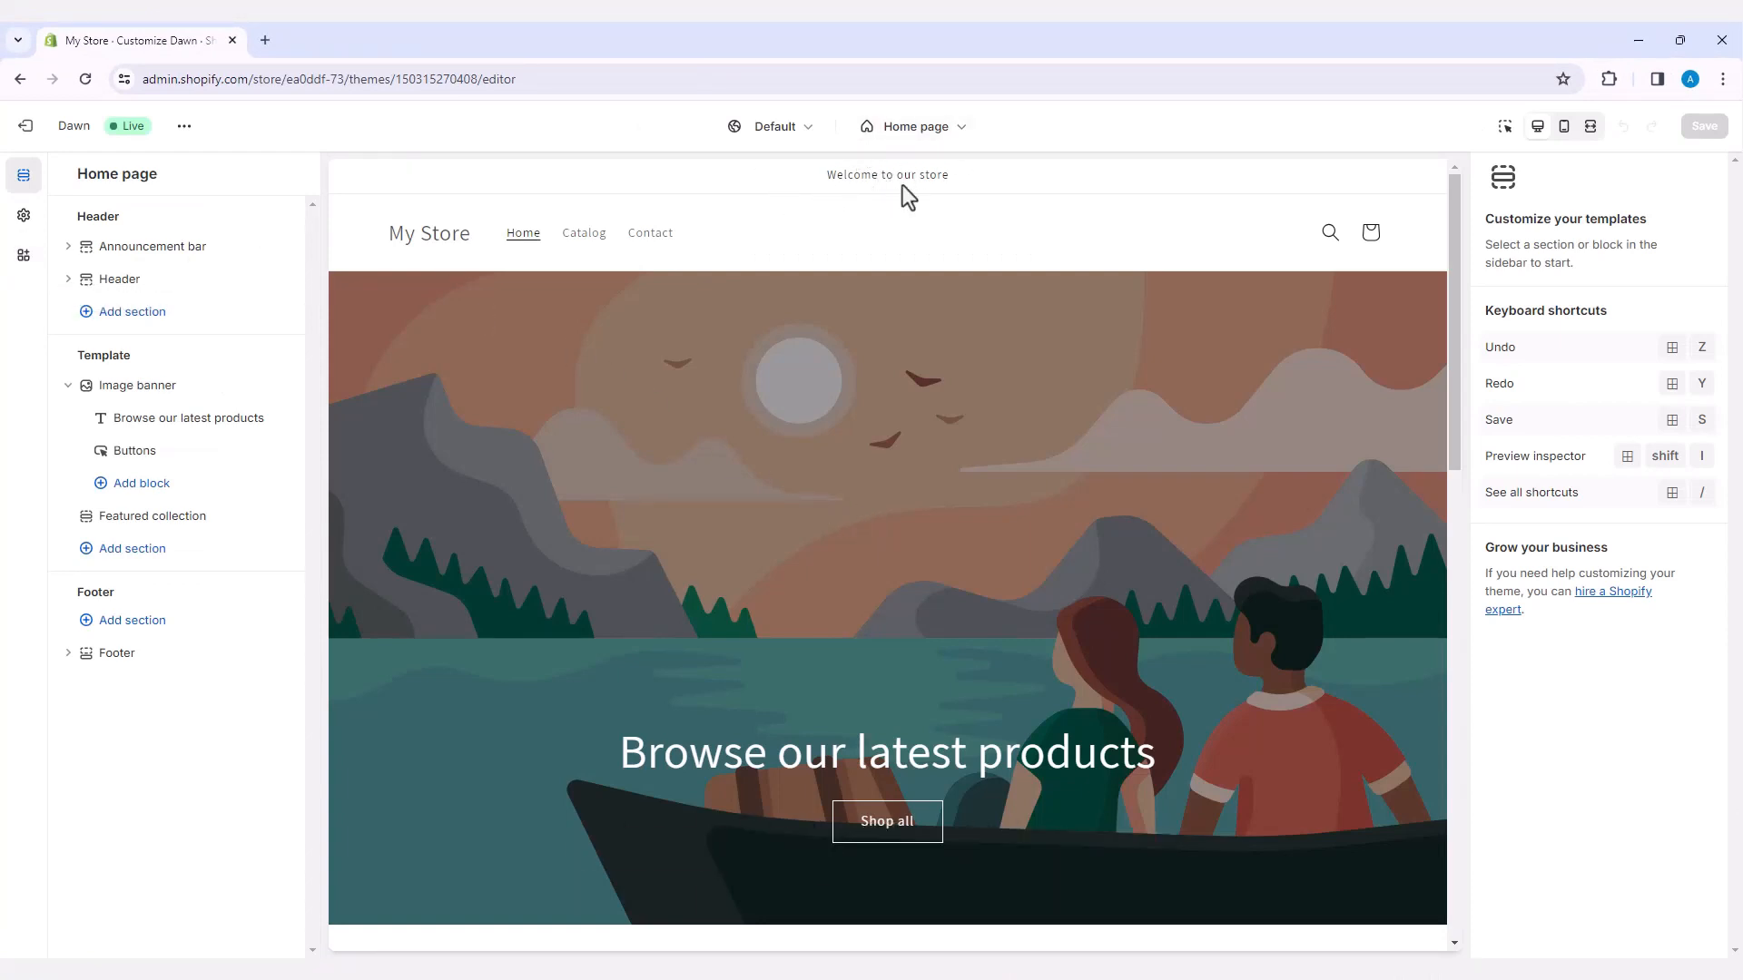
- Change the announcement bar's text to "Welcome to E'ara Fashin"
left_click(157, 251)
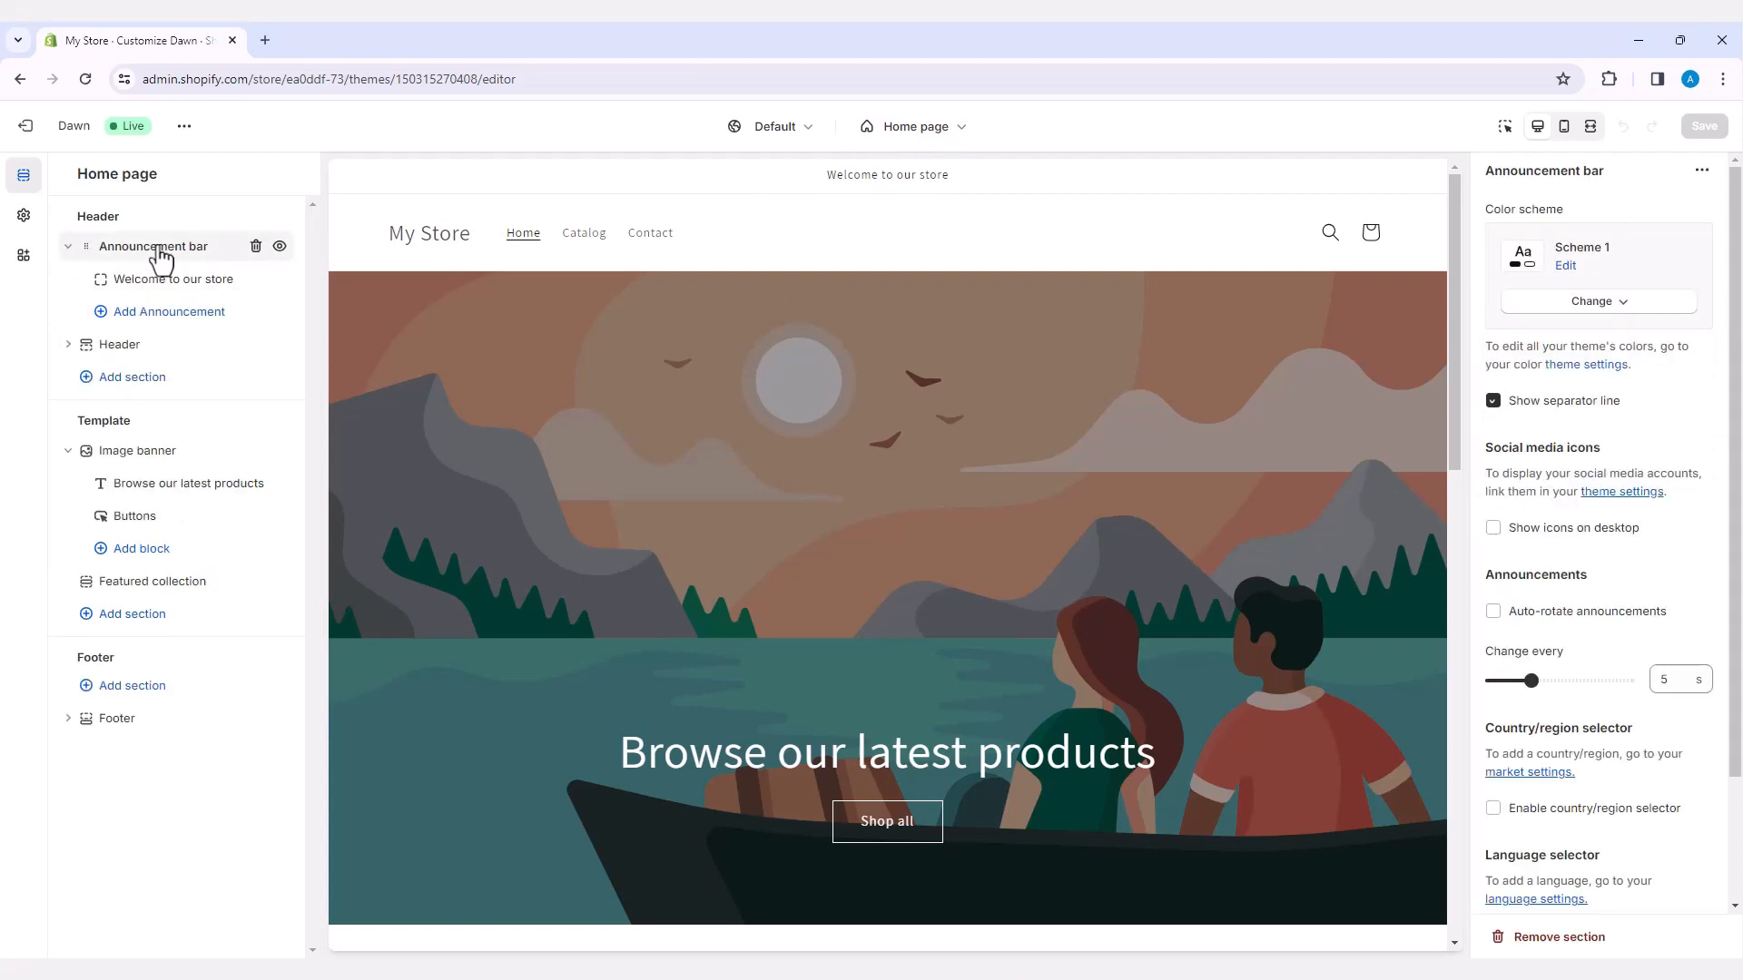
left_click(159, 285)
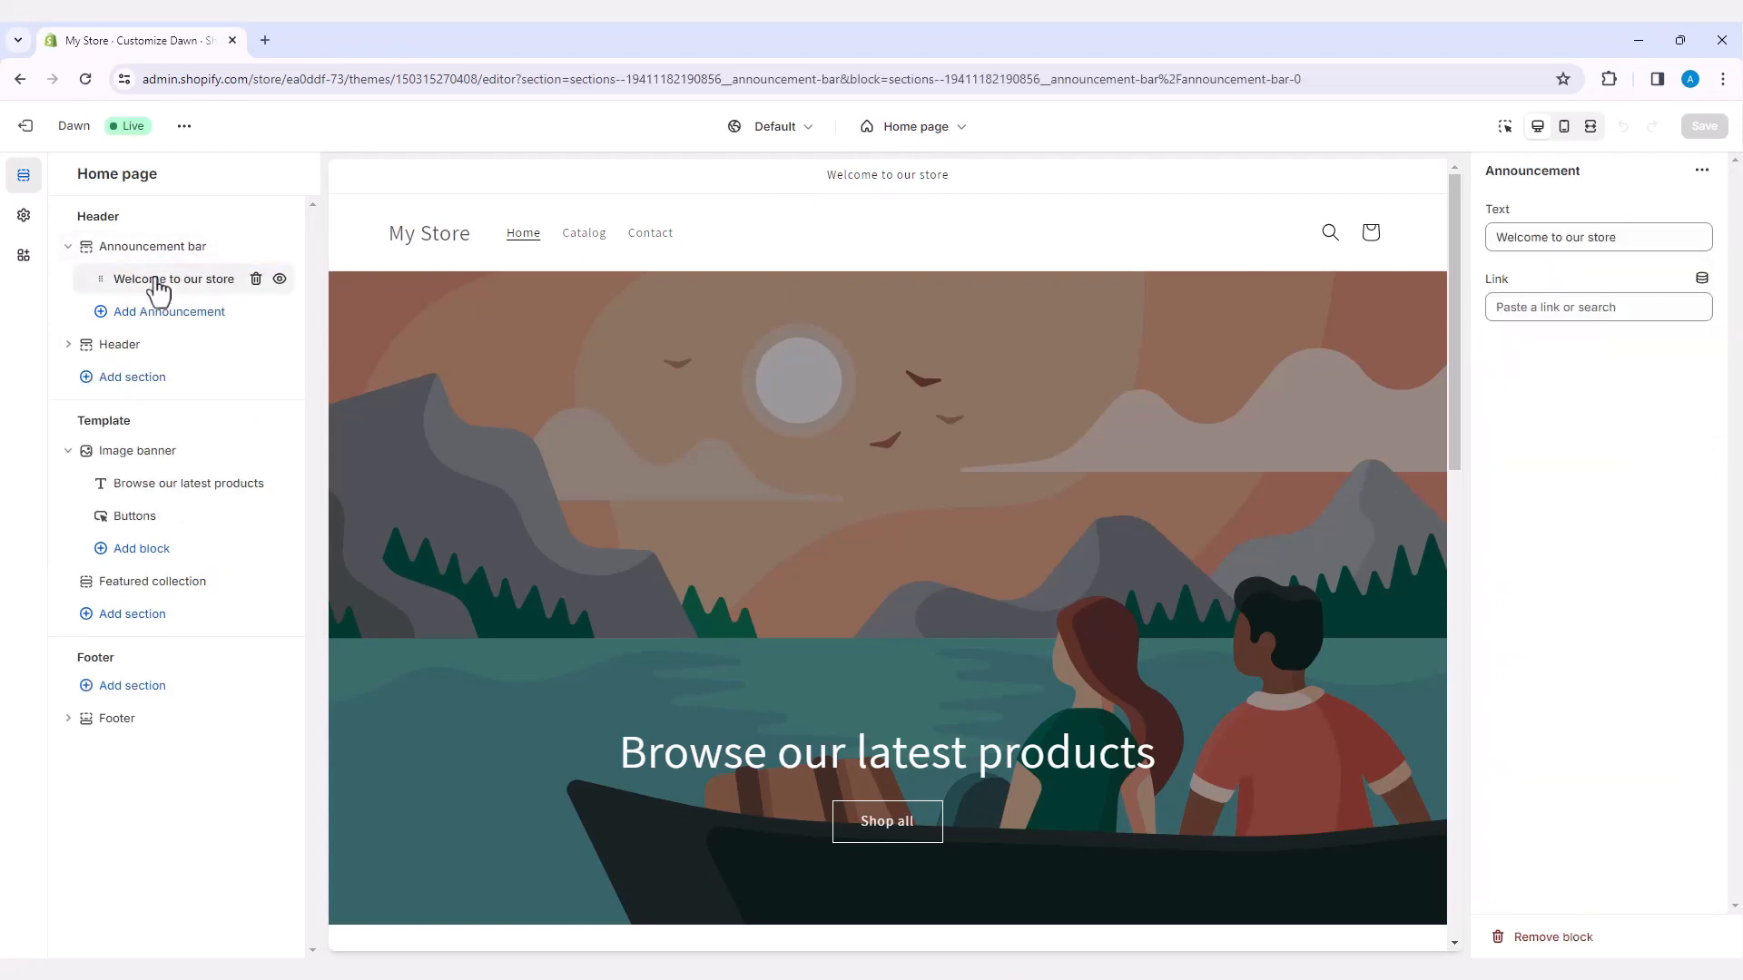
left_click(1589, 239)
triple_click(1589, 239)
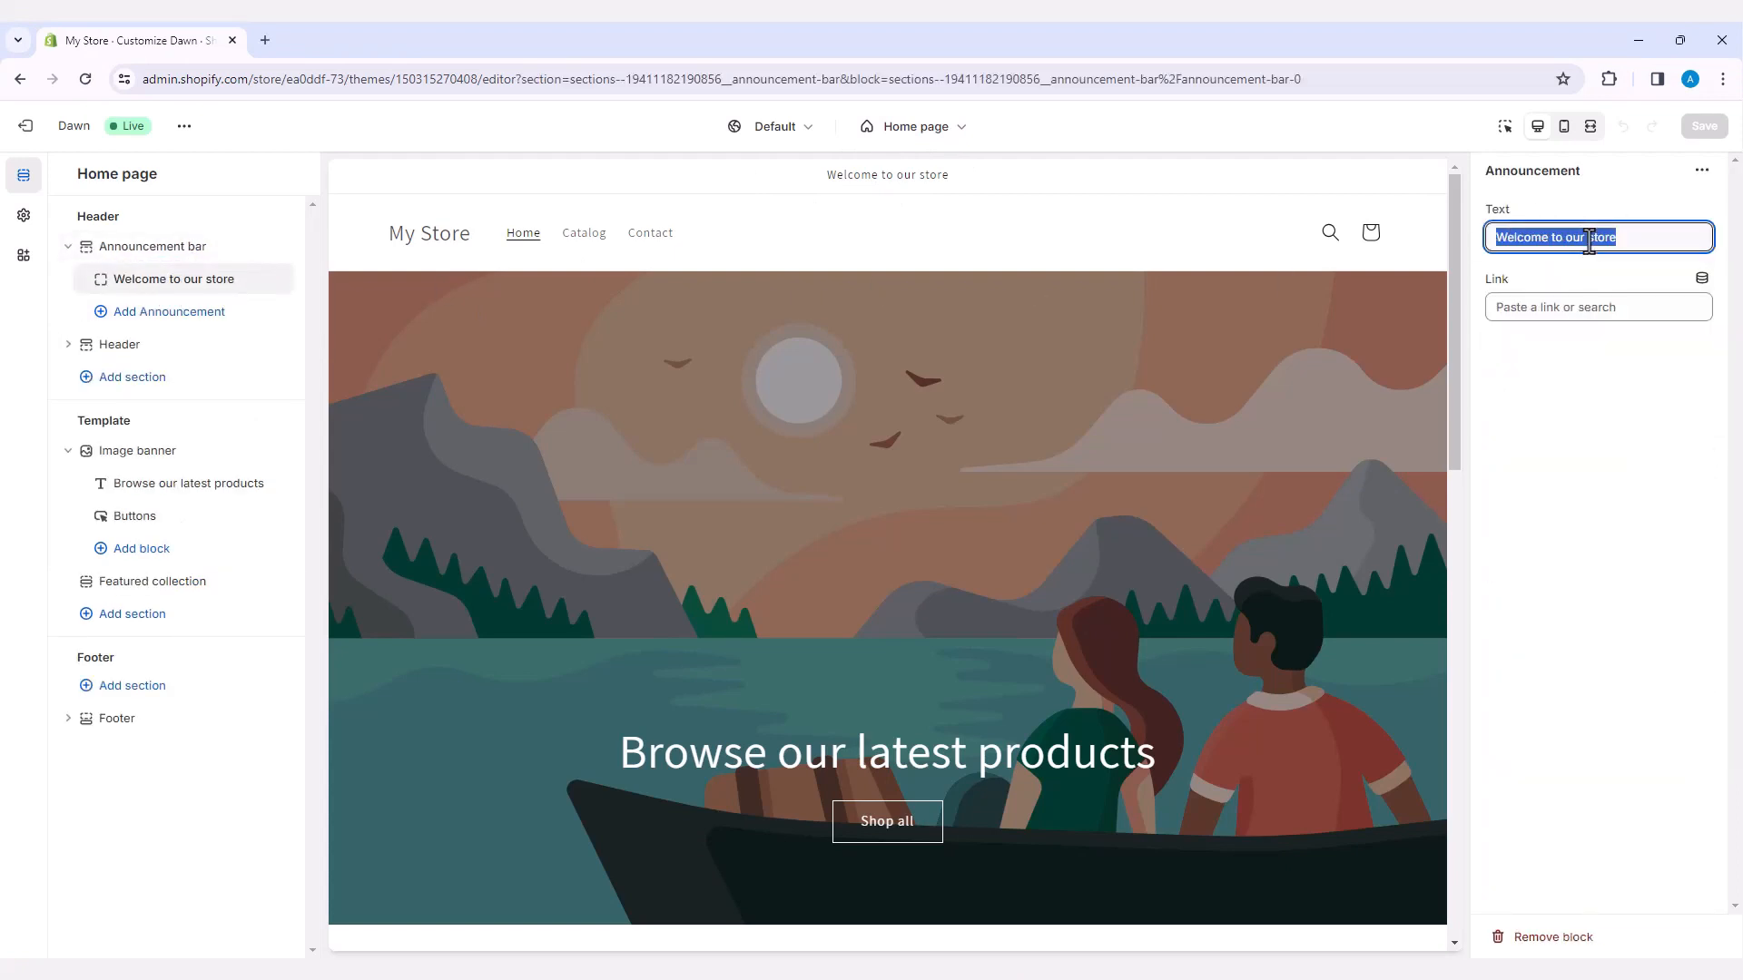
type("Welcome to")
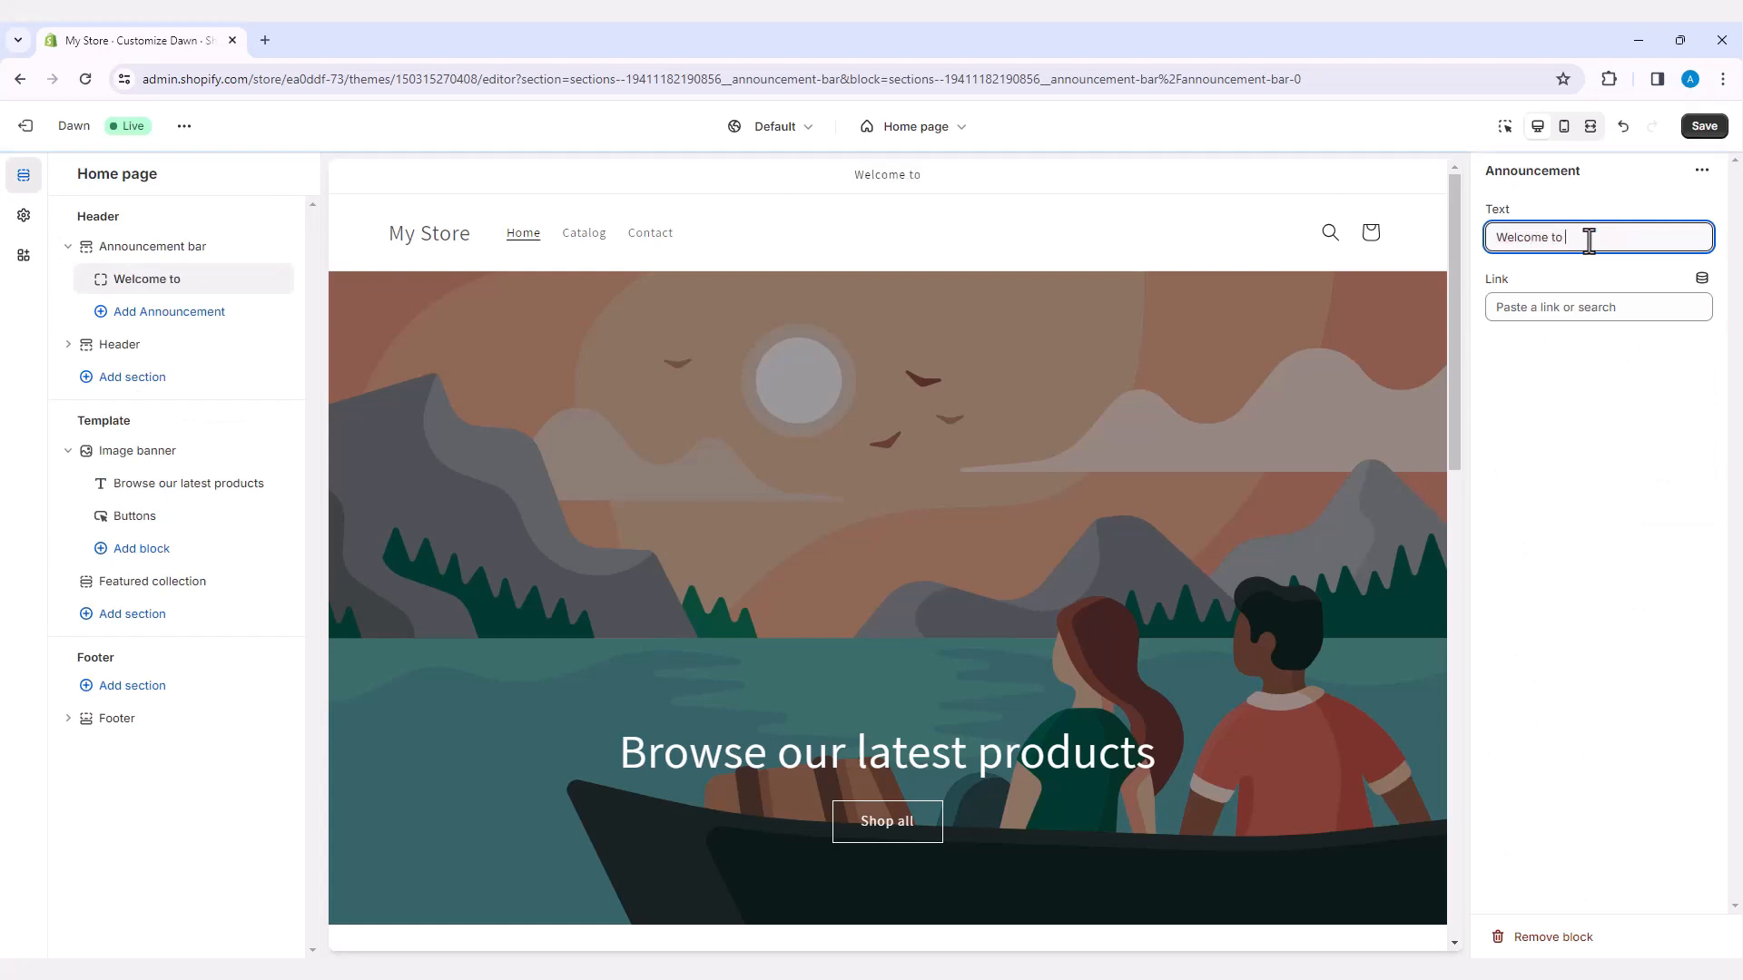
type(" Fasj")
key("BackSpace")
key("BackSpace")
key("BackSpace")
key("BackSpace")
type("E'ar")
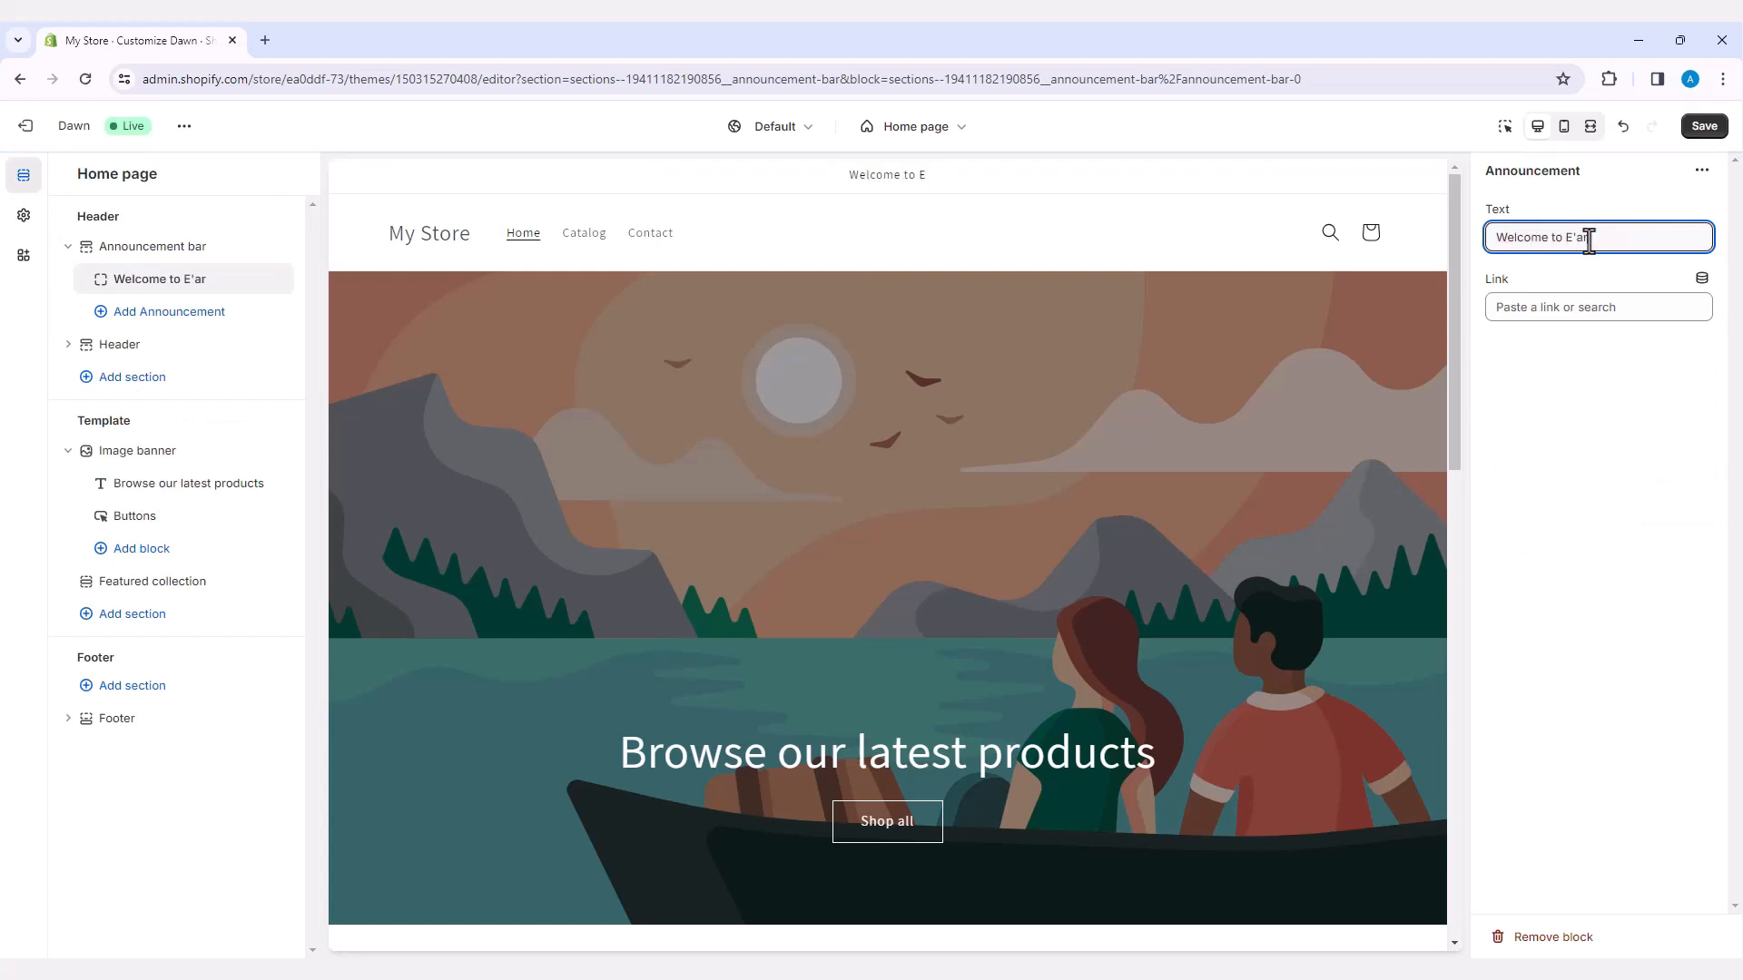
type("a Fashin")
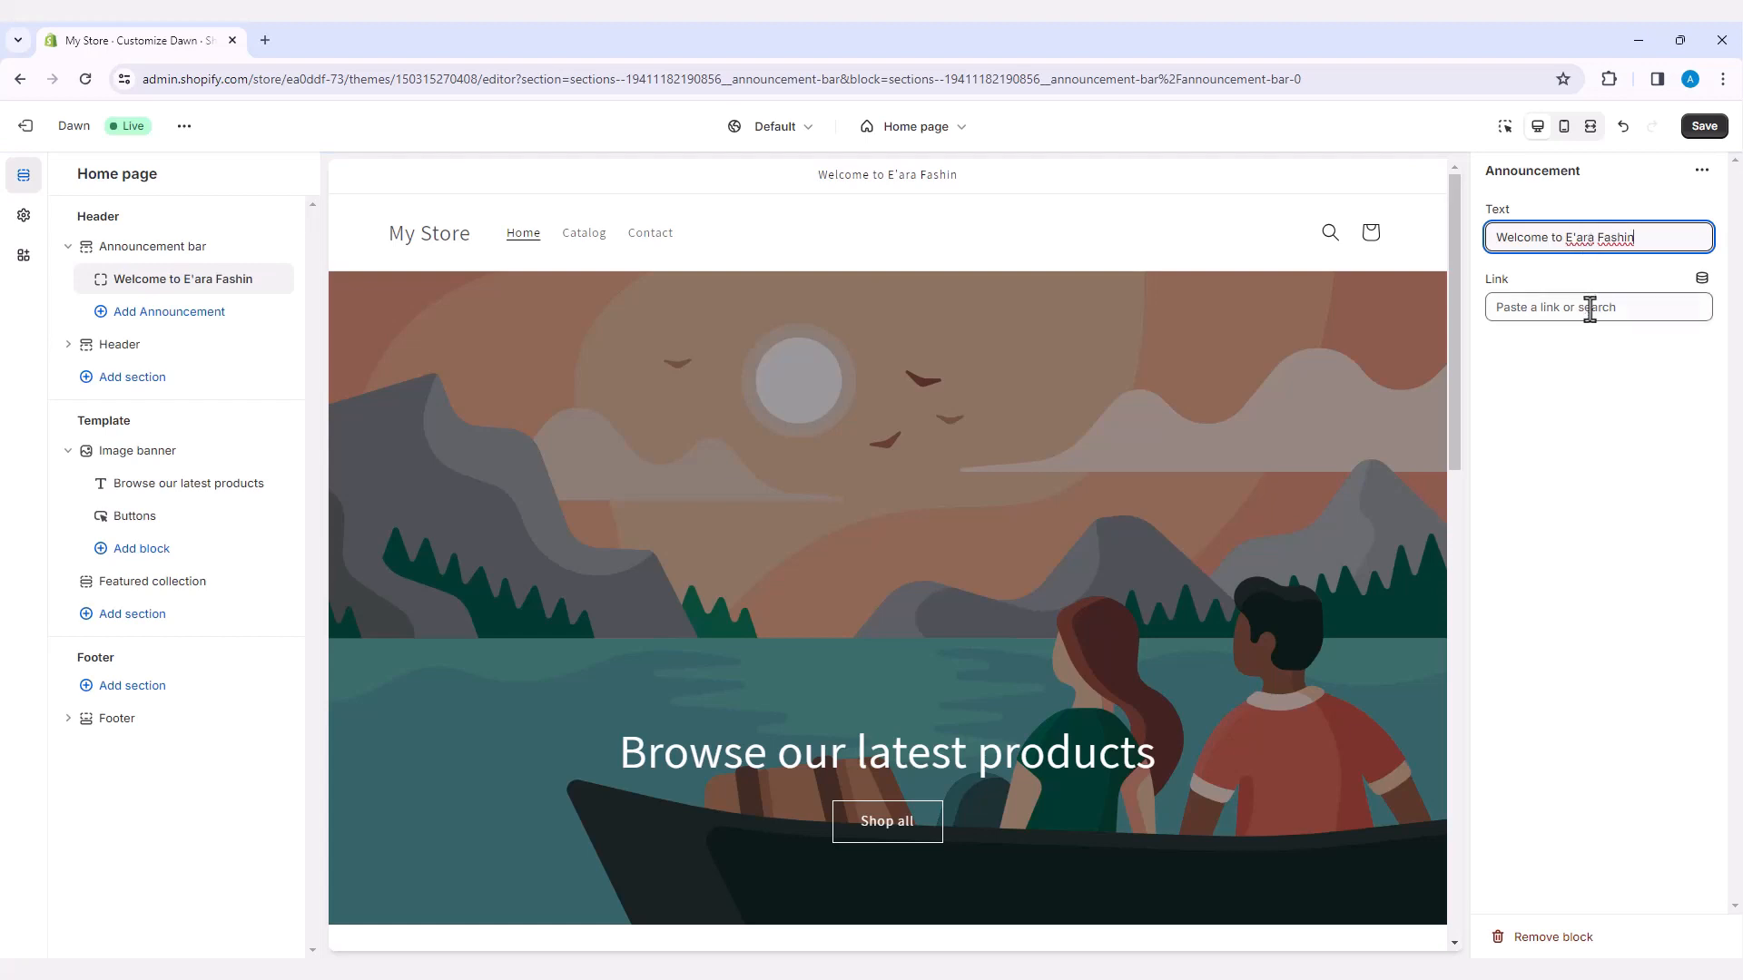
- Link the announcement to Black Dress
left_click(1589, 309)
left_click(1567, 362)
left_click(1561, 274)
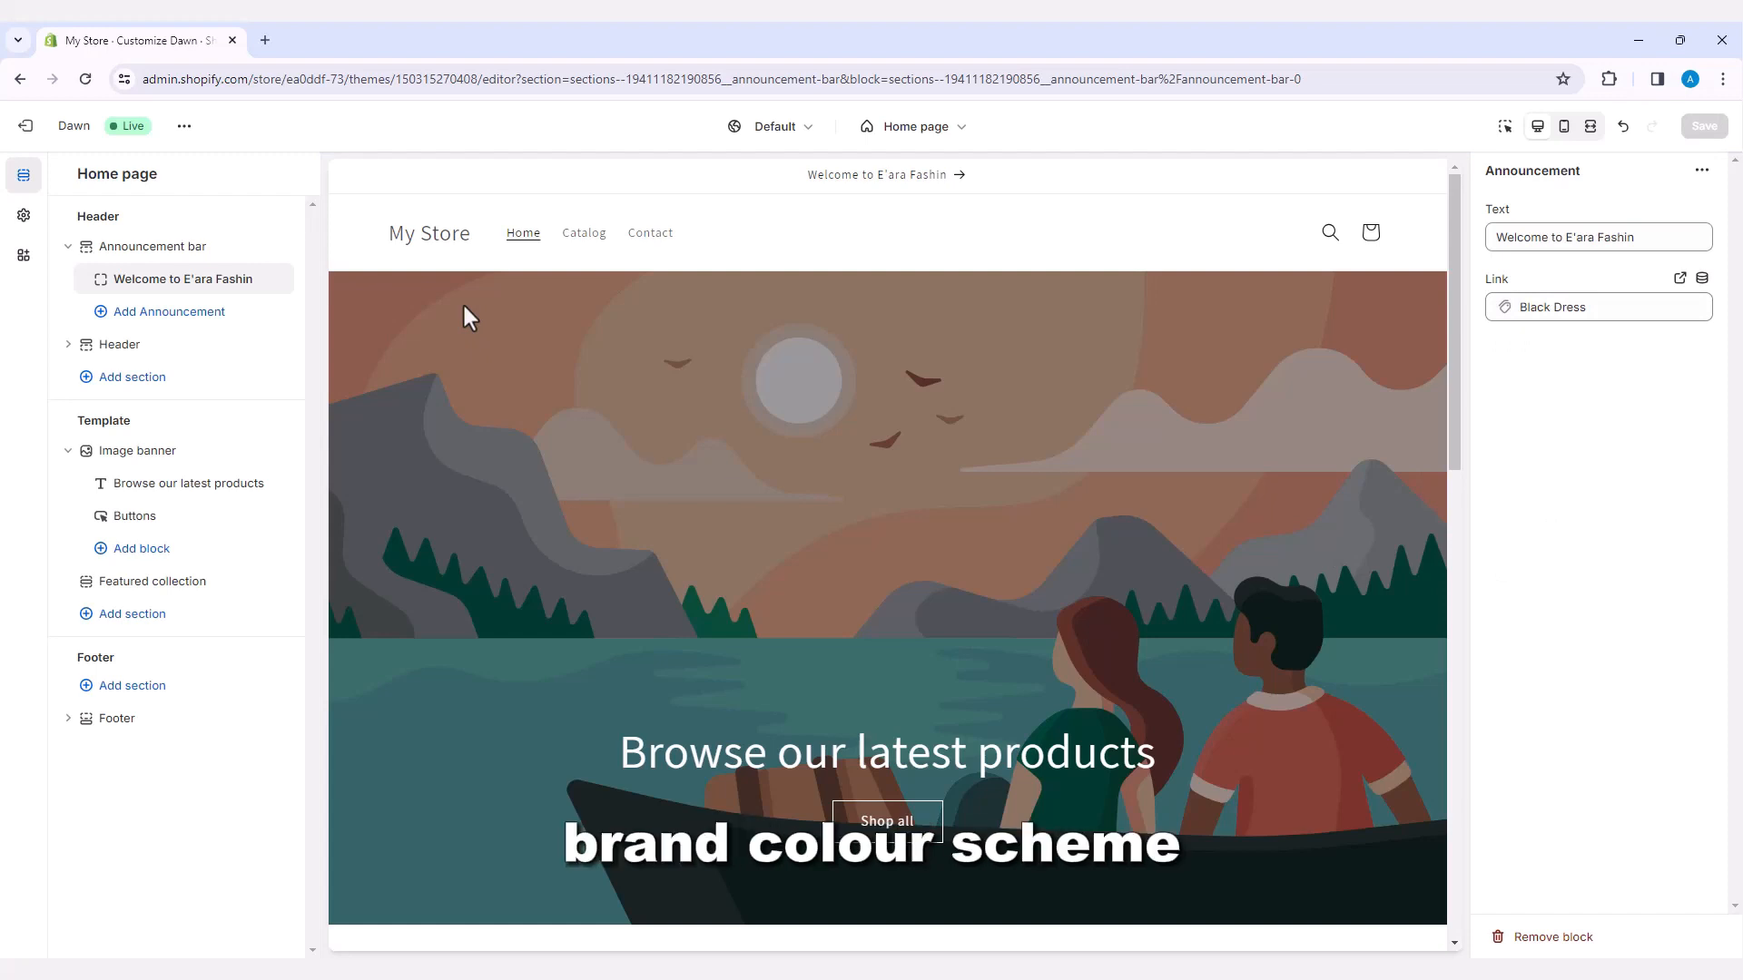
- Set the background of color Scheme 1 to black, #000000, in the theme settings
left_click(25, 222)
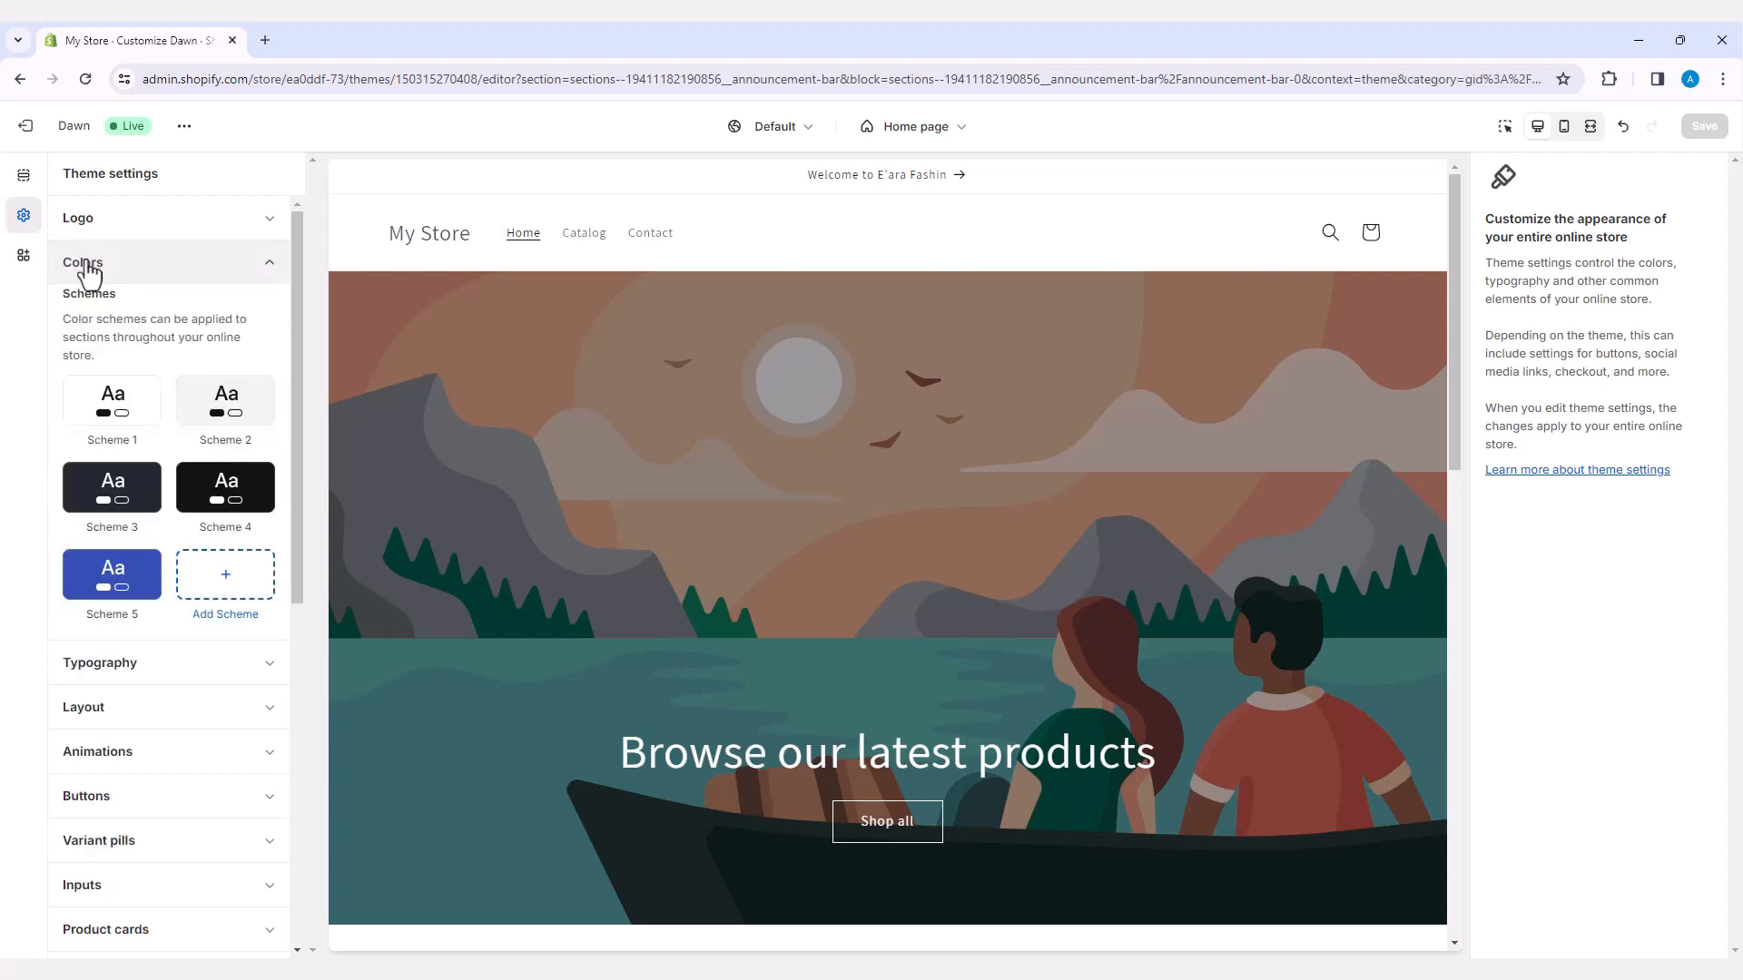
left_click(133, 415)
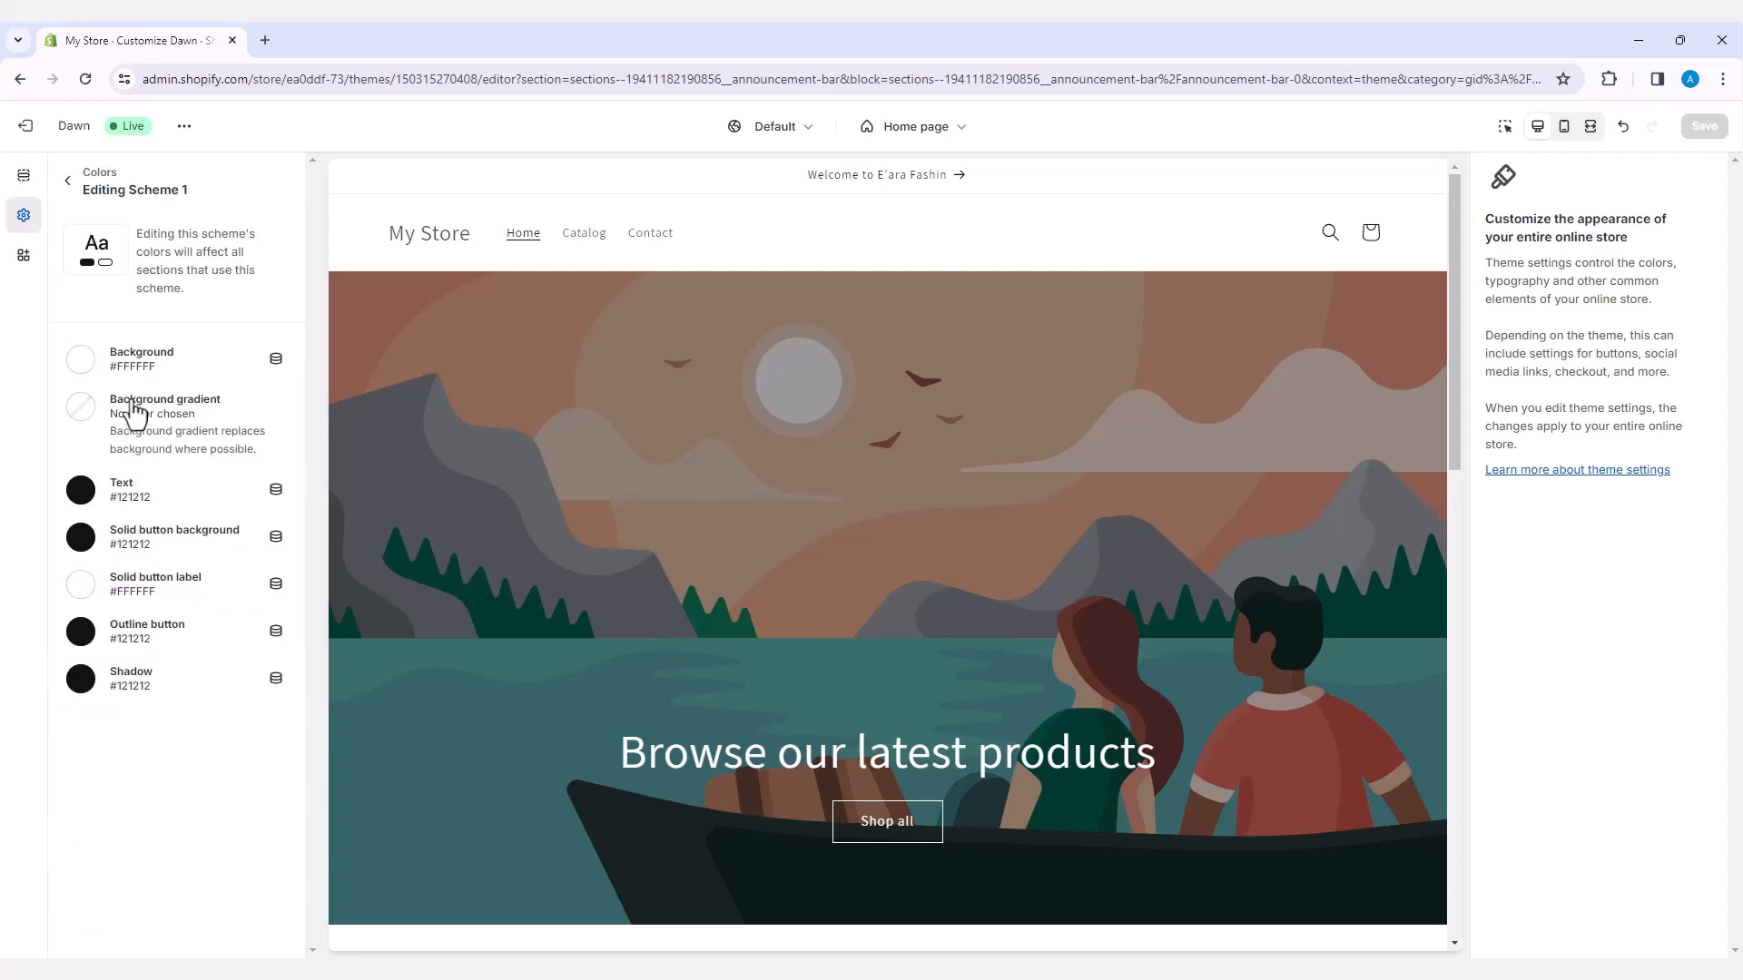
left_click(81, 360)
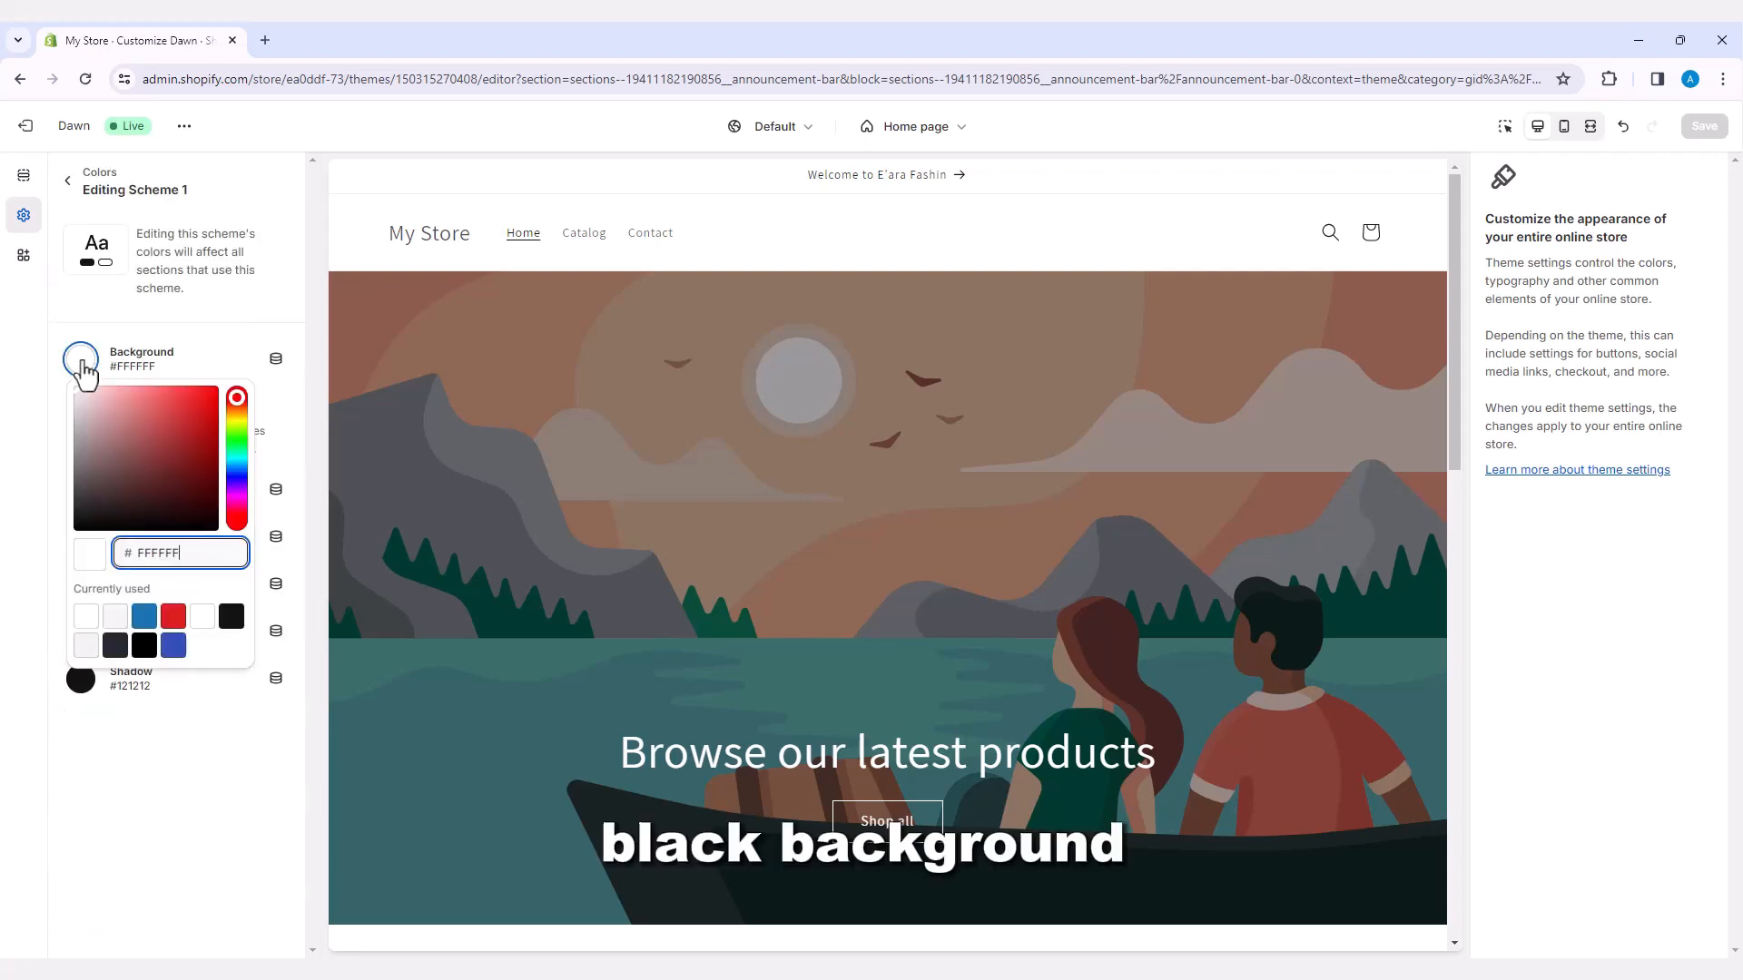
left_click(73, 530)
left_click(41, 563)
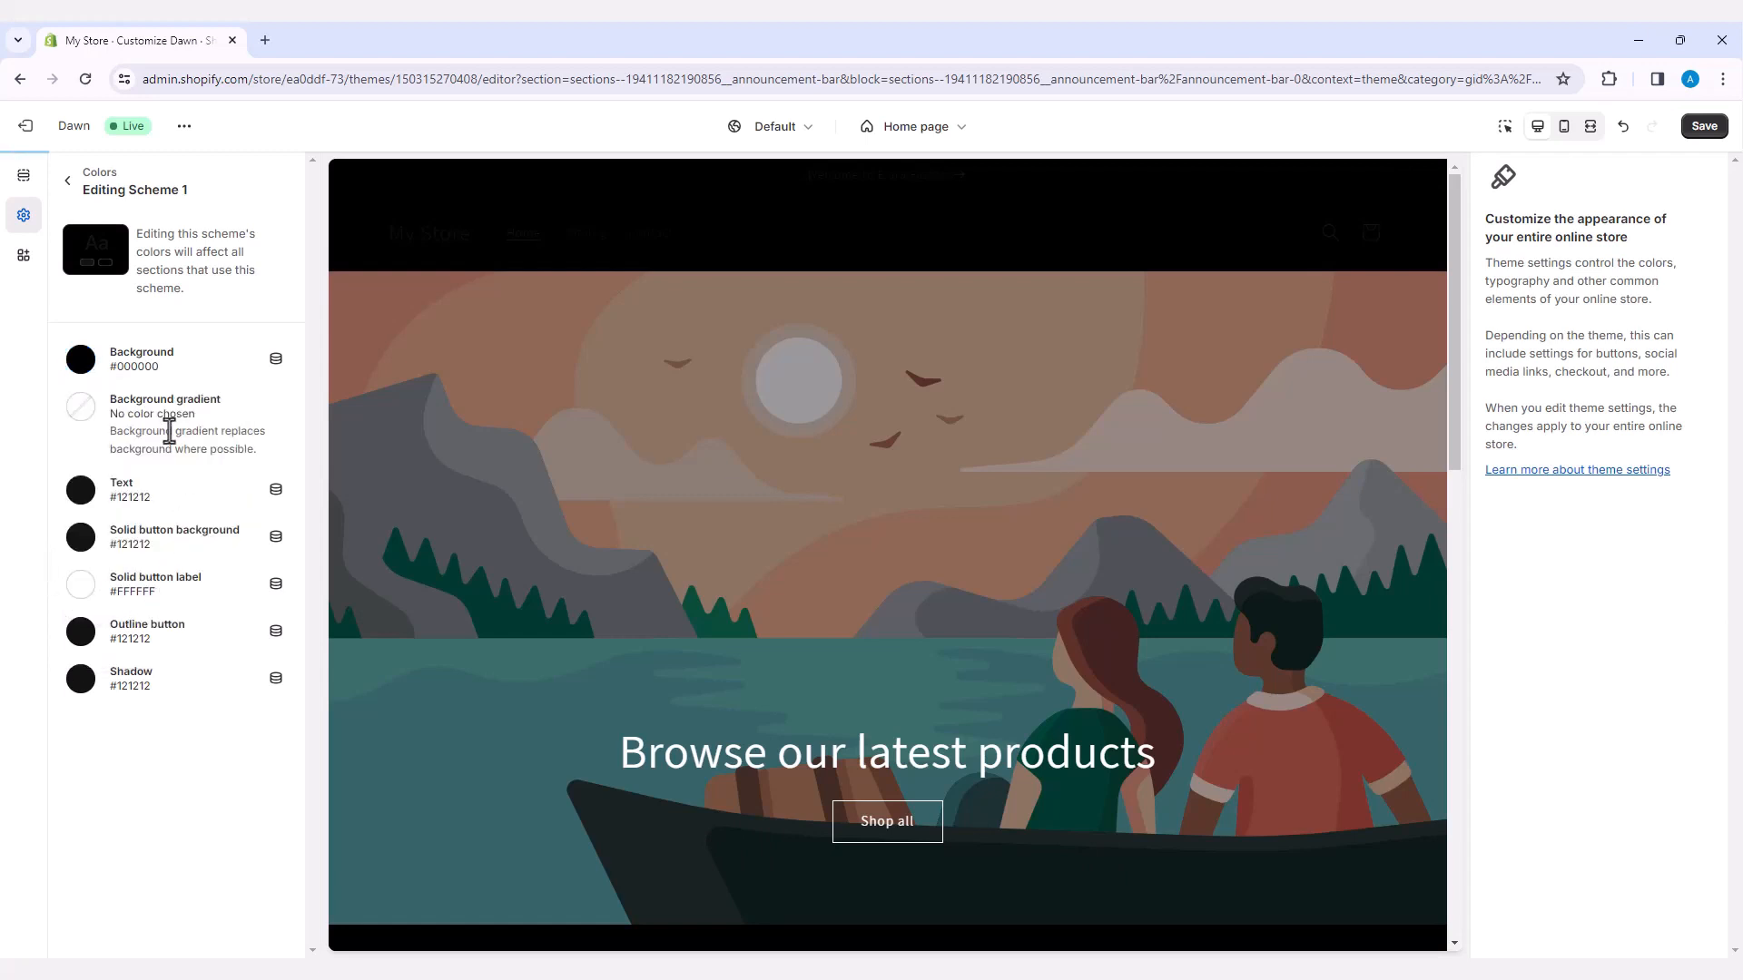
- Set the text color of Scheme 1 to white, #FFF
left_click(81, 495)
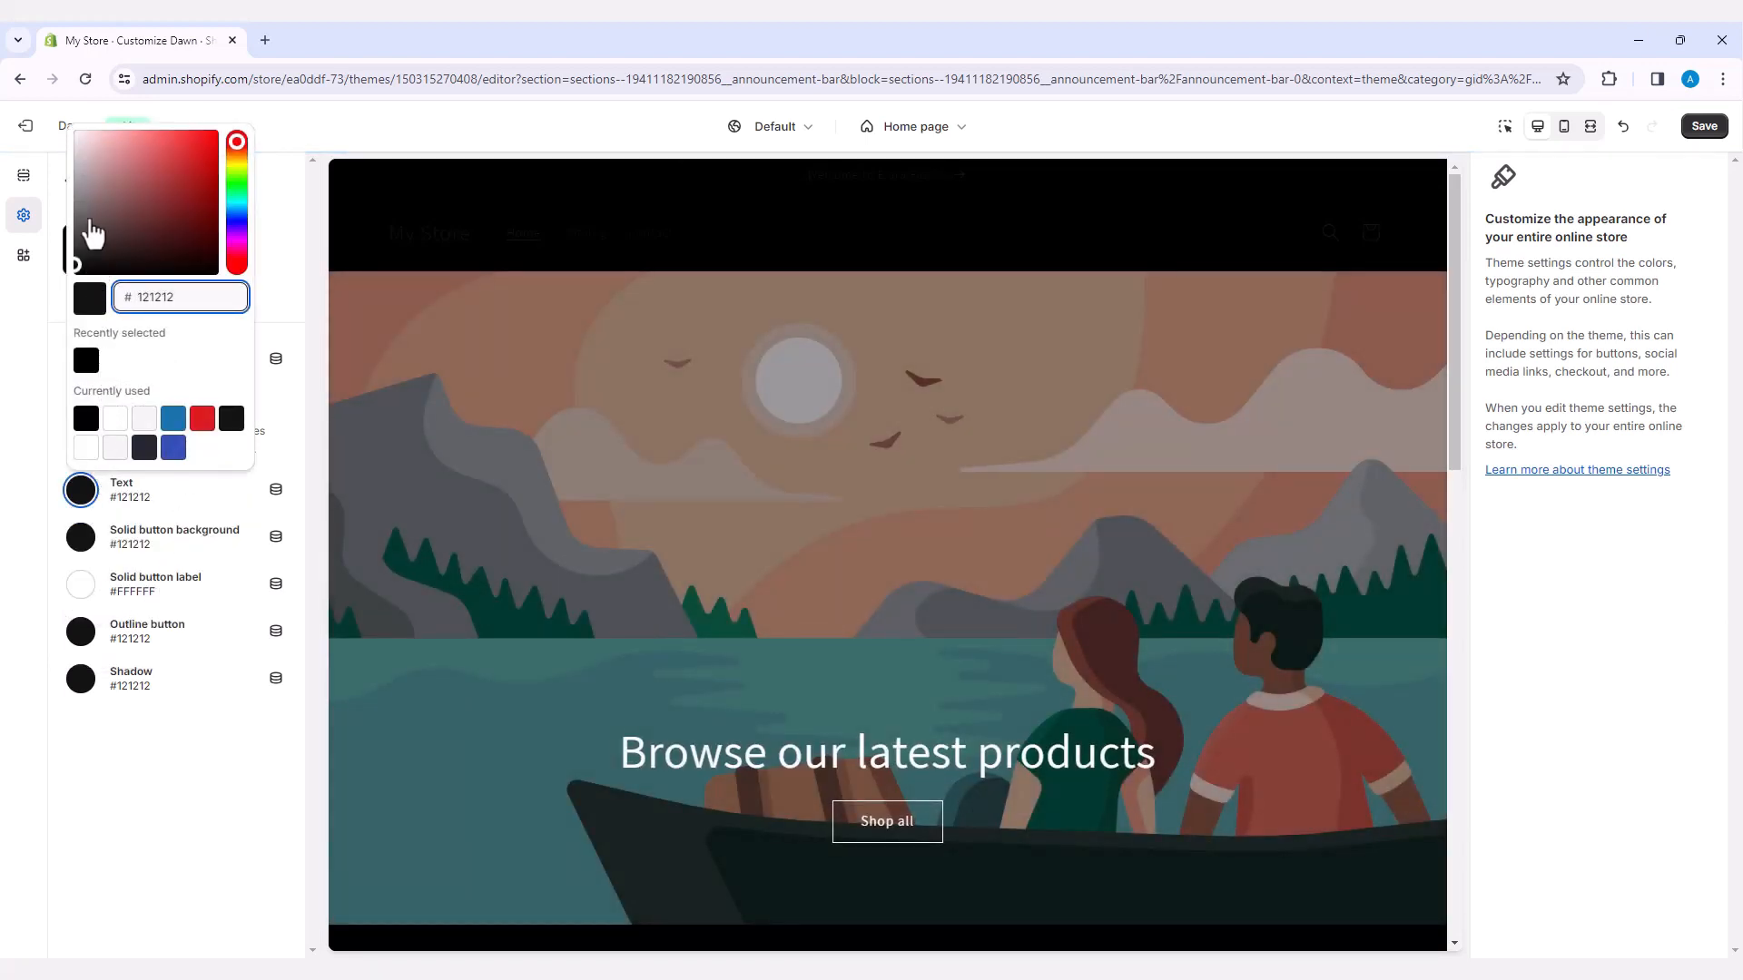
left_click_drag(84, 158, 80, 494)
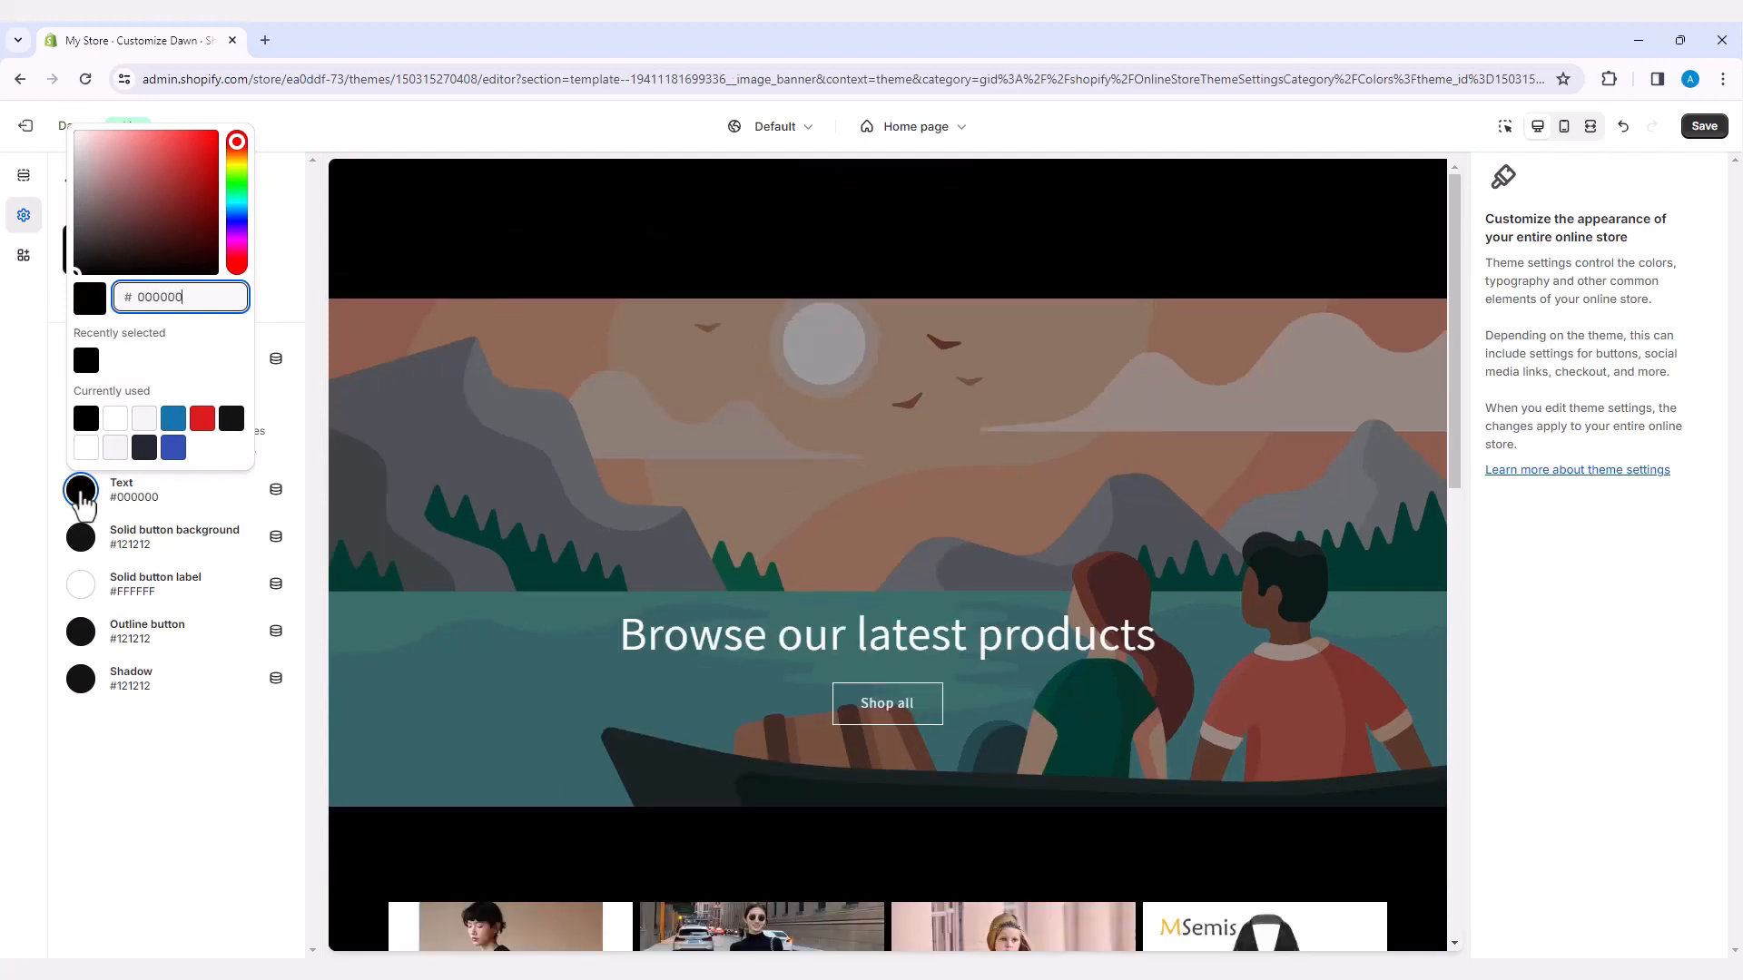
left_click(115, 423)
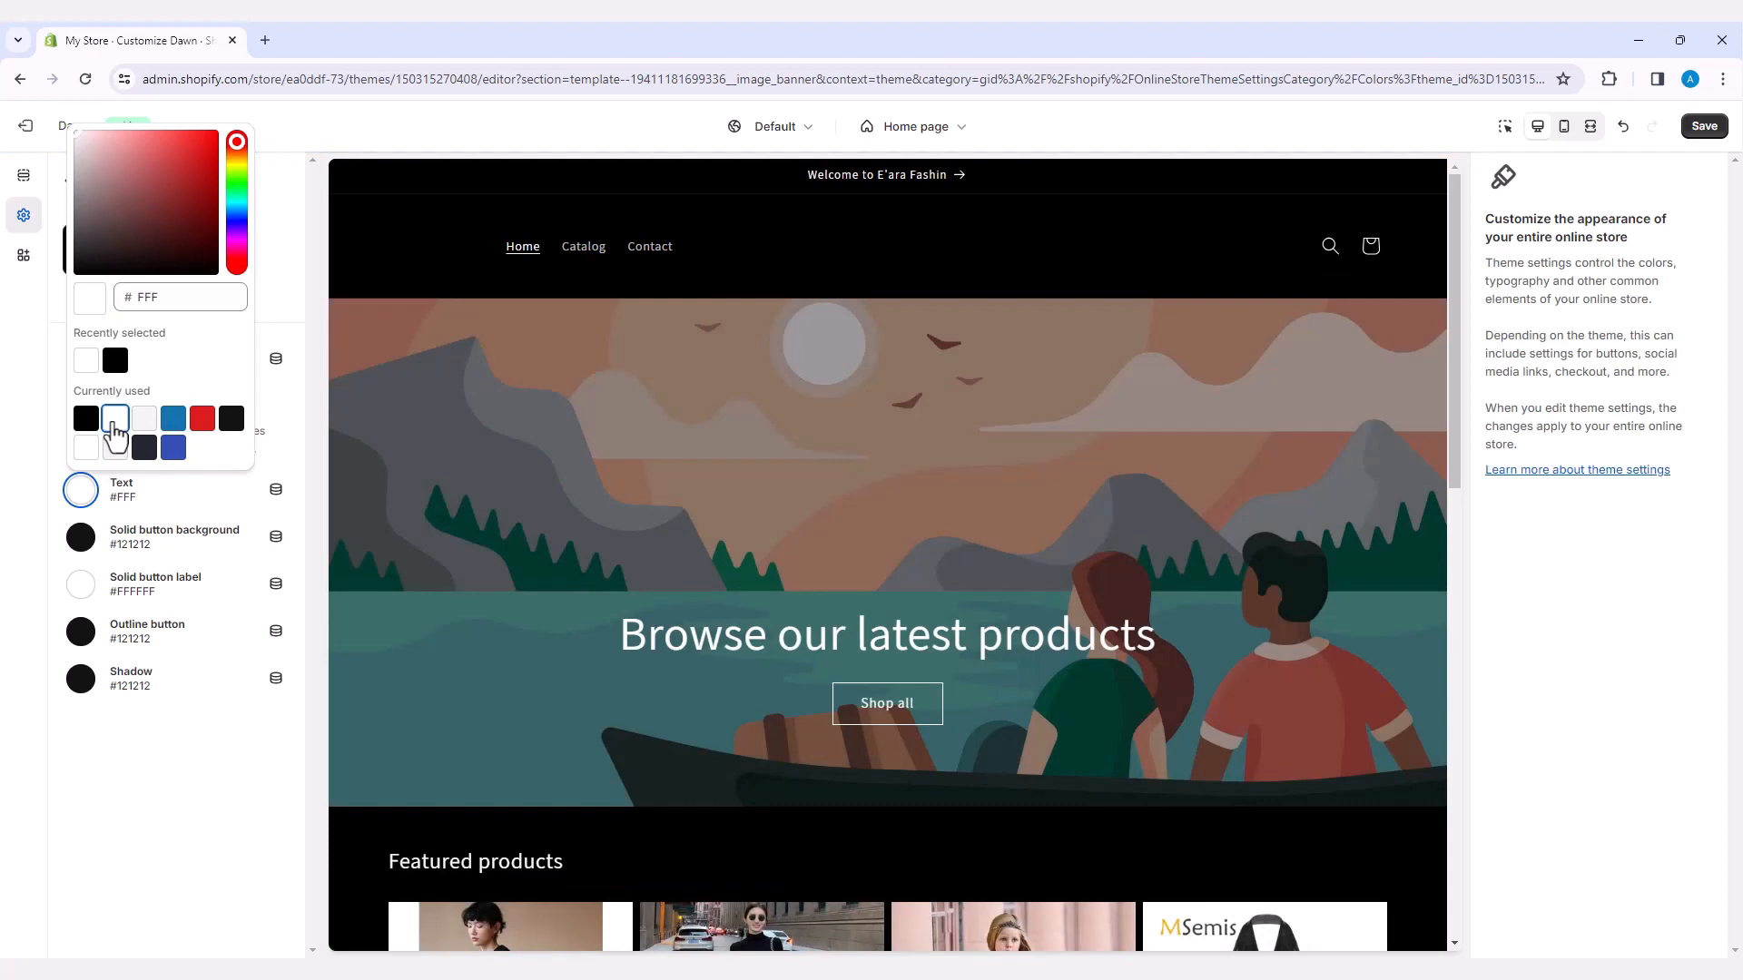
left_click(164, 506)
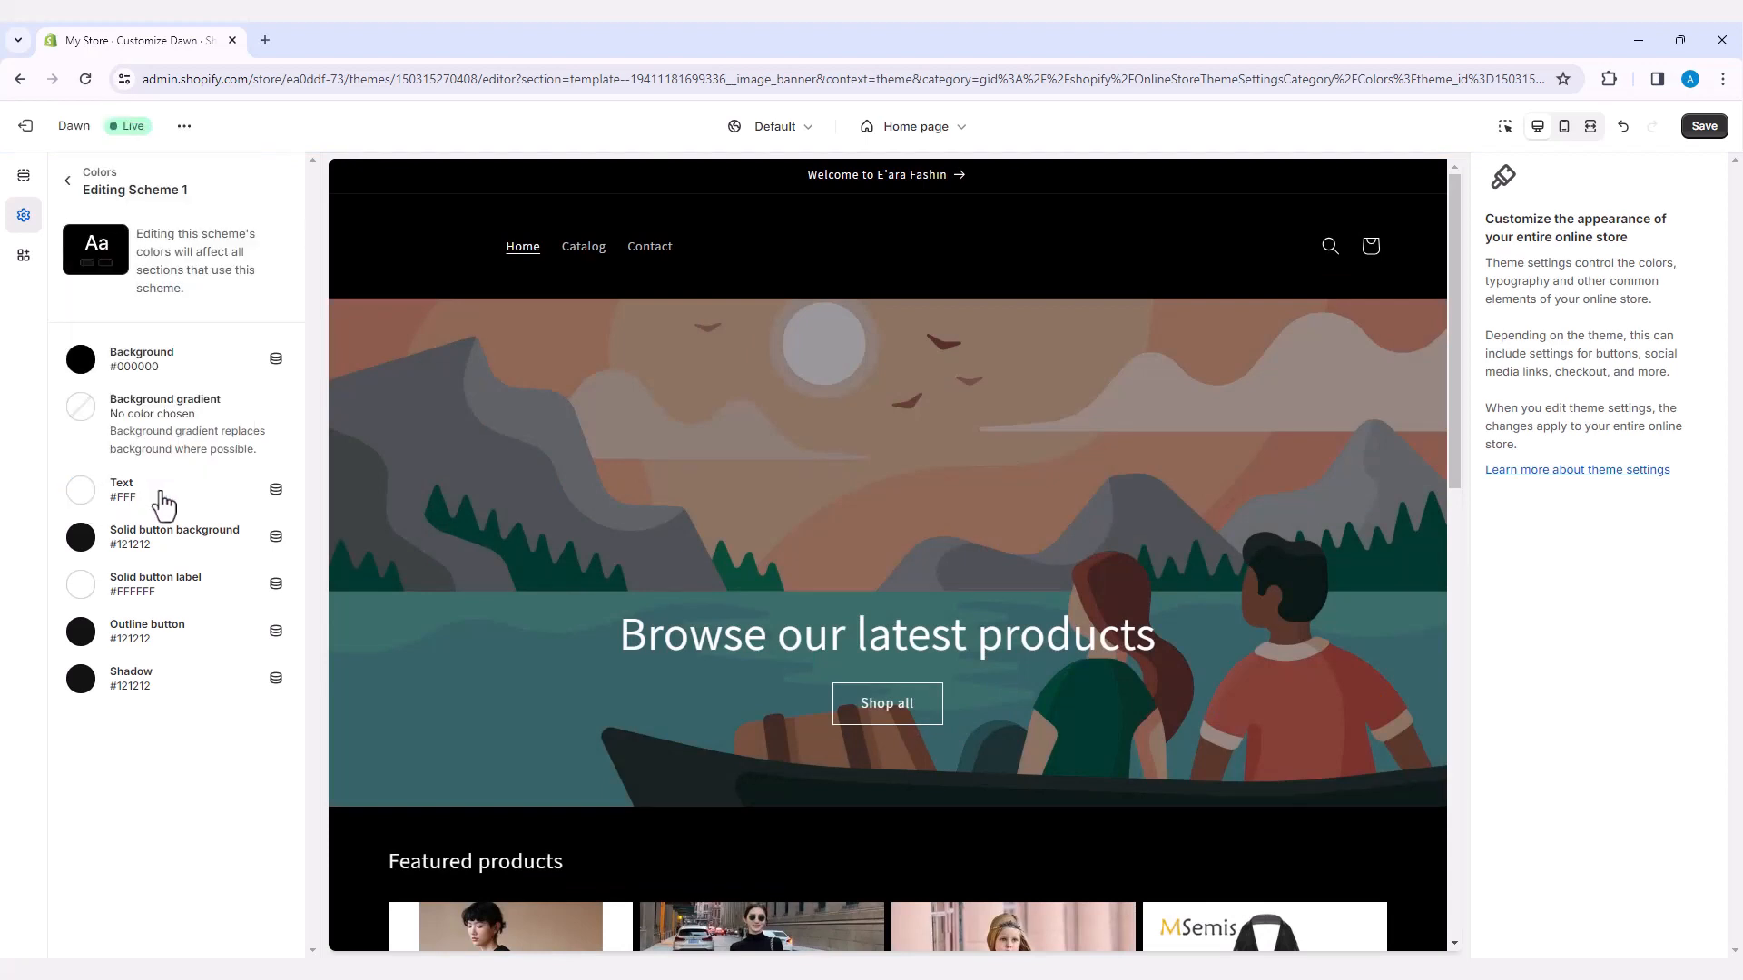
- Upload Logo.png as the theme's logo and increase the desktop logo width
left_click(65, 185)
left_click(80, 218)
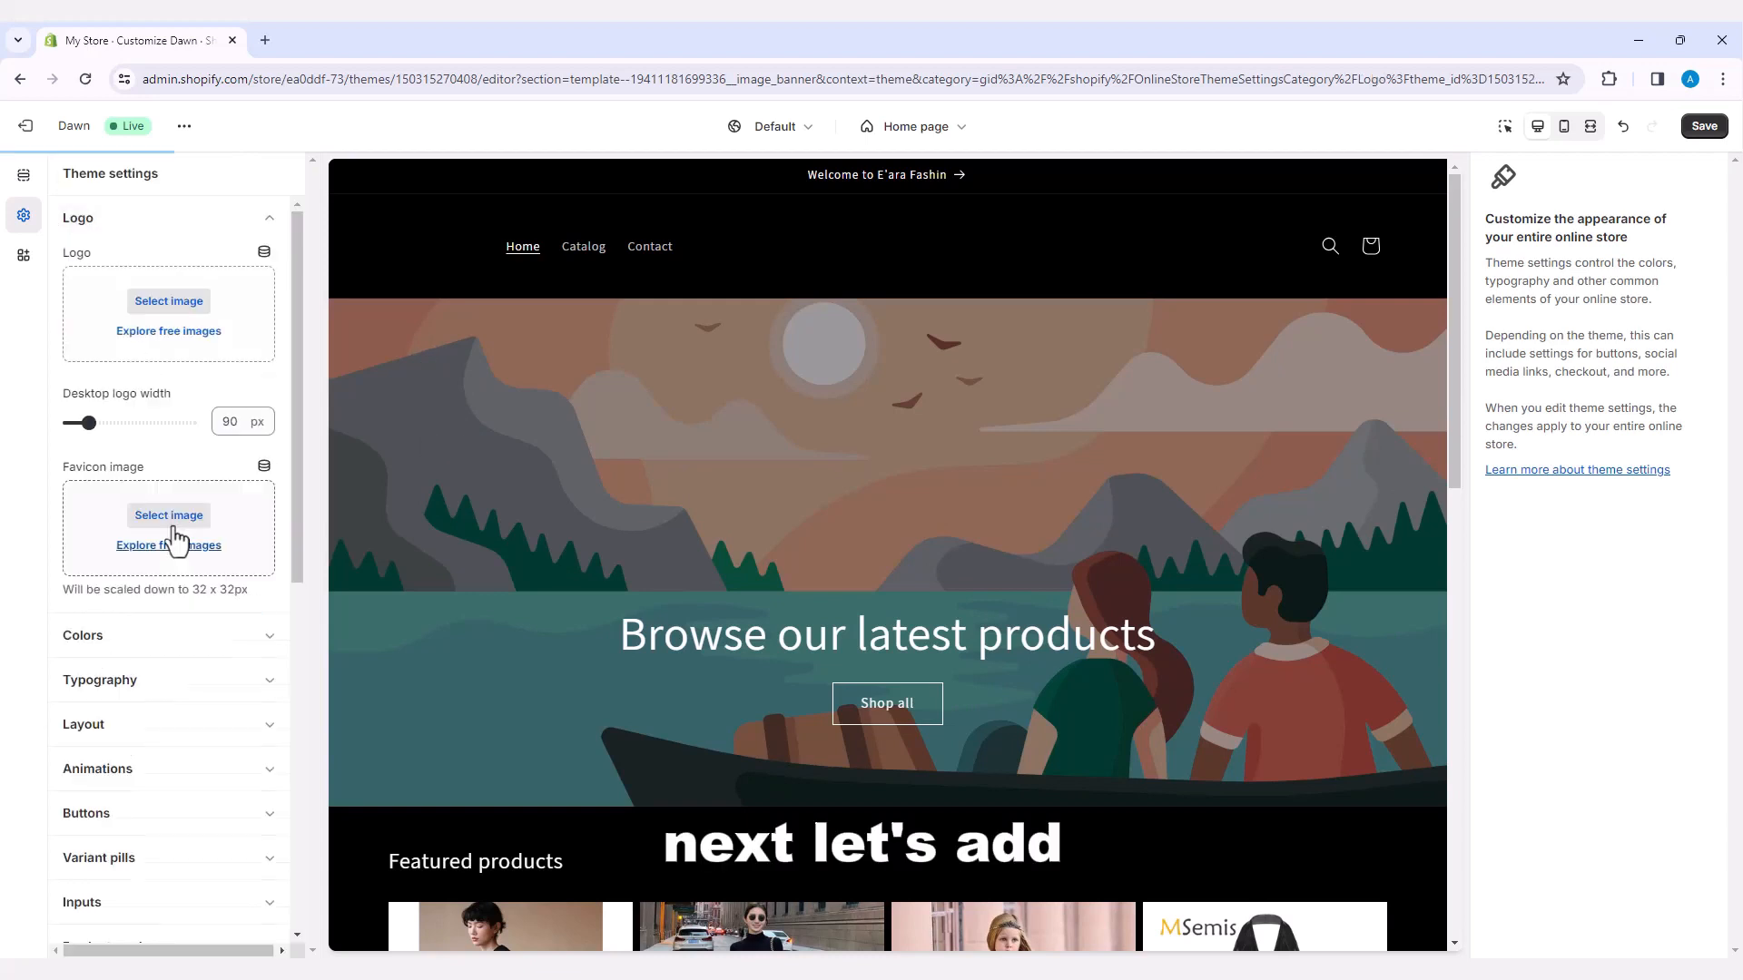
left_click(148, 308)
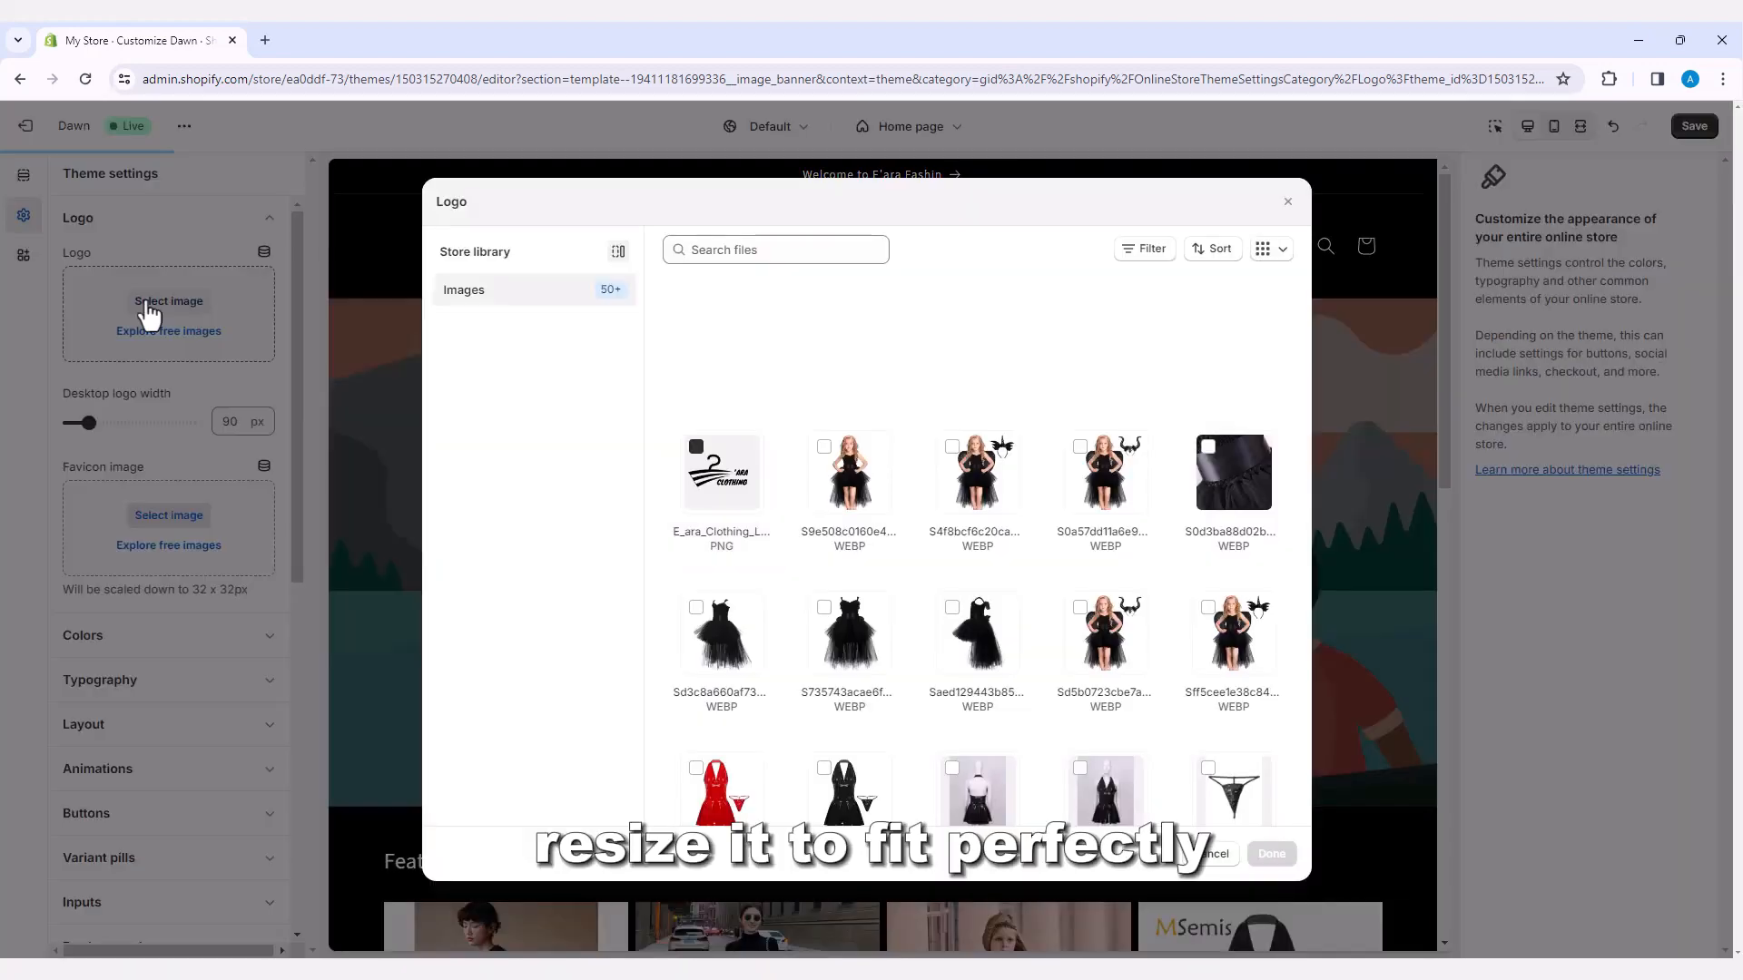
left_click(977, 336)
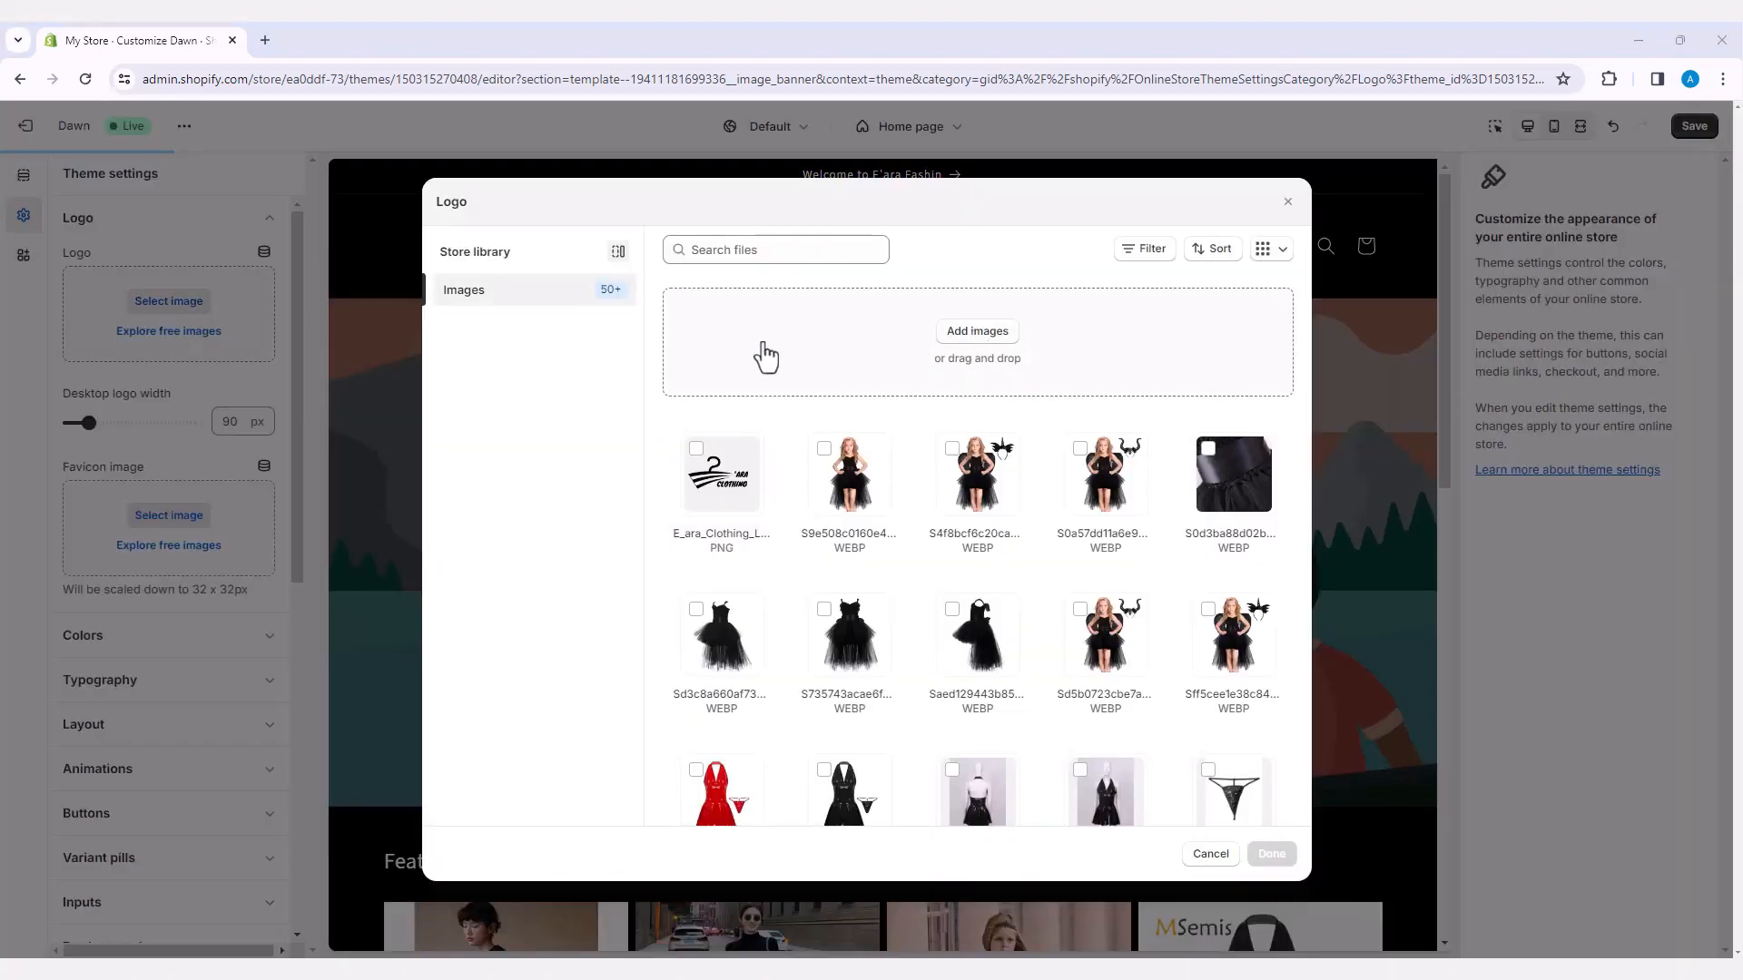
left_click(309, 223)
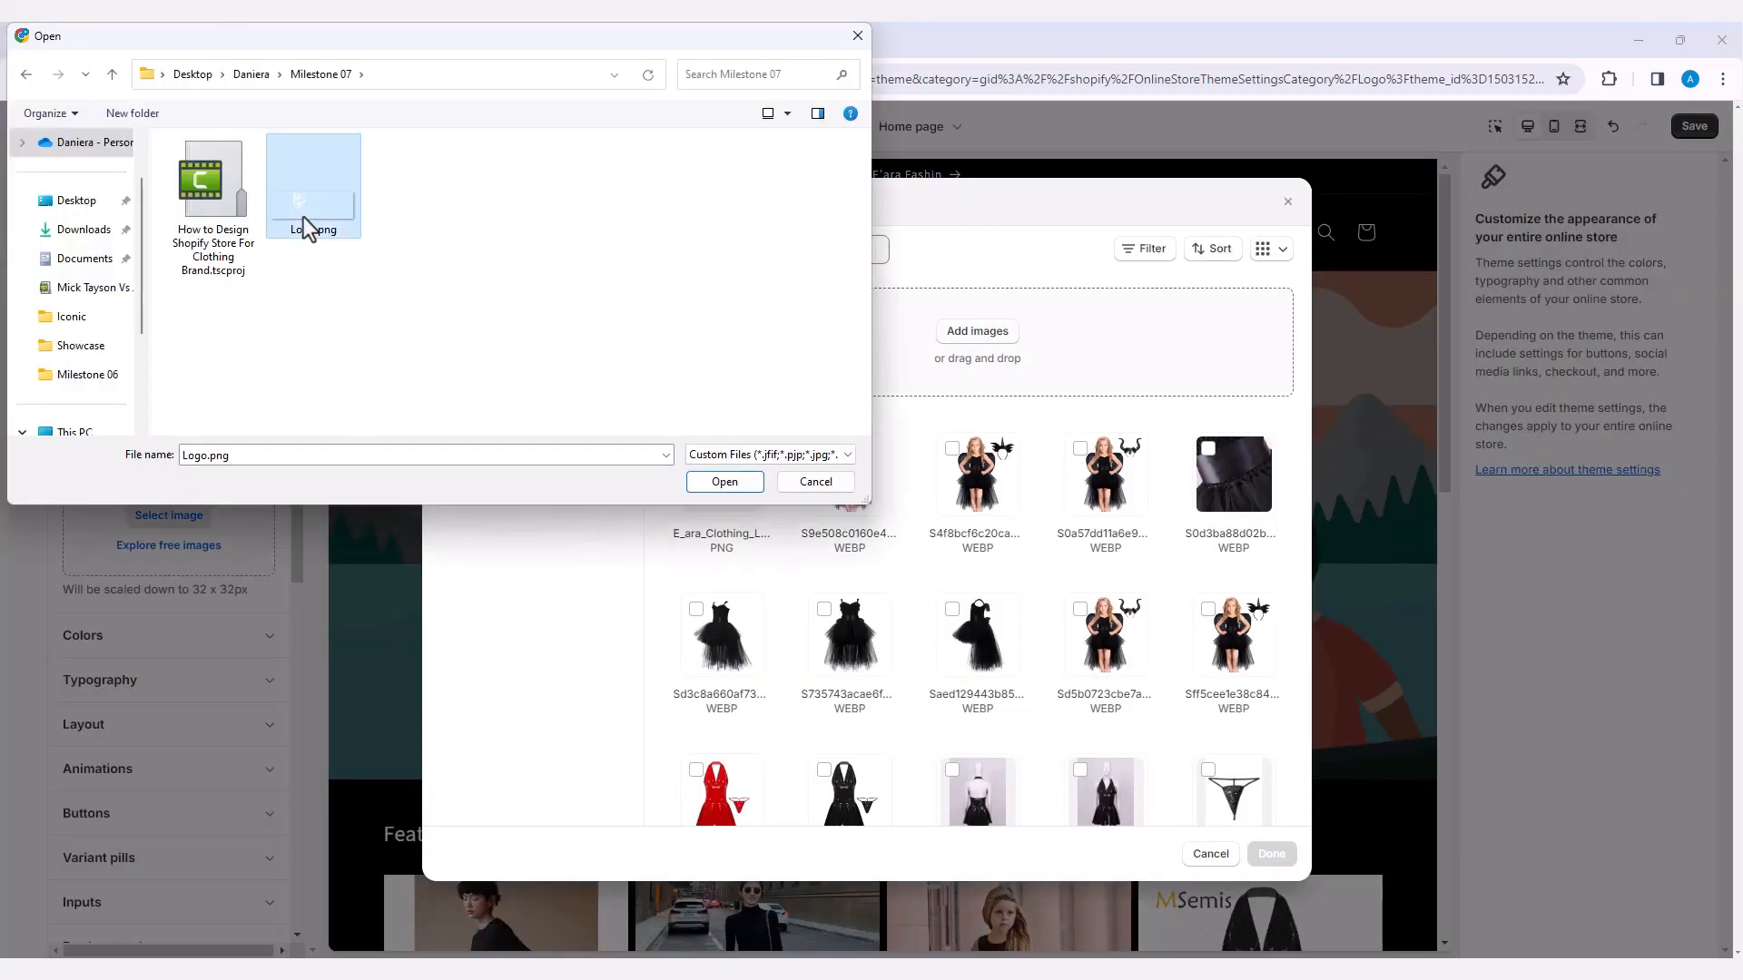
left_click(745, 482)
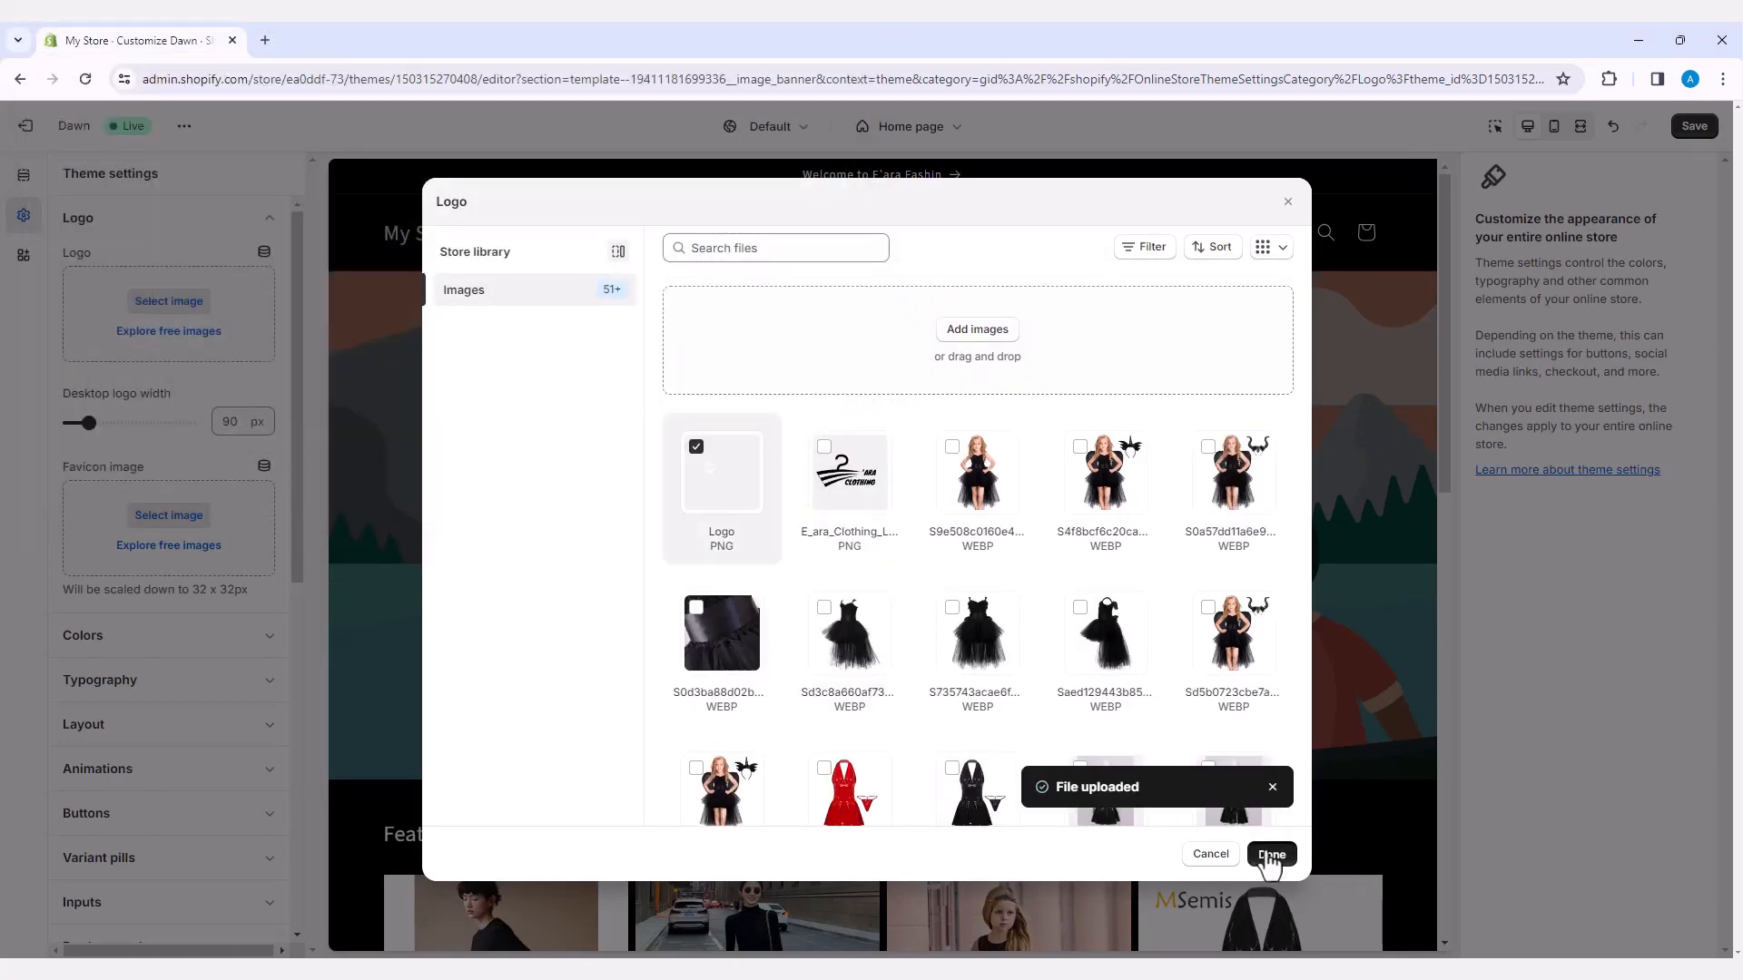
left_click(1271, 855)
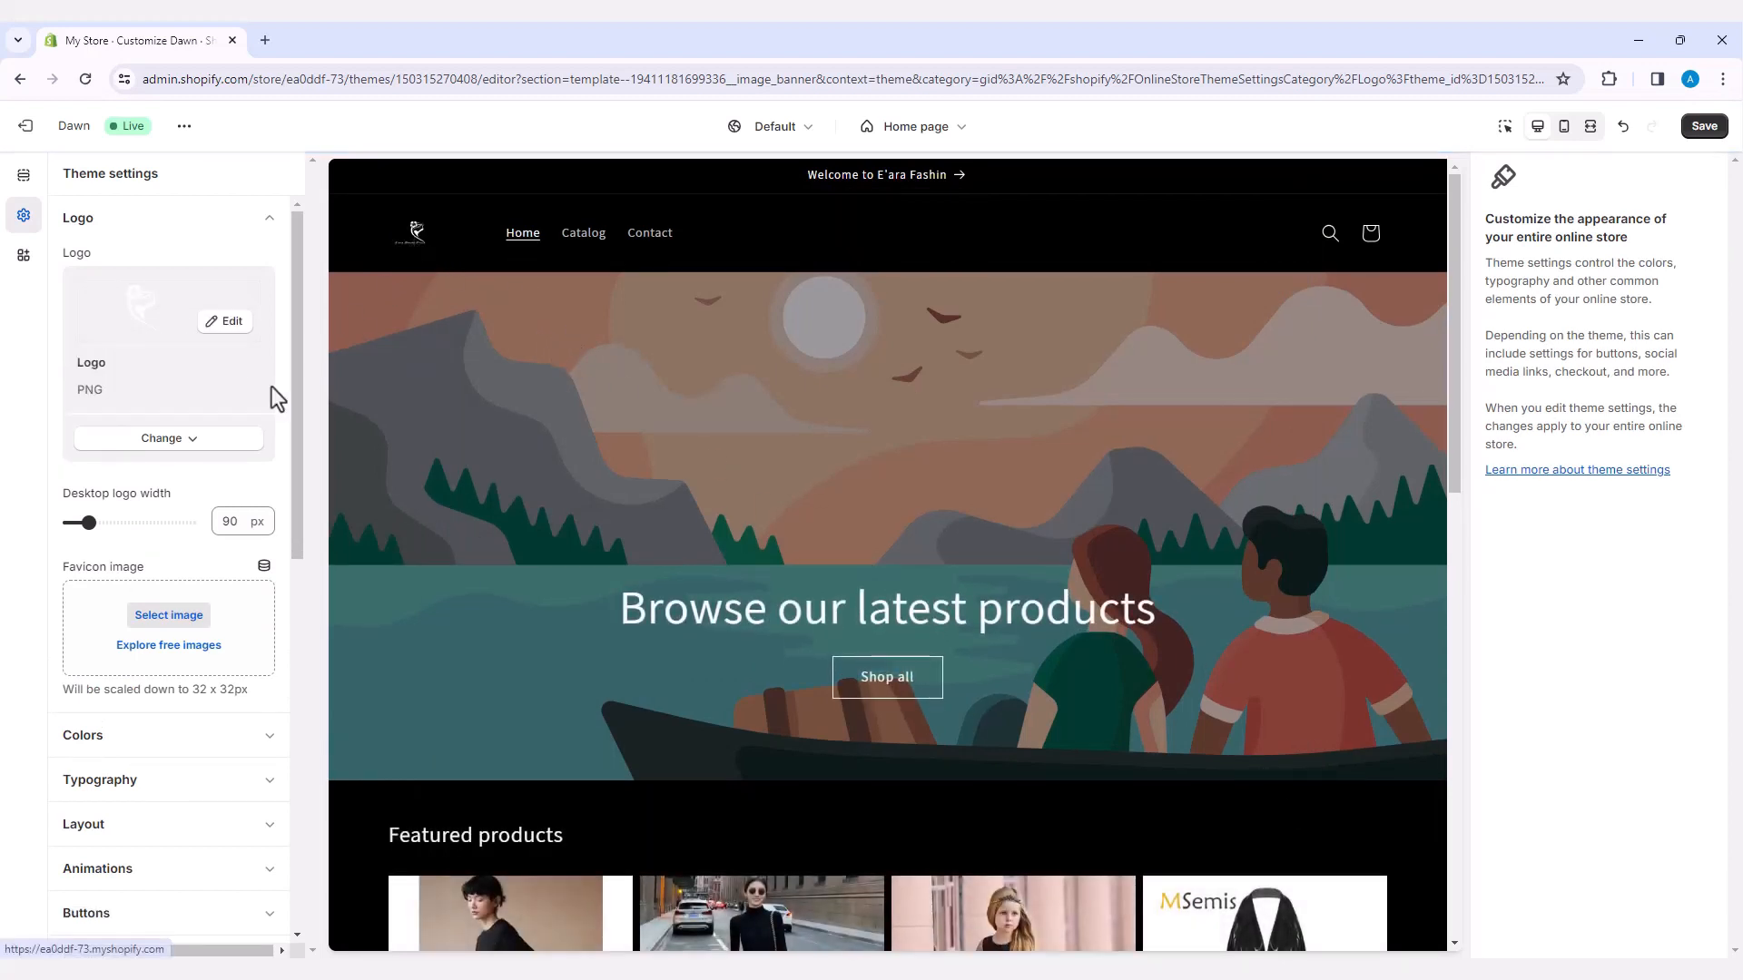
left_click_drag(88, 522, 209, 530)
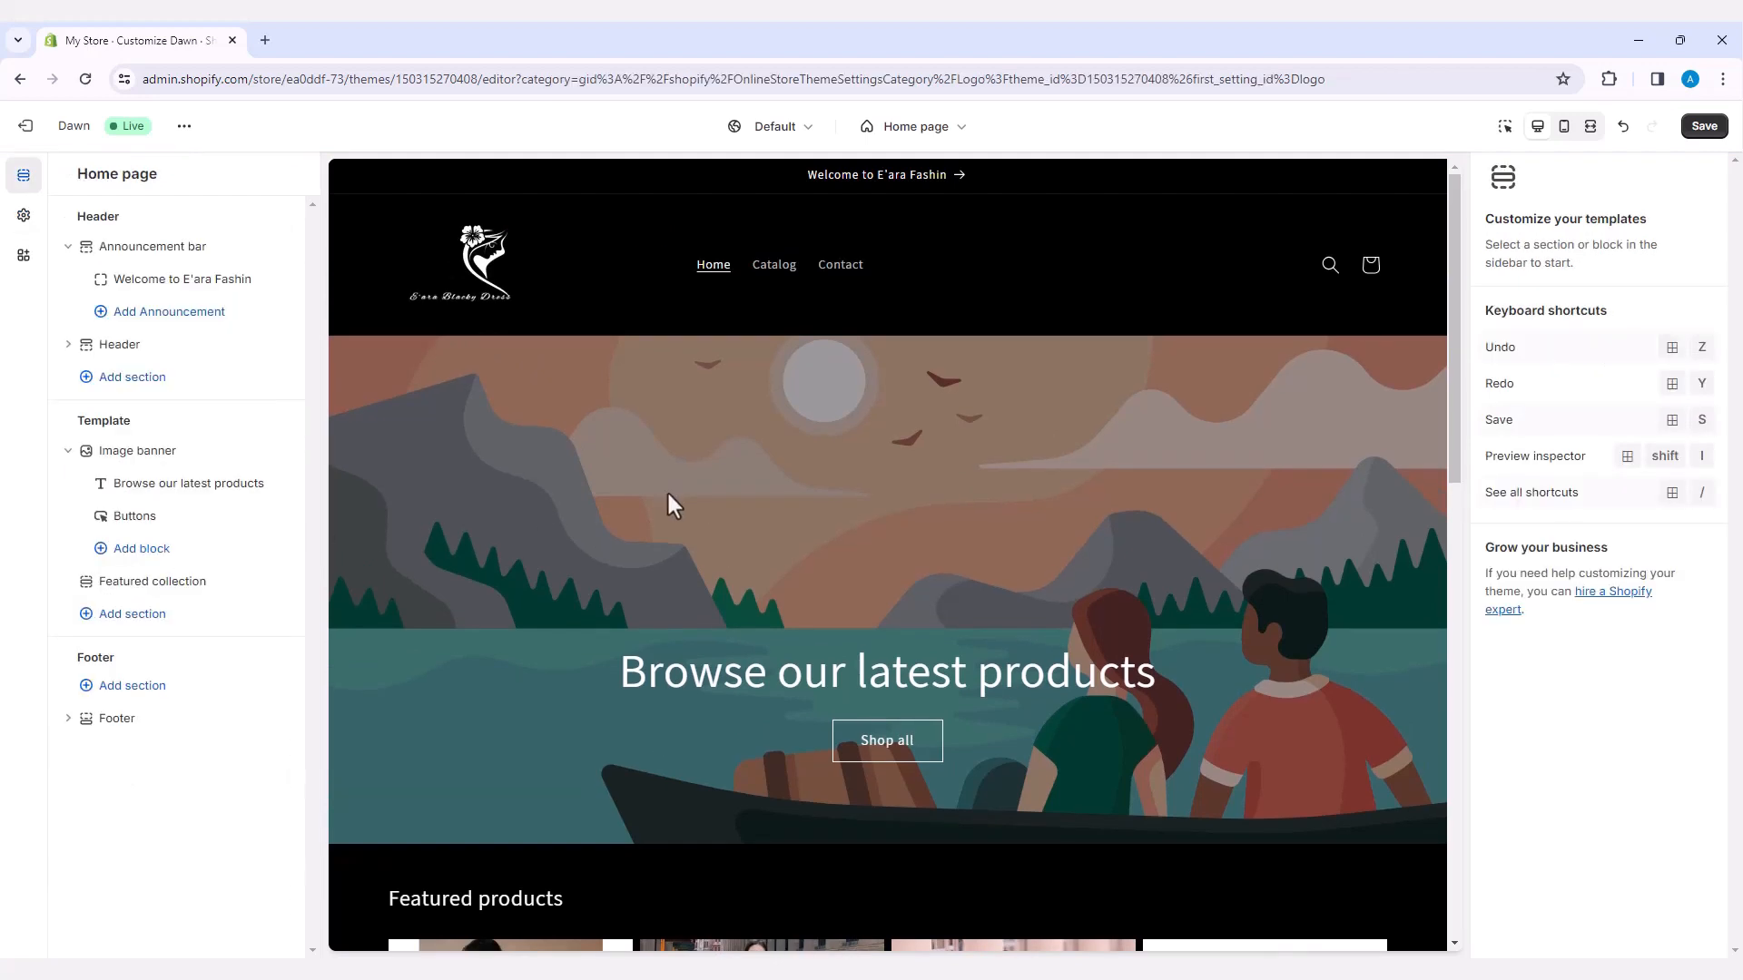
- Select the Image banner section, switch to Canva and fill blank page 23 with a three-column image grid
left_click(162, 454)
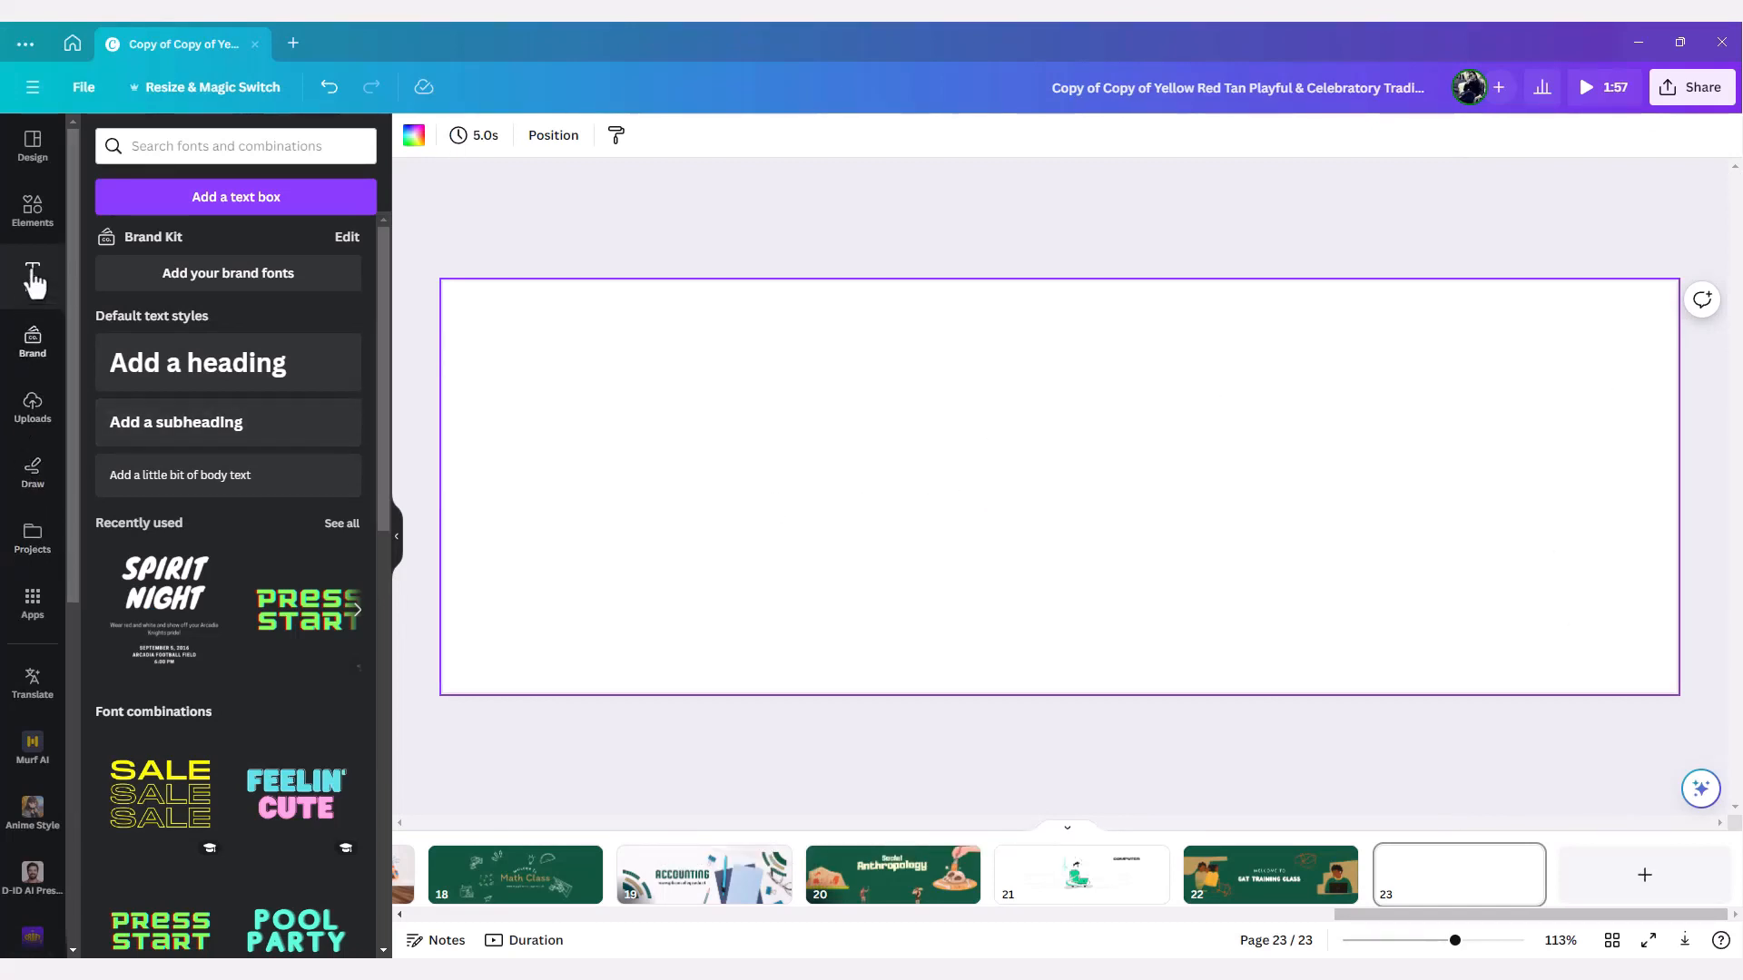
left_click(32, 211)
scroll(252, 575, "down", 15)
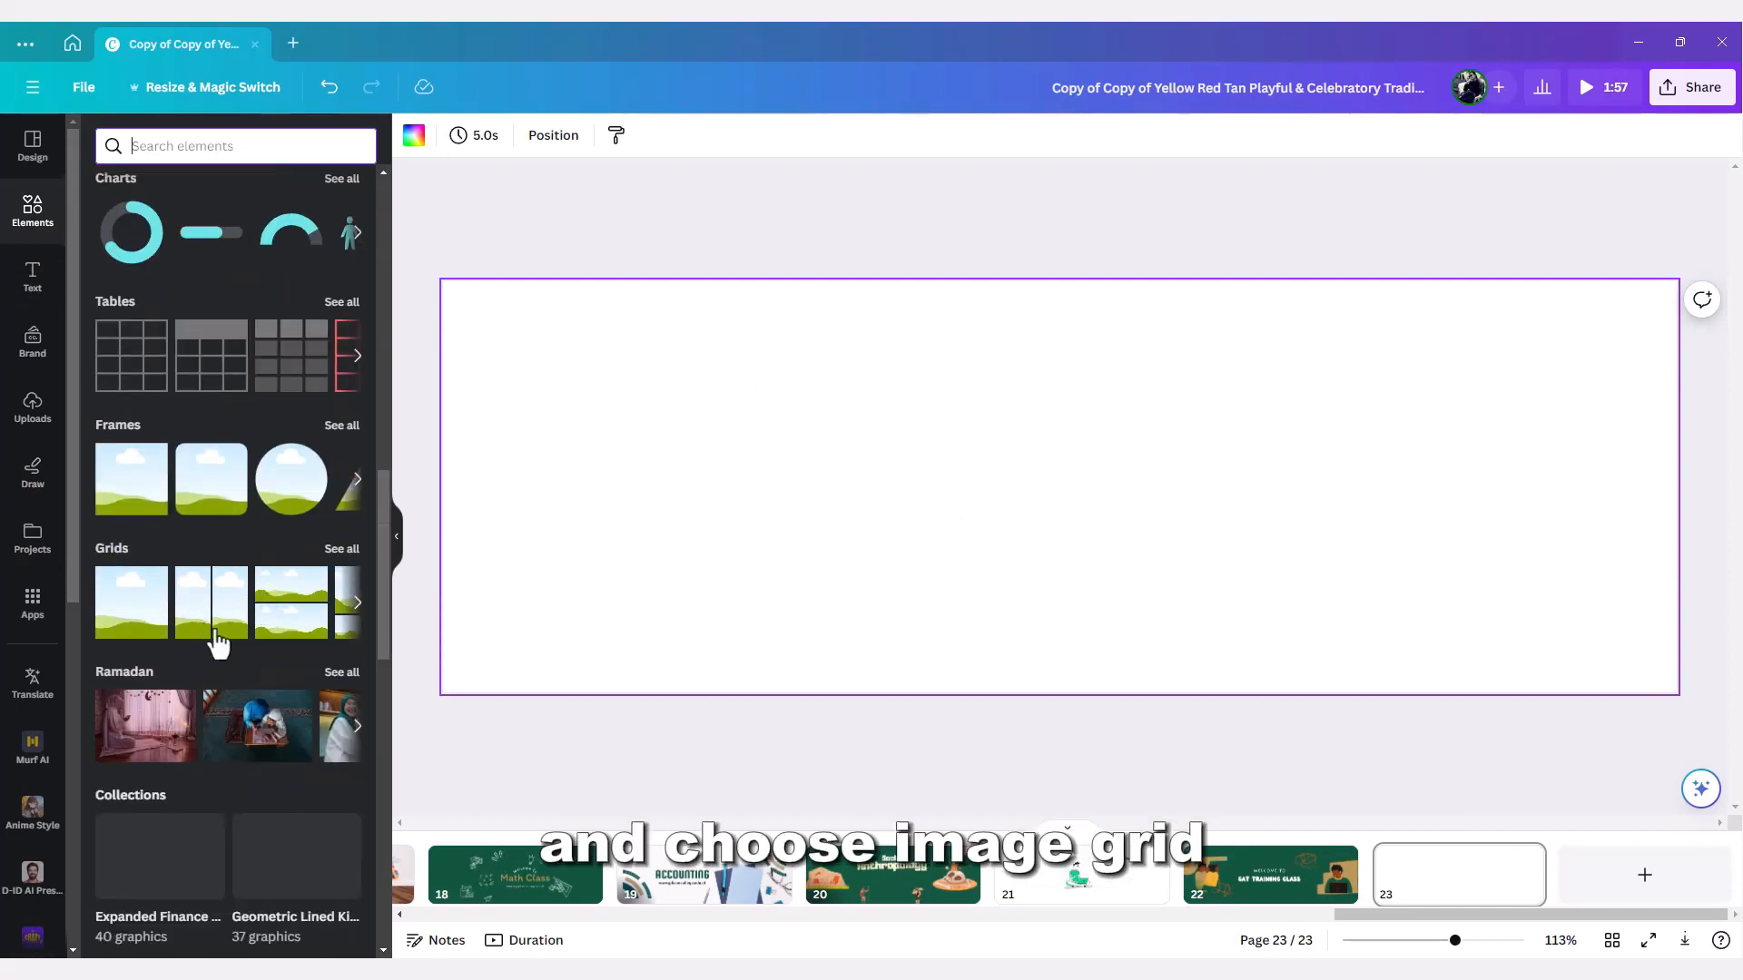
left_click(357, 605)
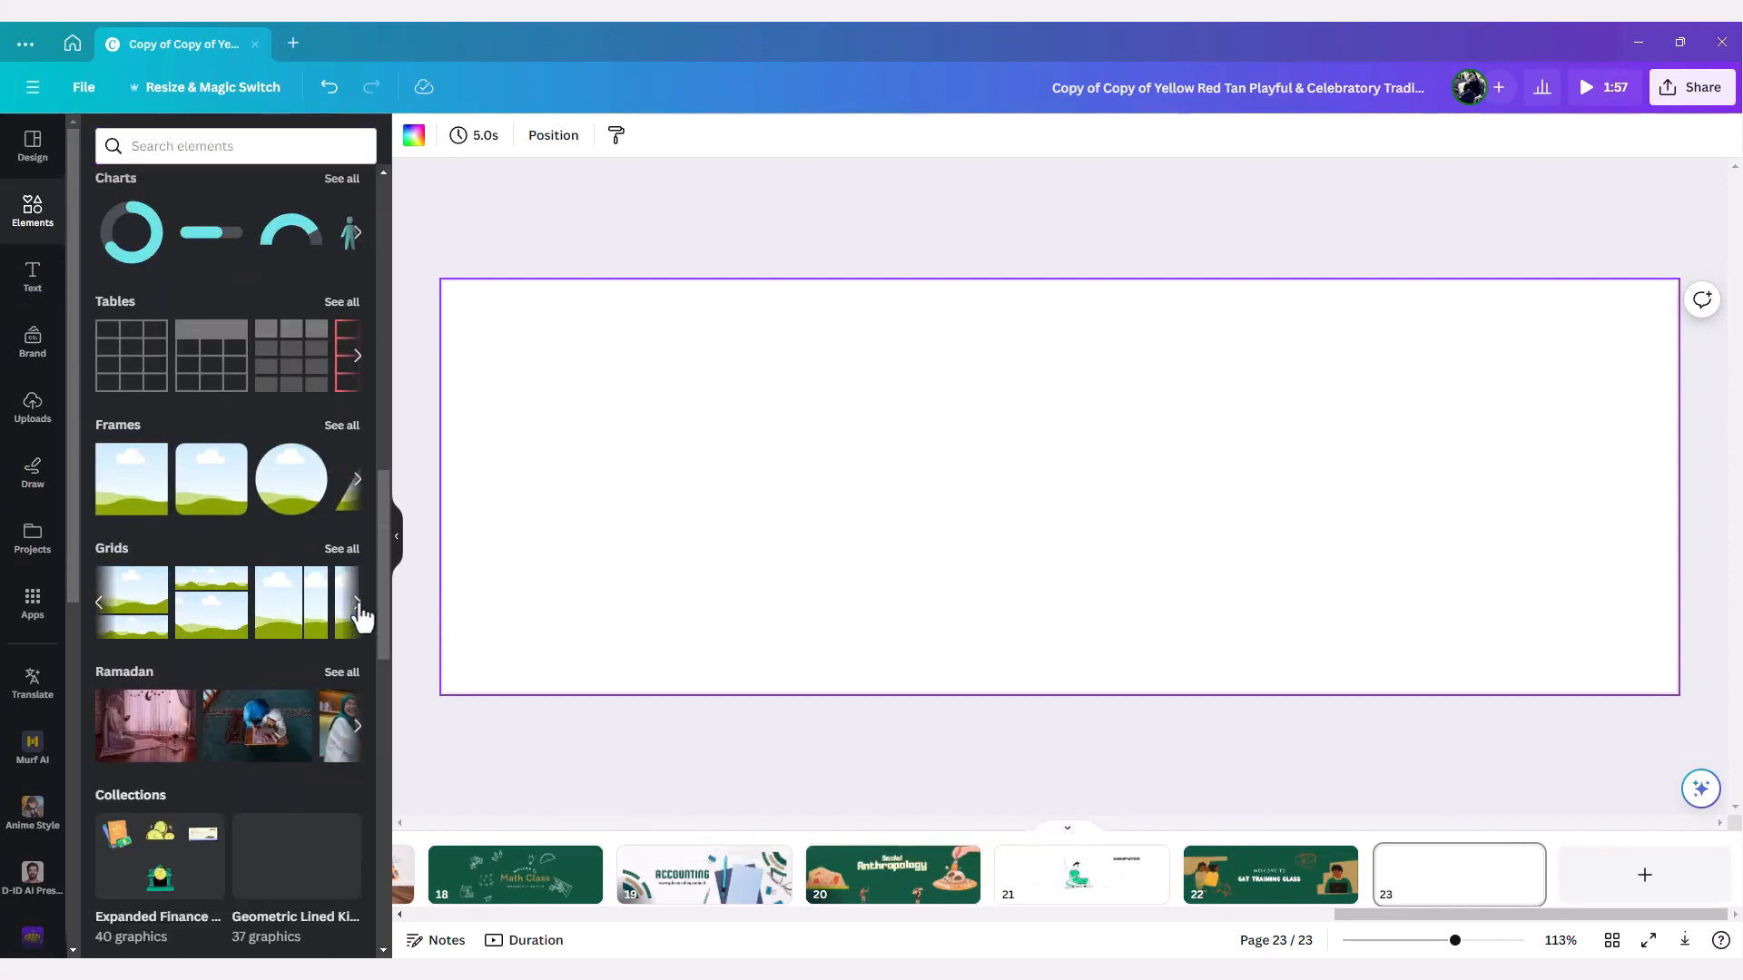
left_click(360, 612)
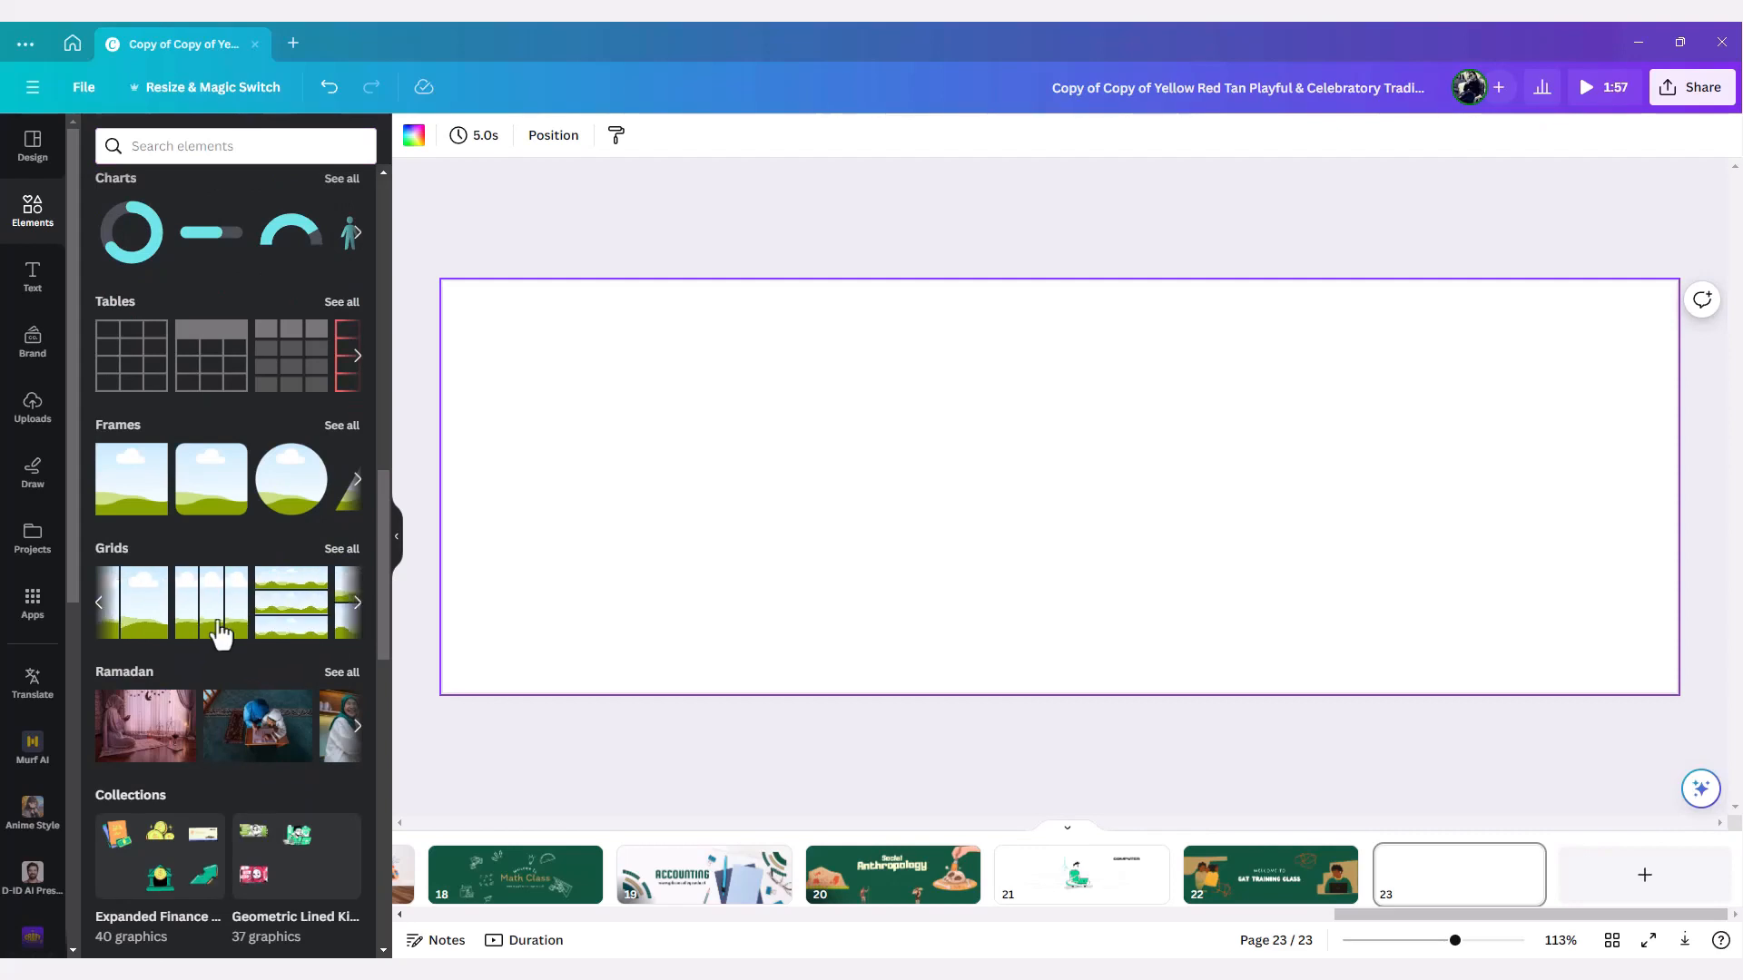
left_click(211, 624)
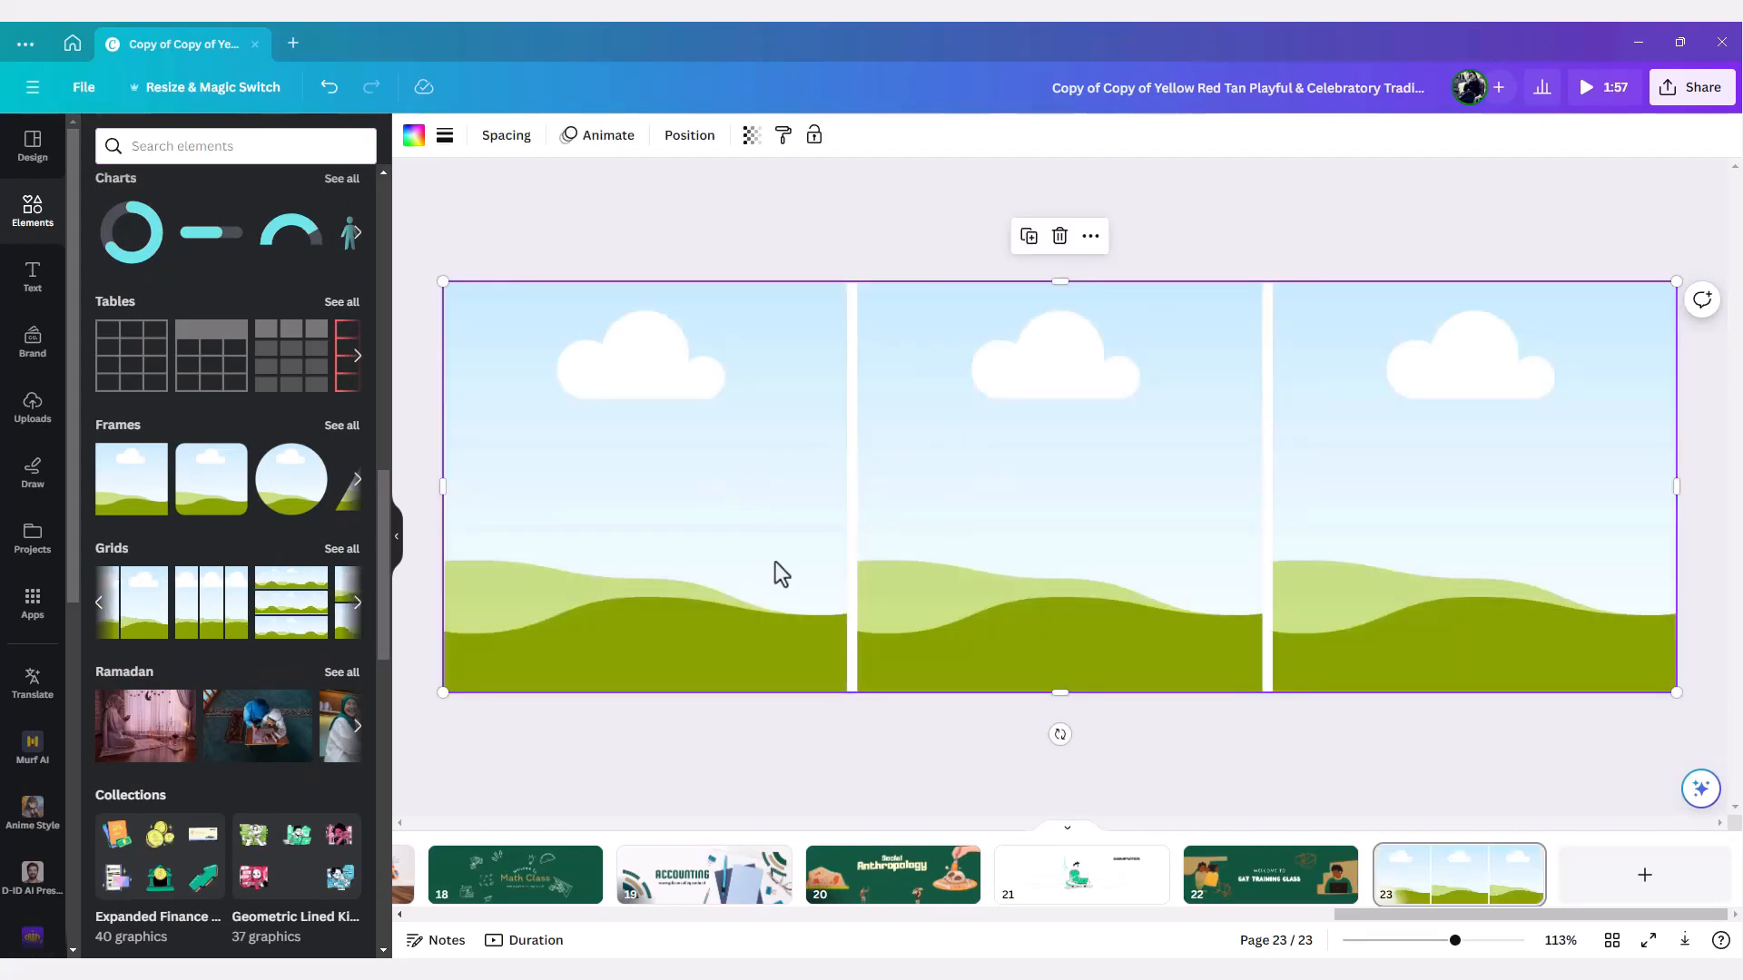
- Add two circle frames and place one over each seam between the three grid columns
left_click(299, 505)
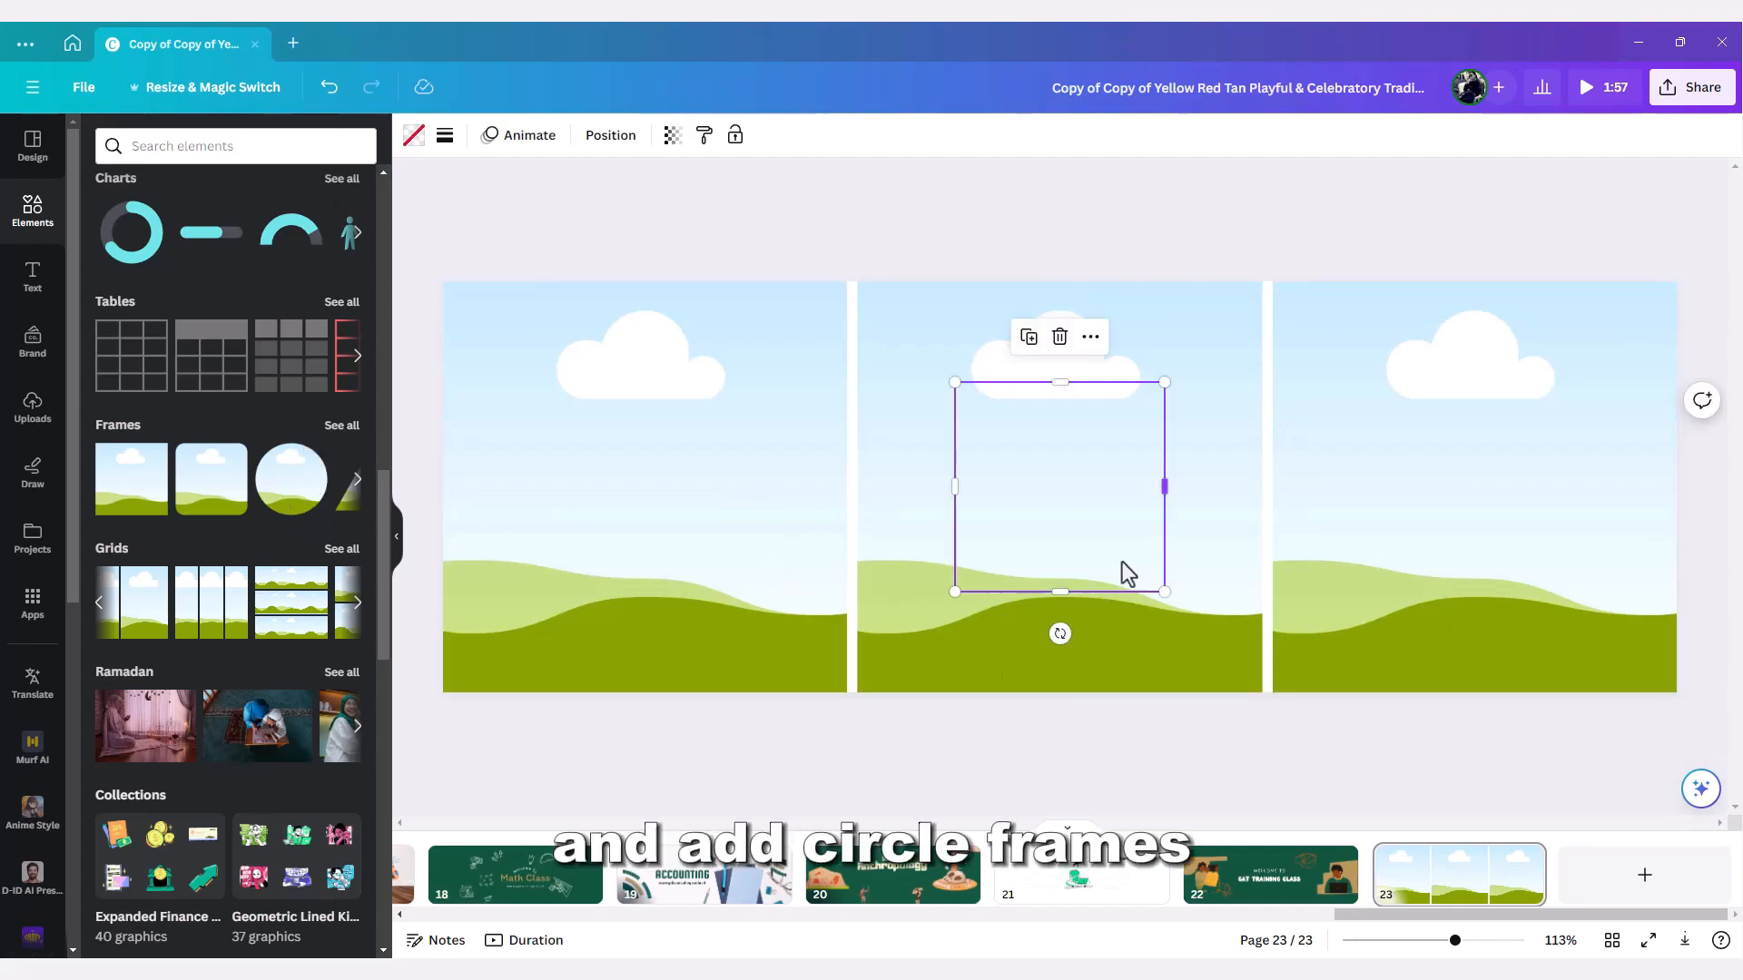
left_click_drag(1075, 527, 863, 519)
left_click(300, 490)
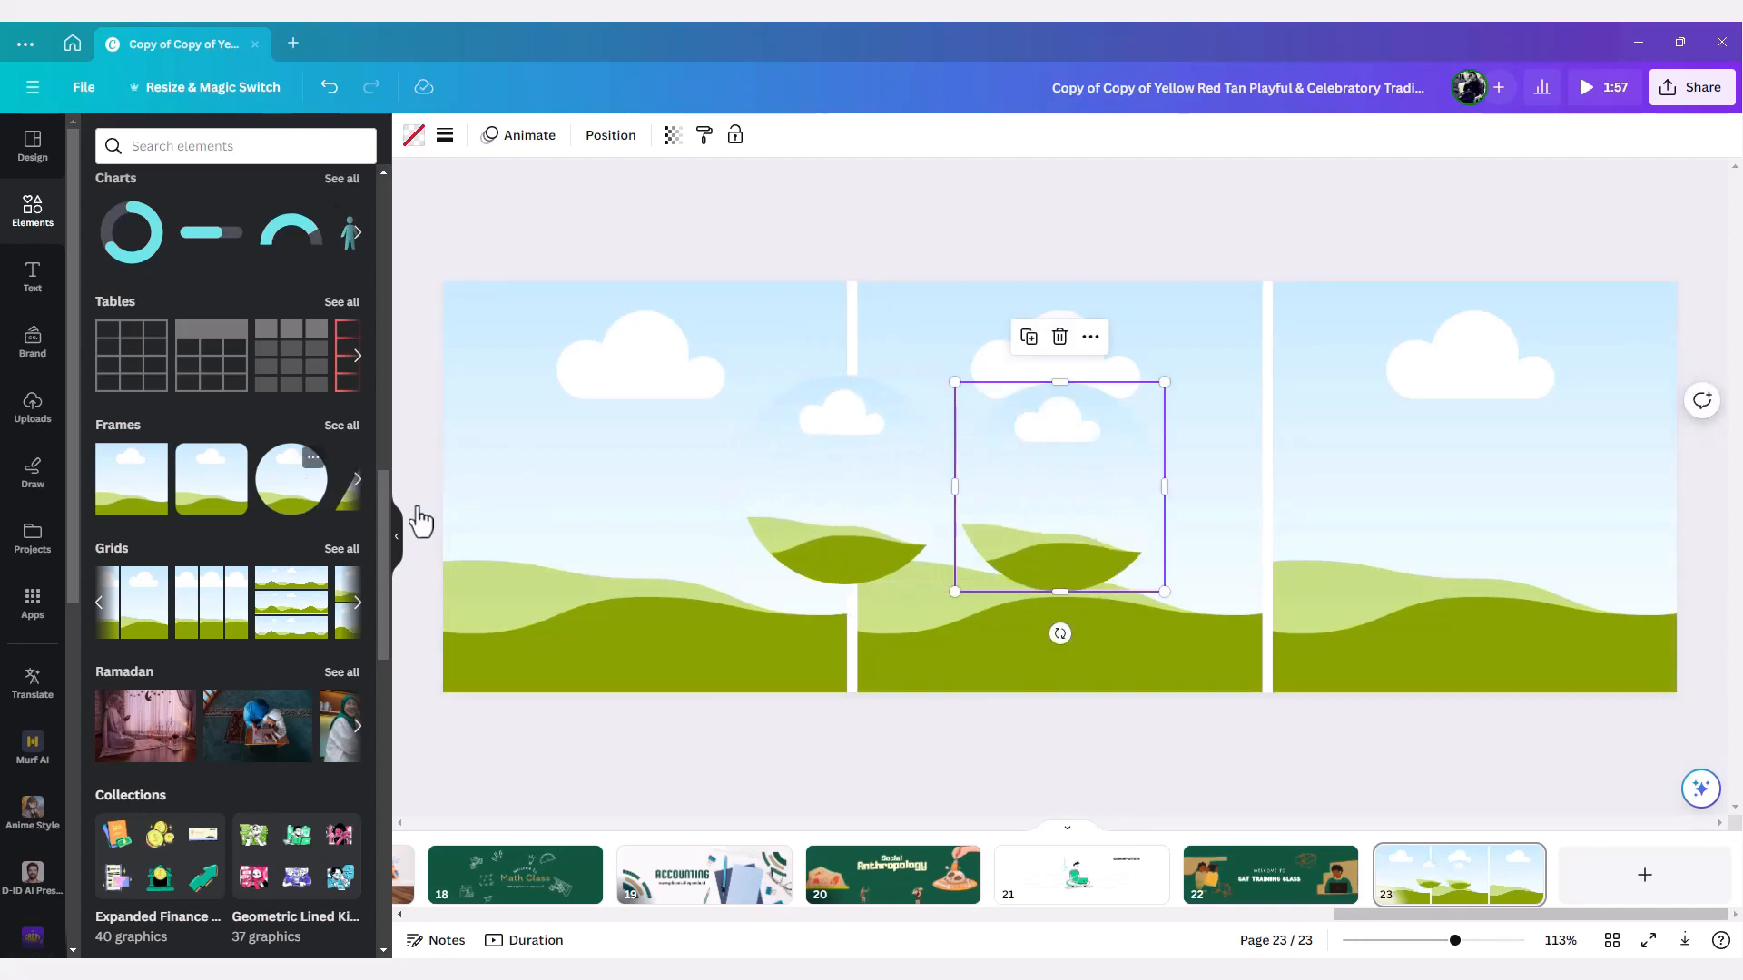
left_click_drag(1070, 526, 1274, 518)
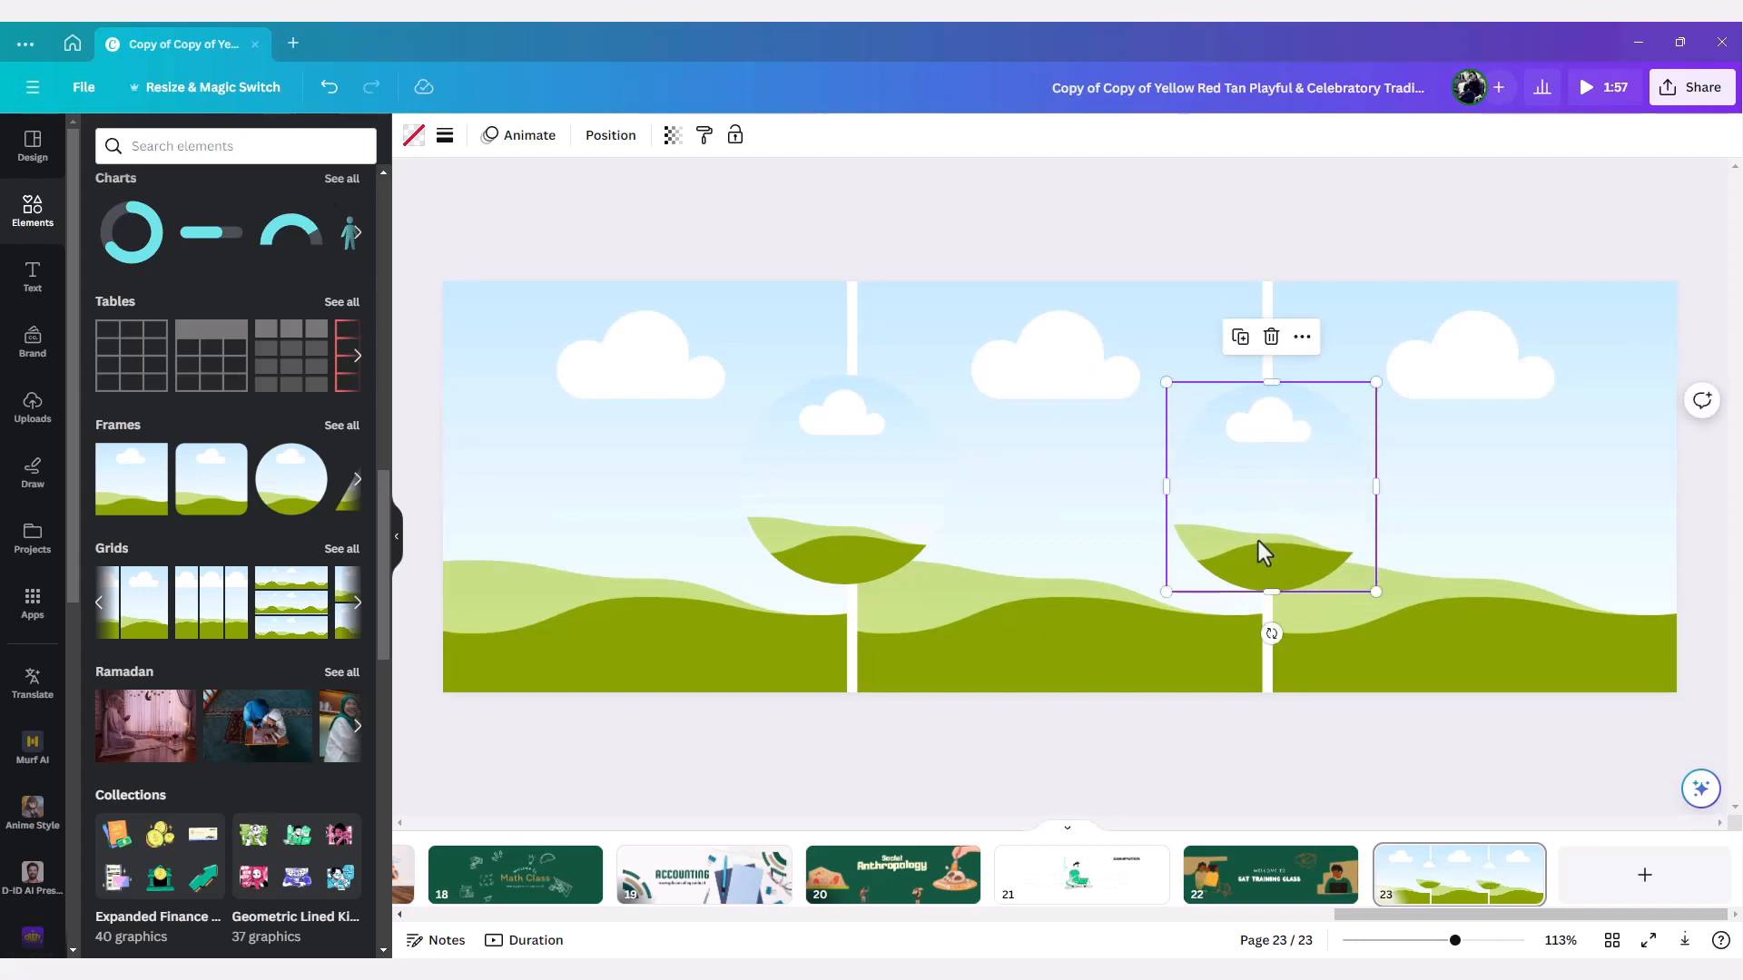
- Remove the spacing between the columns of the image grid
left_click(651, 521)
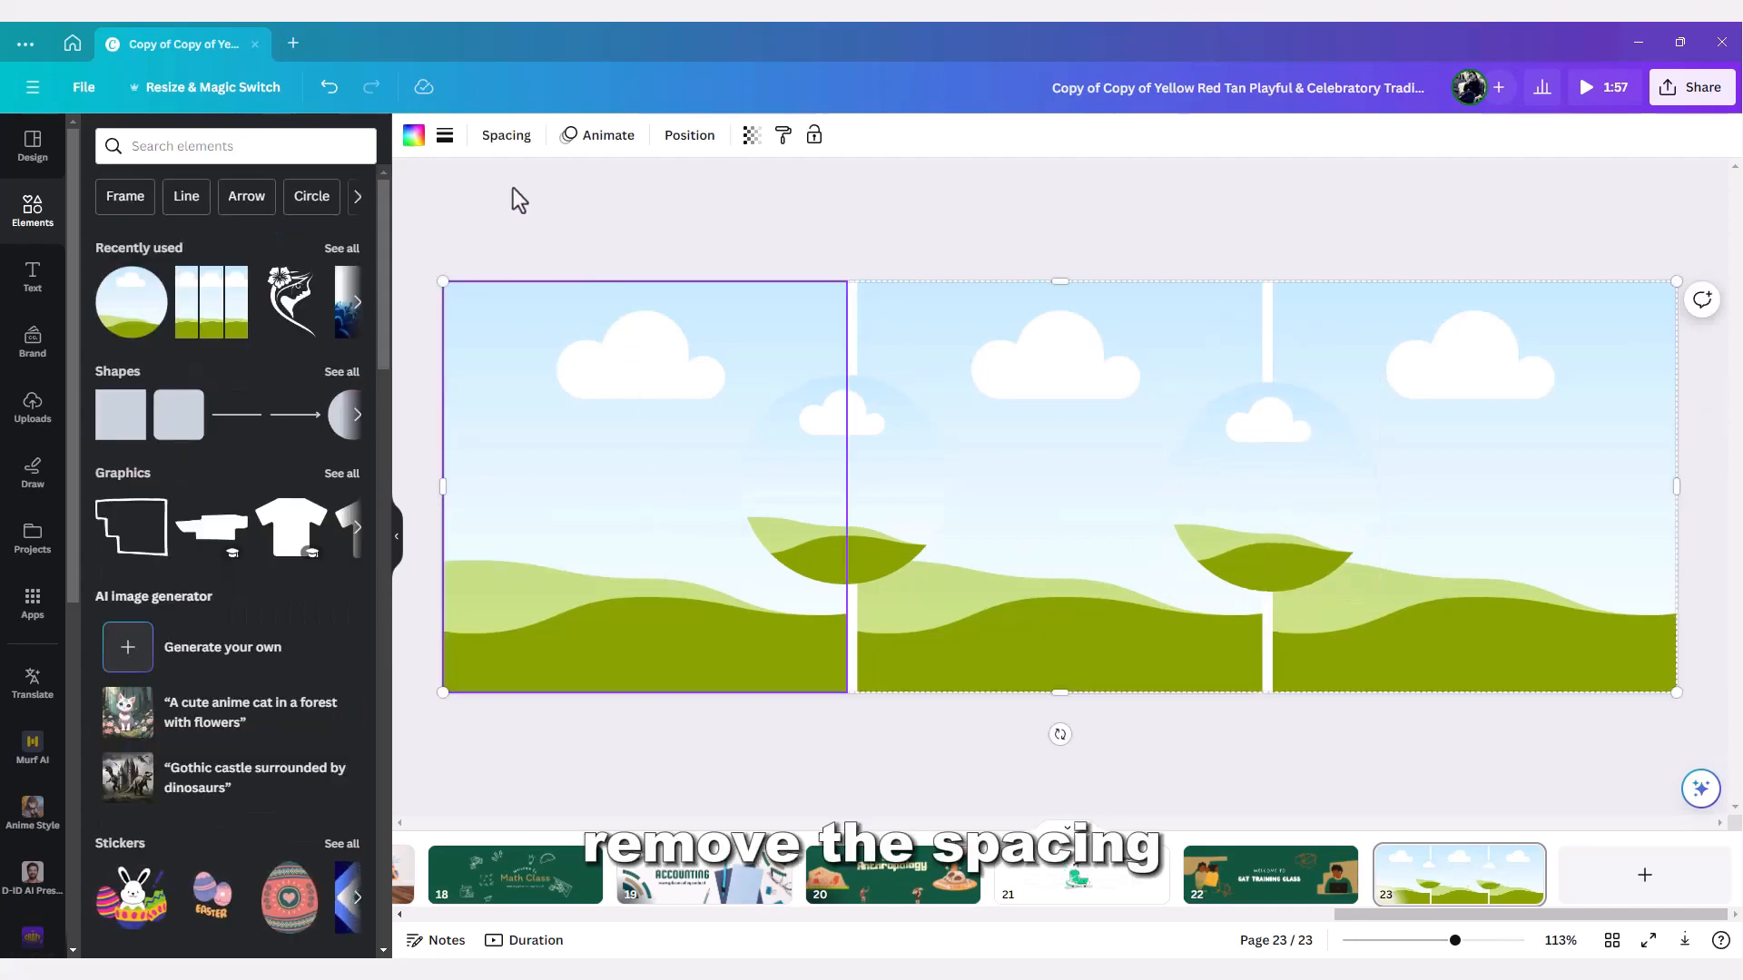
left_click(509, 138)
left_click_drag(509, 215, 448, 225)
left_click(1039, 531)
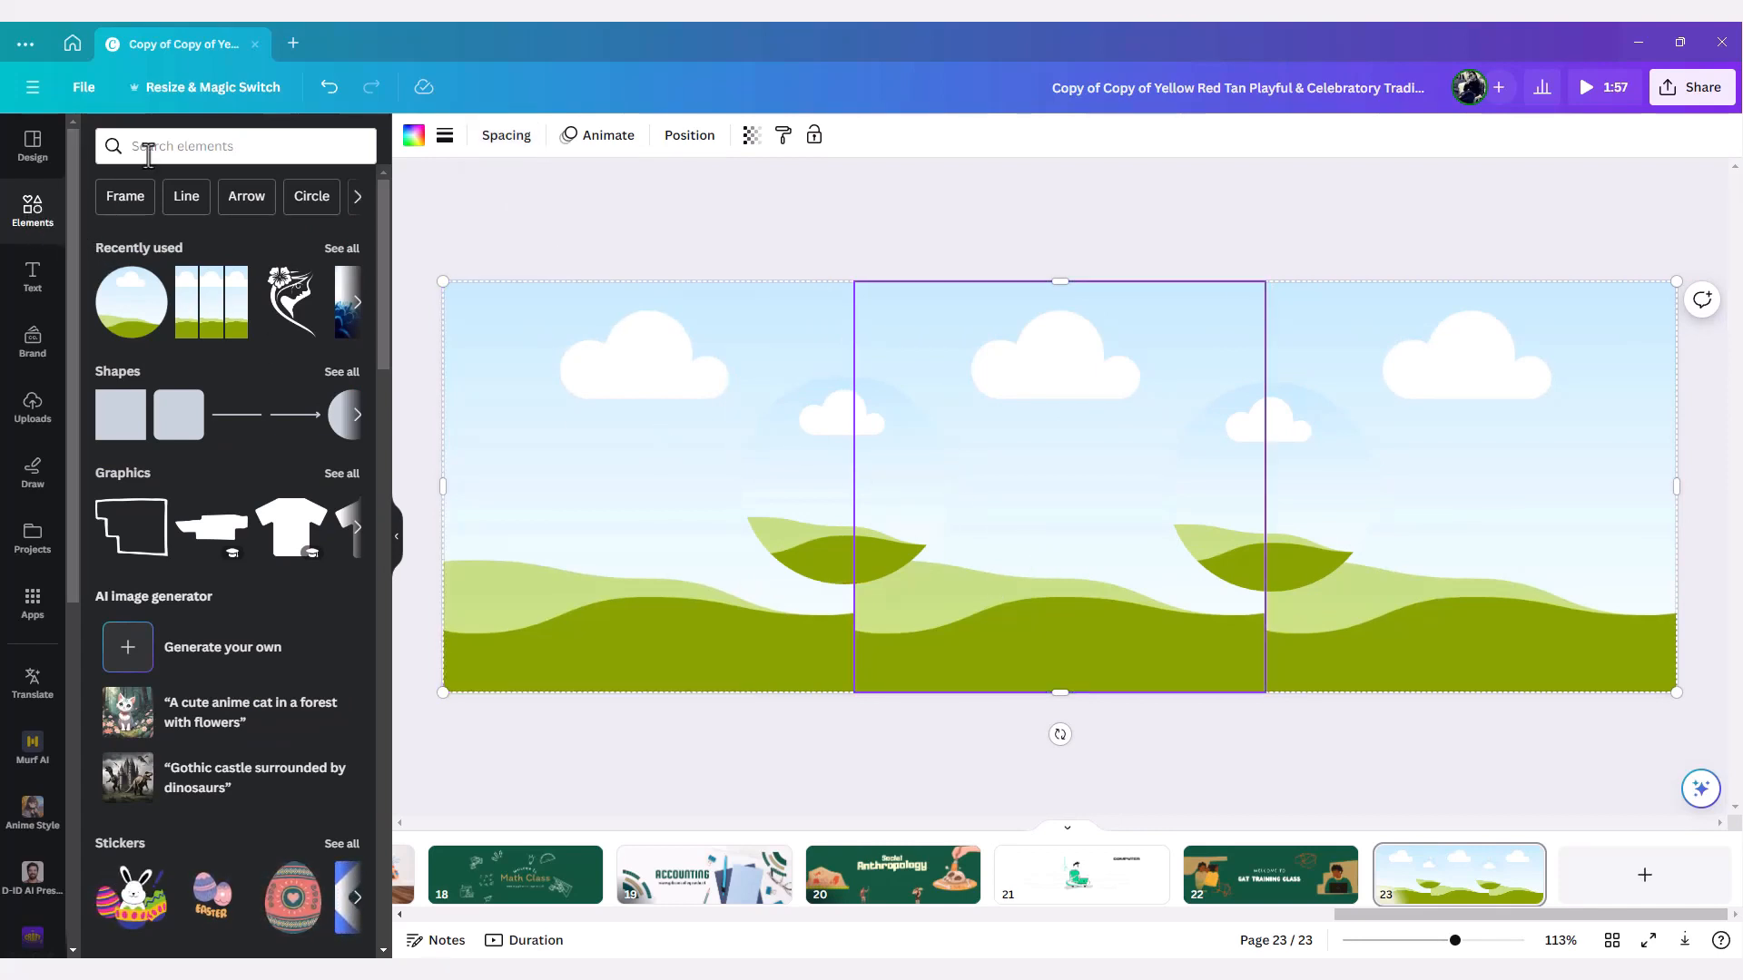
- Search photos for Black Dress and place the woman in the flowing black gown in the left grid column
left_click(180, 146)
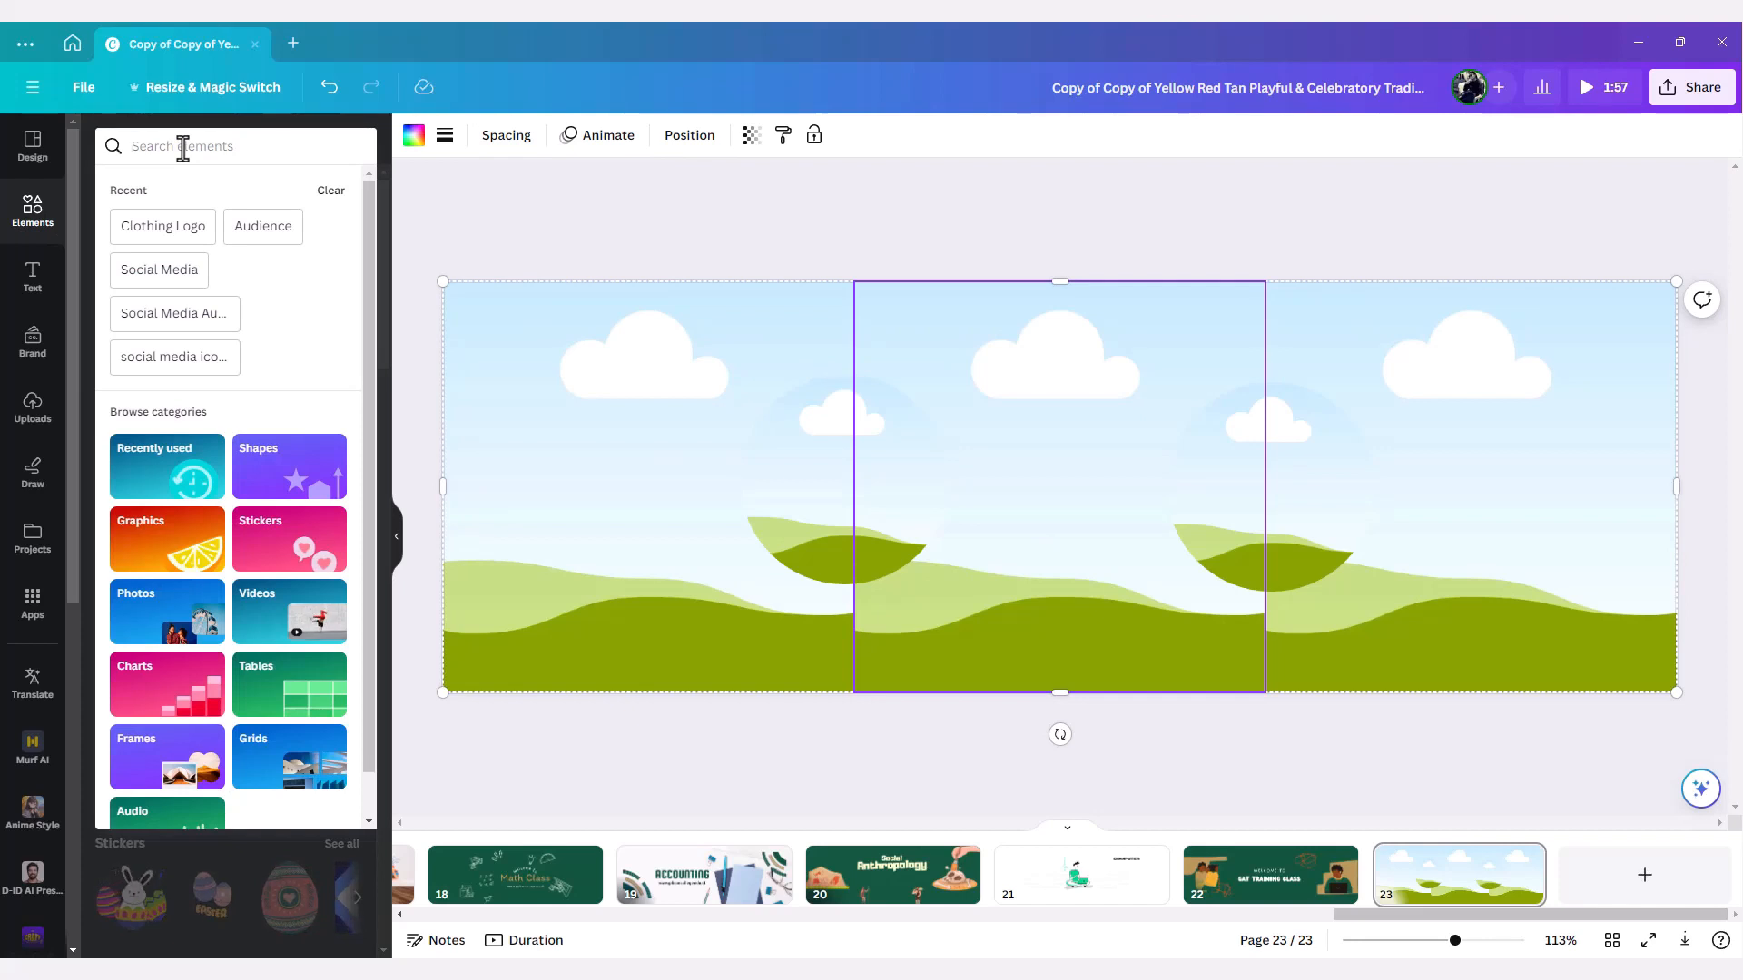
type("Bla")
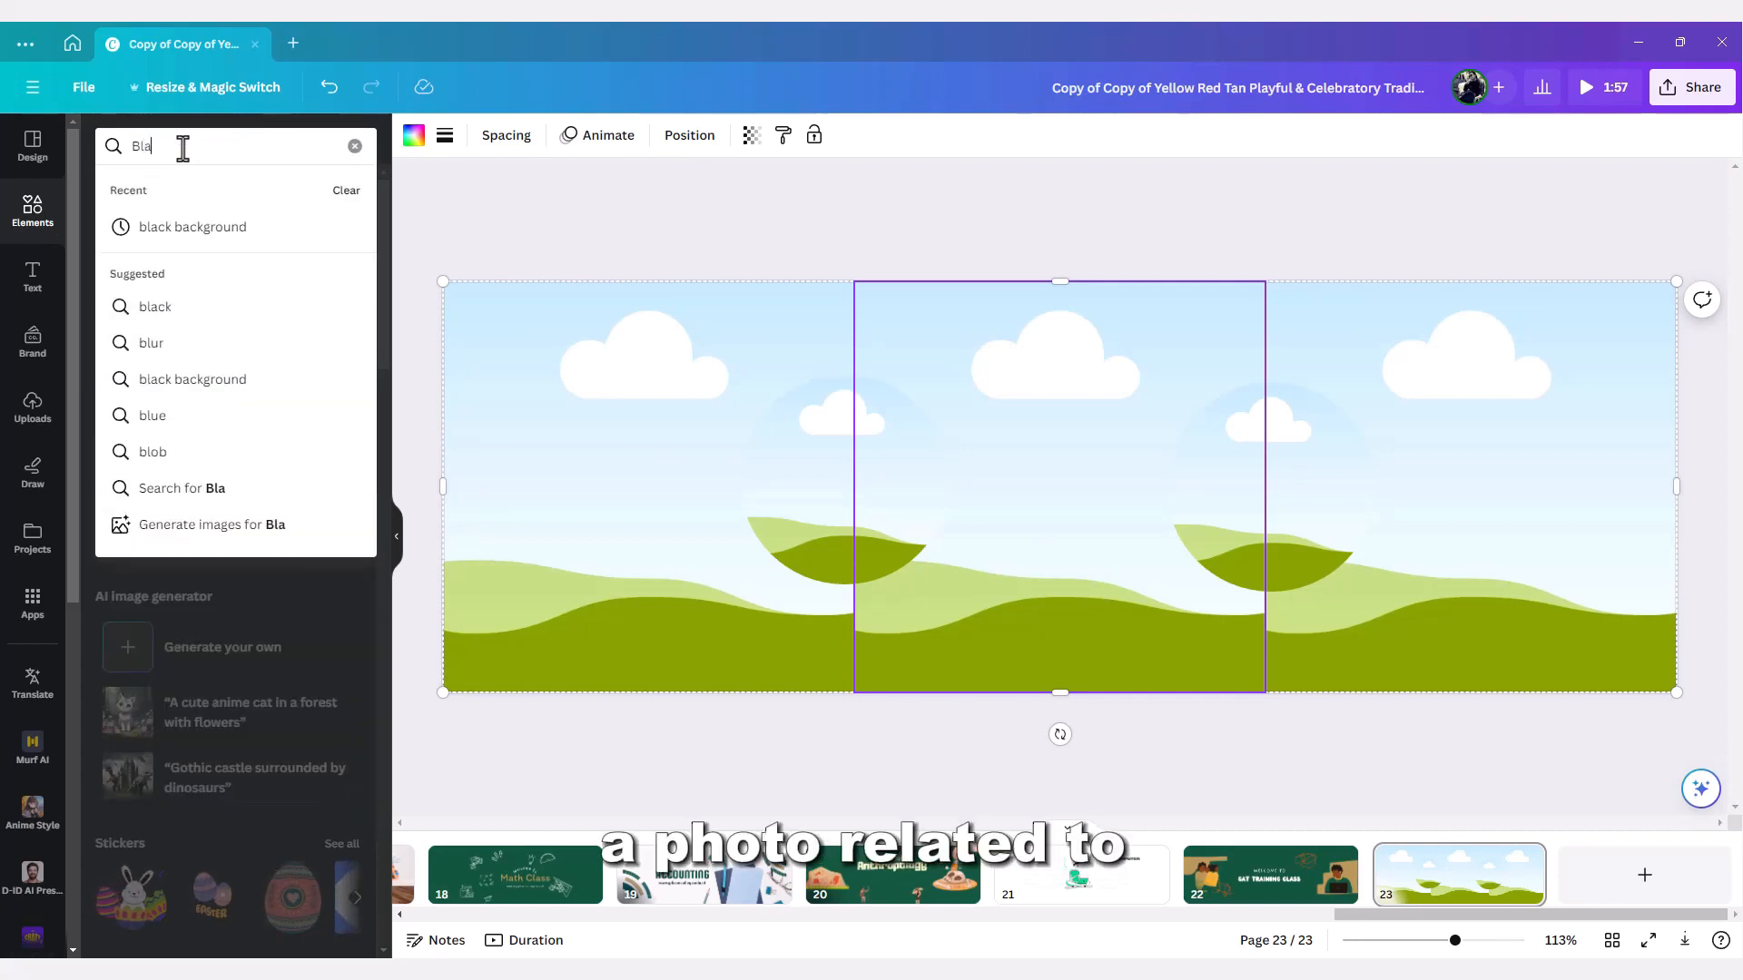
type("ck ")
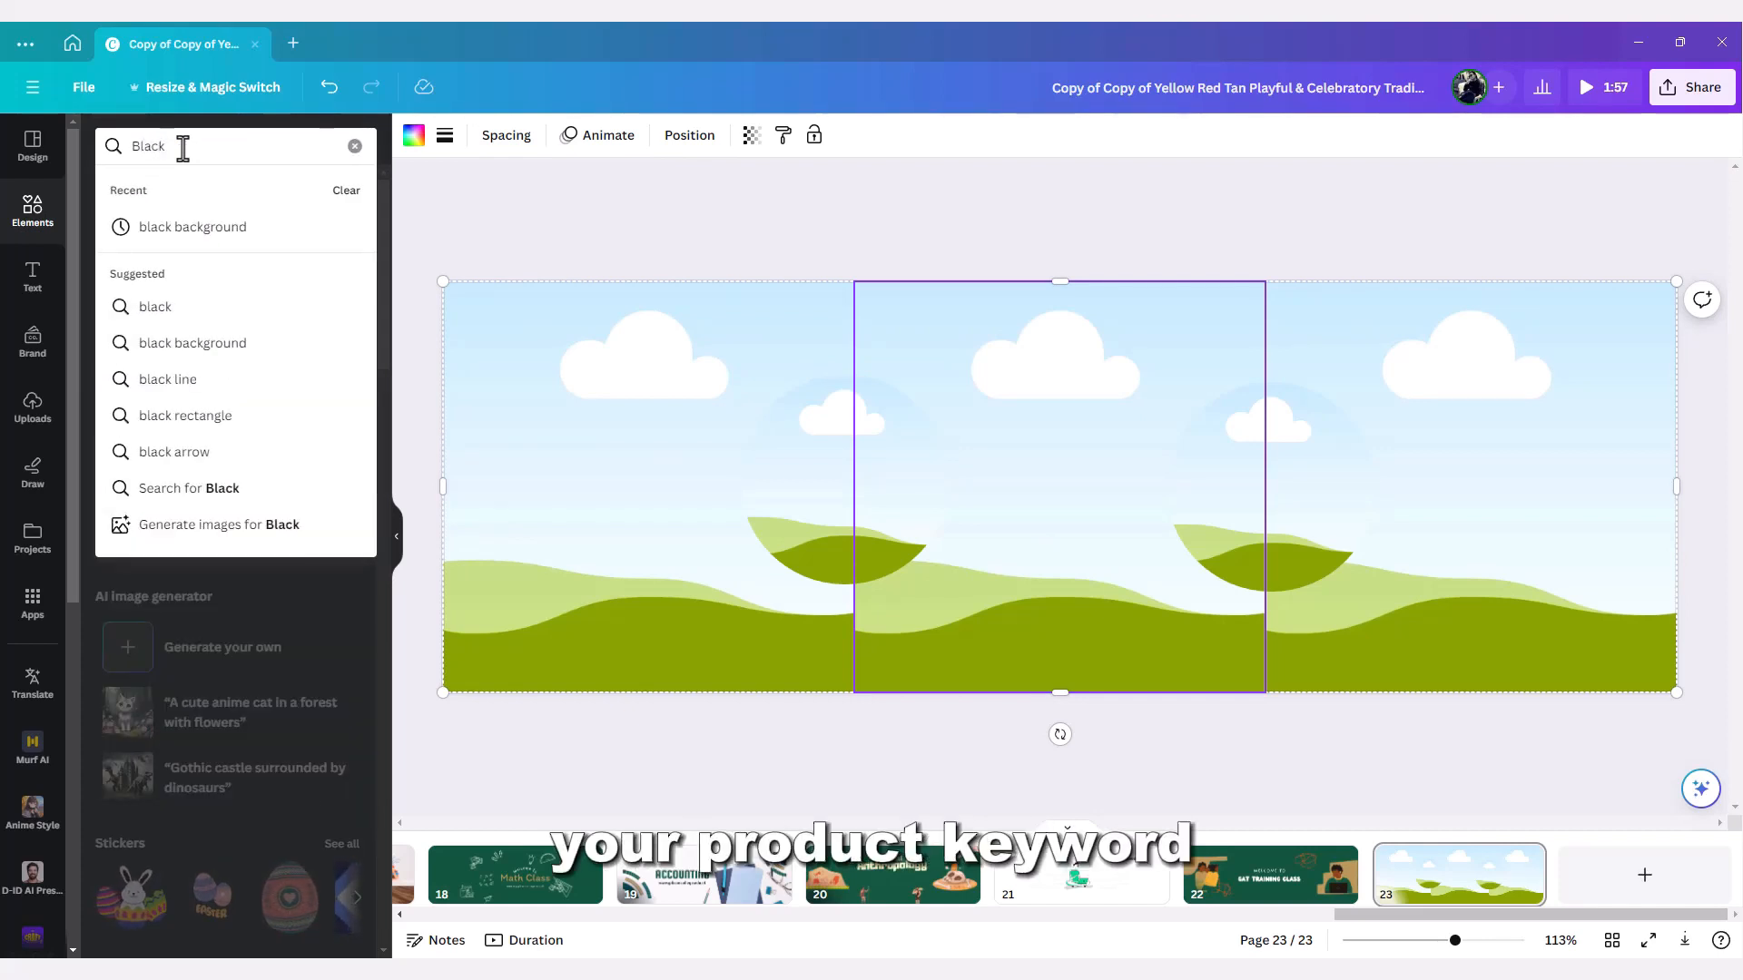
type("Dress")
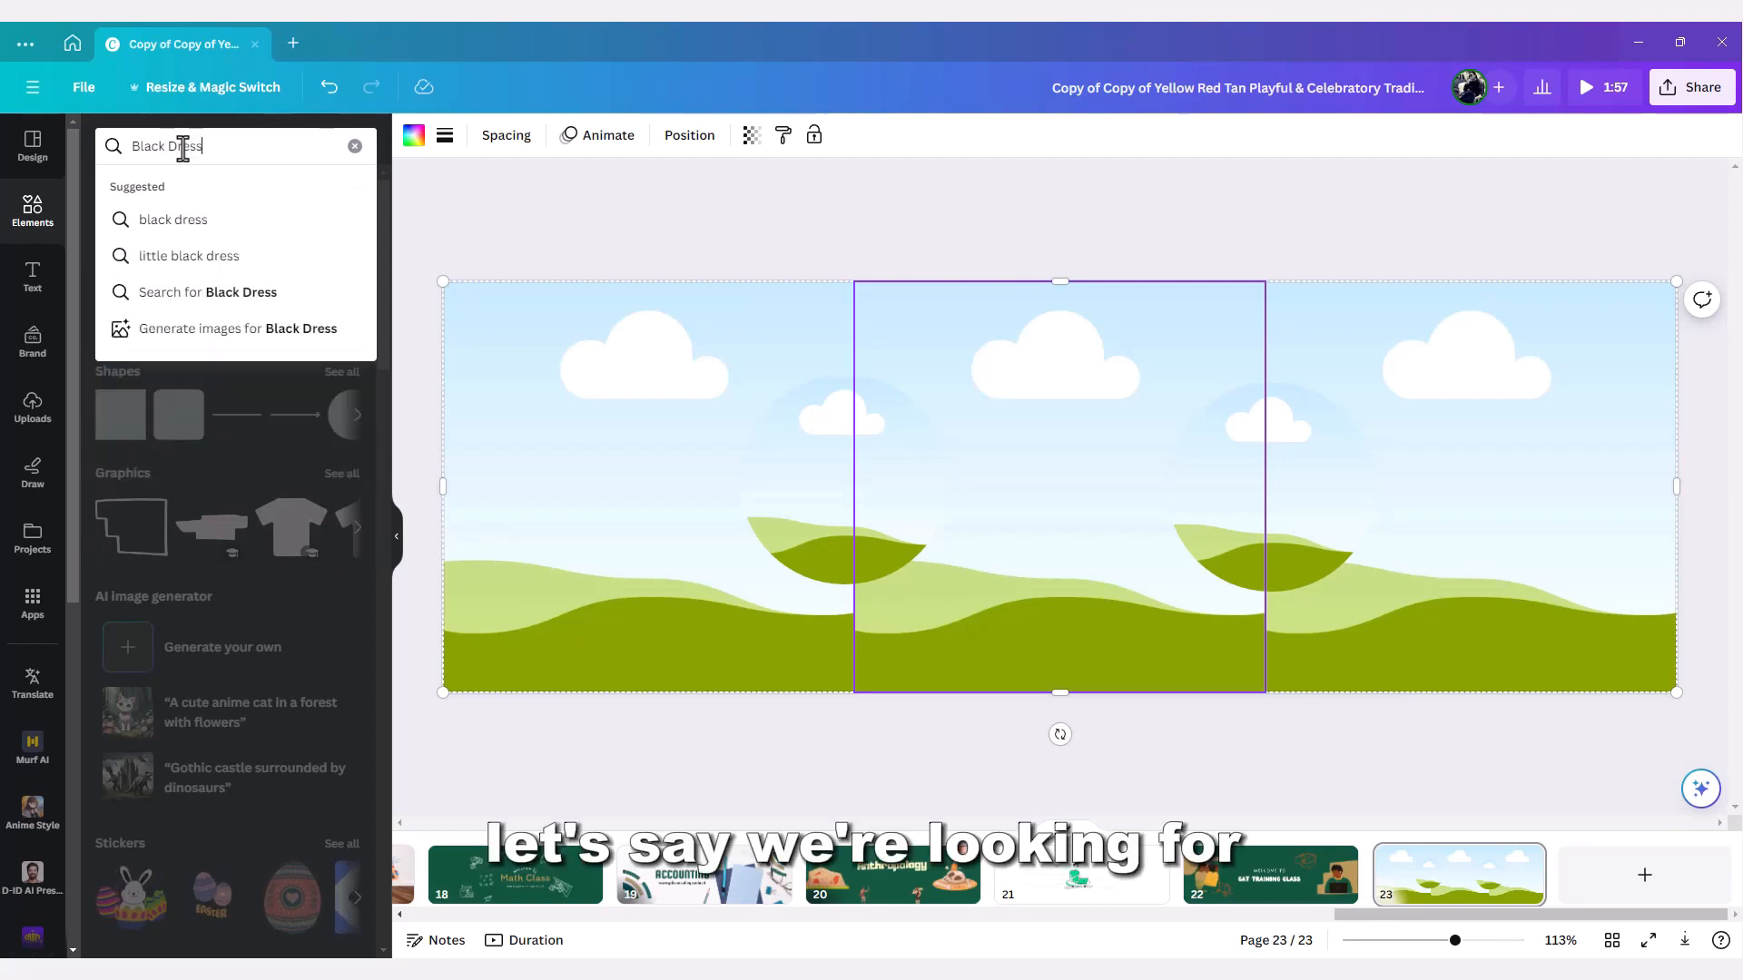
key("Return")
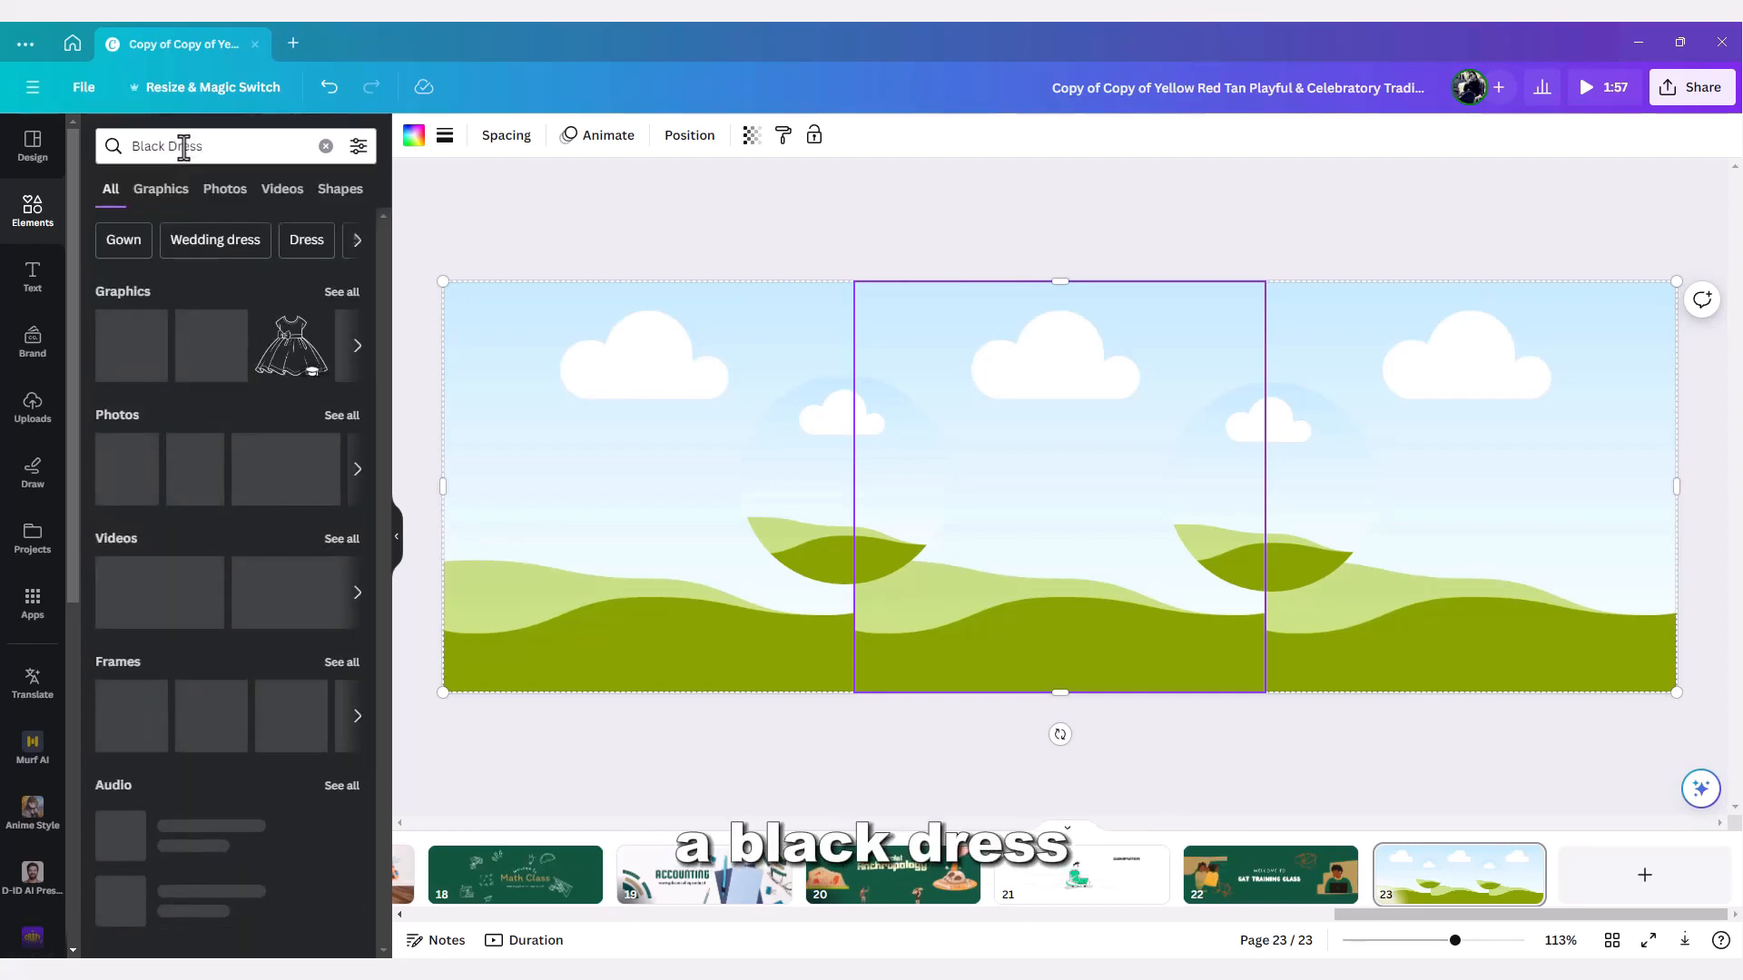
left_click(219, 205)
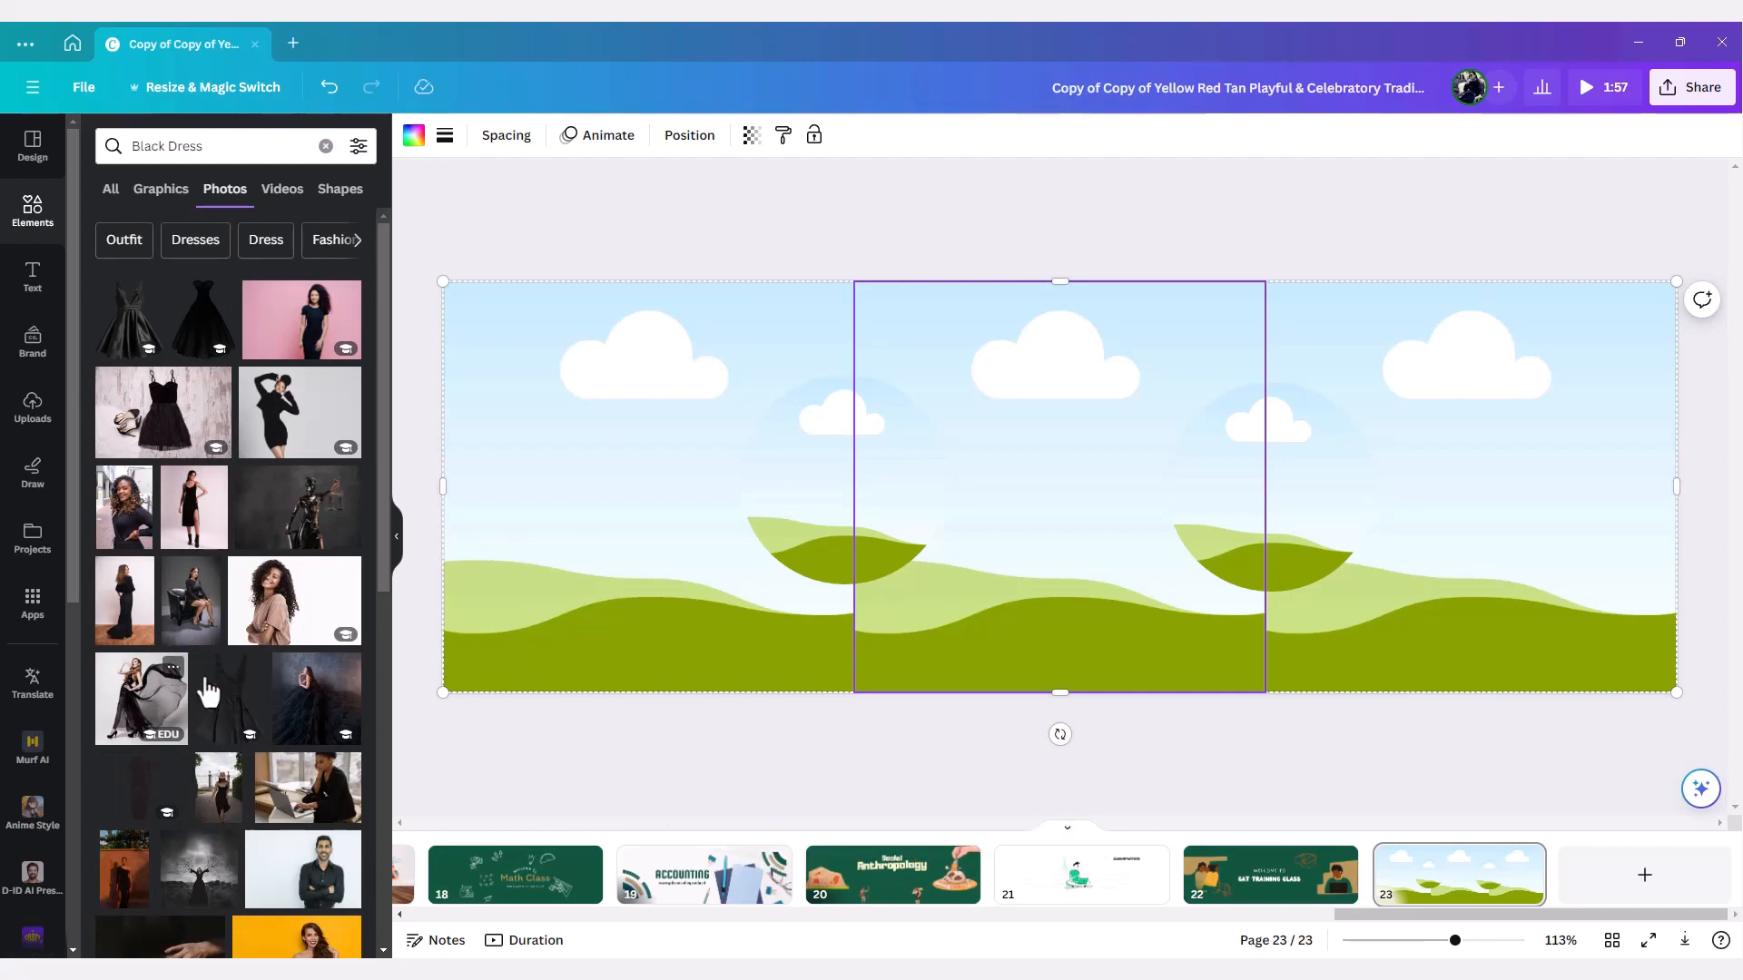
left_click_drag(208, 692, 609, 510)
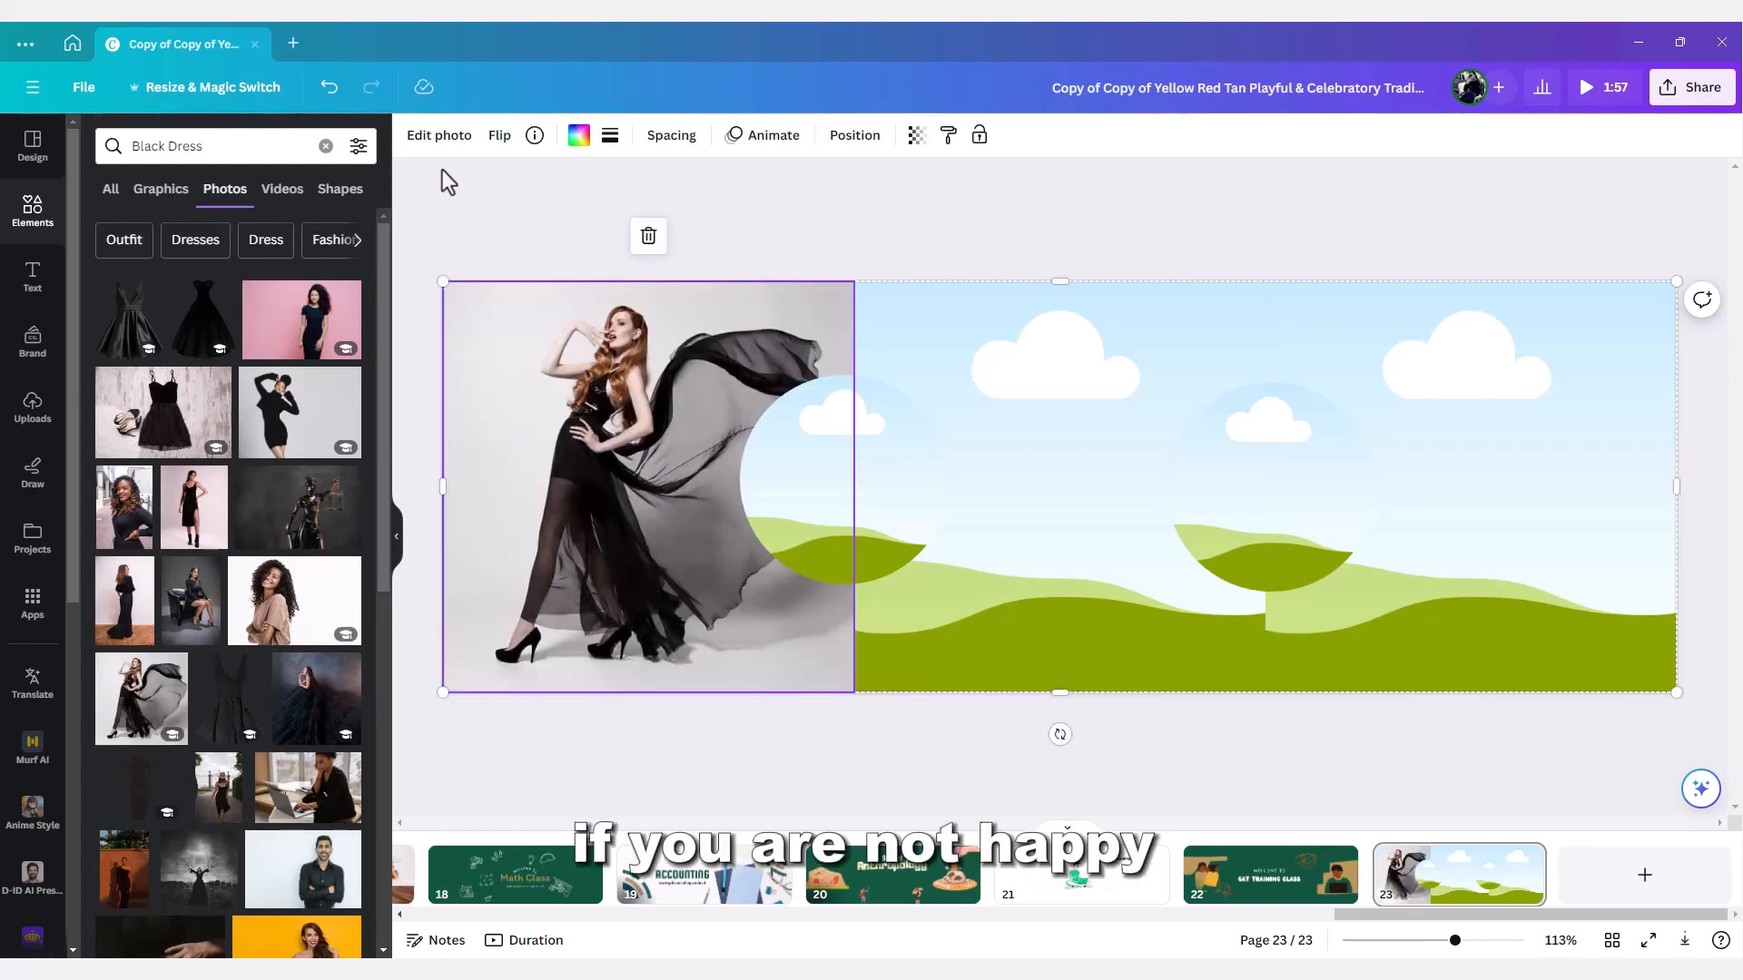
- Remove the left photo's background and enlarge the woman within her column, cropping off her lower legs
left_click(438, 138)
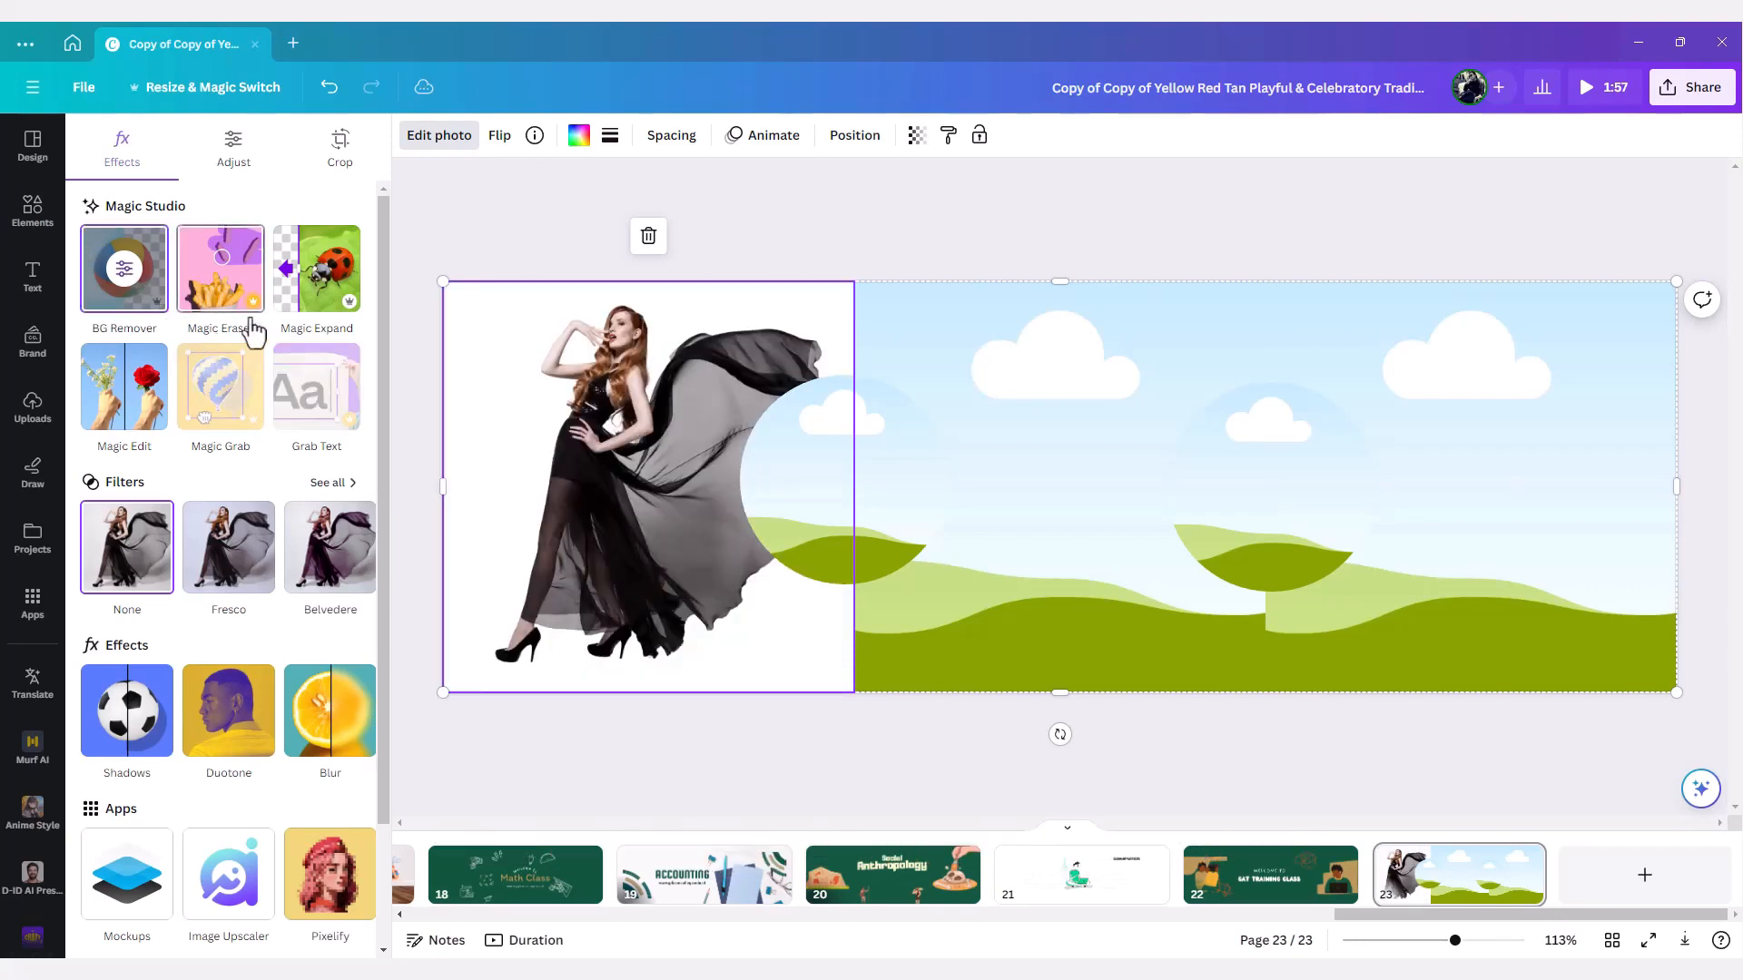
left_click(594, 472)
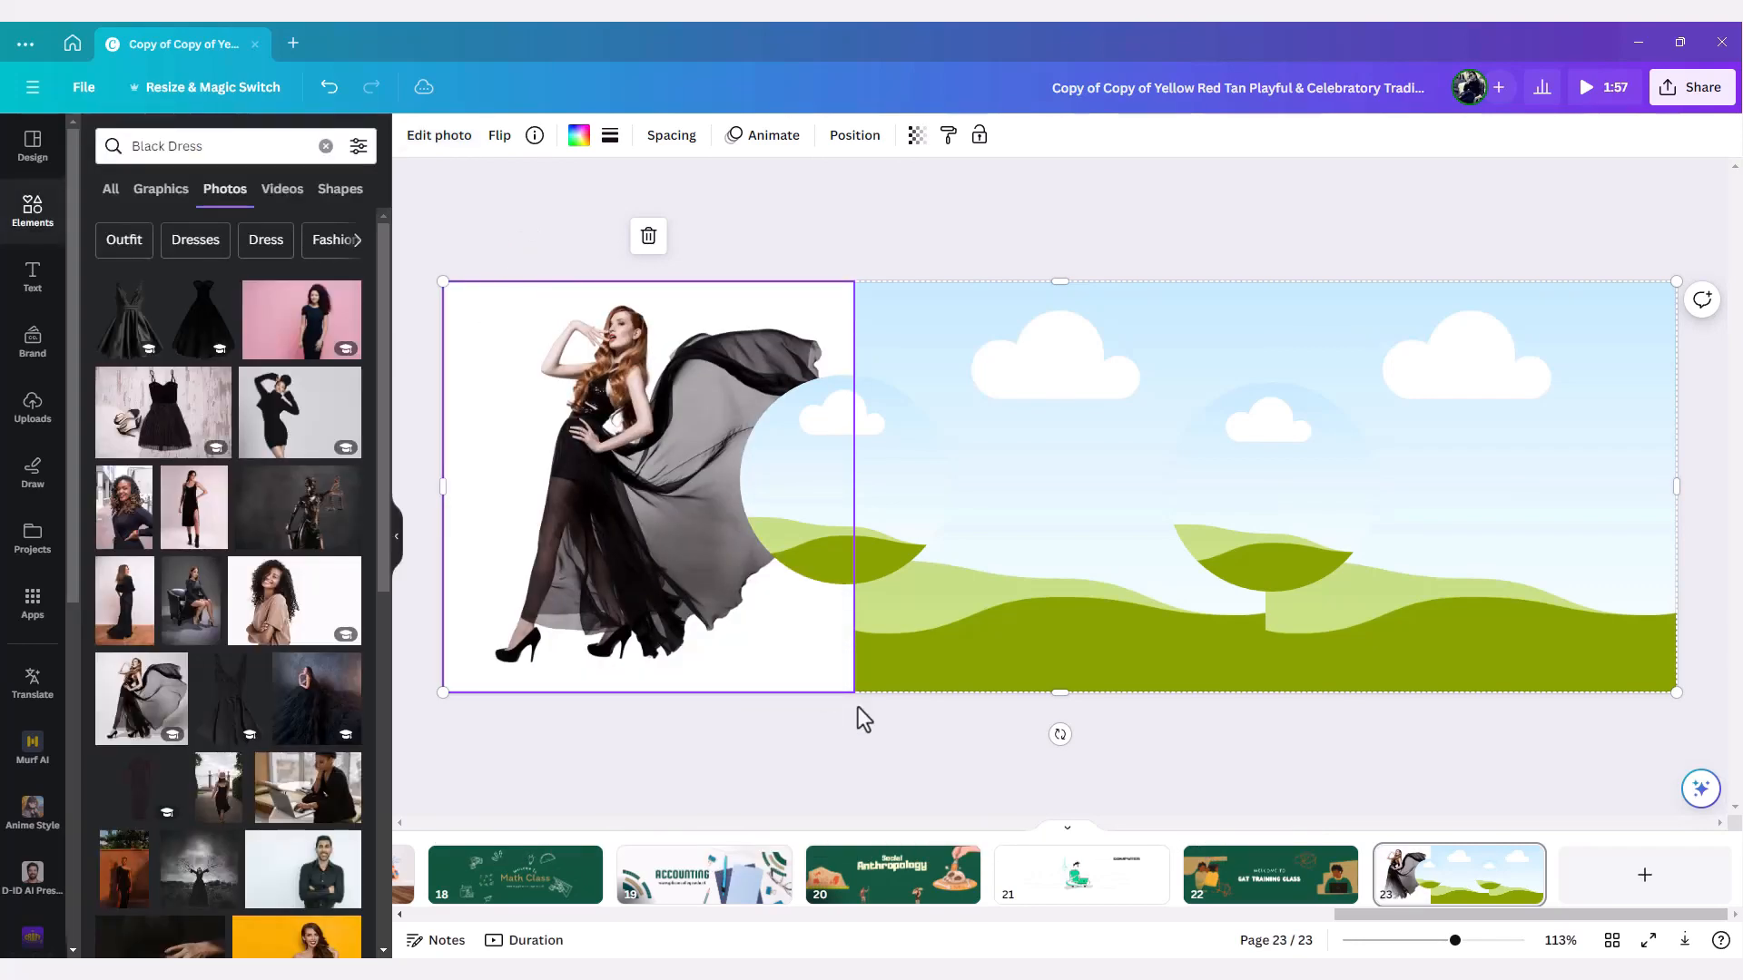
double_click(610, 420)
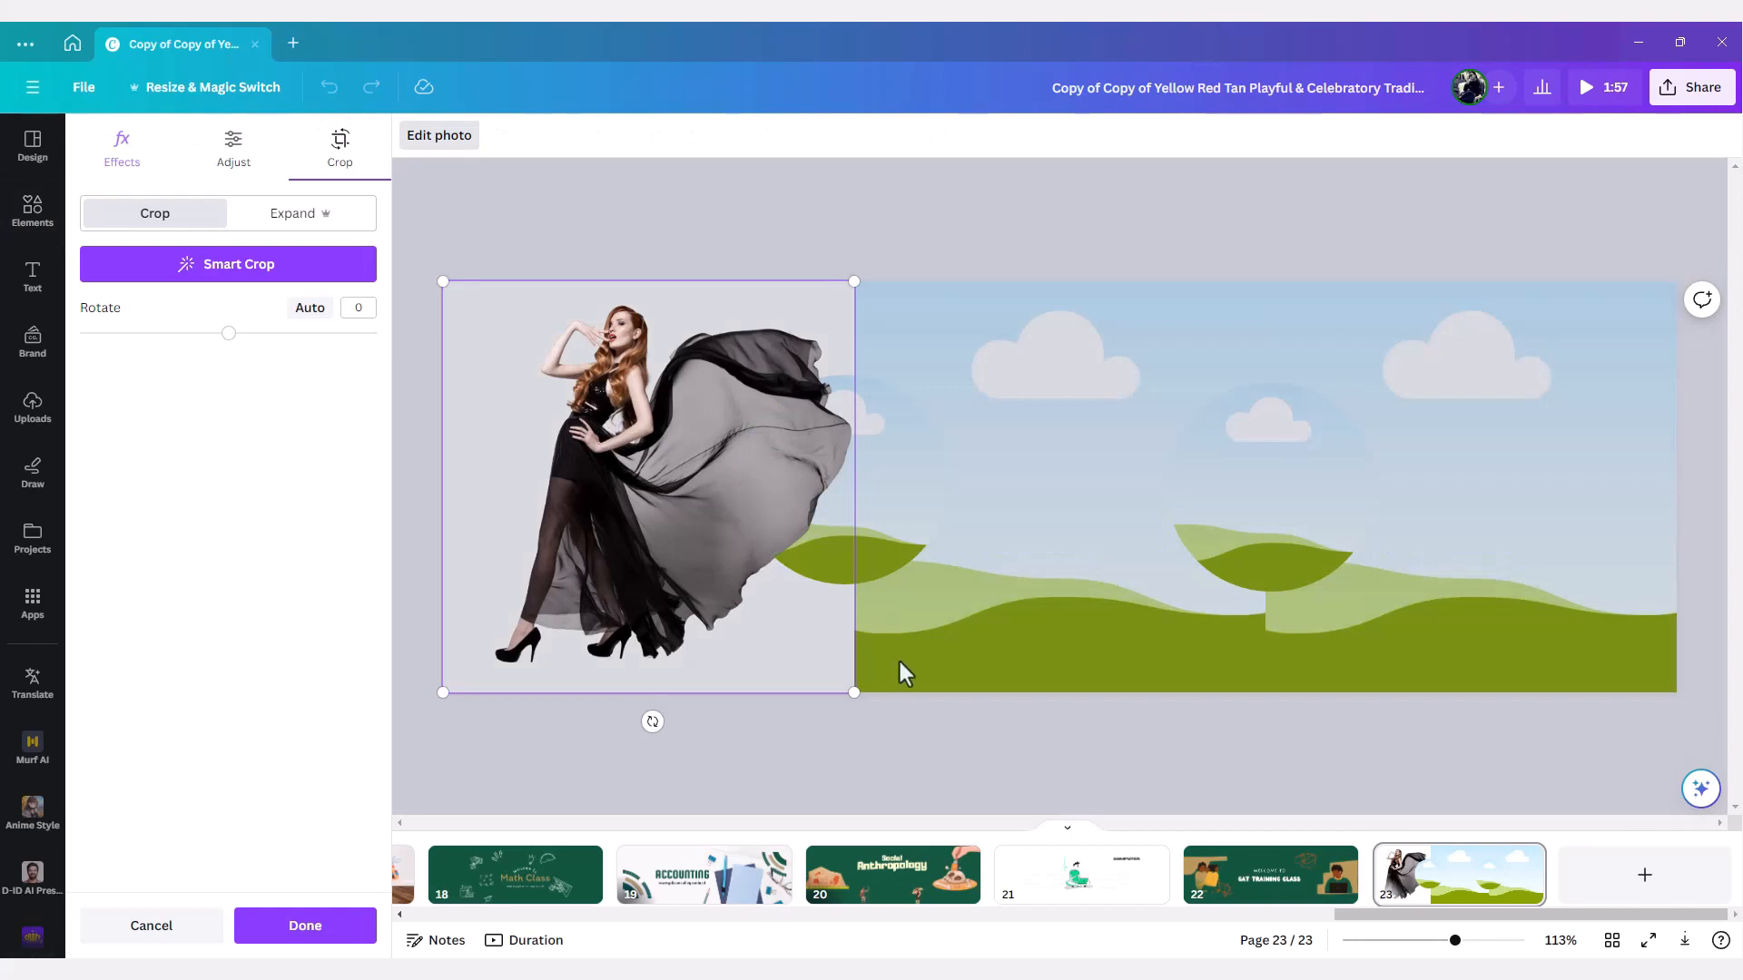
left_click_drag(851, 693, 989, 908)
left_click_drag(736, 542, 634, 521)
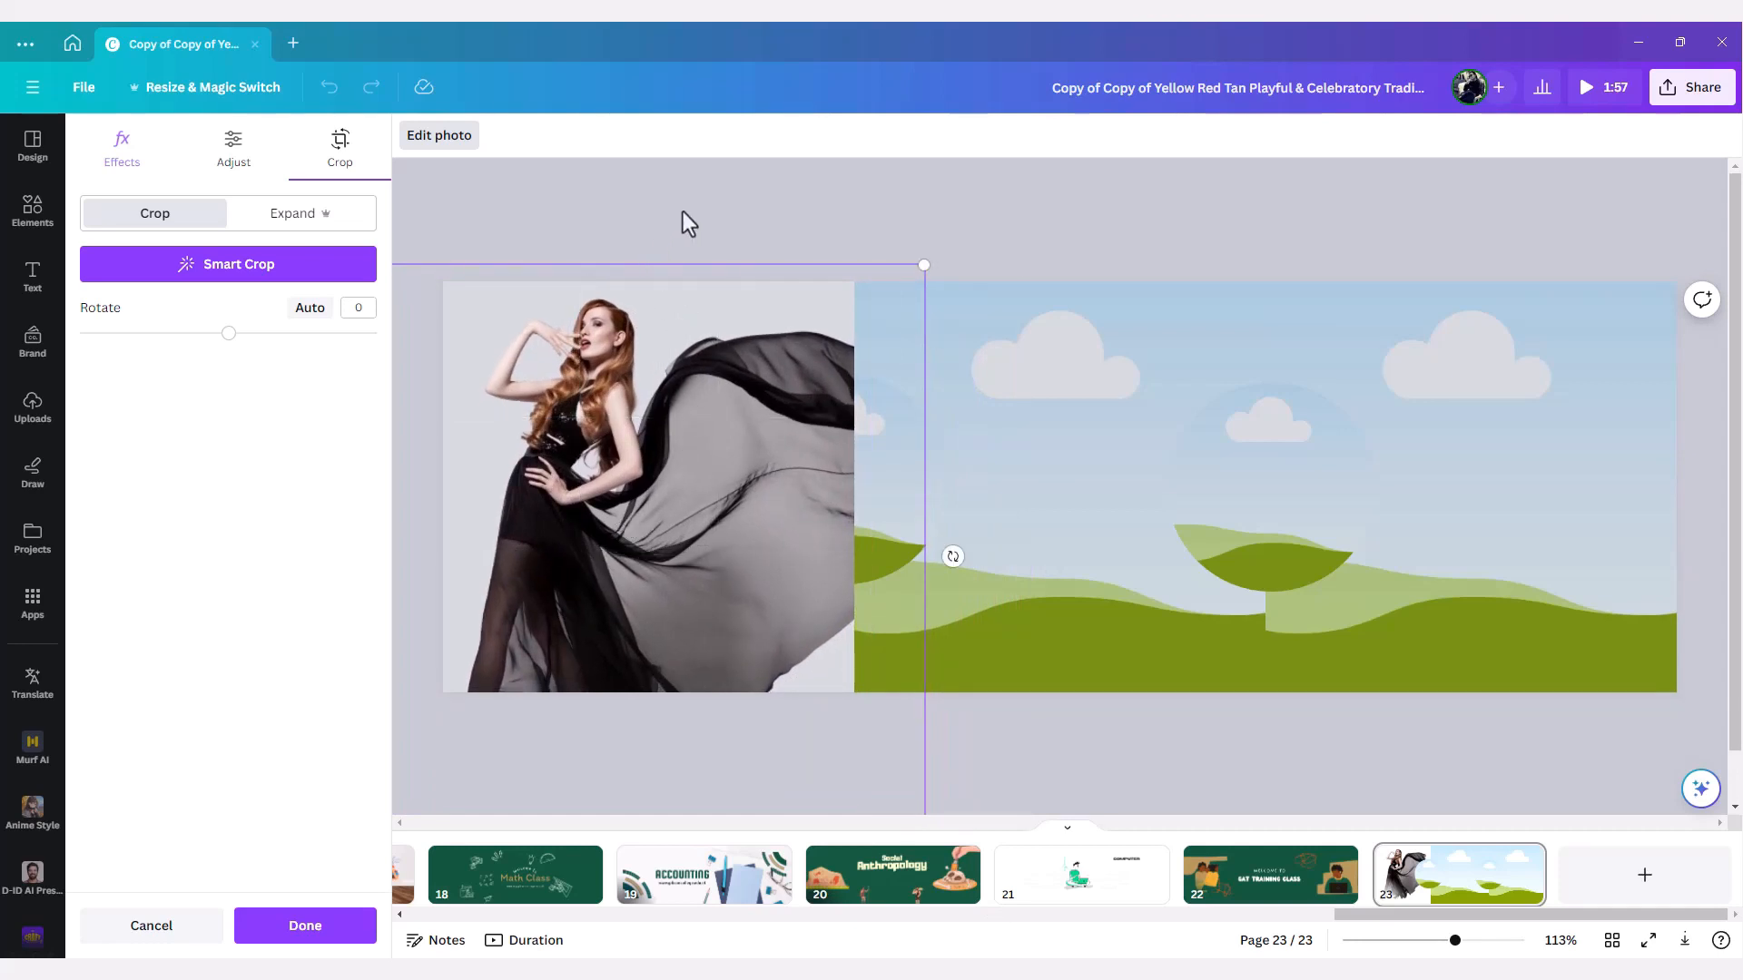
left_click(682, 214)
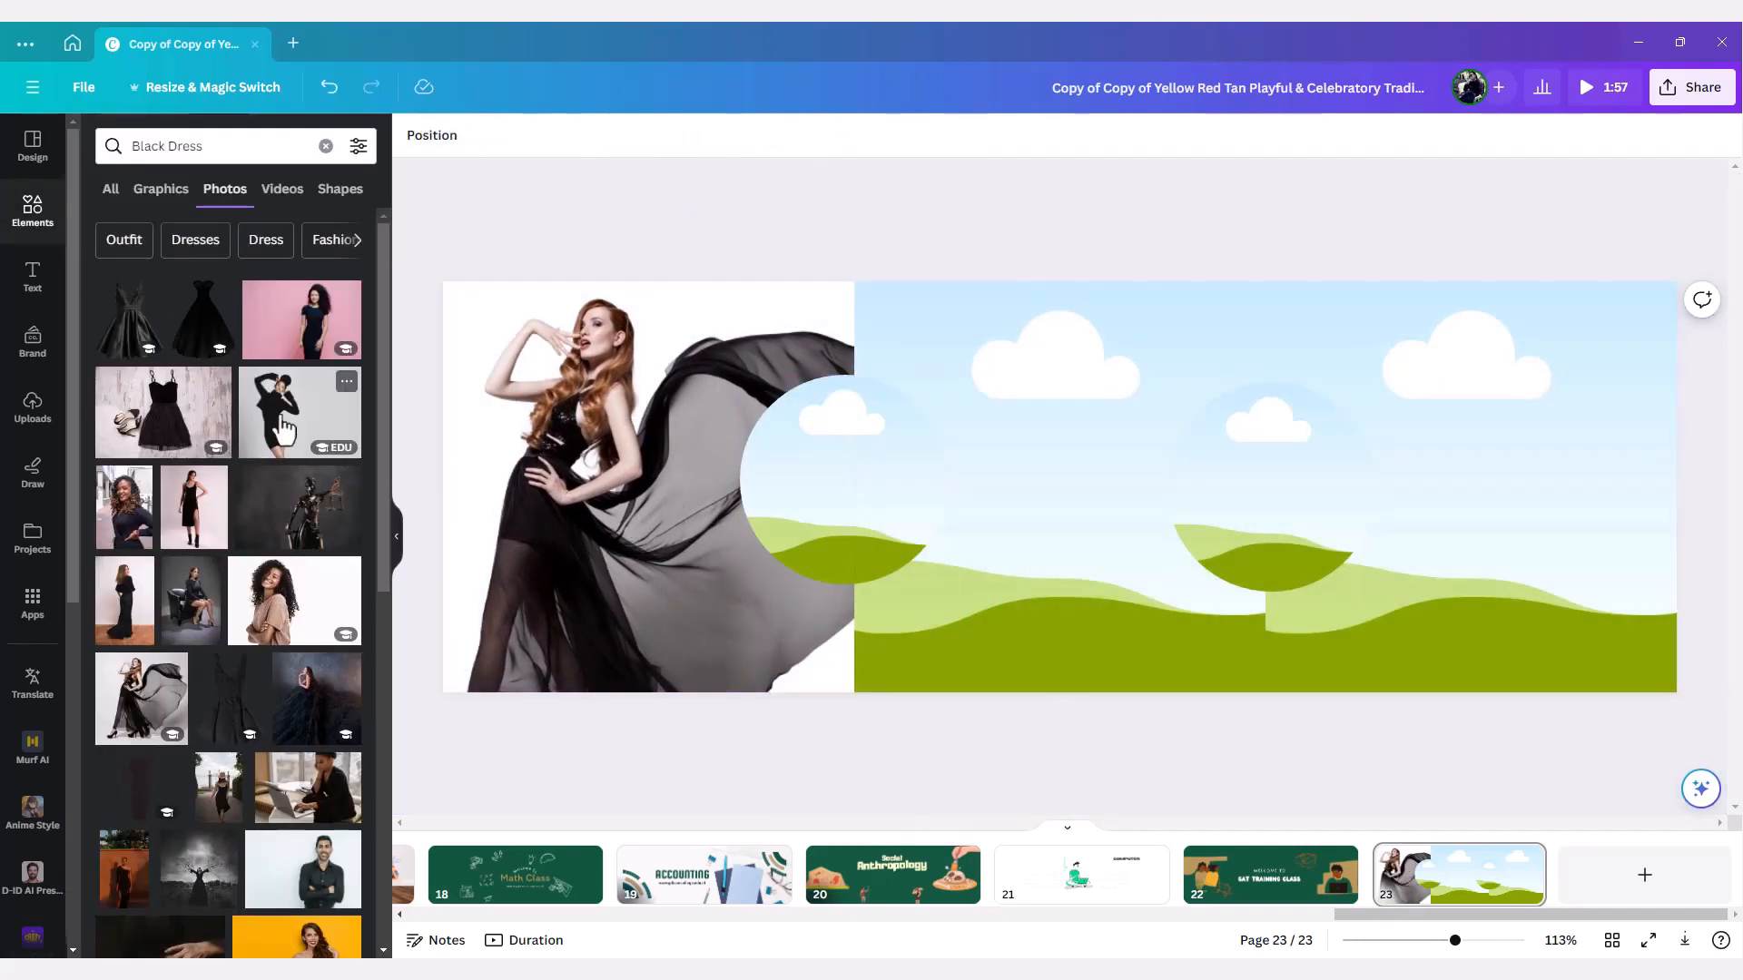
- Place the photo of the woman in a black turtleneck dress in the right grid column and flip it horizontally
left_click_drag(300, 411, 1481, 497)
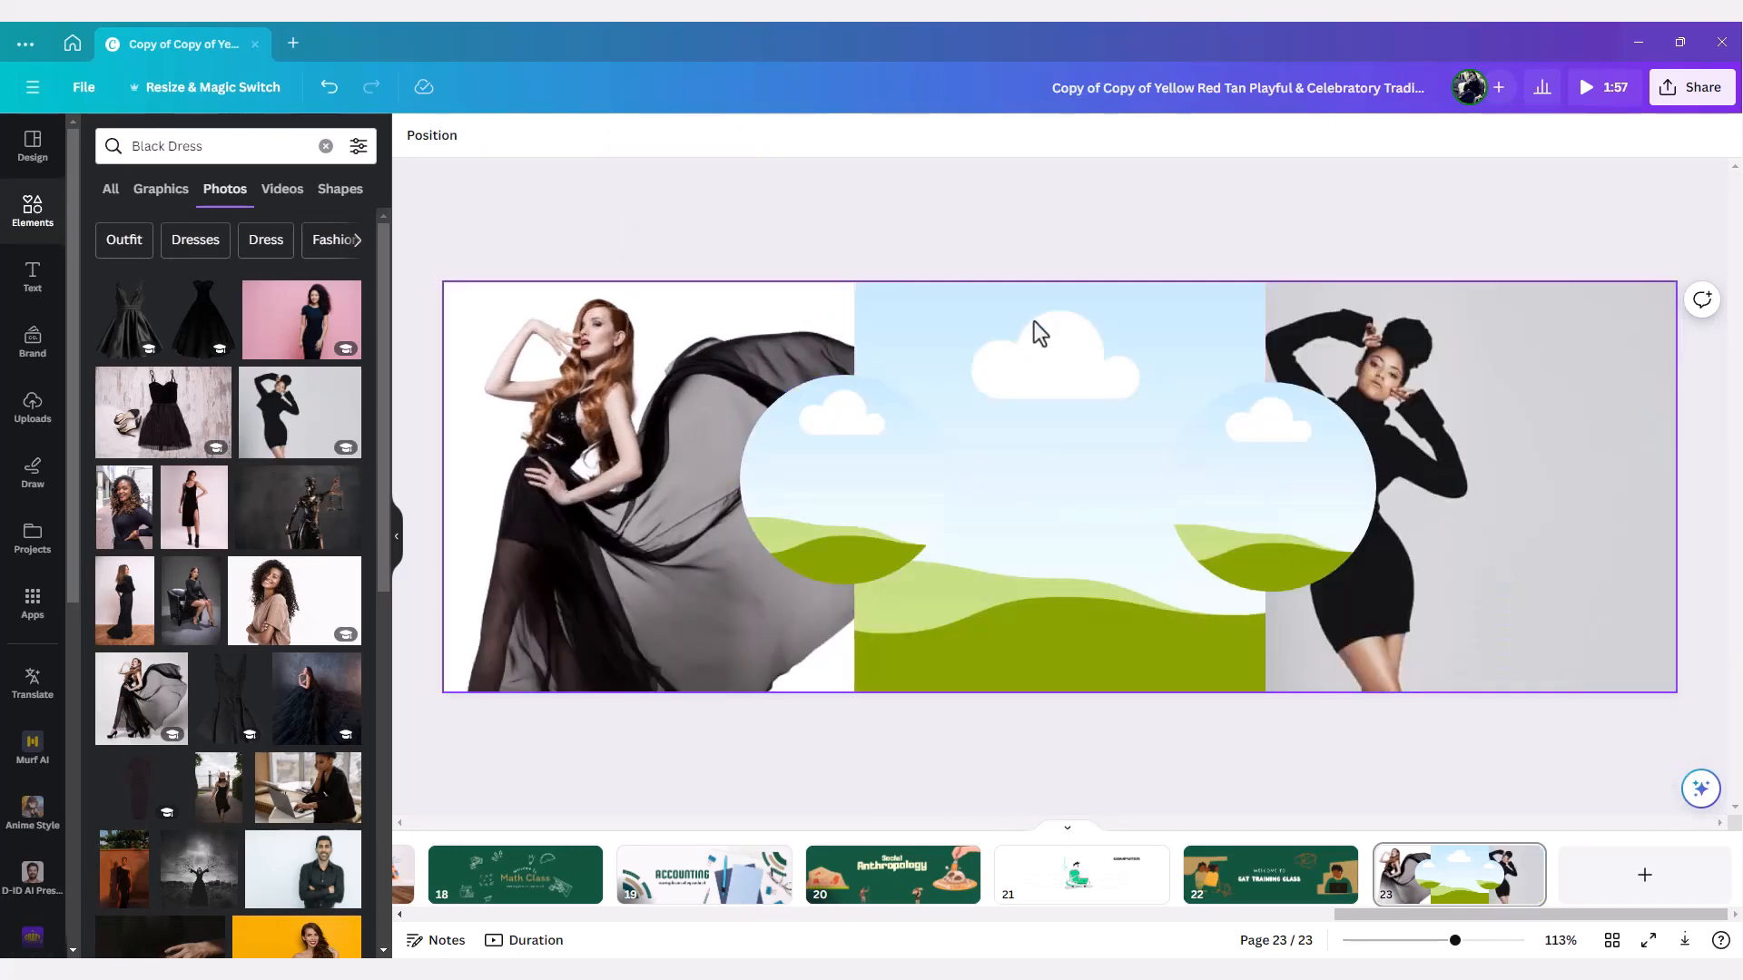
left_click(1441, 443)
left_click(499, 135)
left_click(536, 180)
- Remove the background from the right column's photo with BG Remover
left_click_drag(1579, 443, 1470, 458)
double_click(1415, 474)
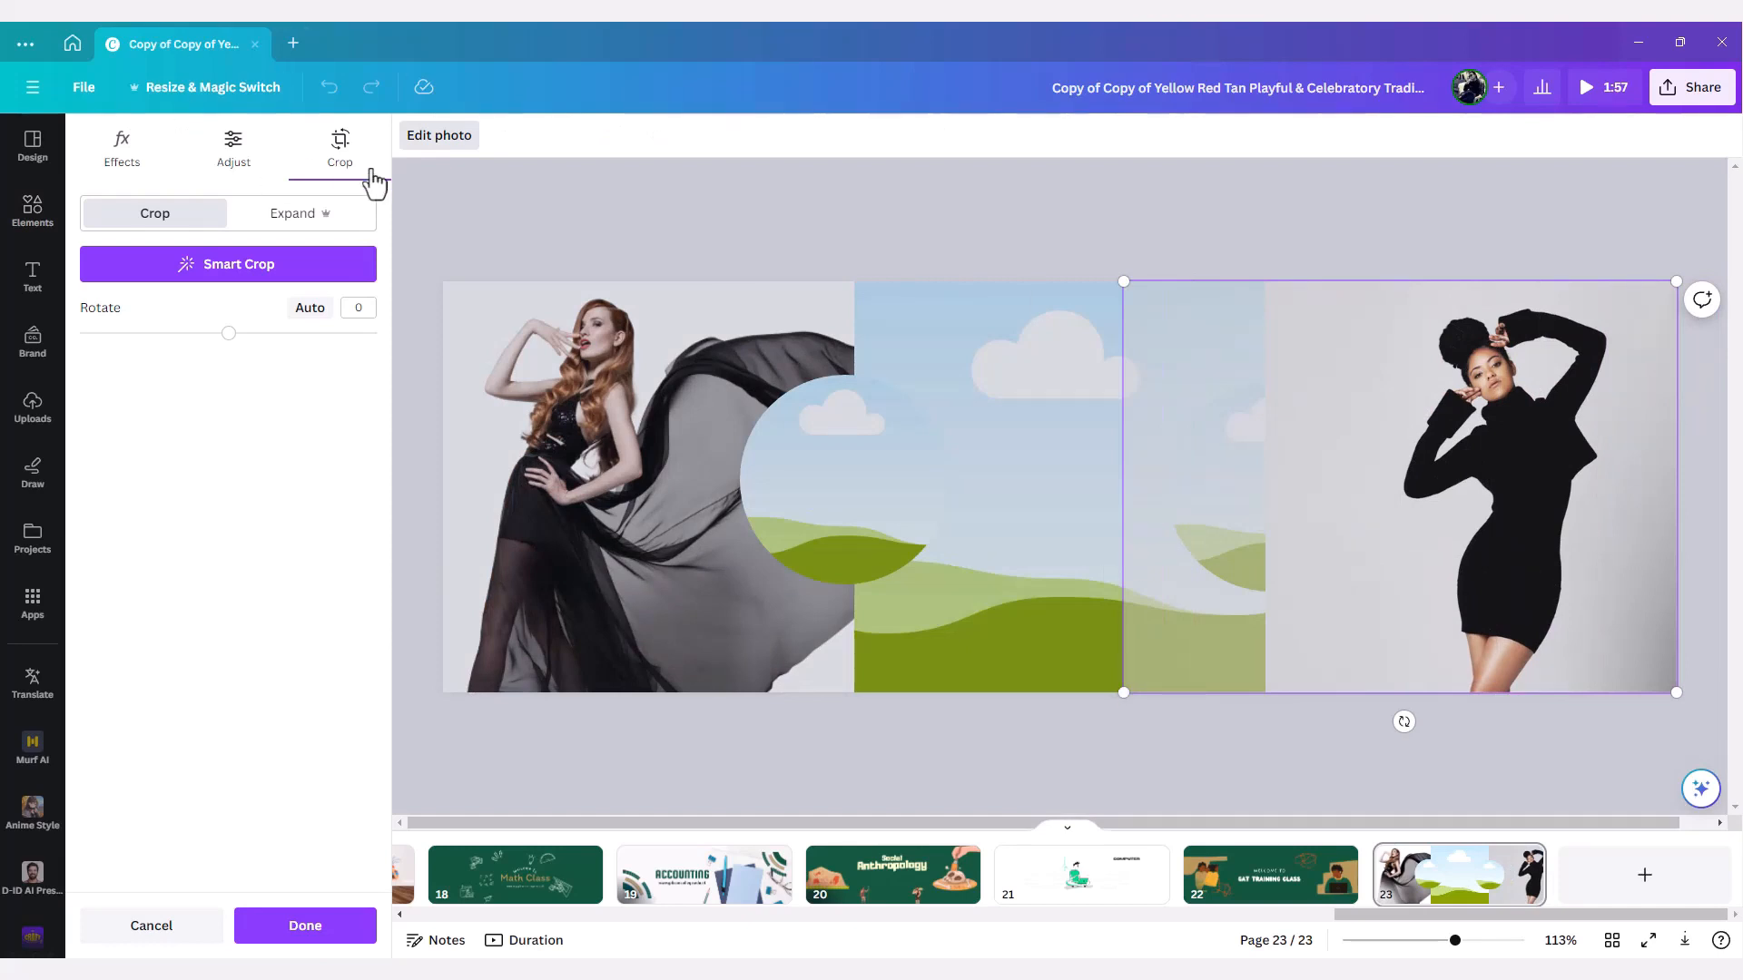
left_click(440, 139)
left_click(454, 138)
left_click(136, 272)
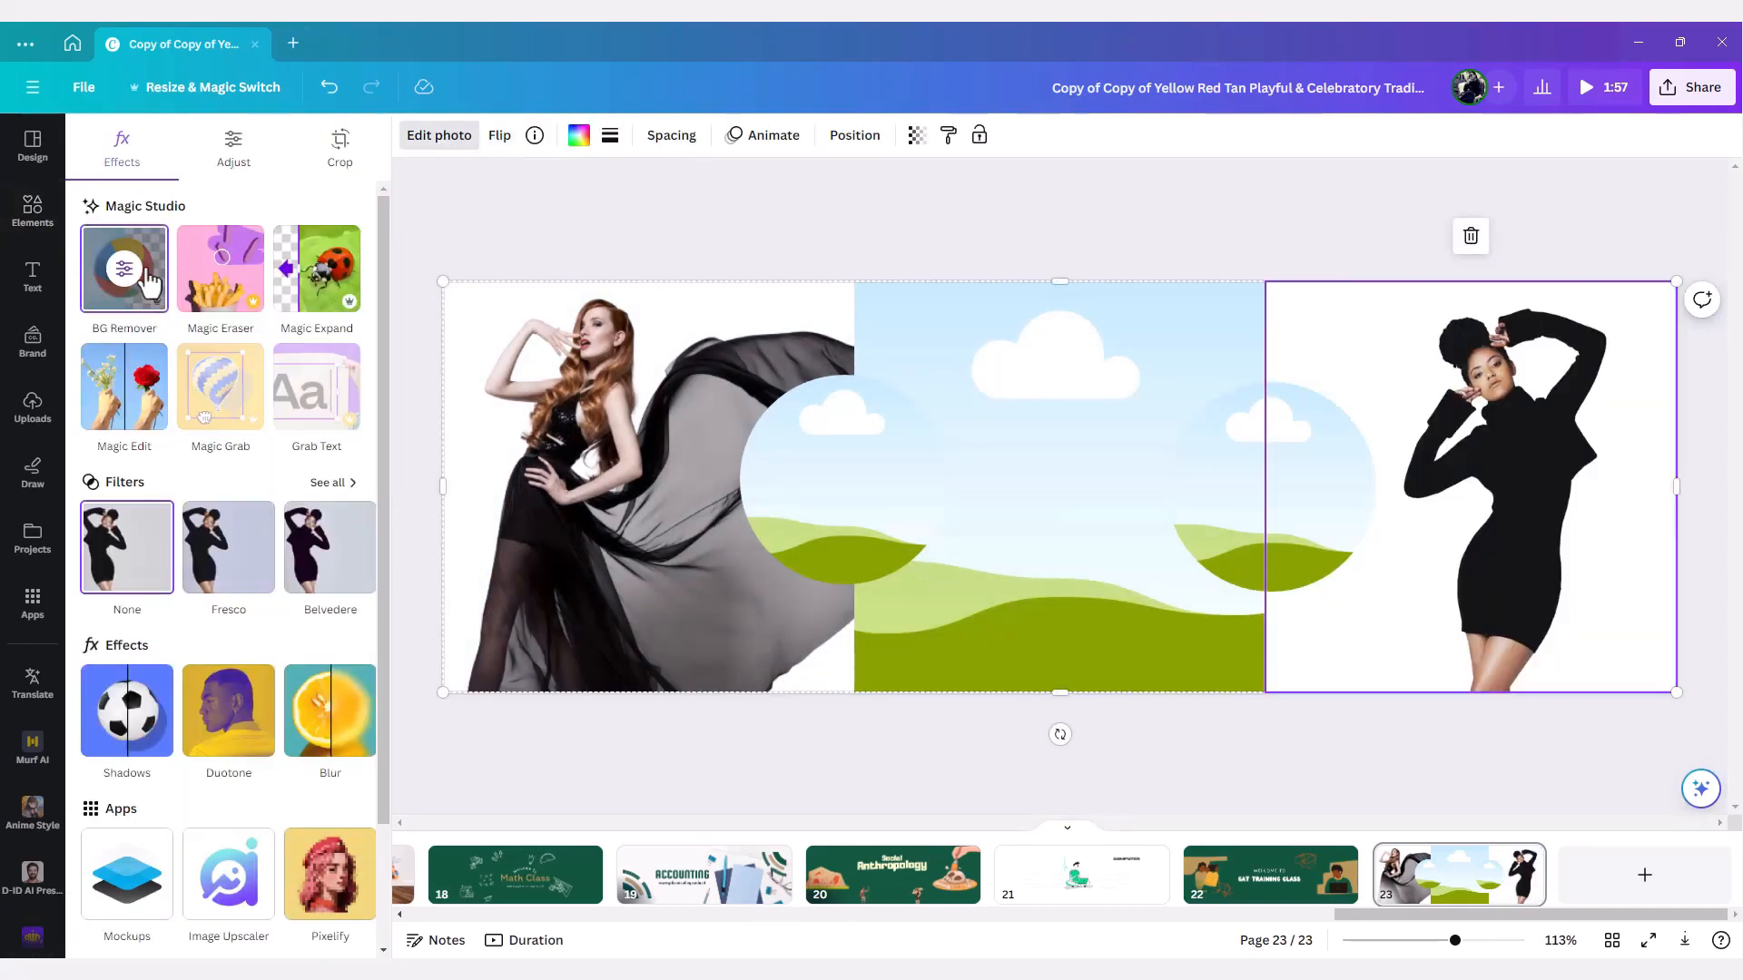
- Enlarge the right photo within its column and reposition it to show the woman from the hips up
double_click(1524, 521)
left_click_drag(1124, 693, 874, 869)
left_click_drag(1501, 572, 1571, 568)
left_click(1381, 216)
left_click(1382, 216)
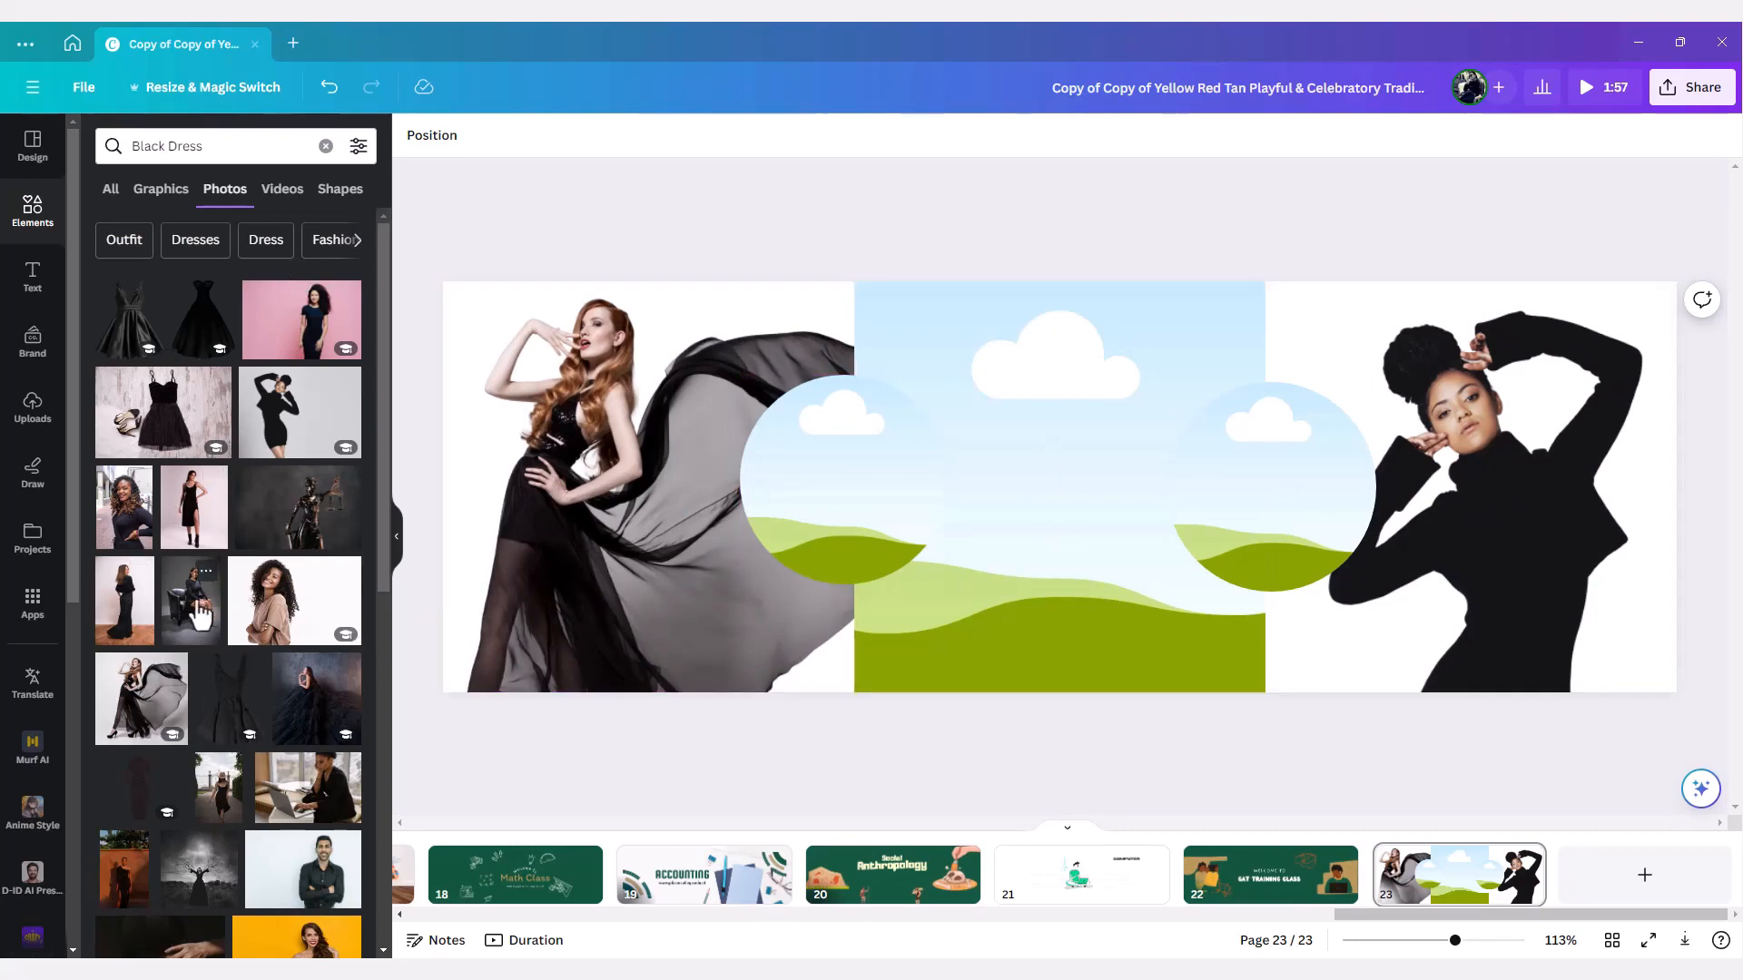
- Place the black-dress photo with the yellow background in the middle grid column and remove its background
scroll(204, 601, "down", 3)
left_click_drag(233, 710, 1006, 570)
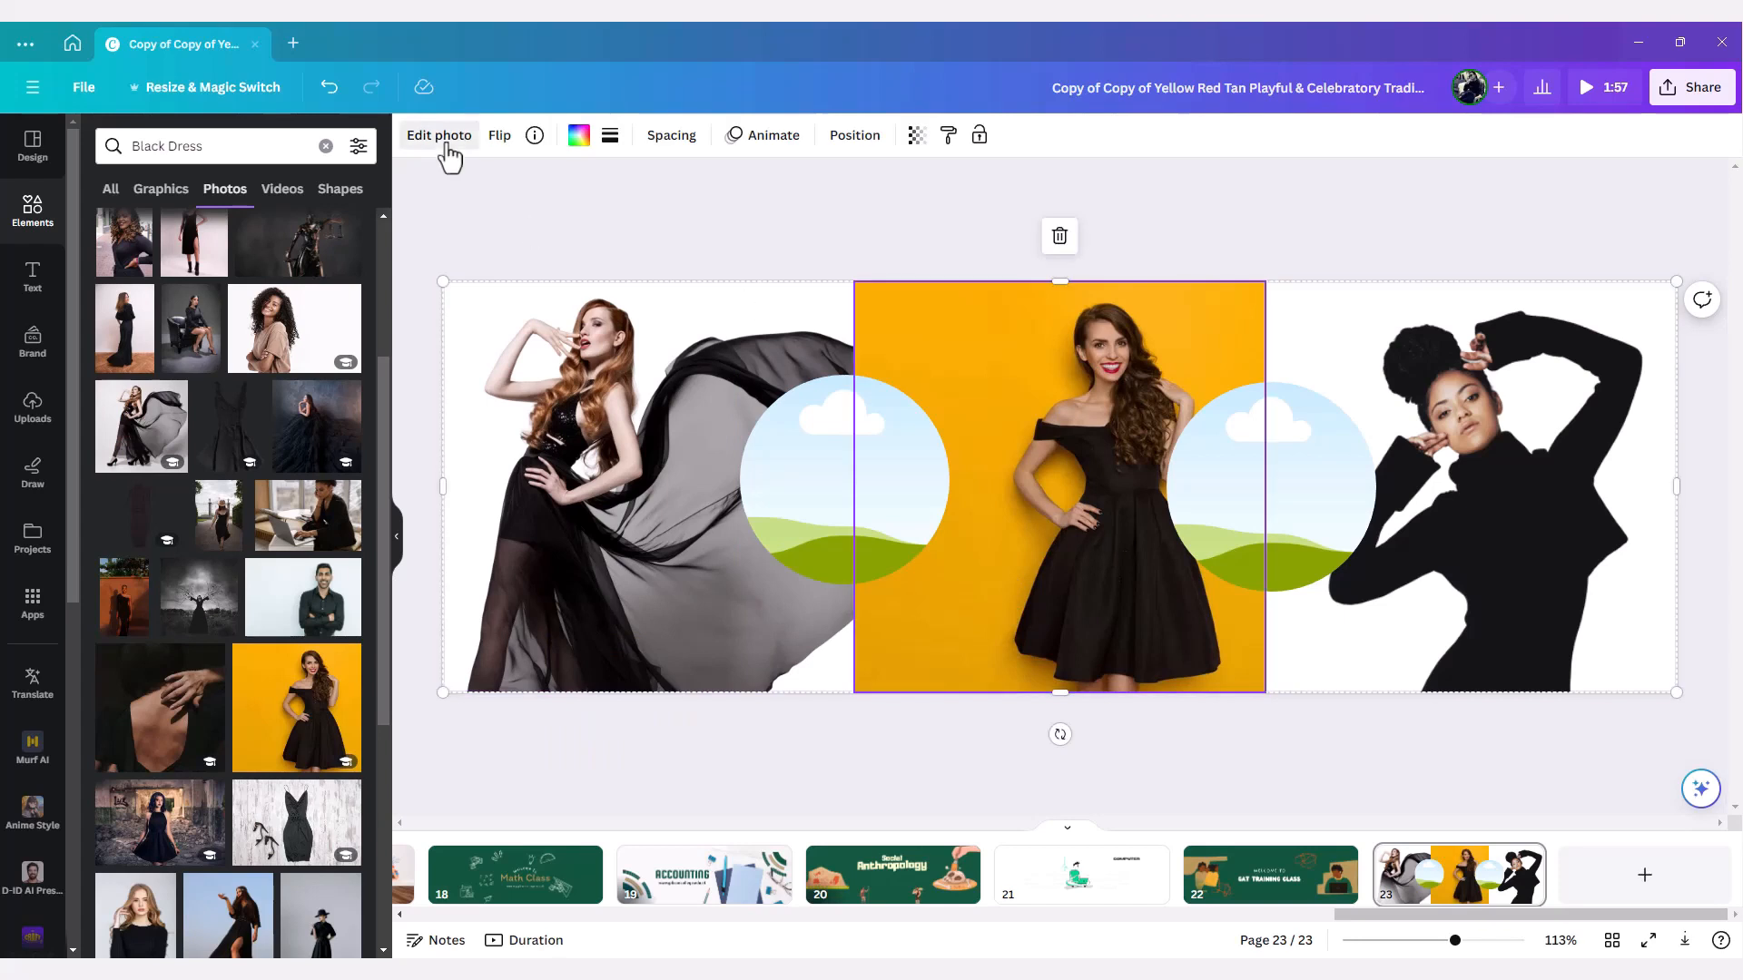
left_click(446, 149)
left_click(118, 283)
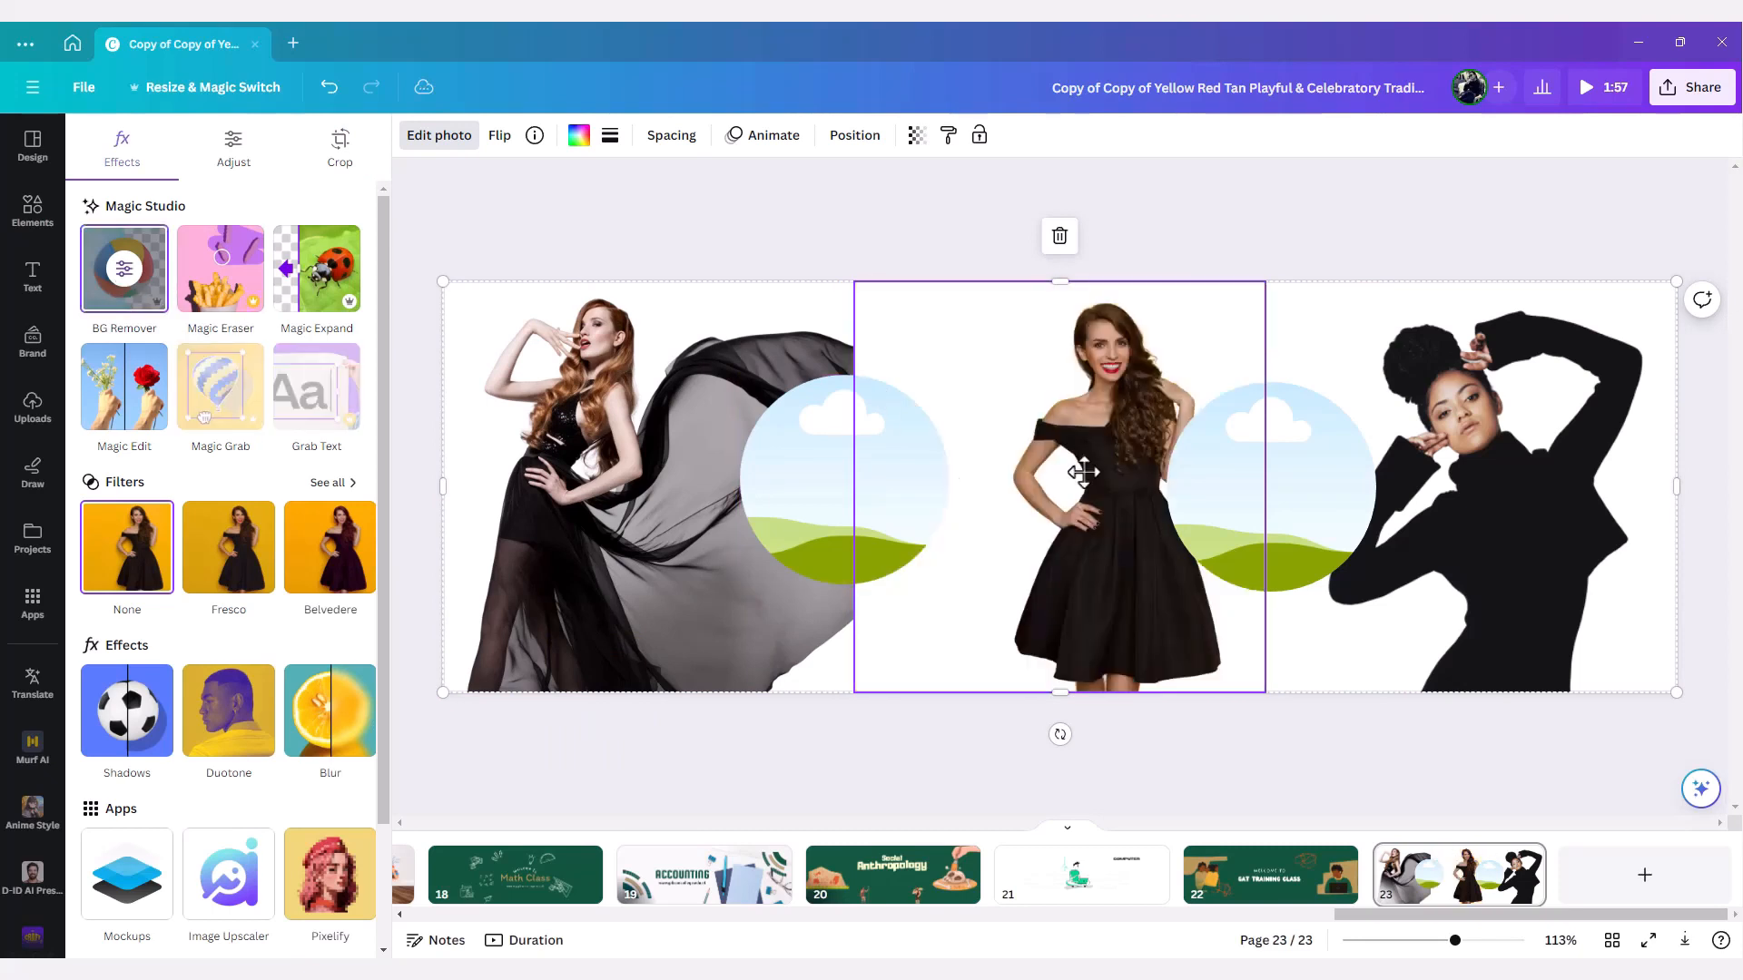
- Enlarge the middle photo within its column and shift it up so the dress fills the column
double_click(1083, 472)
left_click_drag(854, 692, 680, 802)
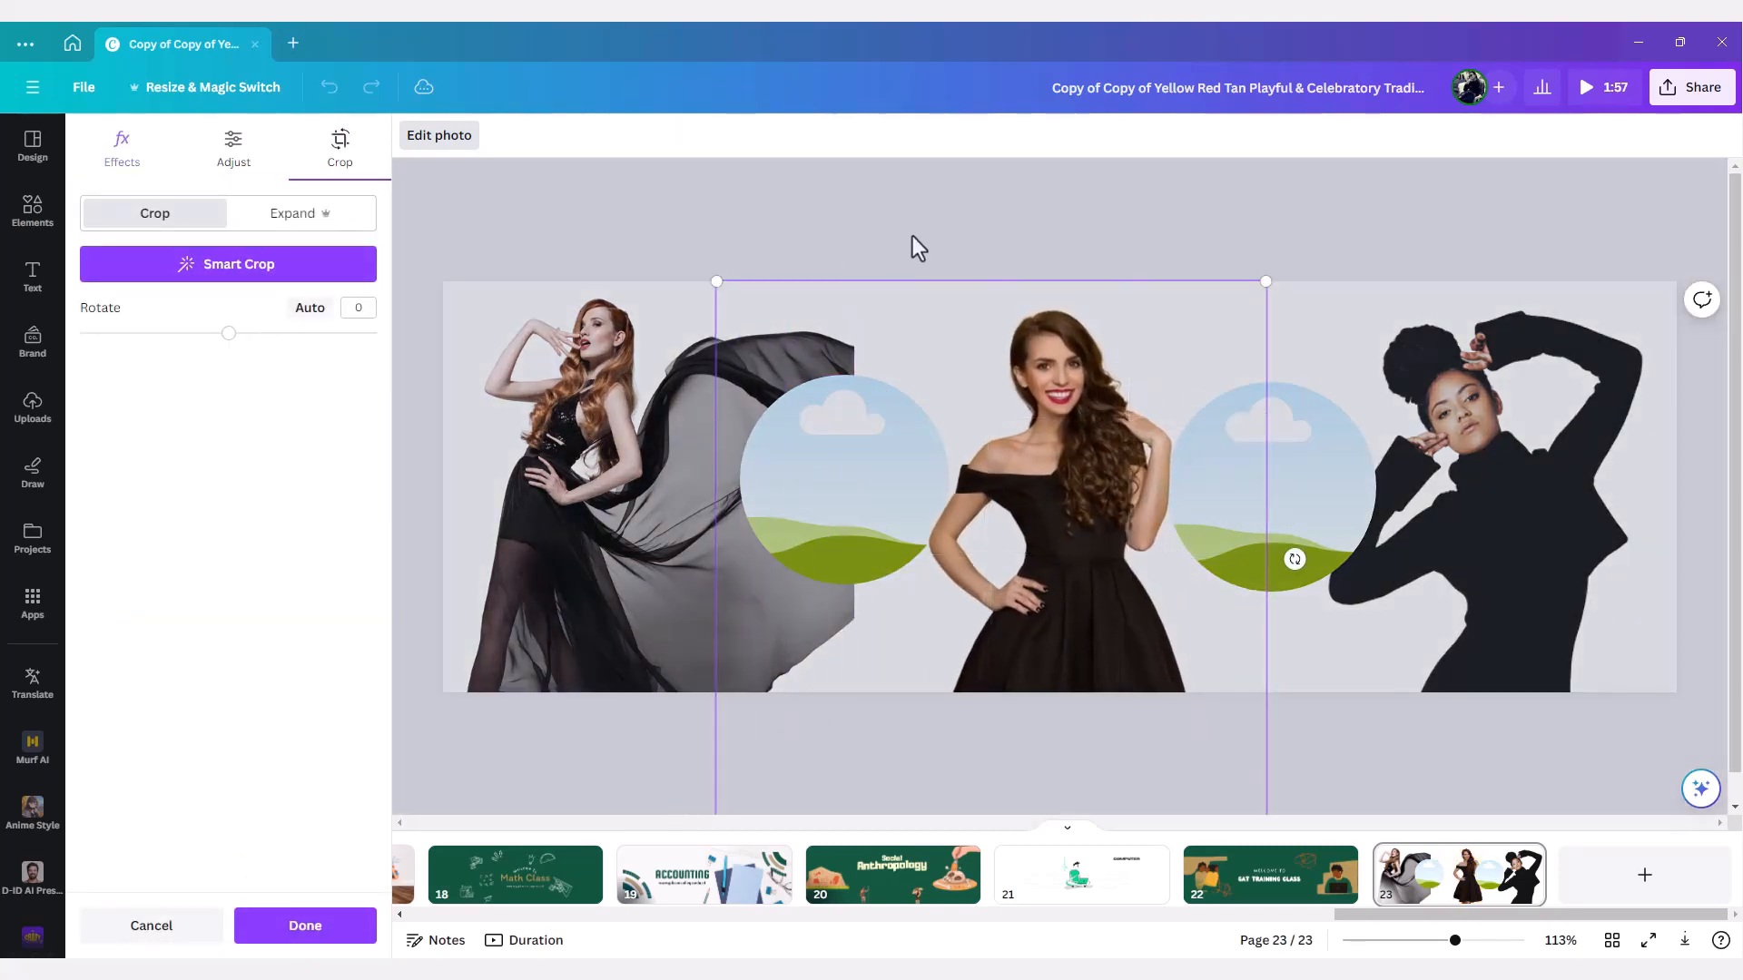
left_click_drag(1058, 491, 1078, 378)
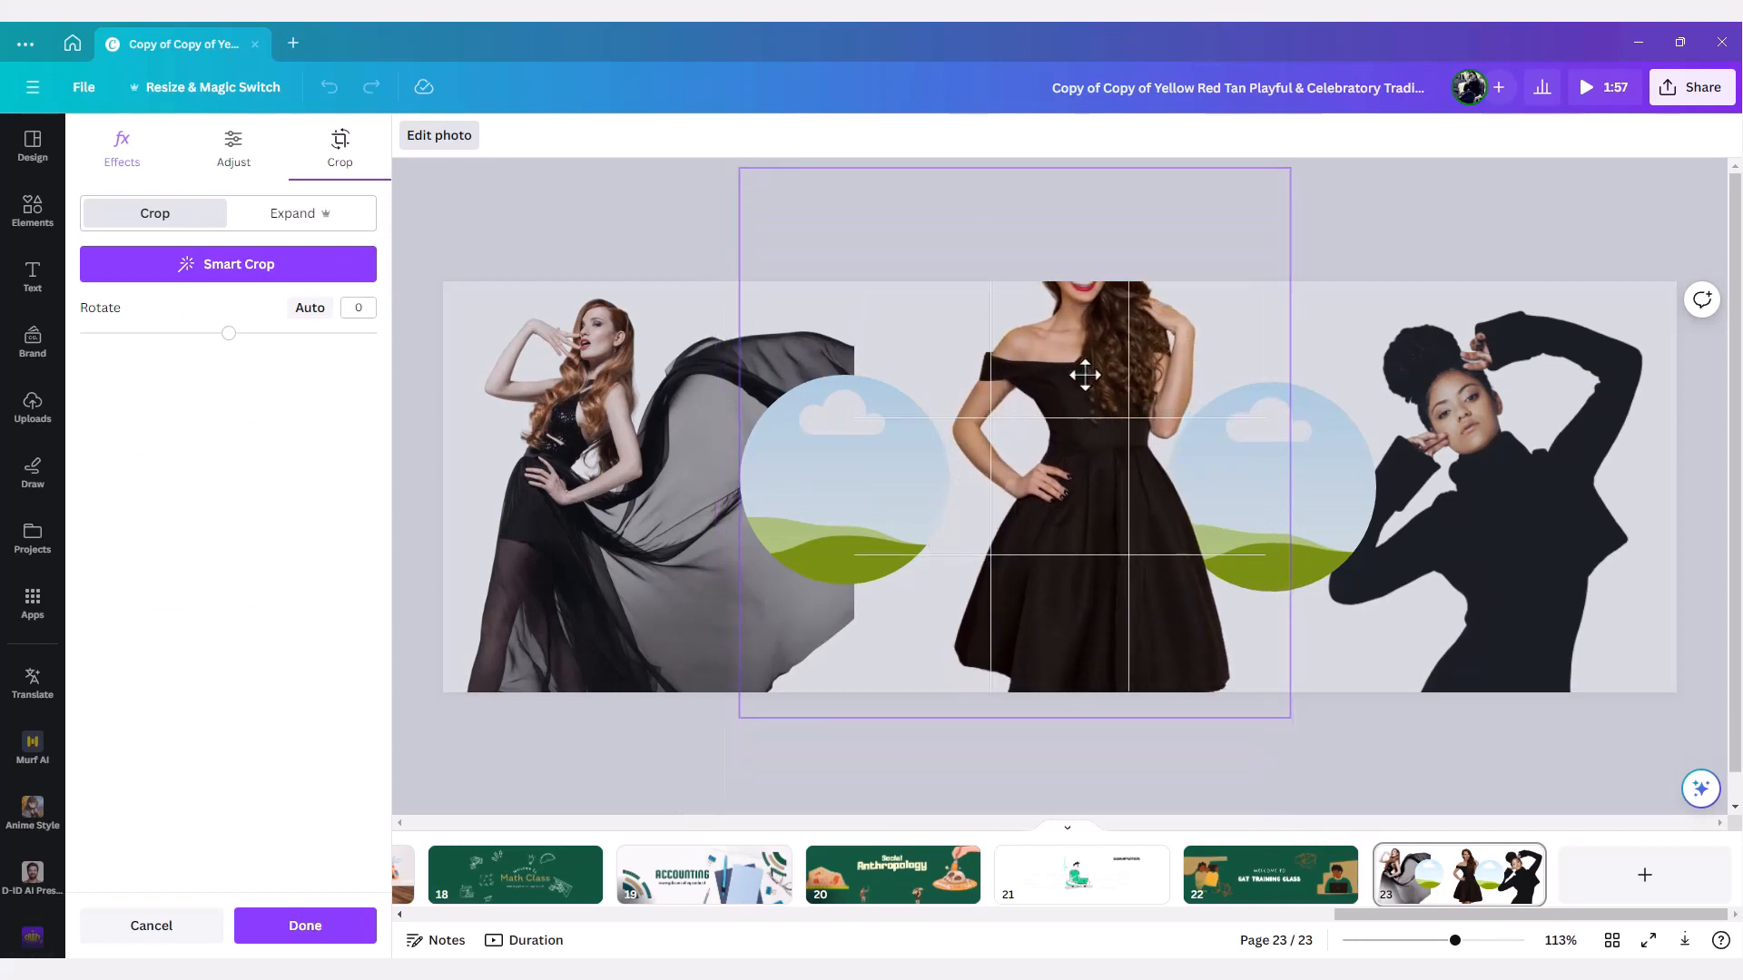
left_click(638, 210)
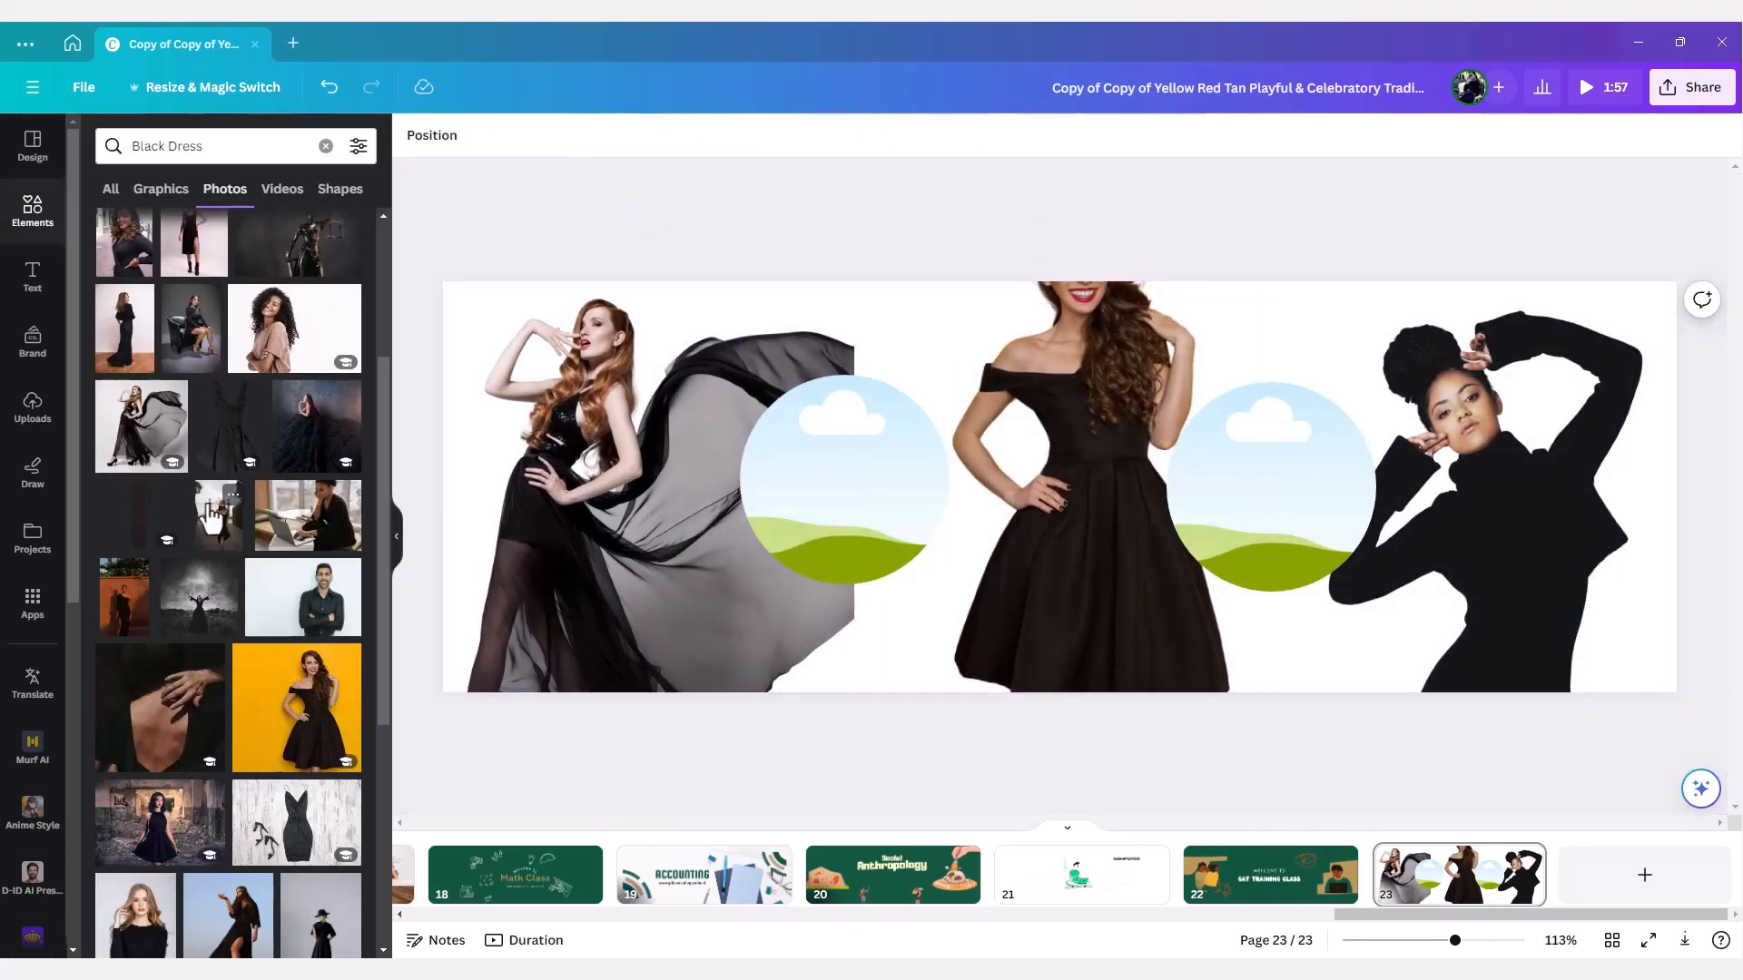
- Place the photo of the woman in a black slit dress outdoors in the left circle frame and shift it slightly up
scroll(209, 481, "up", 3)
scroll(138, 345, "down", 8)
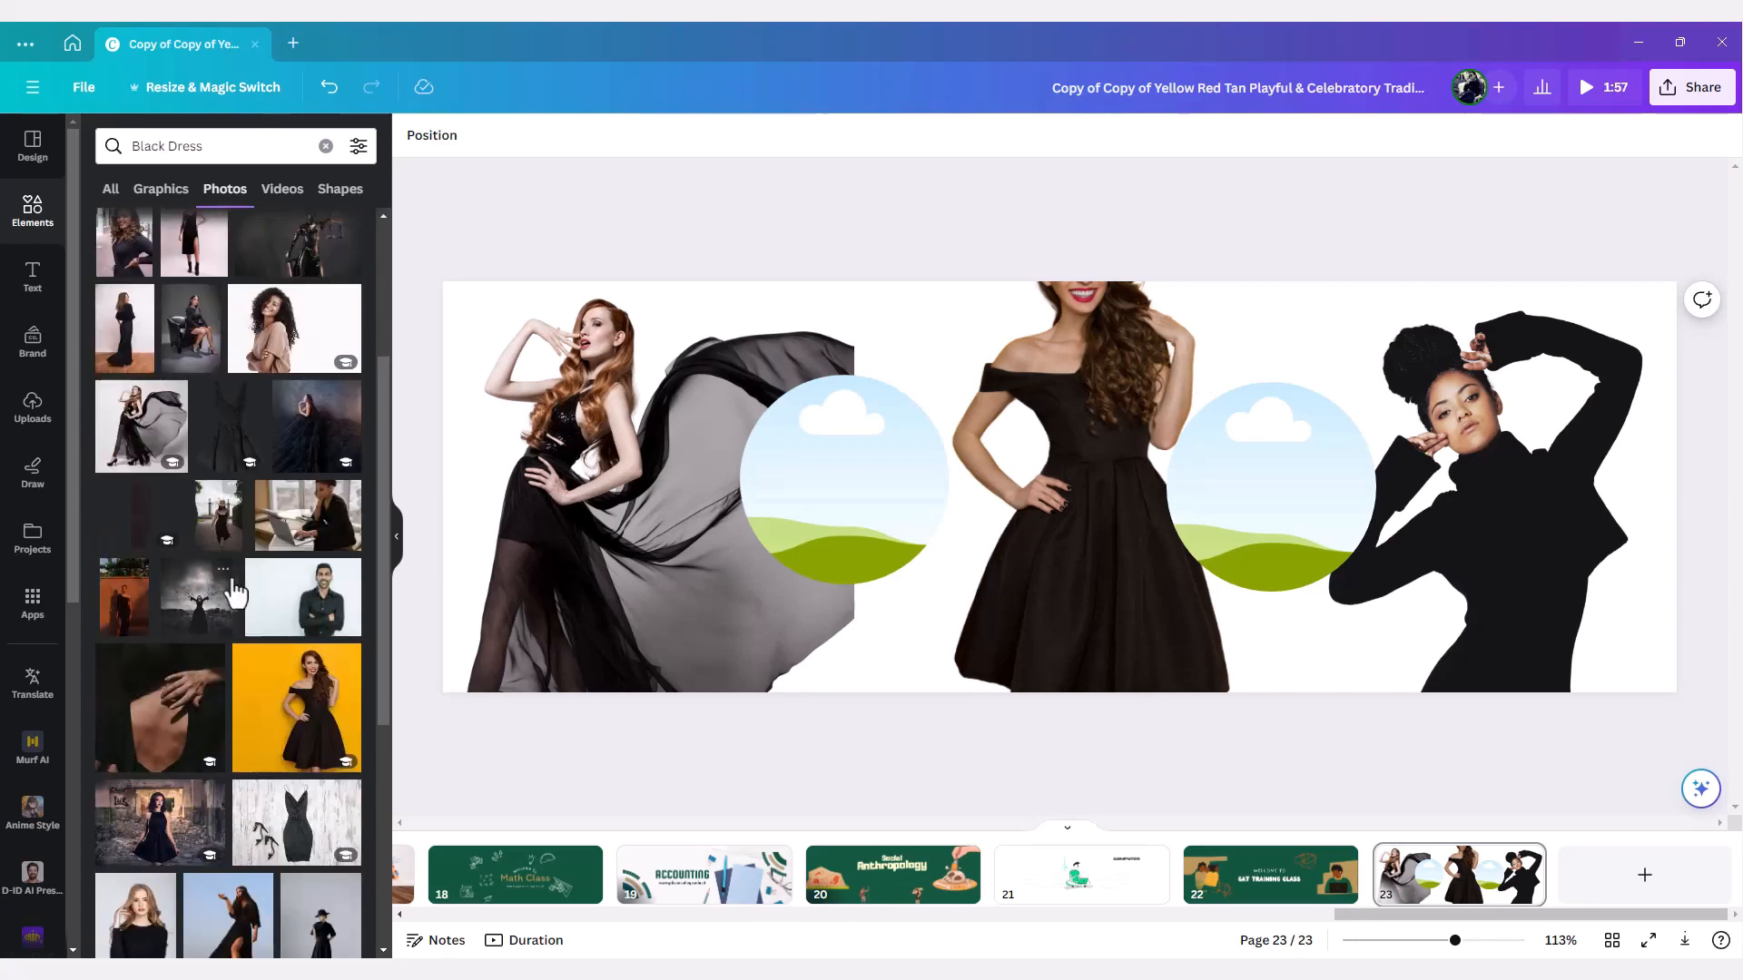
scroll(249, 751, "up", 2)
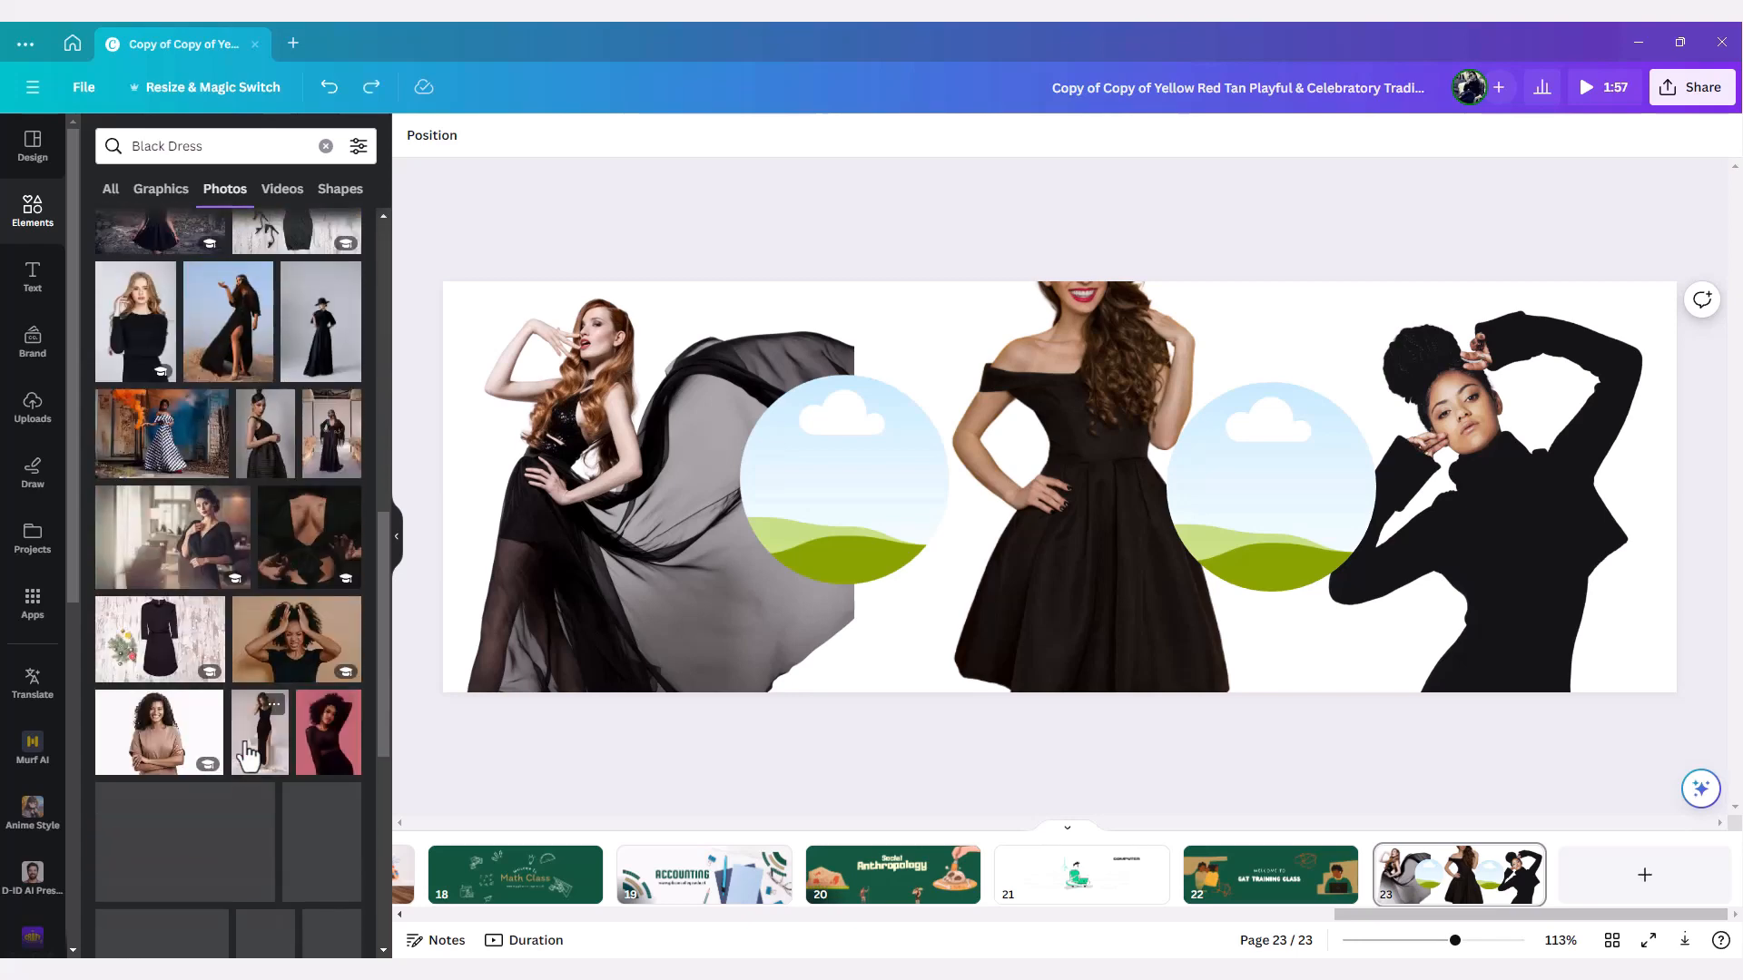
left_click_drag(238, 584, 835, 436)
double_click(866, 504)
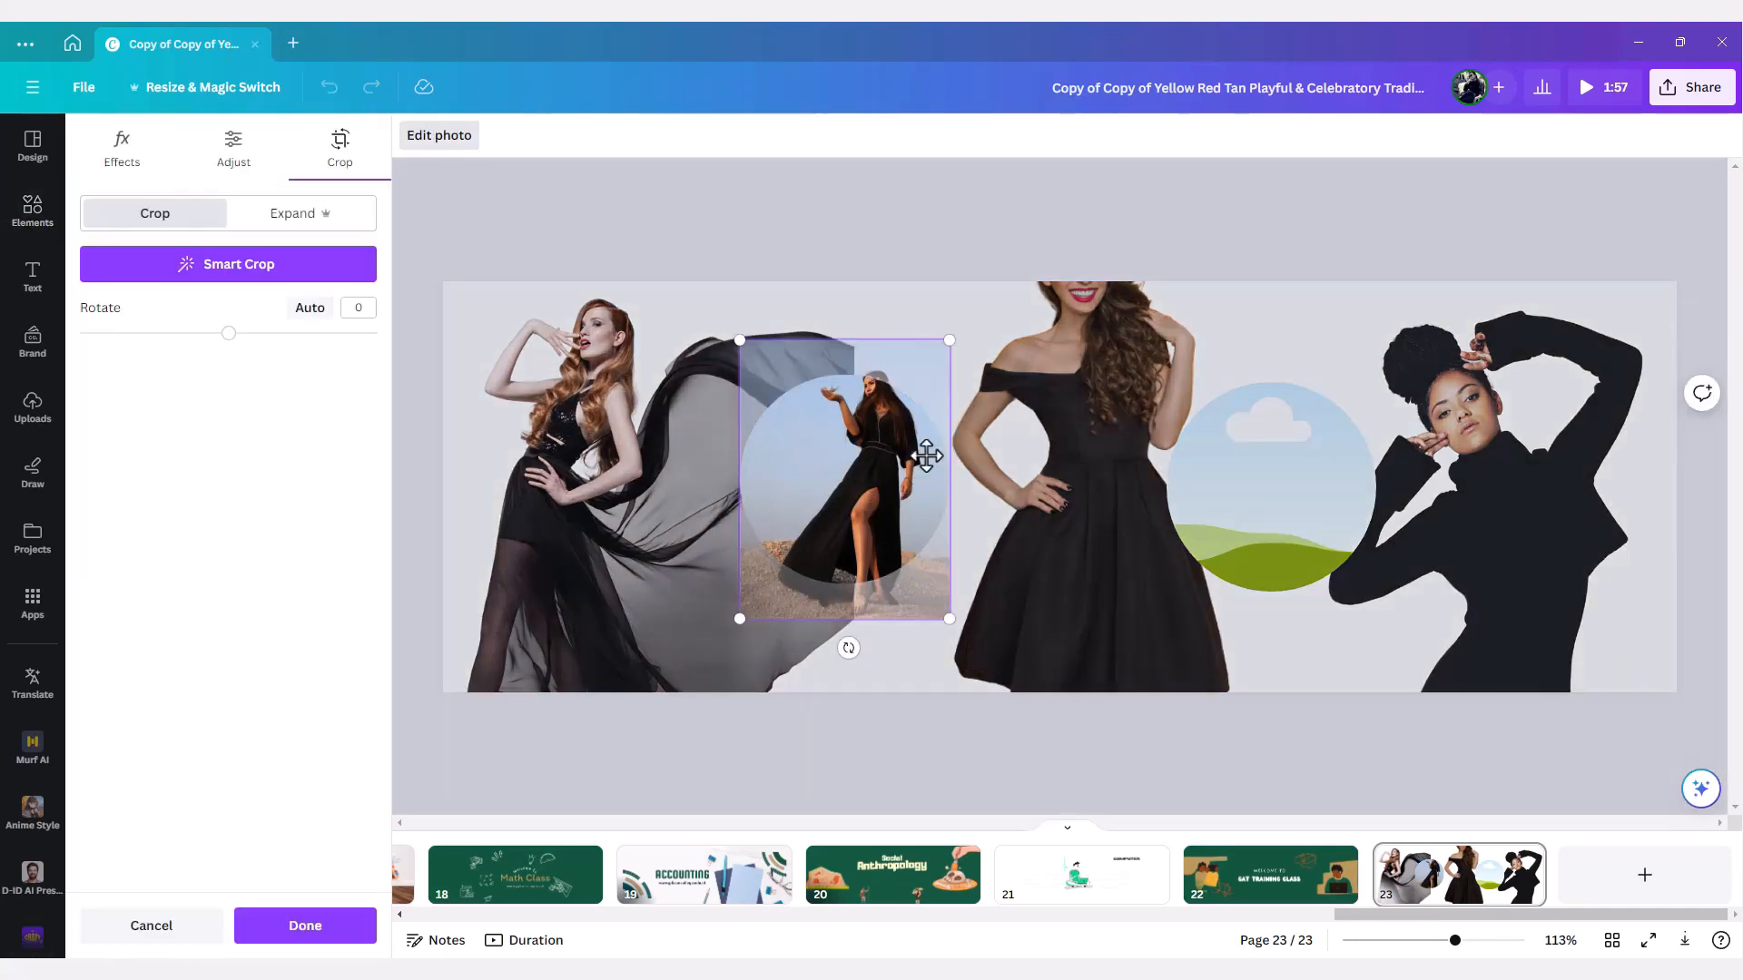
left_click_drag(880, 496, 868, 488)
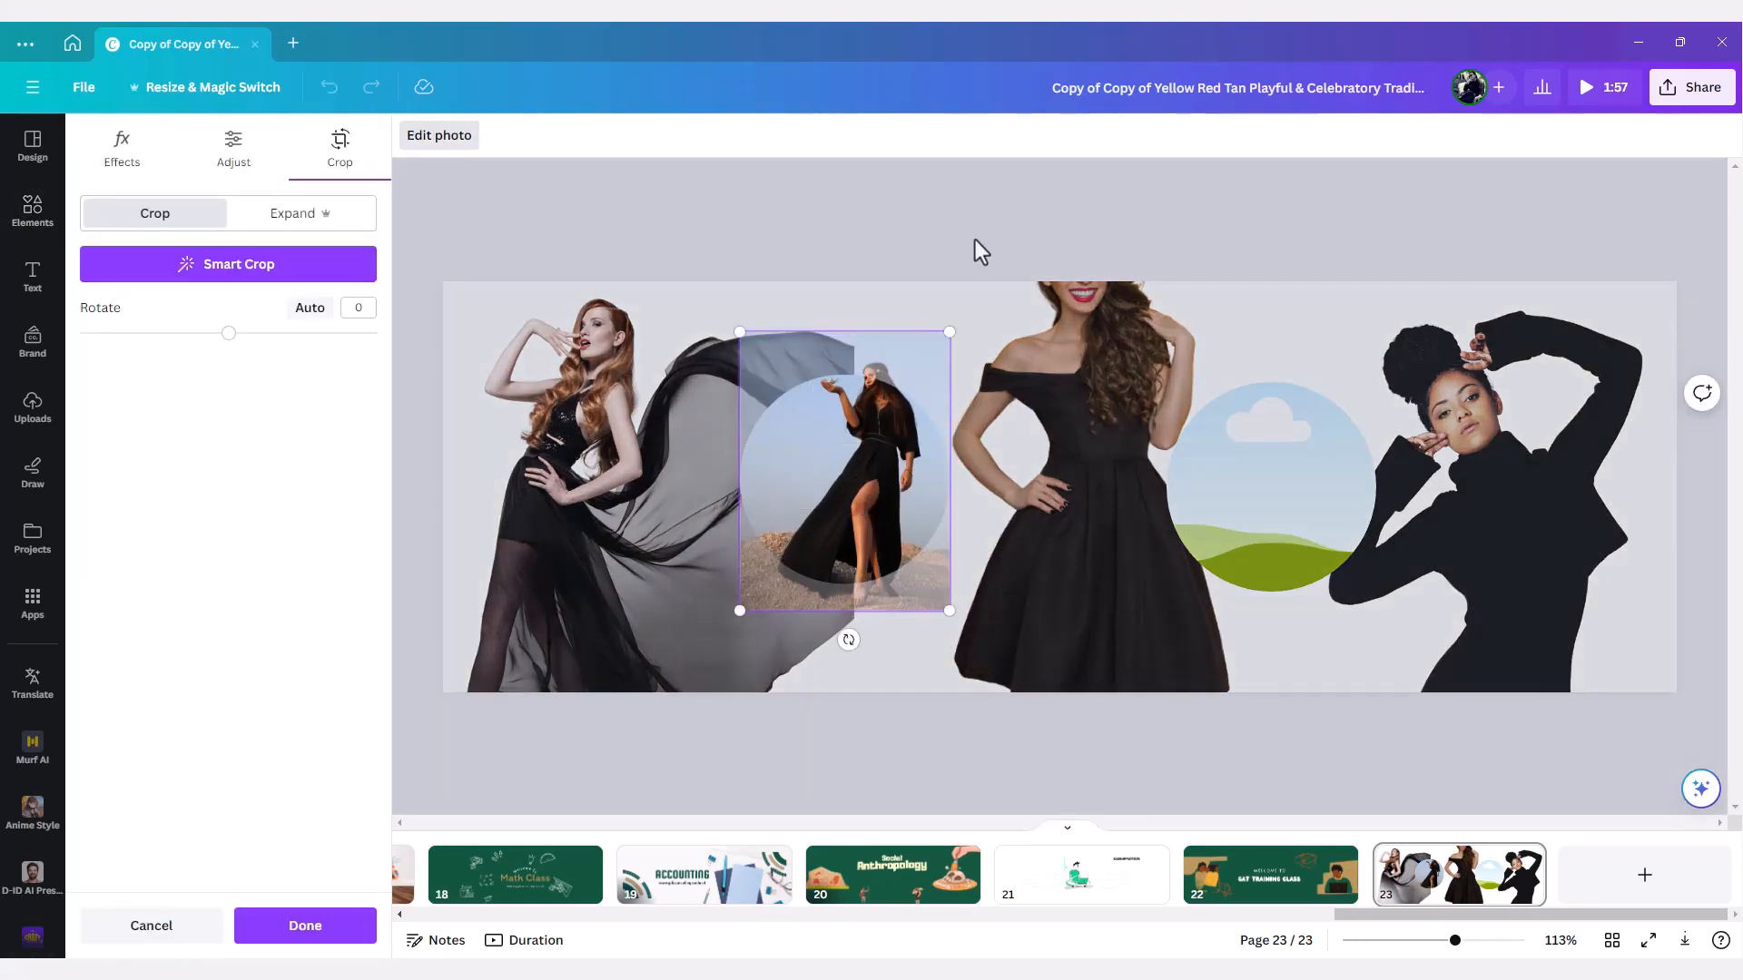
left_click(975, 240)
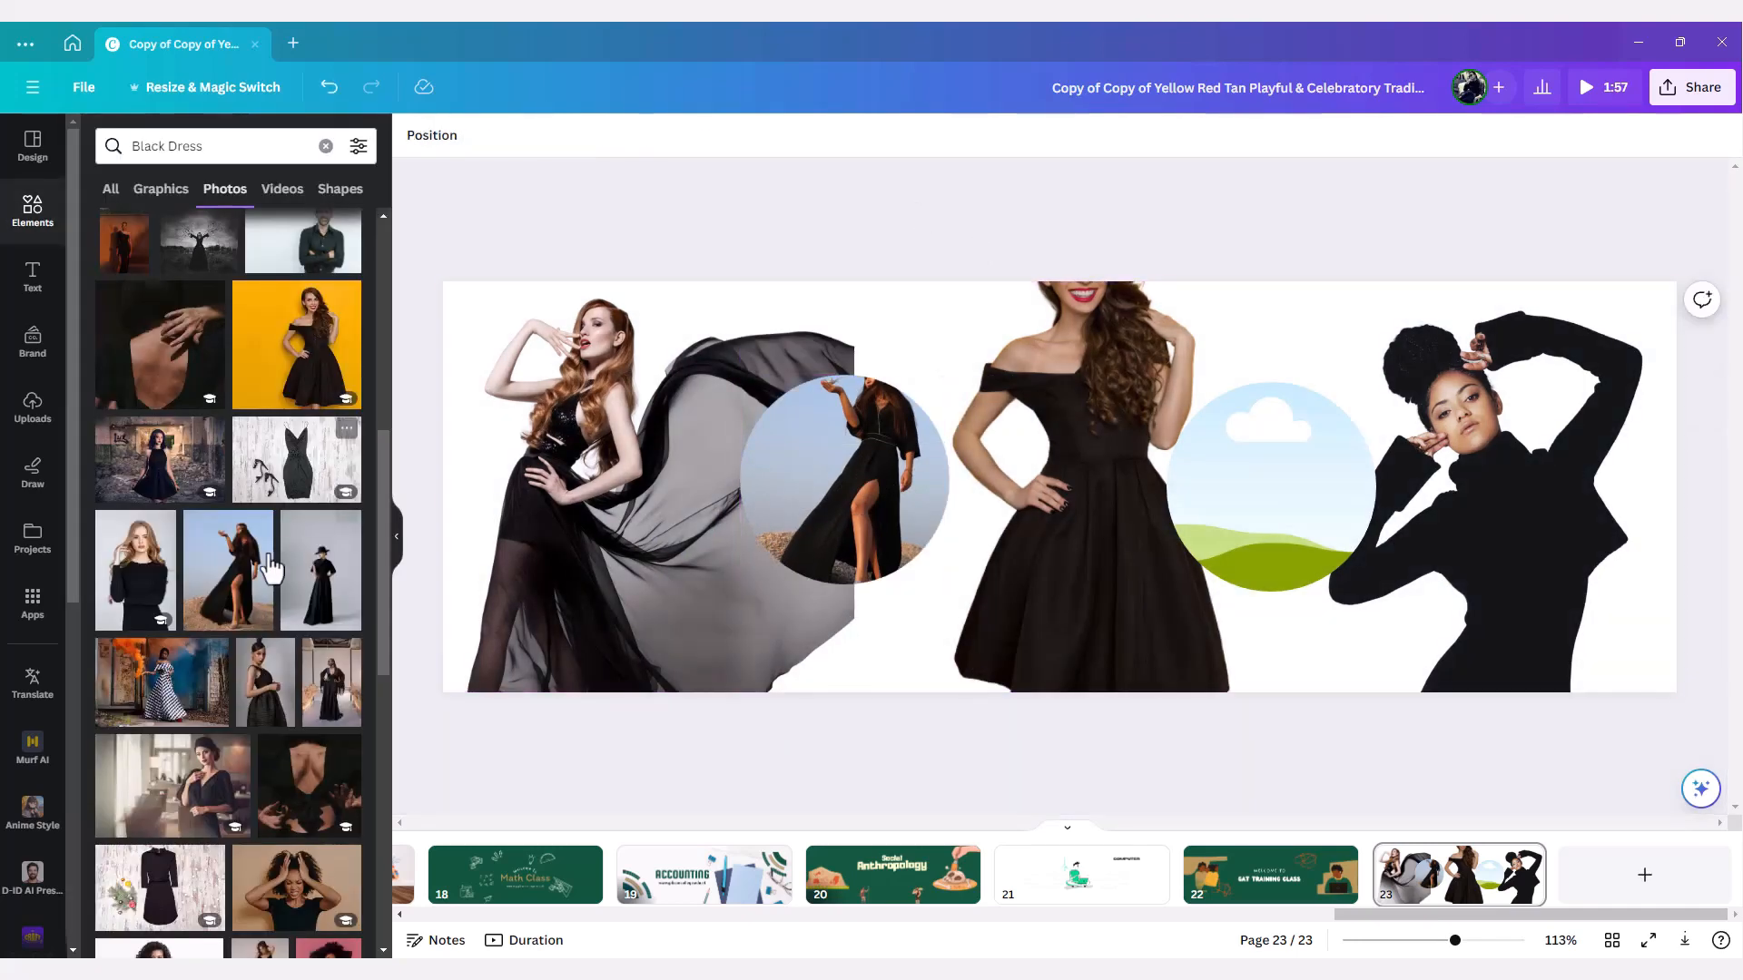
- Place the photo of the woman seated in a black armchair in the right circle frame and shift it slightly down
scroll(260, 570, "down", 3)
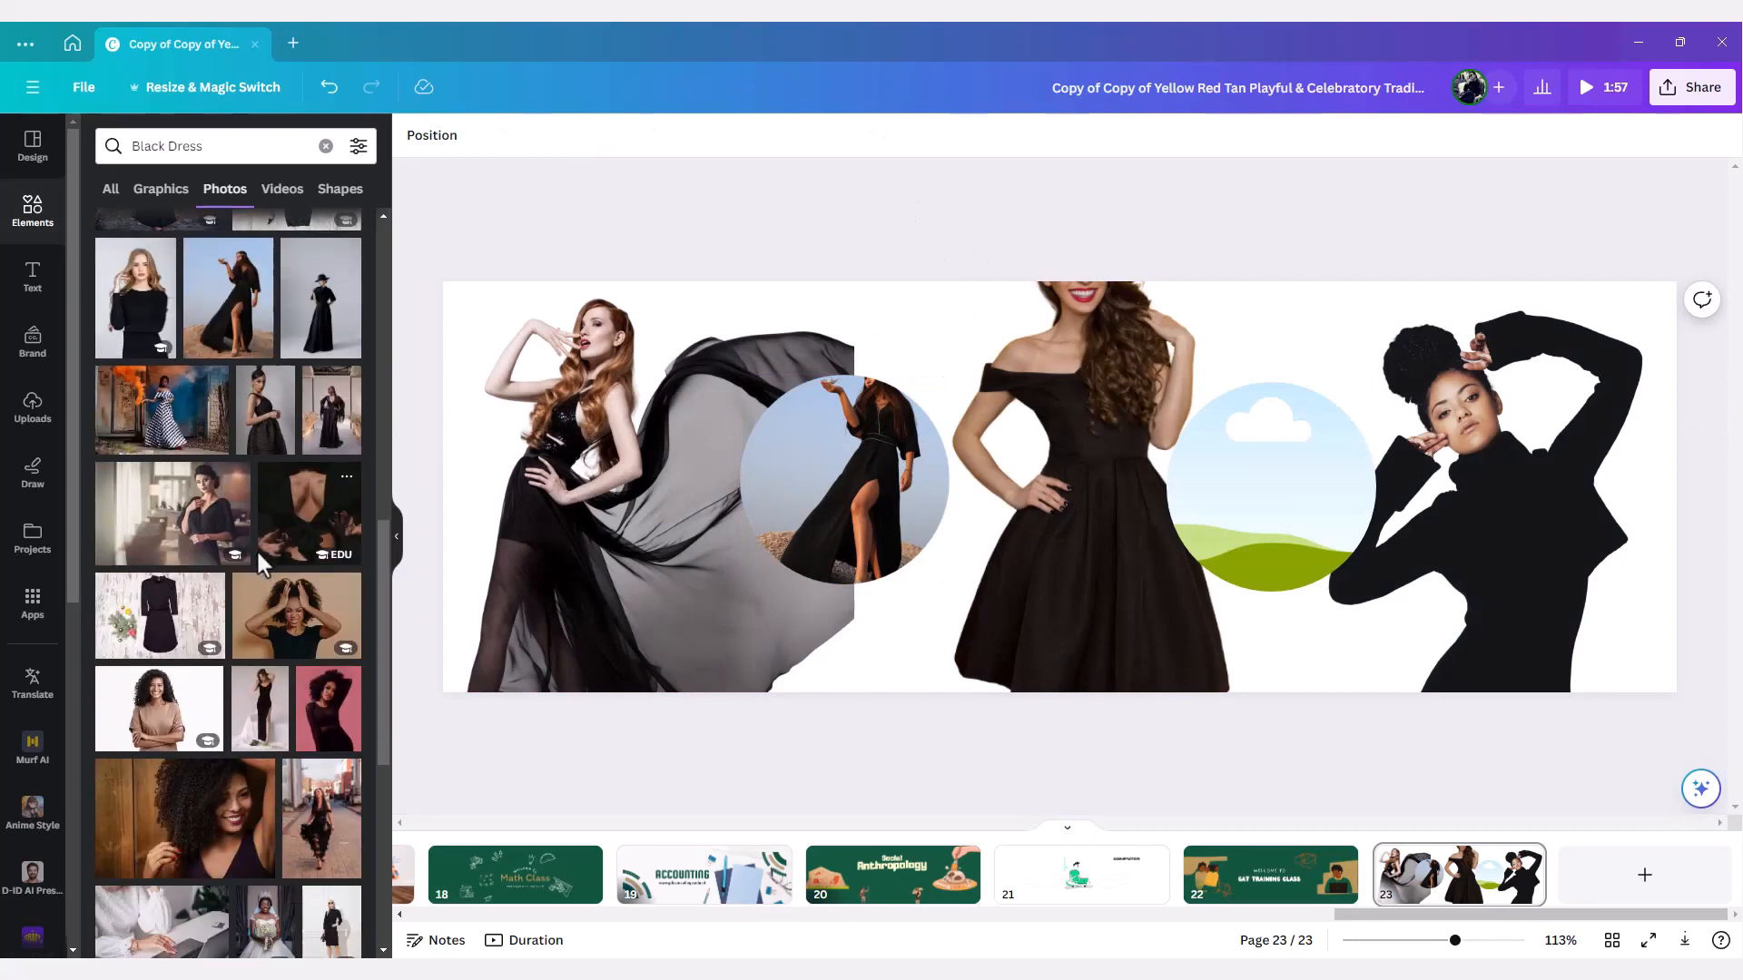
scroll(259, 559, "up", 10)
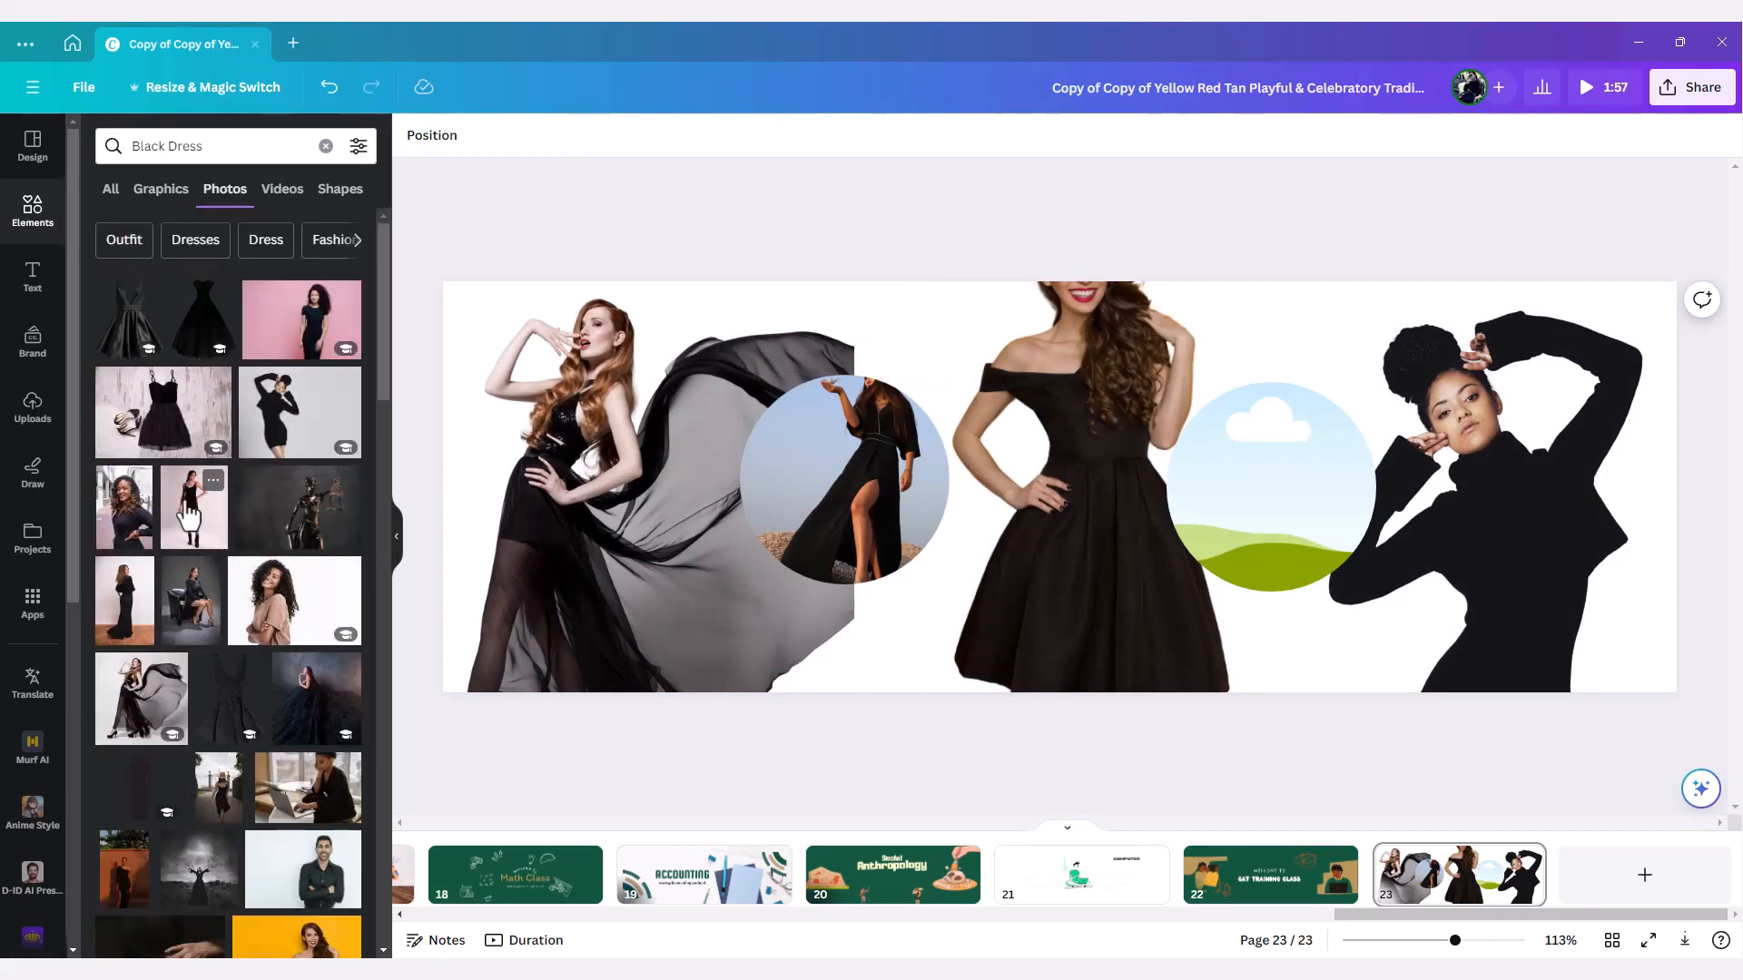
left_click_drag(193, 599, 1251, 501)
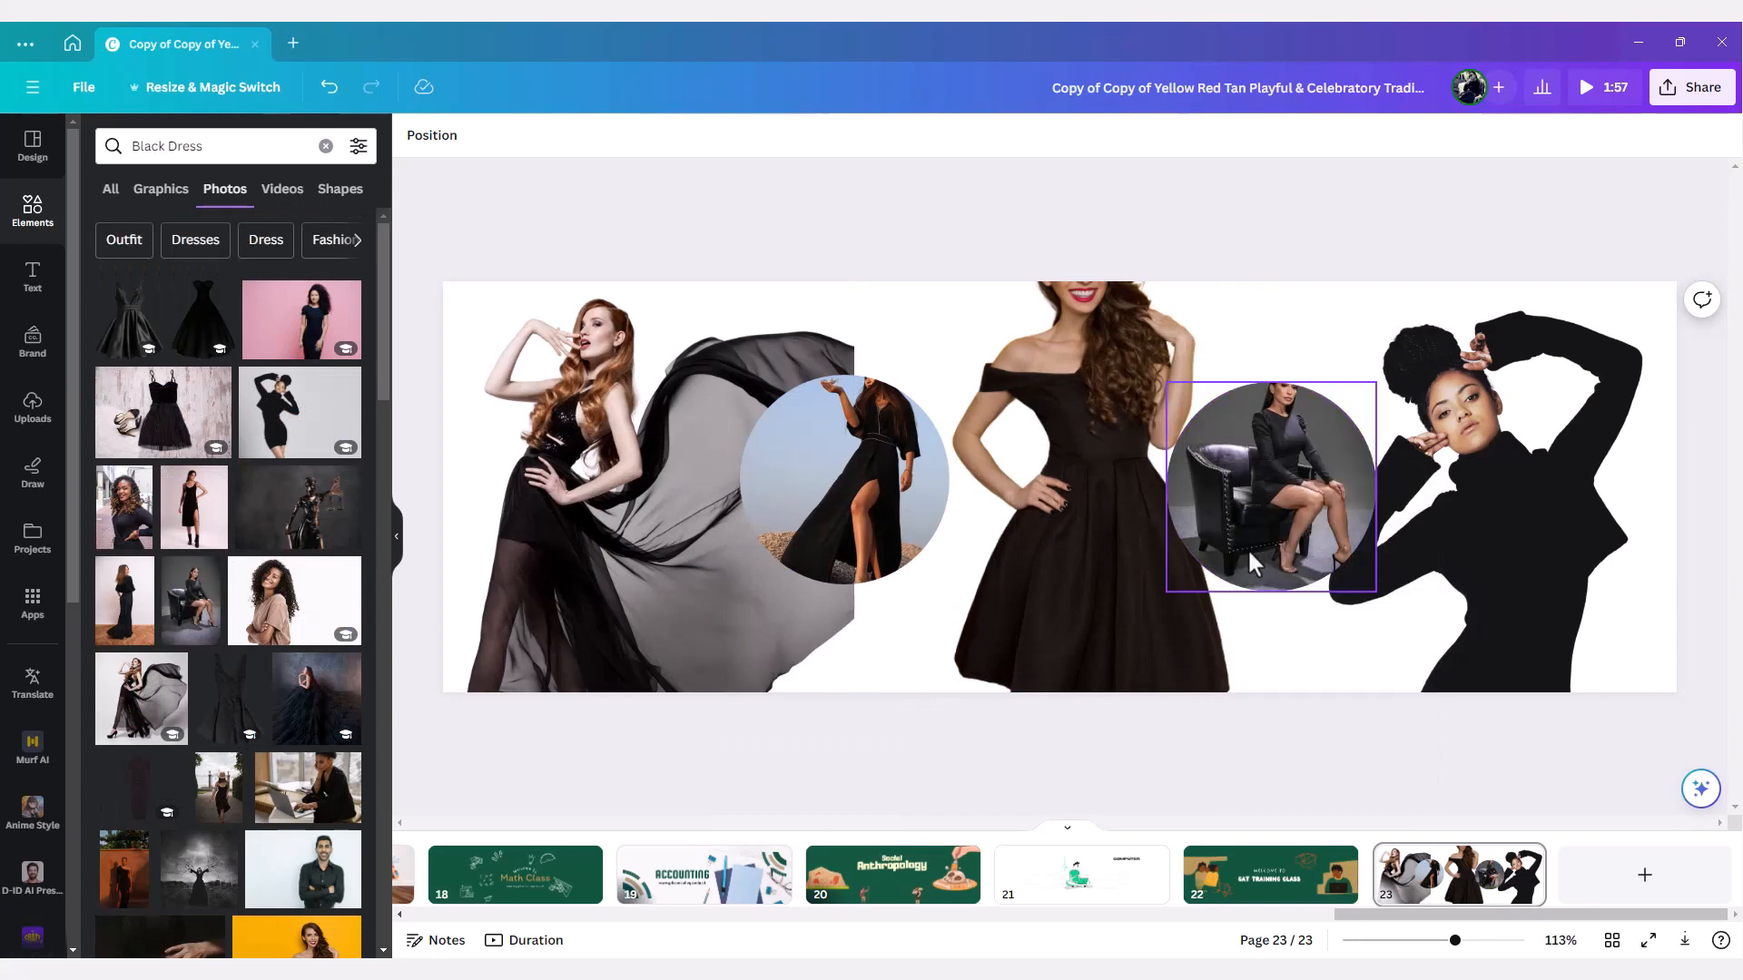
left_click(1255, 505)
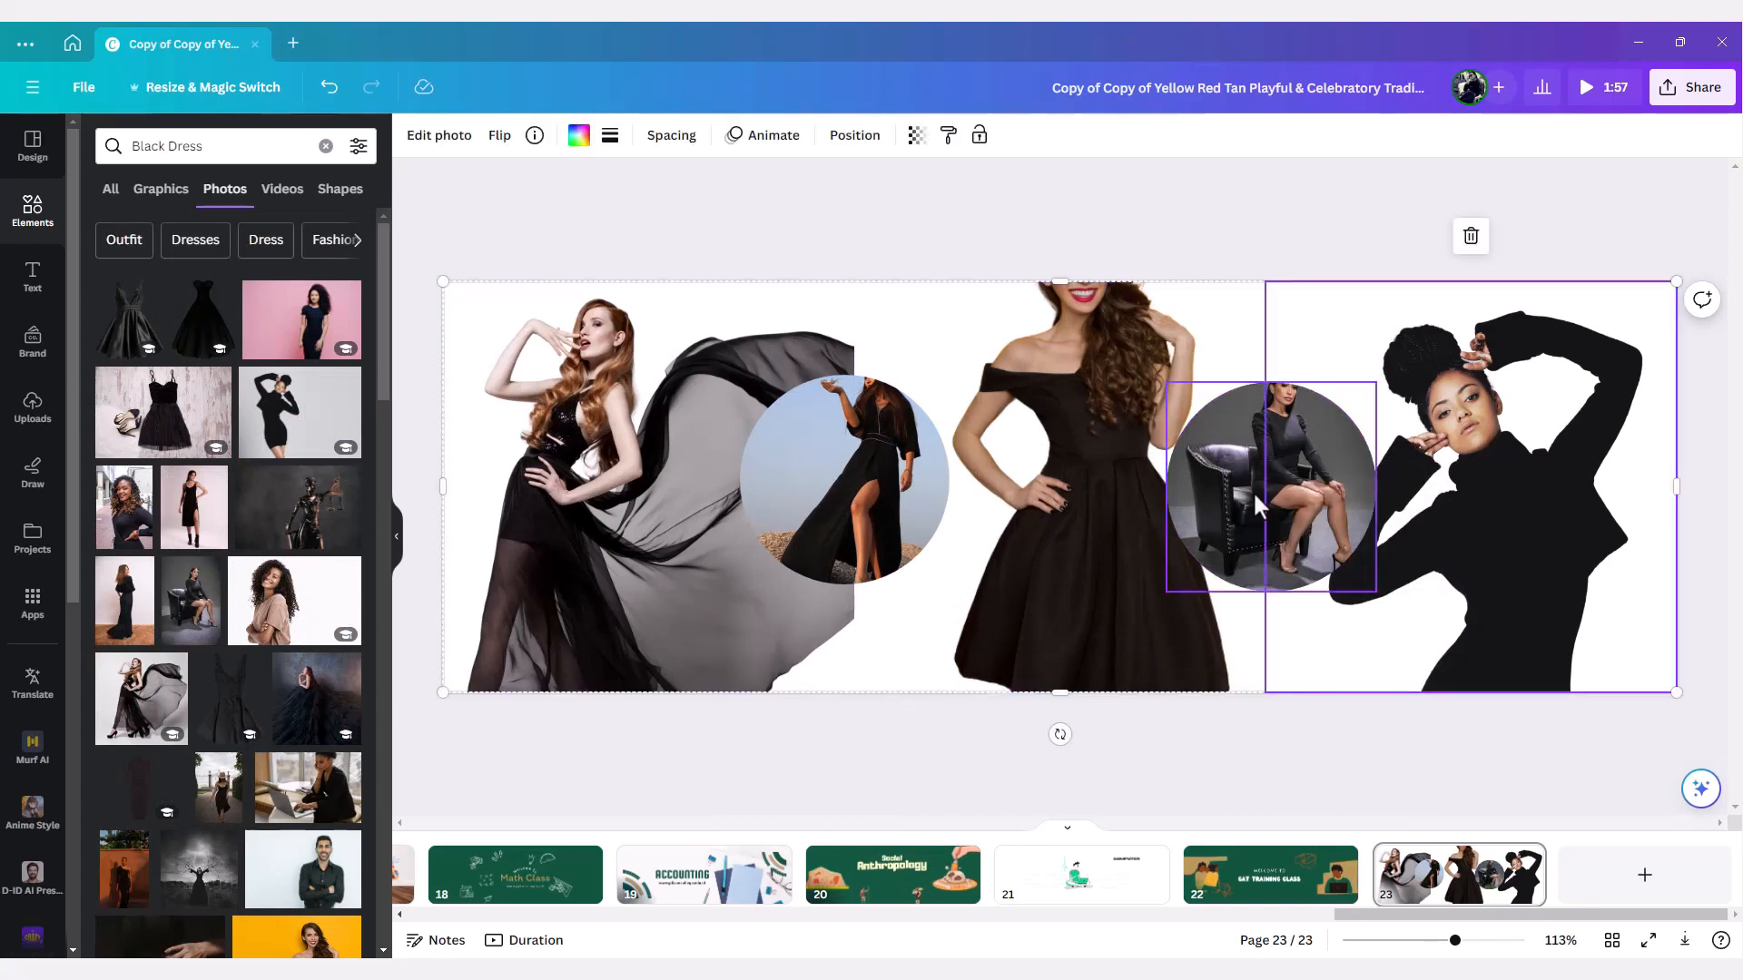
left_click(1252, 490)
double_click(1285, 498)
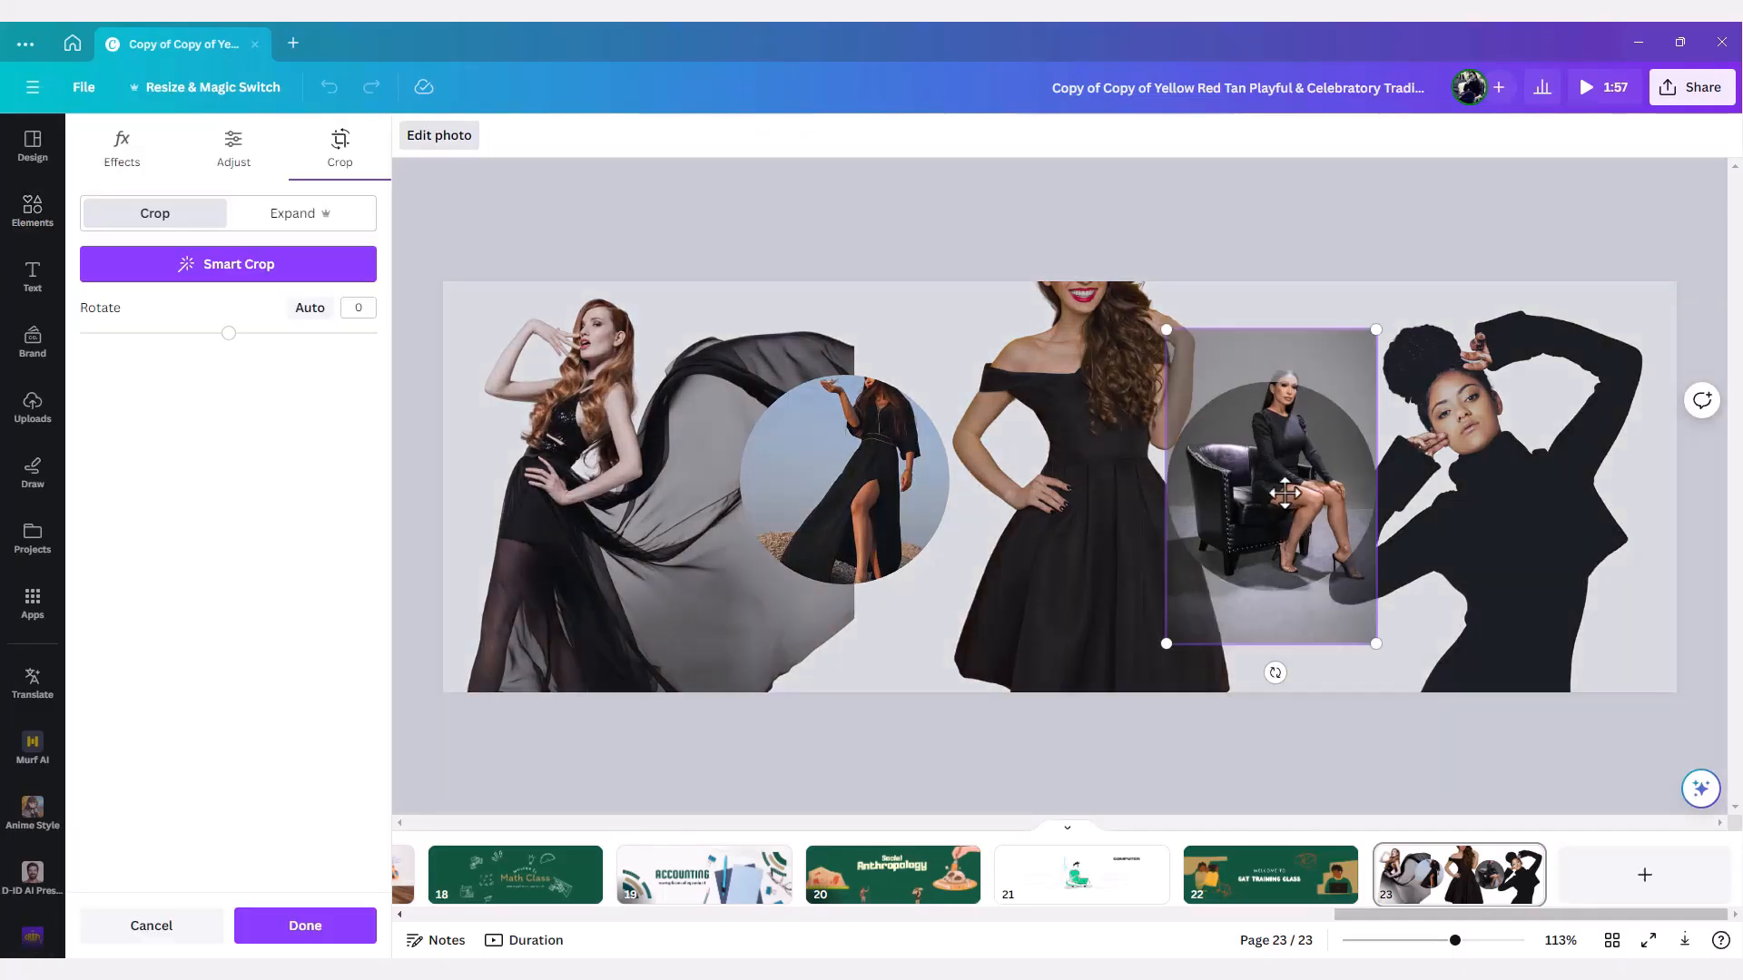
left_click_drag(1285, 498, 1286, 520)
double_click(934, 604)
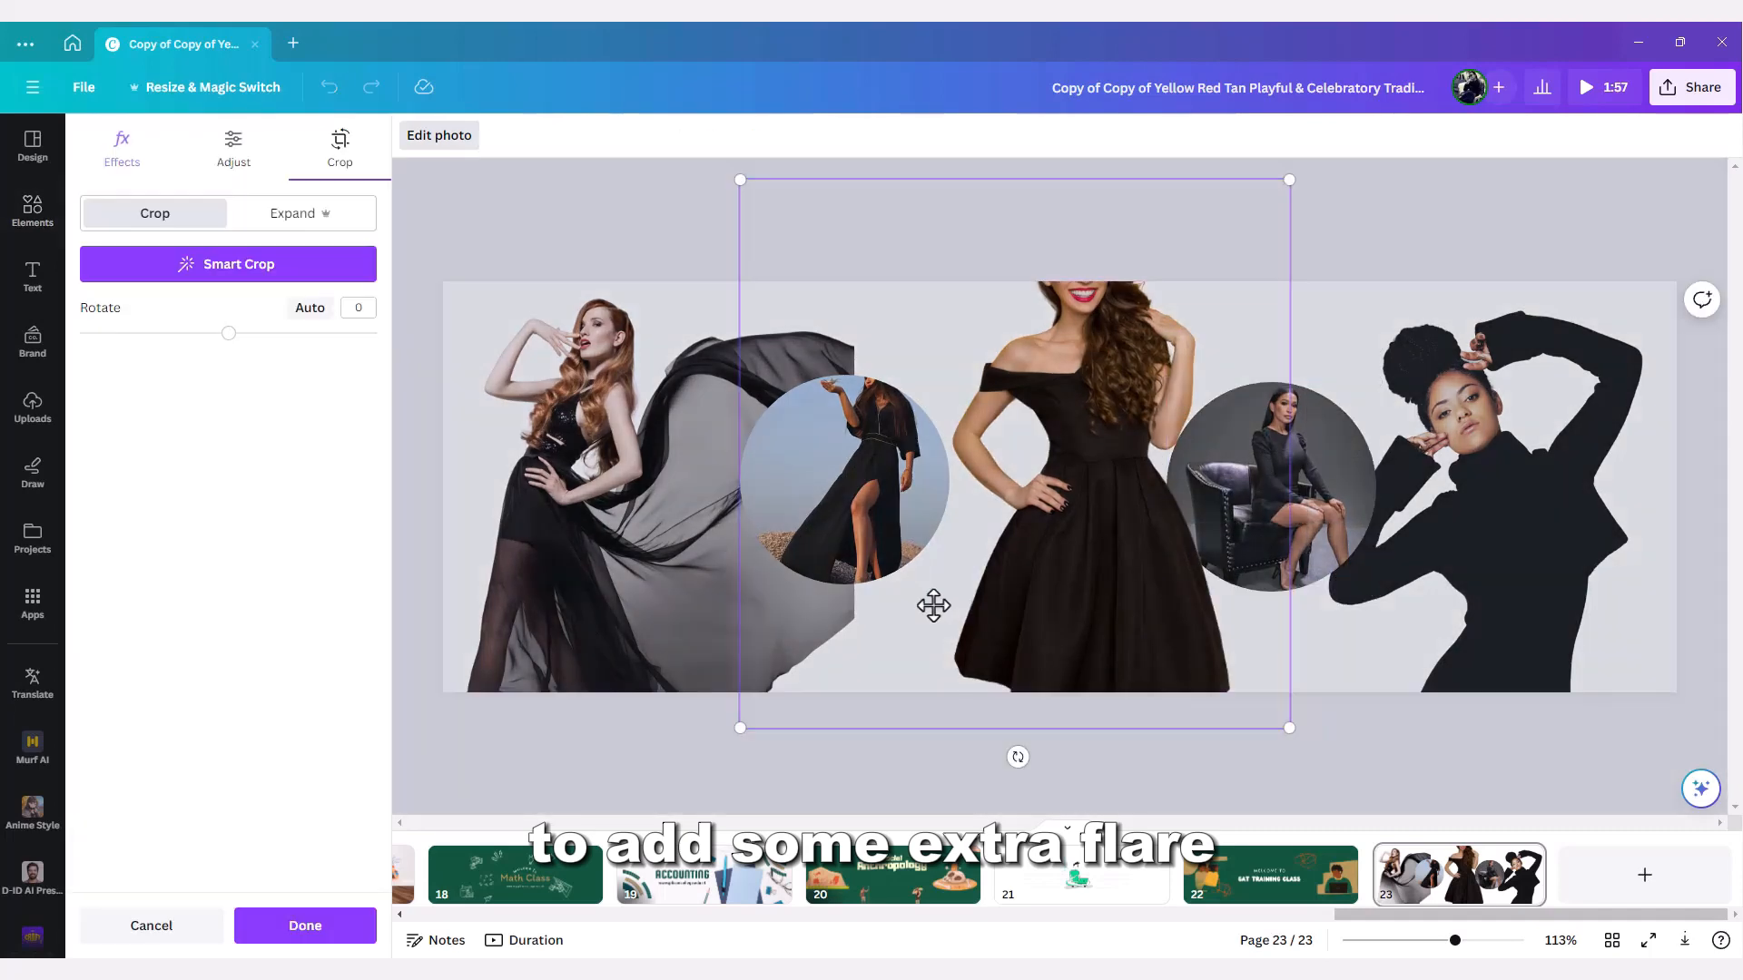
left_click(1360, 624)
left_click(574, 731)
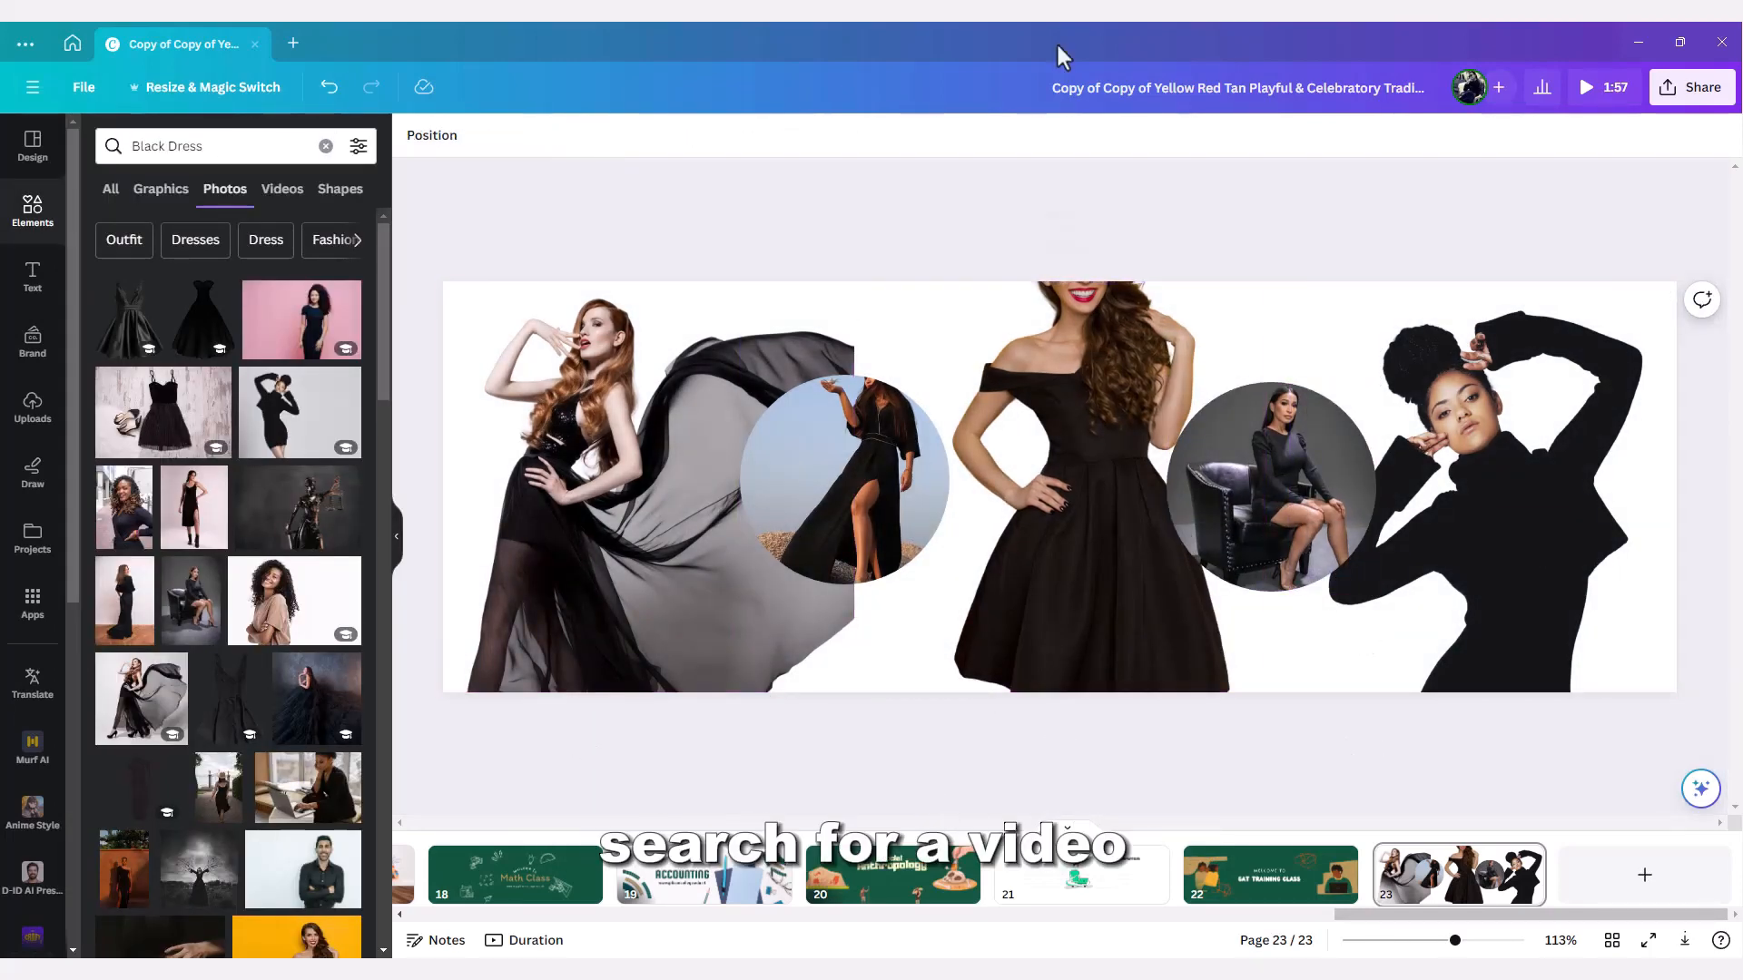
- Search the video elements for "Mption Background"
triple_click(178, 146)
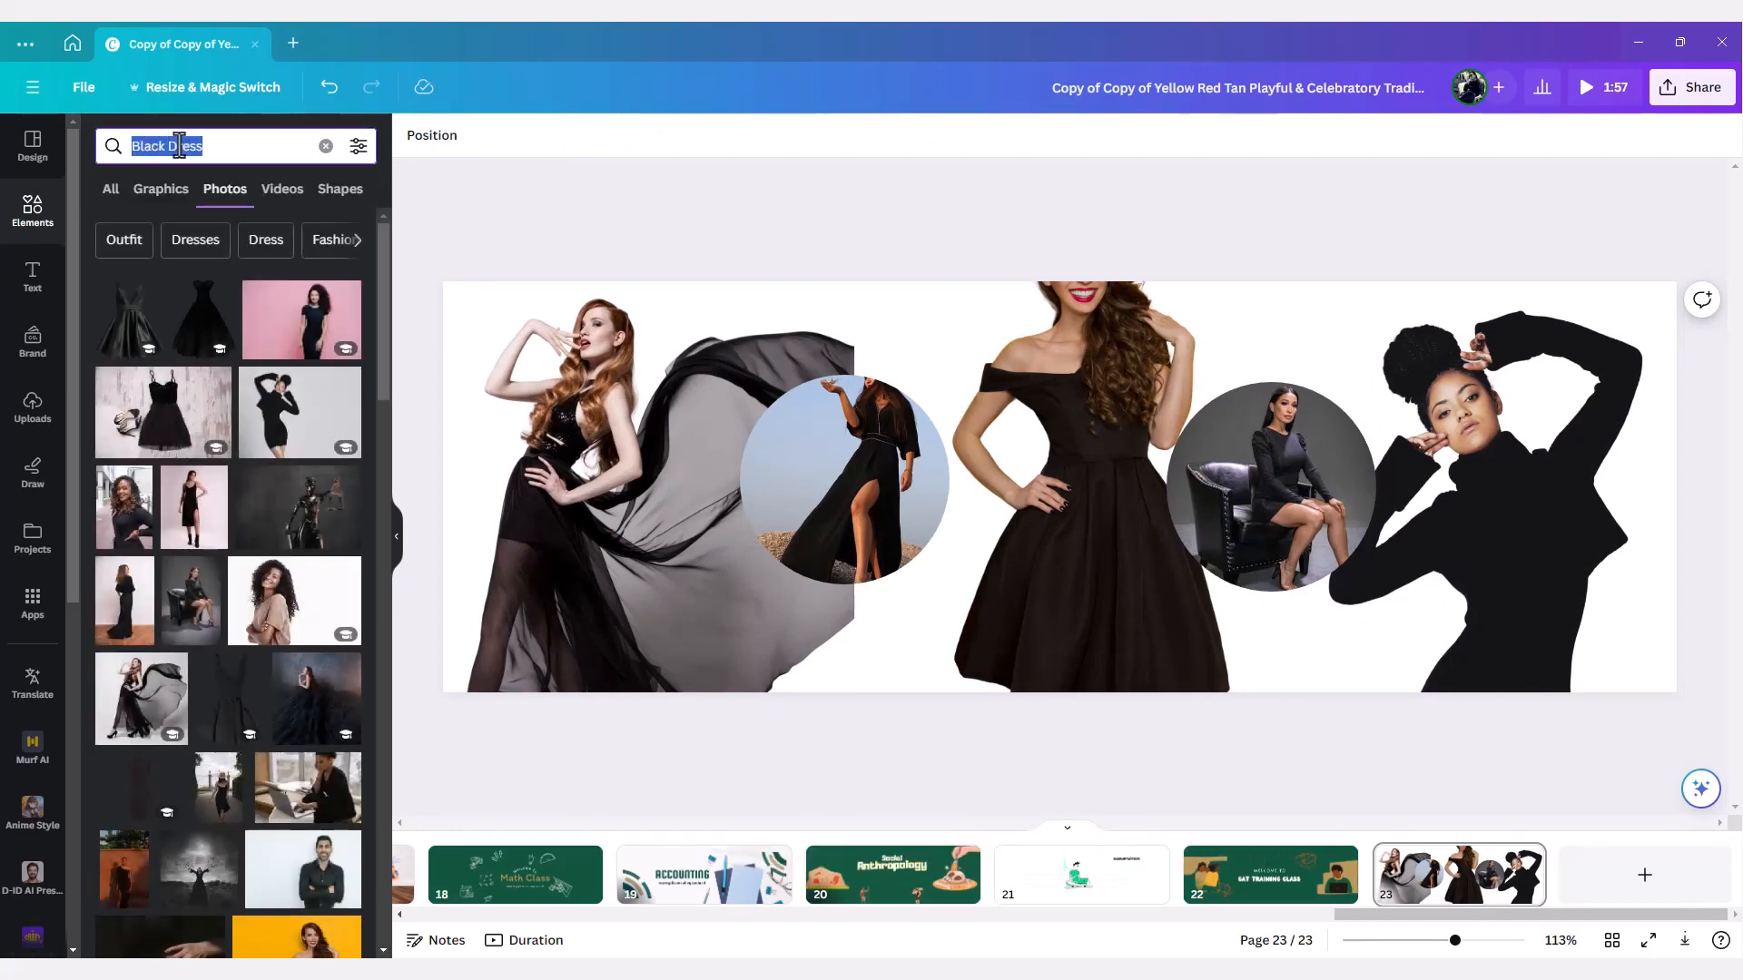
type("M")
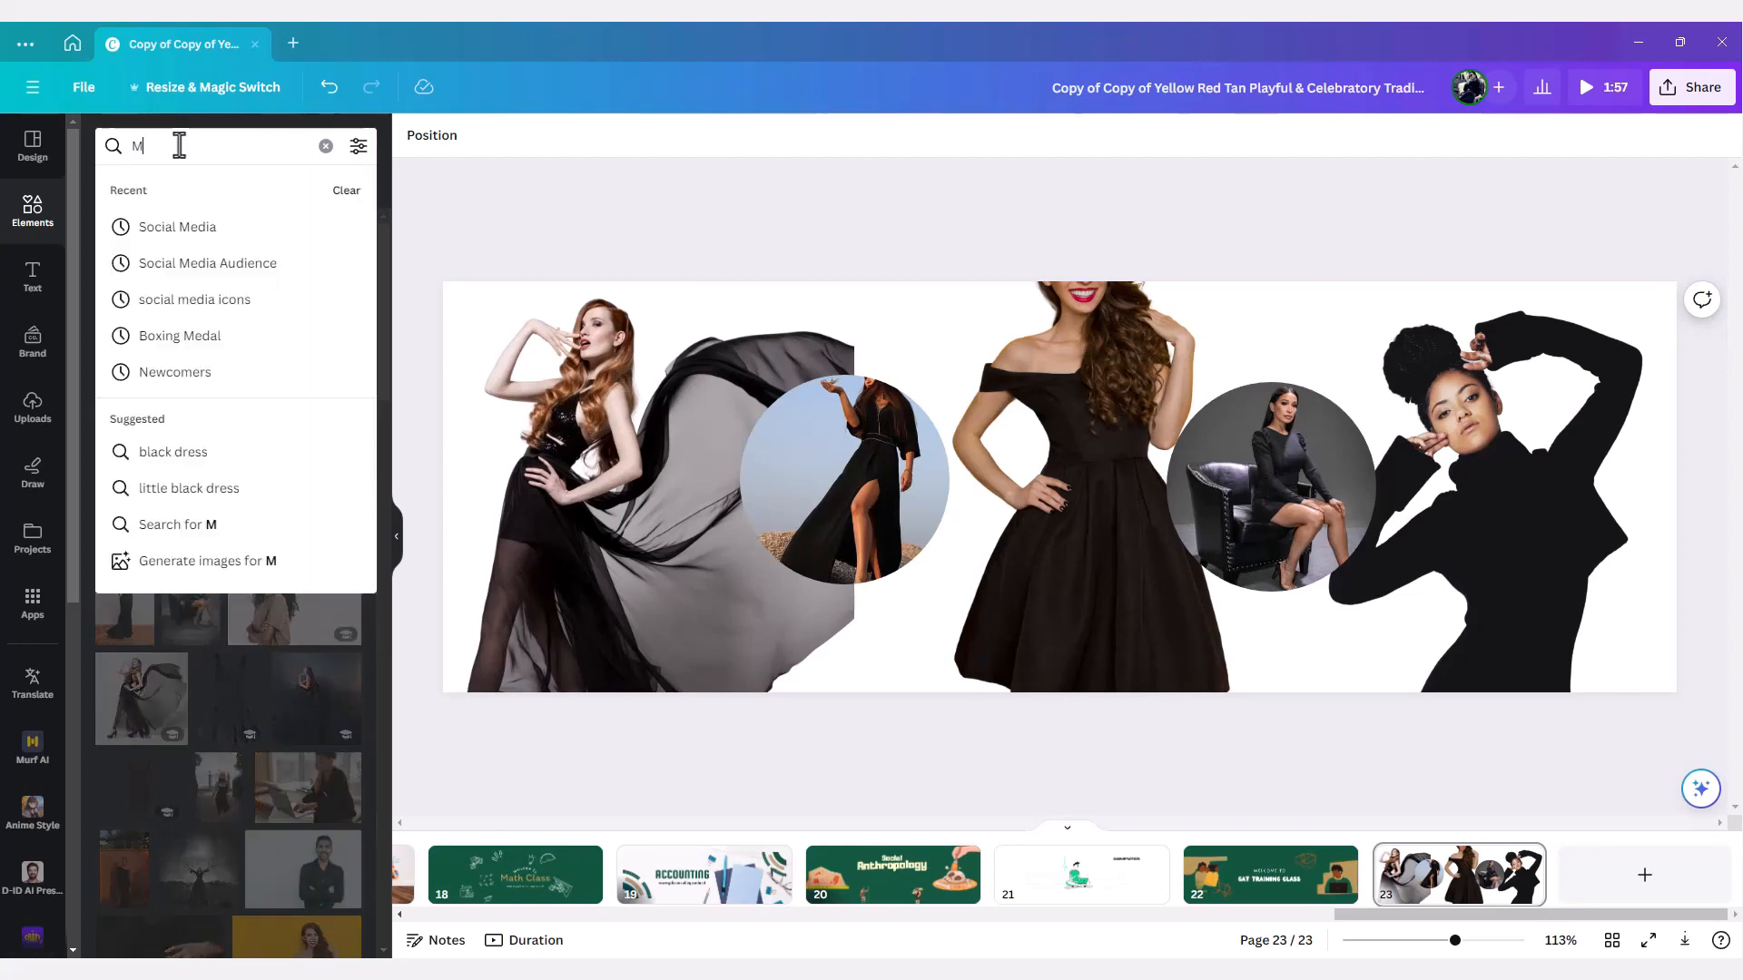
type("ption Background")
key("Return")
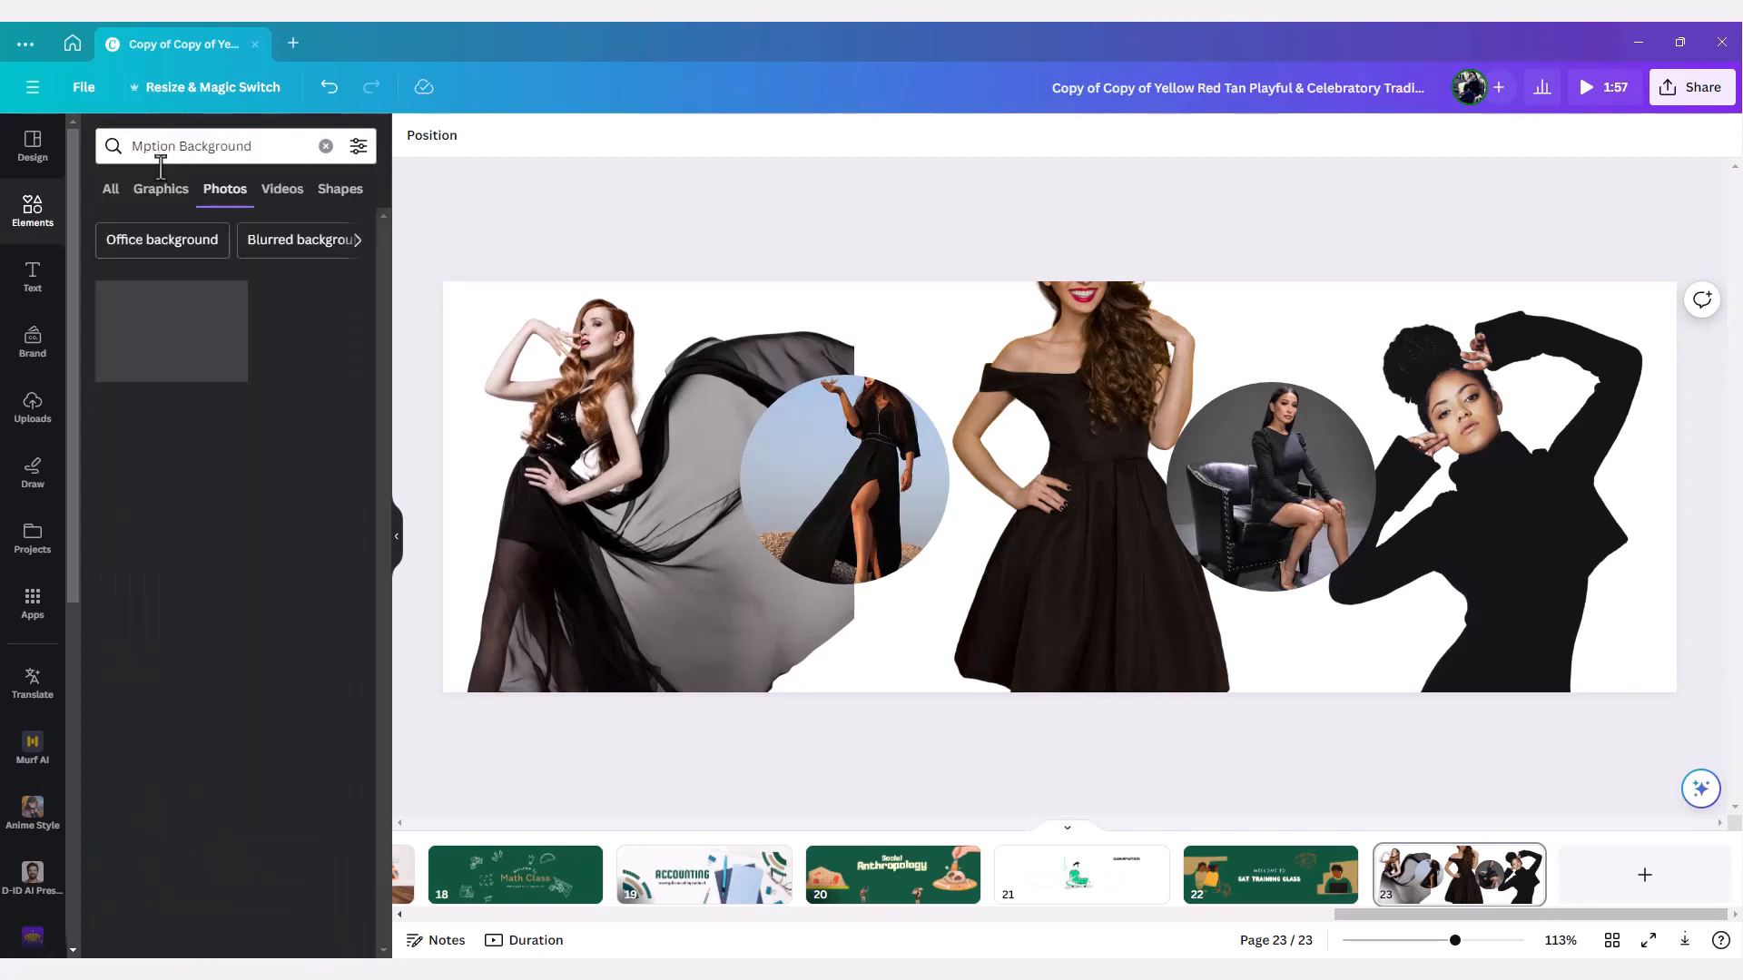
left_click(283, 193)
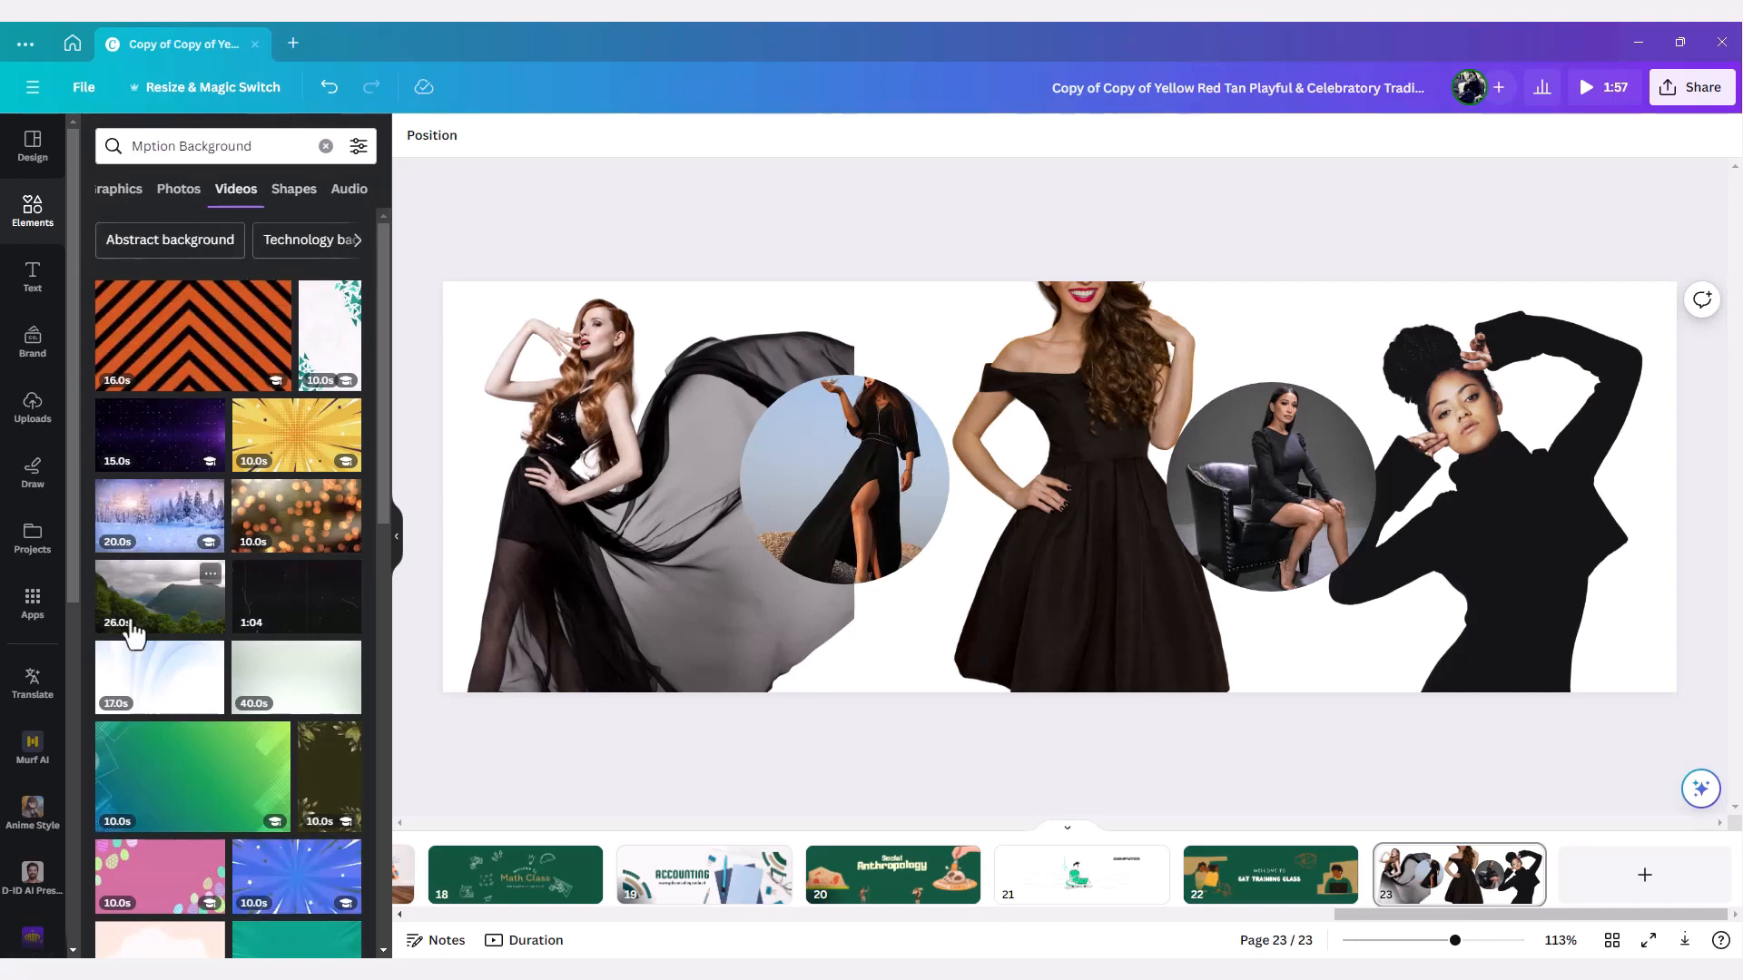
- Add the 19-second dark video with the blue light flare and flying debris to the banner page
scroll(162, 676, "down", 2)
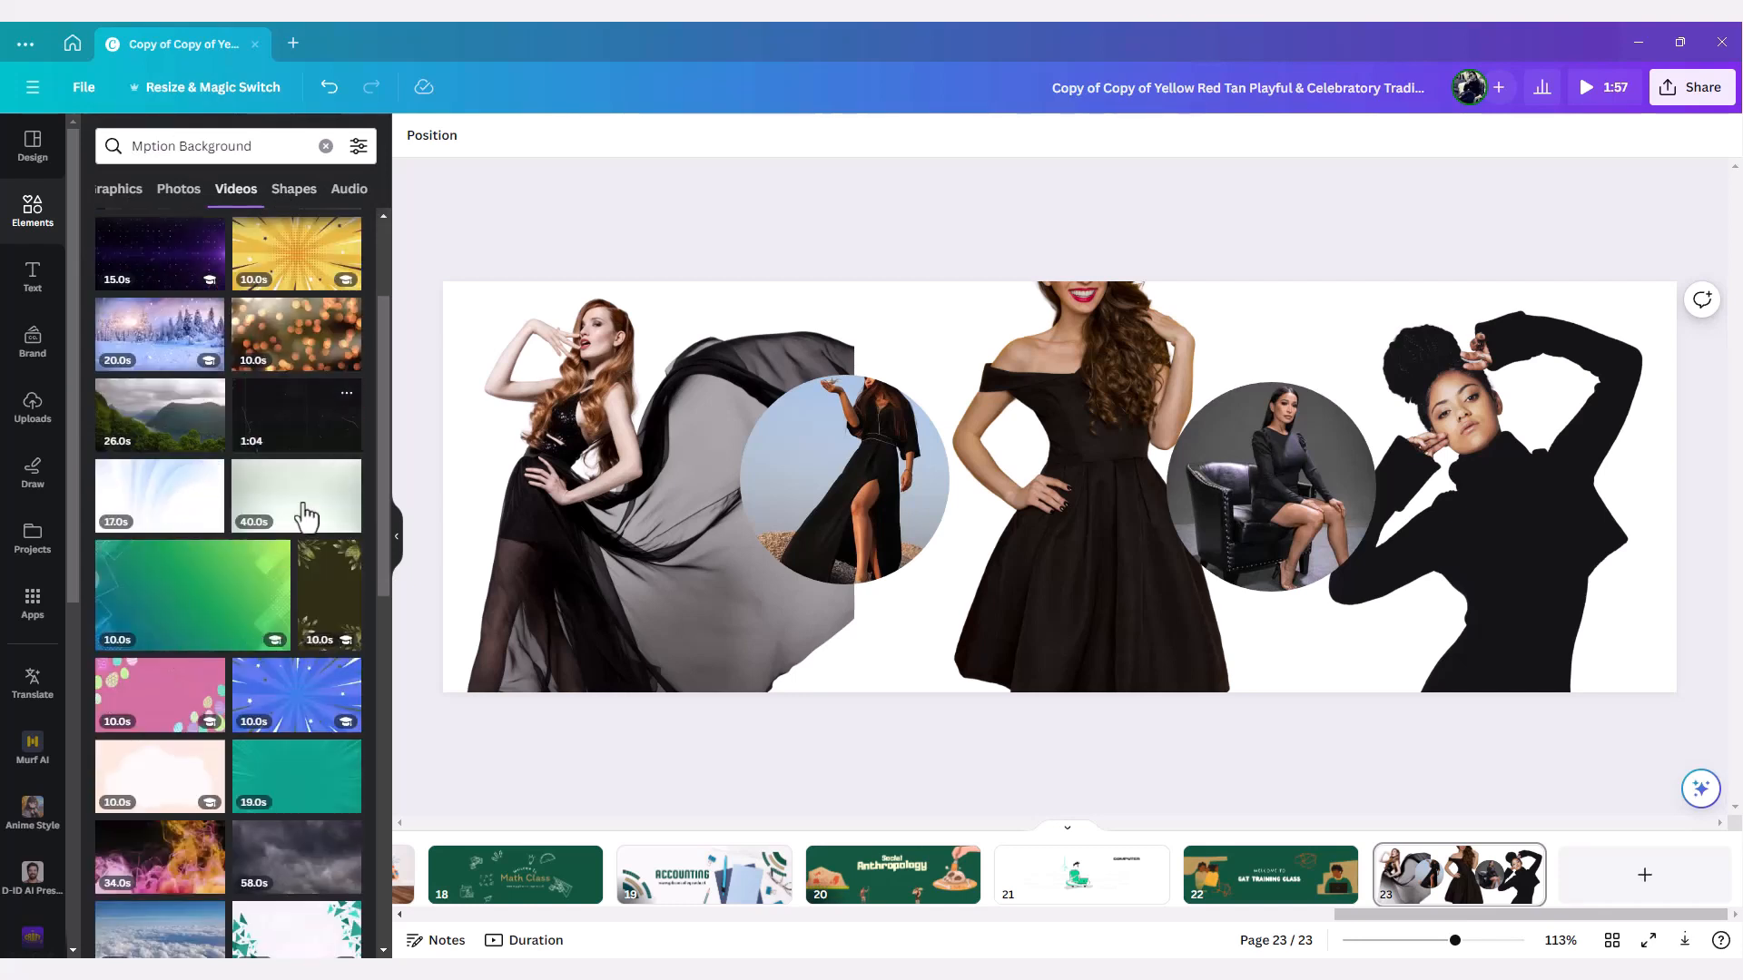
scroll(305, 516, "down", 6)
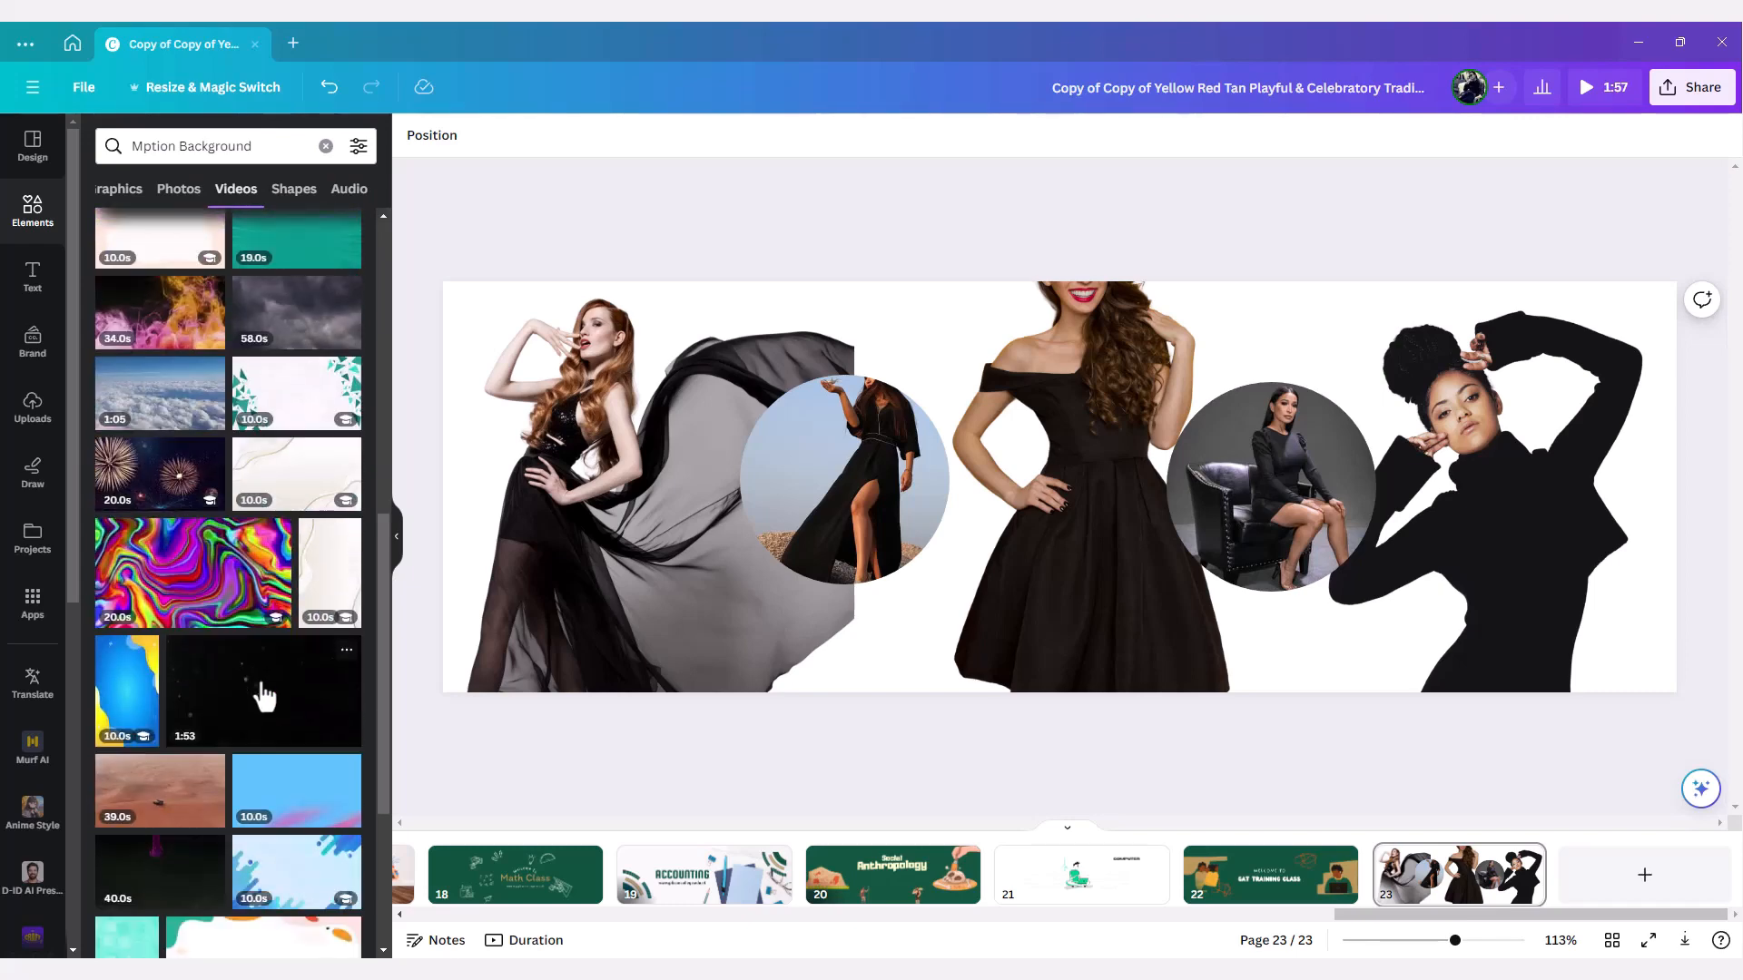
scroll(264, 697, "down", 2)
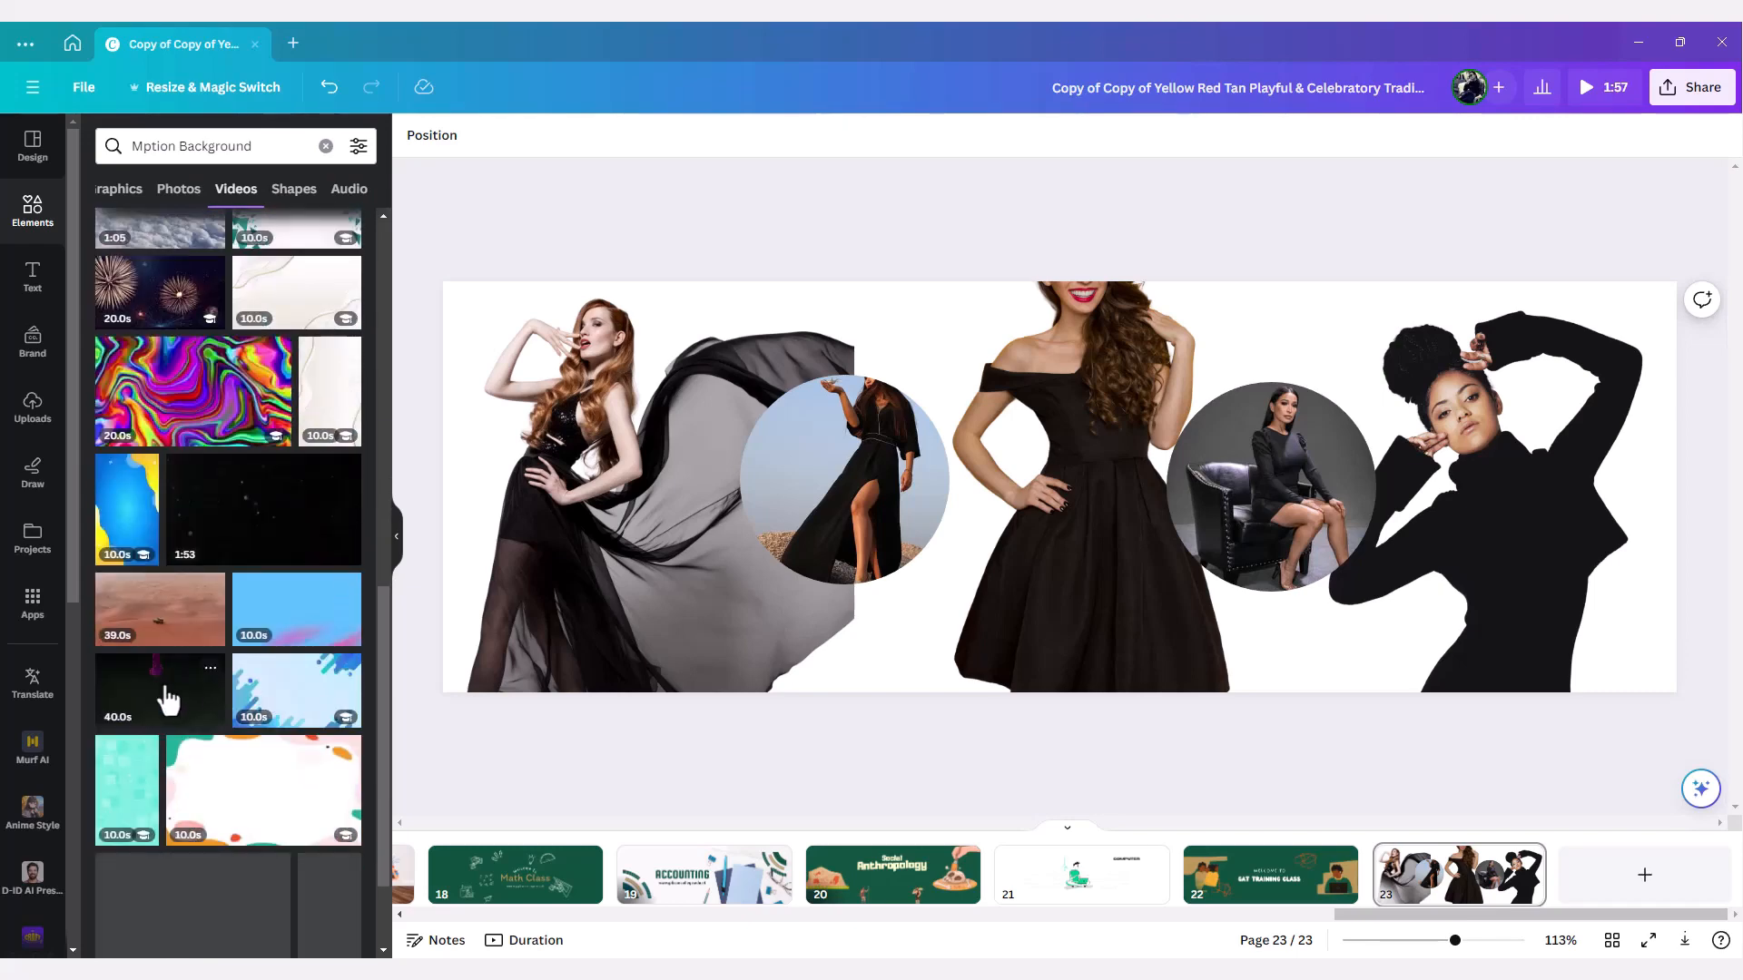
scroll(168, 699, "down", 2)
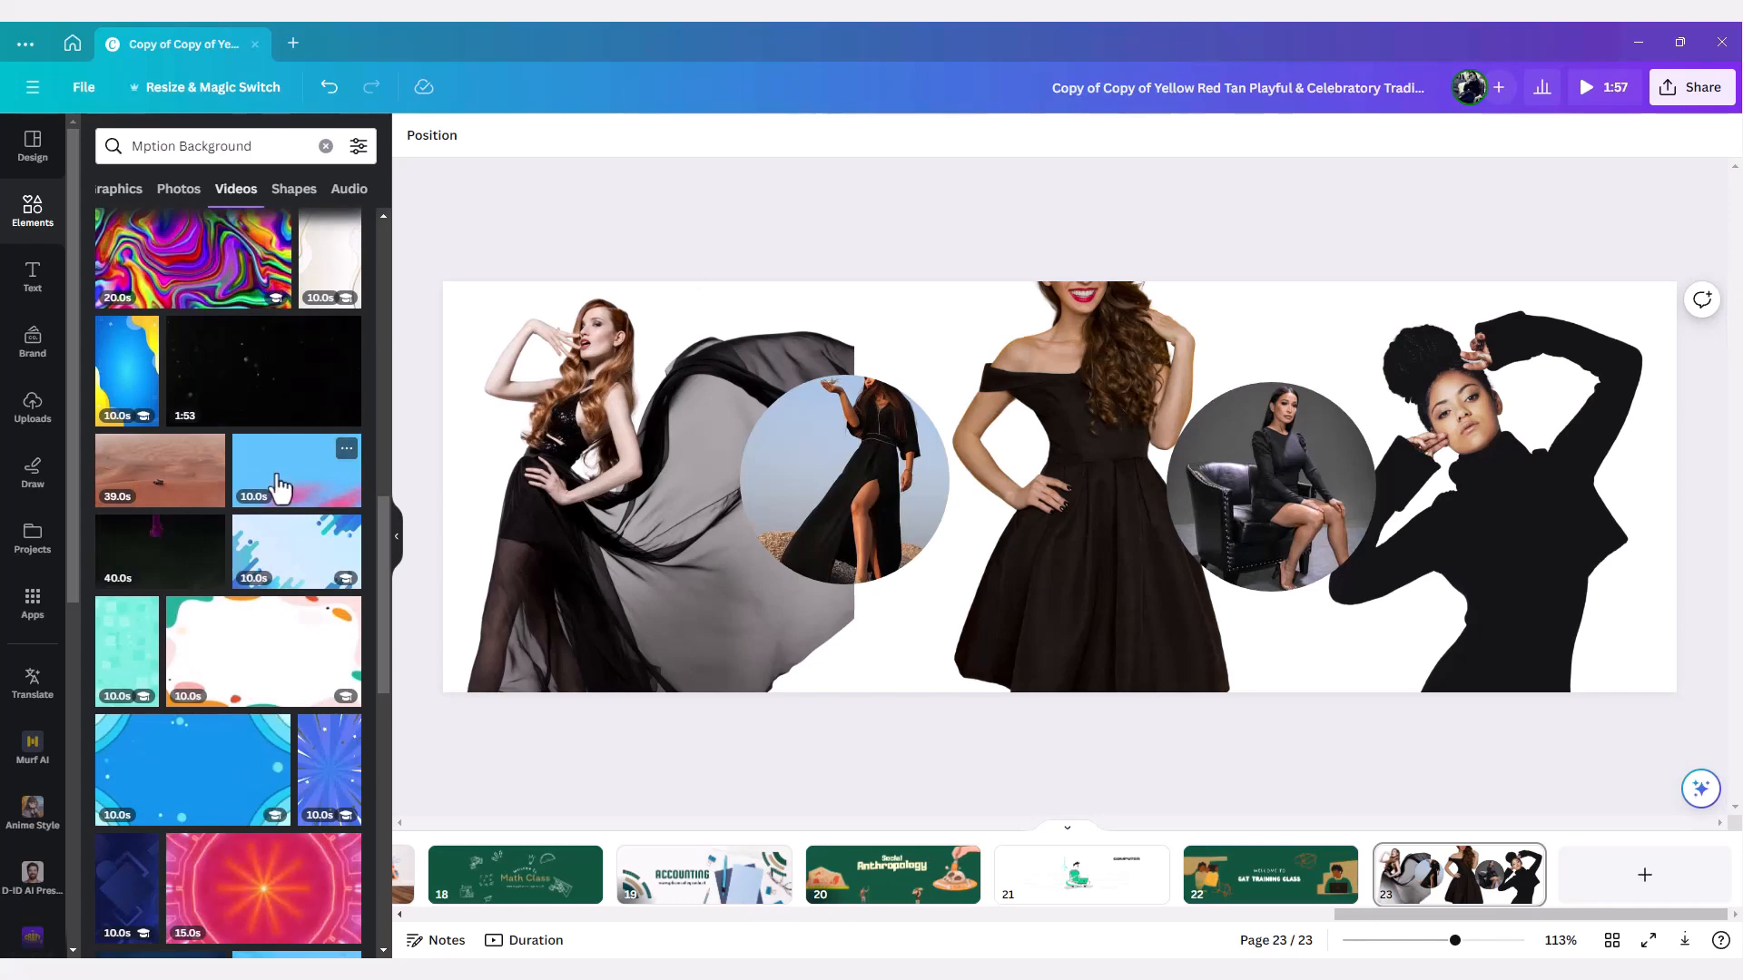
scroll(233, 701, "down", 4)
scroll(273, 737, "down", 3)
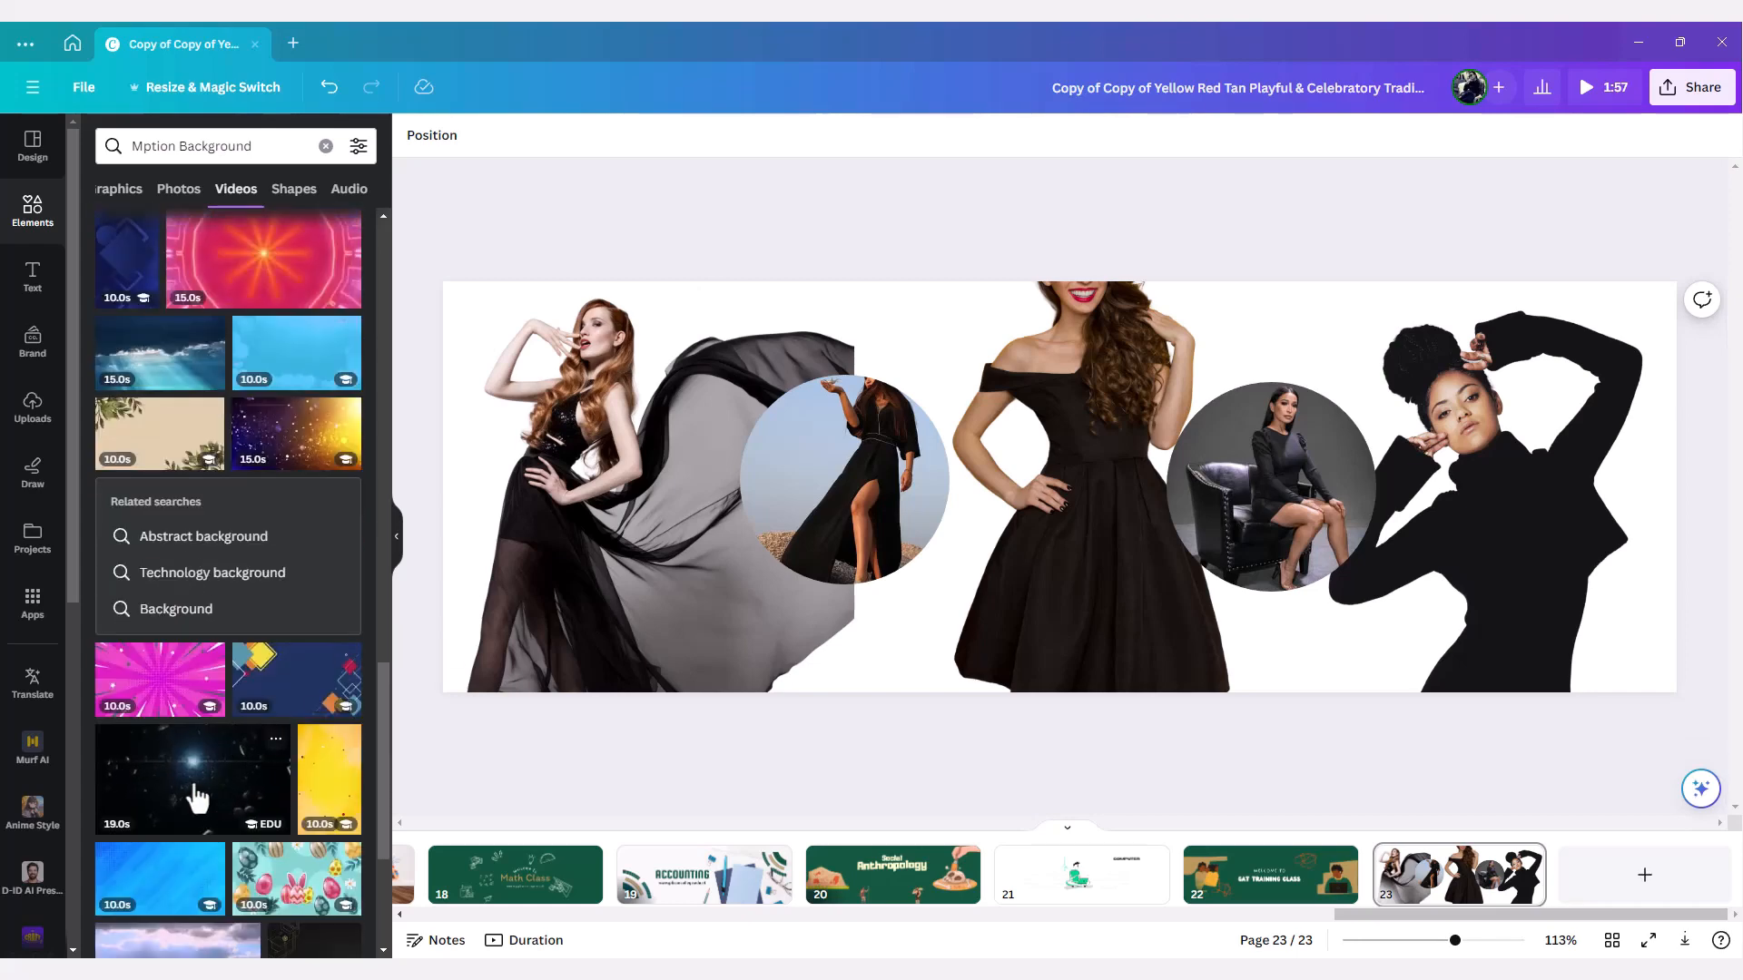
left_click_drag(551, 714, 903, 620)
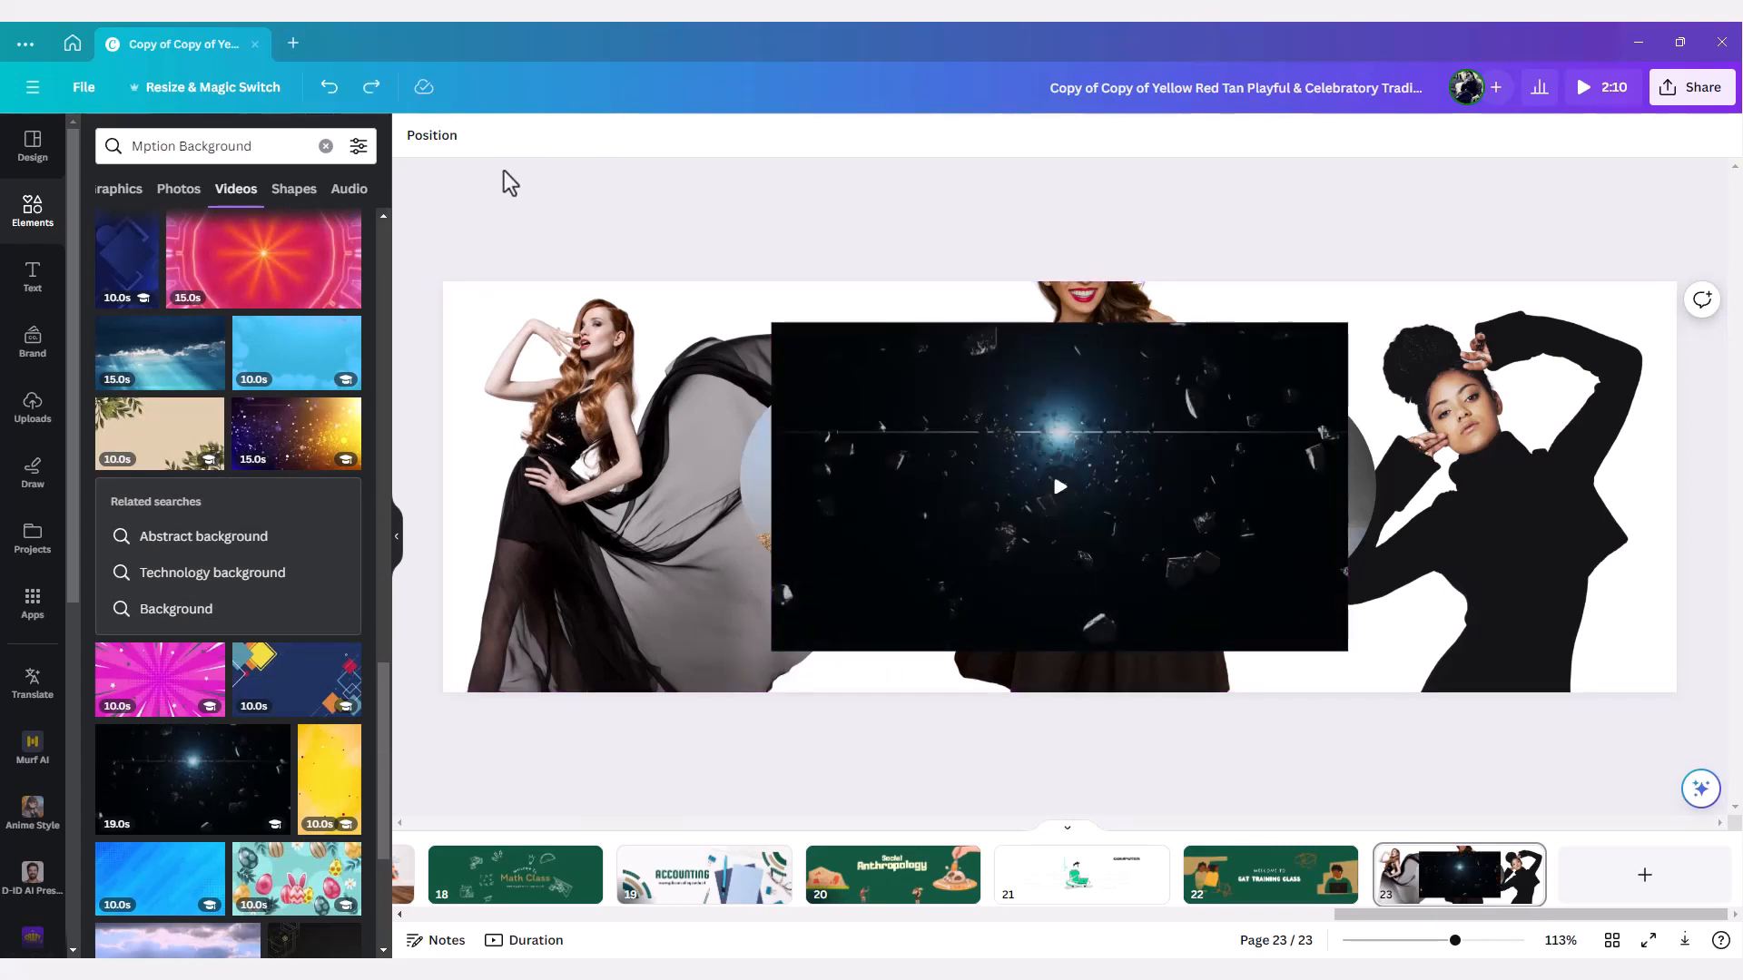
- Move the dark video layer behind the photo grid and enlarge it to cover the whole banner
left_click(432, 136)
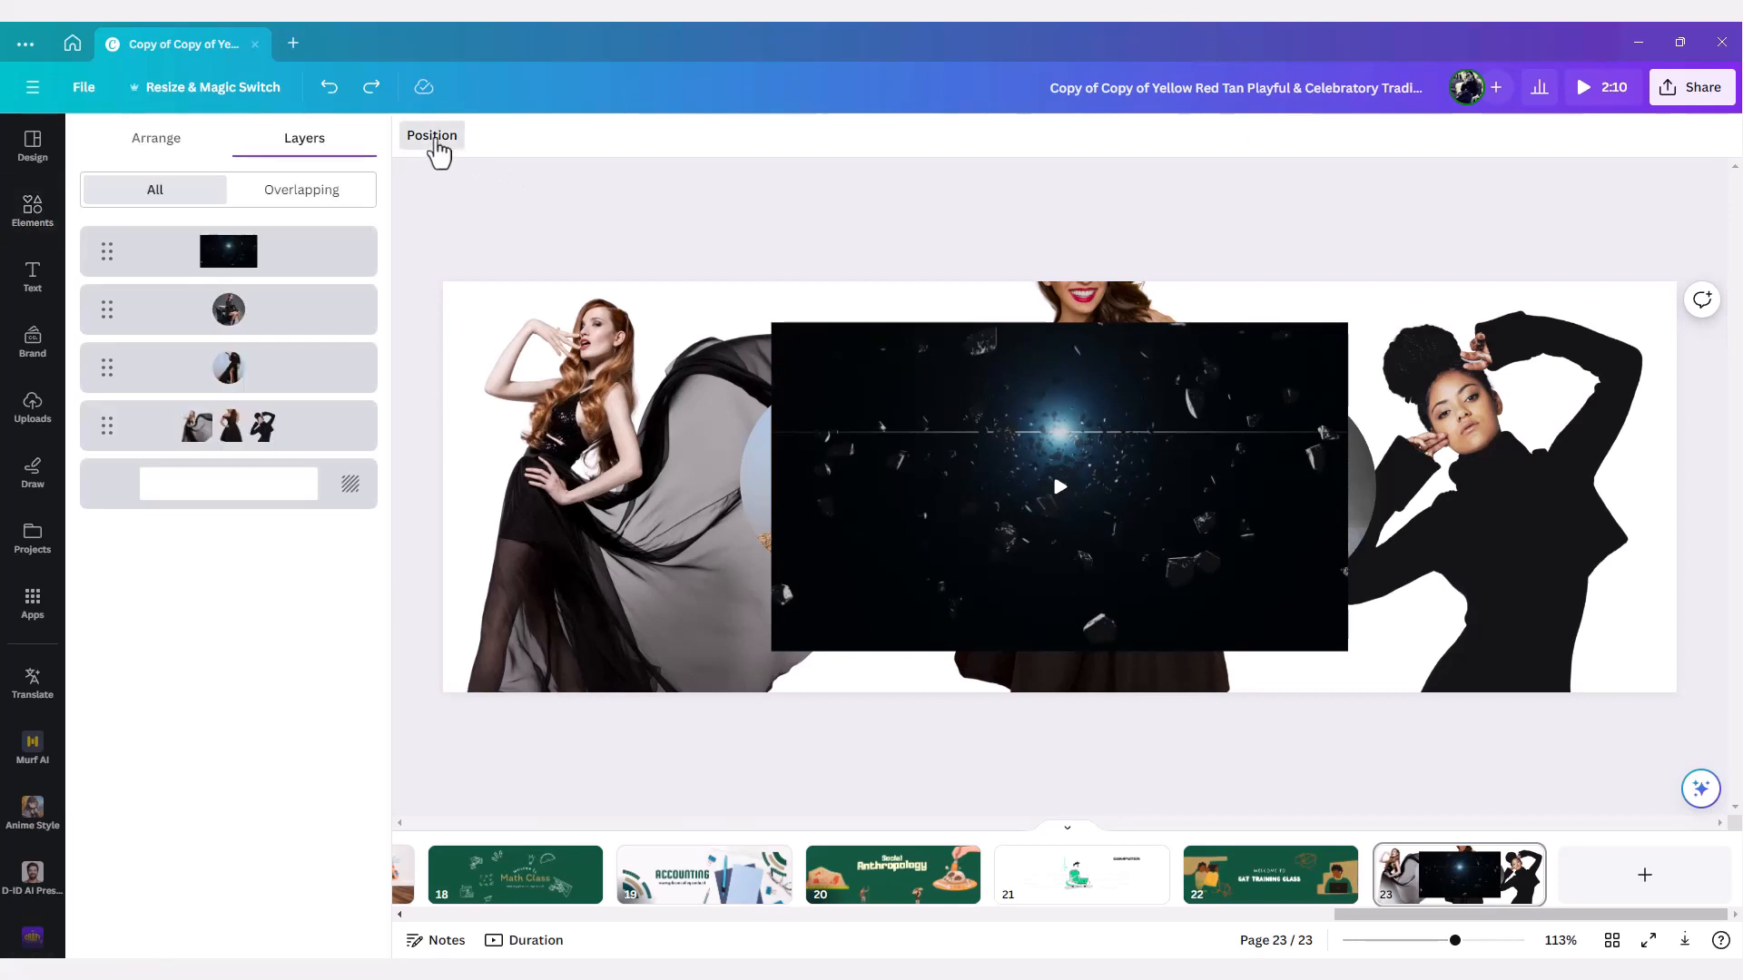
left_click_drag(249, 319, 260, 439)
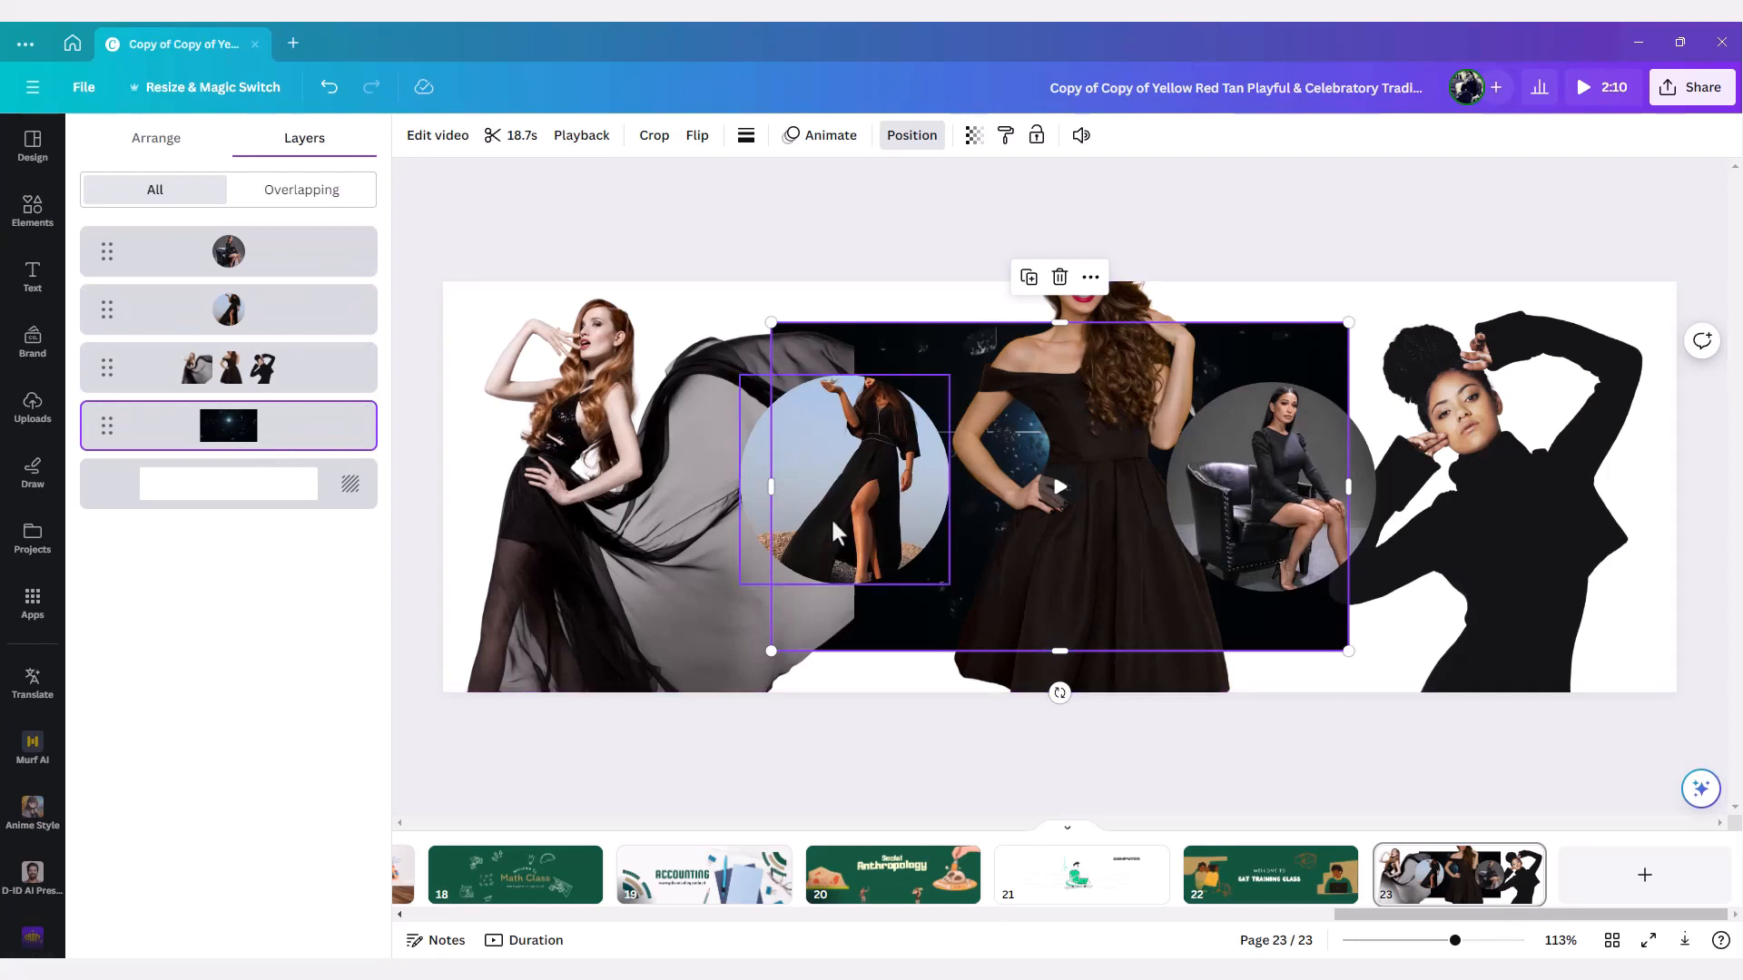
left_click_drag(771, 486, 416, 504)
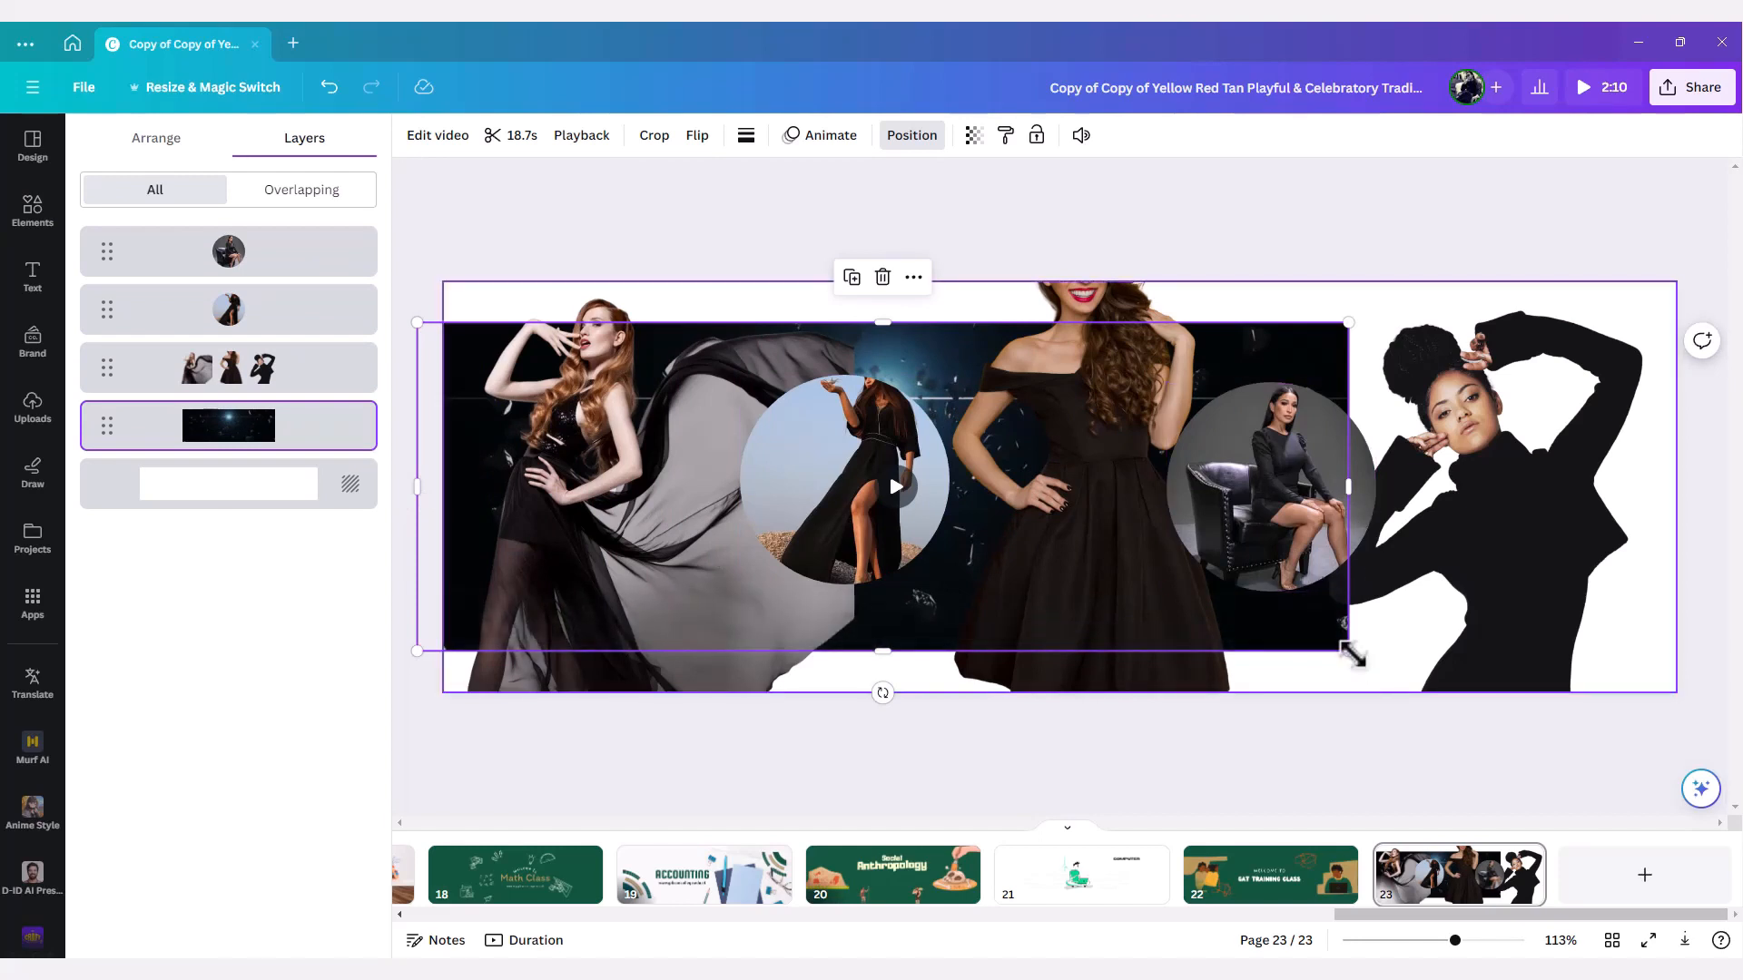
left_click_drag(1352, 651, 1646, 726)
left_click_drag(1635, 323, 1704, 221)
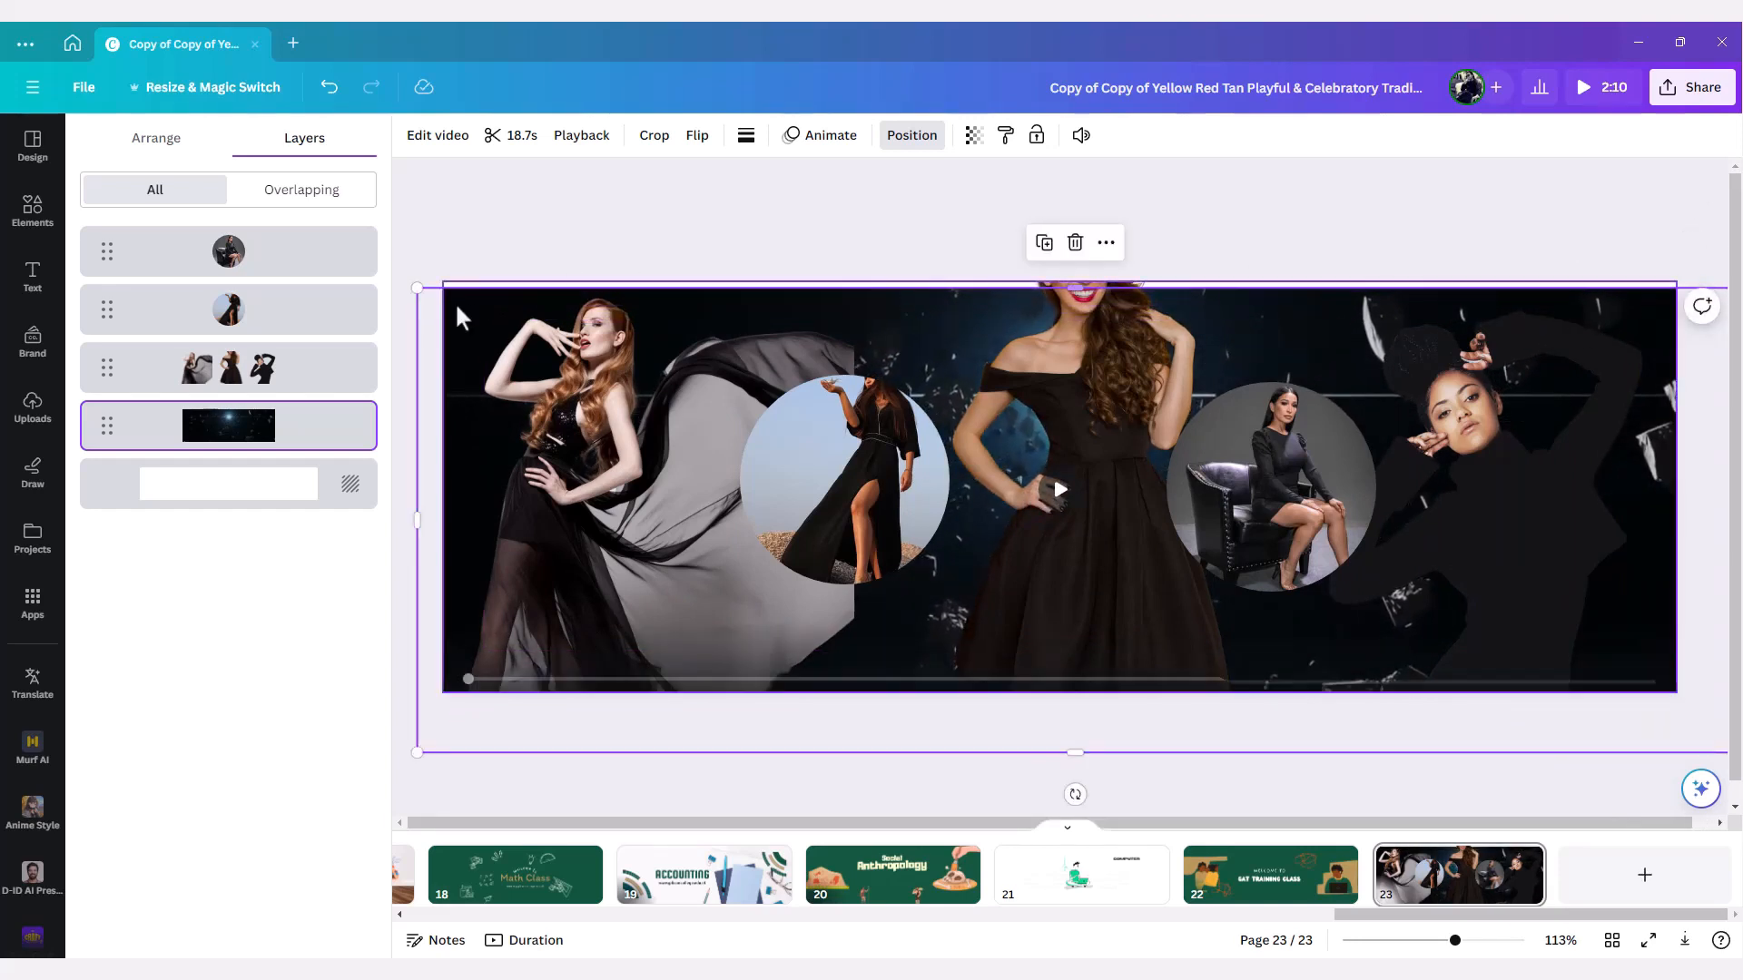
left_click_drag(417, 288, 383, 180)
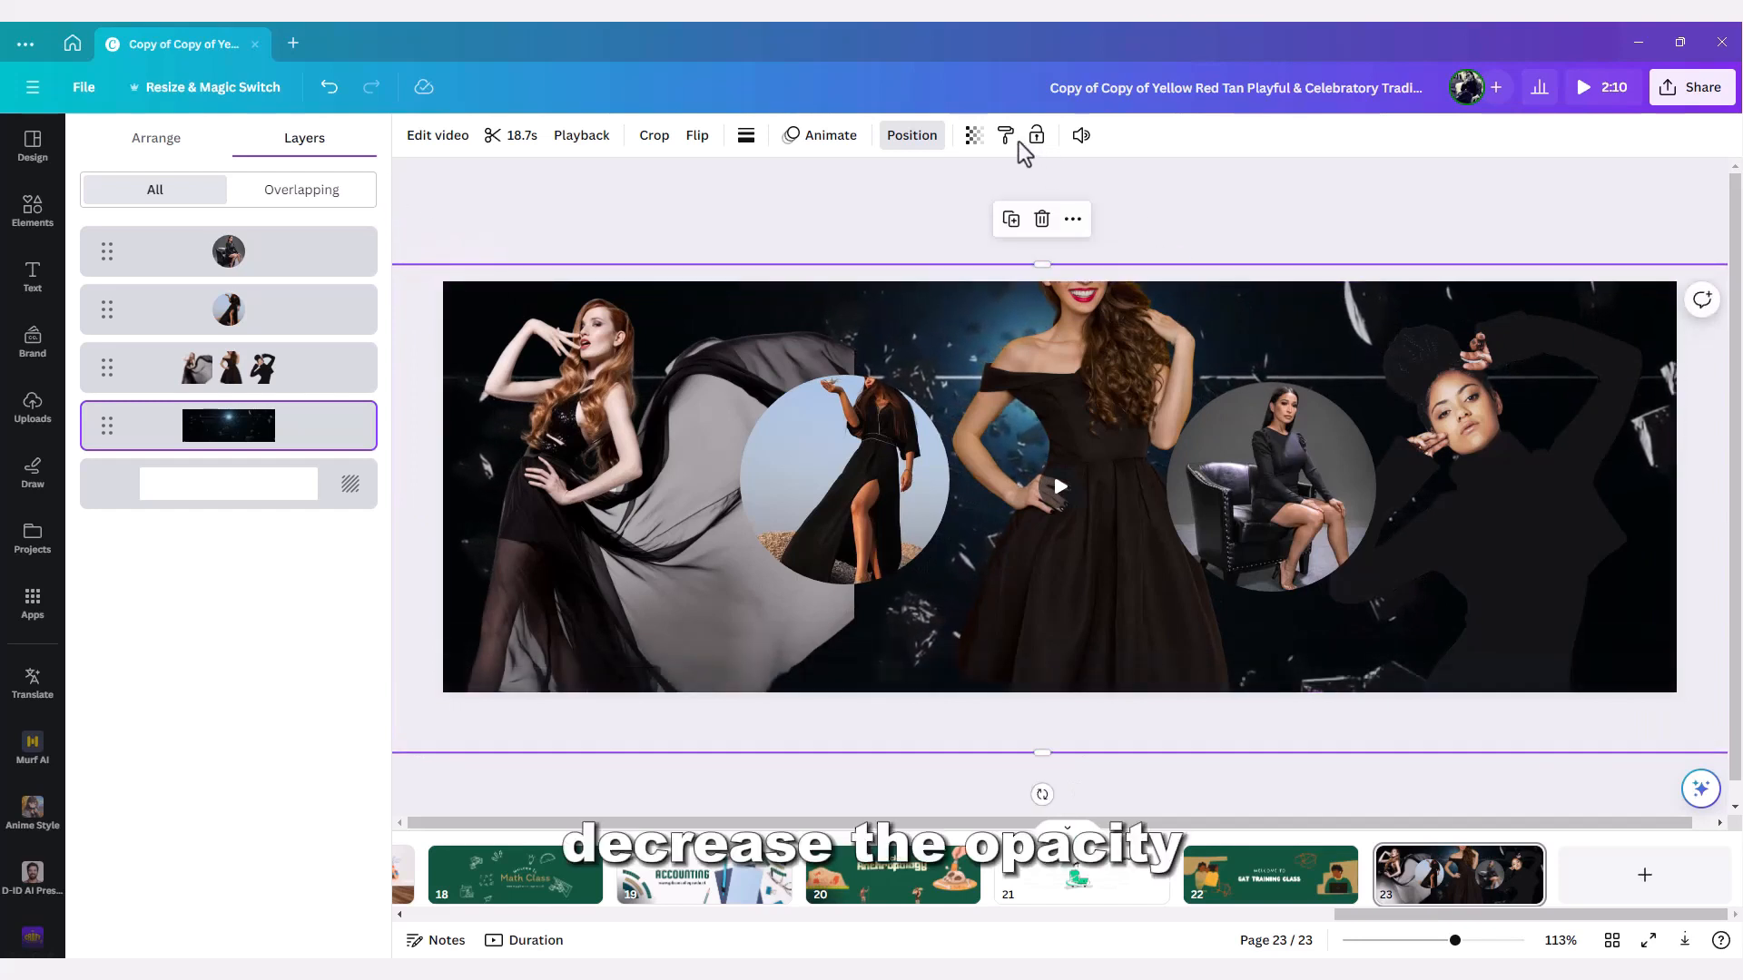
- Set the background video's transparency to 67
left_click(974, 138)
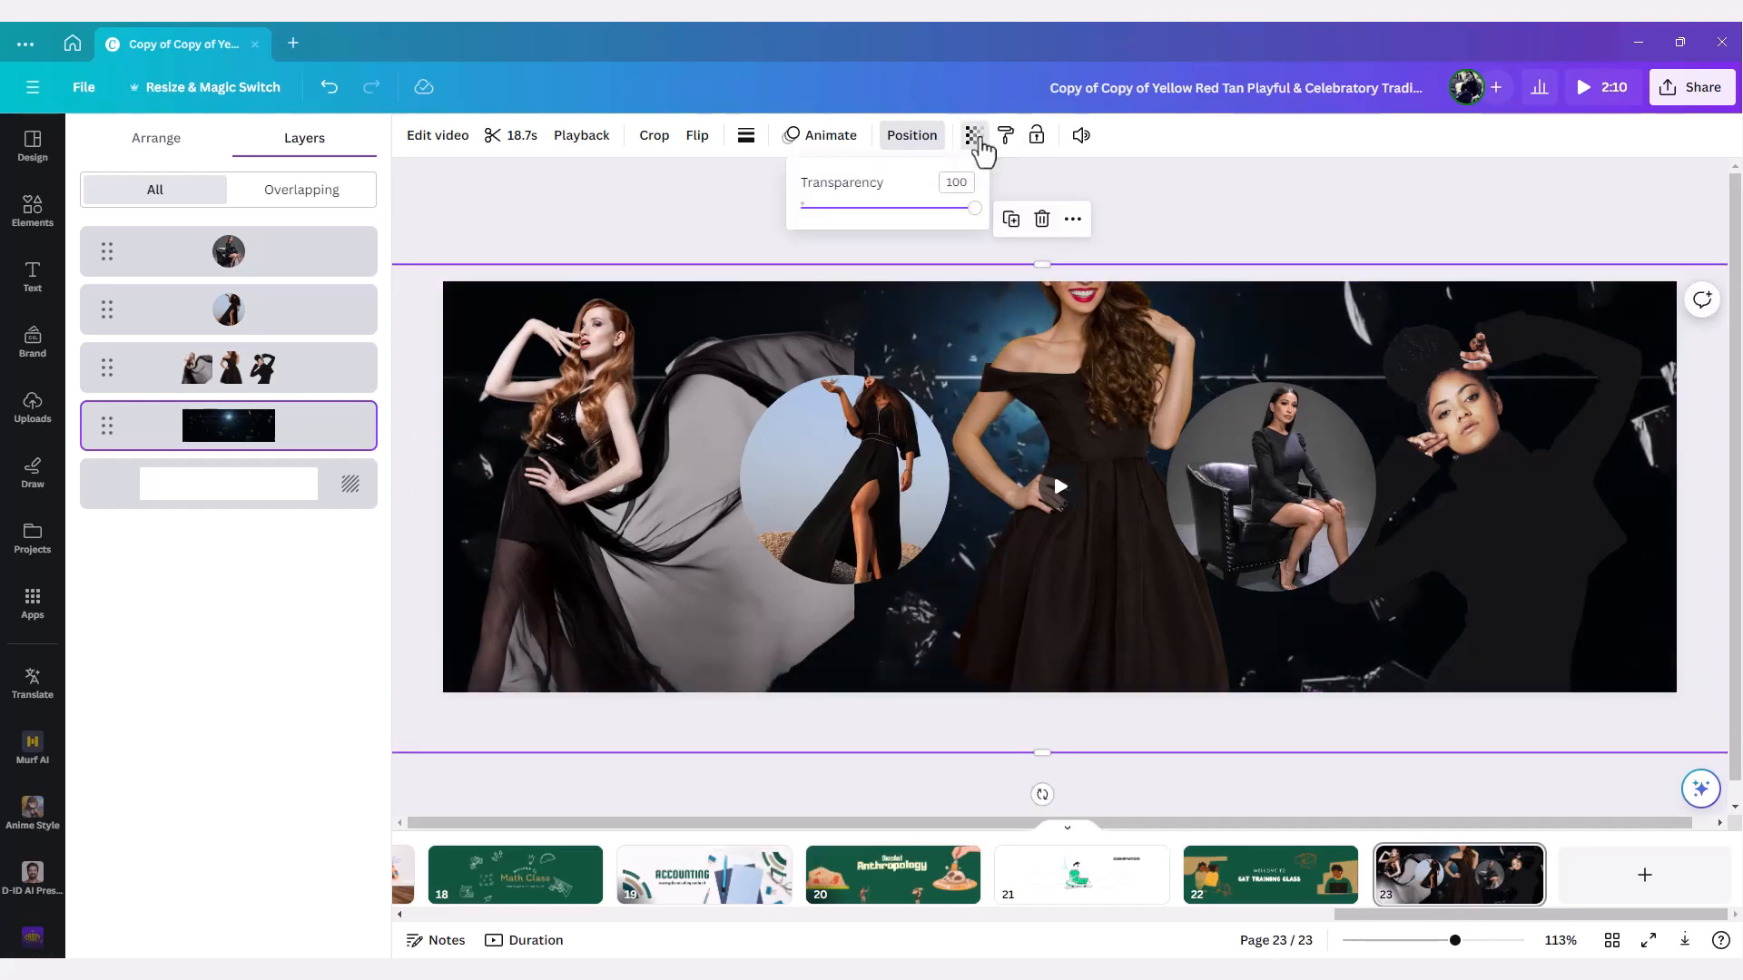
left_click_drag(974, 209, 922, 208)
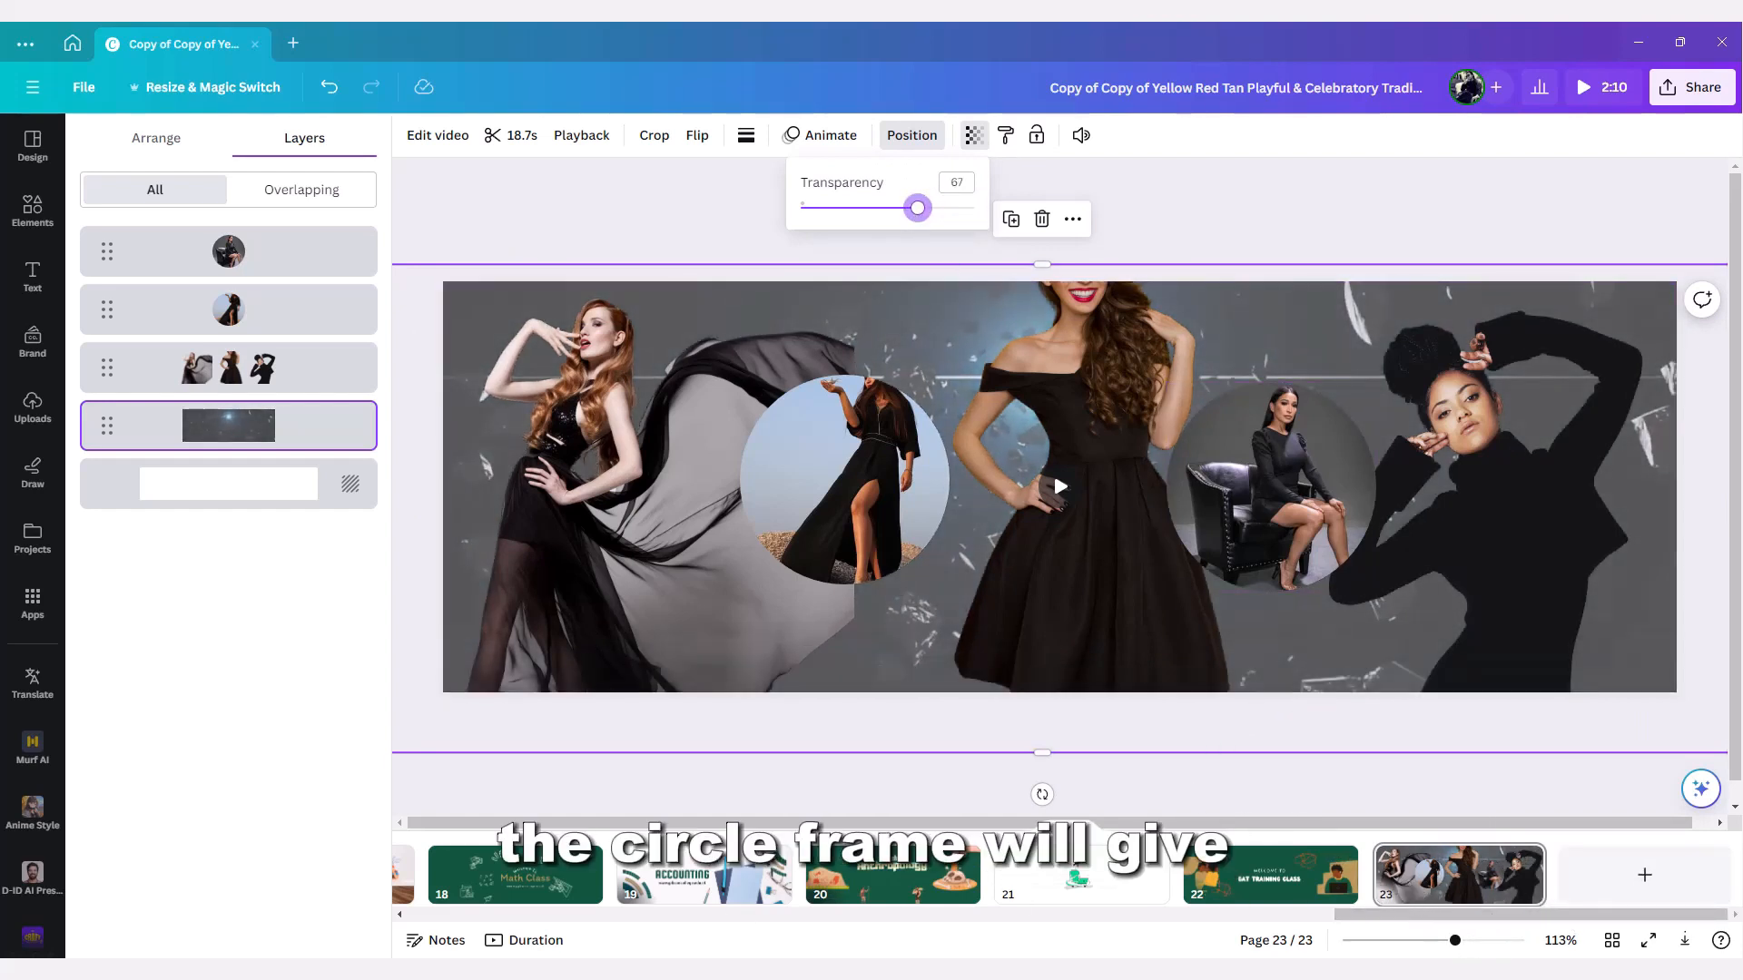
left_click(1410, 878)
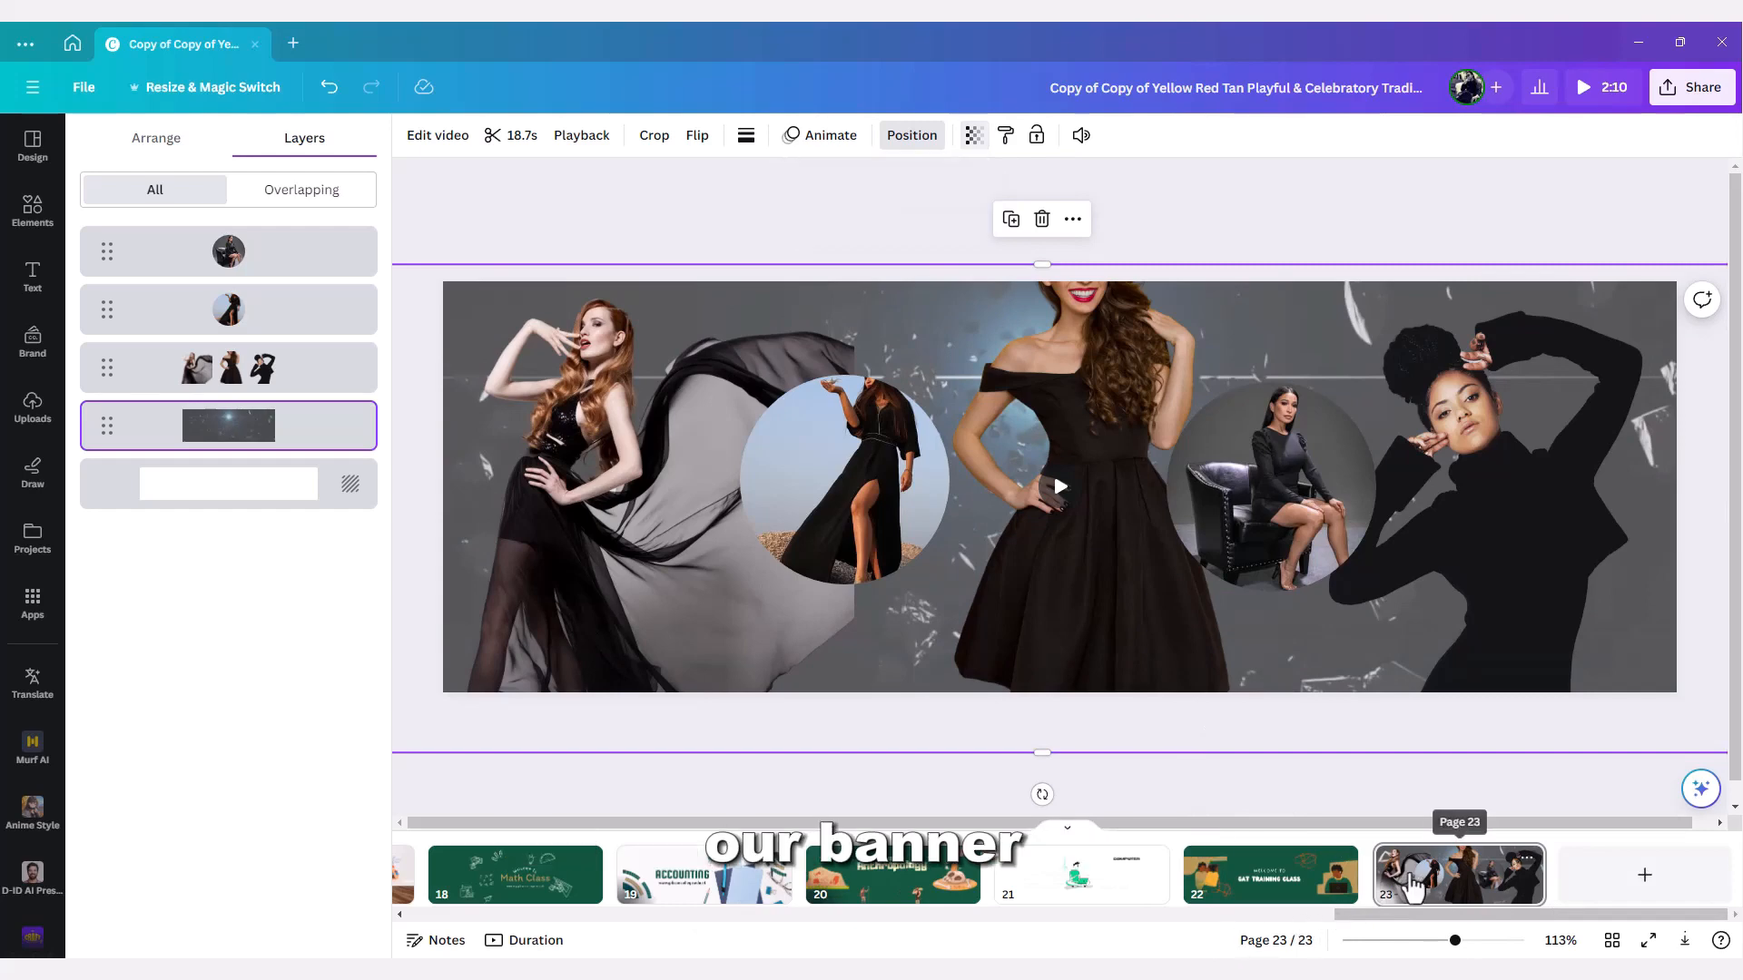
- Apply the Breathe photo animation to the left circle's photo
left_click(864, 528)
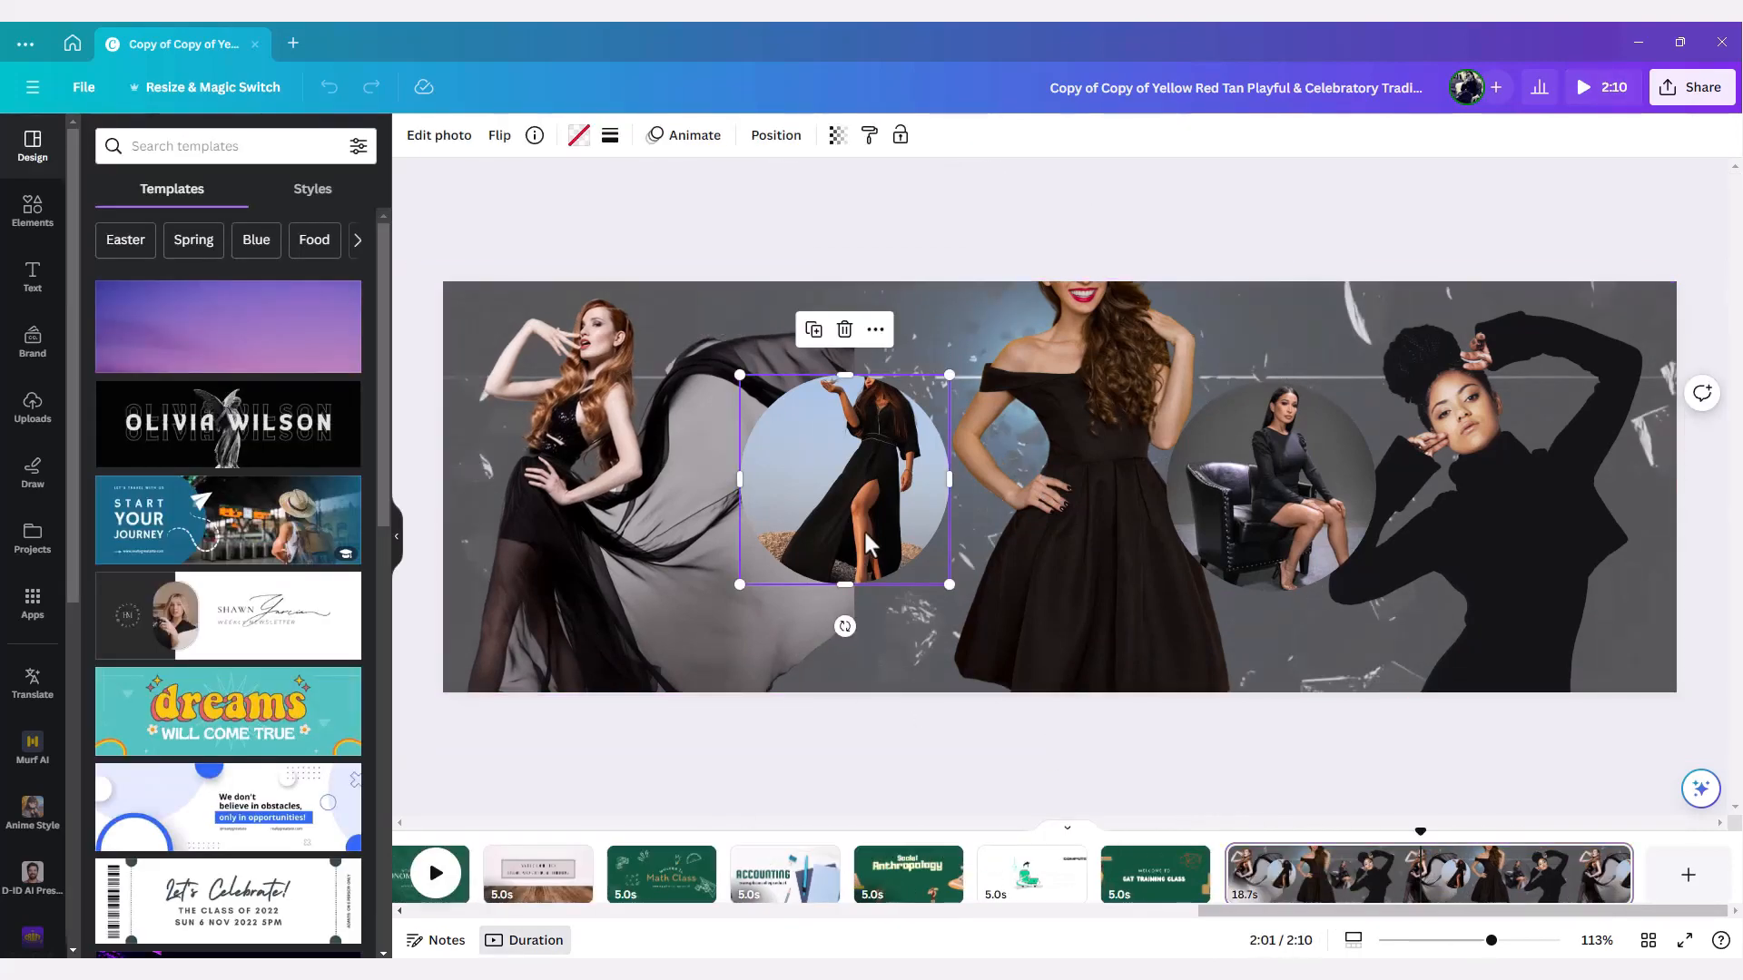
left_click(693, 136)
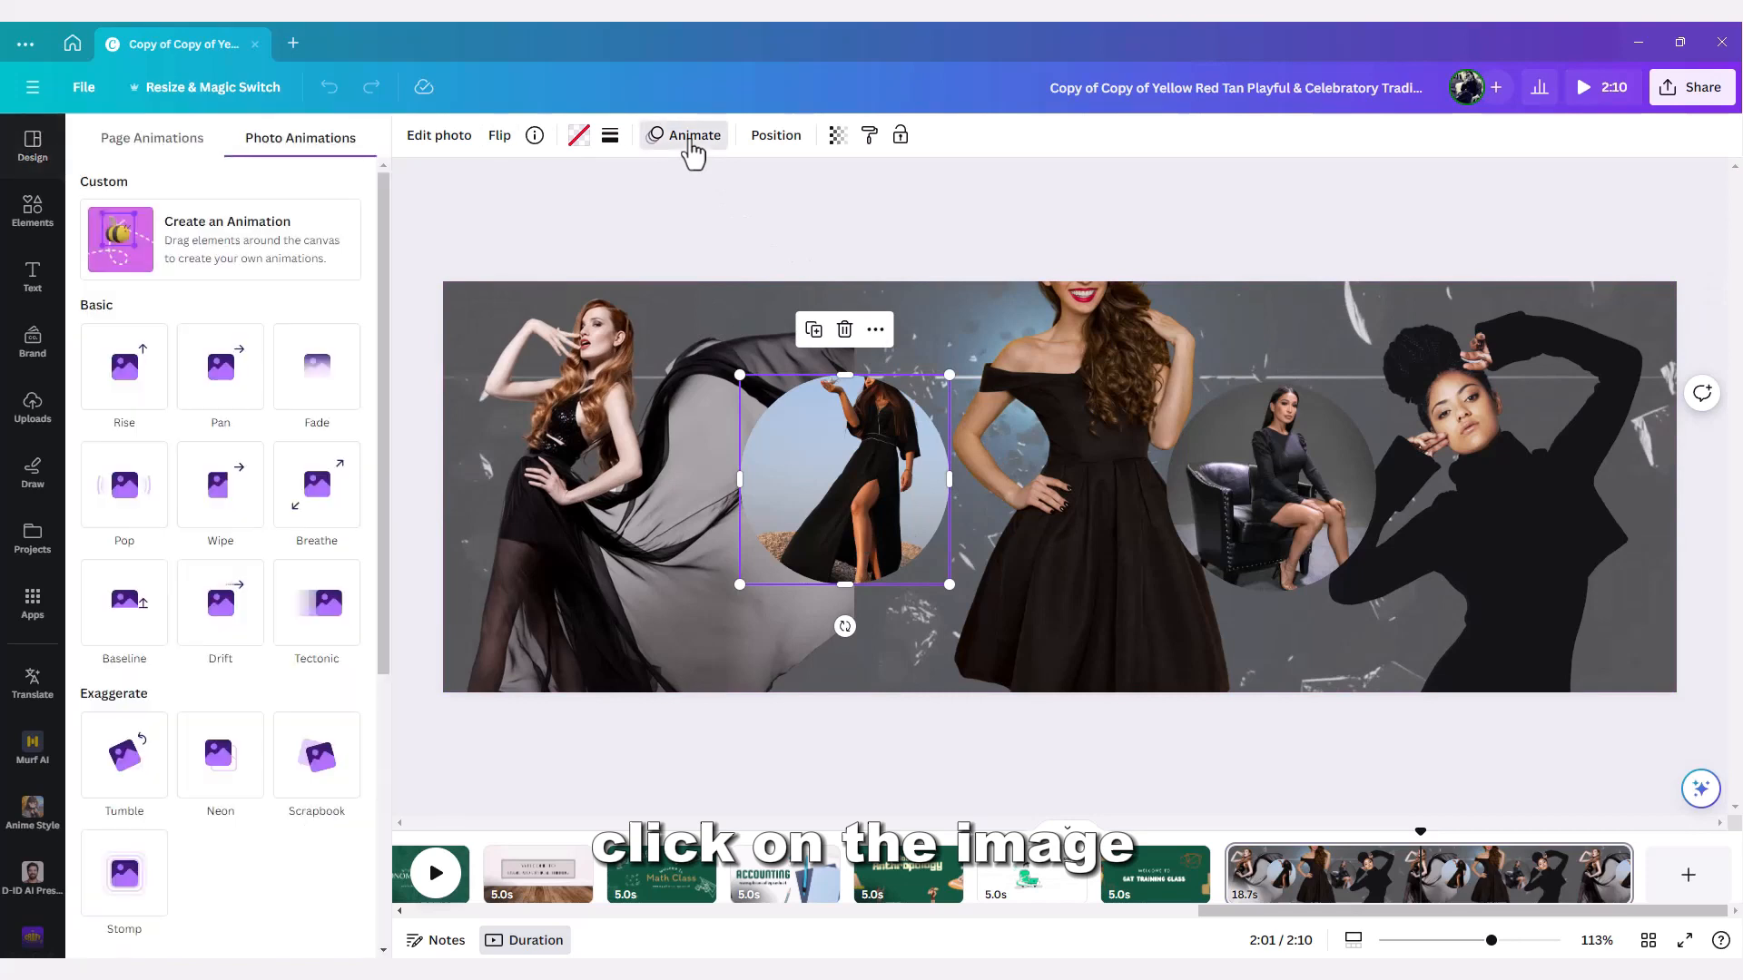
left_click(313, 495)
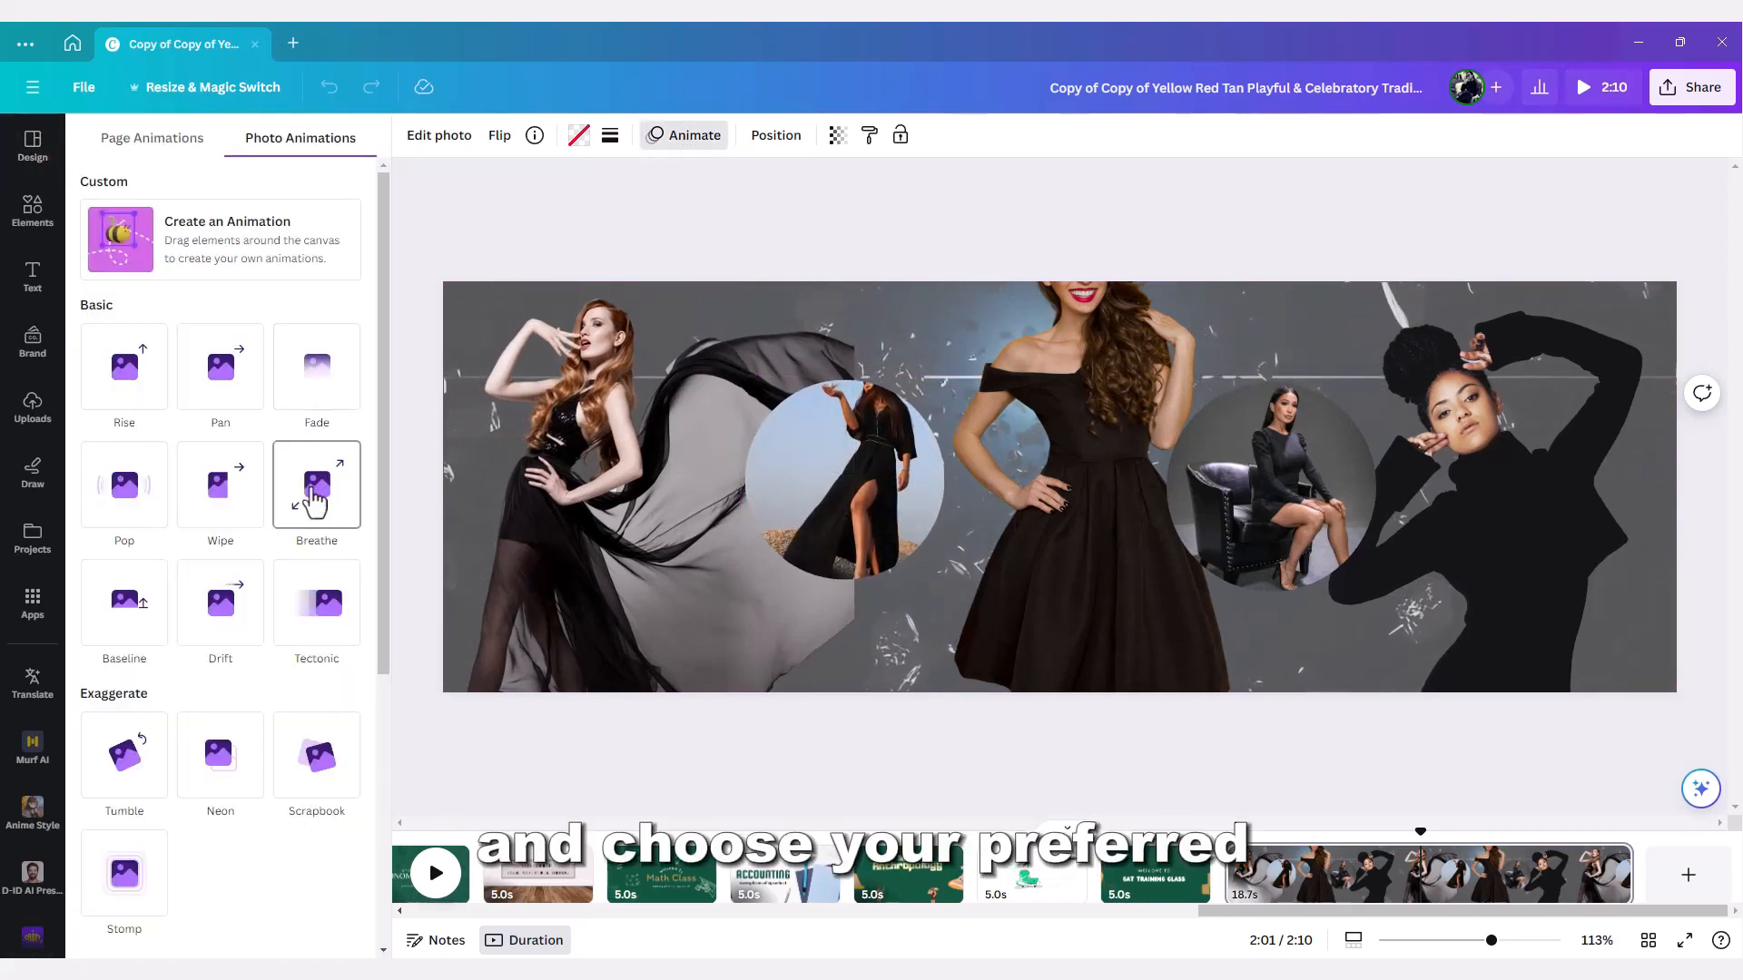
left_click(311, 498)
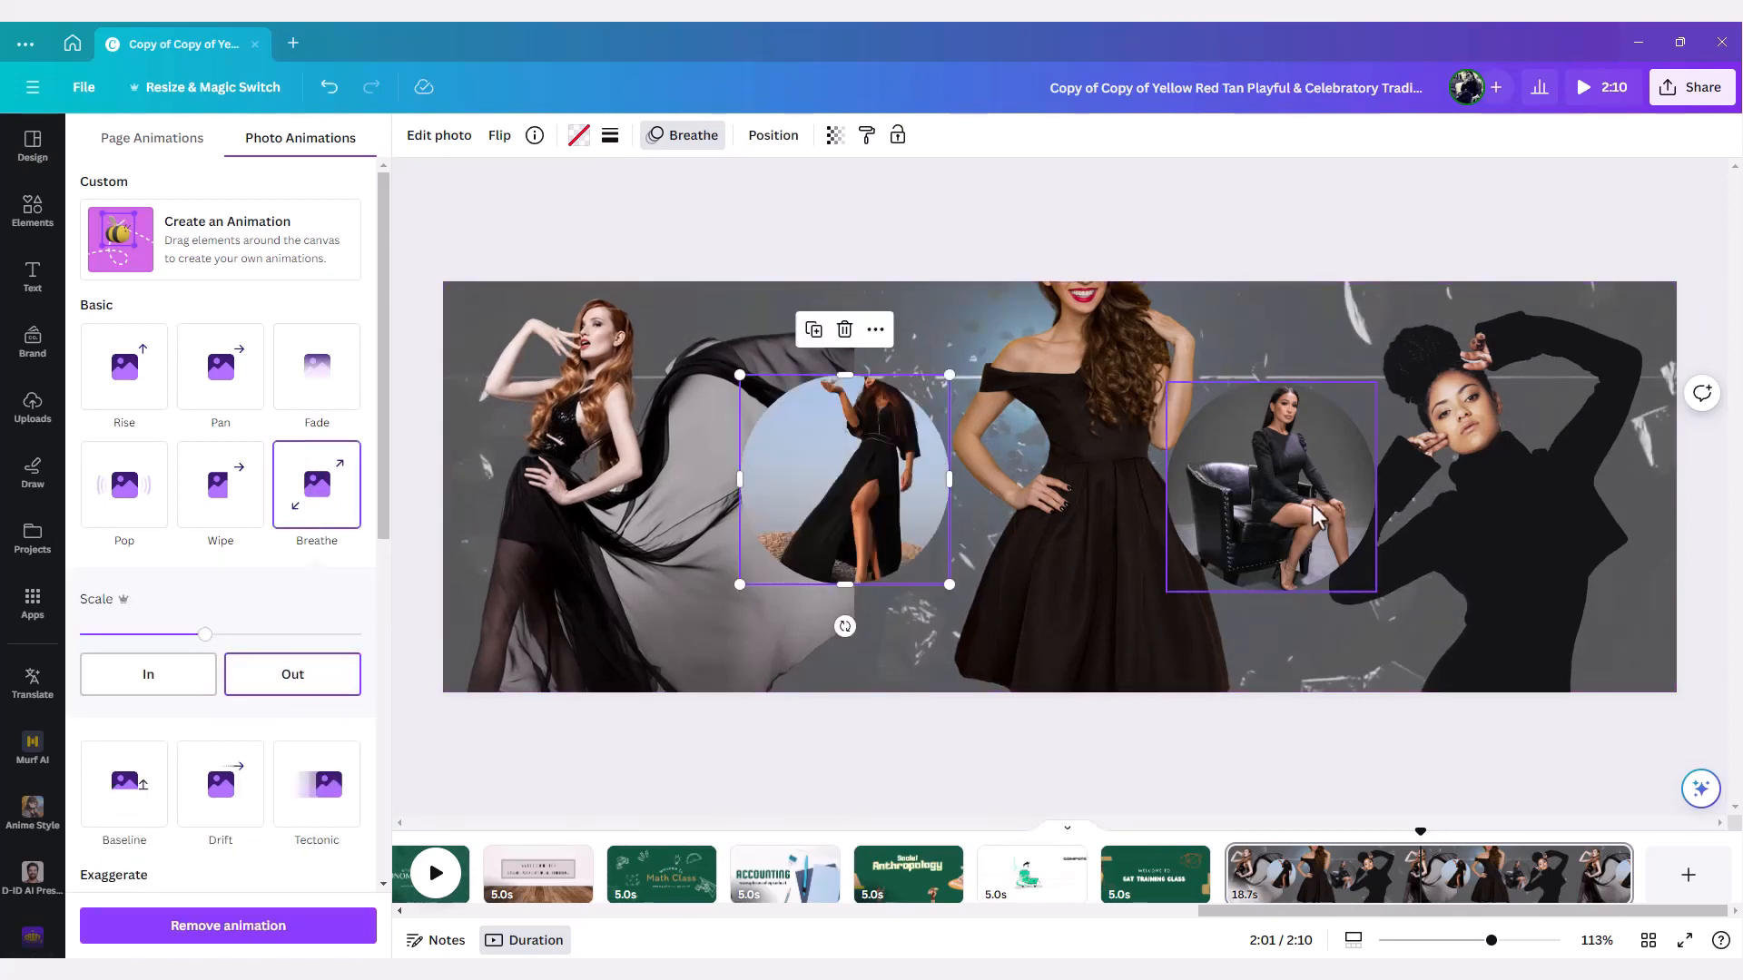
- Apply the Breathe photo animation to the right circle's photo of the seated woman
left_click(1271, 486)
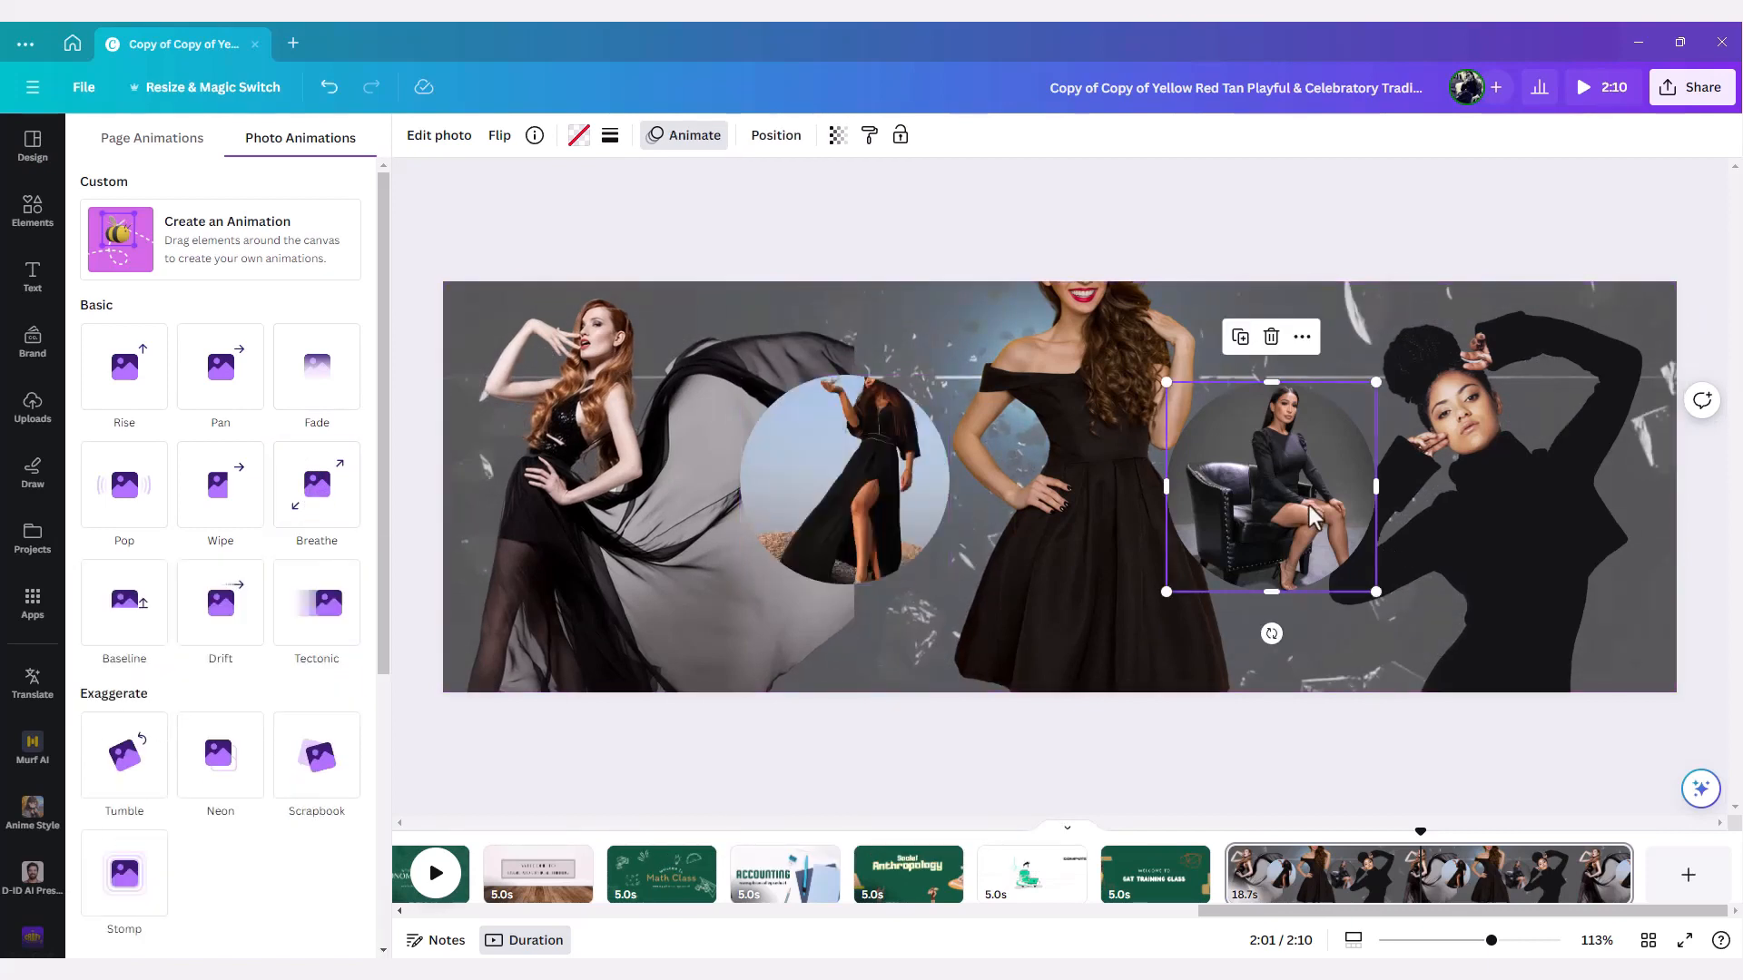
left_click(314, 499)
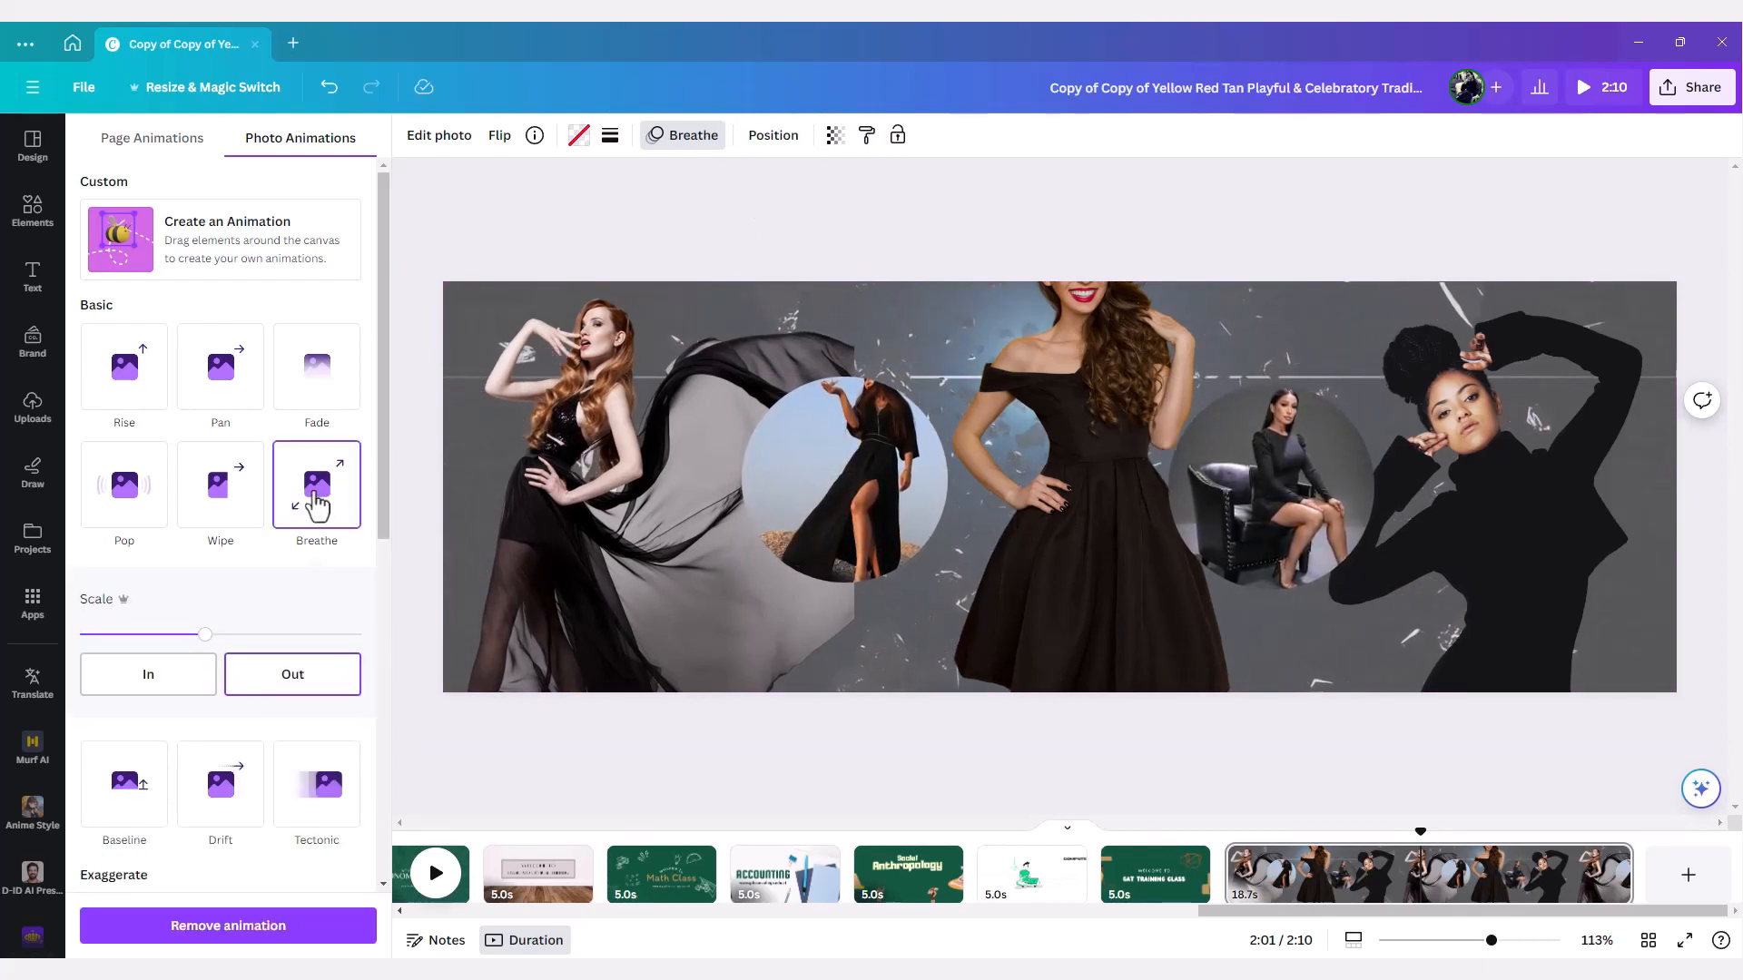
left_click(845, 602)
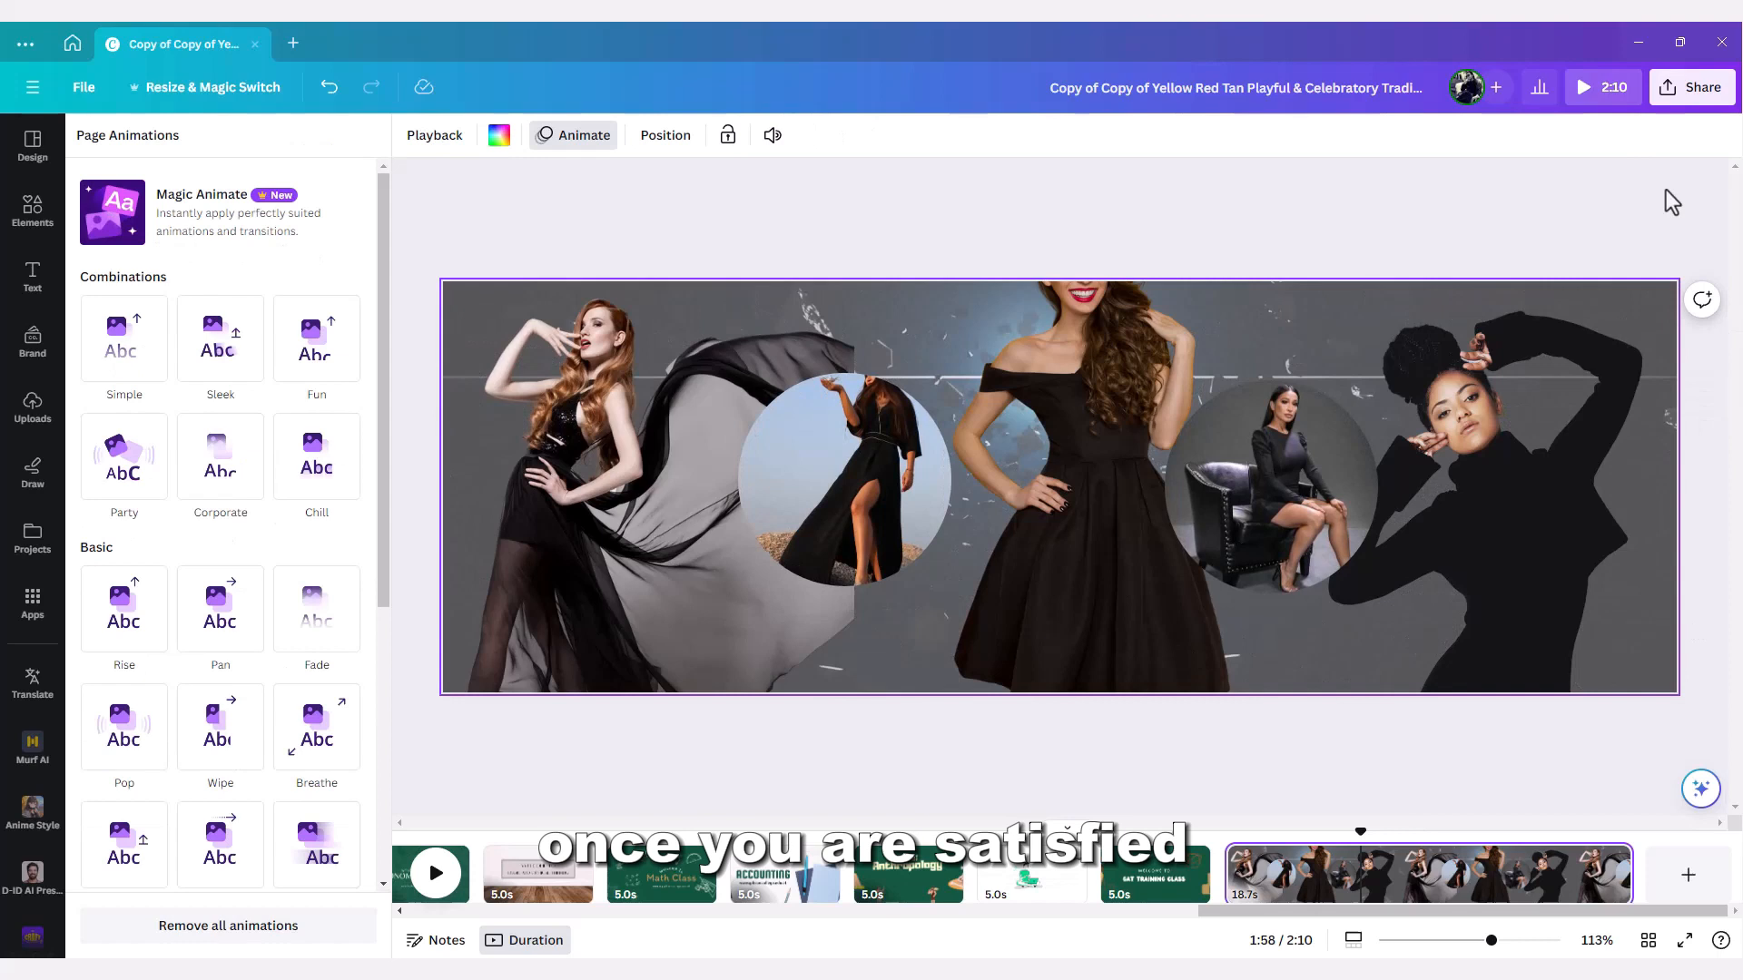
- Download only the current page 23 as a GIF at size 0.8 and save it as Background.gif
left_click(1704, 90)
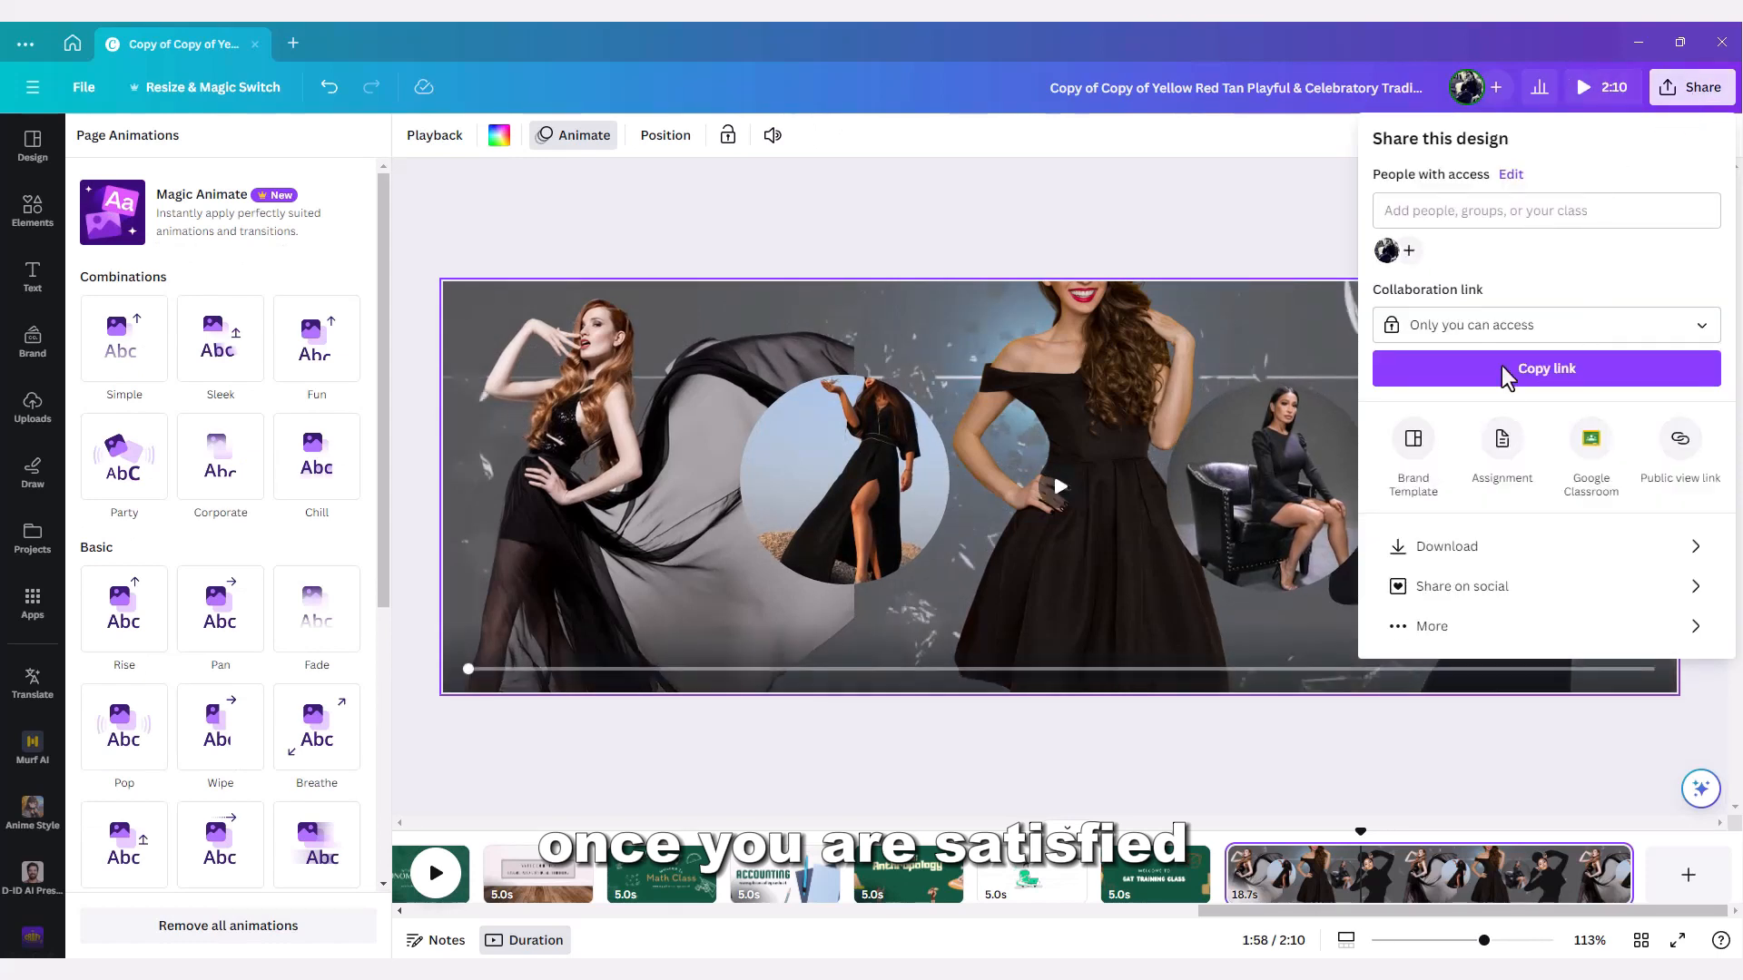
left_click(1447, 550)
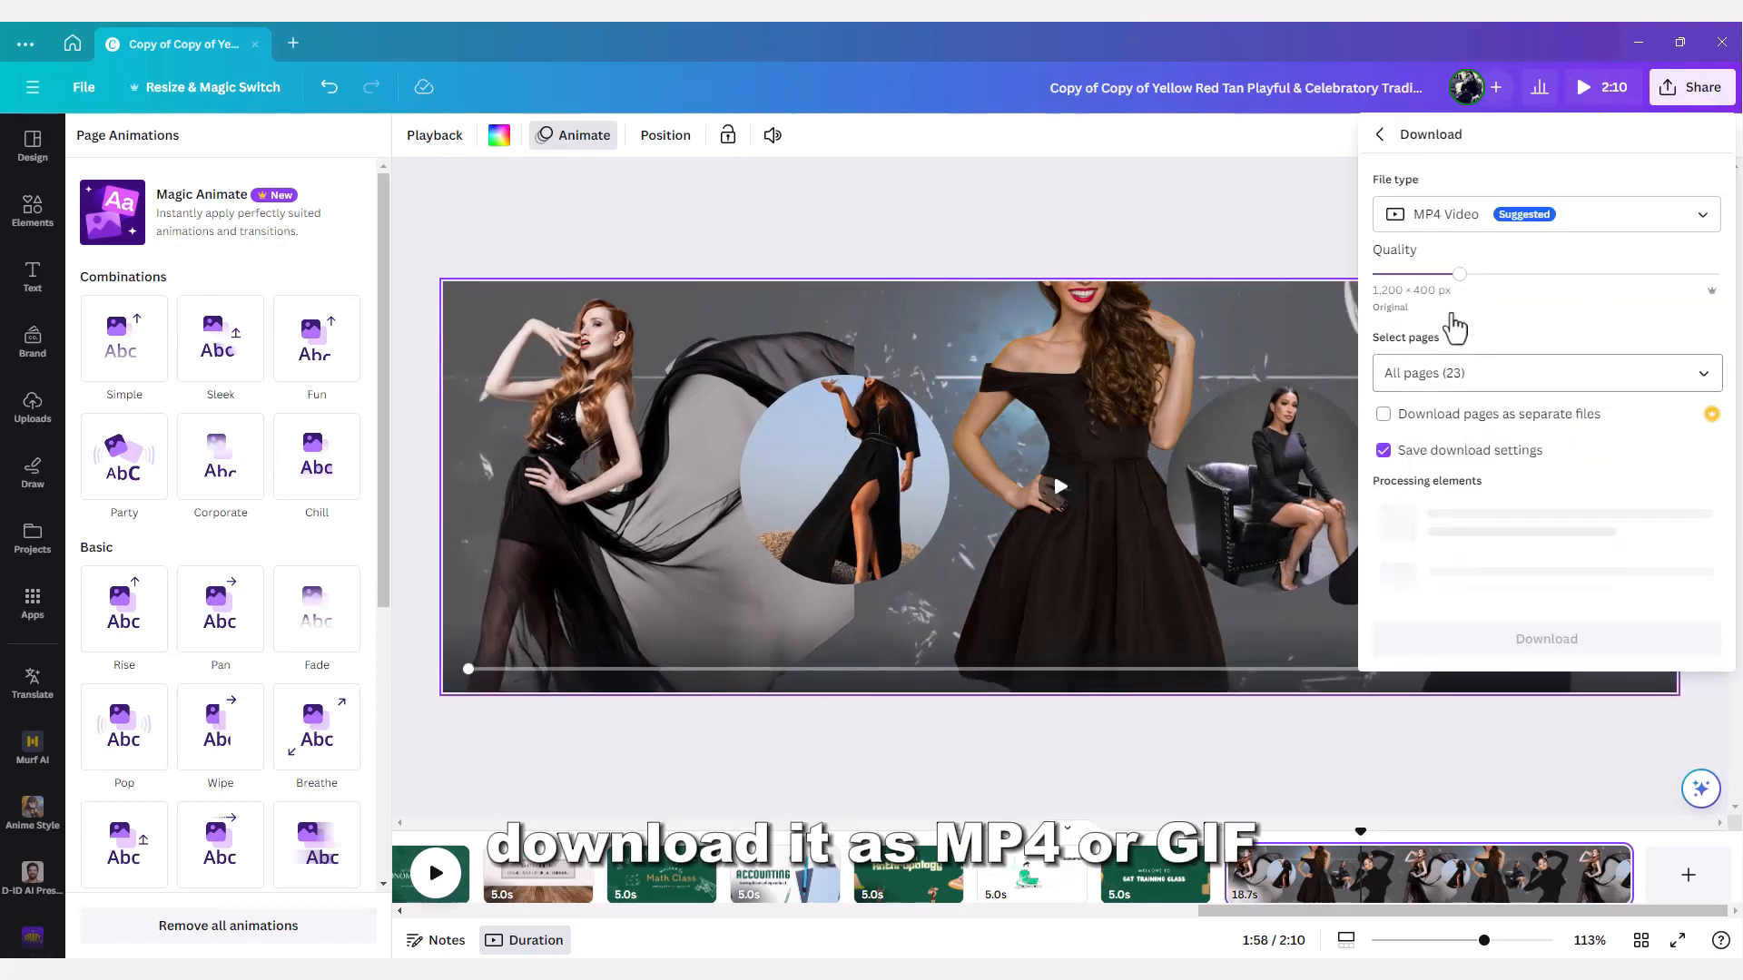
left_click(1437, 223)
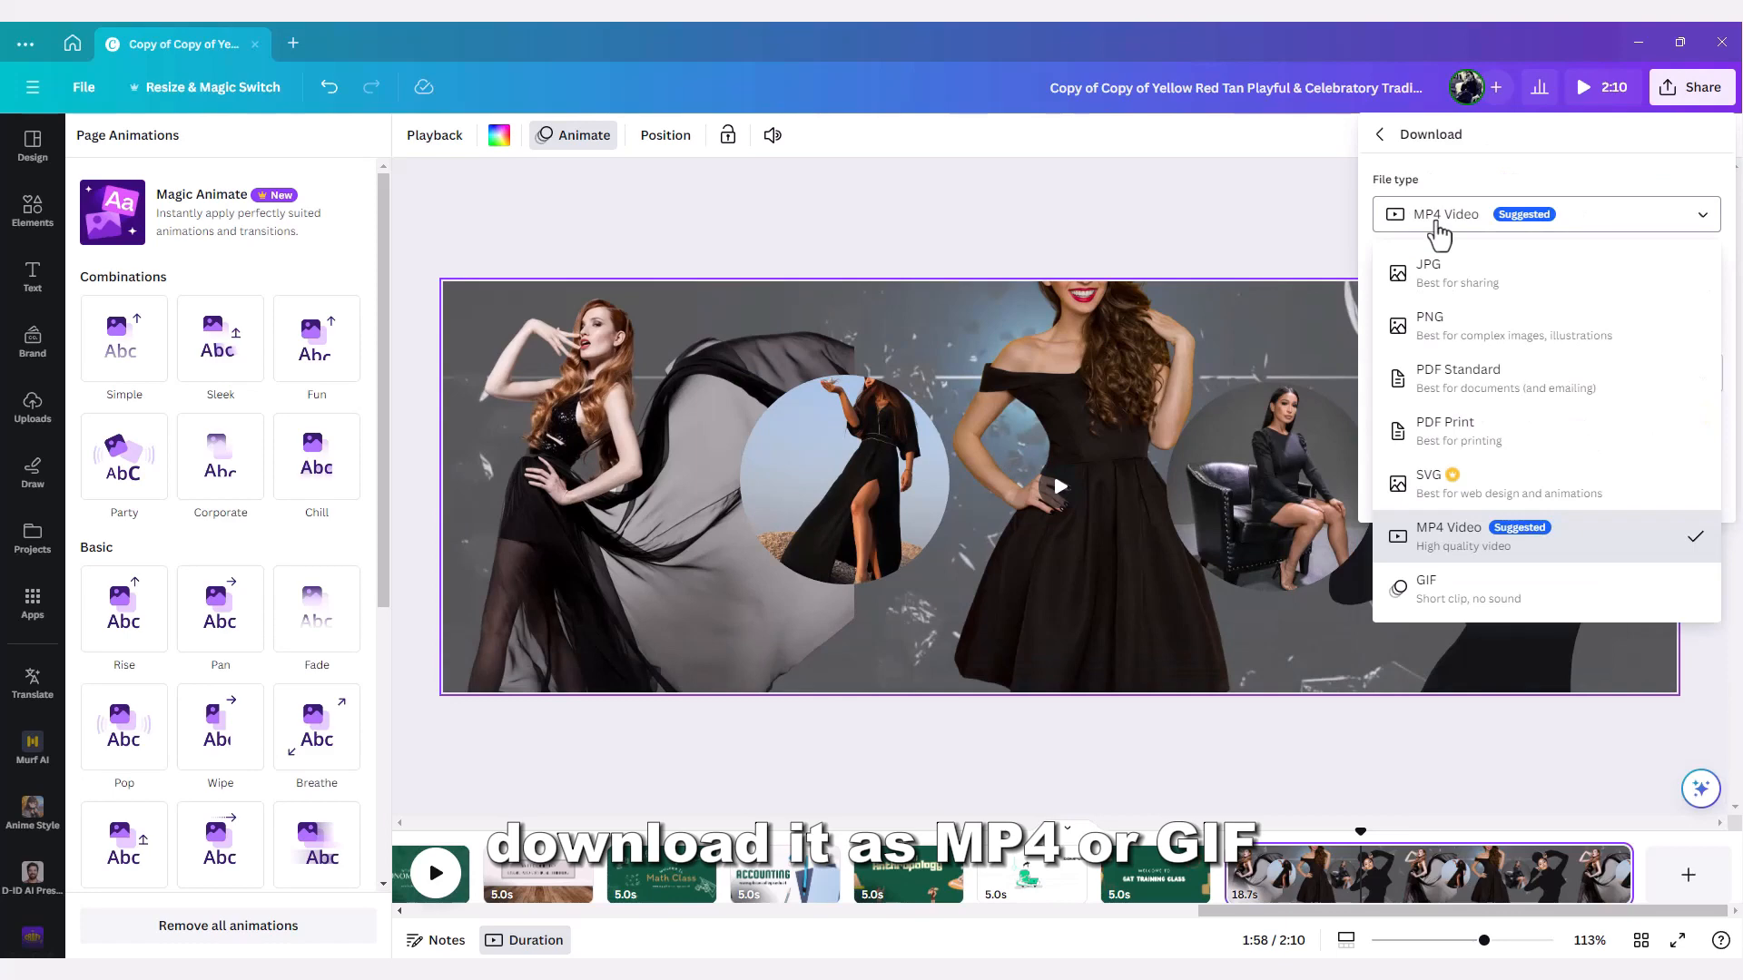
left_click(1435, 585)
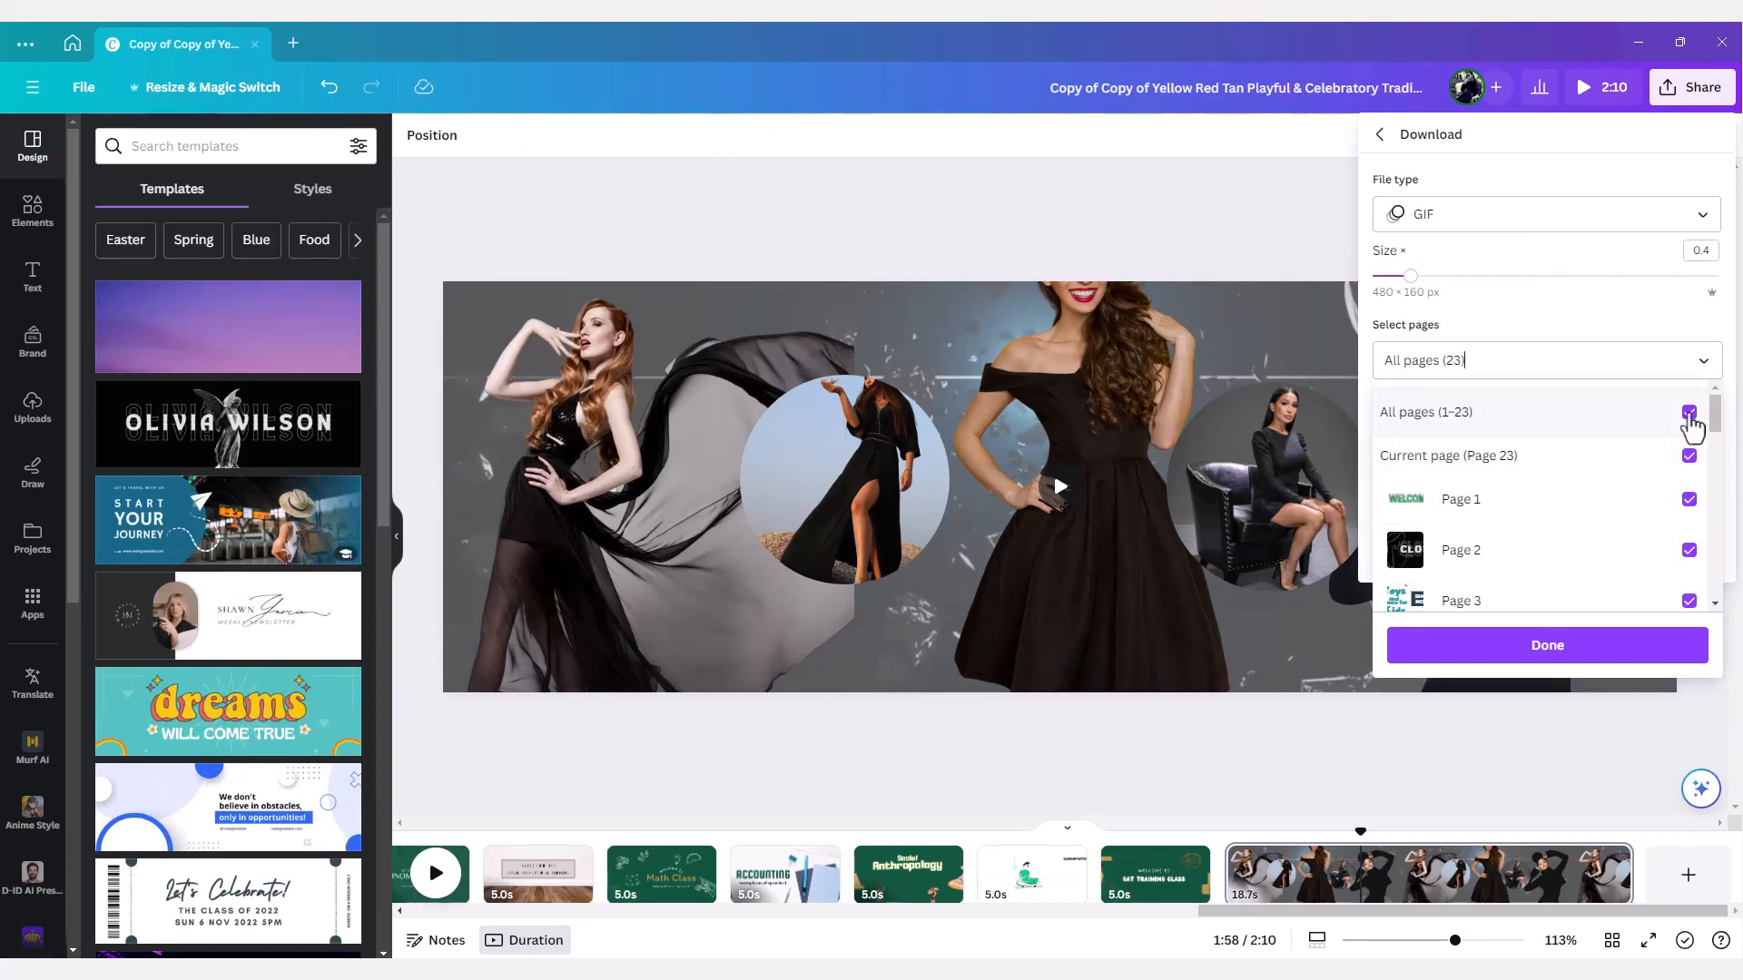
left_click(1689, 459)
left_click(1689, 457)
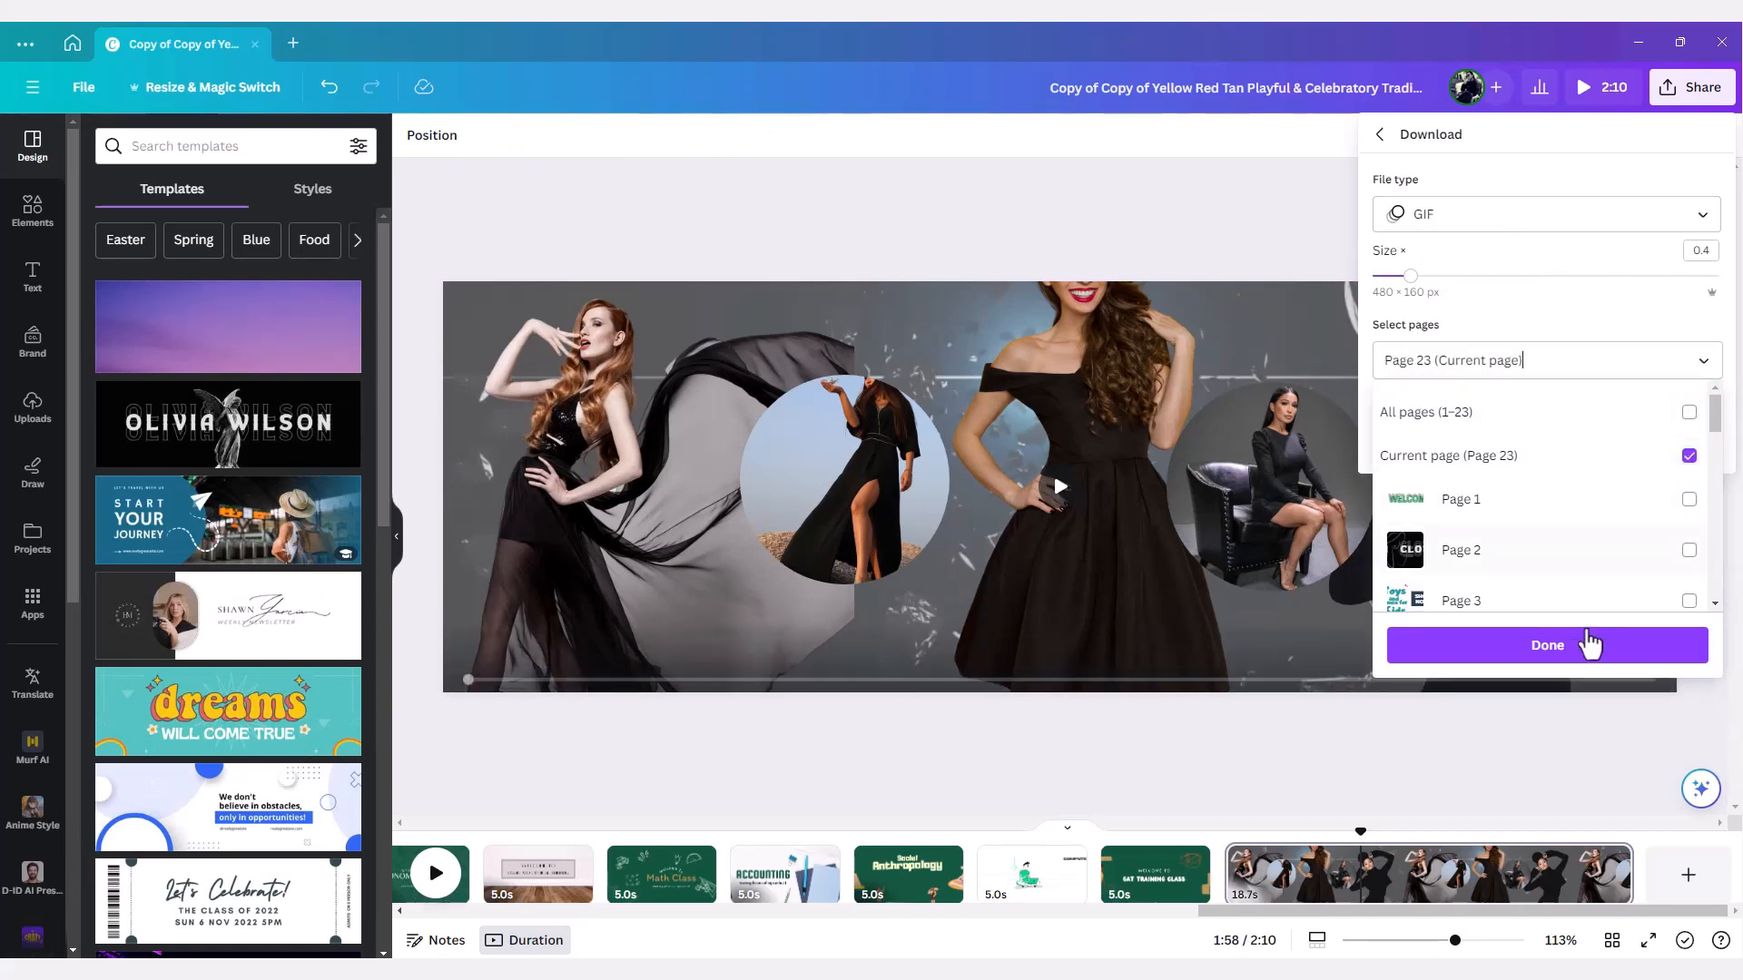
left_click(1571, 648)
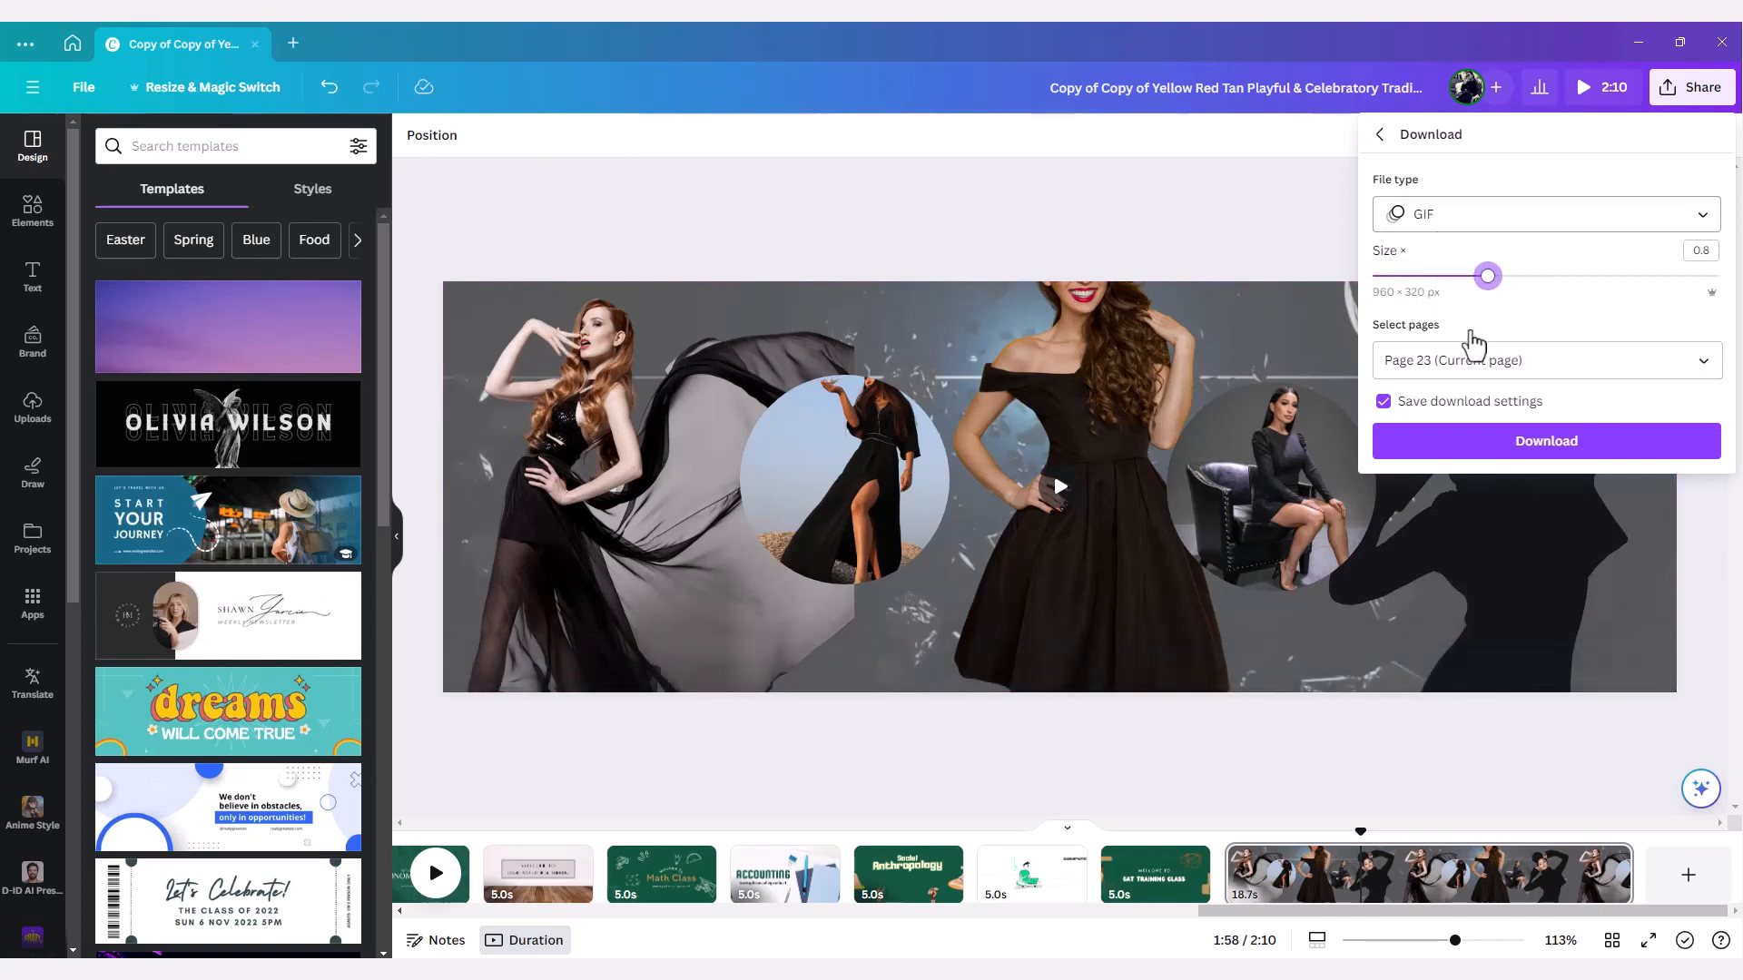
left_click(1525, 445)
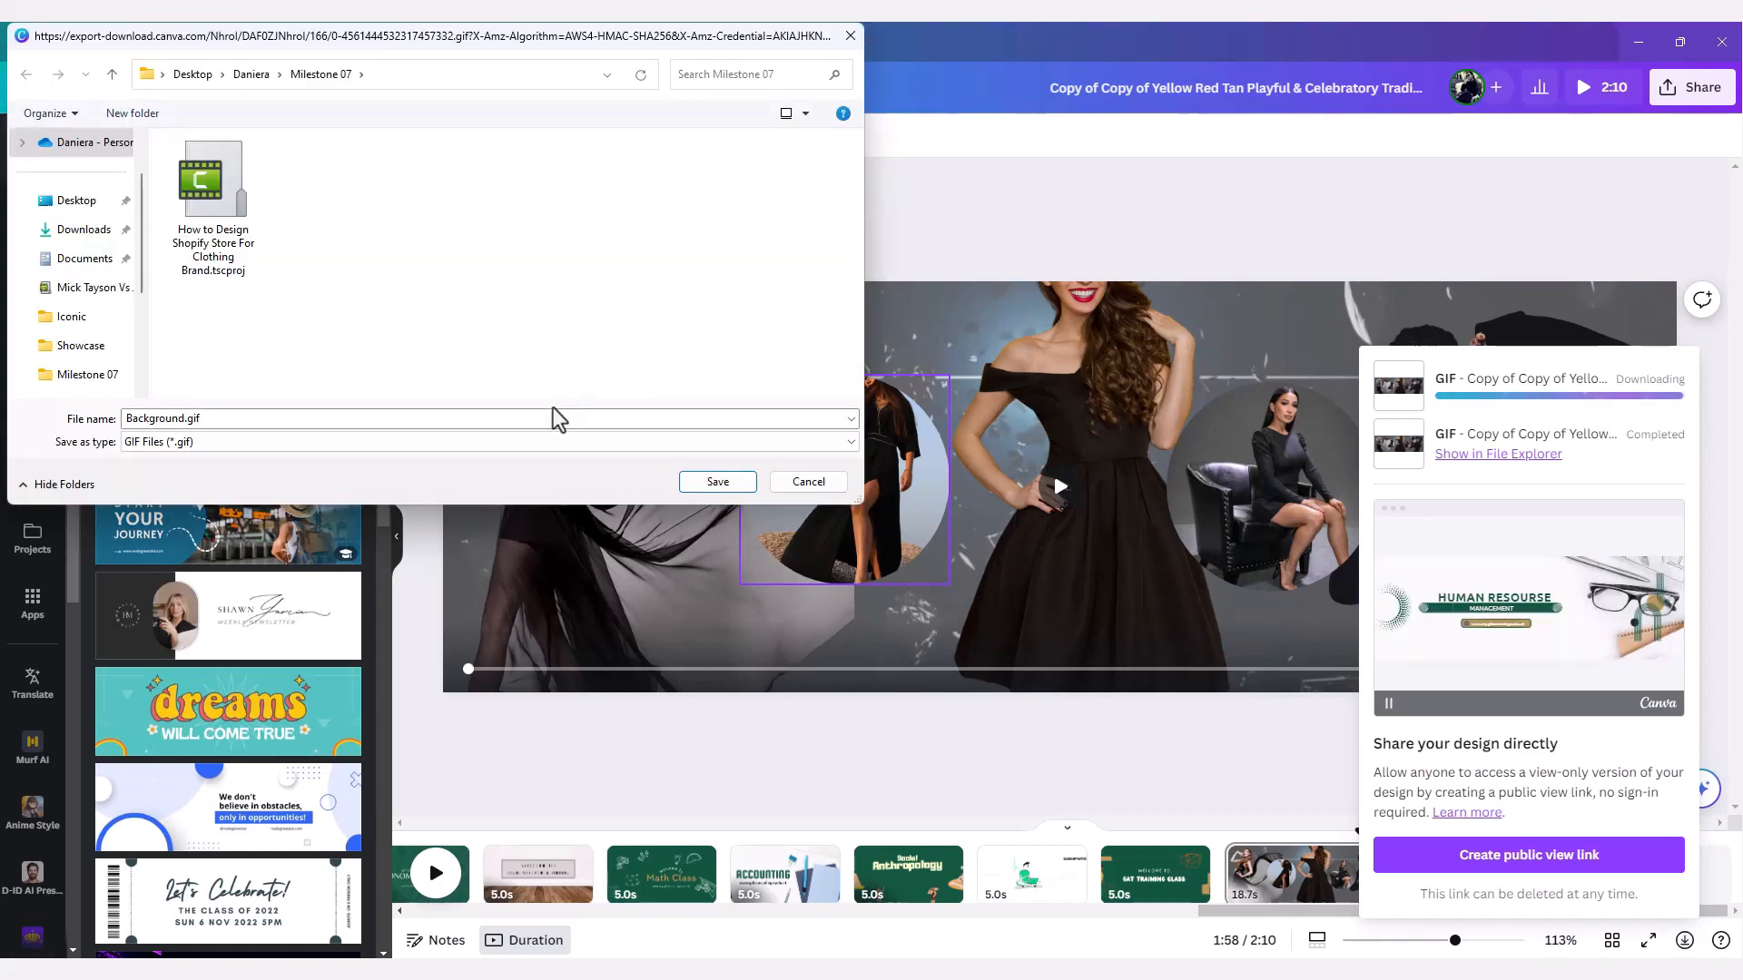
left_click(716, 482)
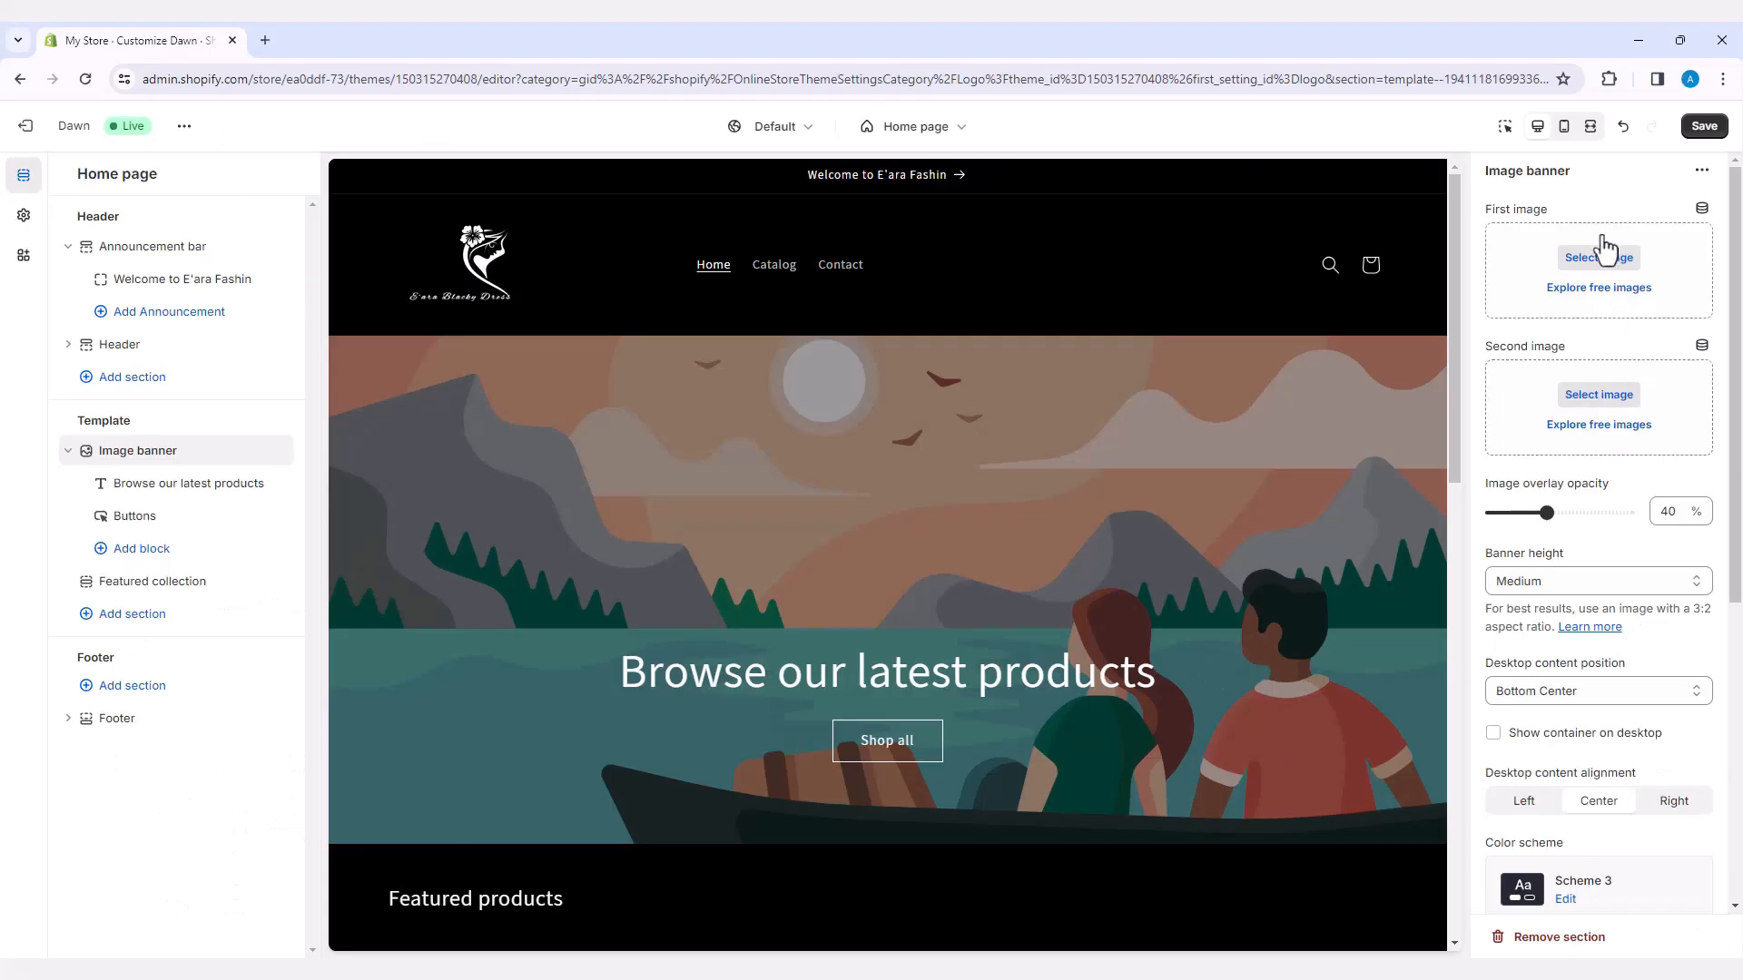
- In the Shopify theme editor, upload Background.gif as the image banner's first image and set the banner height to Small
left_click(1601, 260)
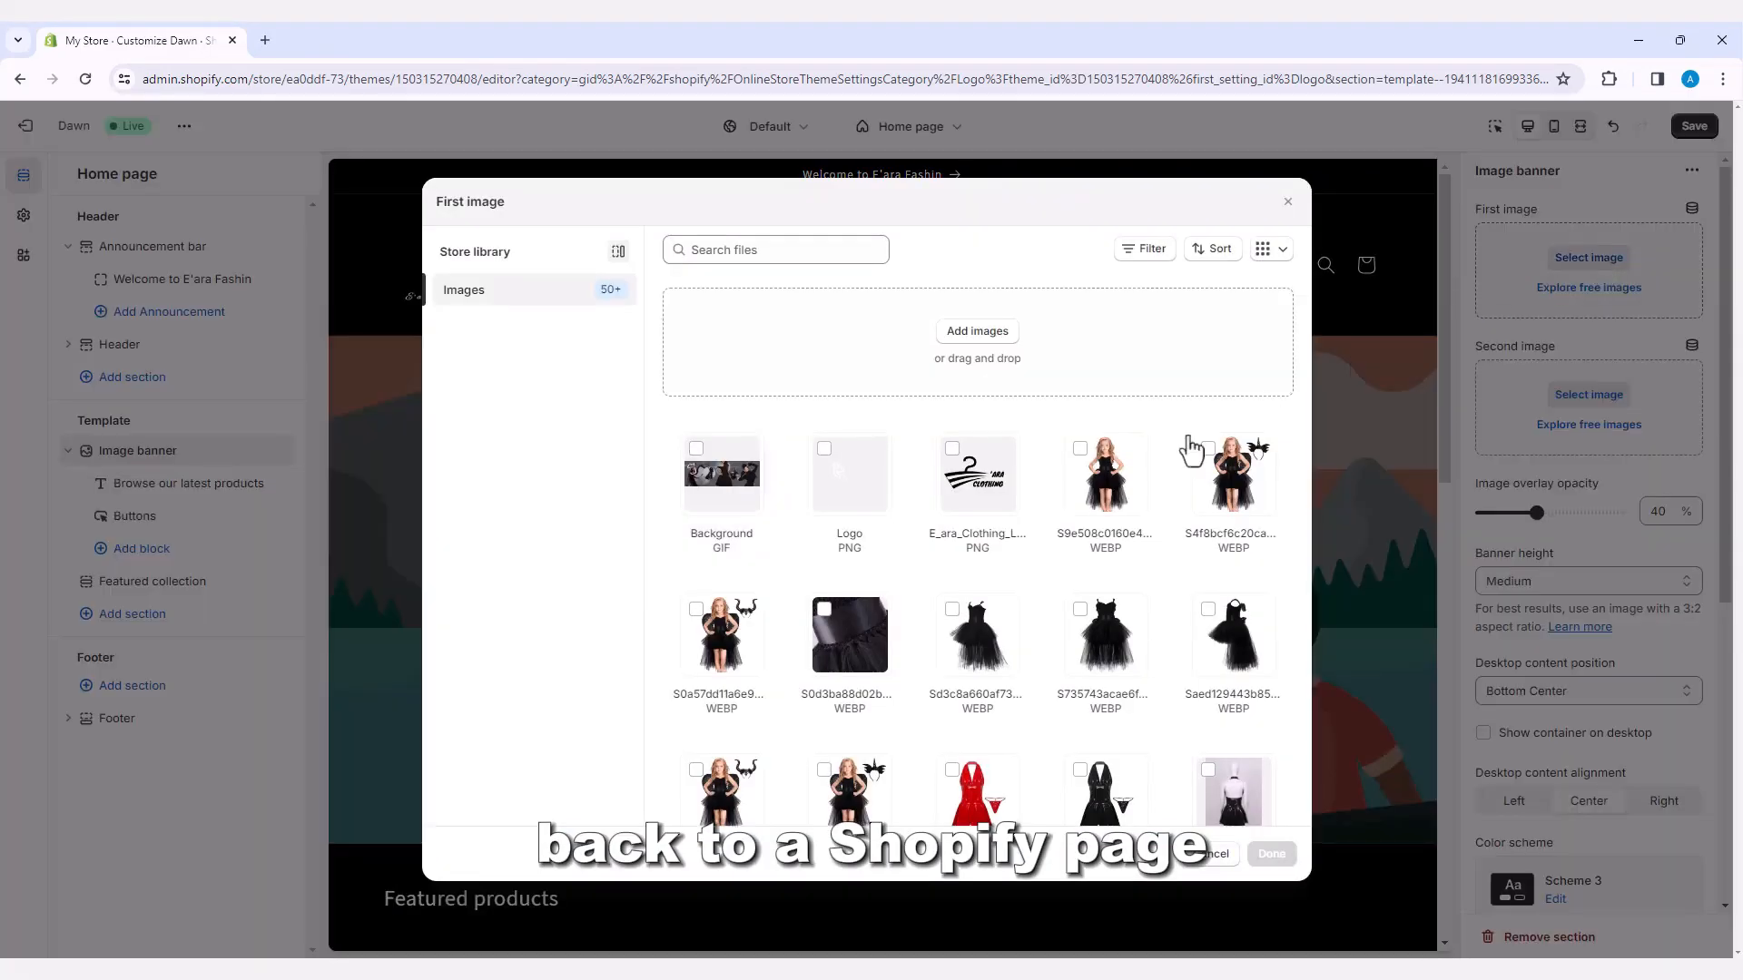
left_click(976, 336)
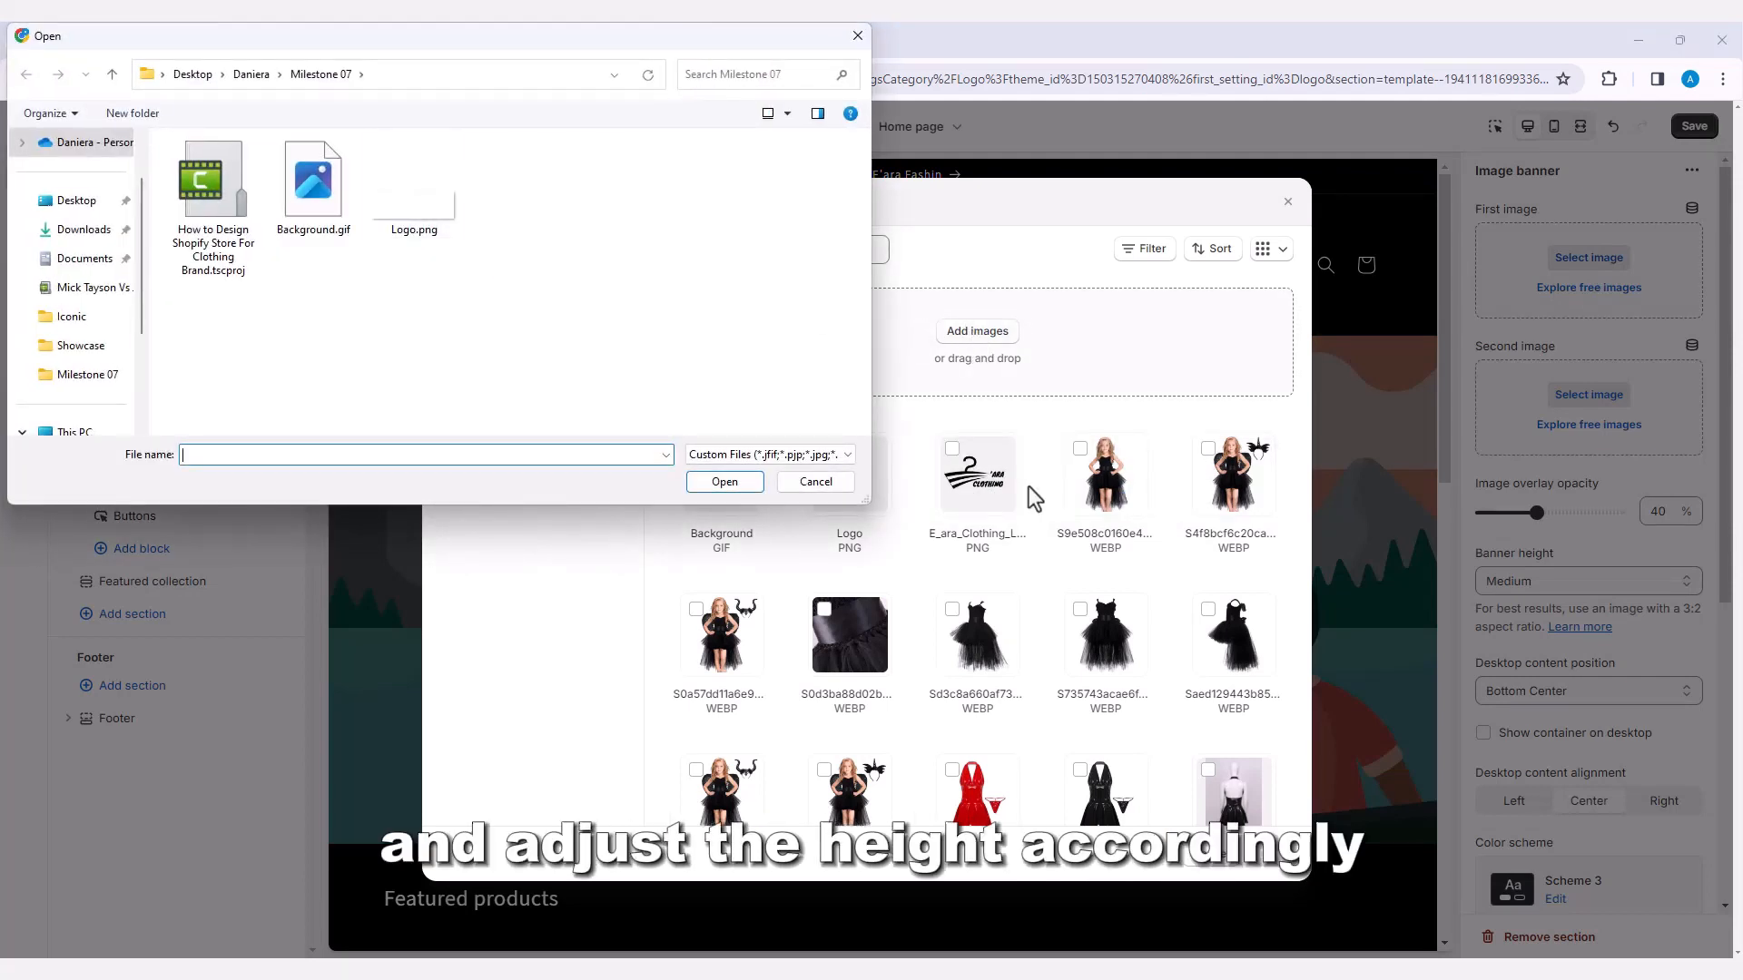
left_click(340, 223)
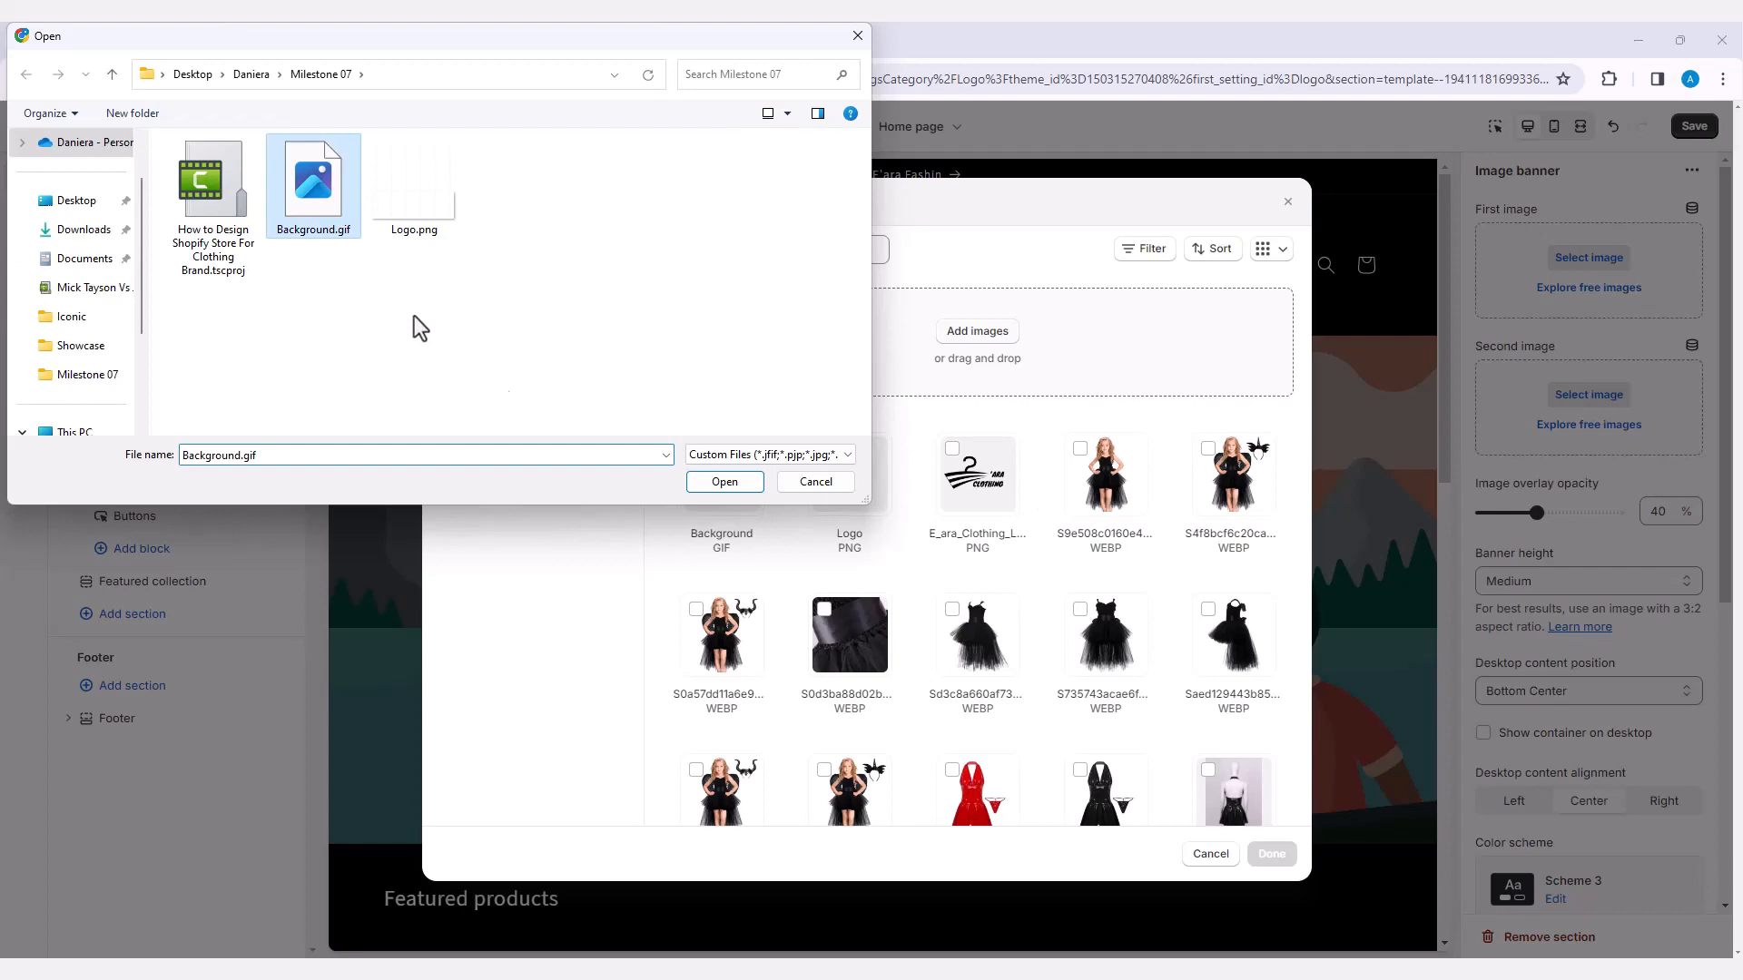
left_click(739, 484)
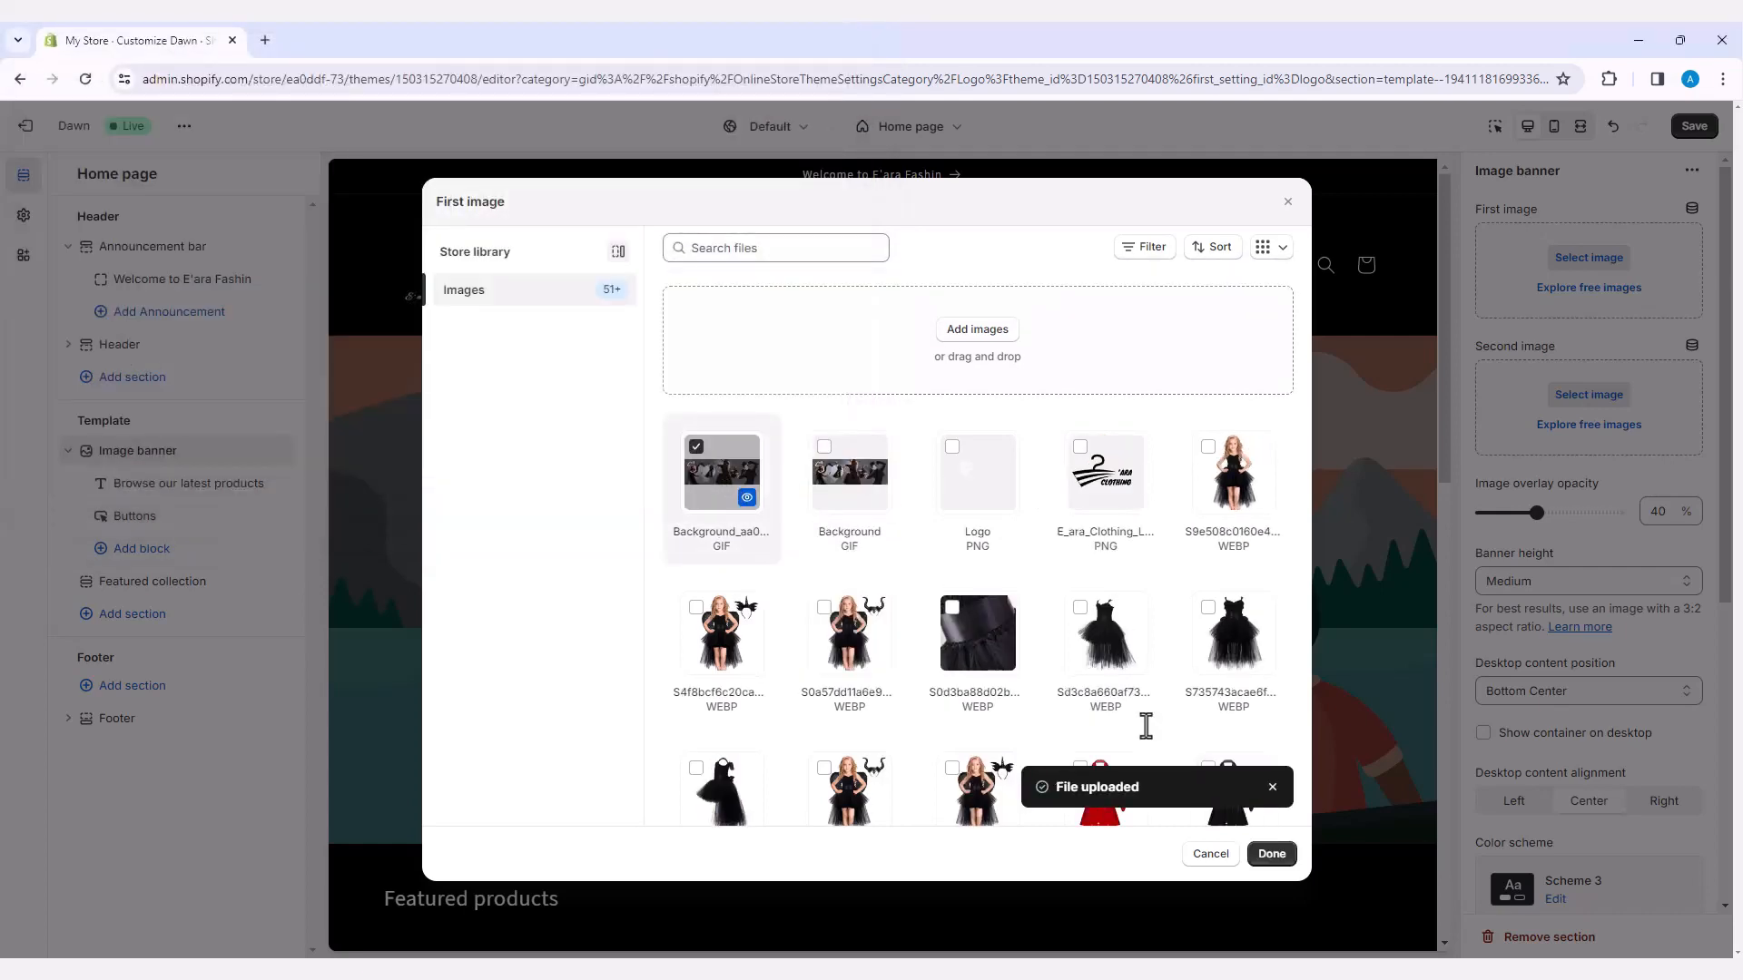
left_click(1272, 854)
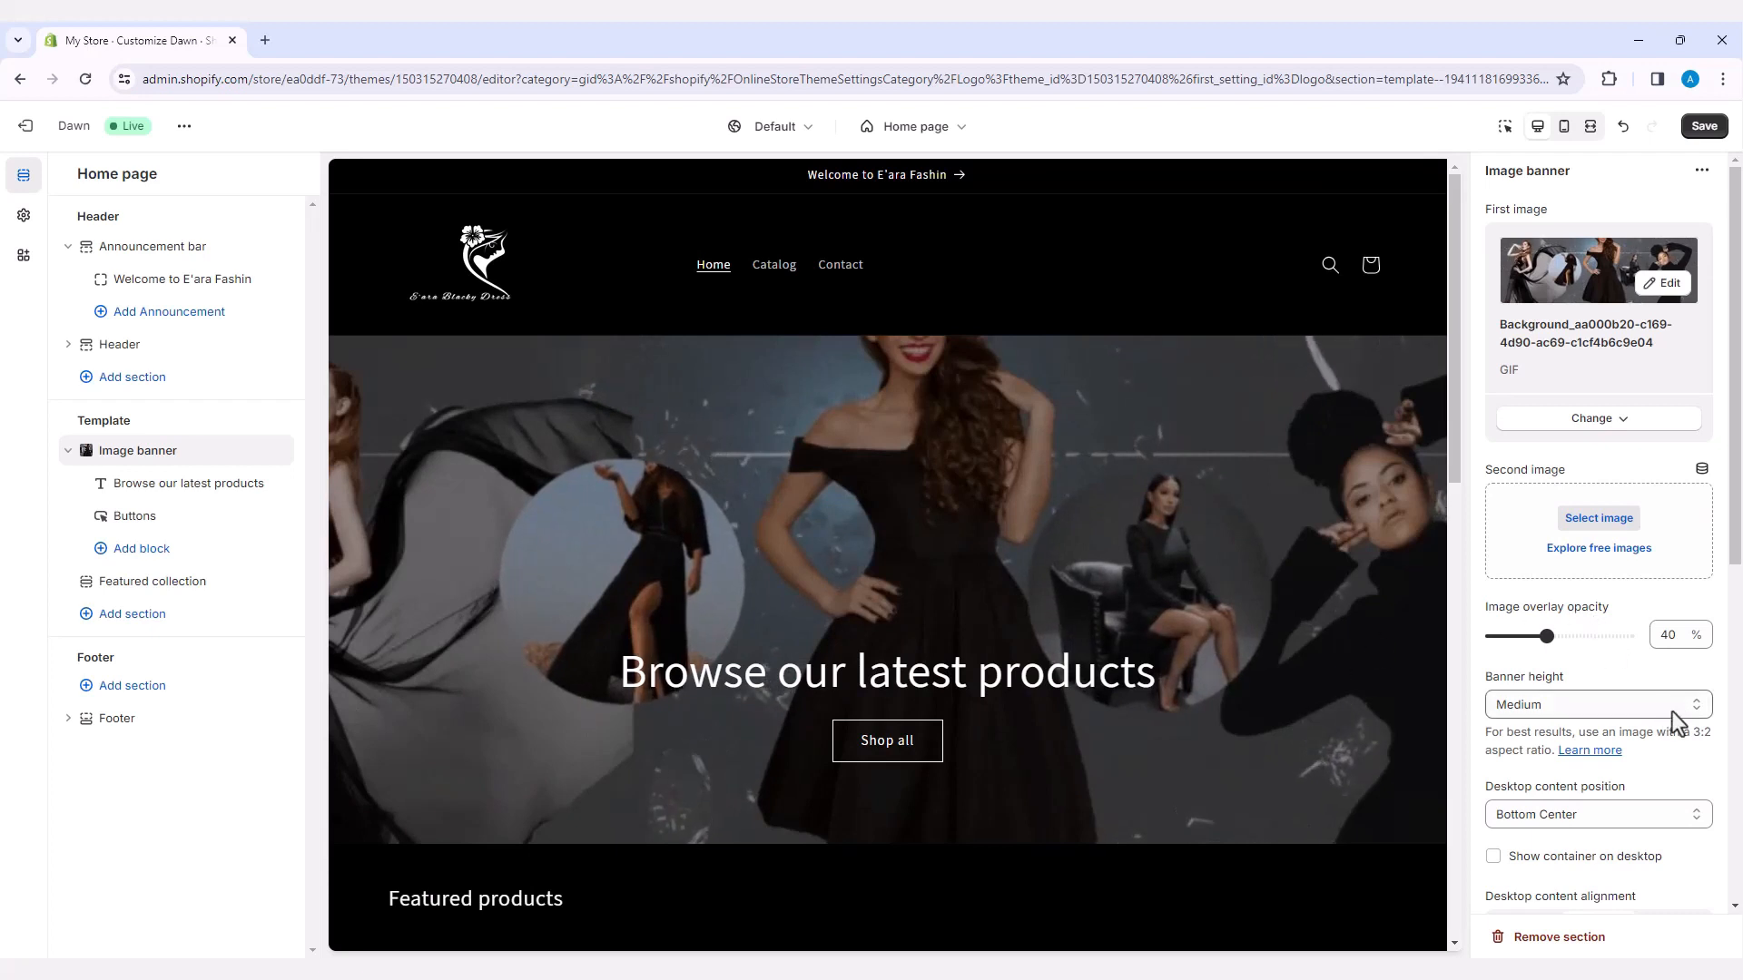
left_click(1696, 710)
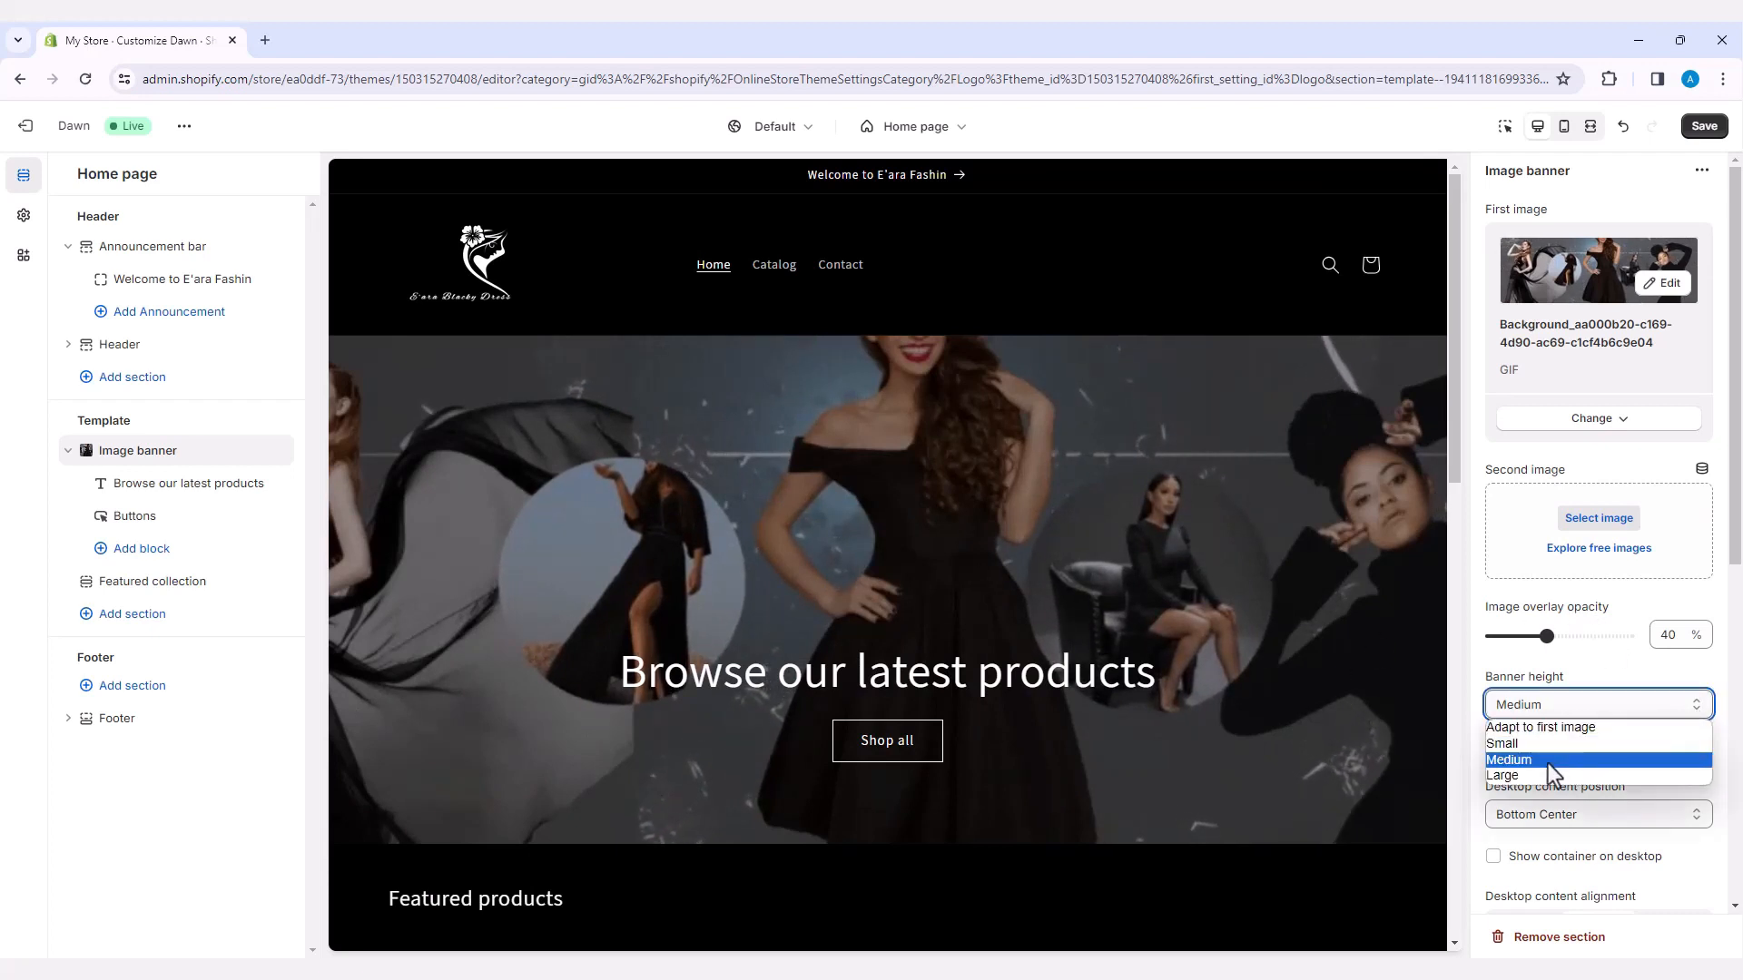
left_click(1514, 747)
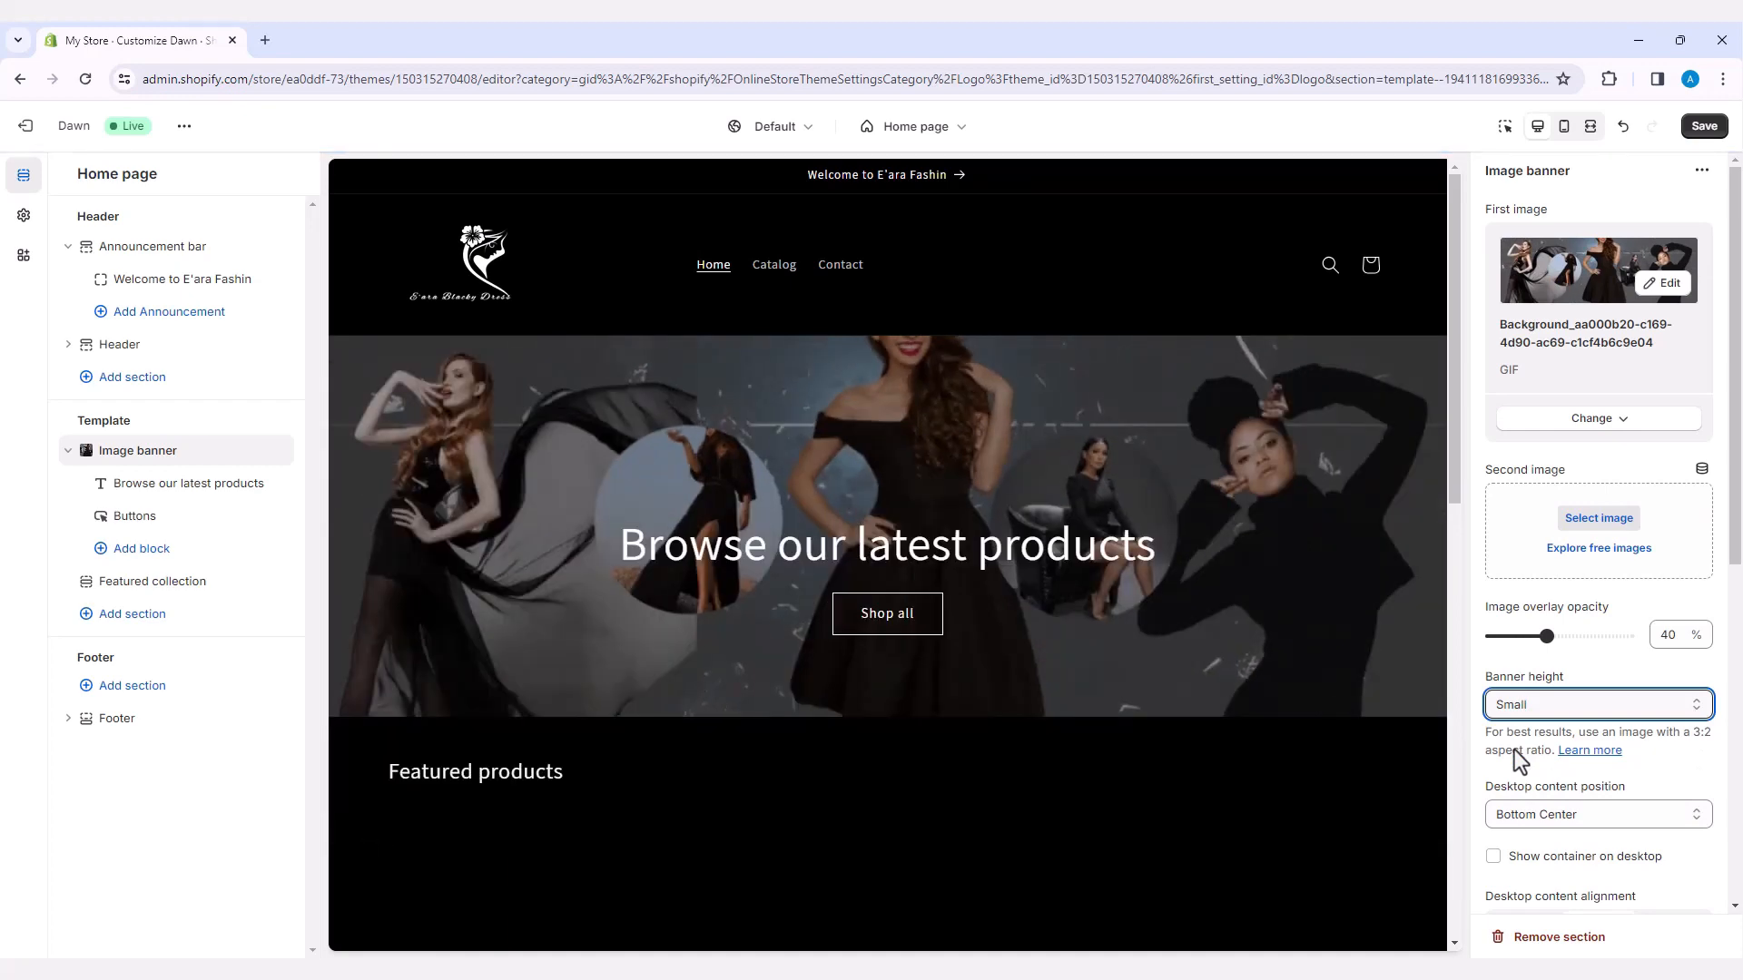
- Add a Slideshow section directly below the Featured collection in the home page template
scroll(661, 585, "down", 10)
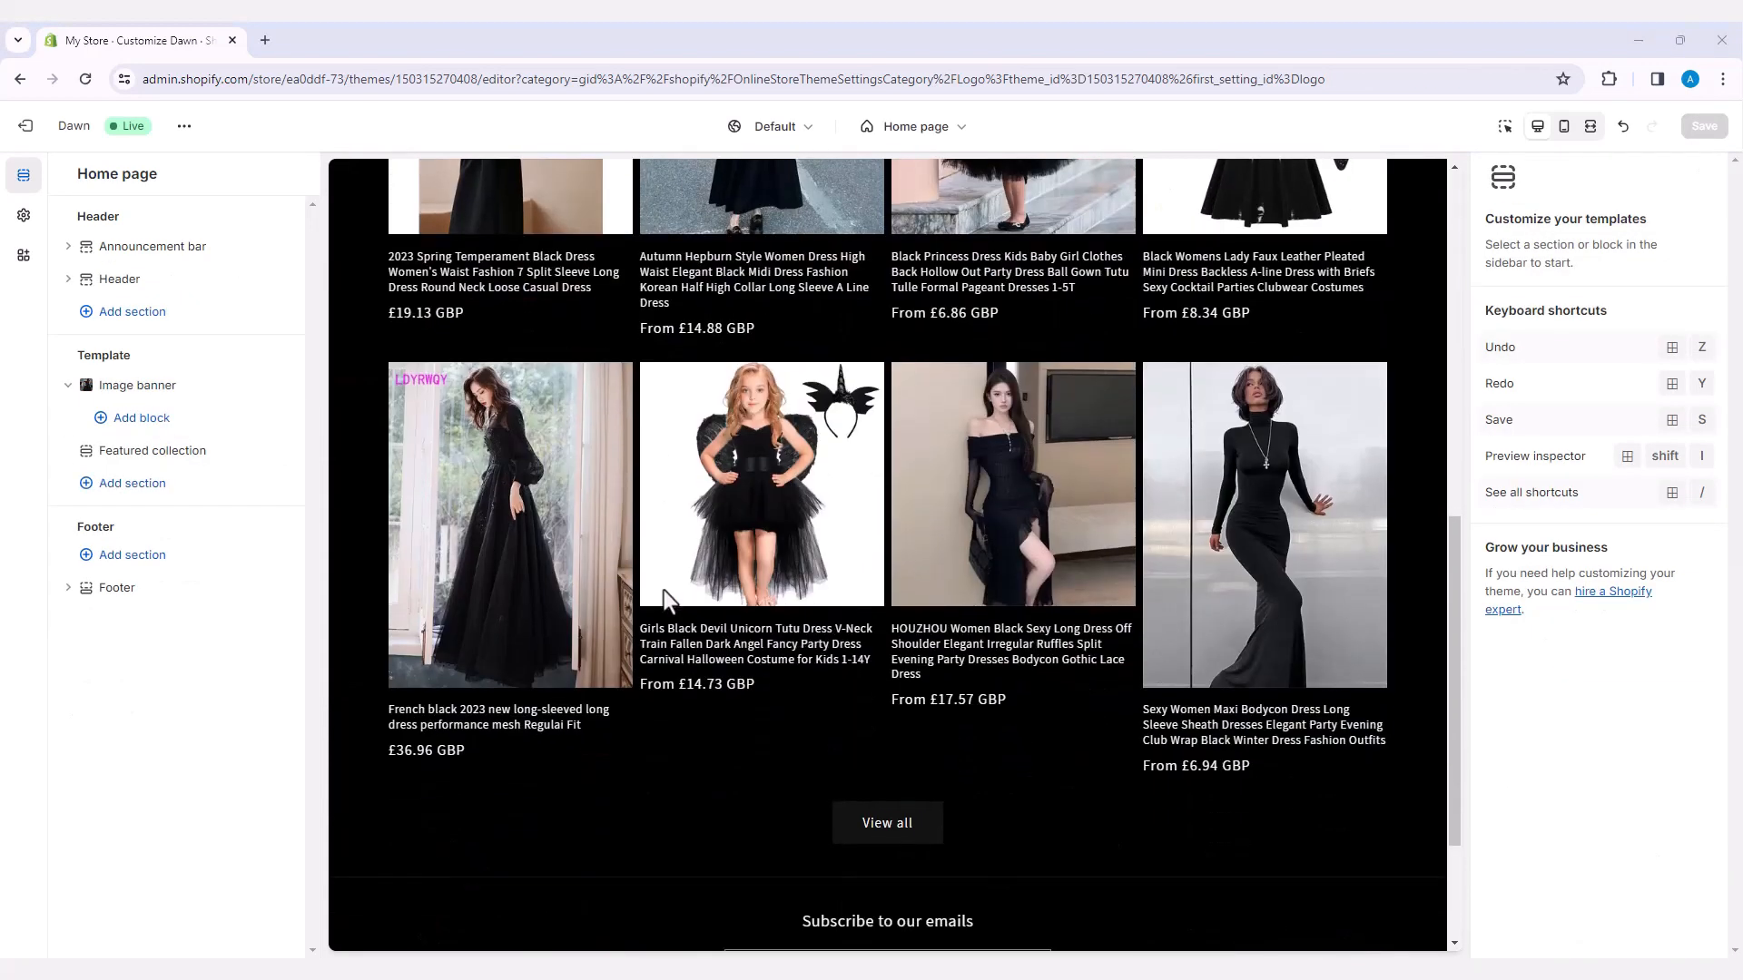
scroll(663, 590, "down", 2)
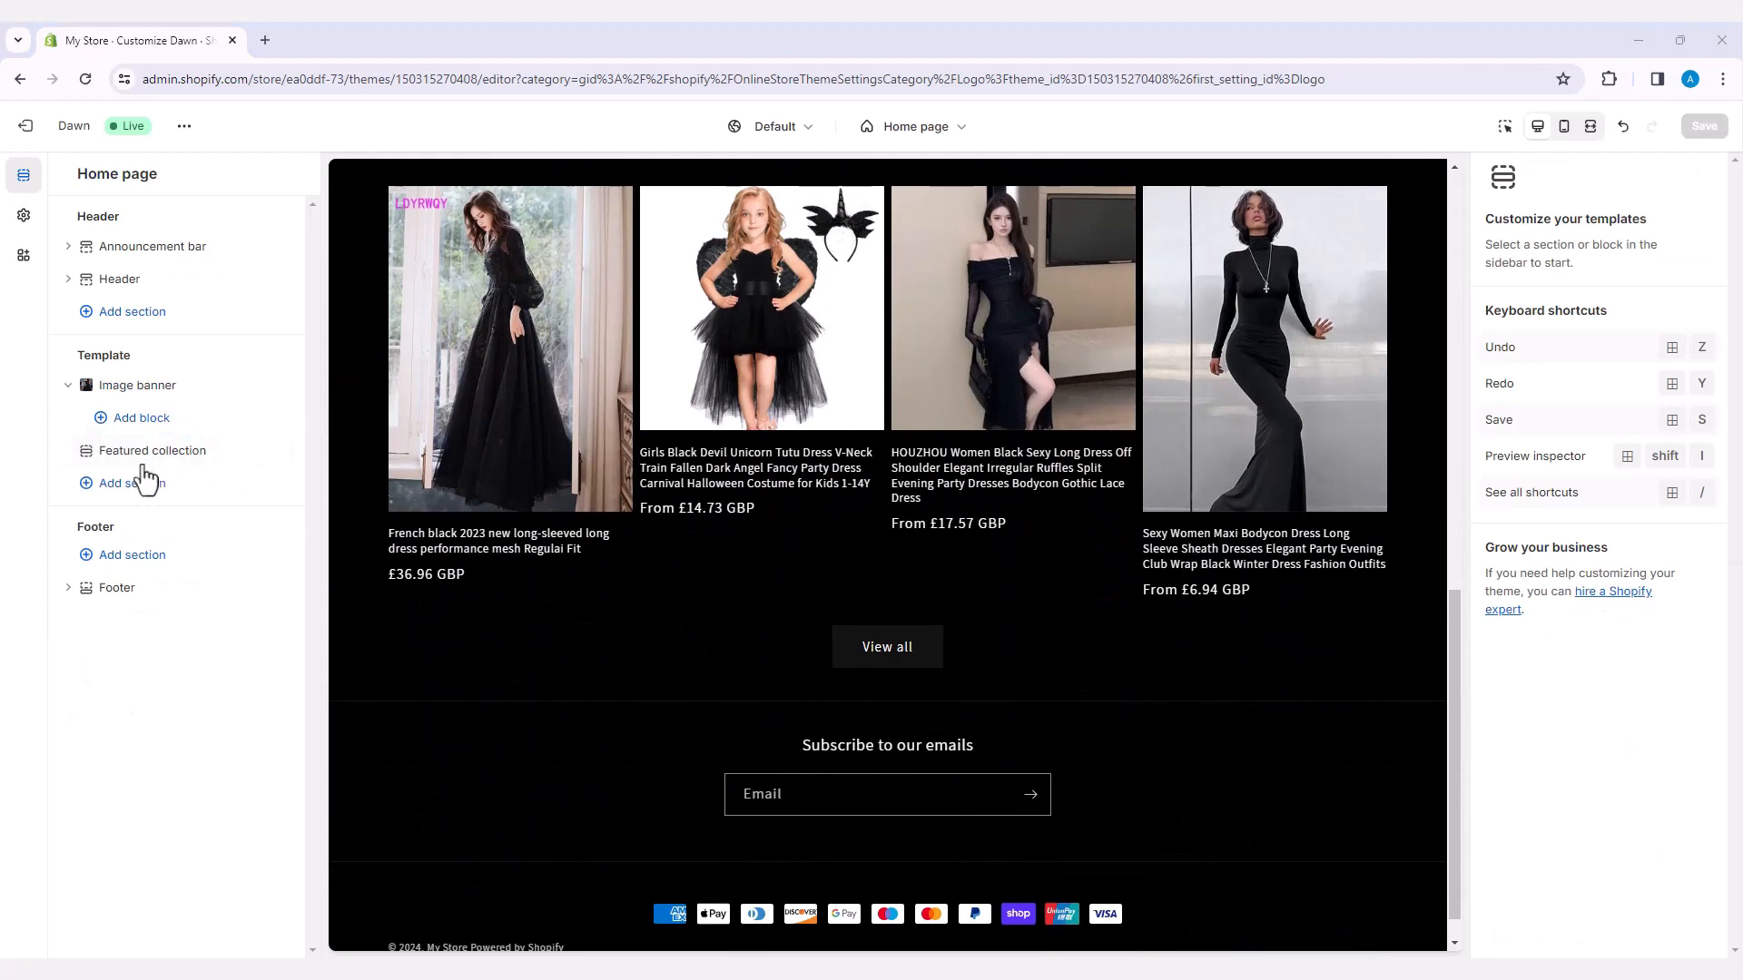
mouse_move(173, 474)
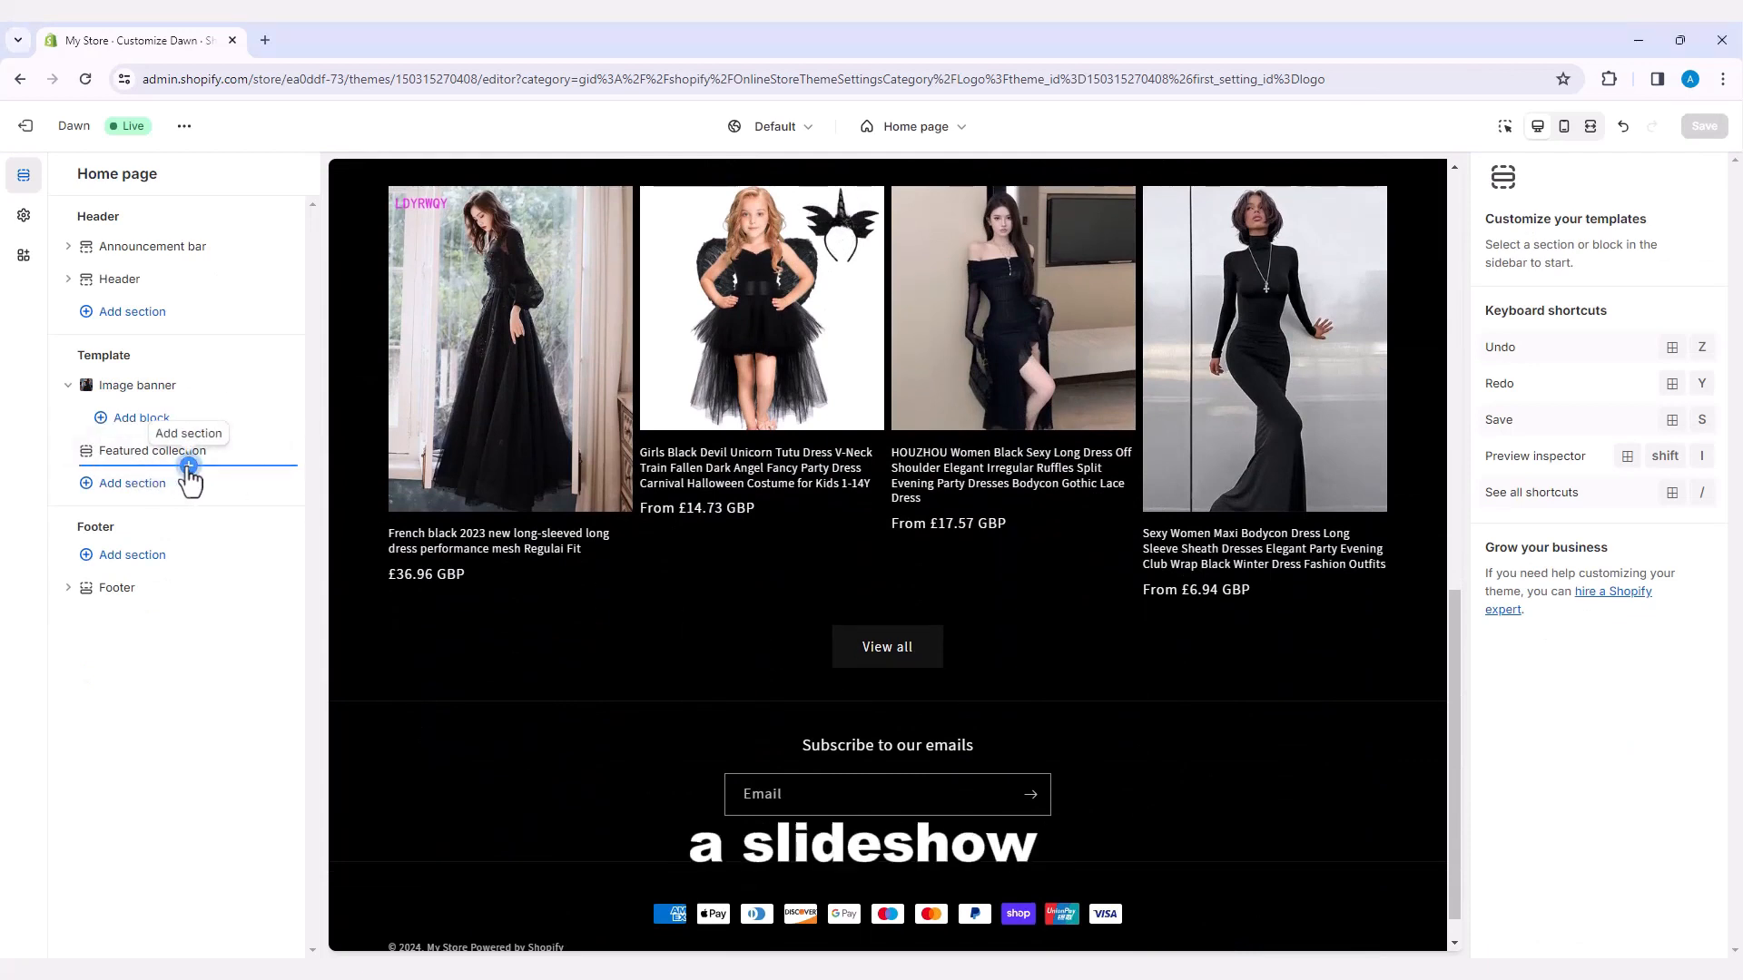
left_click(189, 466)
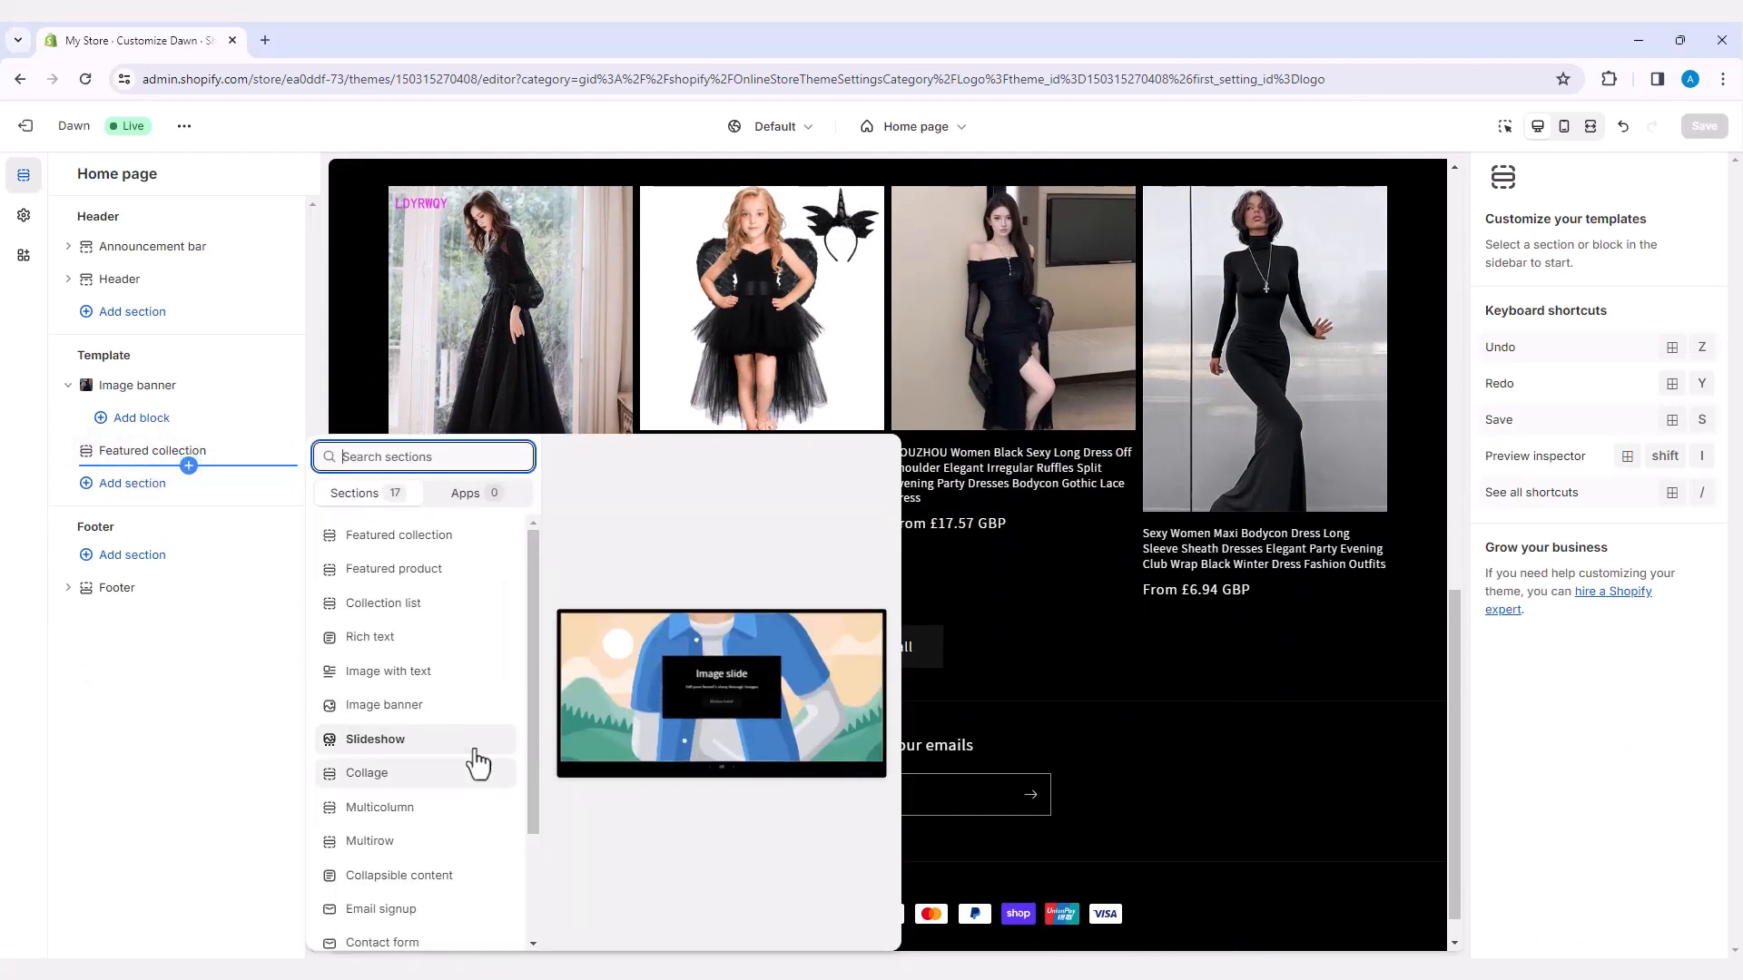
left_click(372, 741)
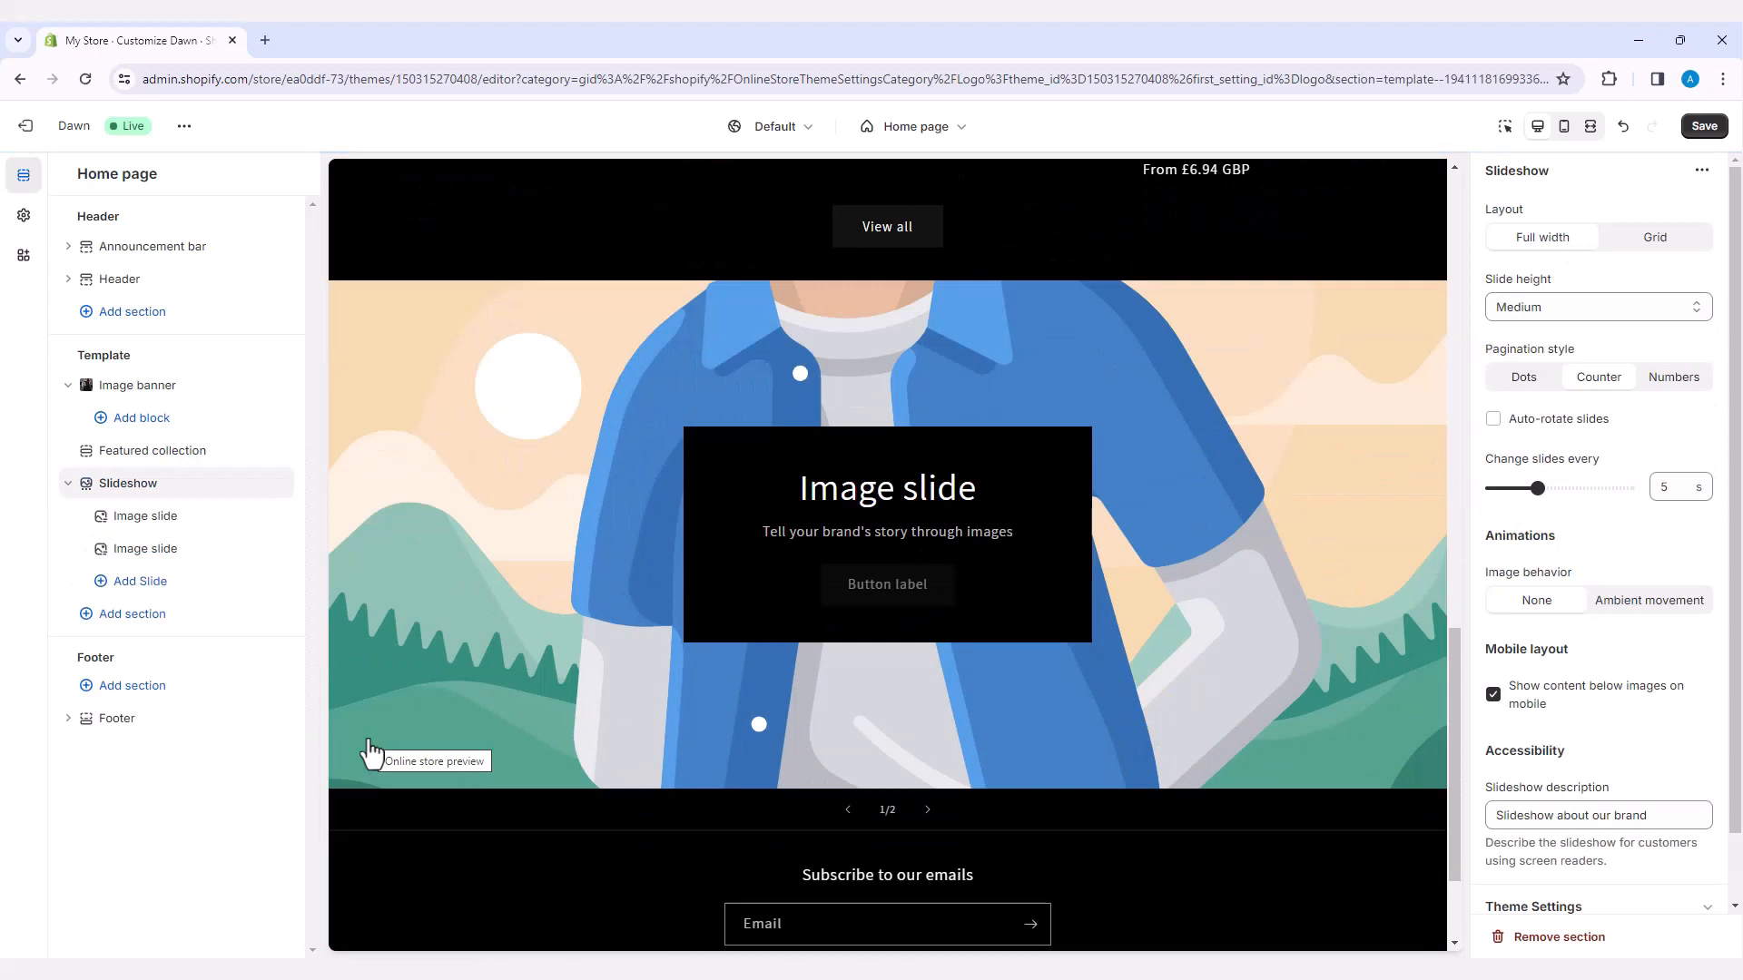
- Set the slideshow's slide height to Small and preview its second slide before returning to the first
left_click(1700, 312)
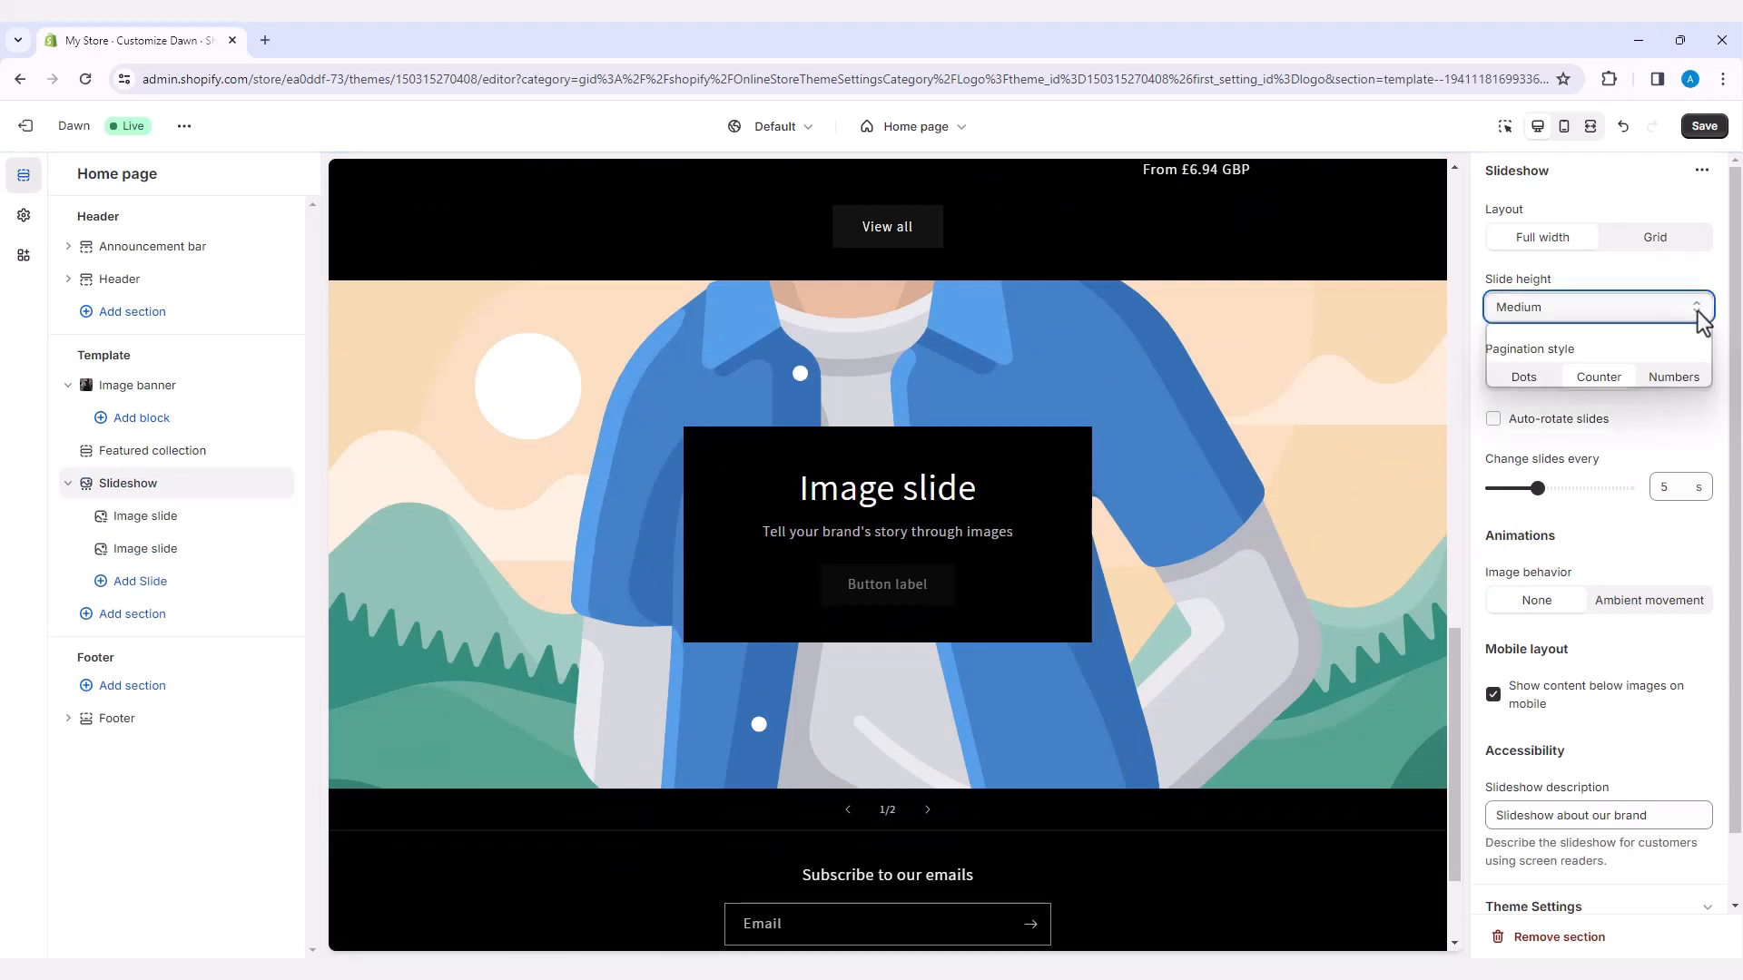
left_click(1527, 350)
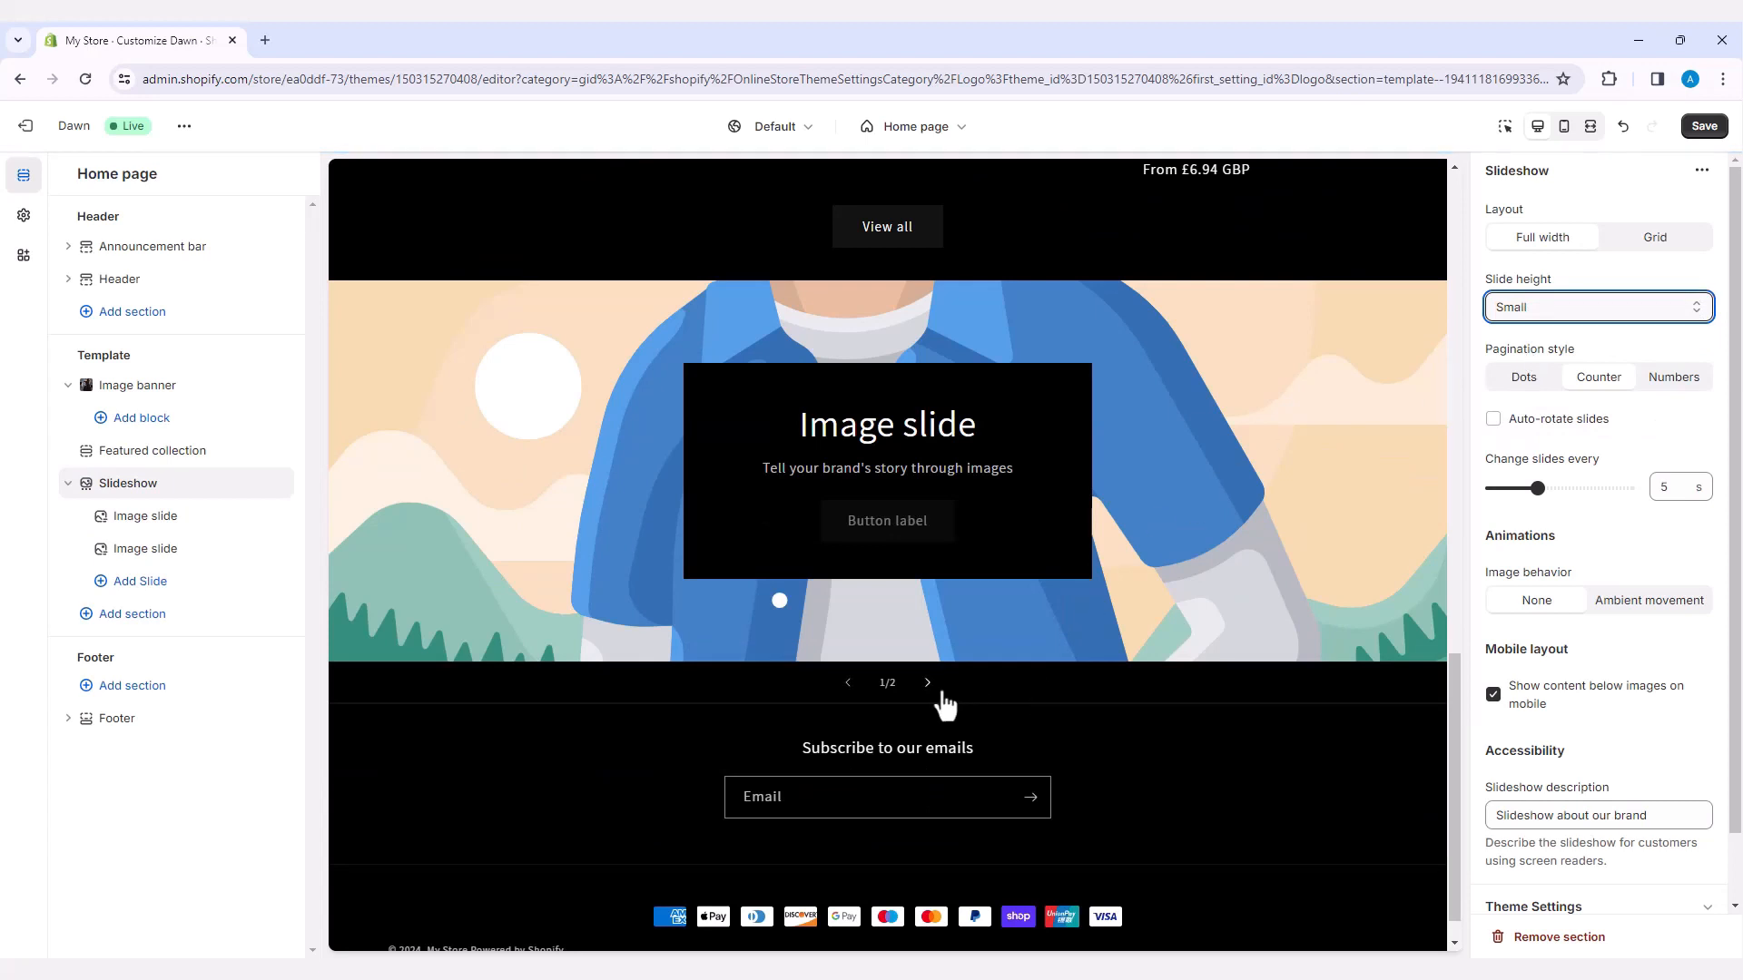
left_click(927, 684)
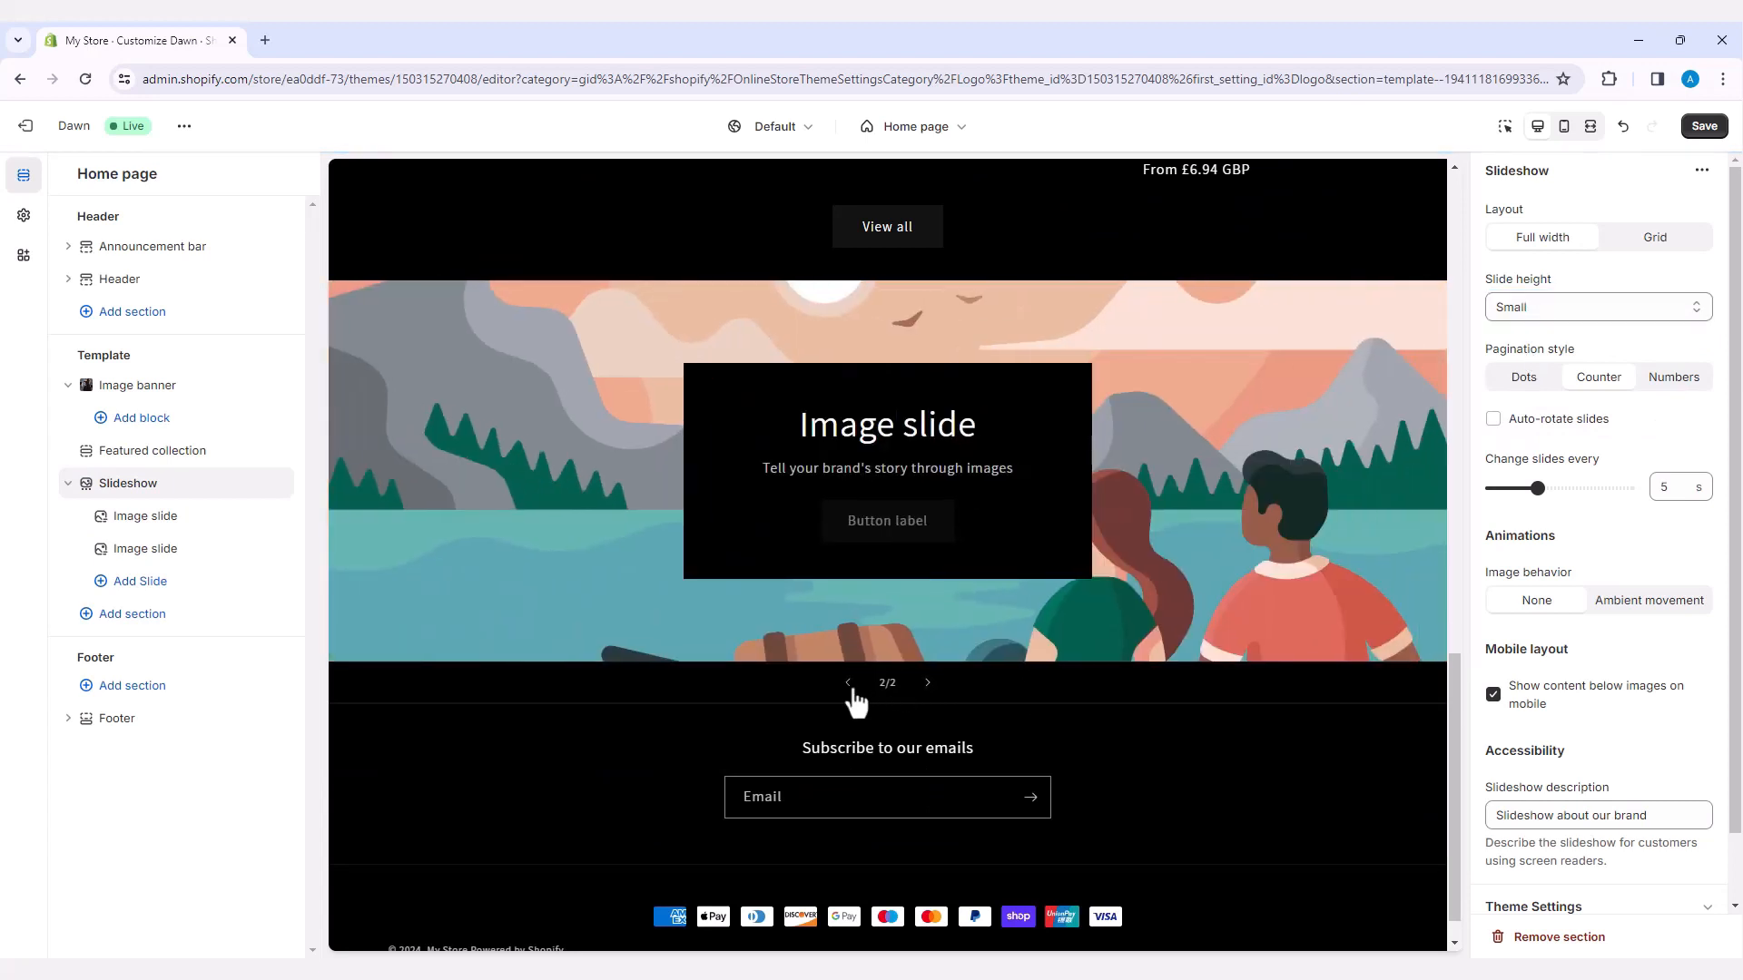
left_click(846, 688)
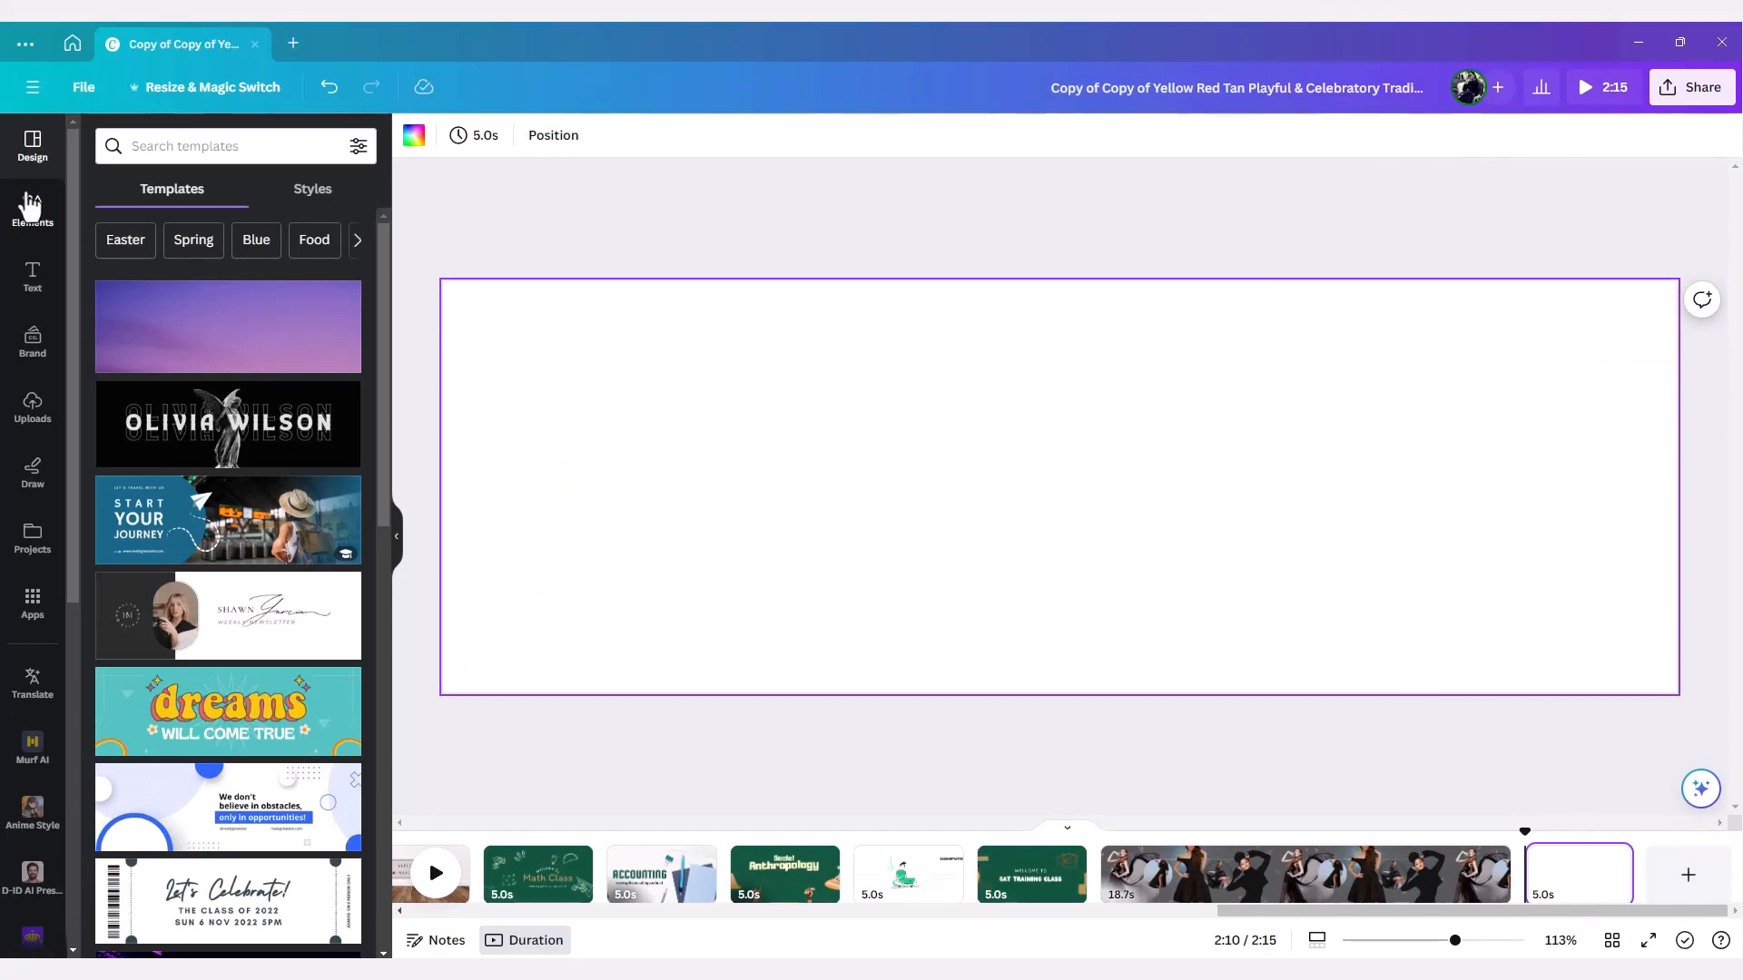
- In Canva, fill the new blank page with a three-column grid and set the grid spacing to 0
left_click(32, 208)
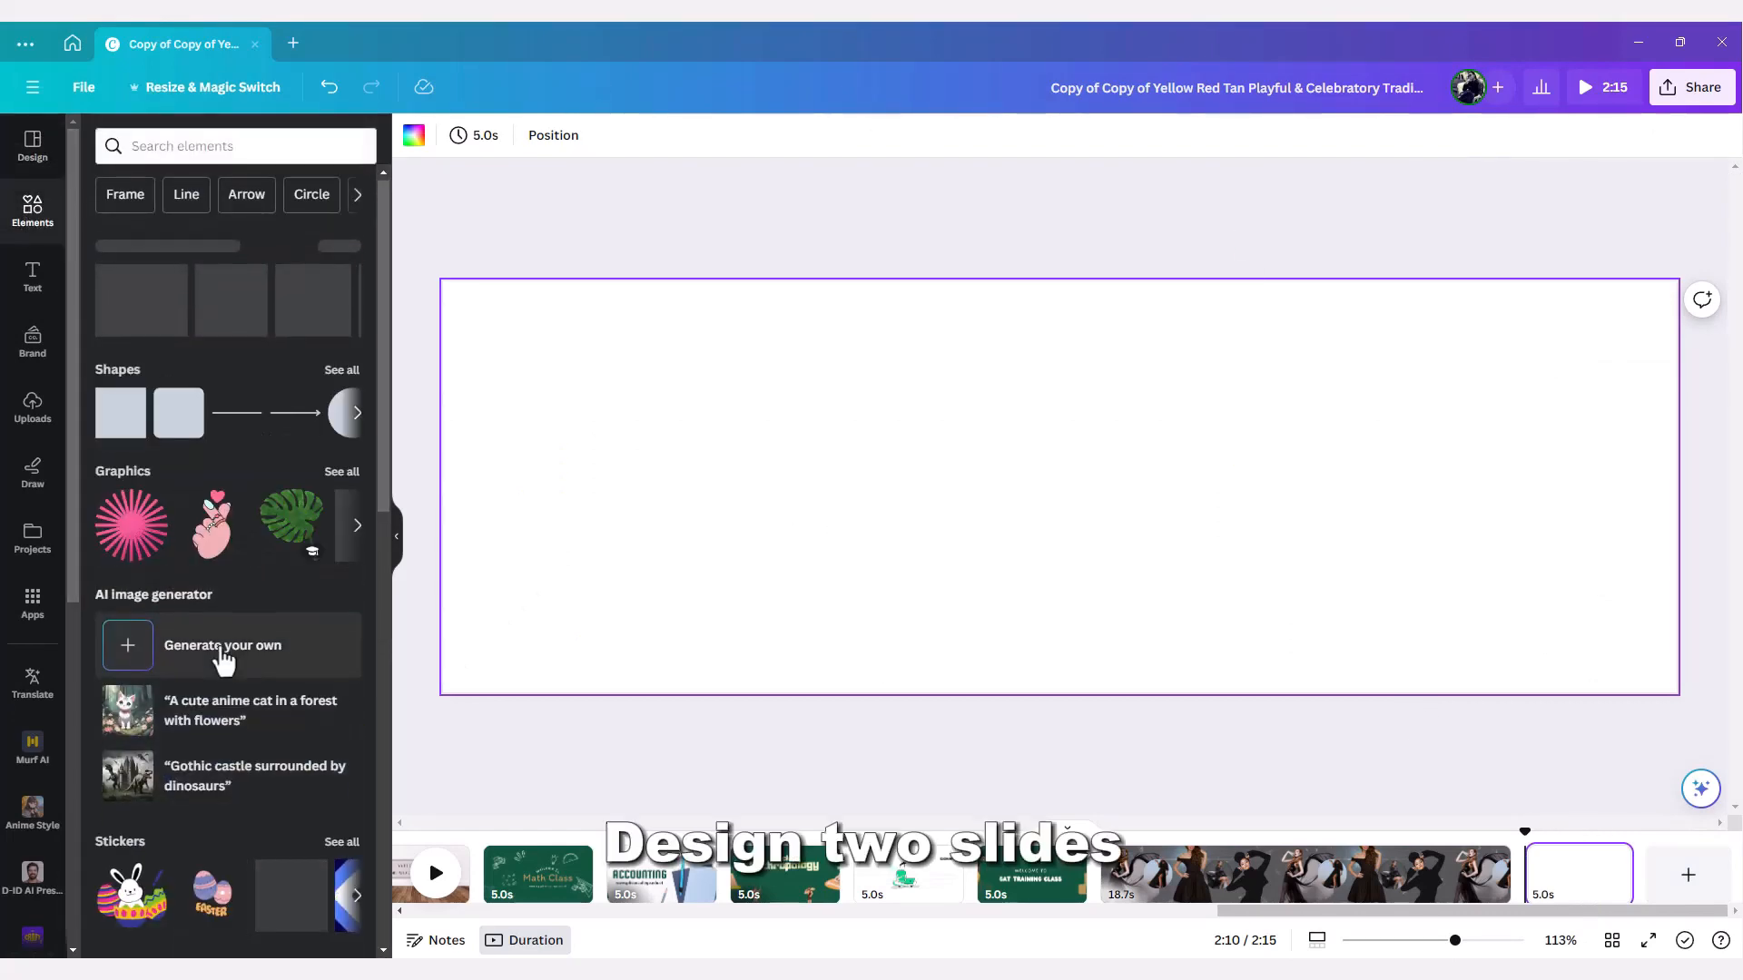
scroll(222, 660, "down", 10)
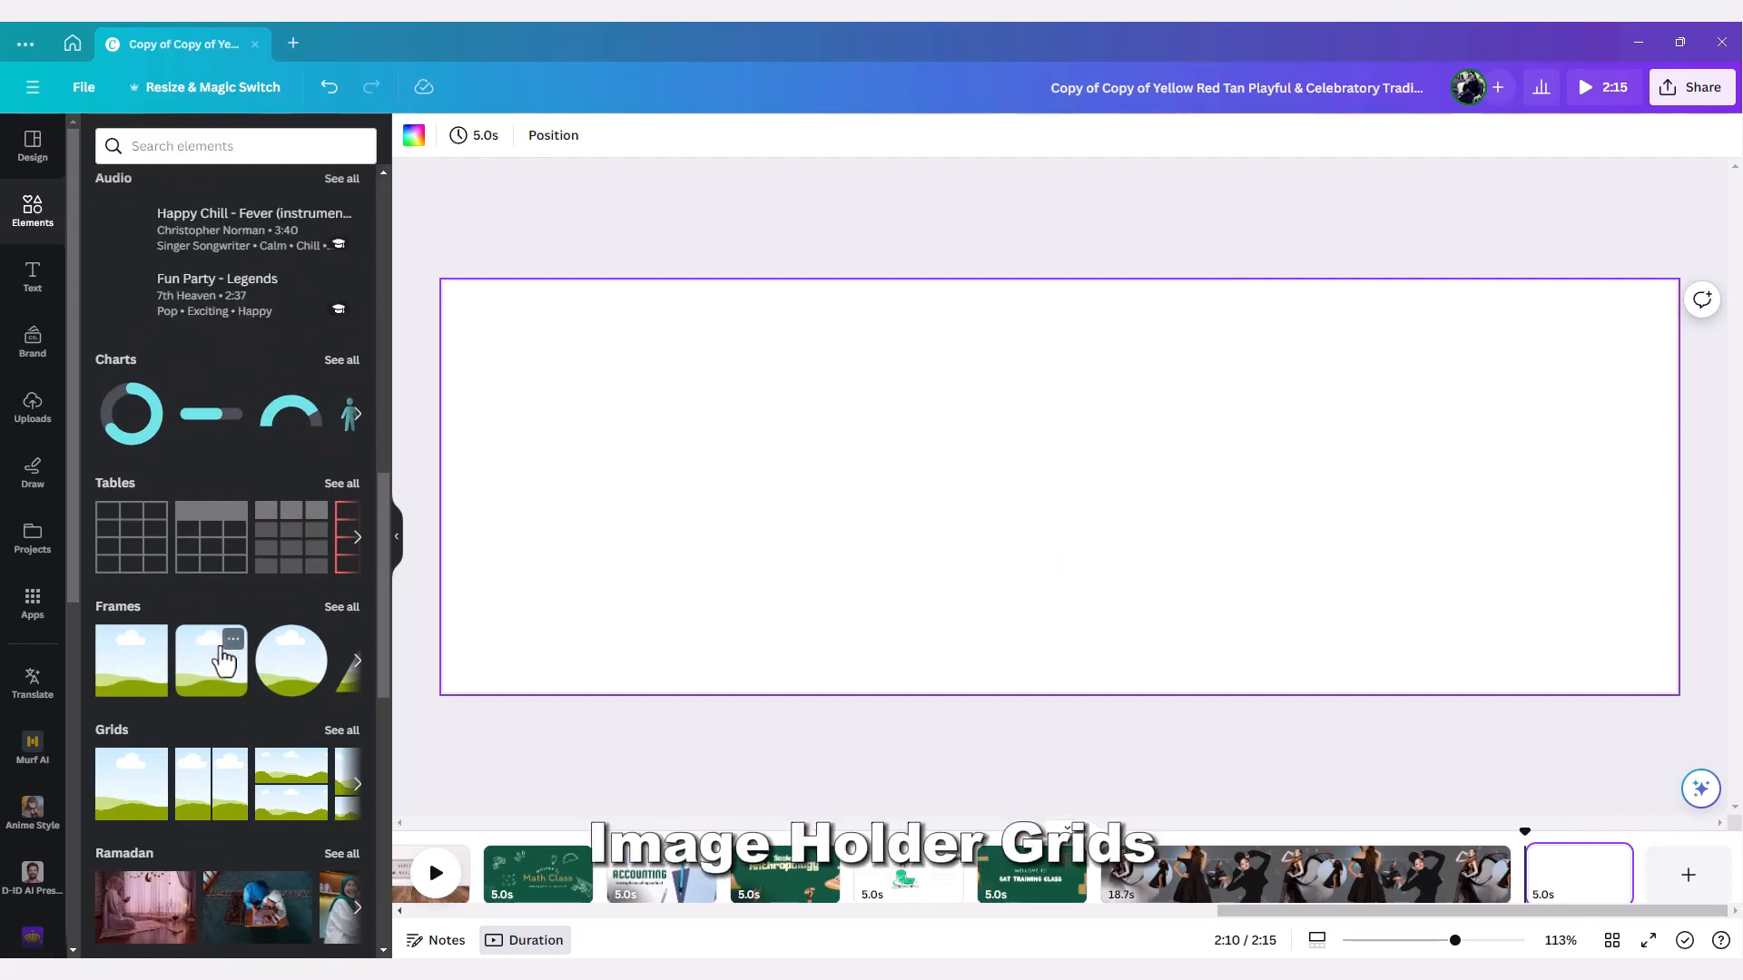
scroll(226, 660, "down", 2)
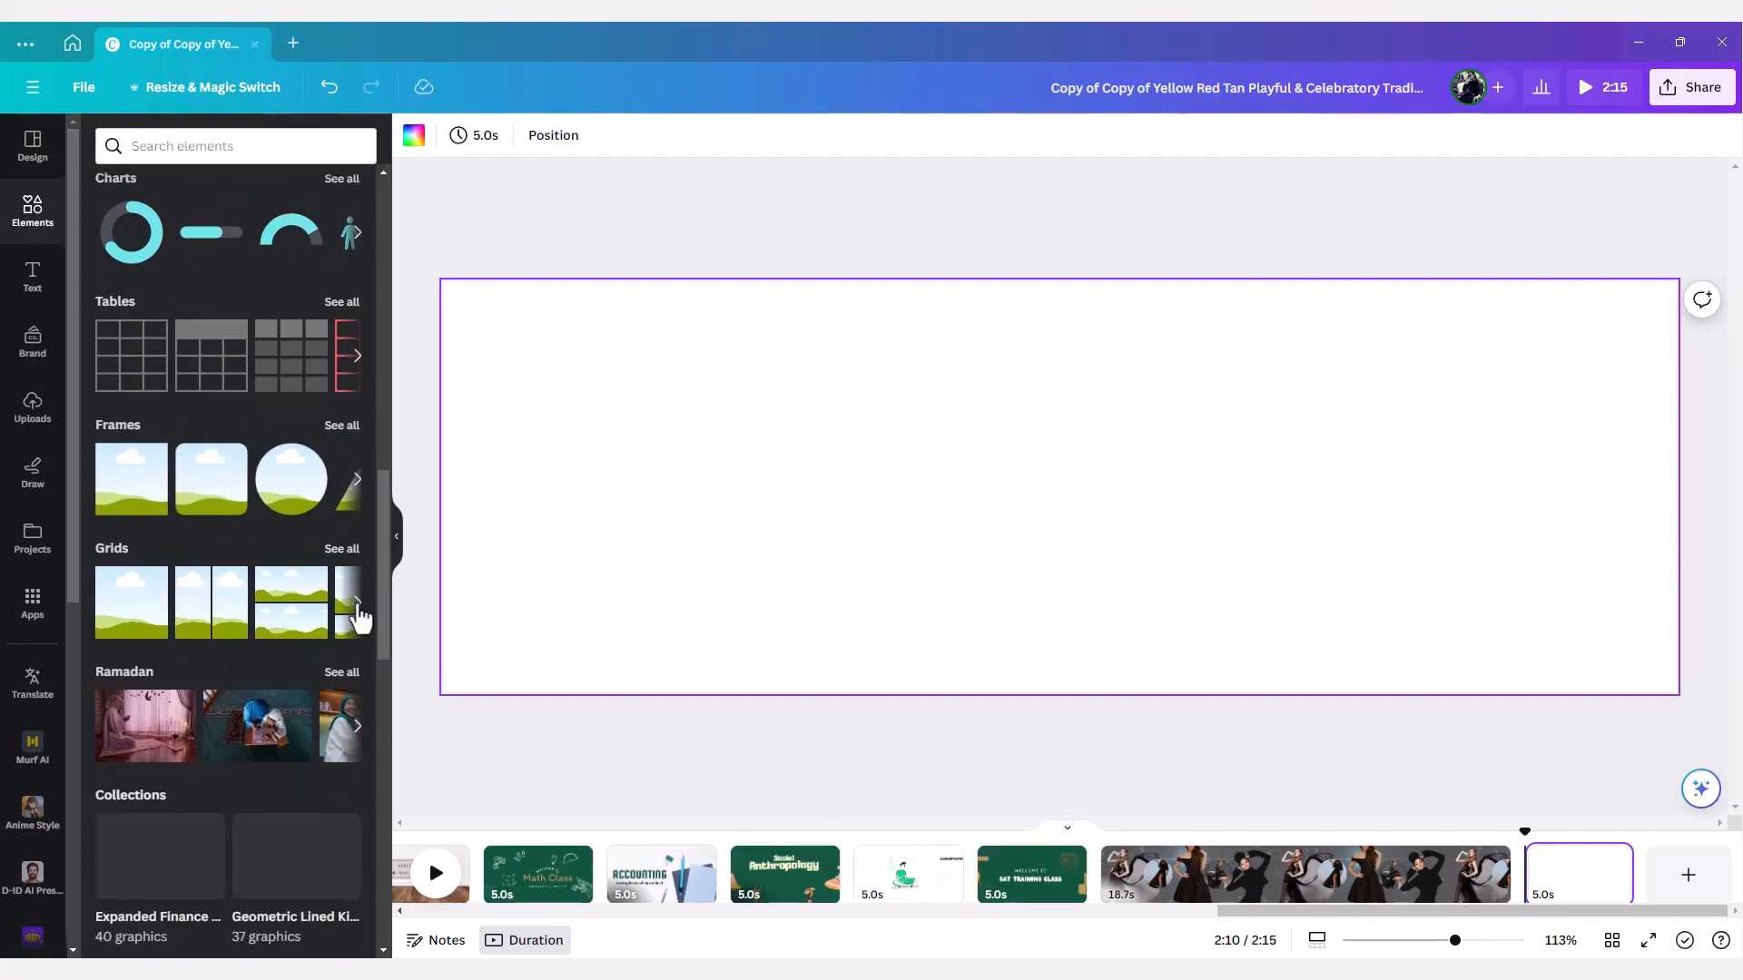
left_click(358, 603)
left_click(359, 611)
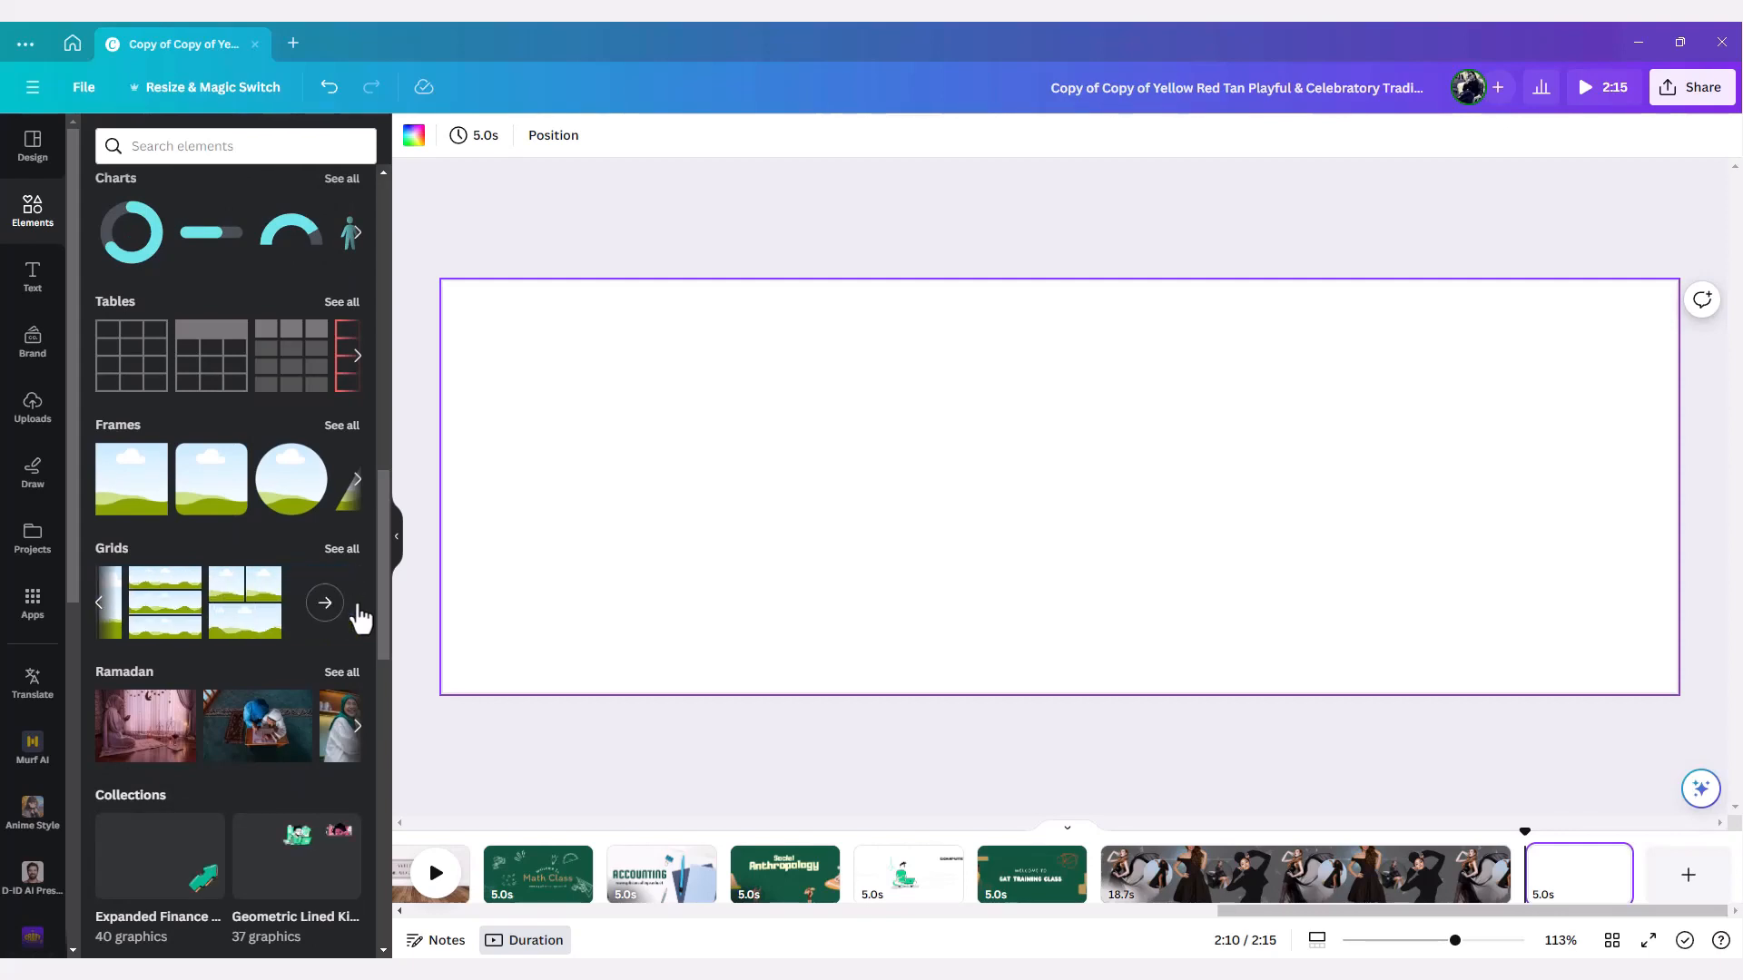
left_click(325, 613)
left_click(241, 404)
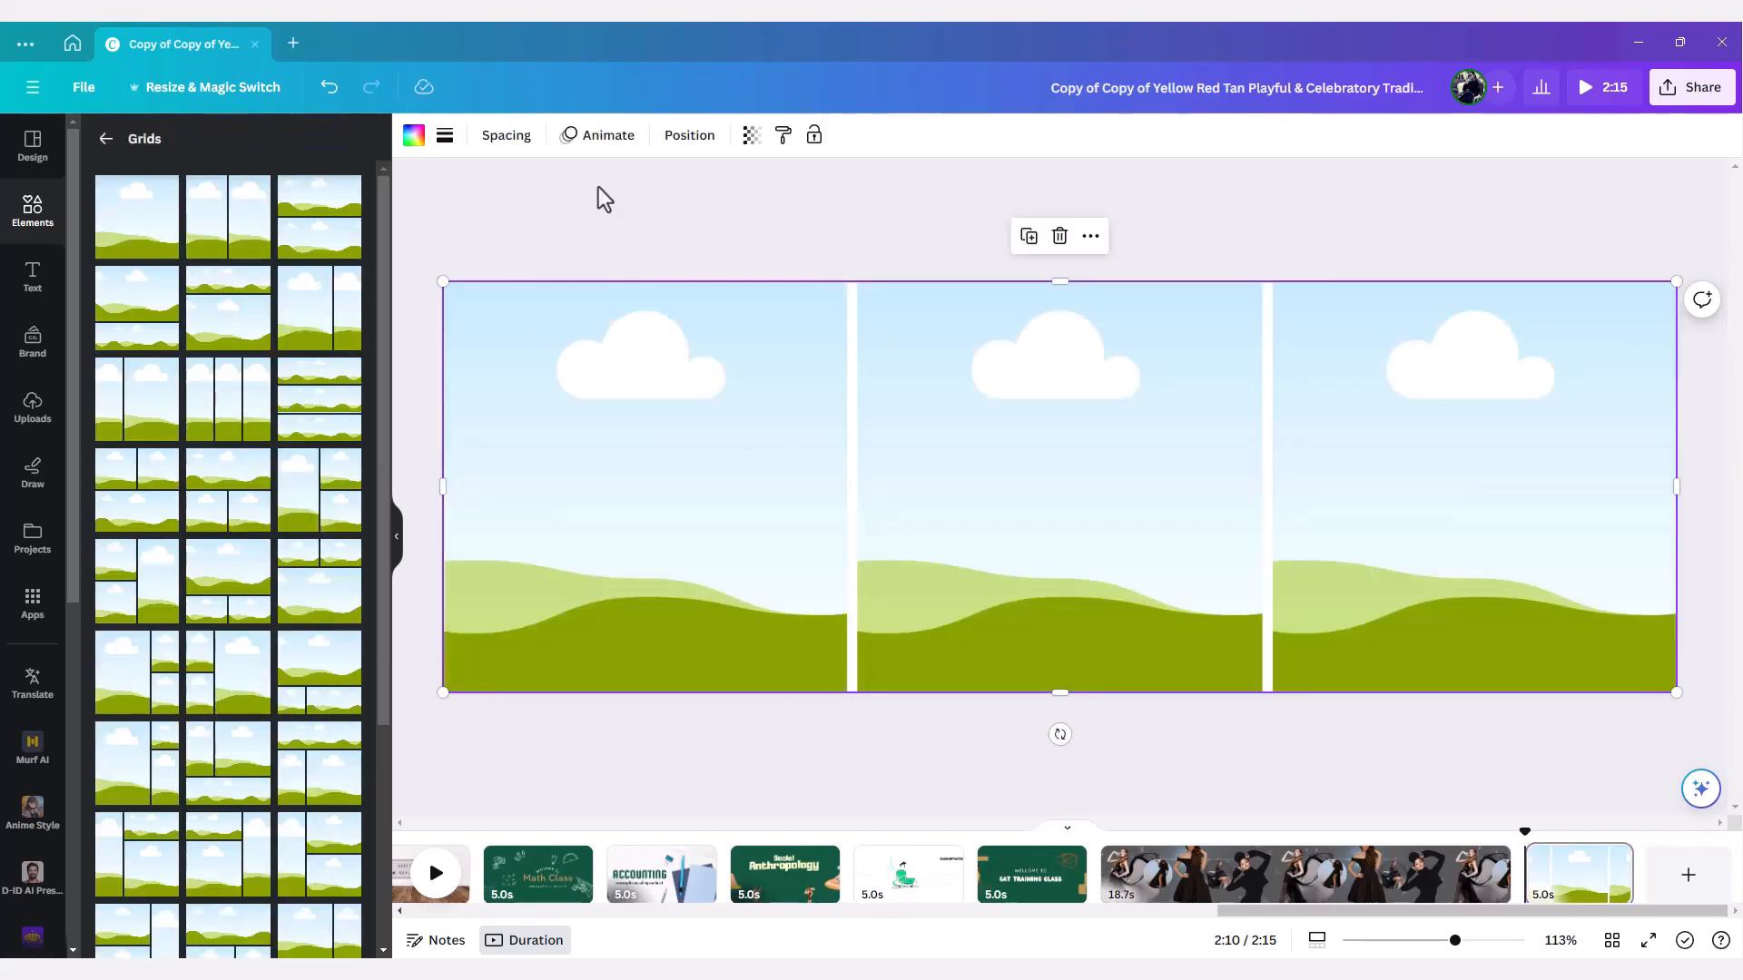
left_click(505, 134)
left_click_drag(505, 210, 487, 209)
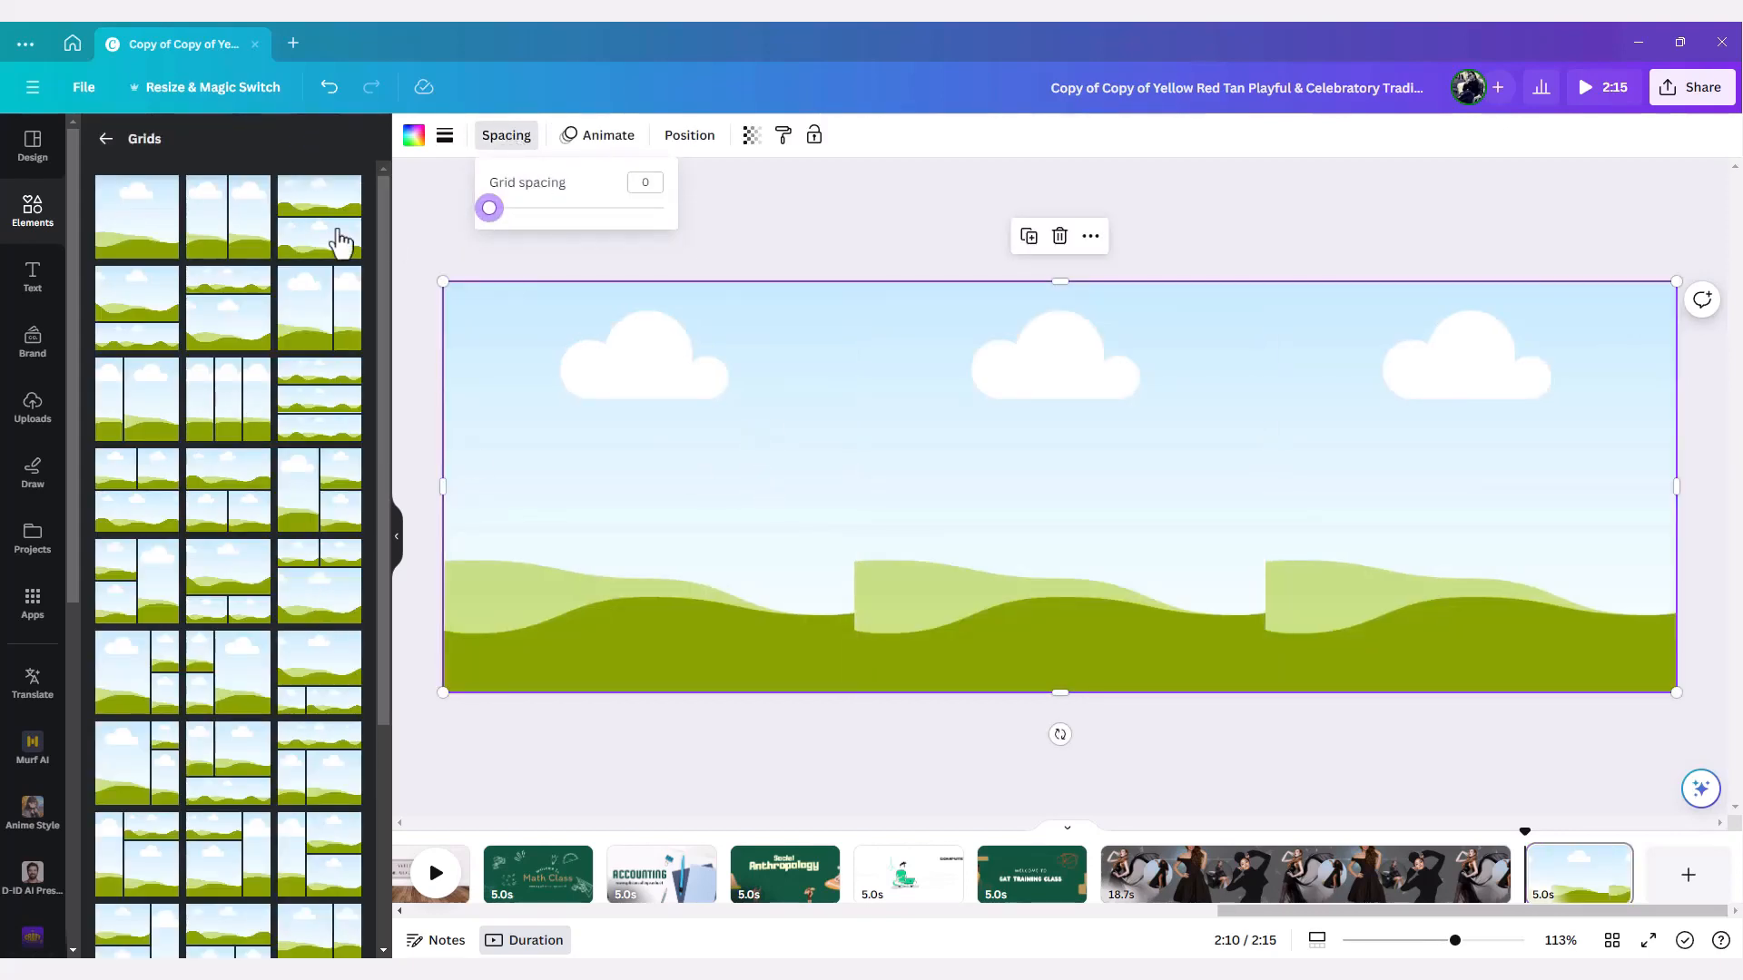
- Search the design elements for "Black Dress"
left_click(105, 138)
left_click(145, 145)
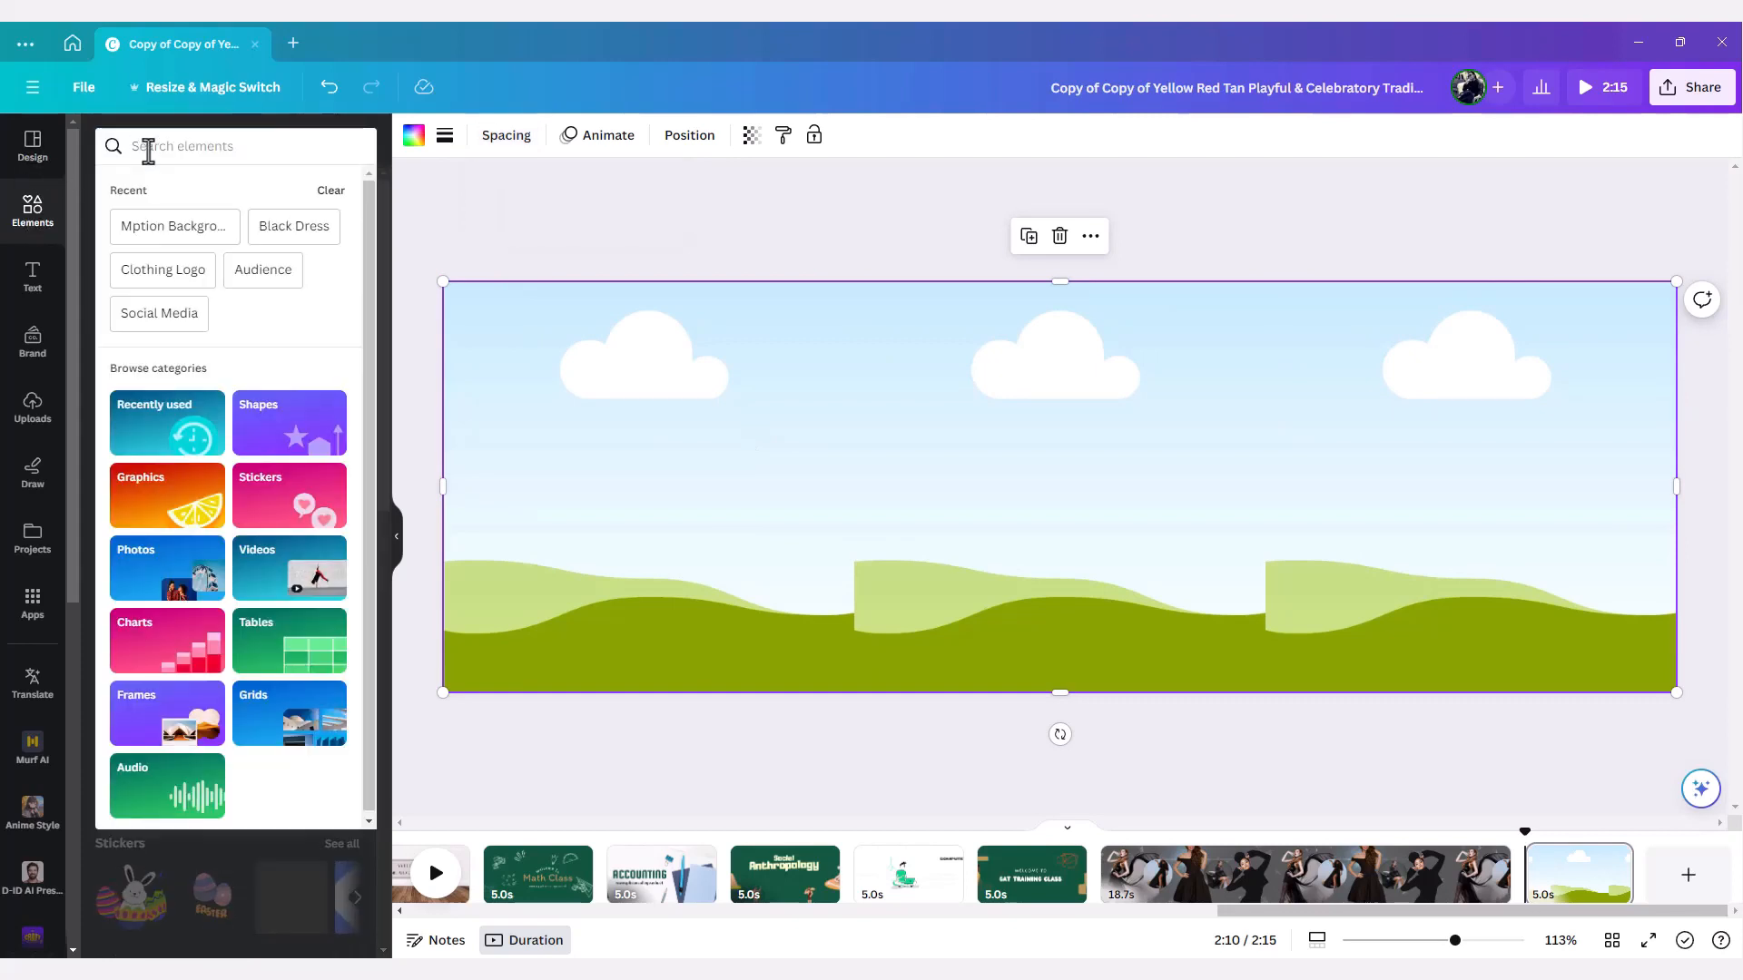
type("Black Dress")
key("Return")
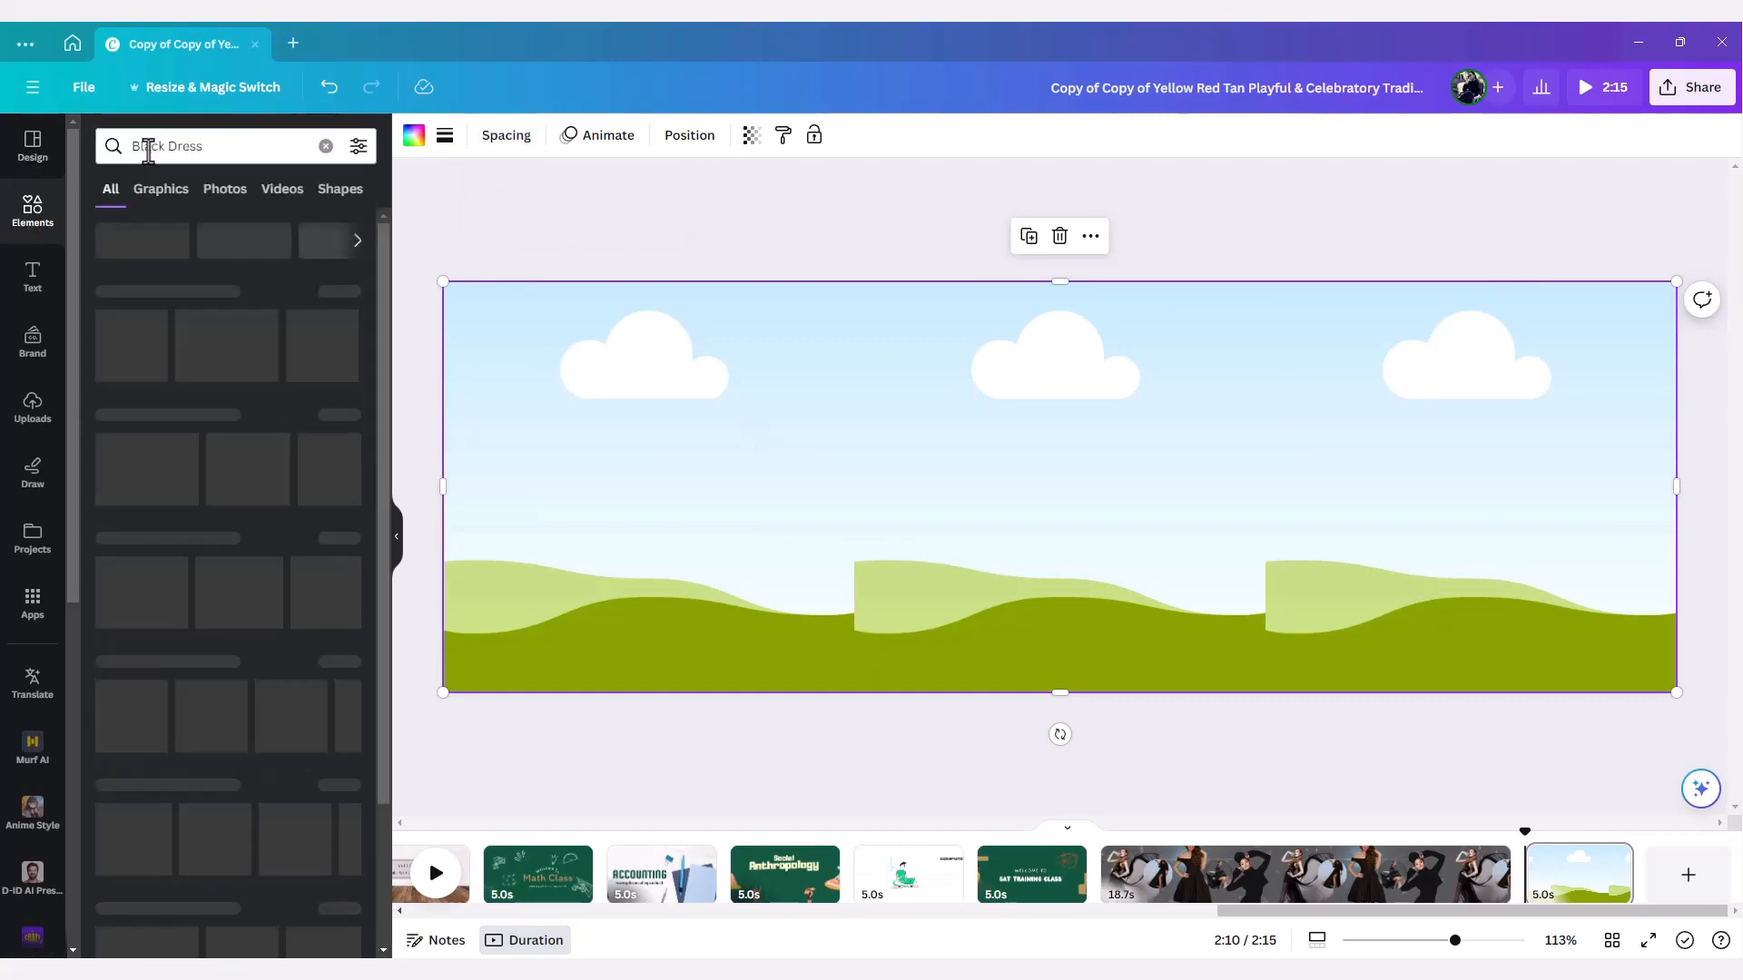
- Fill the three grid cells with black dress photos: satin dress first, woman seen from behind second, dress with heels third
left_click(228, 196)
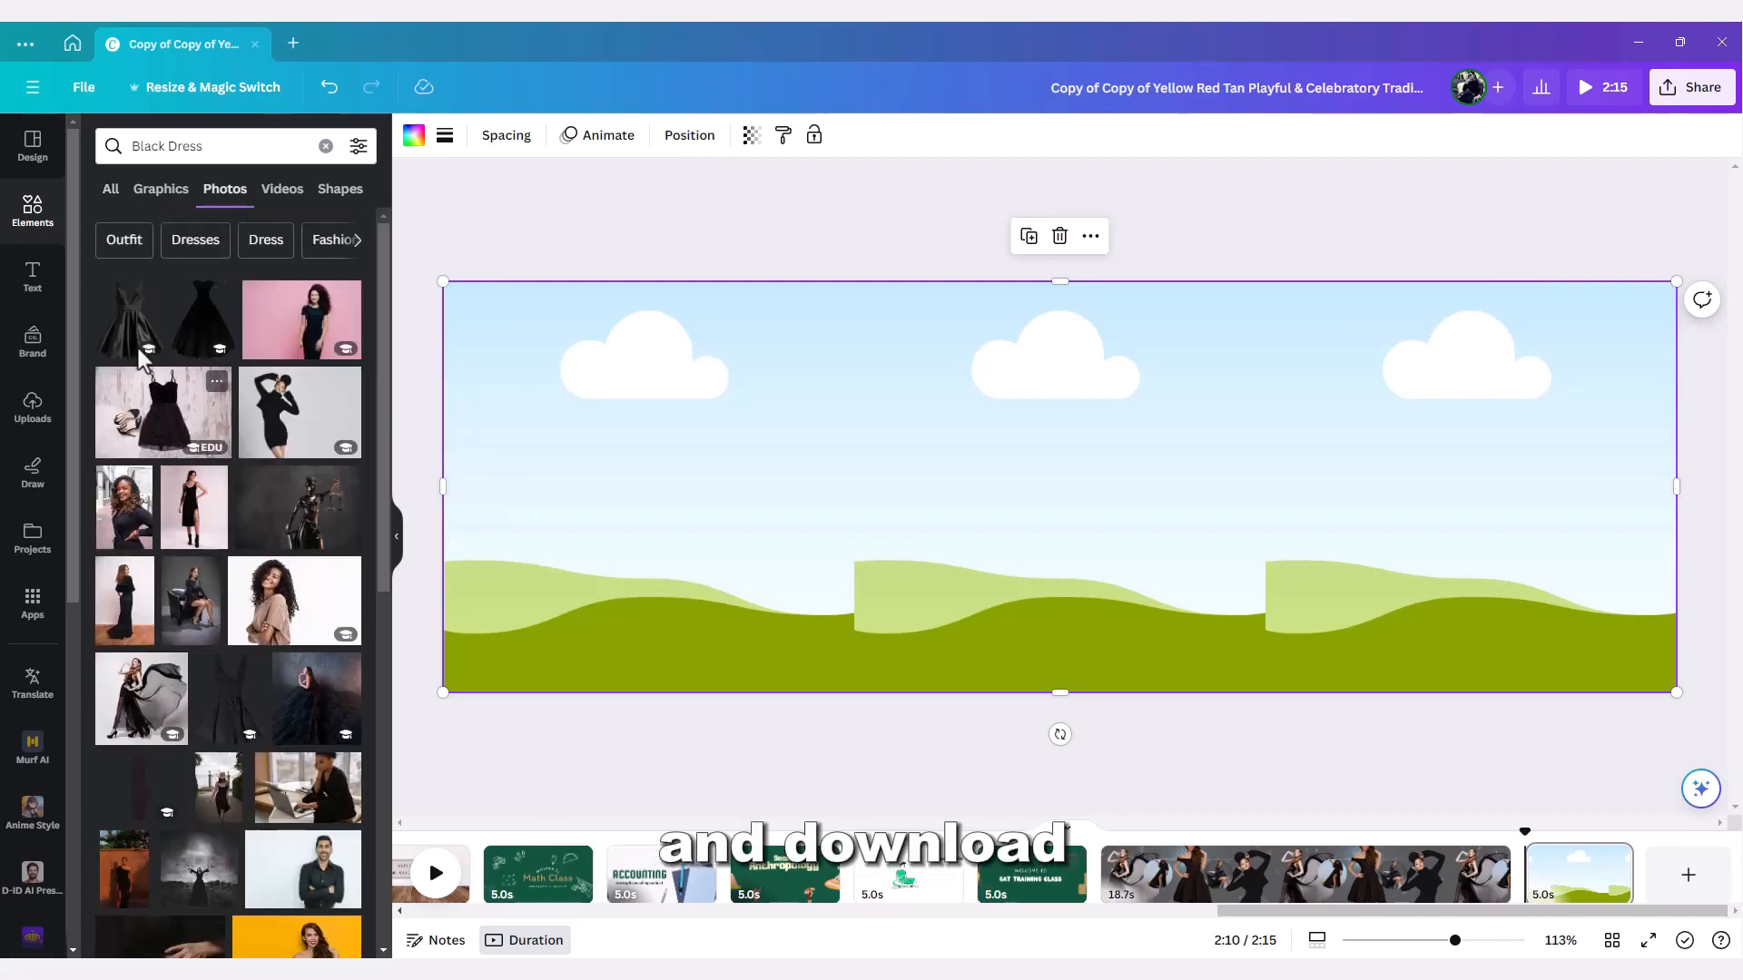
left_click_drag(132, 331, 604, 459)
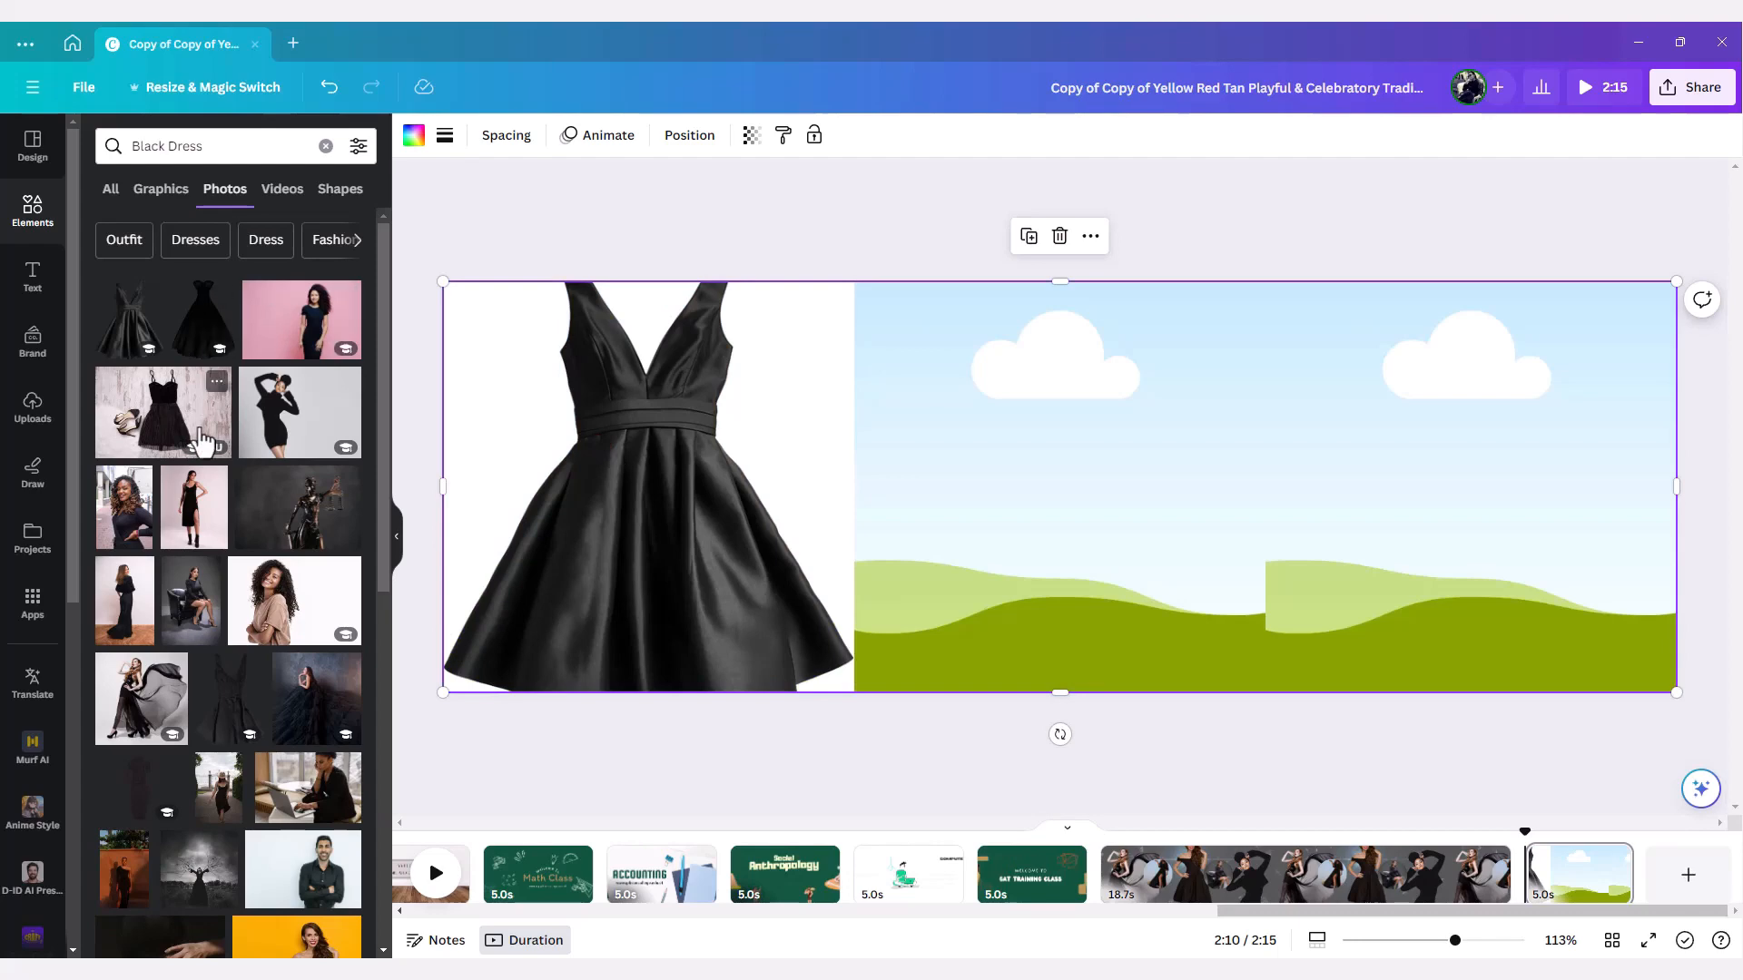
left_click_drag(168, 418, 1431, 467)
left_click_drag(284, 423, 1043, 502)
- Enlarge the middle cell's photo within its crop and reposition it so the woman's black dress fills the cell
double_click(1053, 472)
left_click_drag(858, 268, 642, 172)
left_click_drag(1014, 418, 1074, 571)
left_click(639, 424)
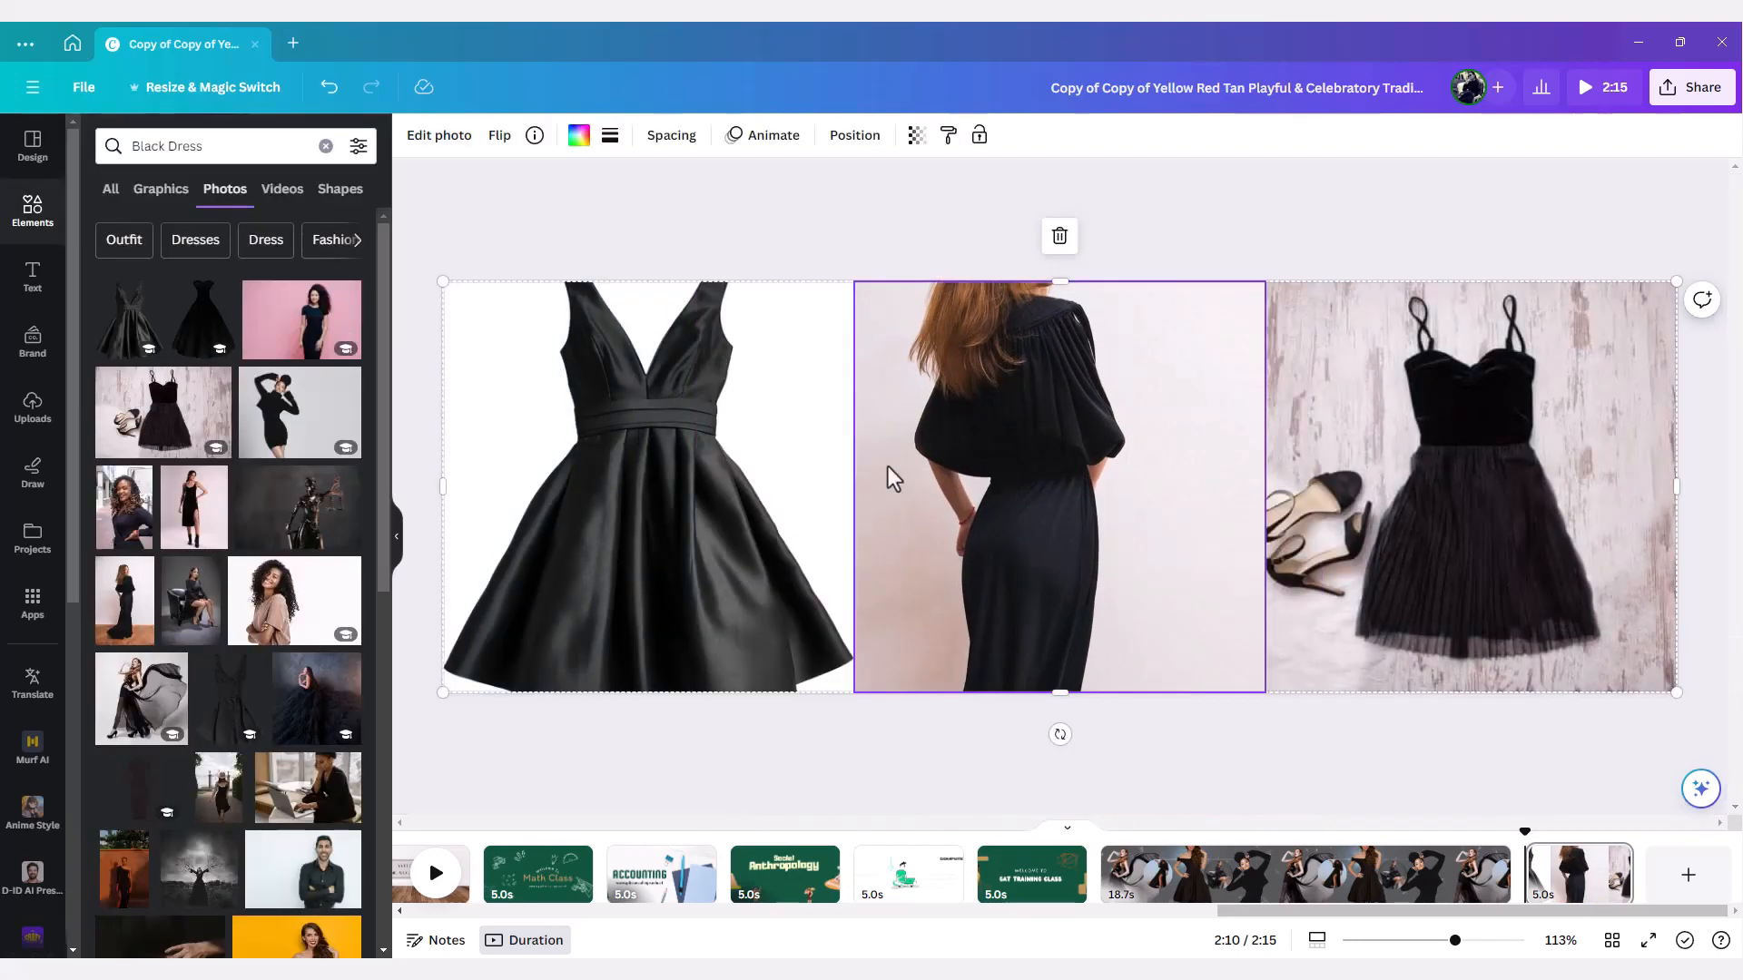
- Remove the background from the third cell's photo of the dress with heels
left_click(1499, 662)
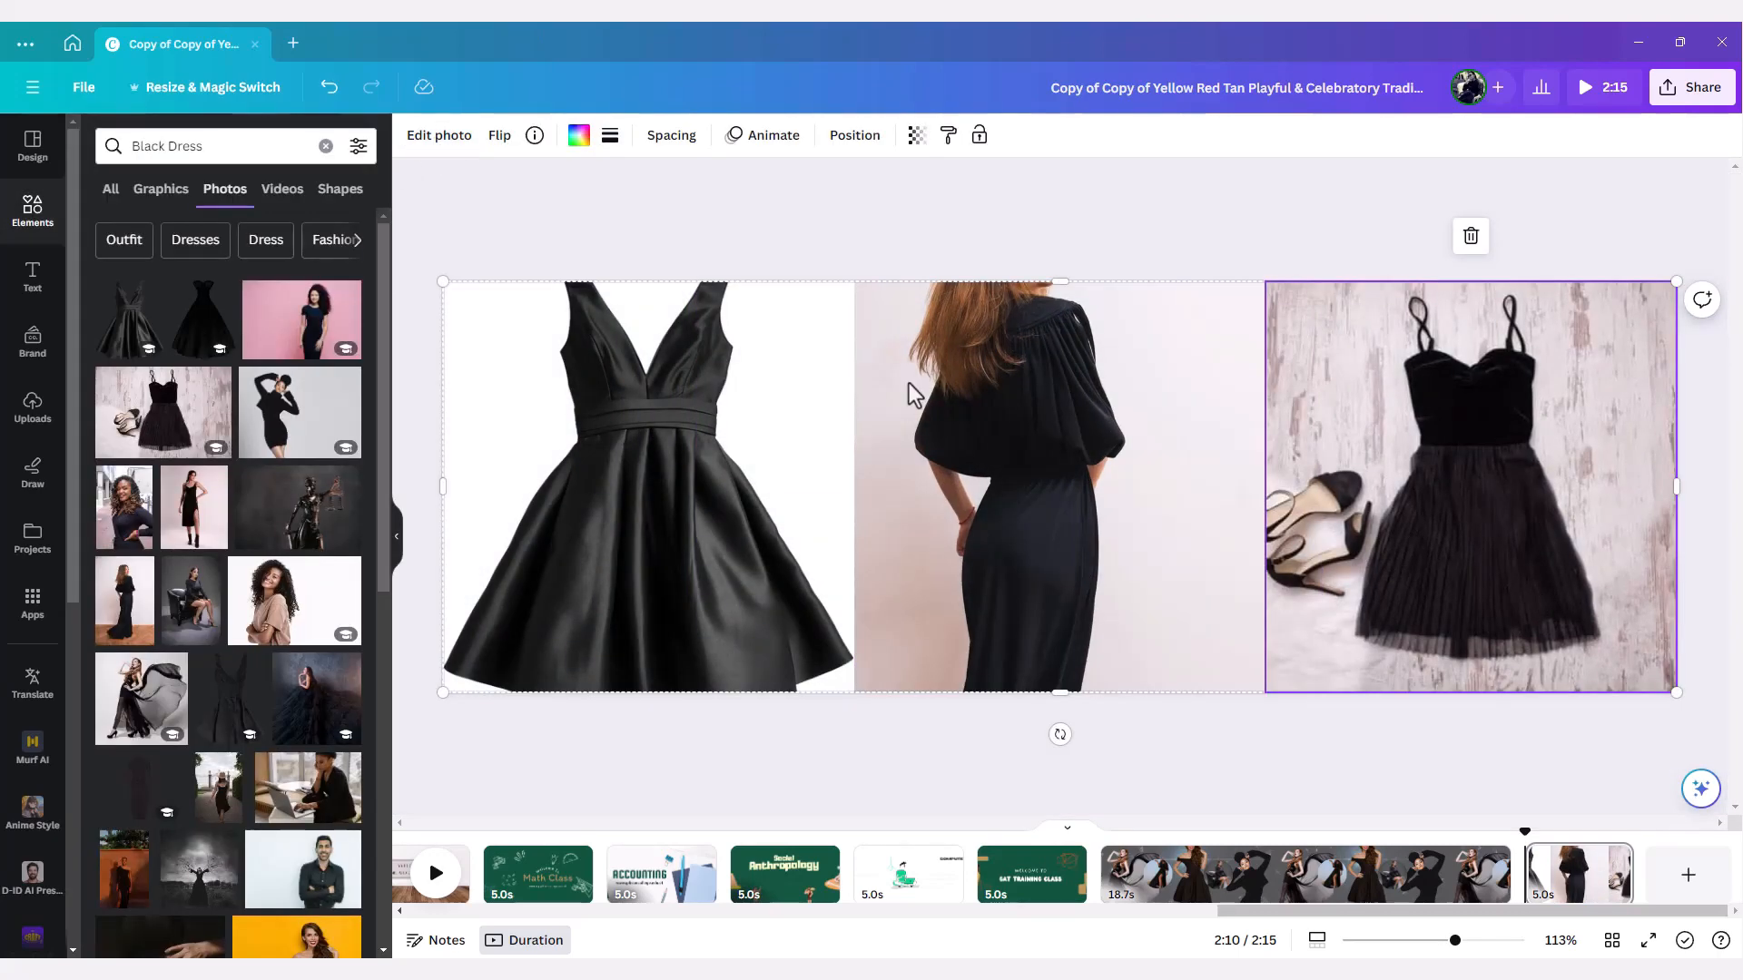
left_click(443, 138)
left_click(131, 292)
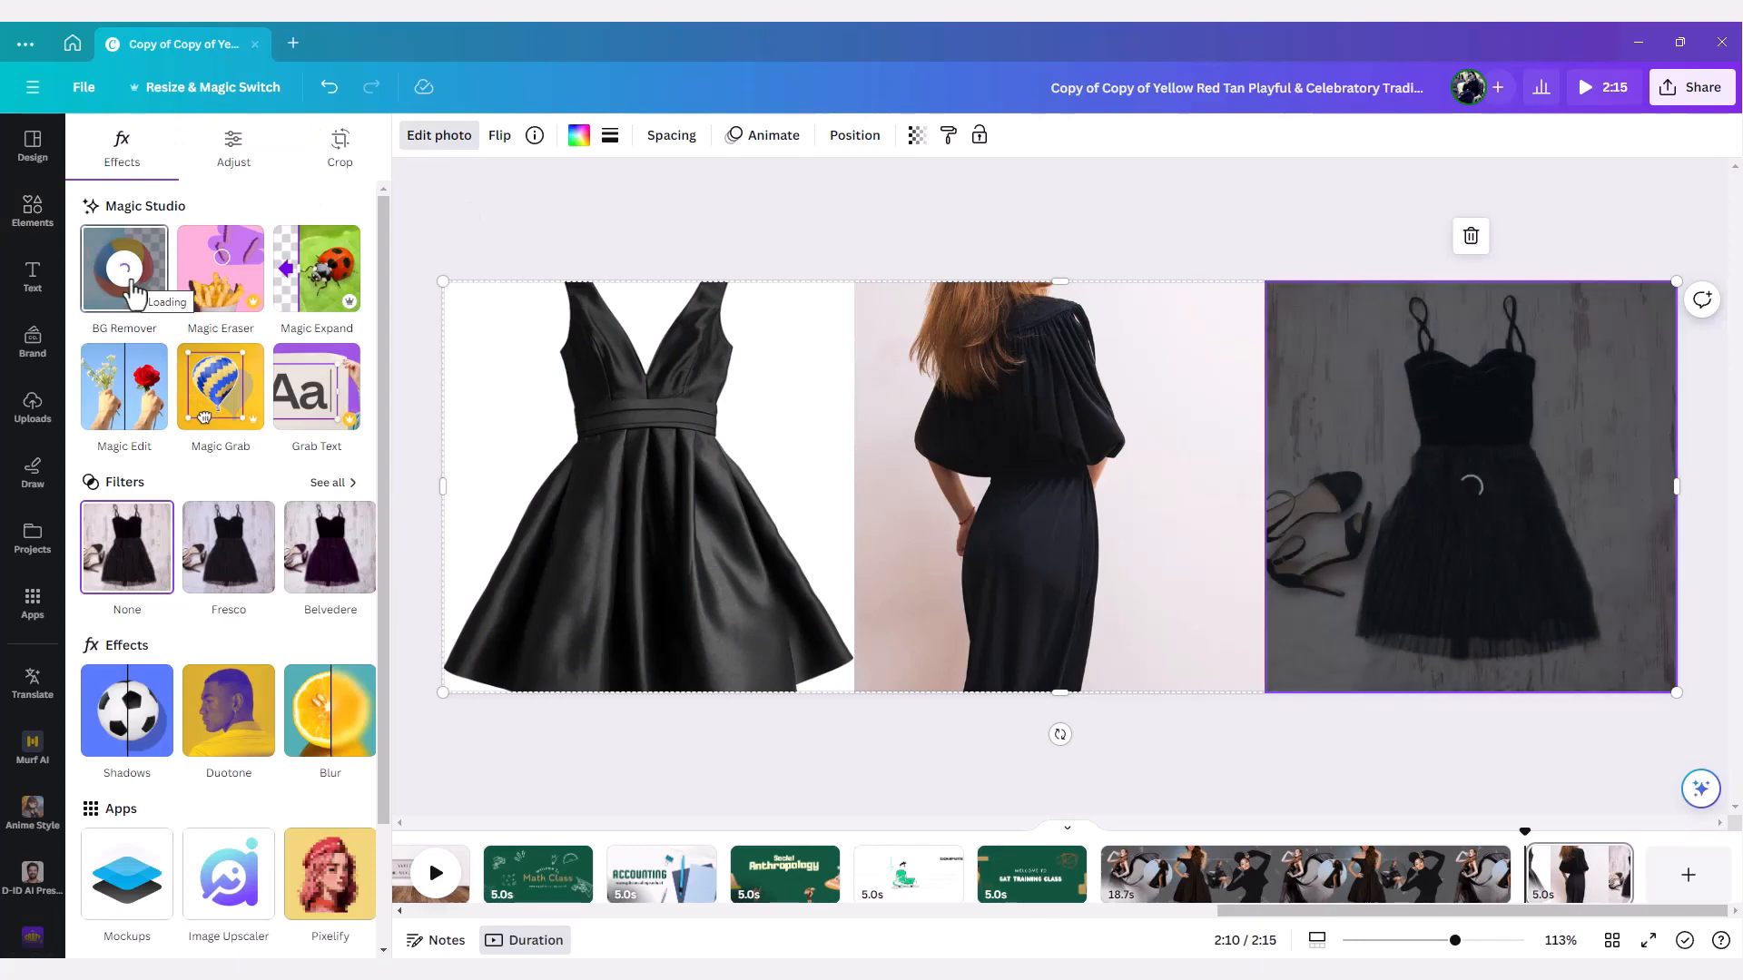
- Add a new page, fill it with a grid of one large cell beside two stacked cells, and remove the grid spacing
left_click(1688, 875)
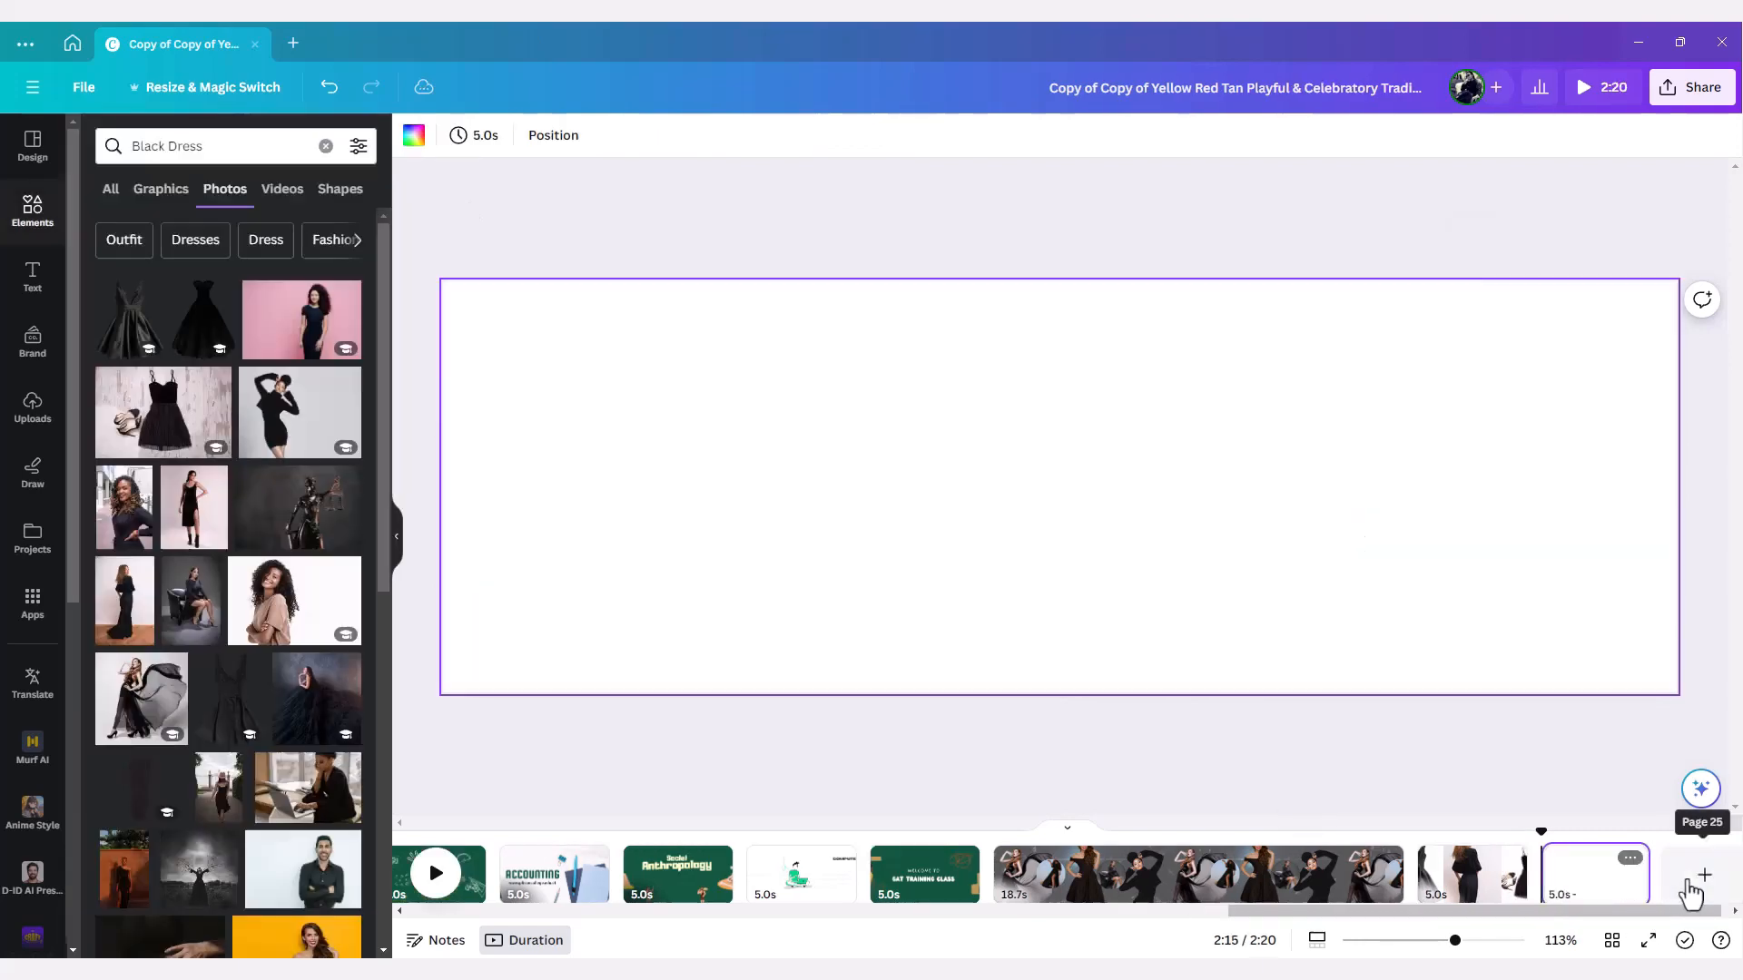
left_click(234, 145)
scroll(180, 523, "down", 13)
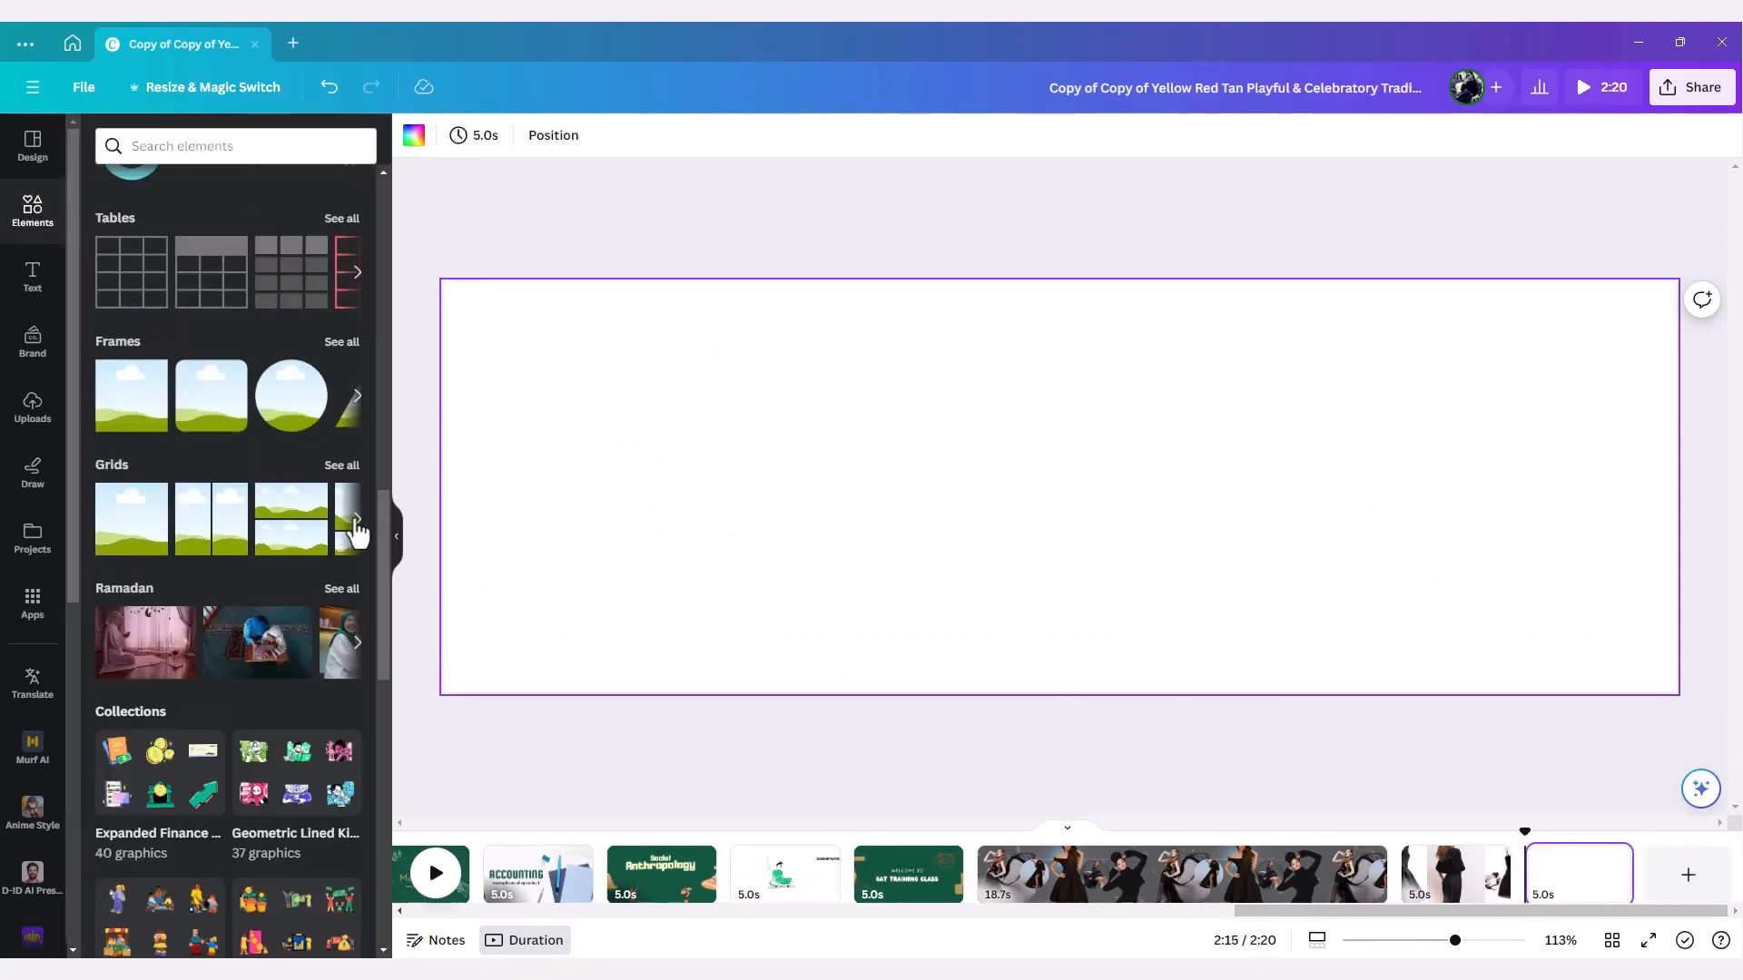
left_click(343, 466)
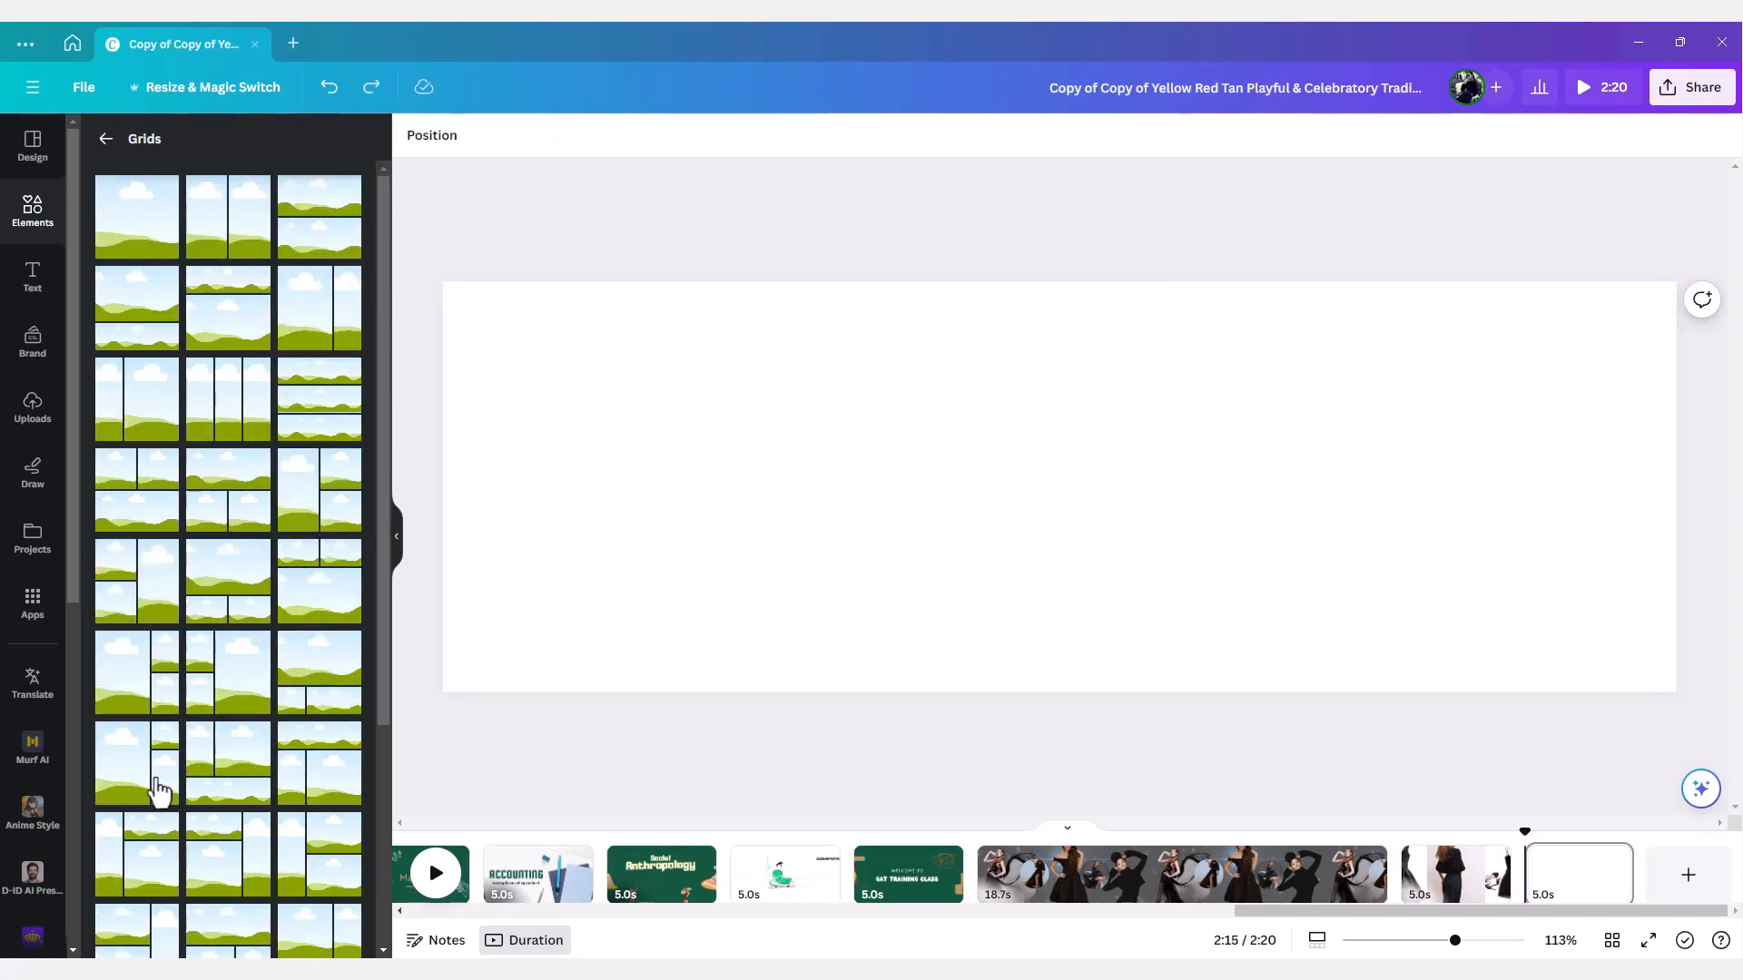
left_click(156, 788)
left_click(507, 136)
left_click_drag(505, 208, 468, 219)
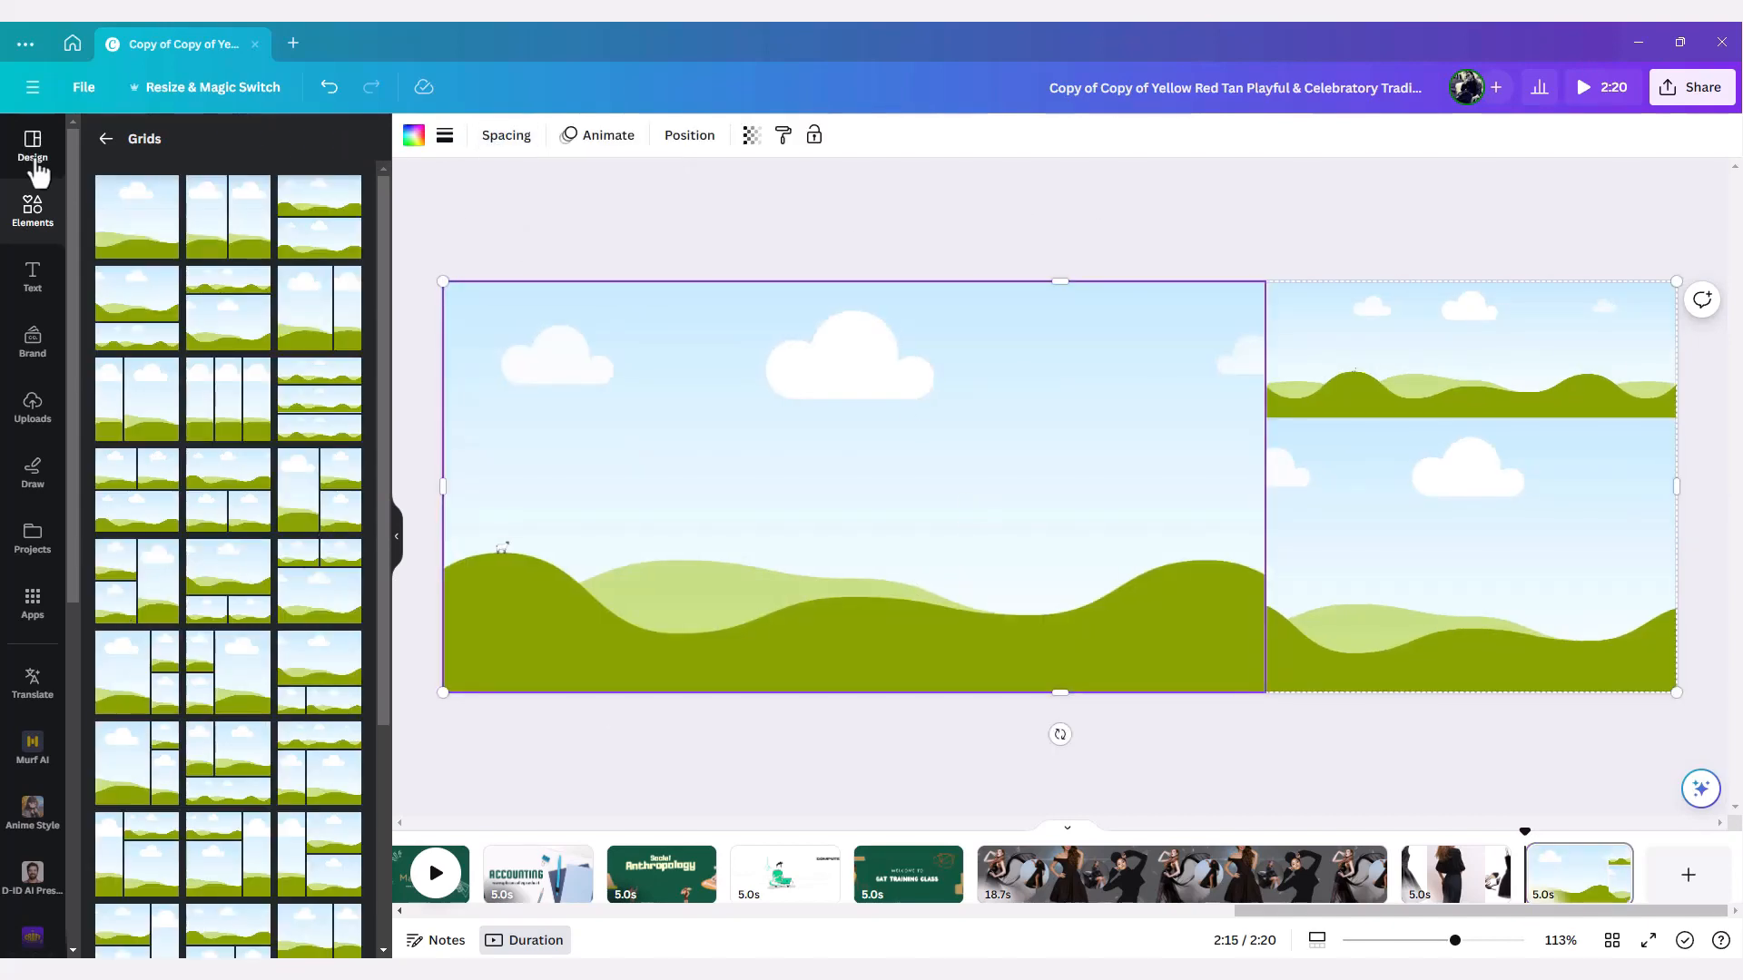
- Search the elements for "Black Dress" and browse the photo results
left_click(106, 139)
type("Black Dress")
key("Return")
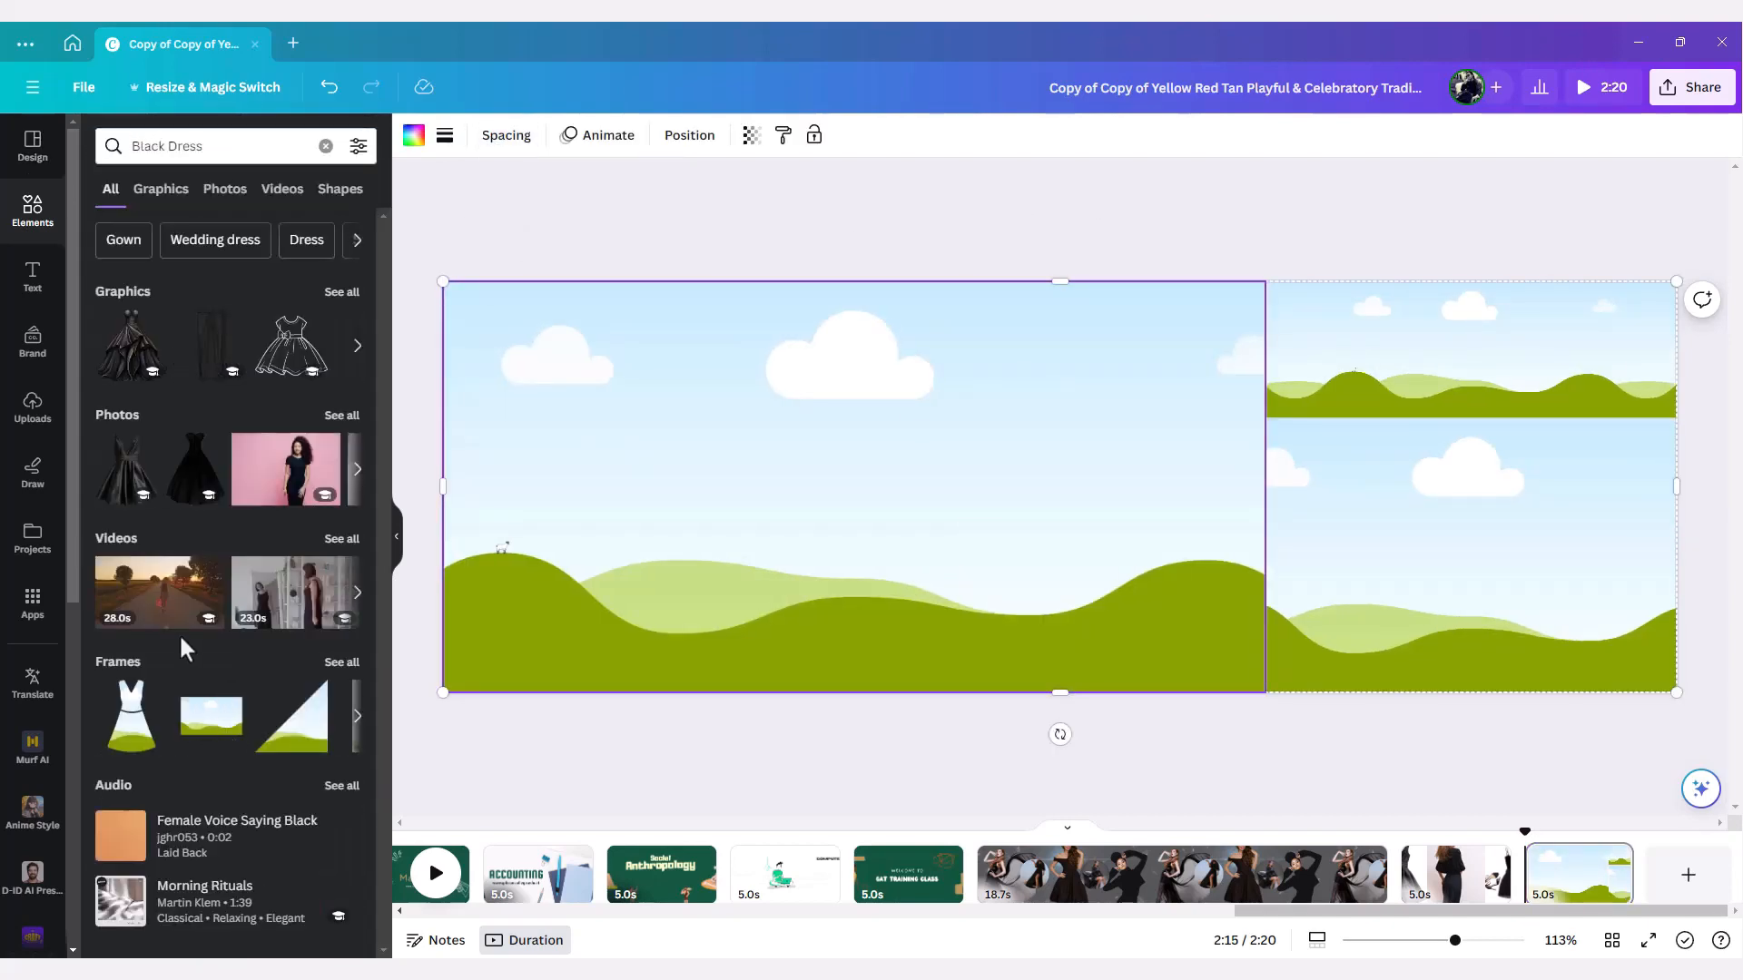
left_click(218, 191)
scroll(152, 731, "down", 10)
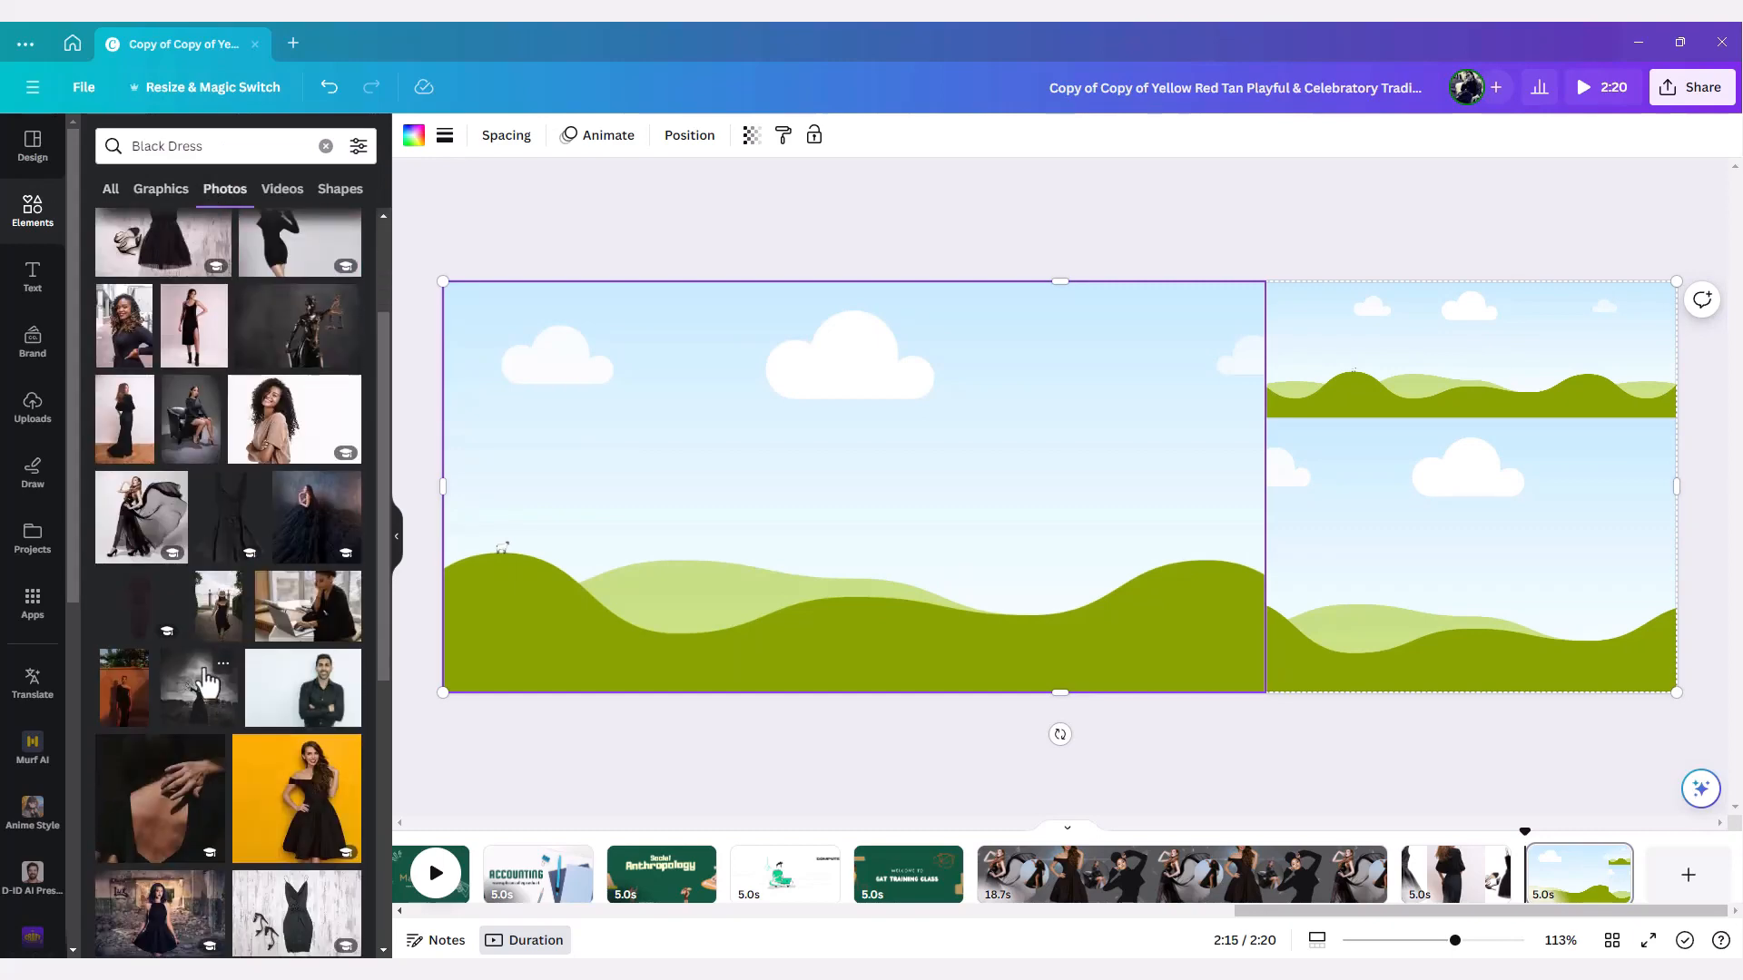
scroll(209, 744, "down", 3)
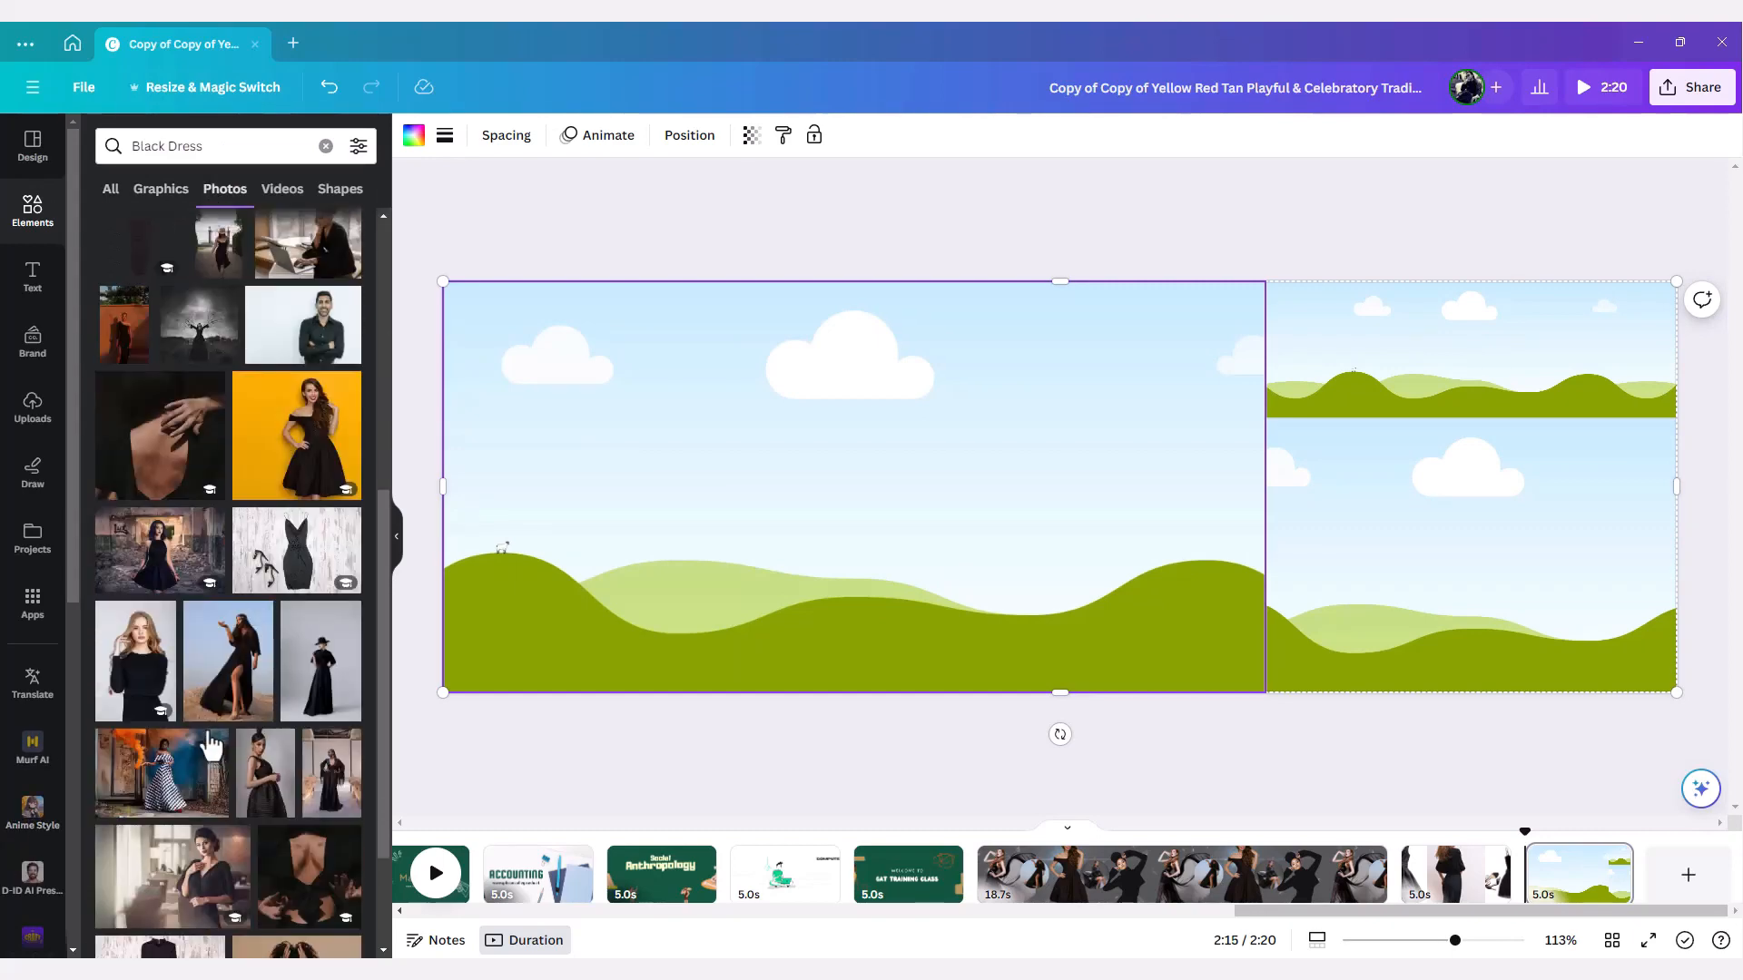
- Place the photo of the woman in the fringed black dress in the lower small cell, then enlarge and reposition its crop
left_click_drag(336, 794, 1416, 546)
double_click(1474, 543)
left_click_drag(1438, 664, 1420, 724)
left_click_drag(1266, 307, 1044, 195)
left_click_drag(1432, 527, 1486, 622)
left_click(1053, 227)
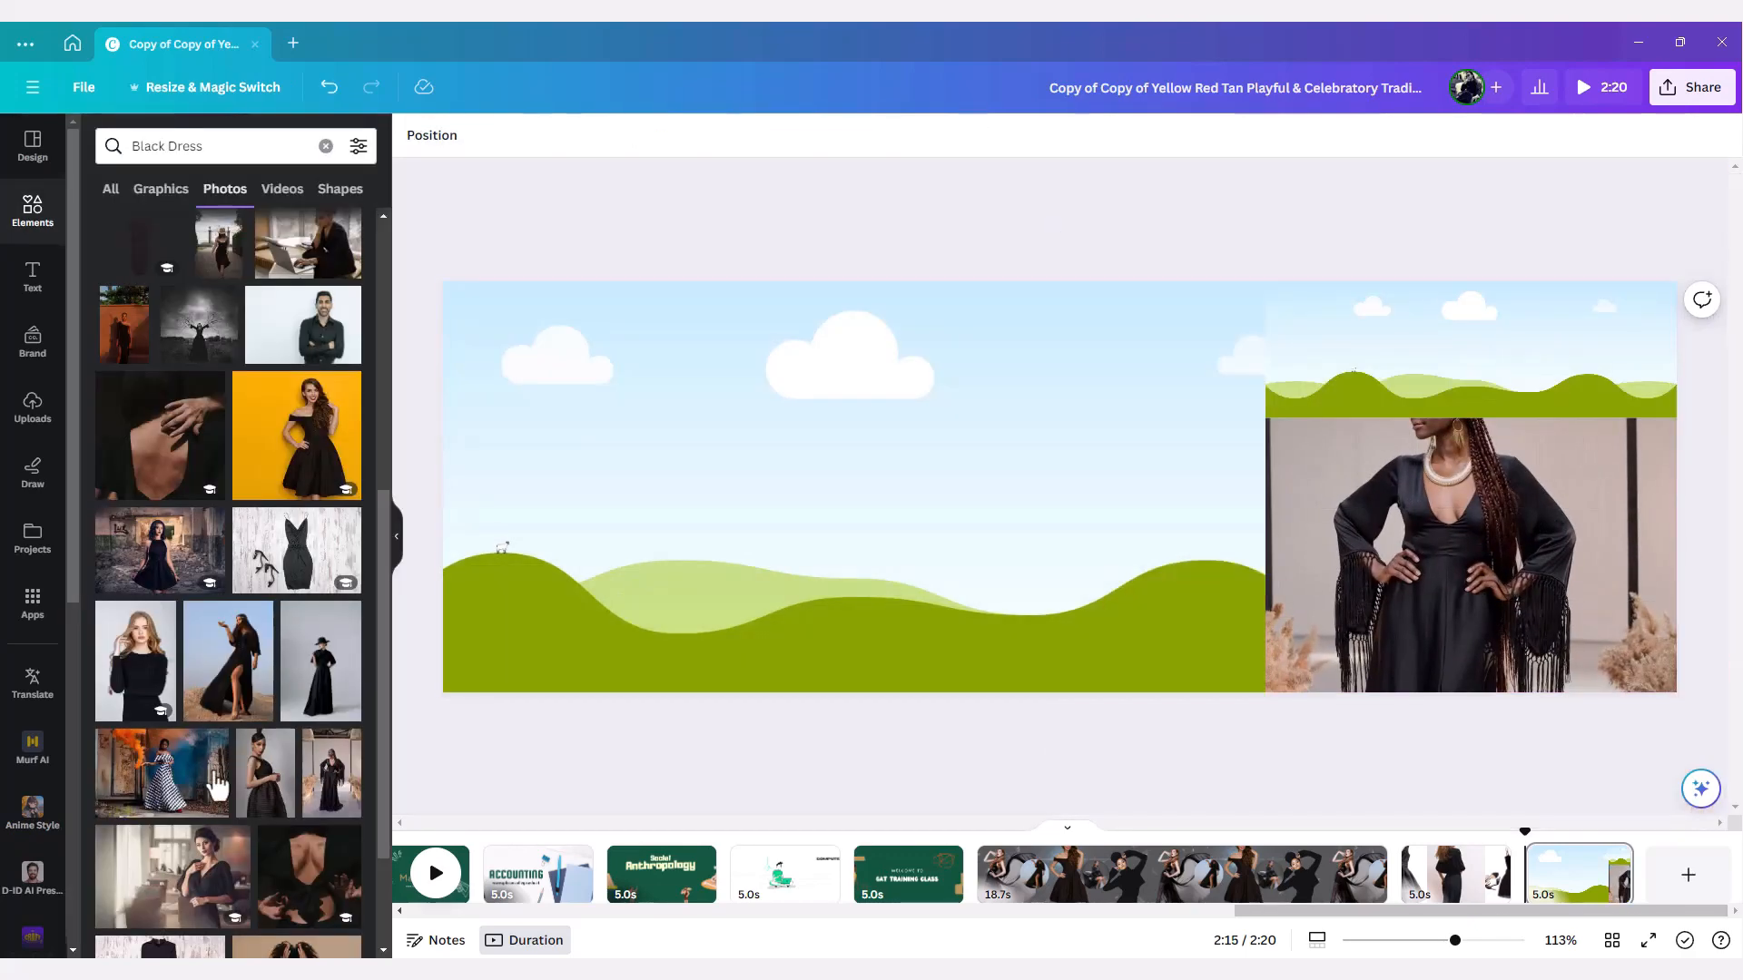
- Place the photo of the smiling curly-haired woman in the upper small cell and shift its crop to show the lower part
scroll(173, 778, "down", 5)
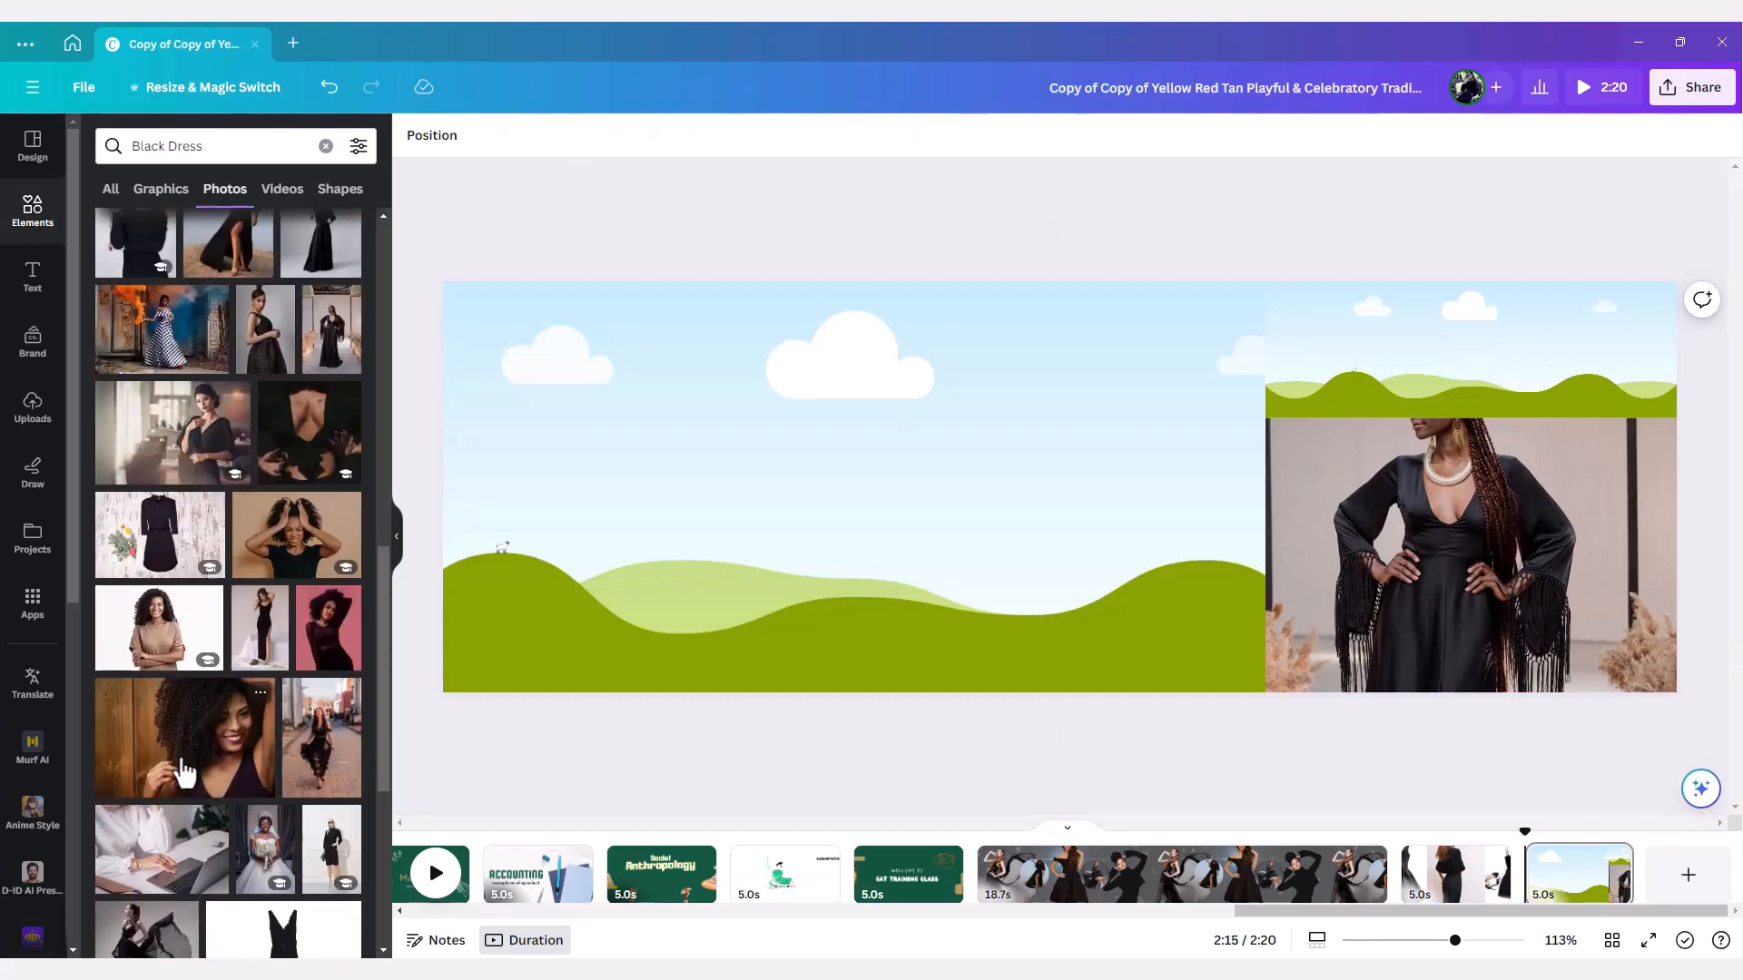
left_click_drag(177, 746, 1581, 357)
double_click(1581, 357)
left_click_drag(1489, 311, 1521, 342)
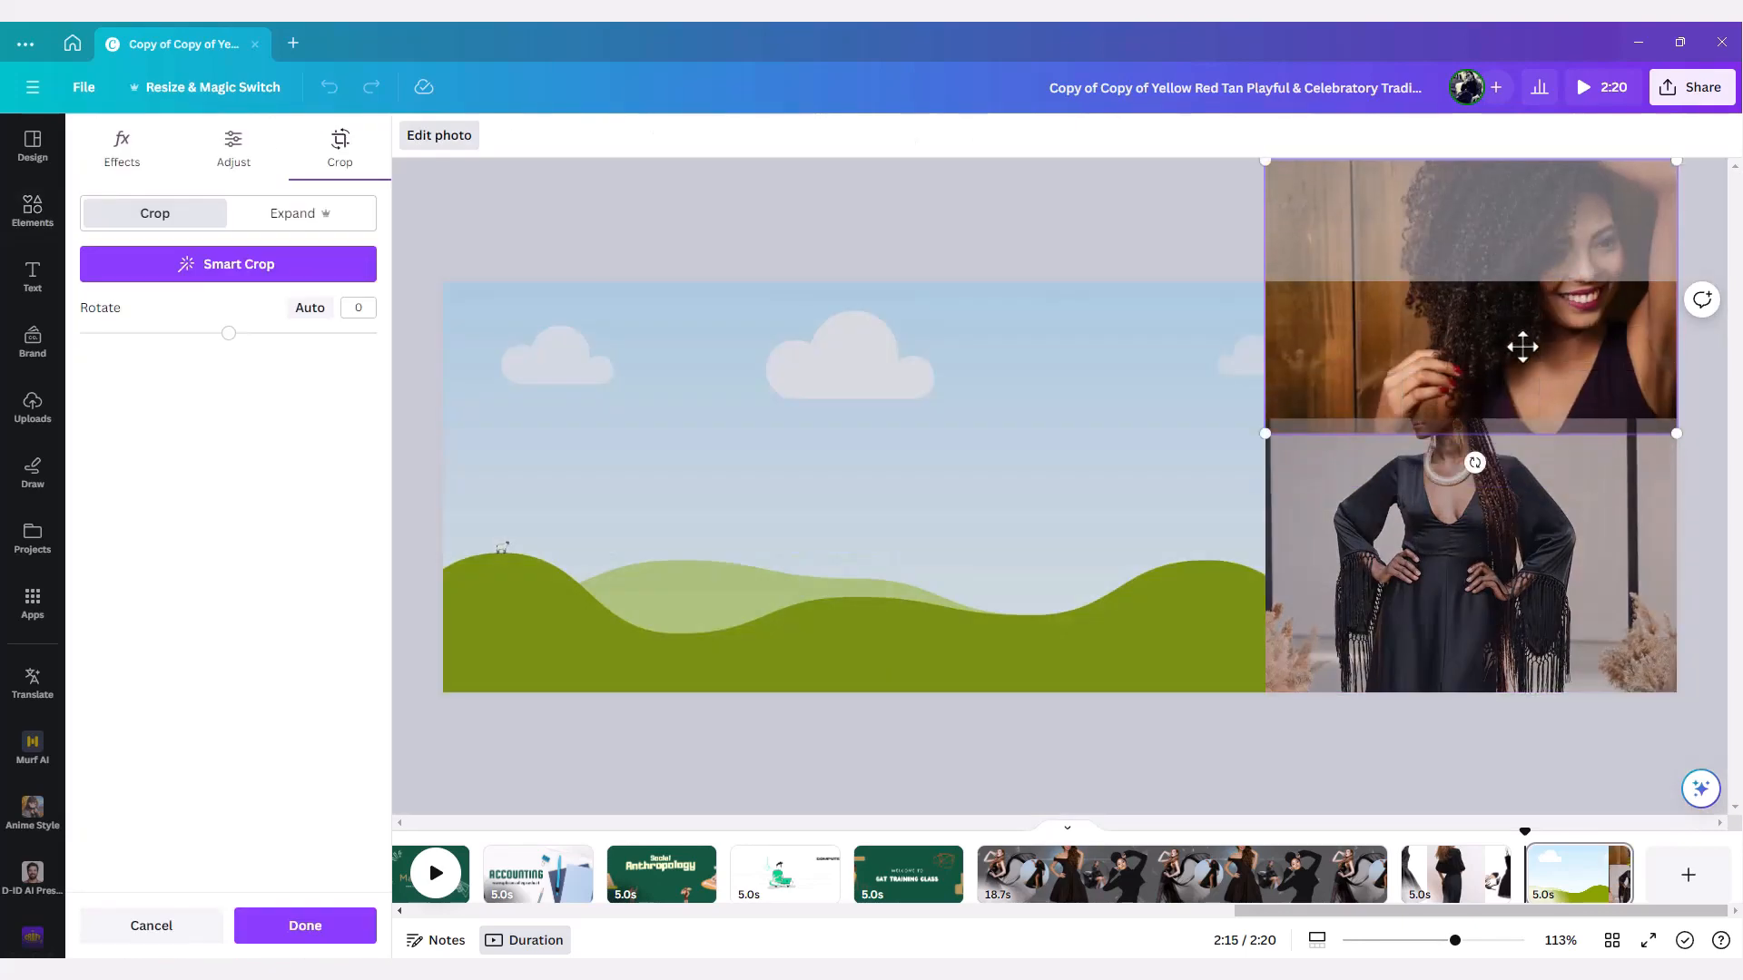
left_click(1179, 232)
- Fill the large cell with the photo of the woman in a black dress standing in a park
scroll(173, 808, "down", 5)
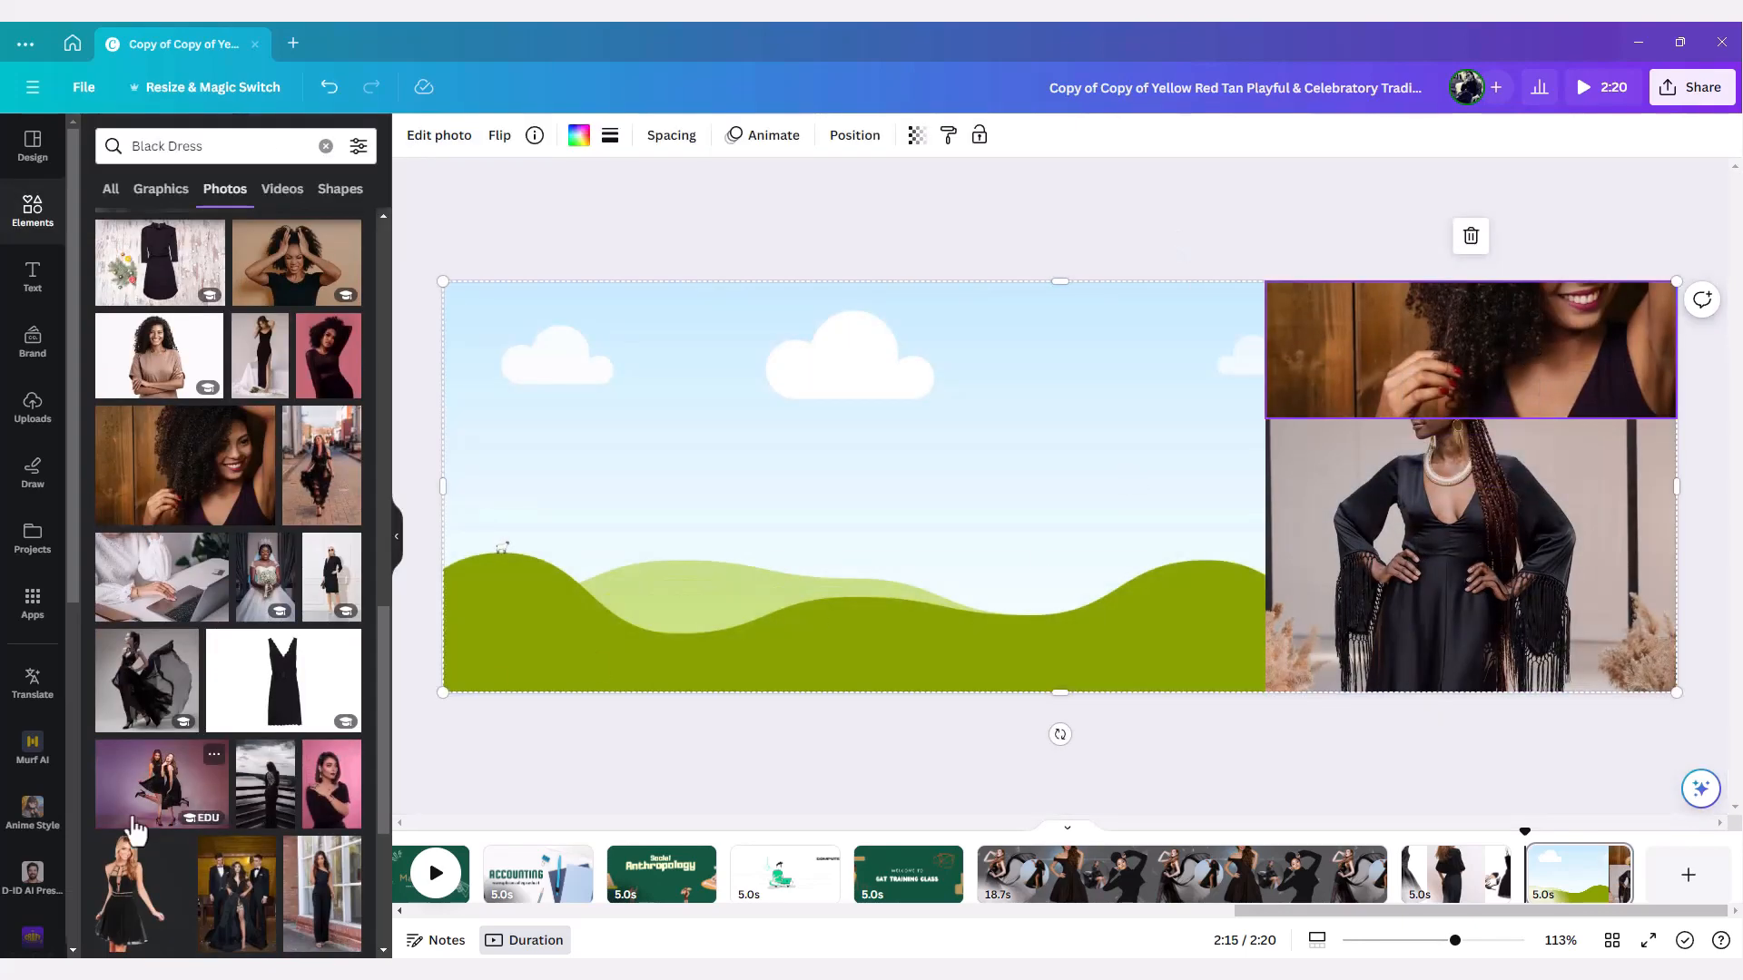
scroll(240, 764, "down", 3)
left_click_drag(239, 765, 1054, 526)
double_click(1053, 508)
left_click(1405, 269)
- Flip the large cell's park photo horizontally
left_click(1028, 601)
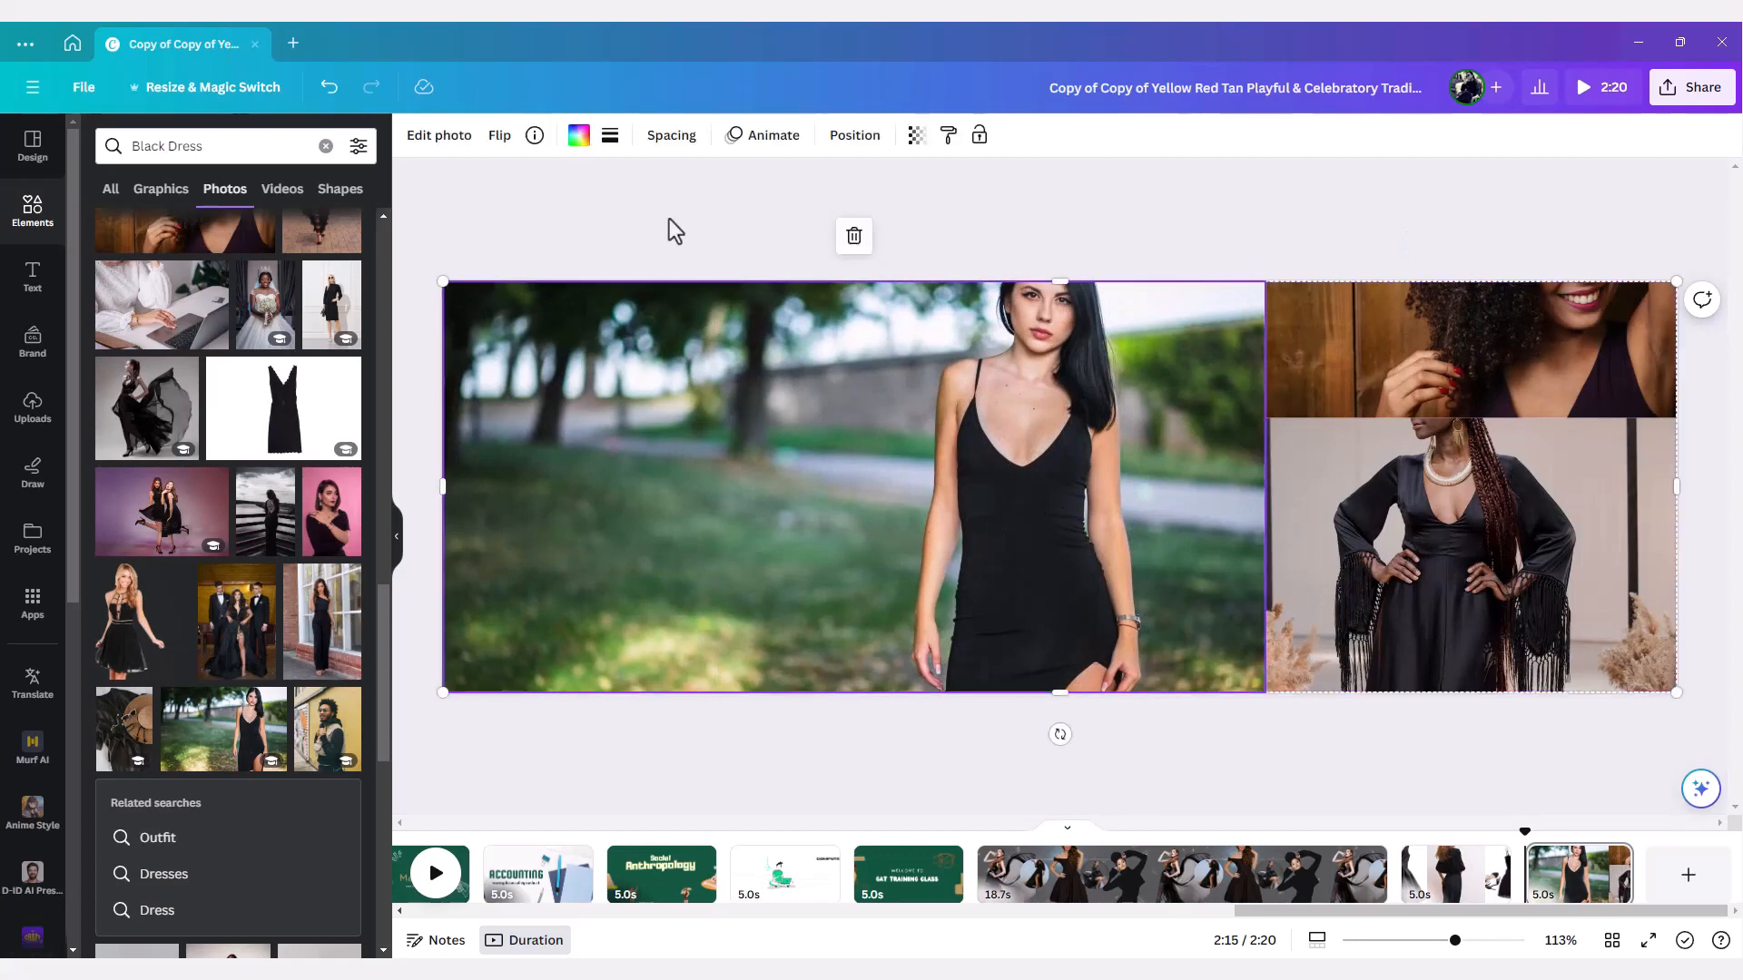
left_click(499, 134)
left_click(549, 182)
key("Escape")
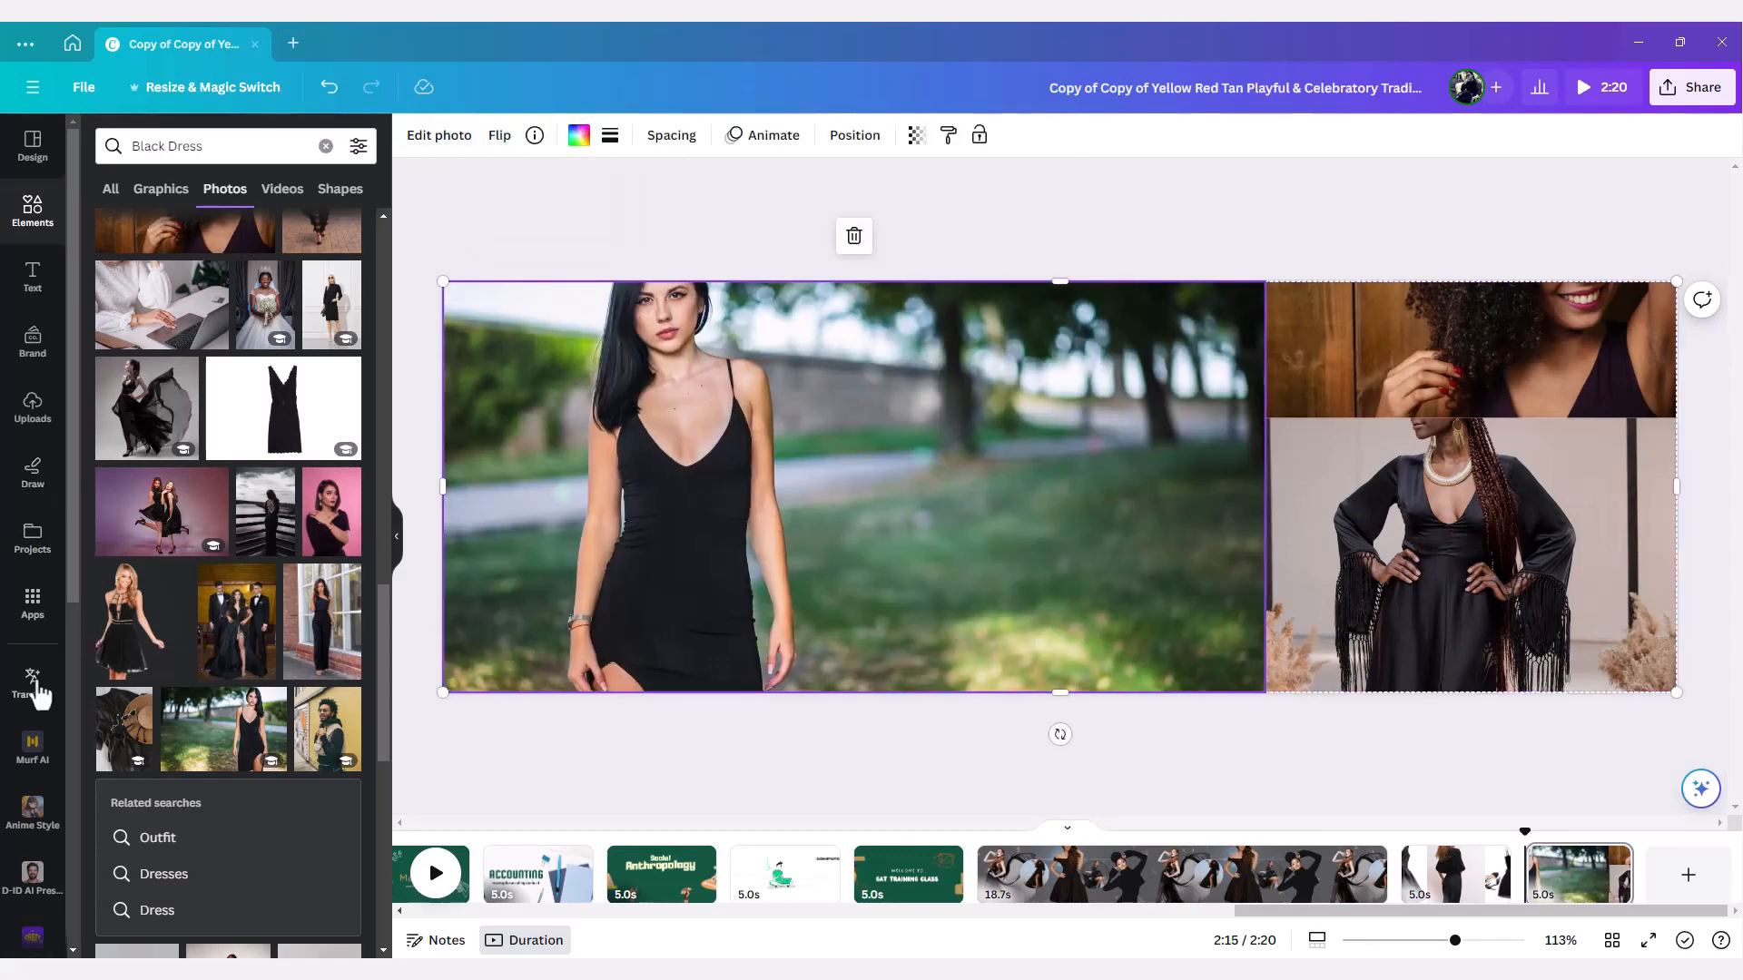
- Upload the white "E'ara Blacky Dress" logo file and add it to the page
left_click(33, 419)
left_click(218, 193)
left_click(411, 223)
left_click(726, 483)
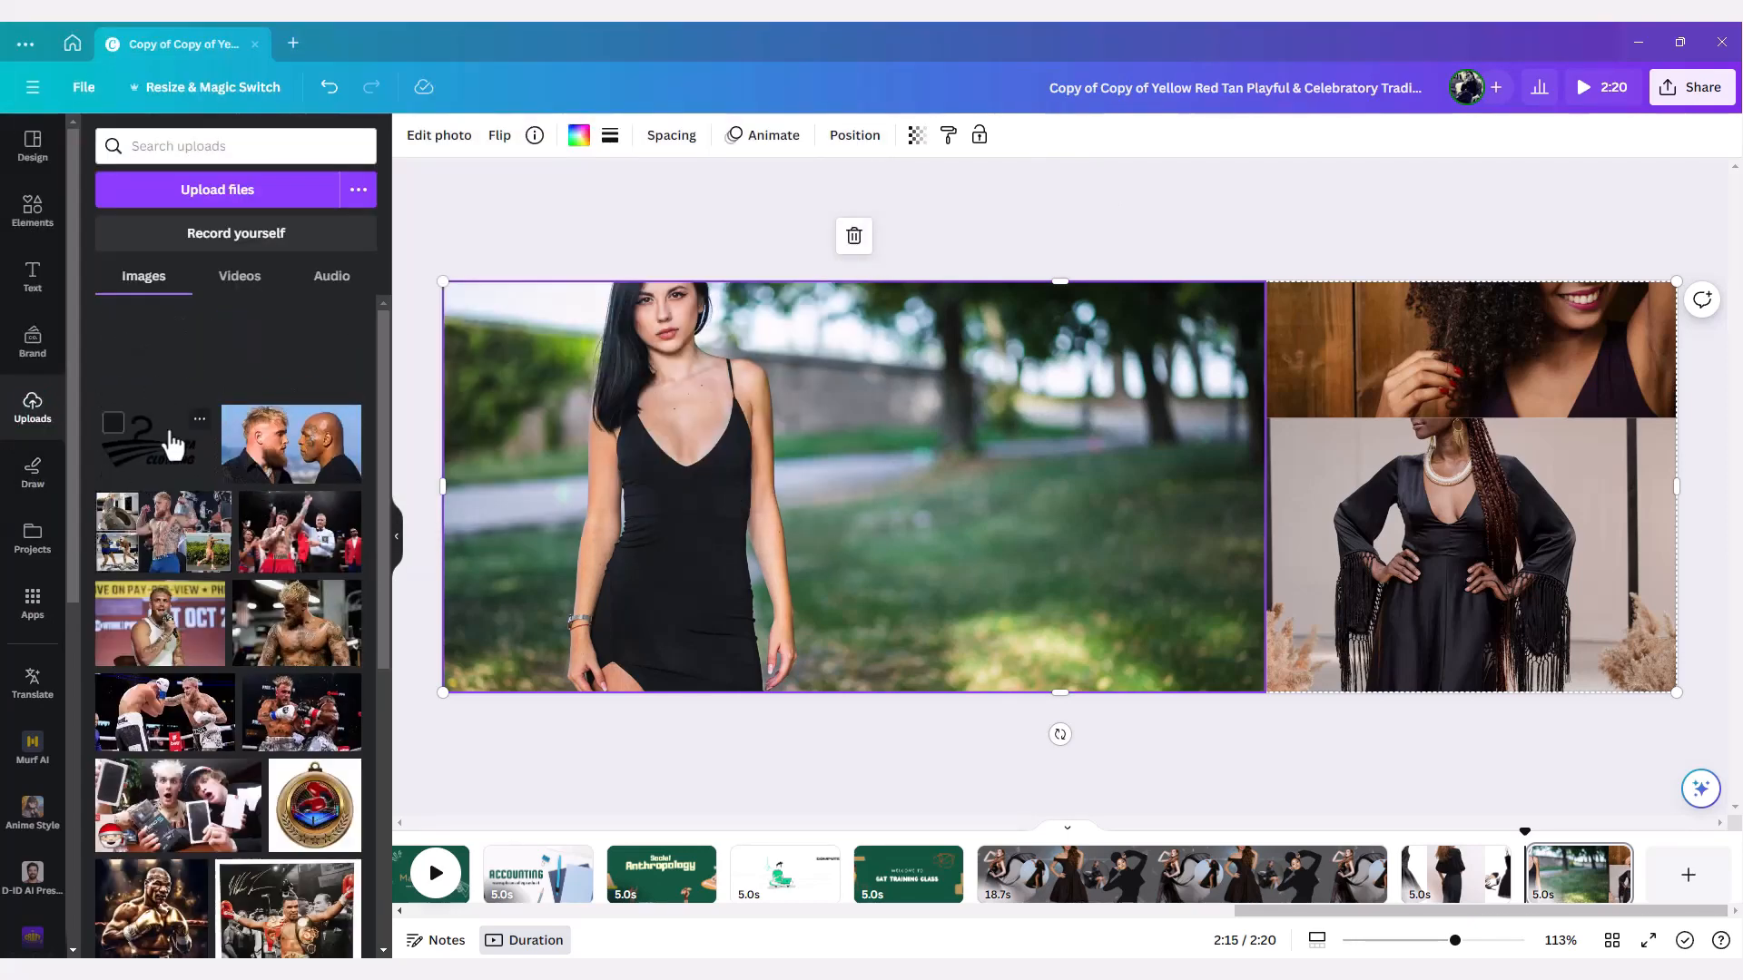
left_click(181, 356)
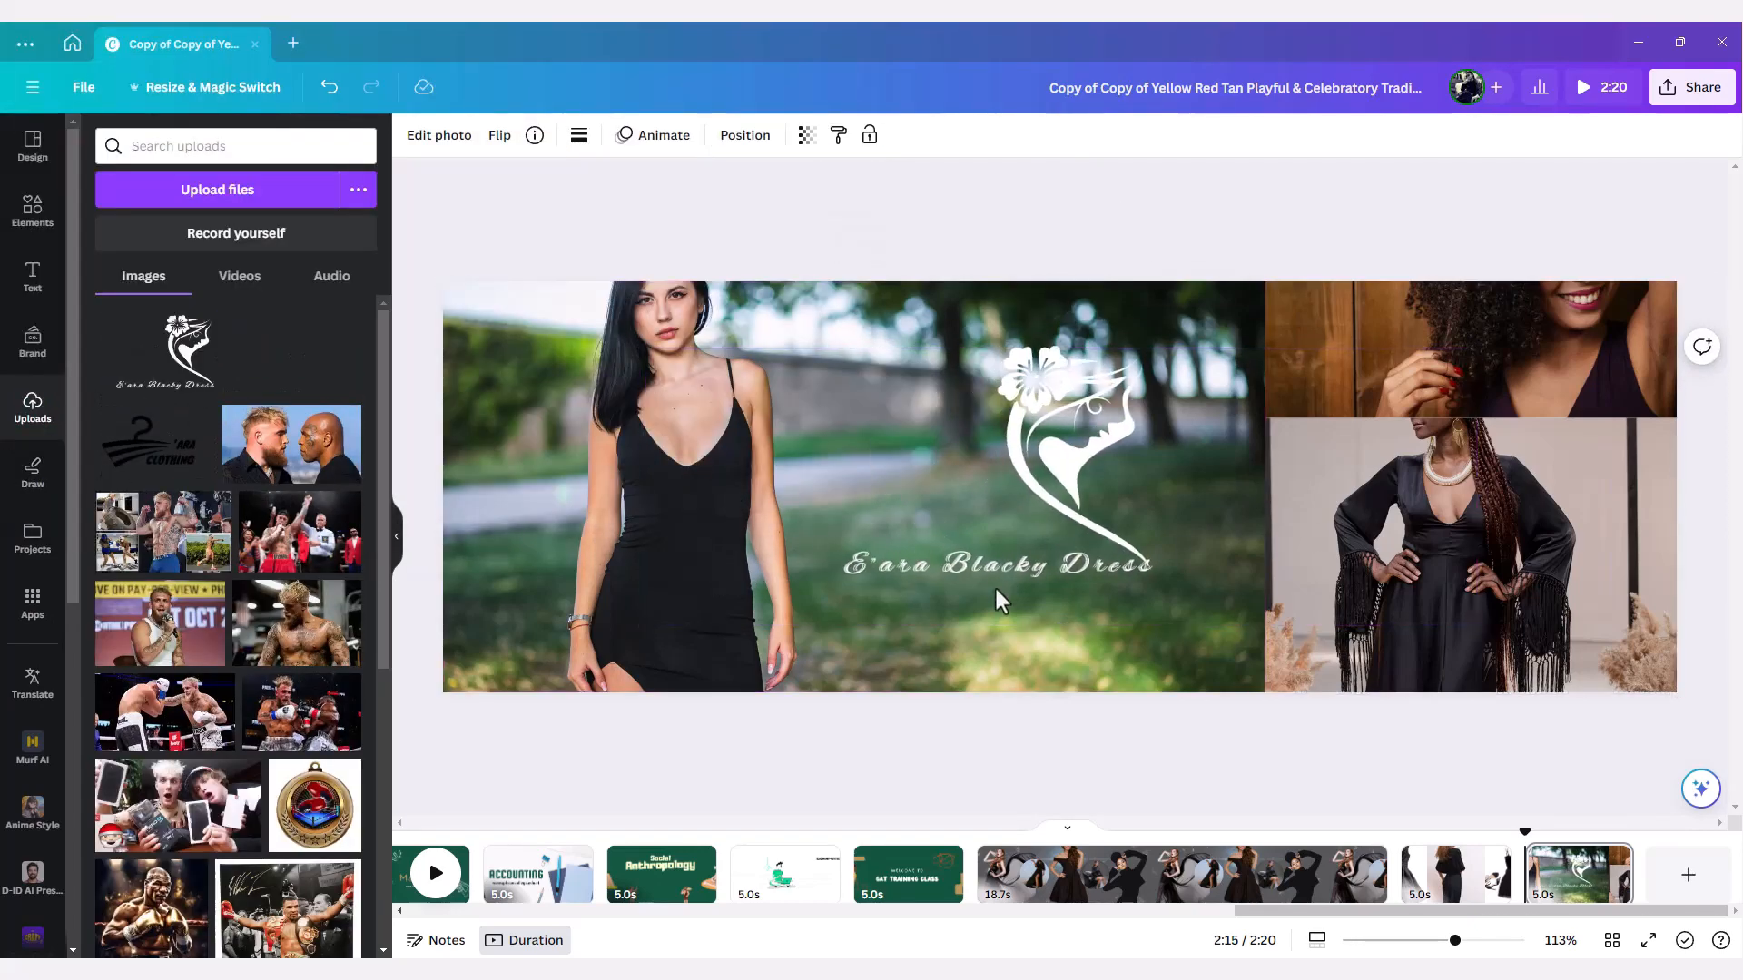
- Move the logo down within the open area beside the woman in the large photo
key("shift+Down")
key("shift+Down")
key("shift+Down")
key("shift+Down")
key("shift+Down")
key("shift+Down")
left_click(1010, 207)
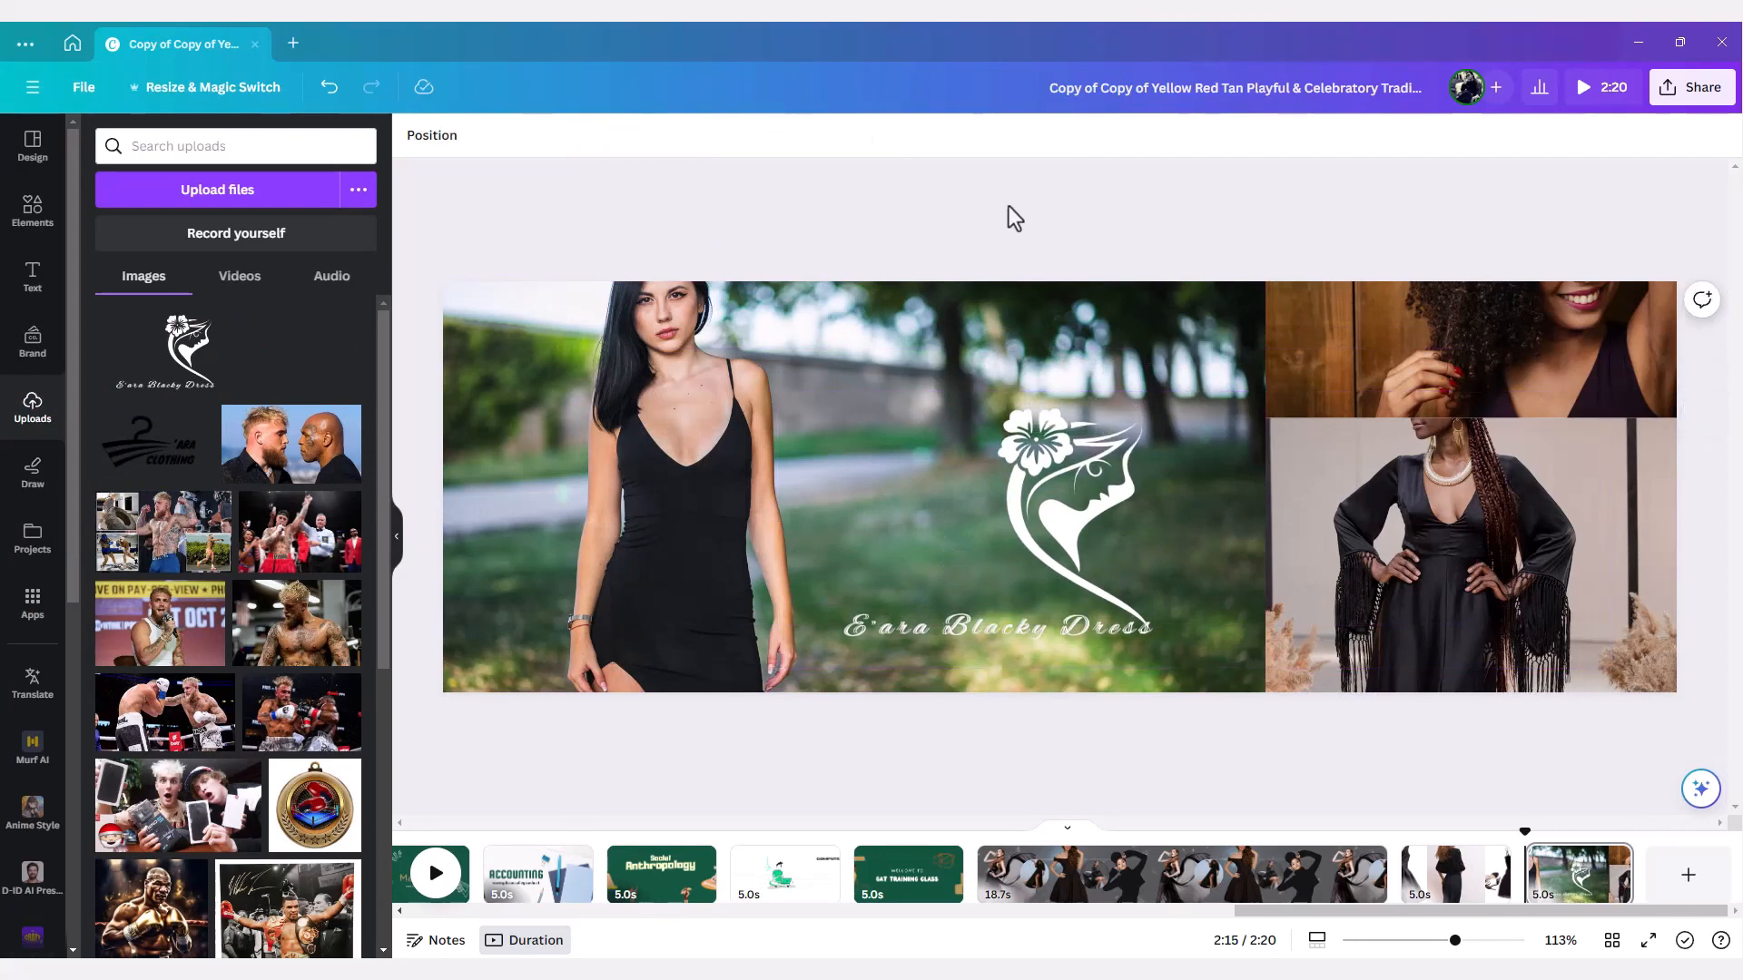
- Open the design's download settings and set the file type to PNG
left_click(1704, 91)
left_click(1453, 548)
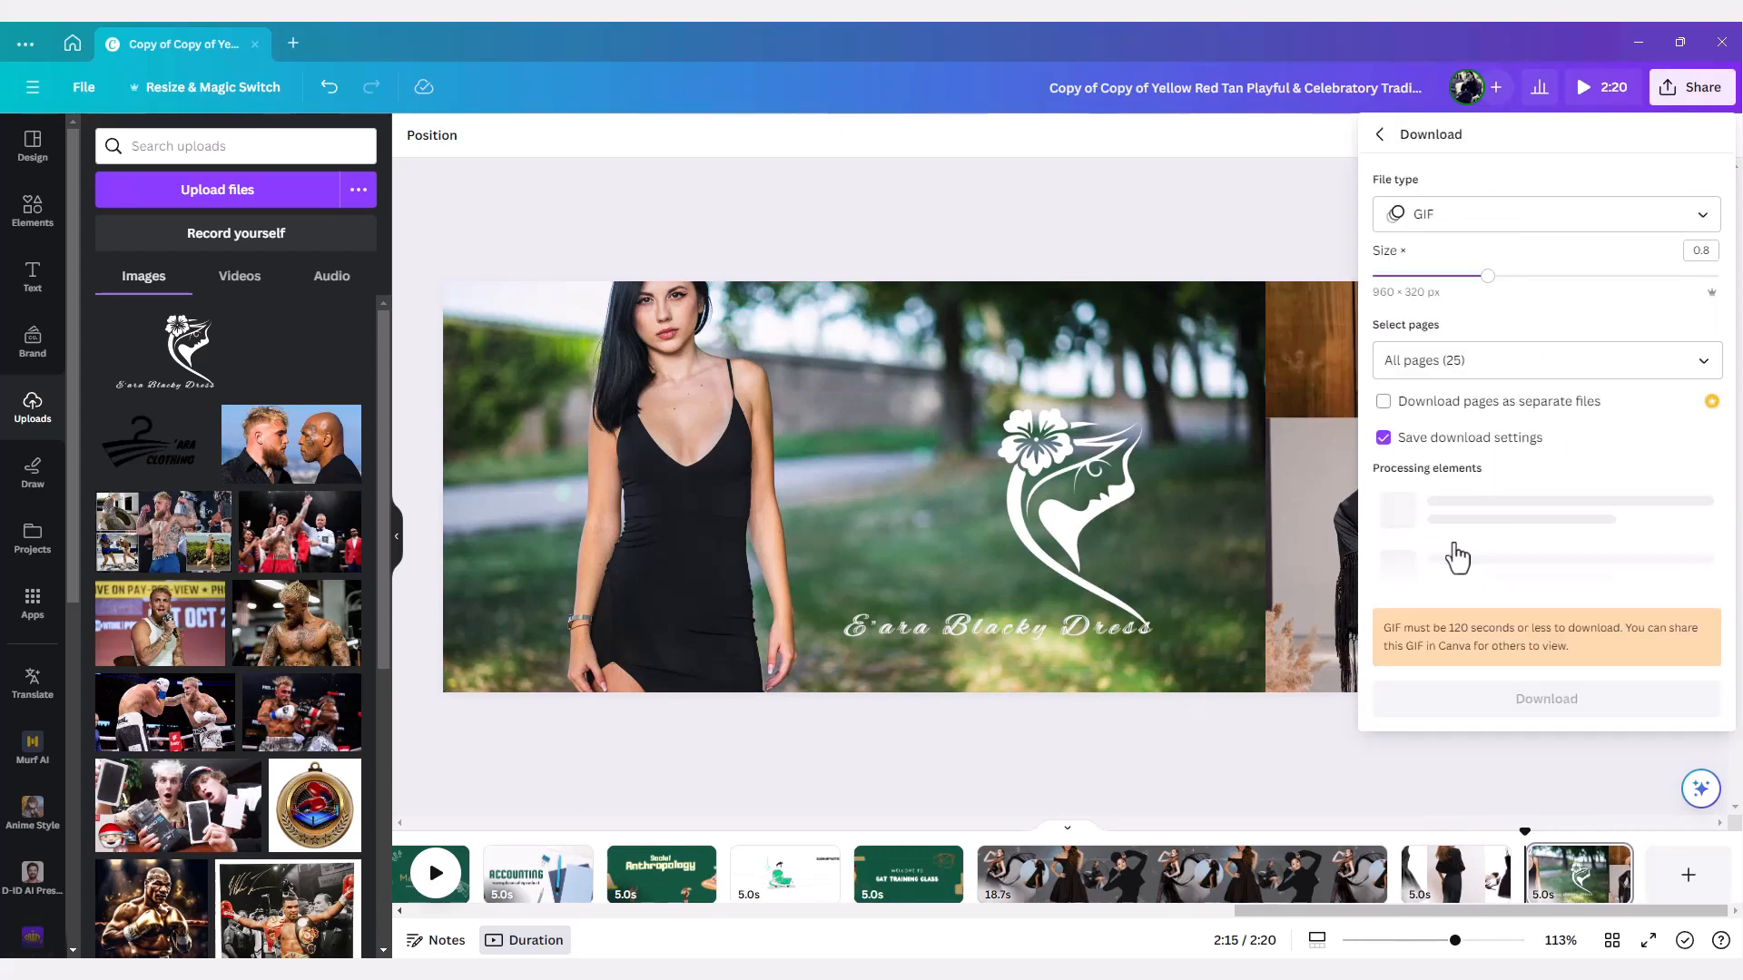
left_click(1489, 229)
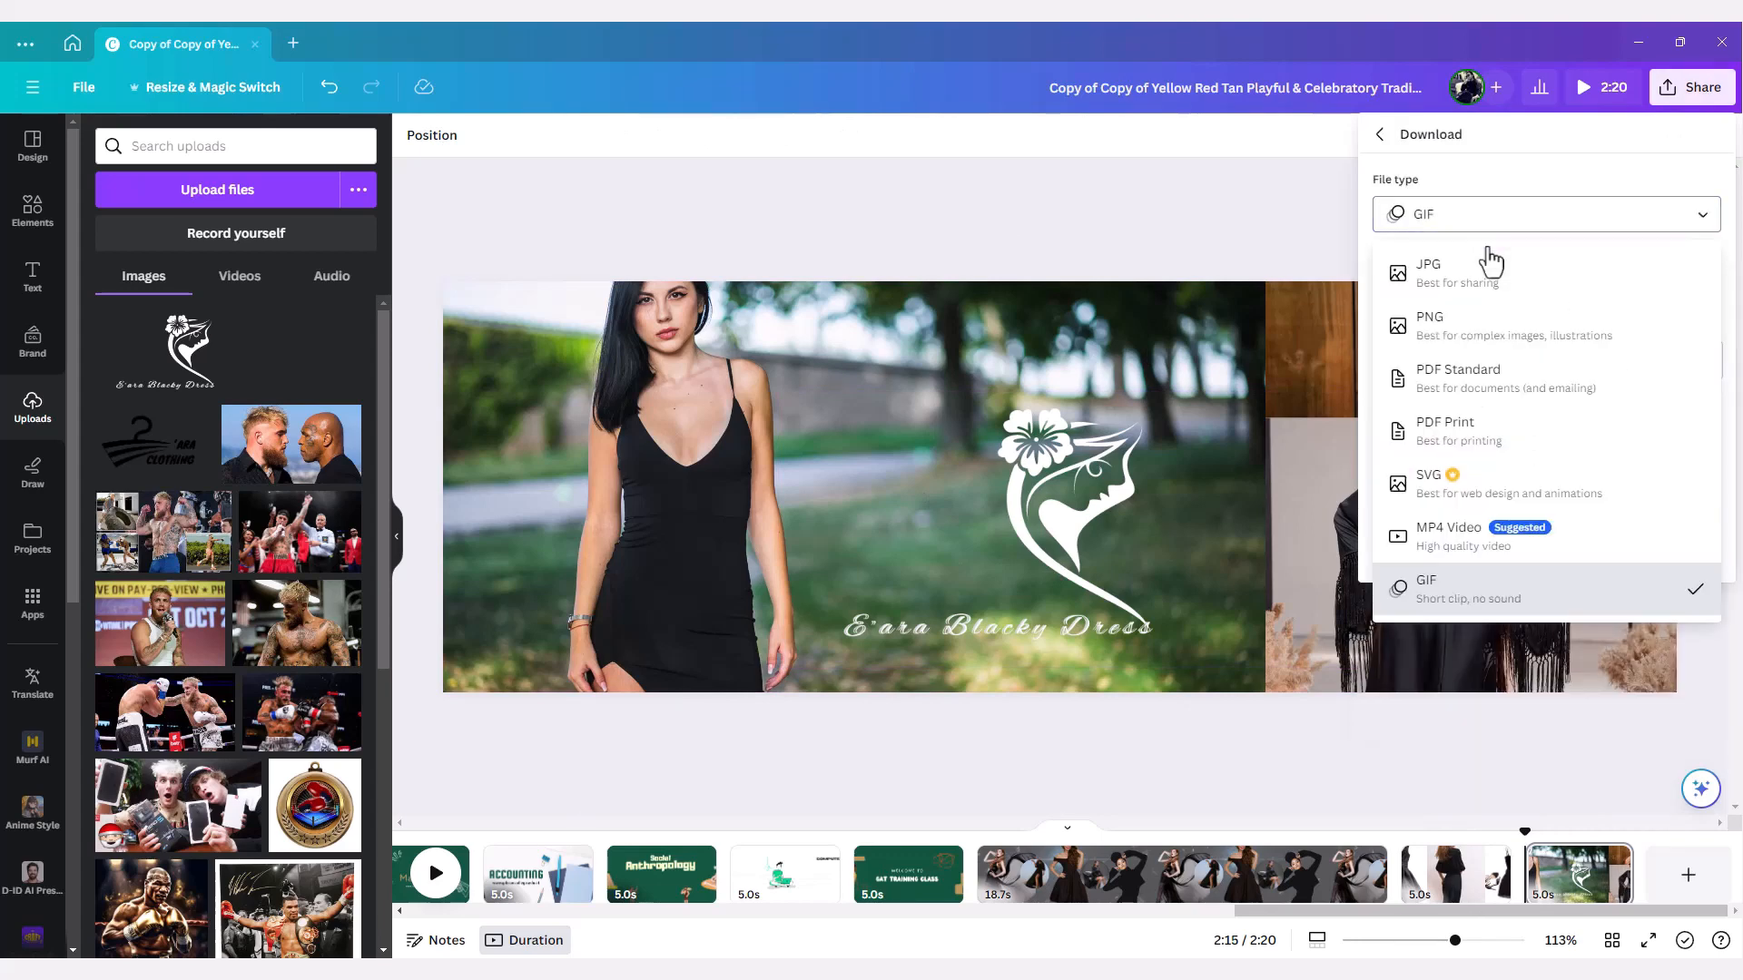
left_click(1457, 337)
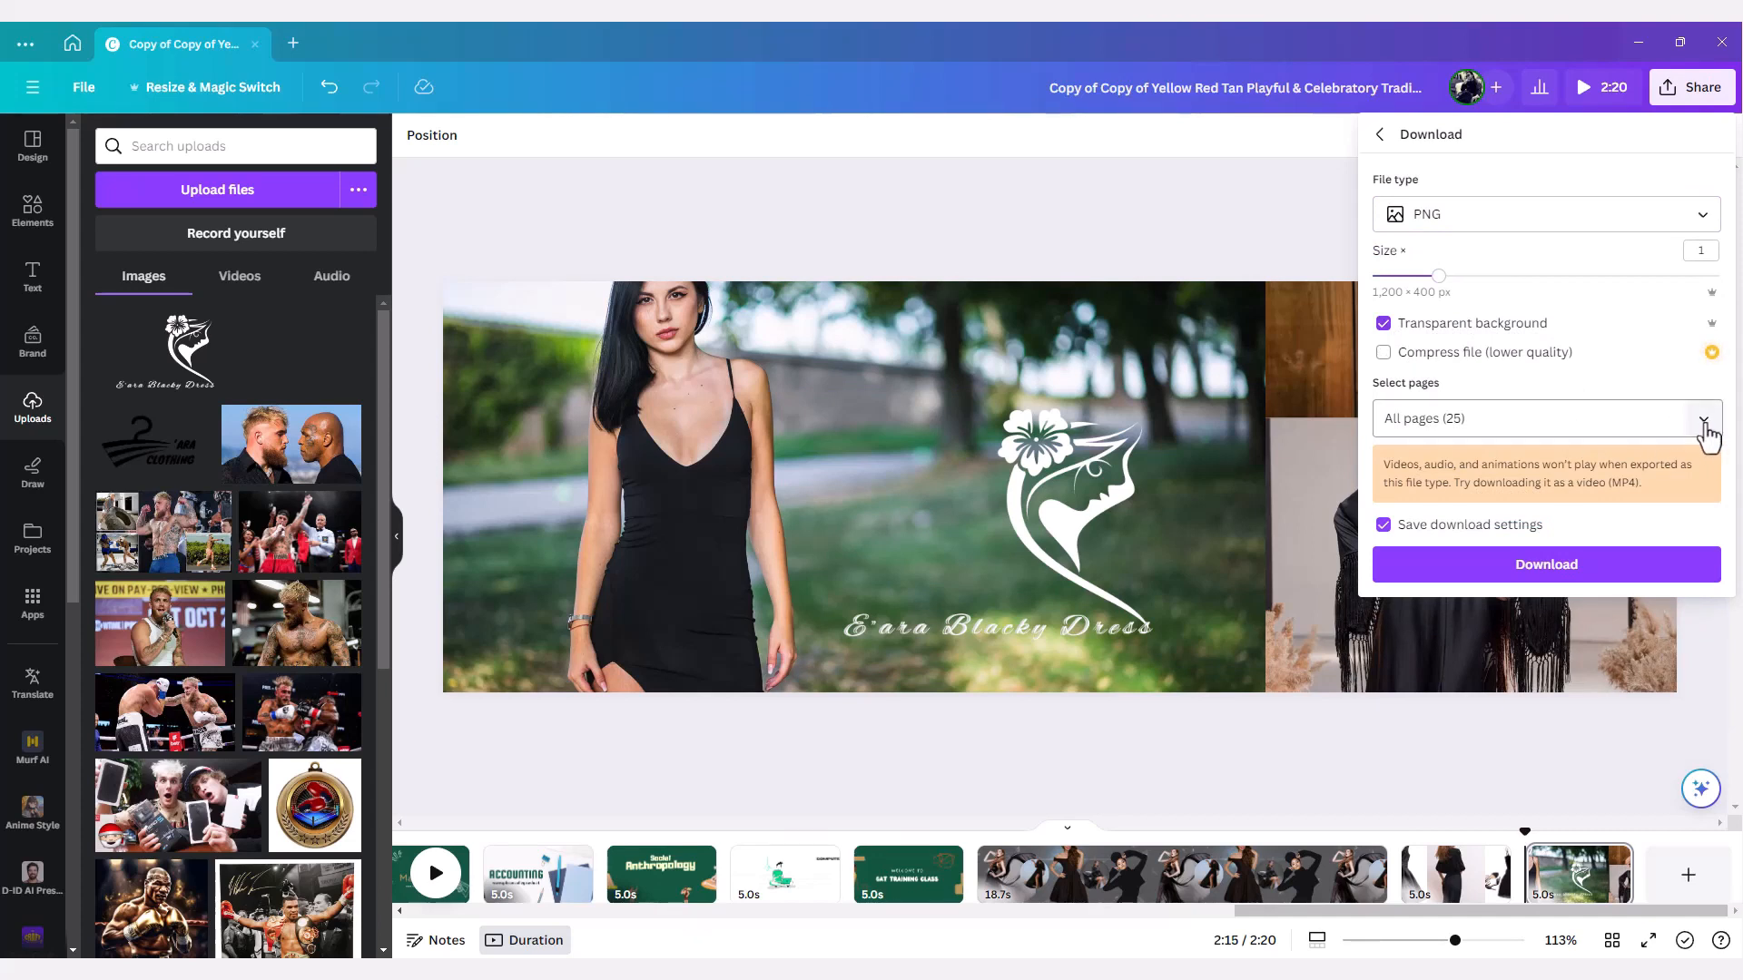
- Limit the download to pages 24 and 25 and save it as Slide Show.zip in the Milestone 07 folder
left_click(1704, 420)
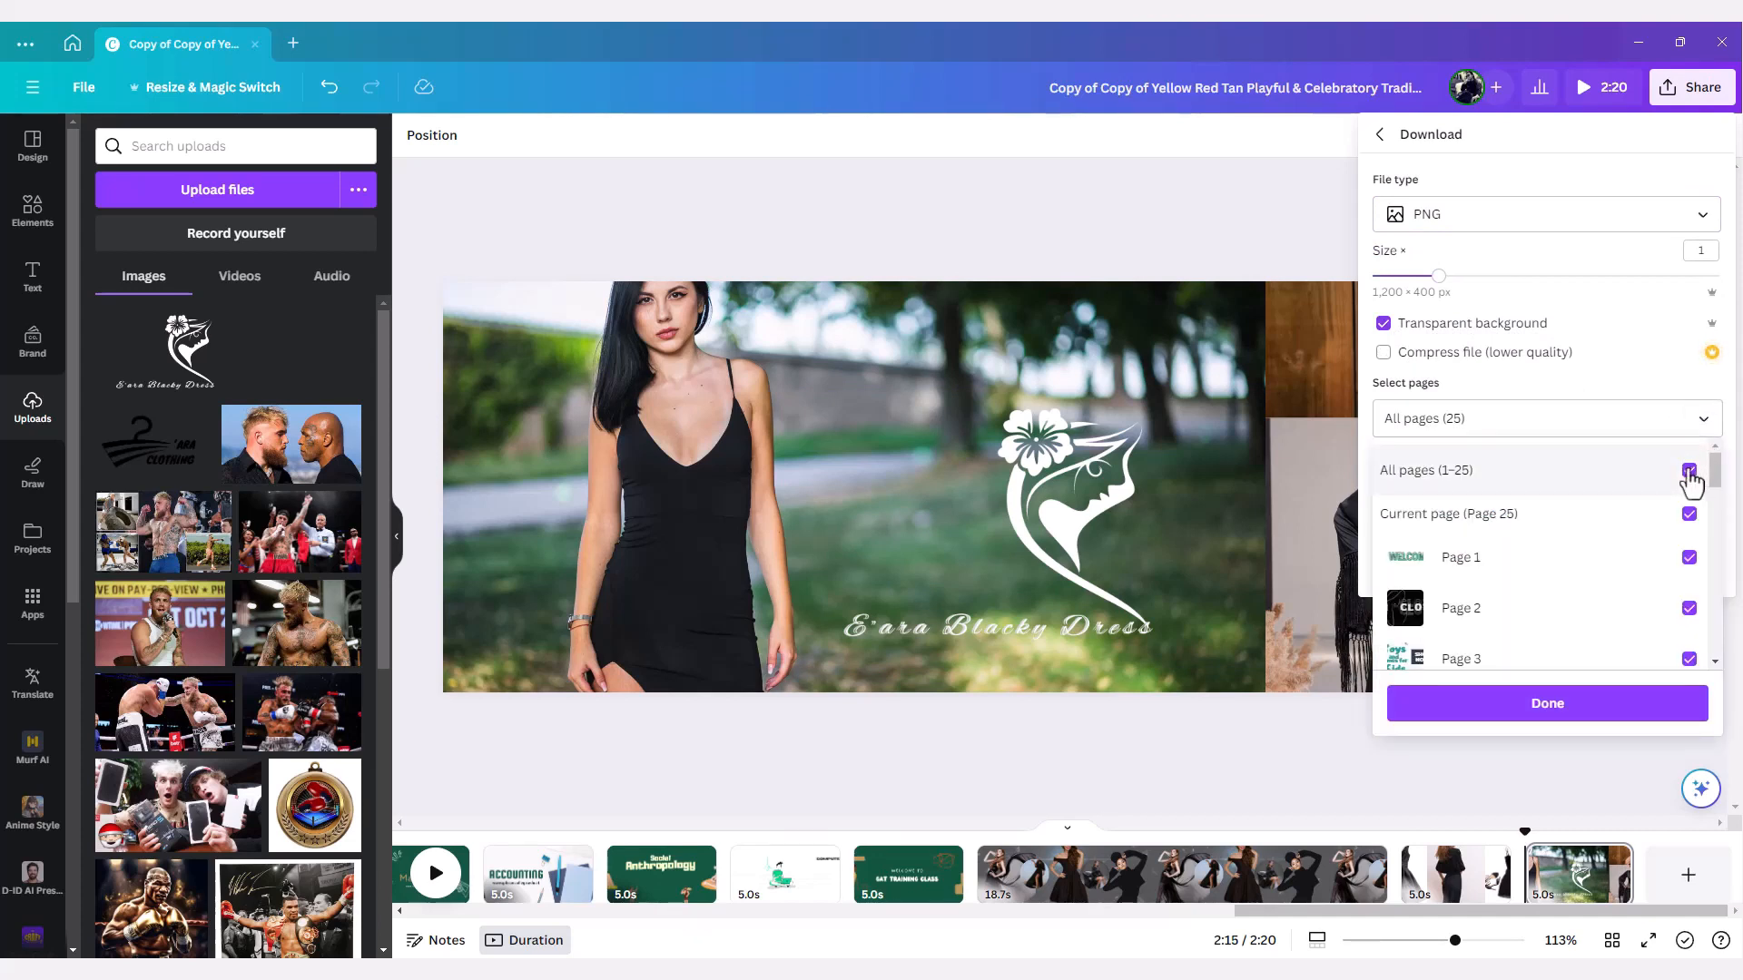
left_click(1688, 471)
left_click(1688, 513)
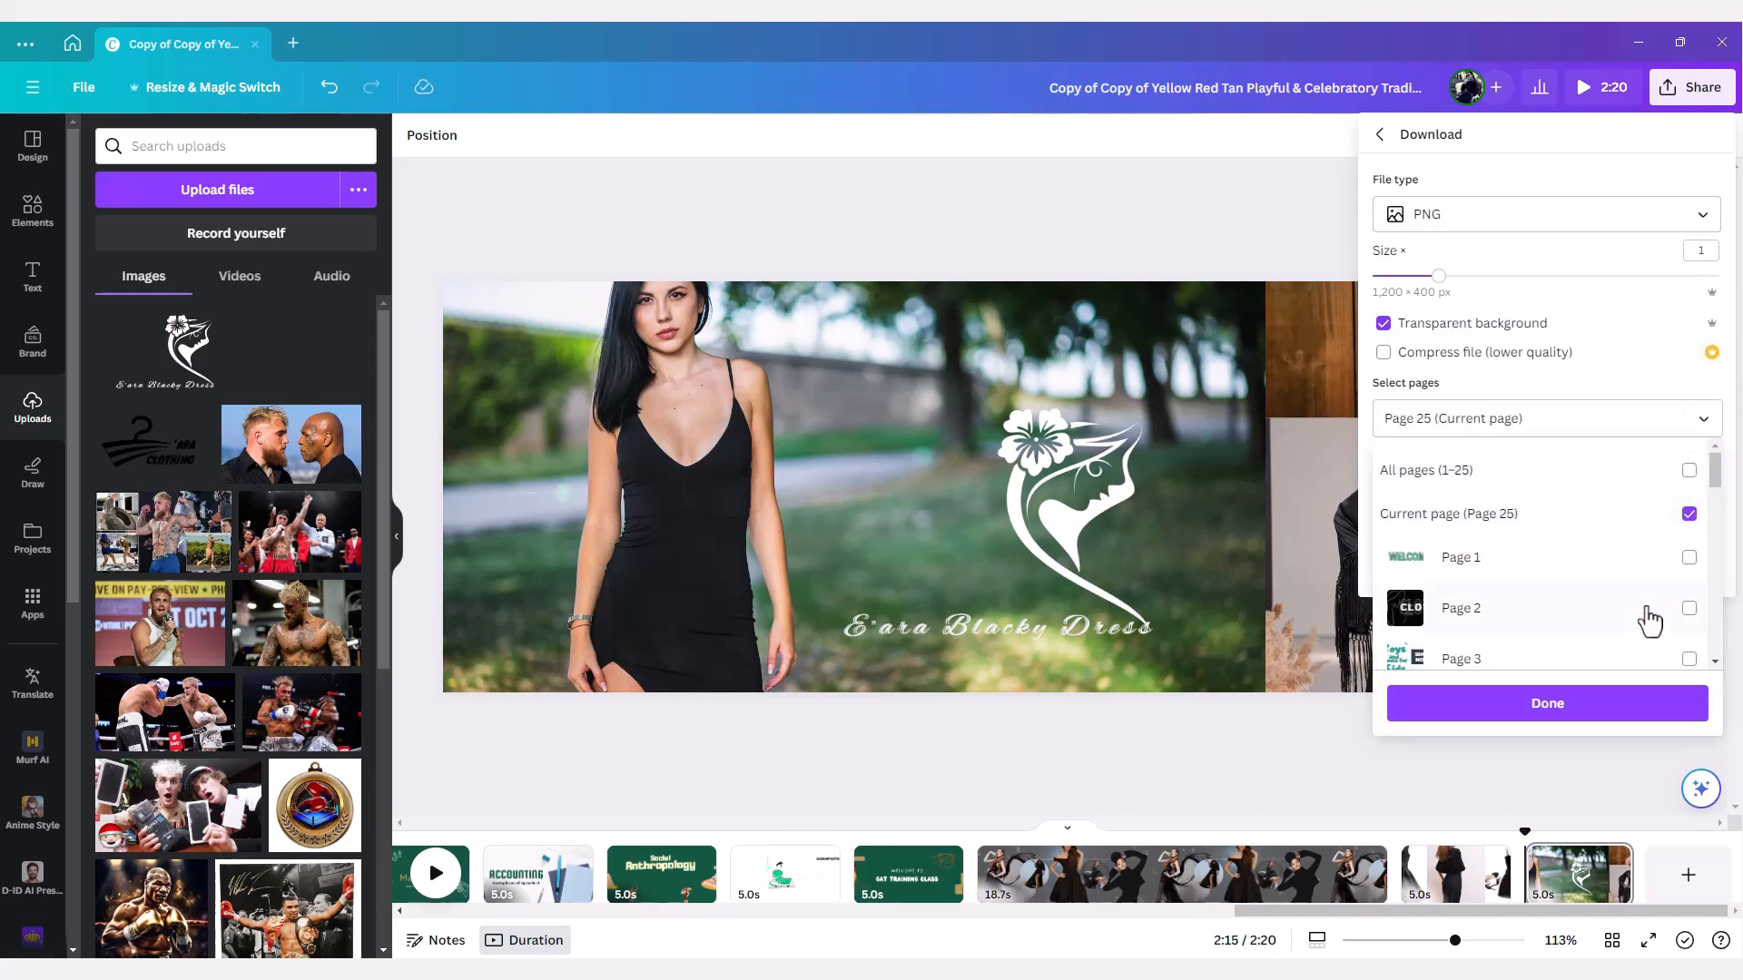
scroll(1649, 621, "down", 10)
left_click(1688, 587)
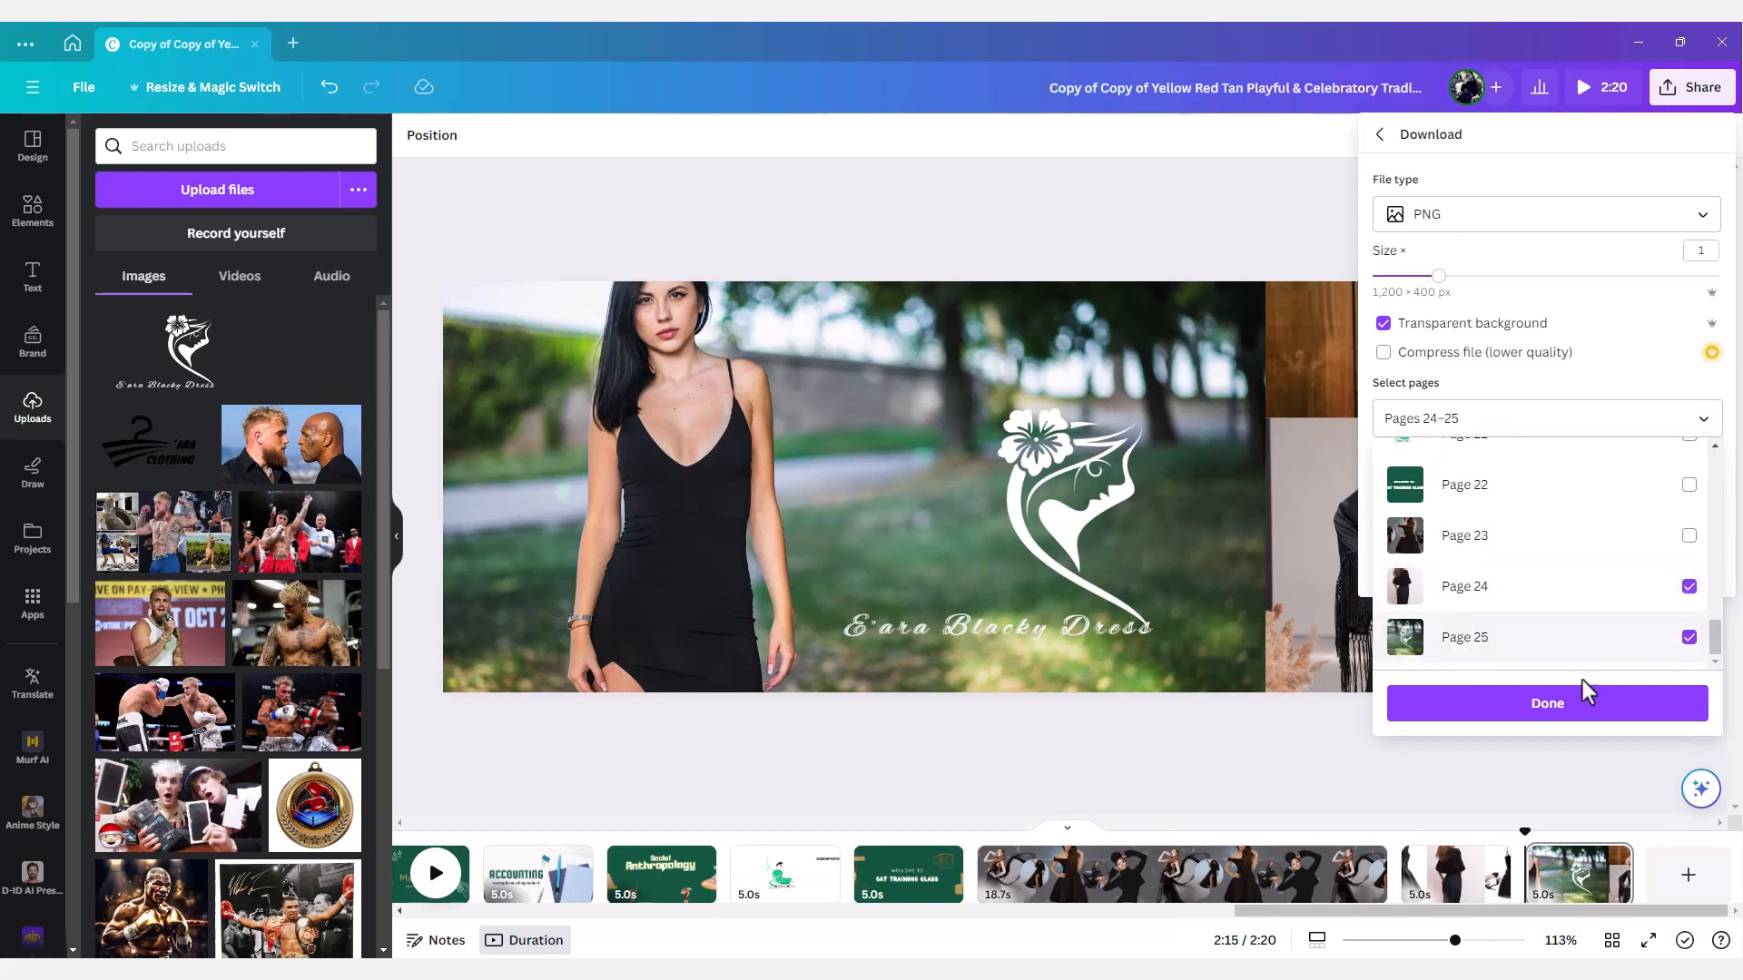
left_click(1549, 709)
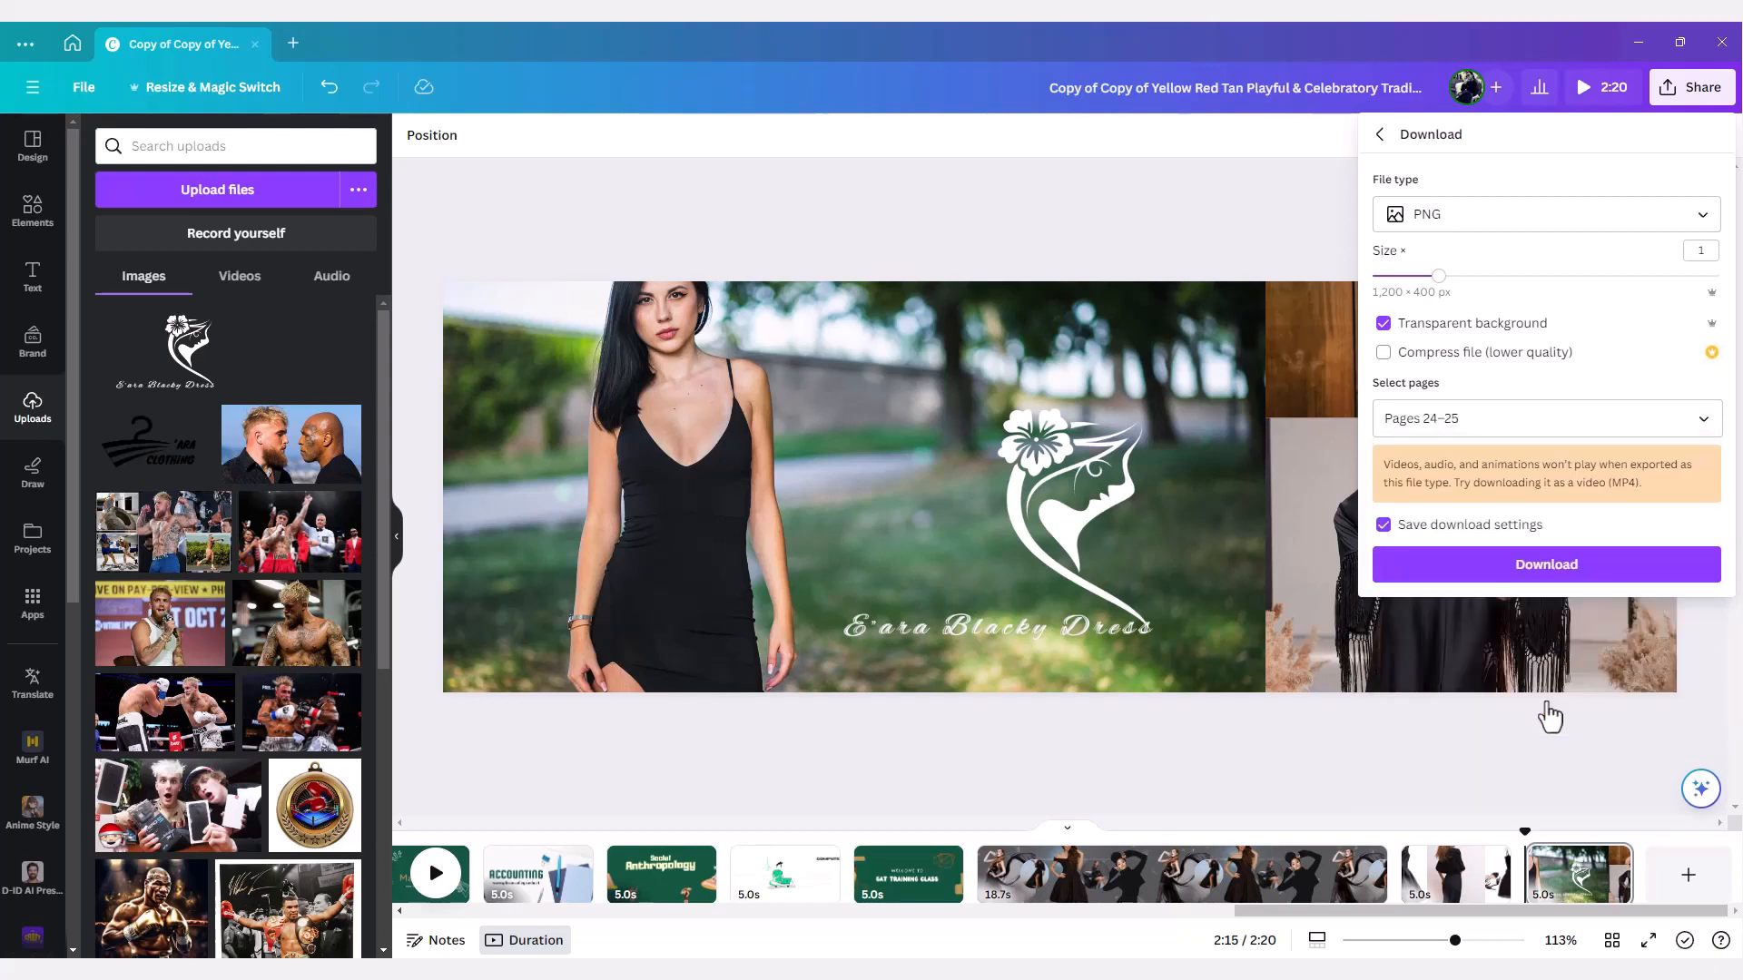
left_click(1557, 586)
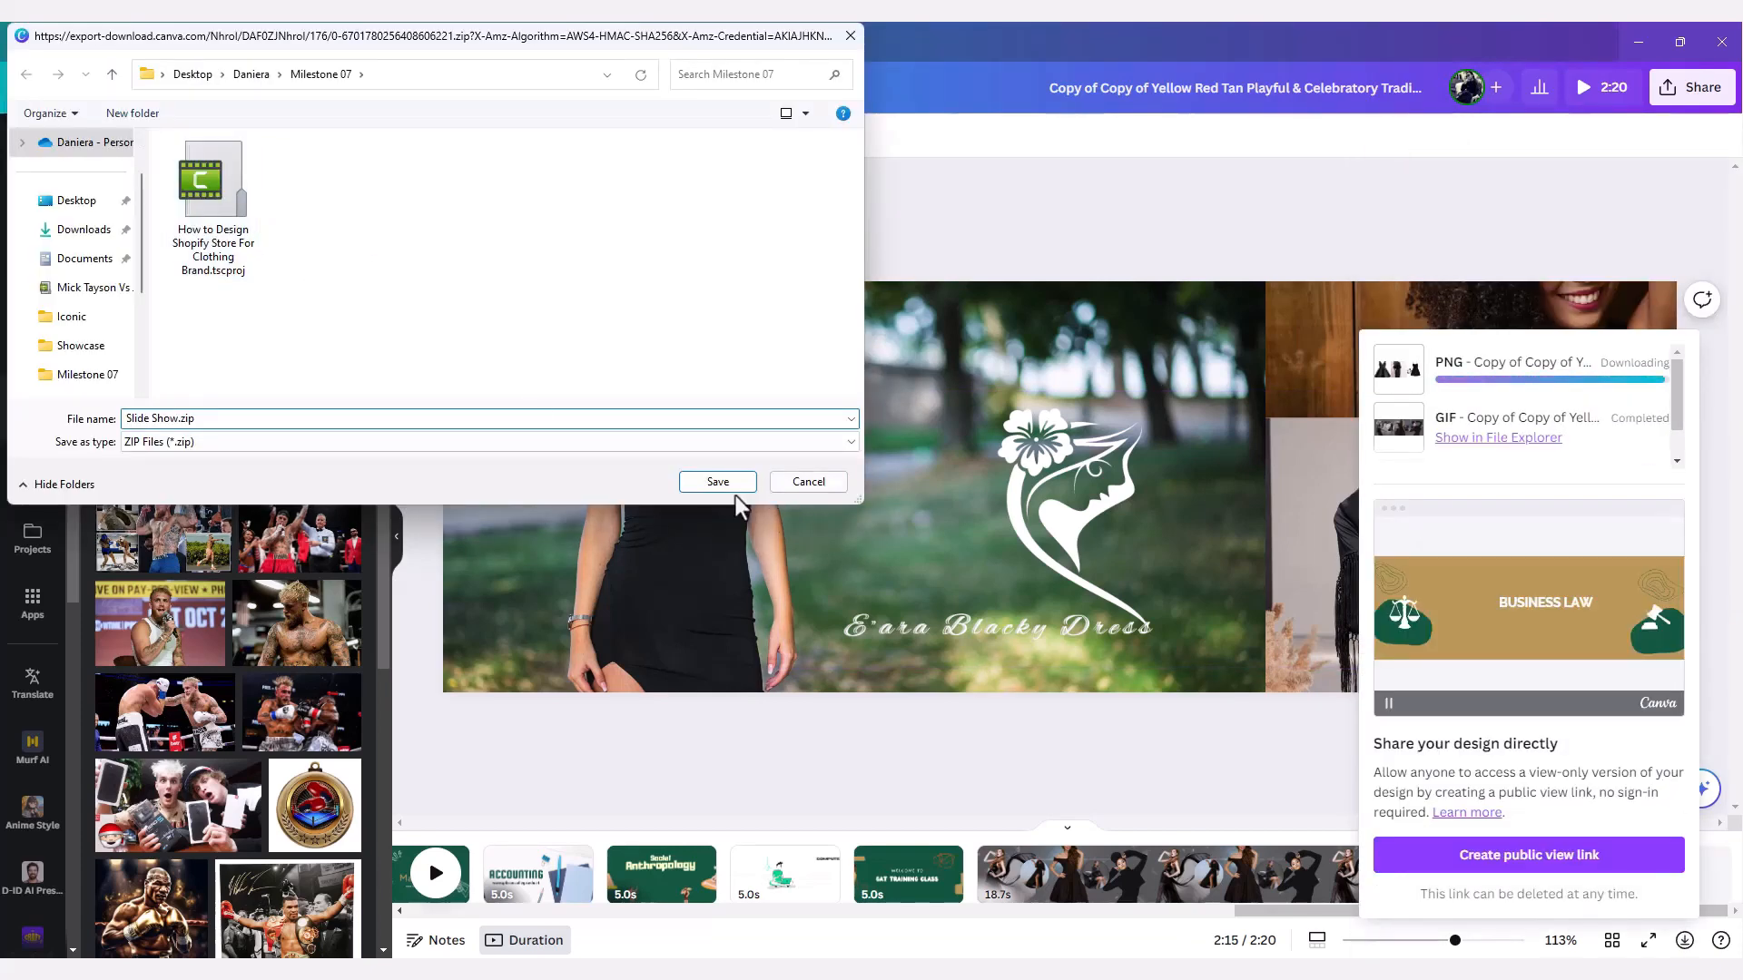
left_click(719, 482)
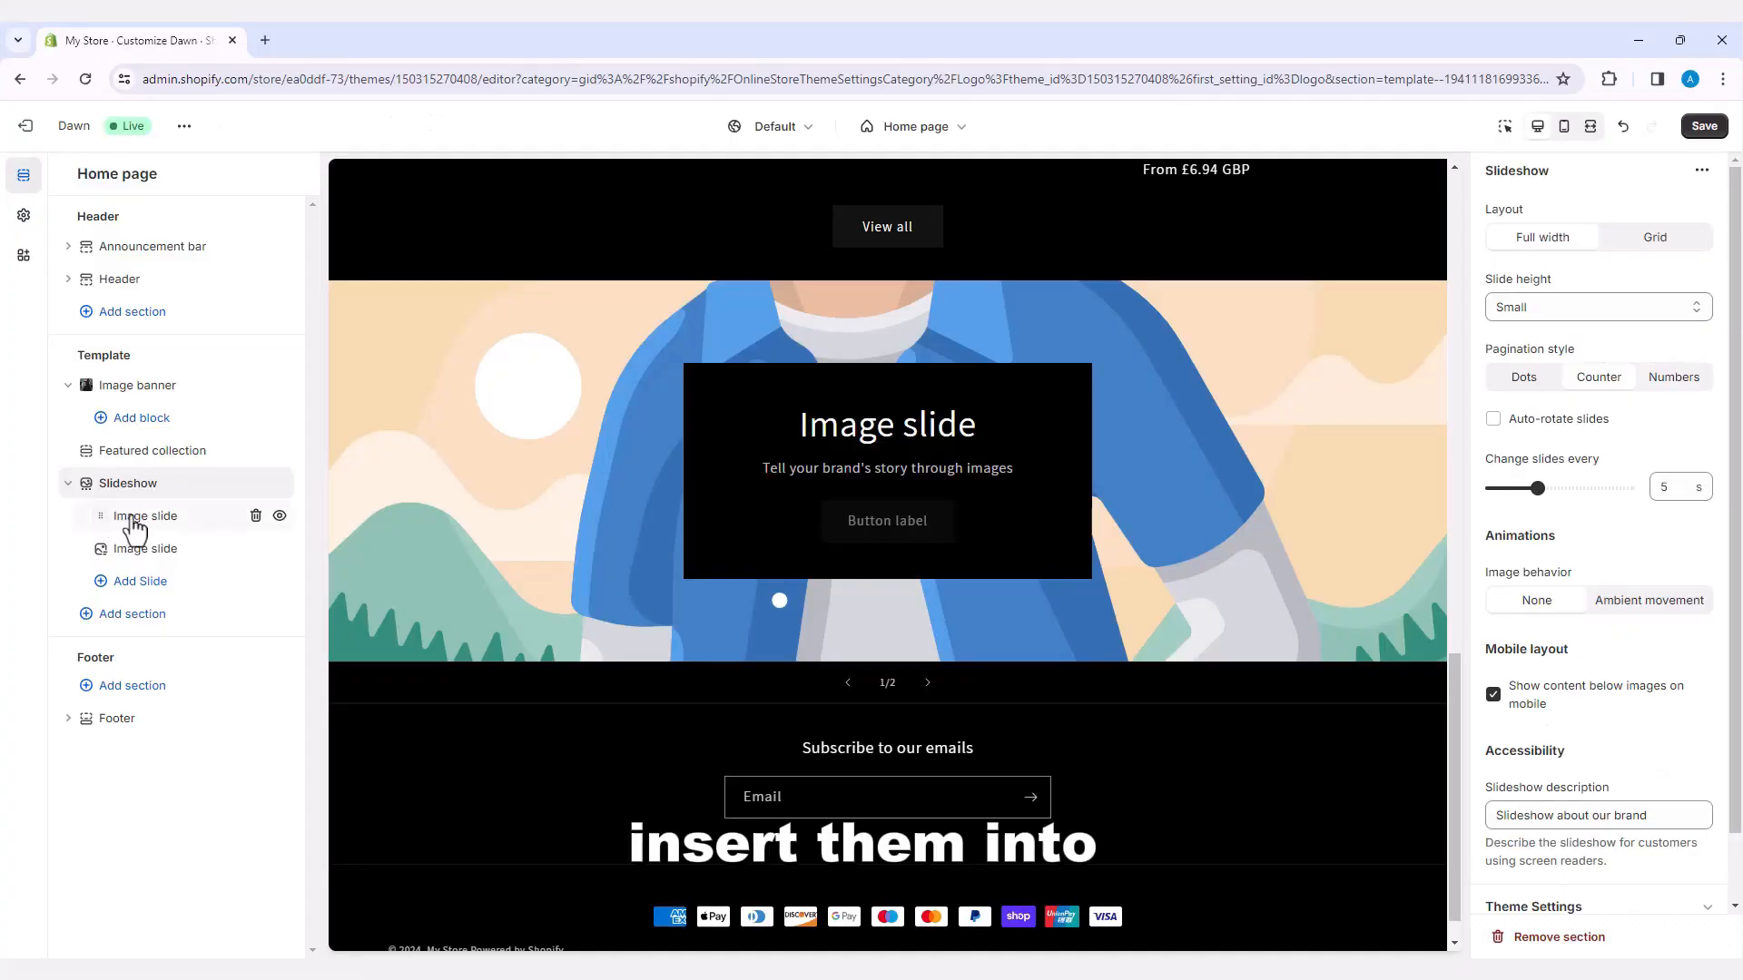
- In the Shopify theme editor, upload 24.png as the first slide's image and advance the preview to the second slide
left_click(134, 519)
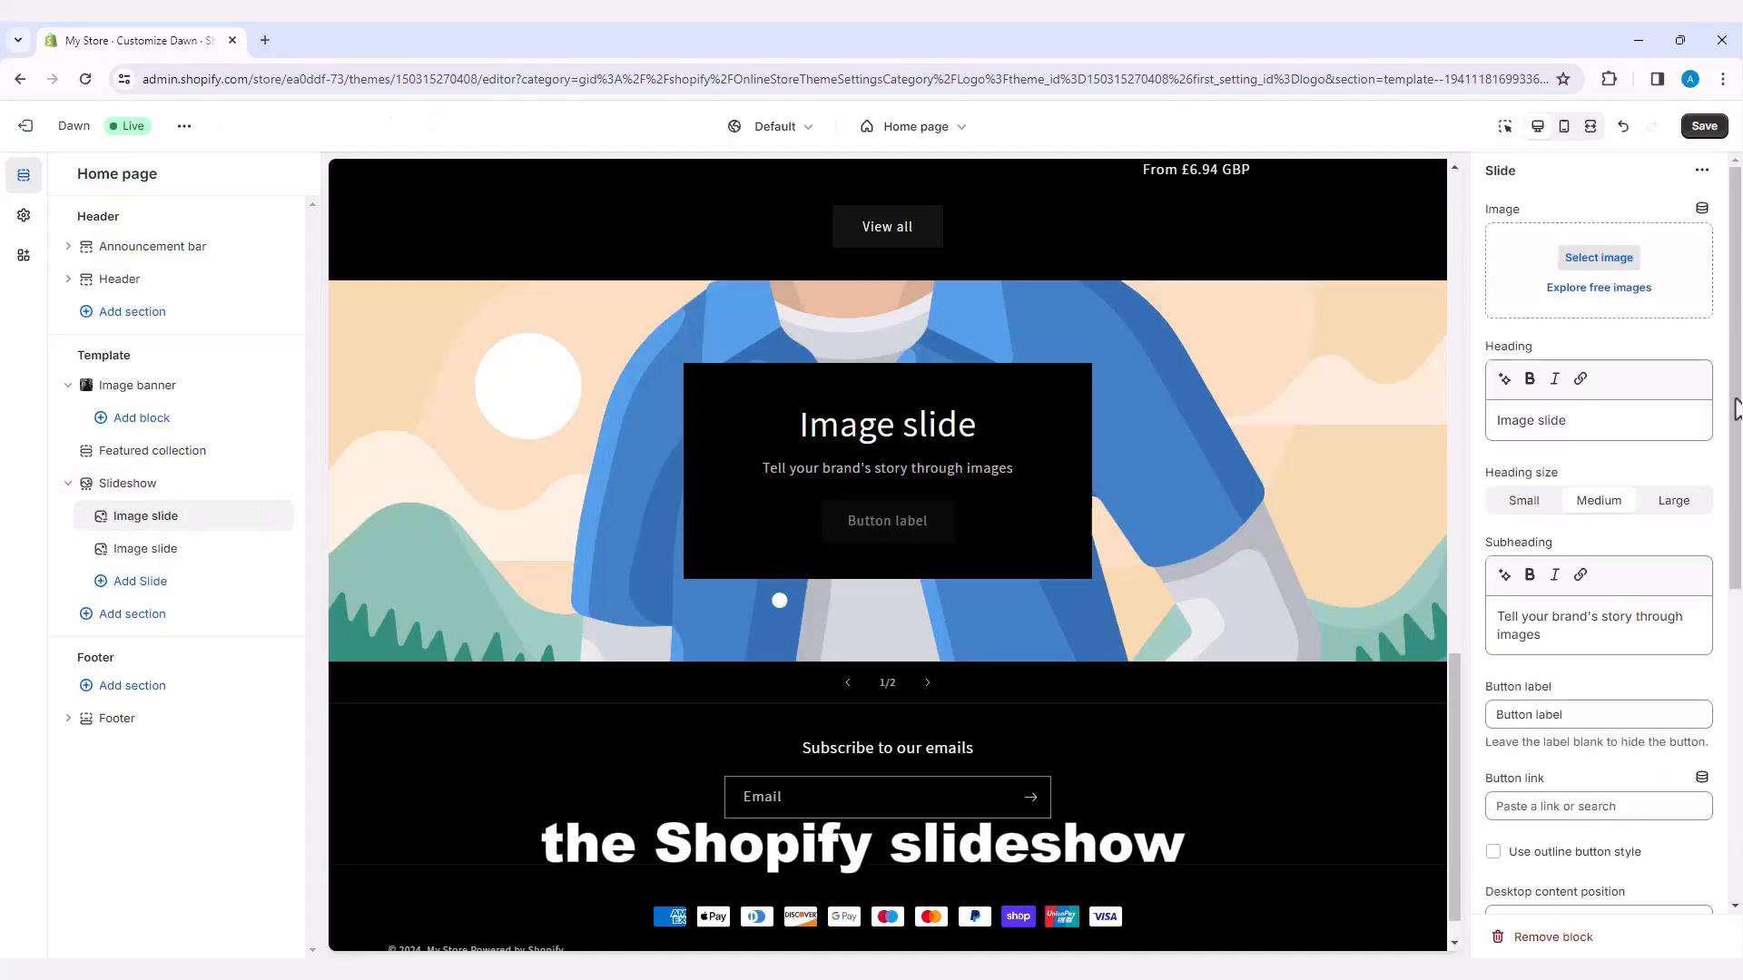
left_click(1596, 259)
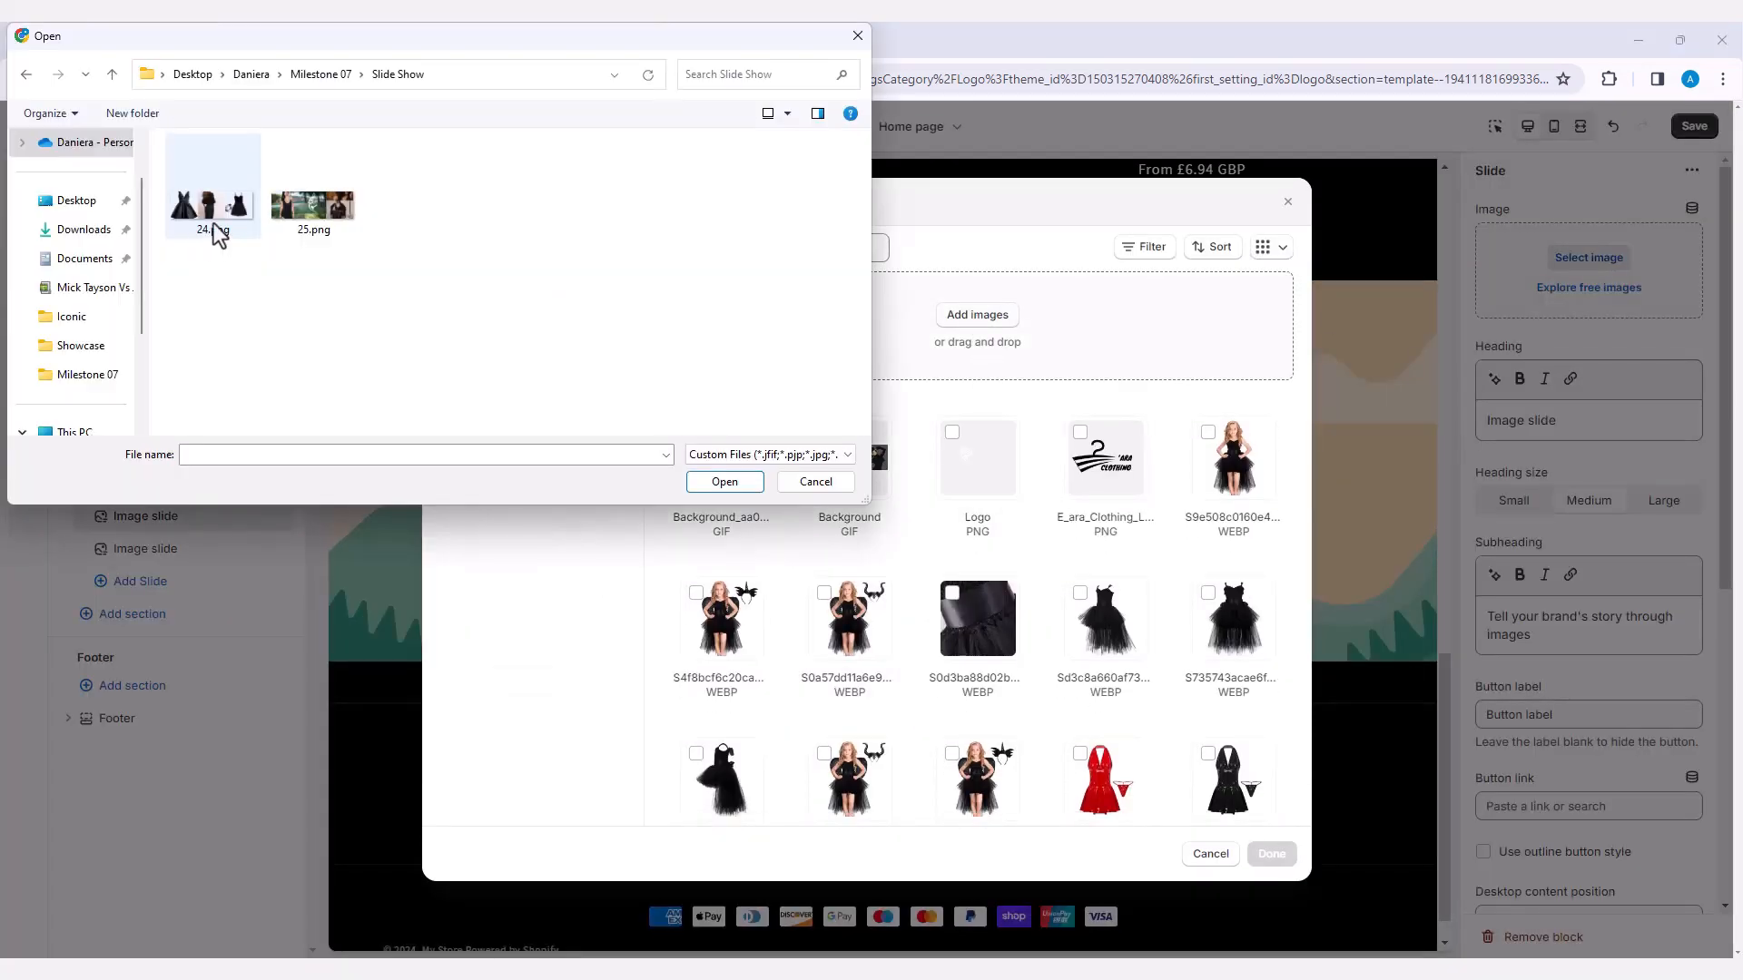
left_click(216, 229)
left_click(737, 482)
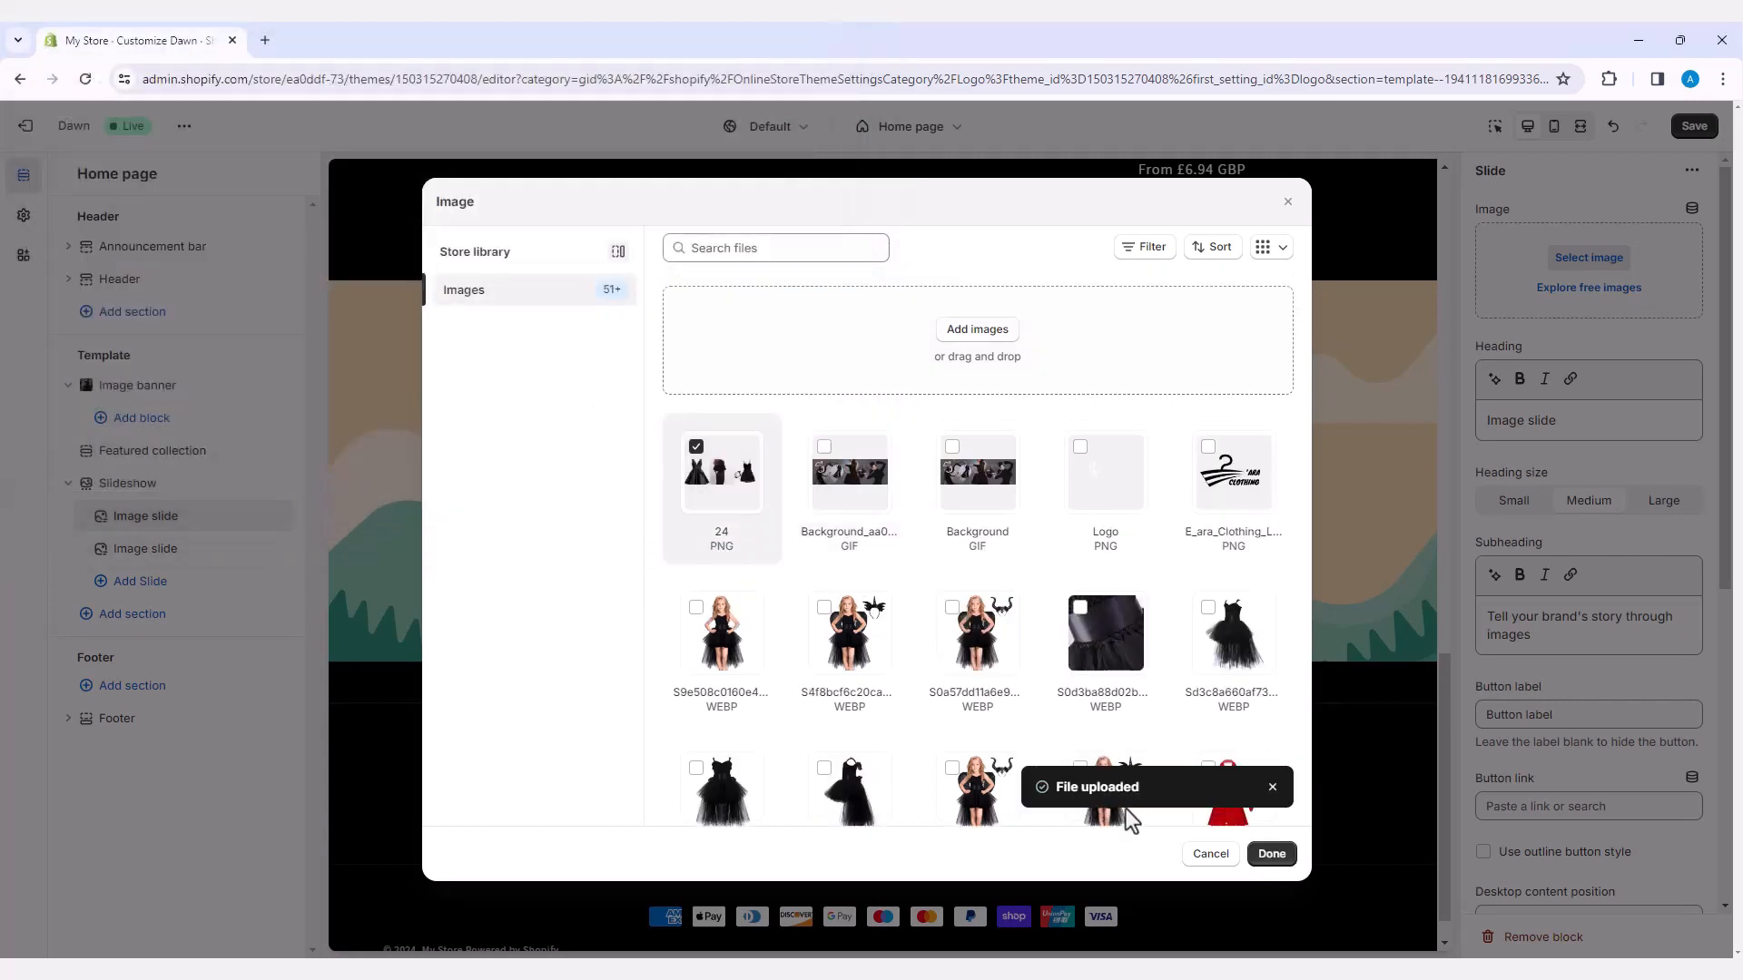
left_click(1272, 855)
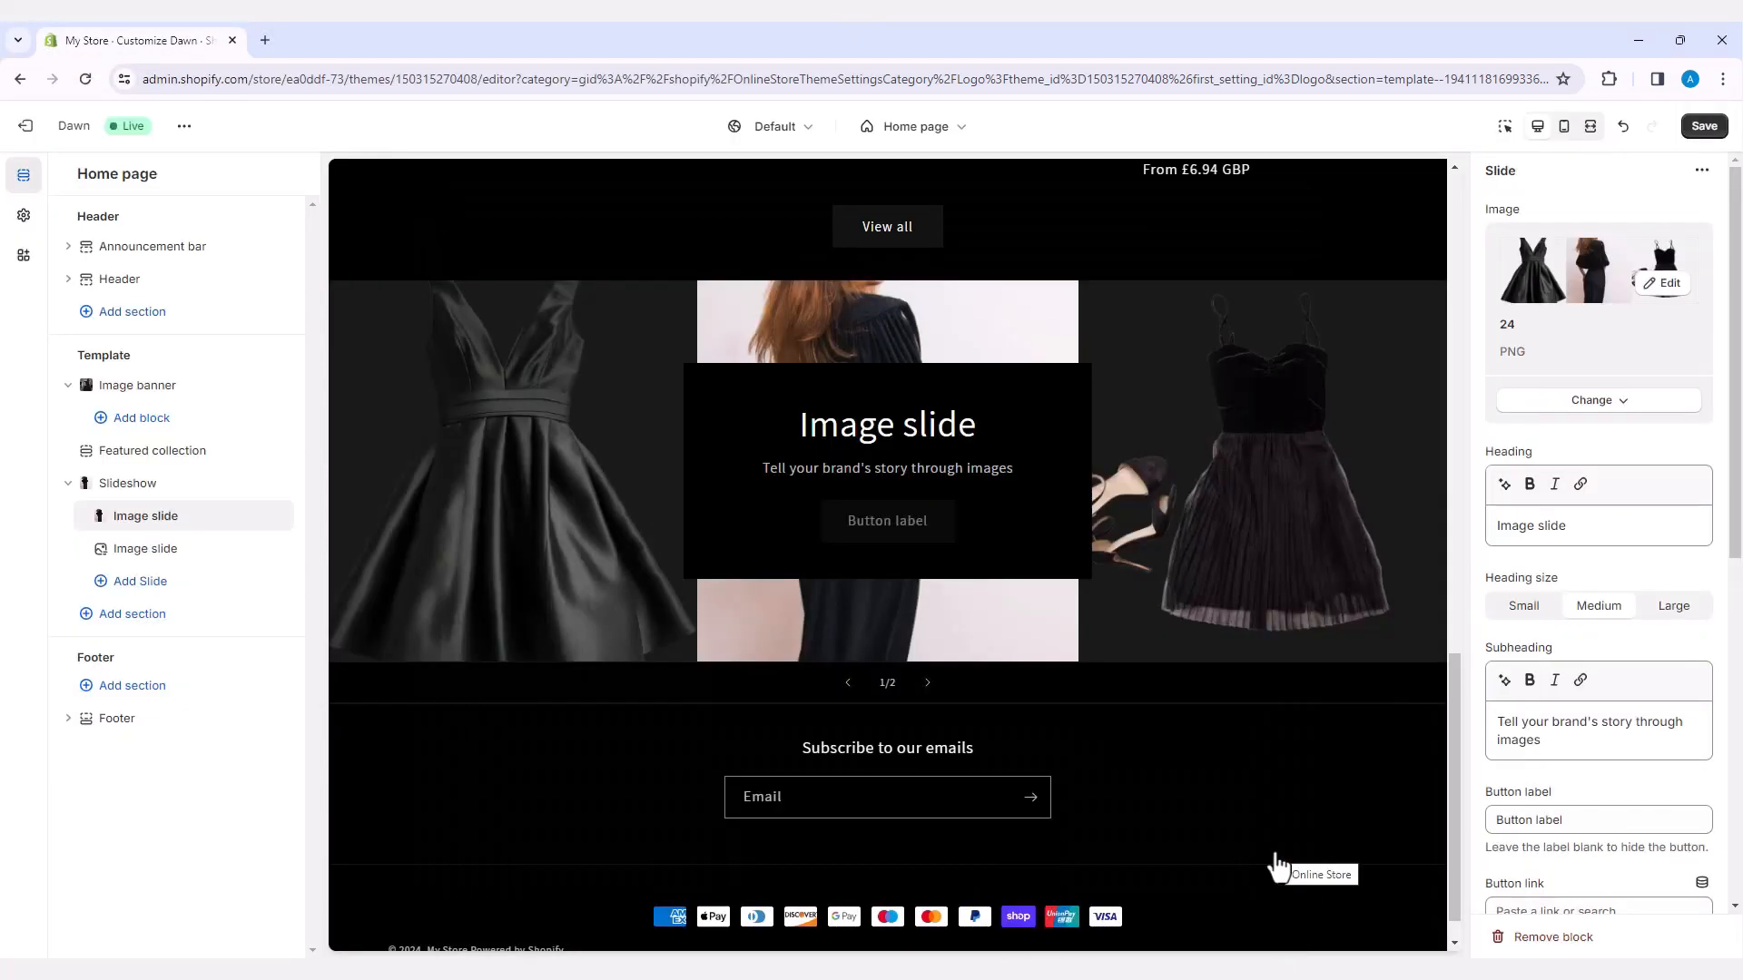
left_click(929, 686)
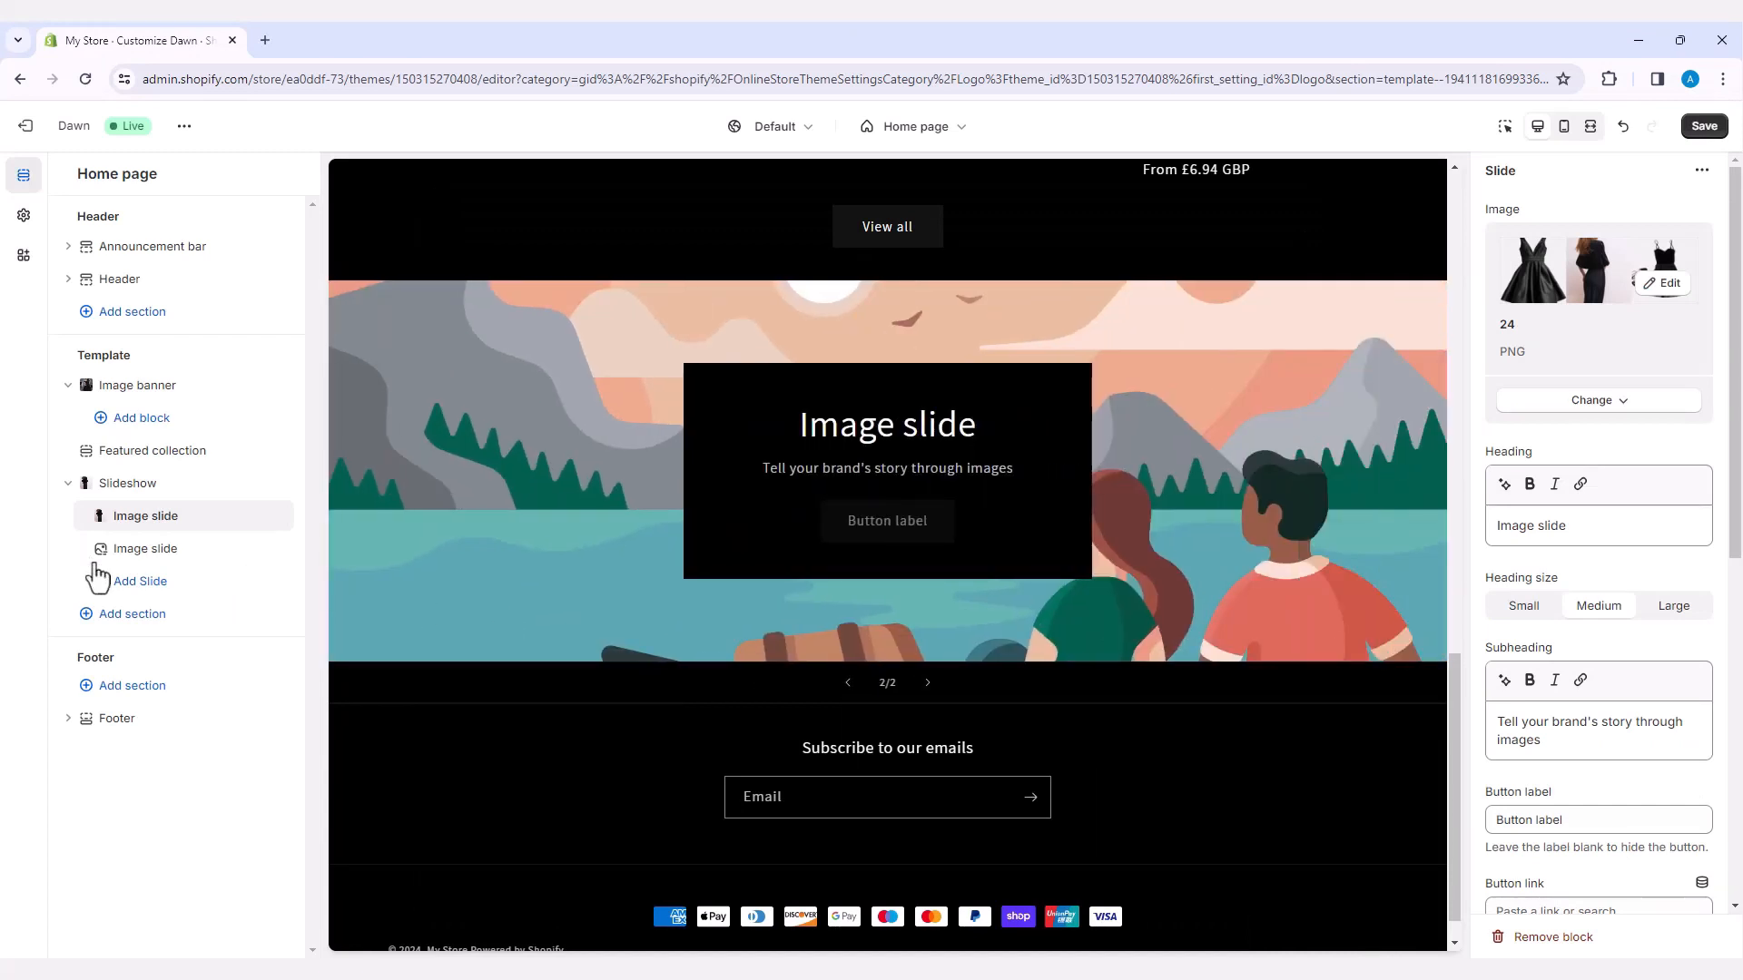
- Upload 25.png from the Slide Show folder and apply it as the second slide's image in the slideshow
left_click(139, 550)
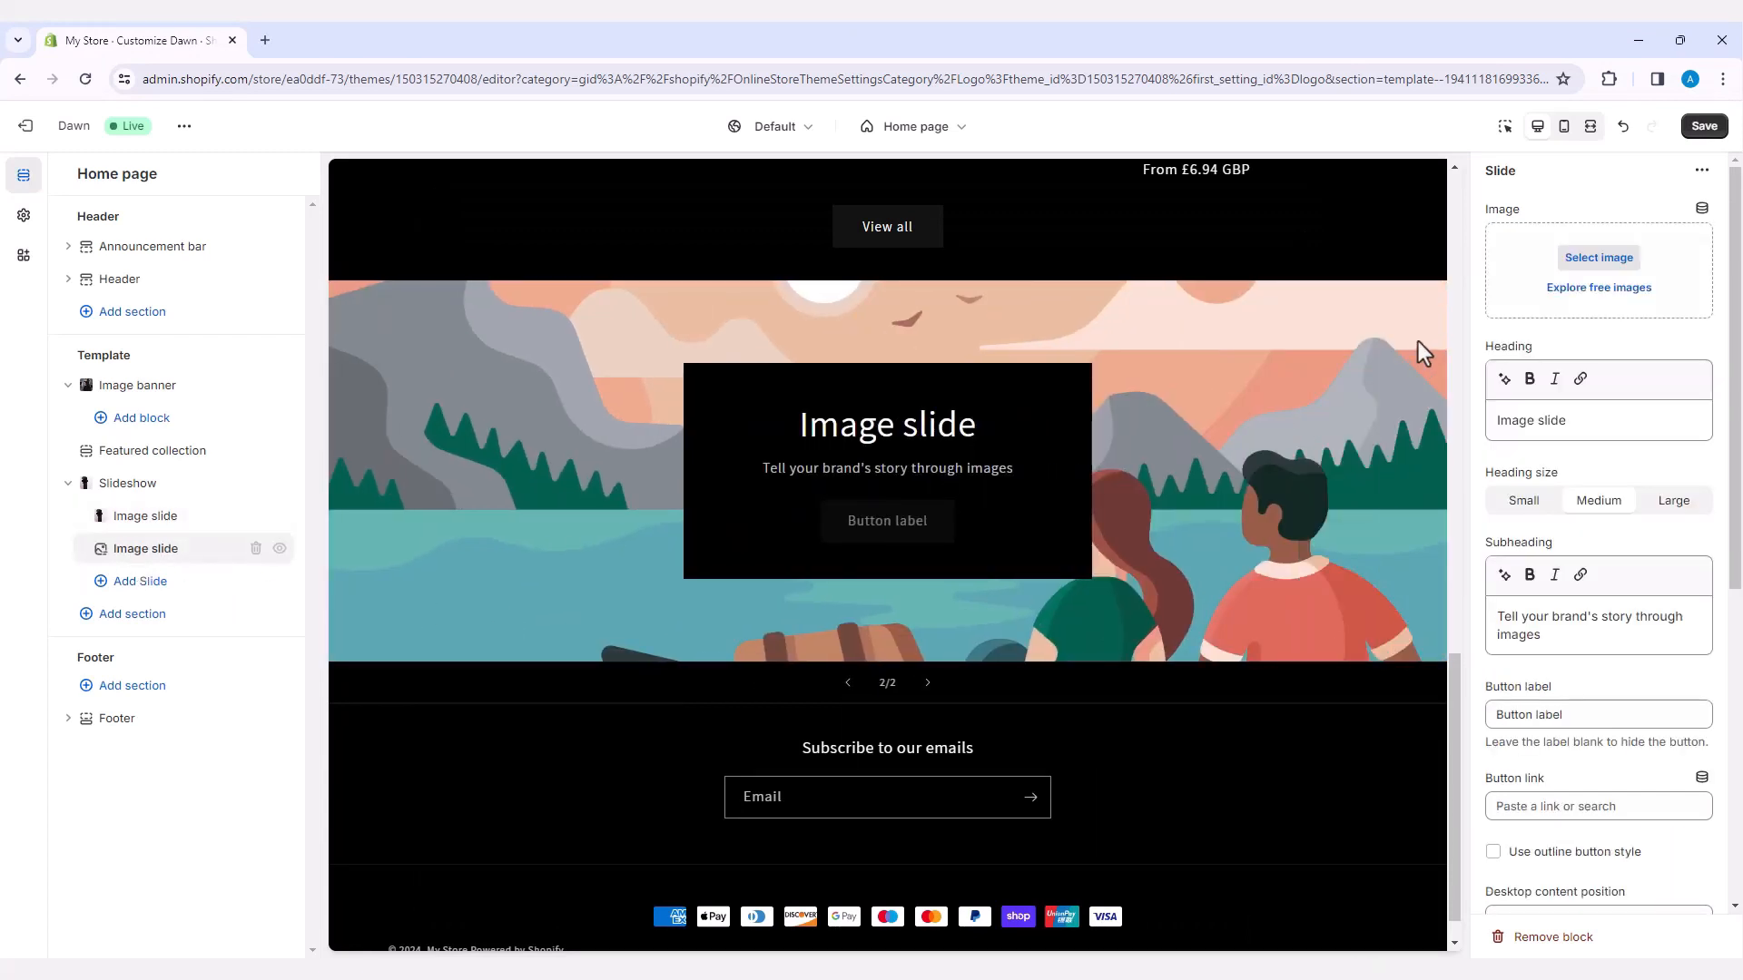
left_click(1585, 263)
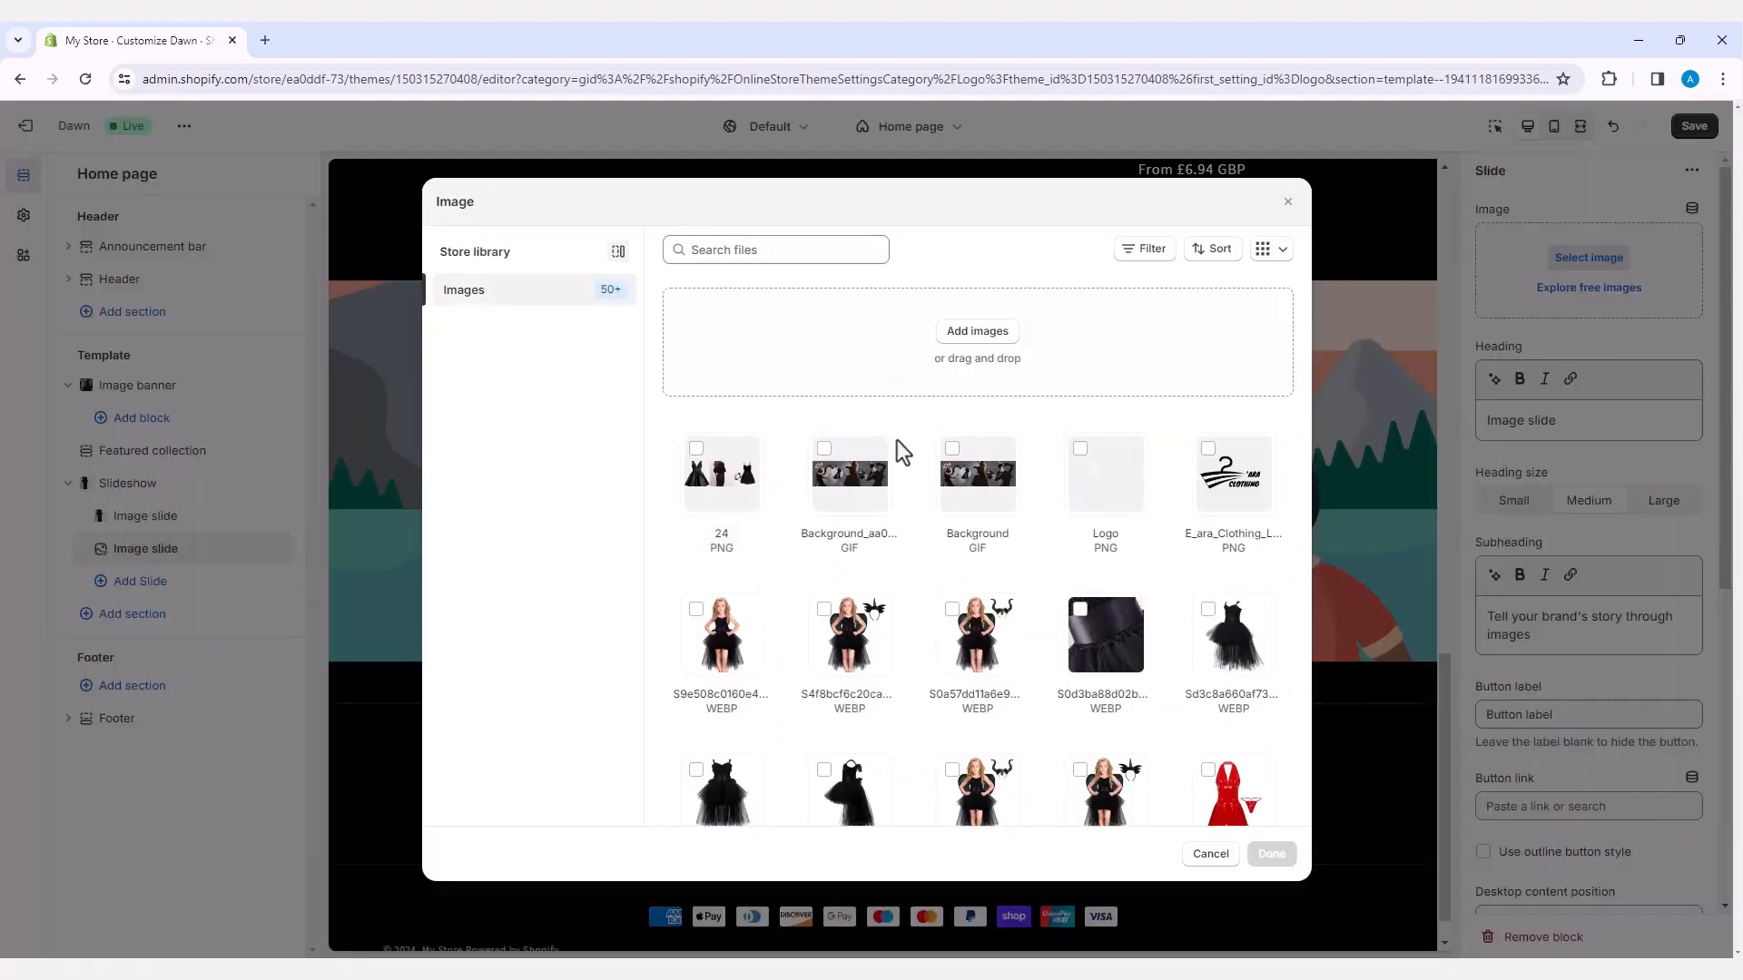
left_click(997, 343)
left_click(311, 207)
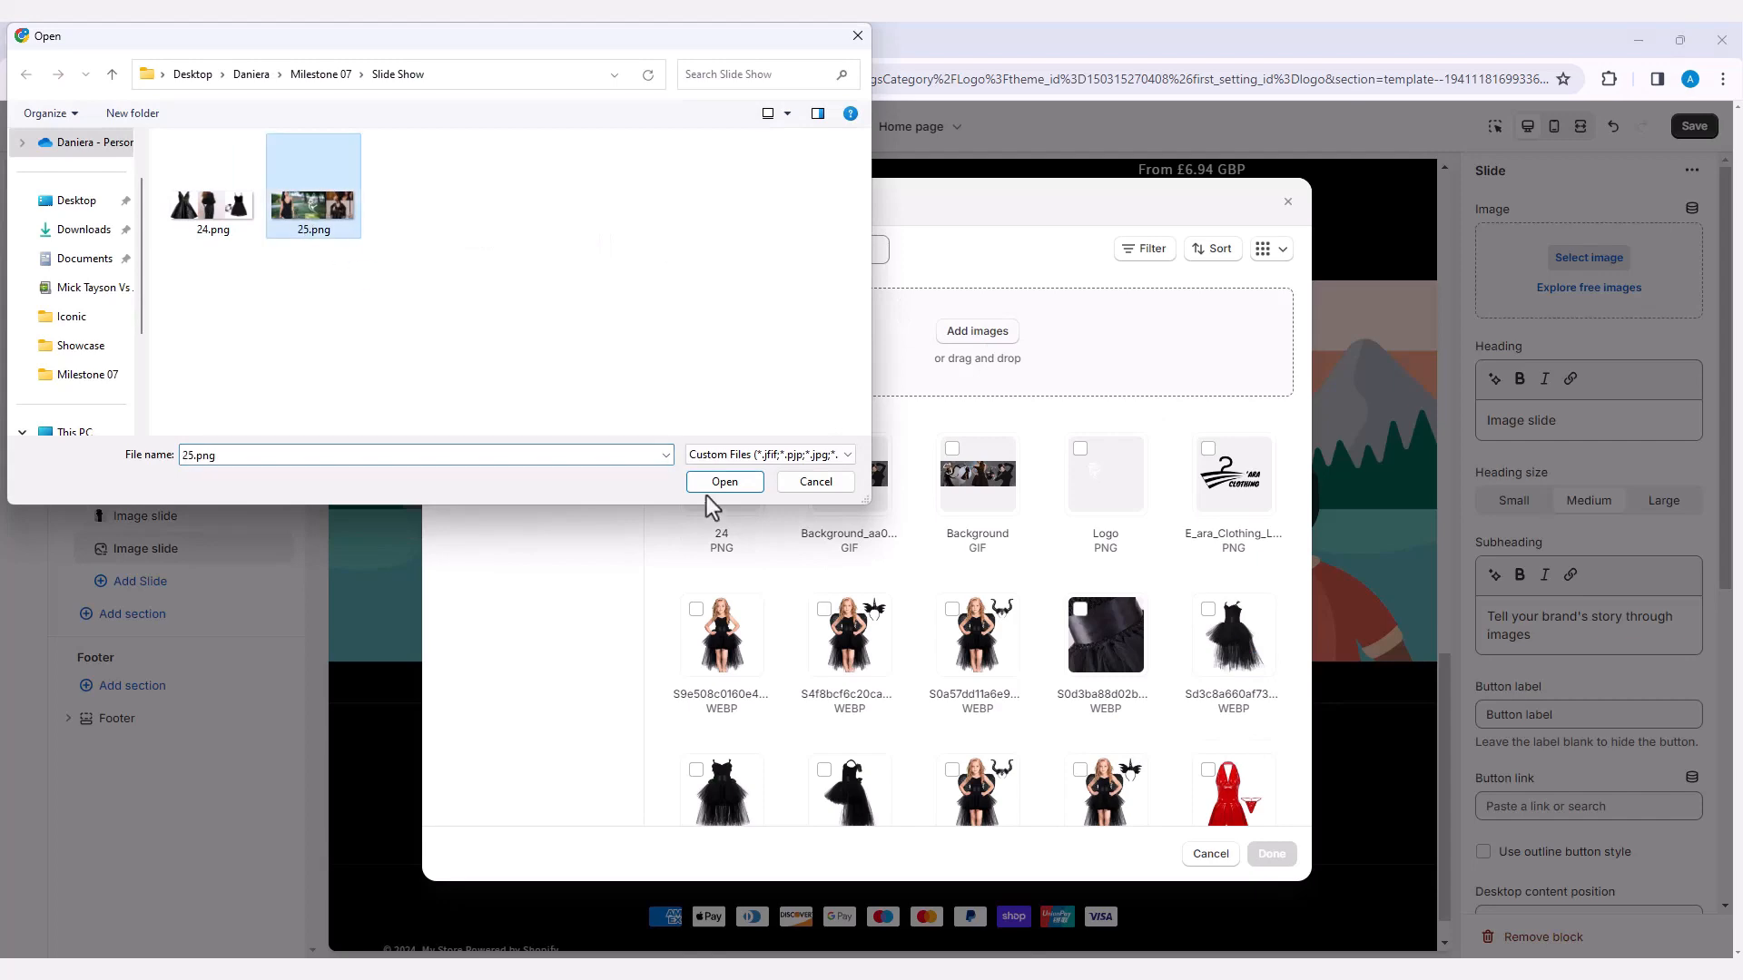
left_click(729, 482)
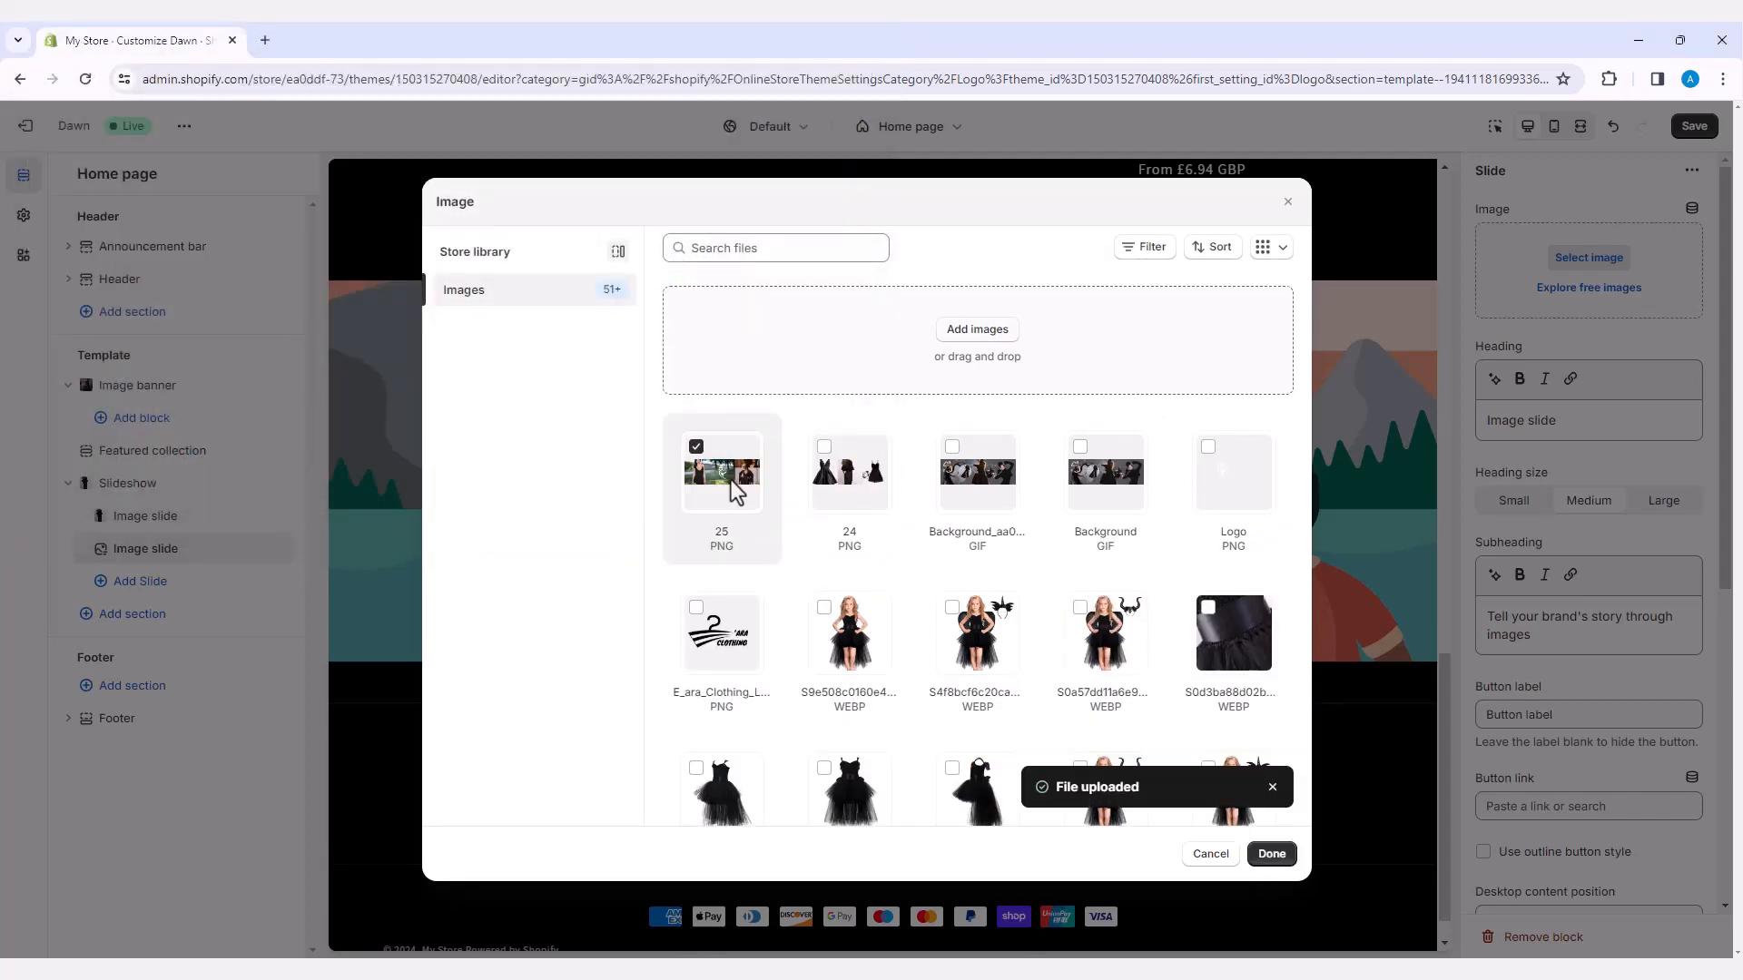
left_click(1270, 854)
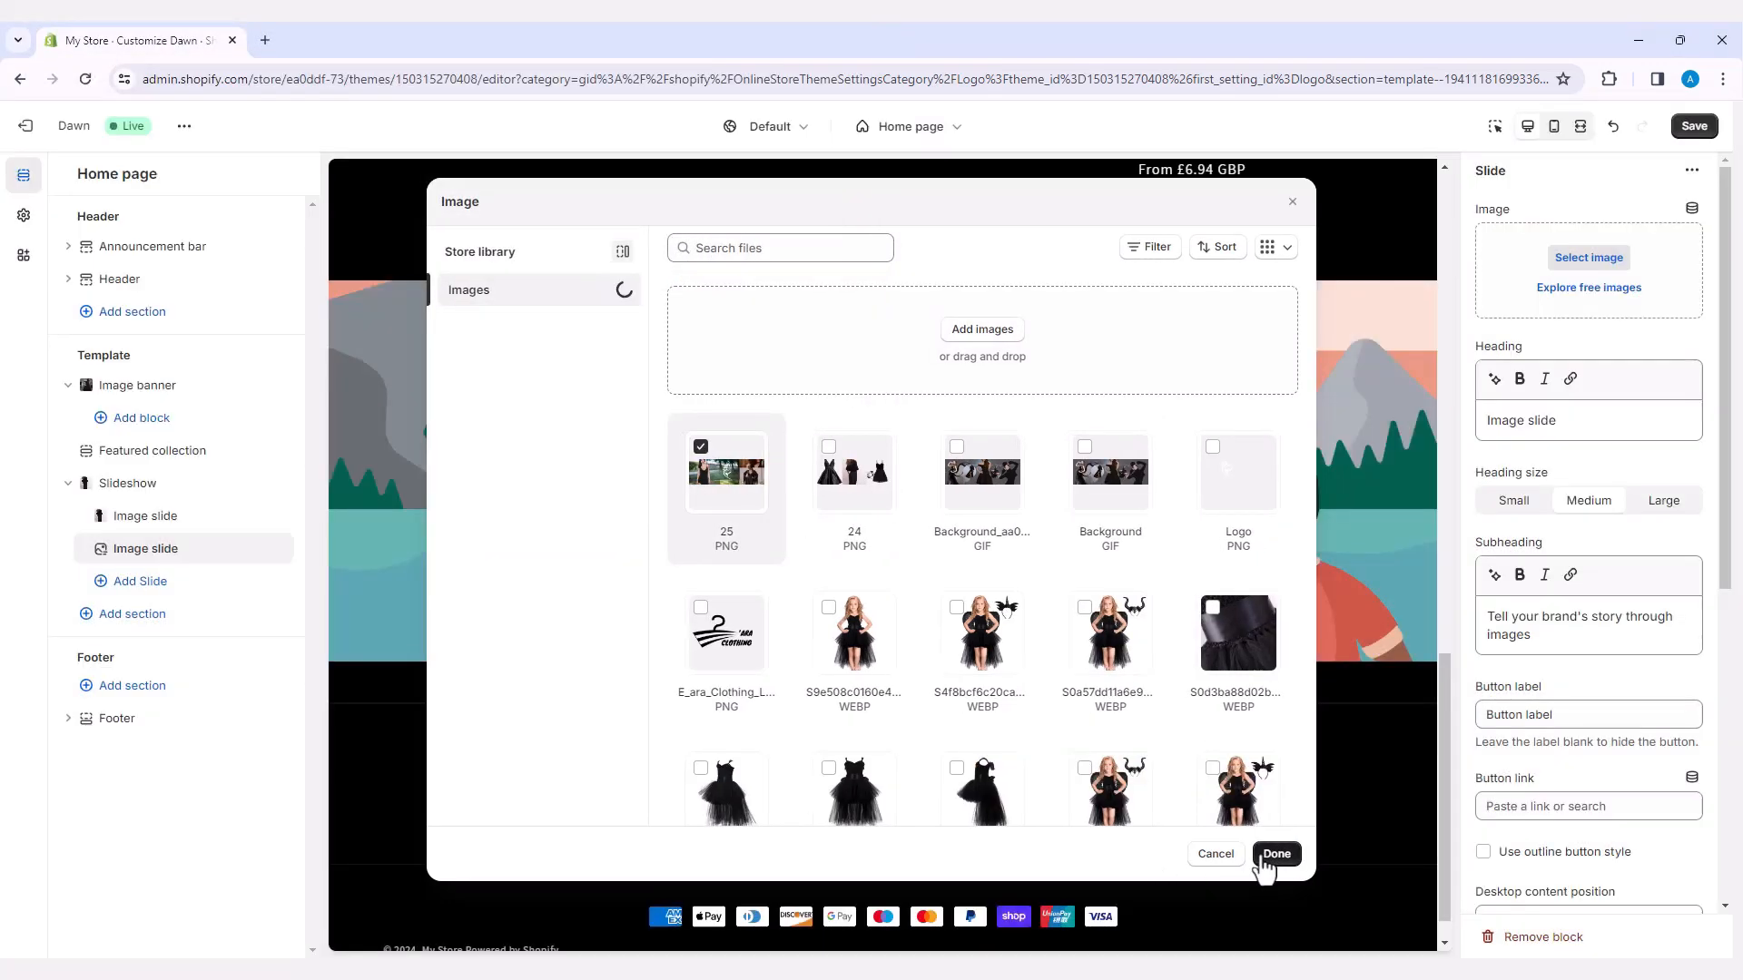
- Return the slideshow preview to the first slide, save the theme changes and review the home page from its header
left_click(848, 688)
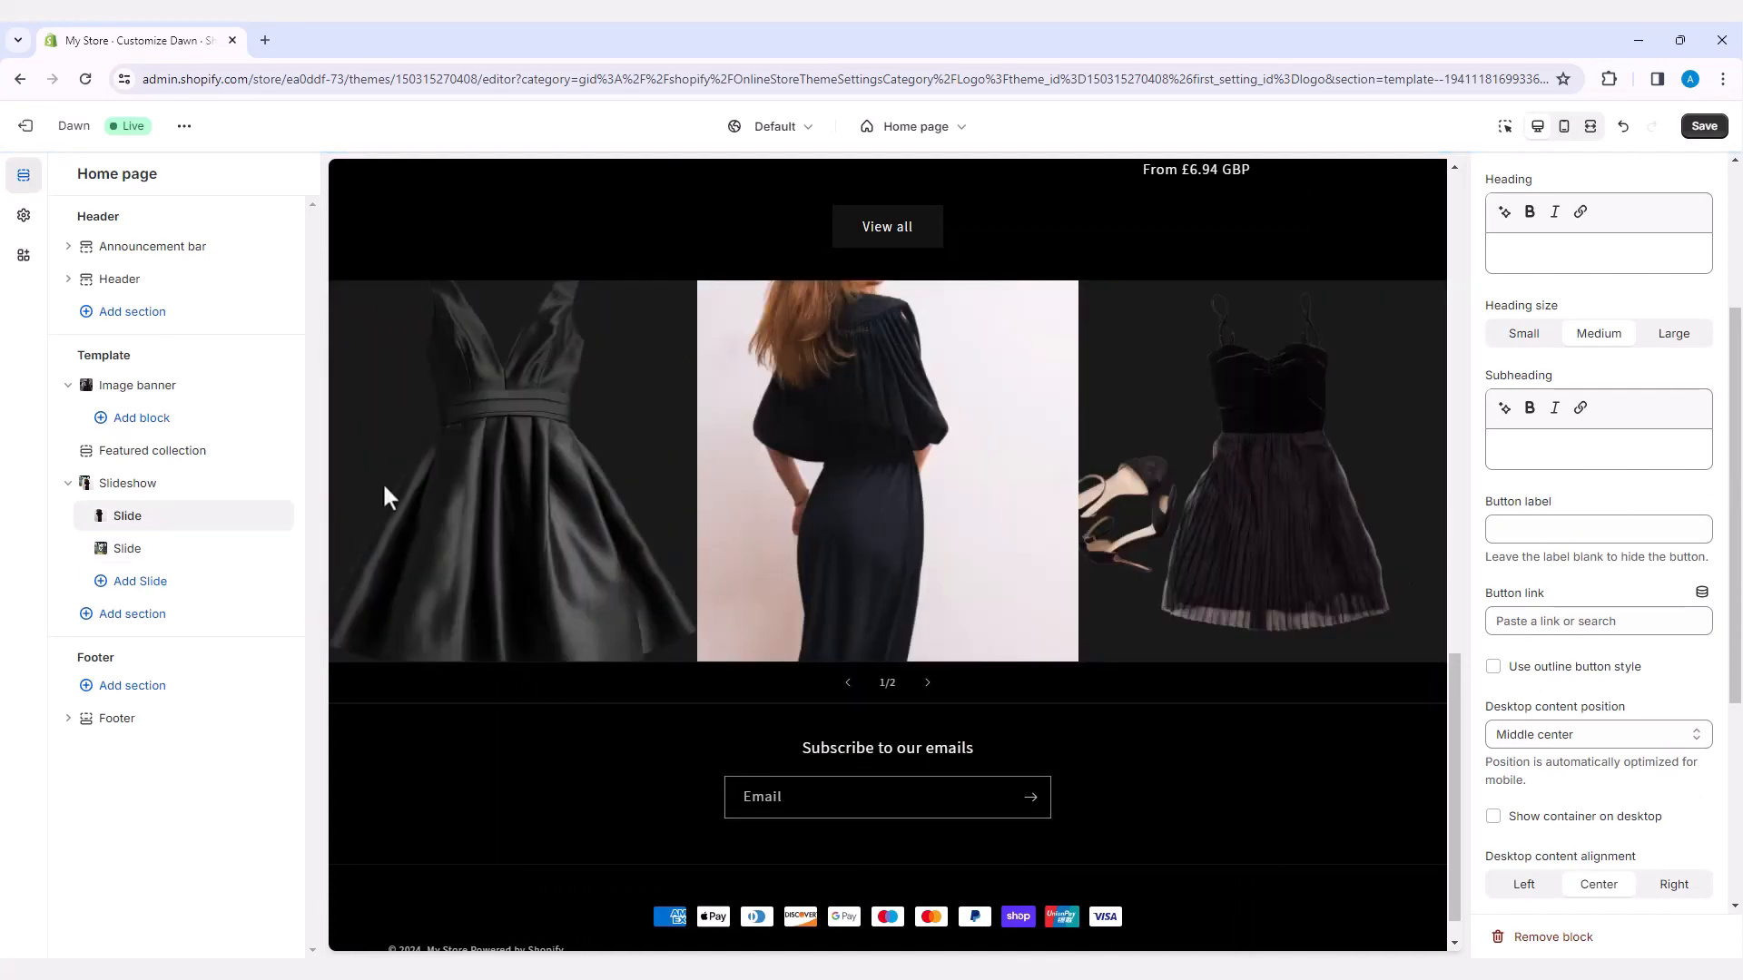
key("ctrl+s")
scroll(799, 454, "up", 7)
scroll(817, 486, "up", 7)
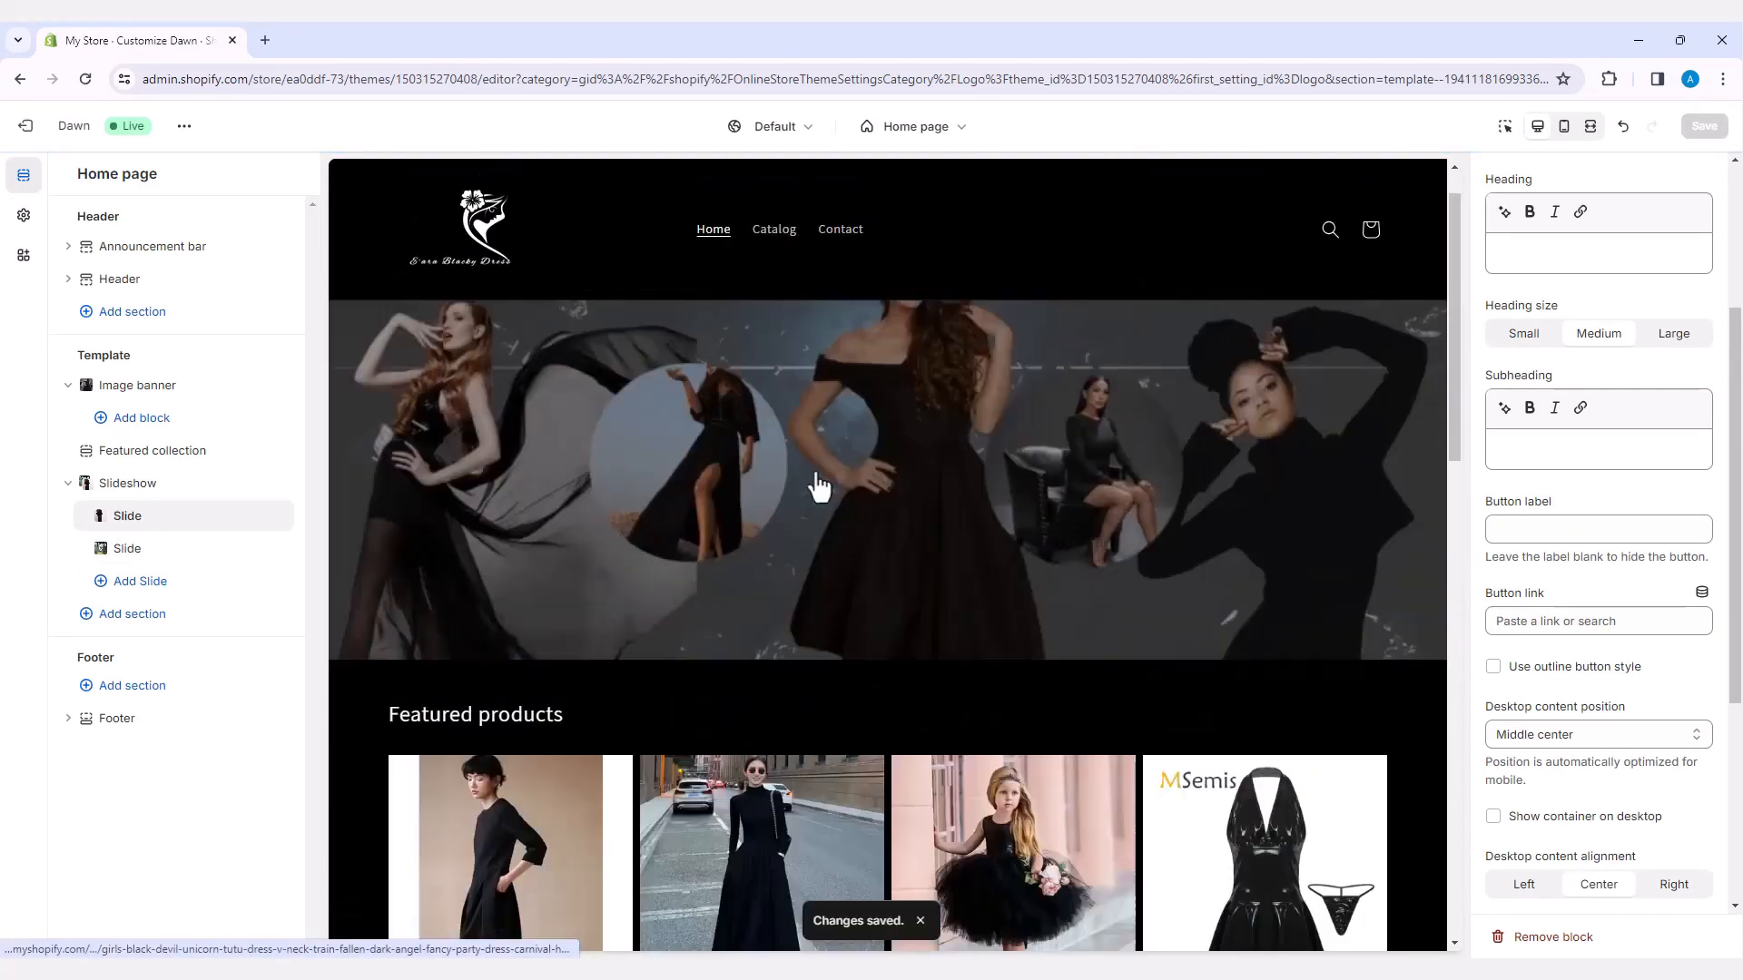
scroll(533, 663, "down", 1)
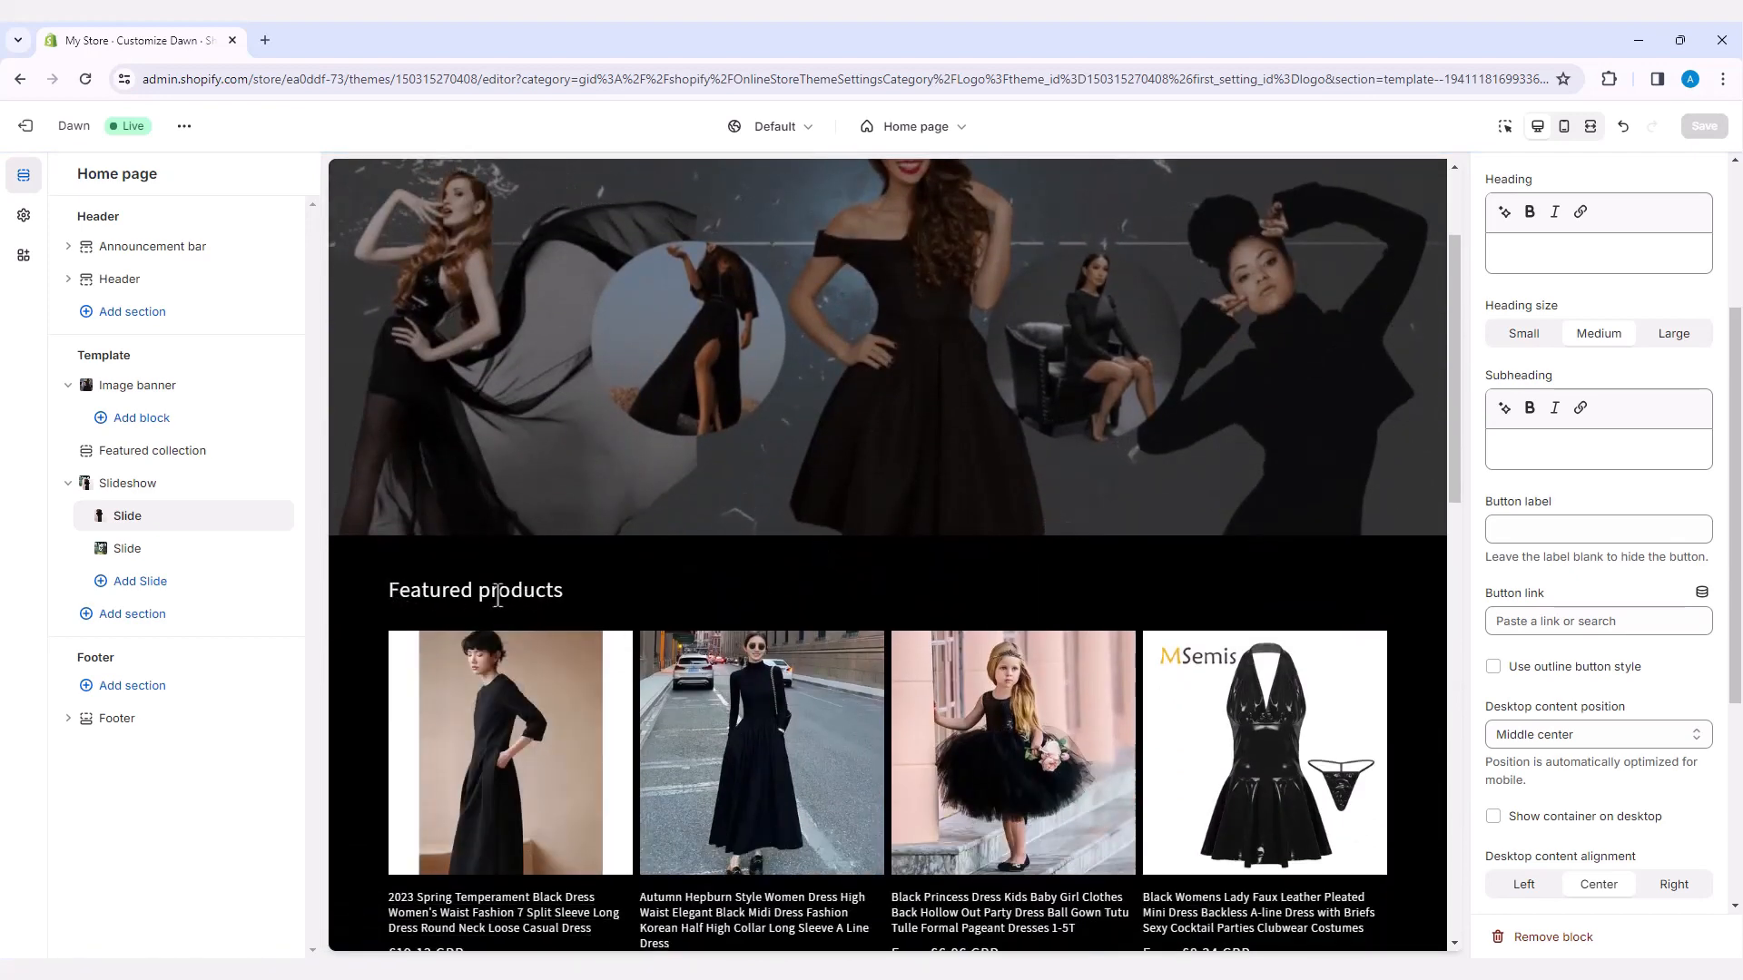
- In the theme's typography settings, change the headings font to Claire News Light
left_click_drag(392, 591, 575, 590)
left_click(579, 590)
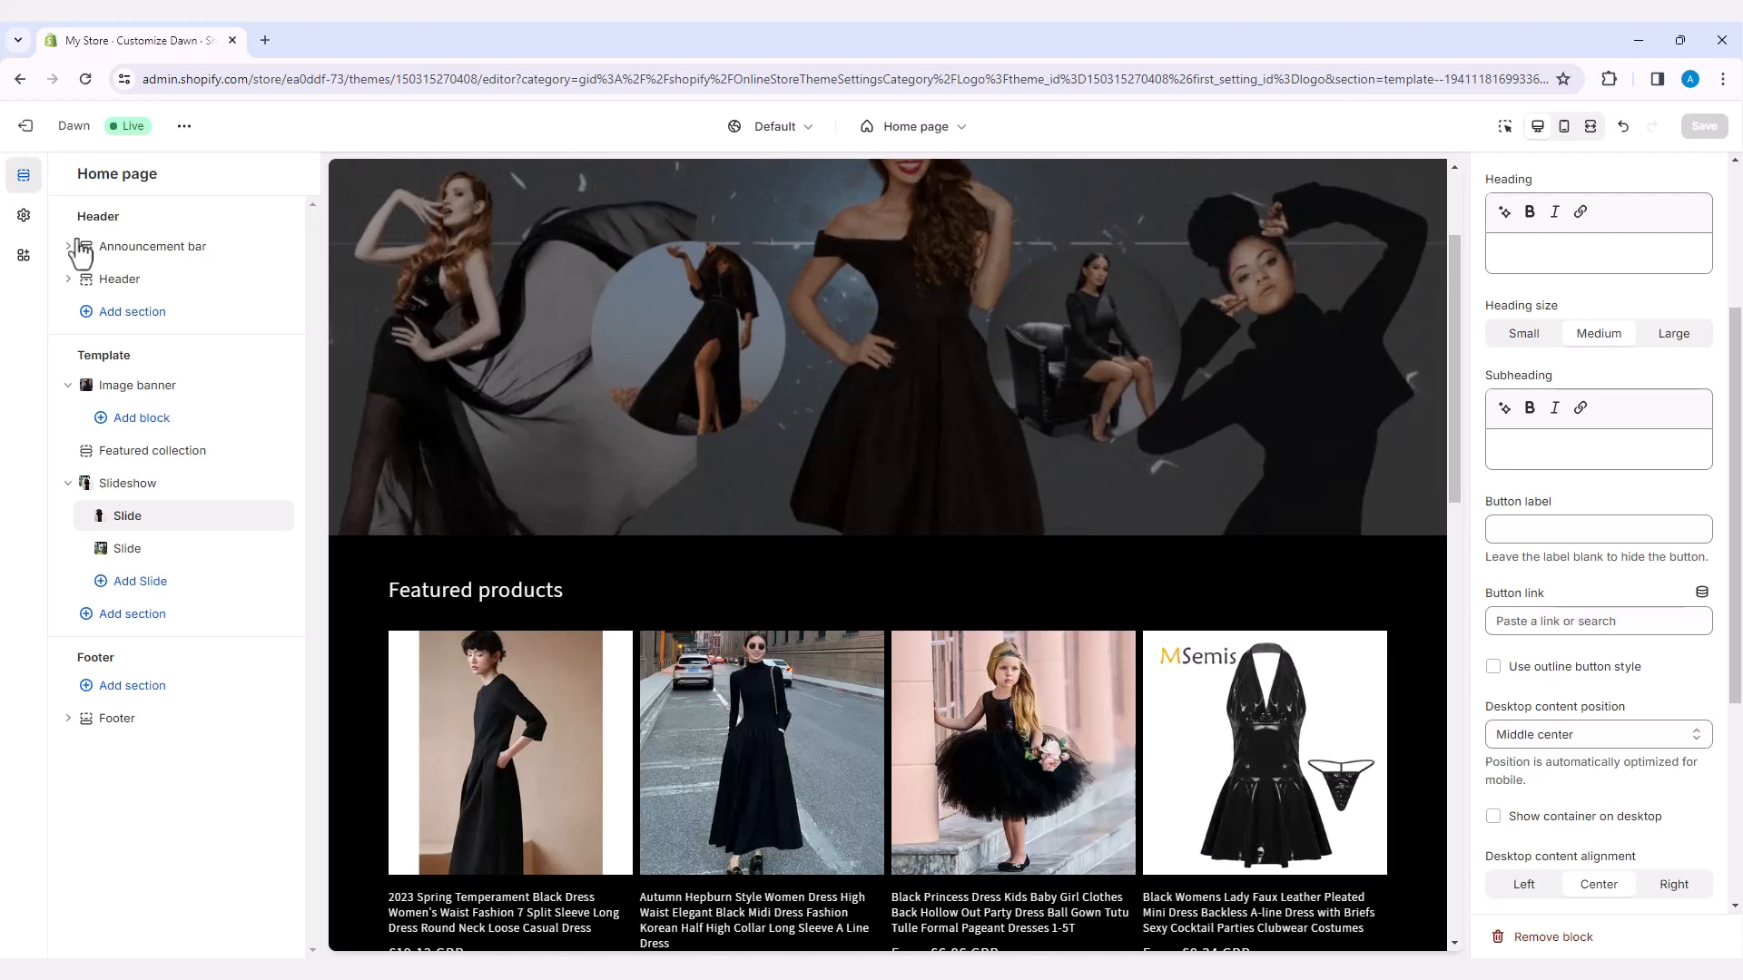
left_click(24, 217)
left_click(94, 309)
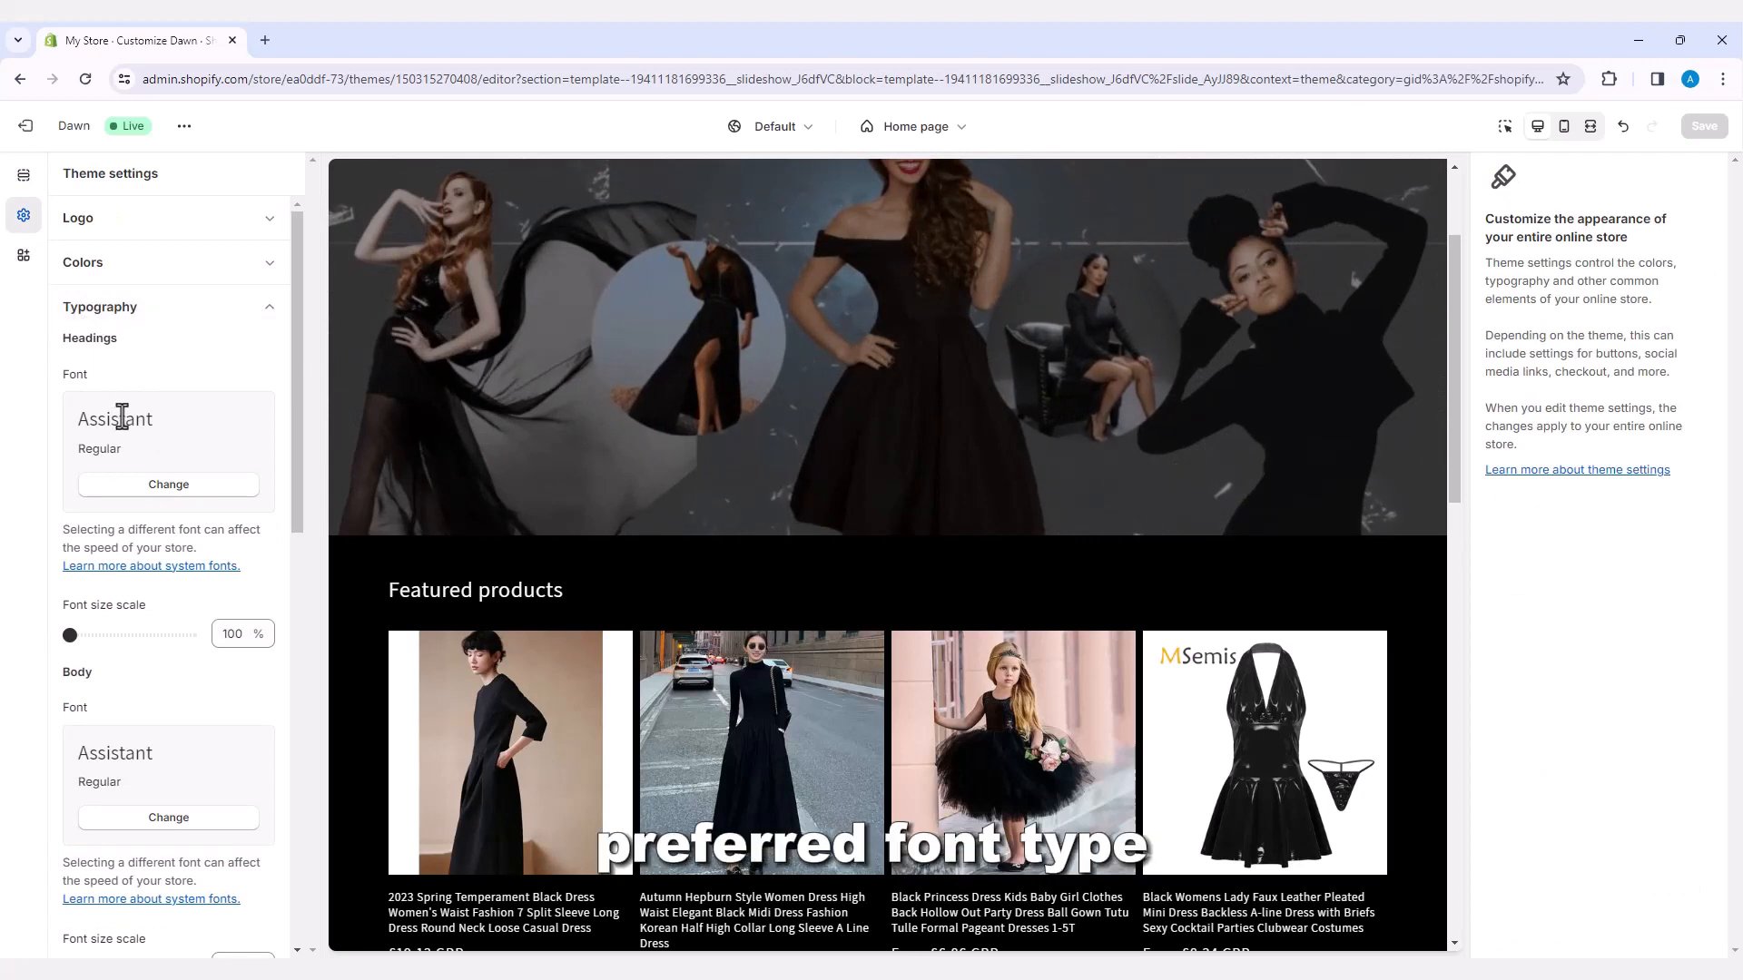
left_click(168, 490)
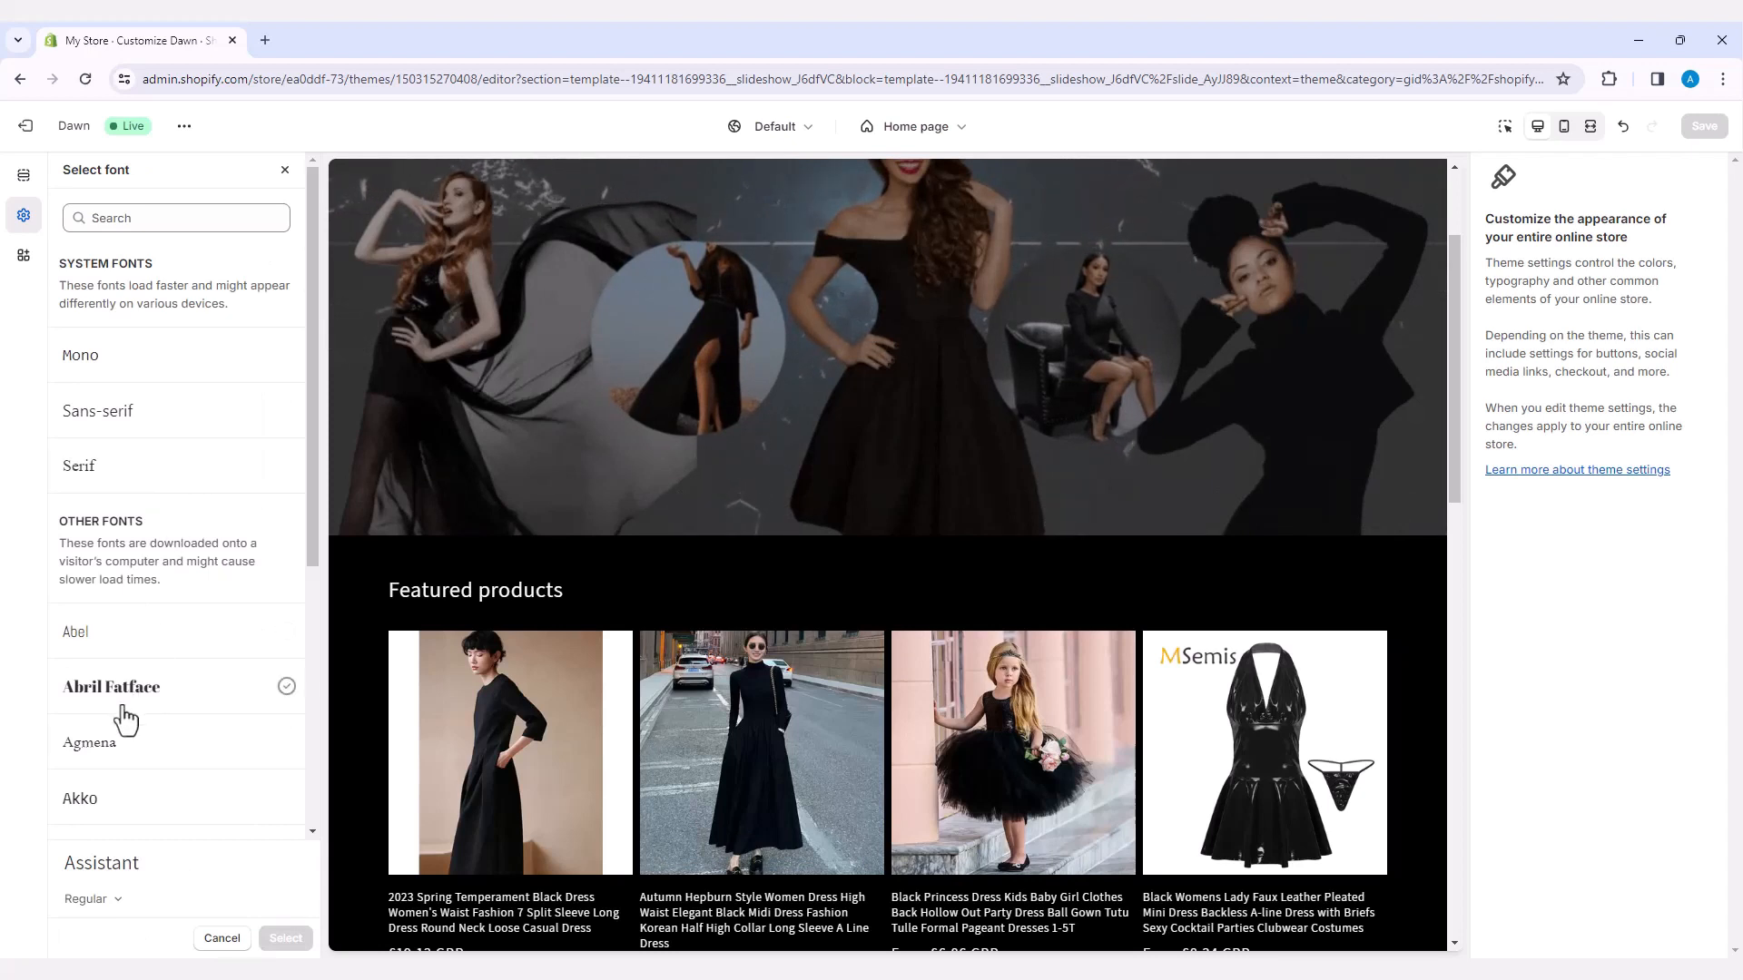
scroll(124, 717, "down", 15)
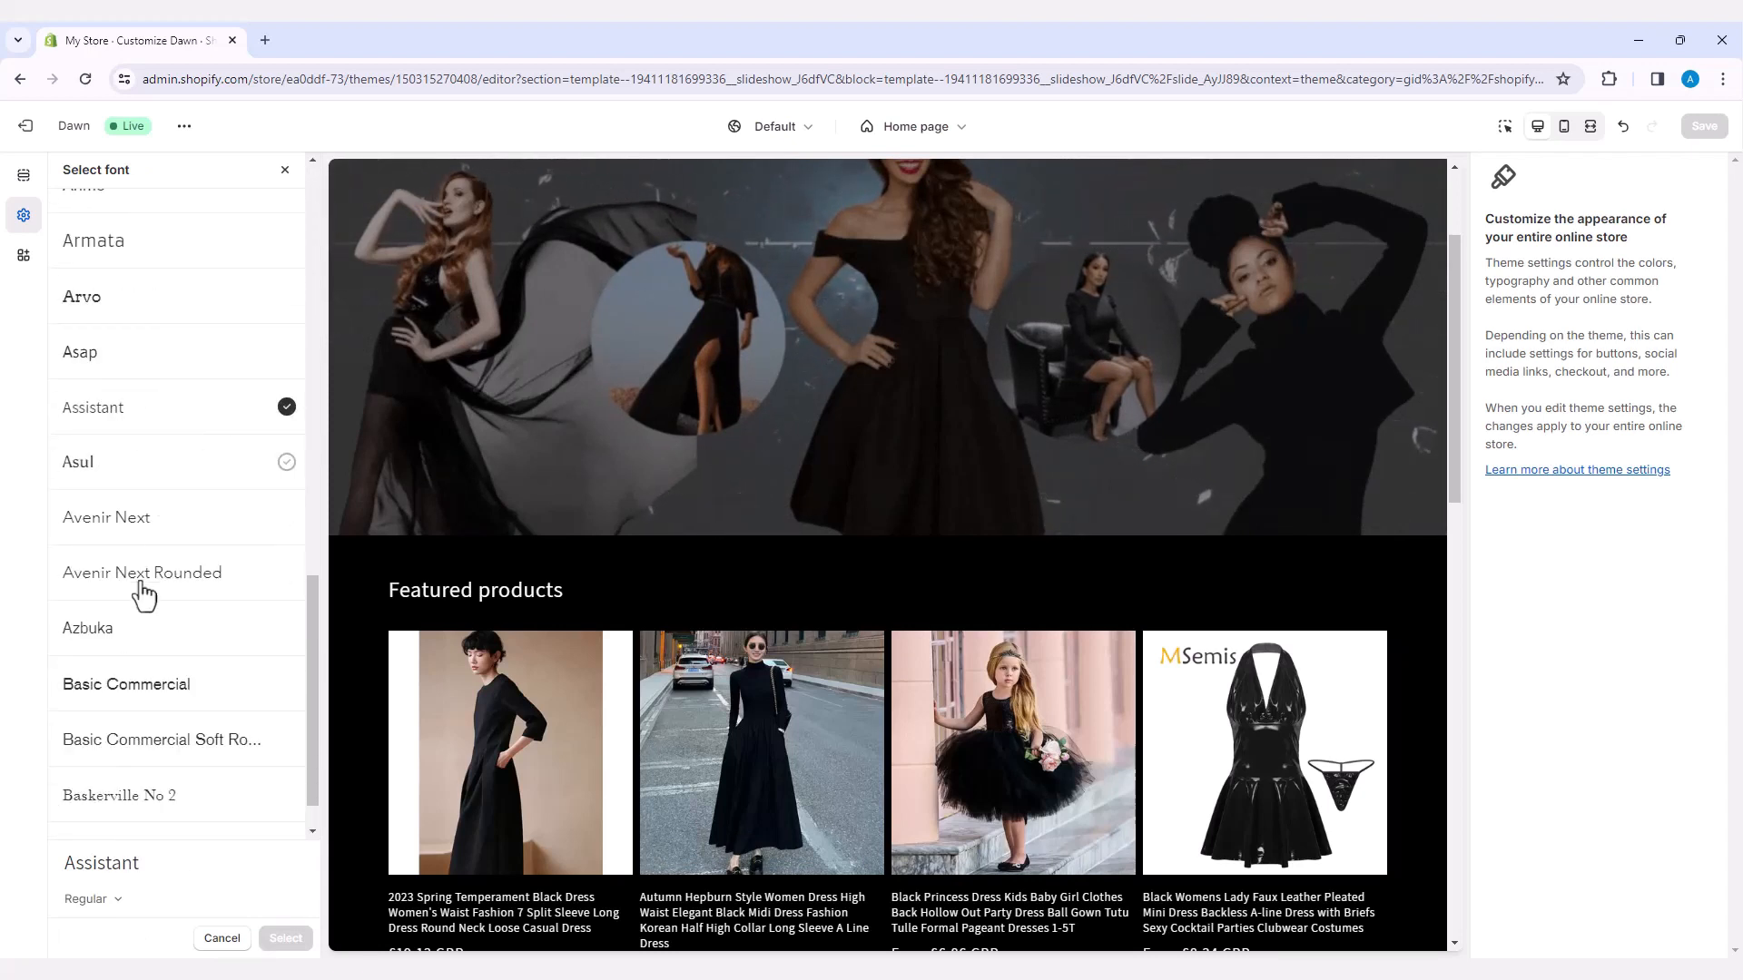
scroll(181, 599, "down", 5)
scroll(200, 635, "down", 10)
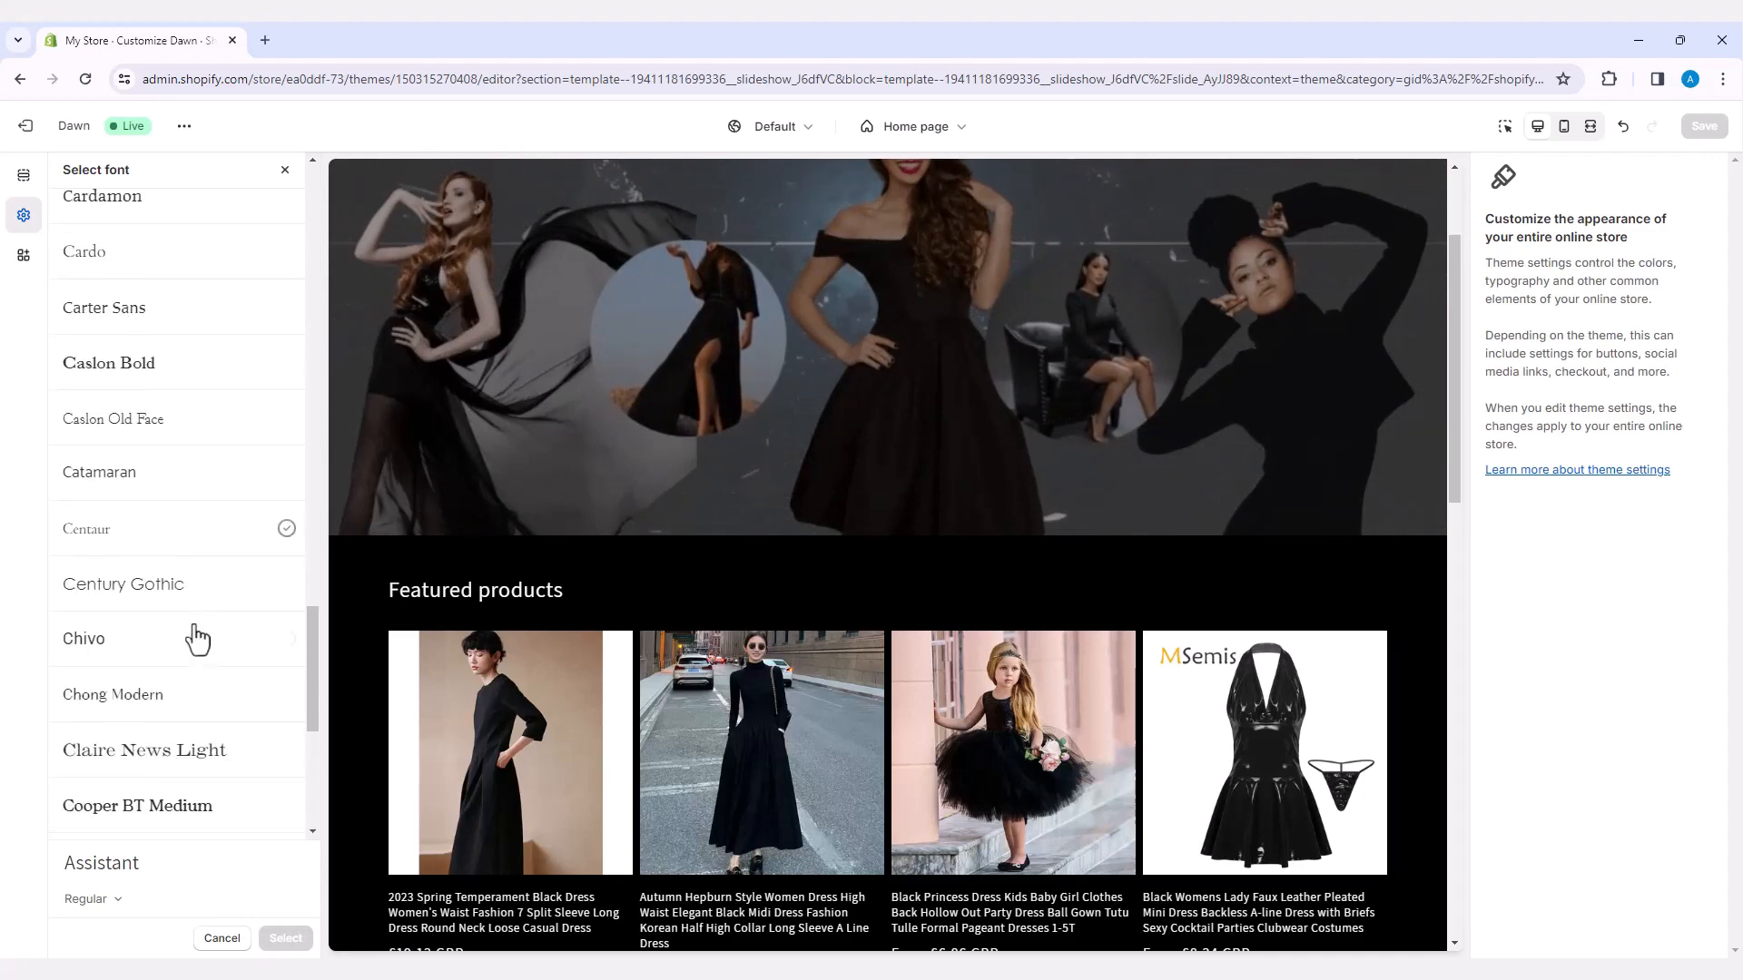
left_click(181, 750)
left_click(285, 938)
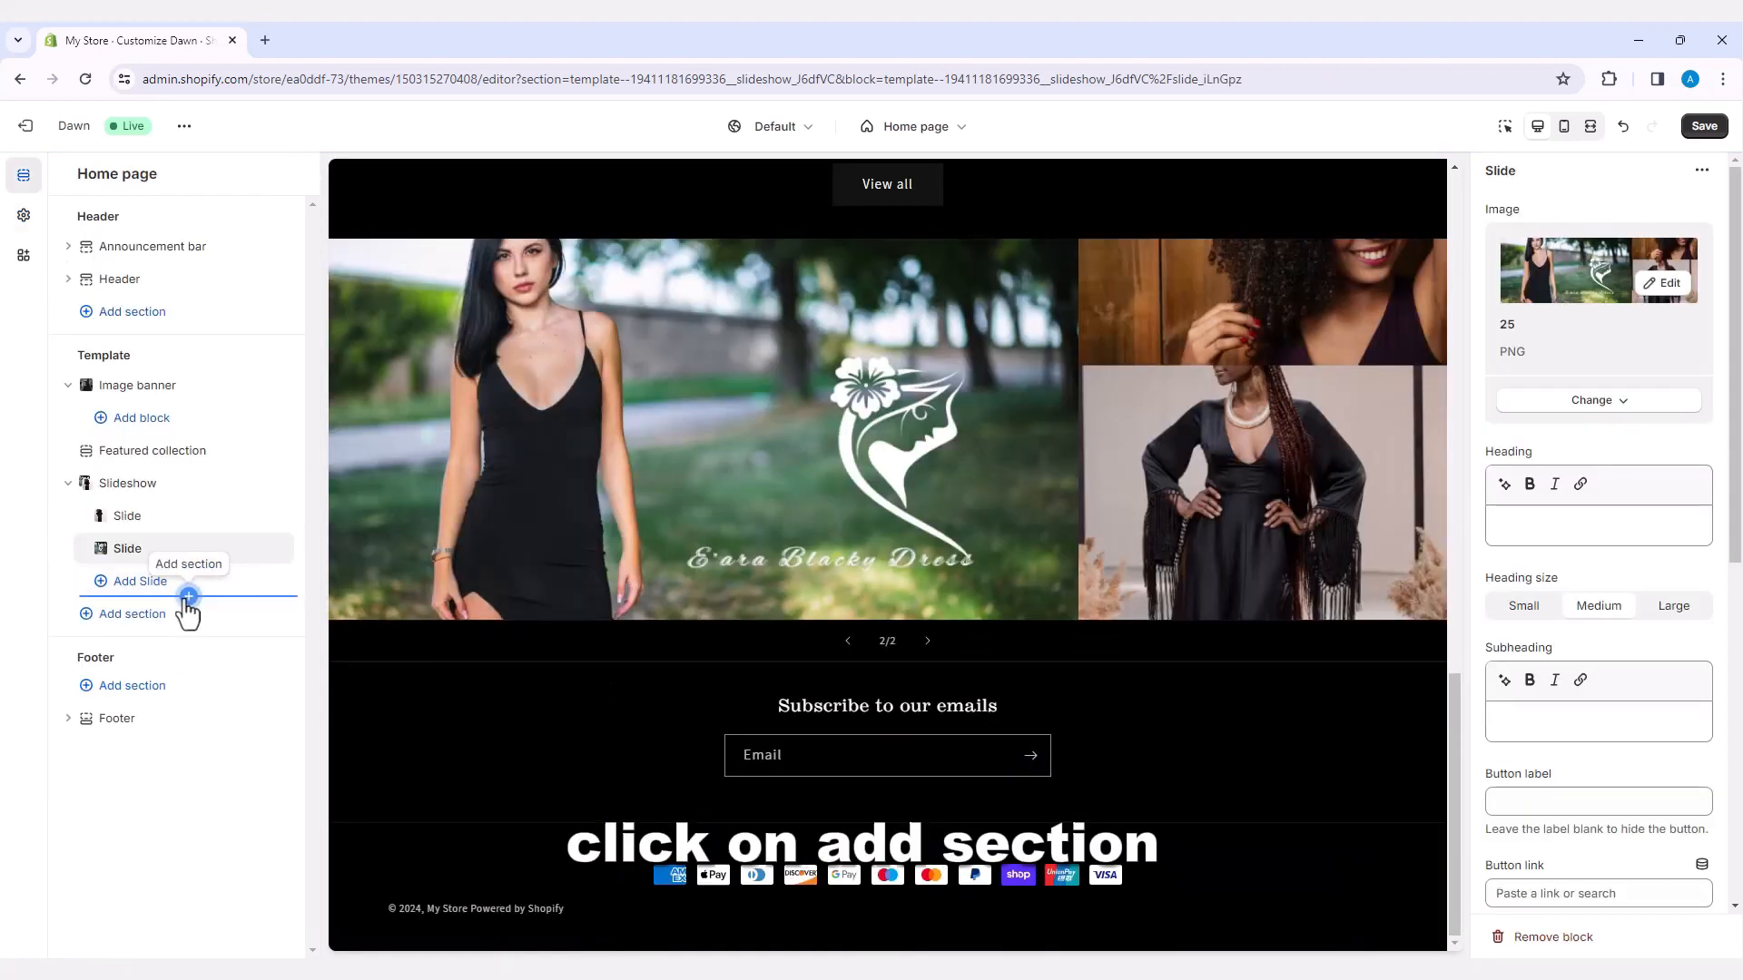
- Add a Featured collection section below the slideshow and assign the Black Dress collection to it
left_click(188, 599)
left_click(418, 542)
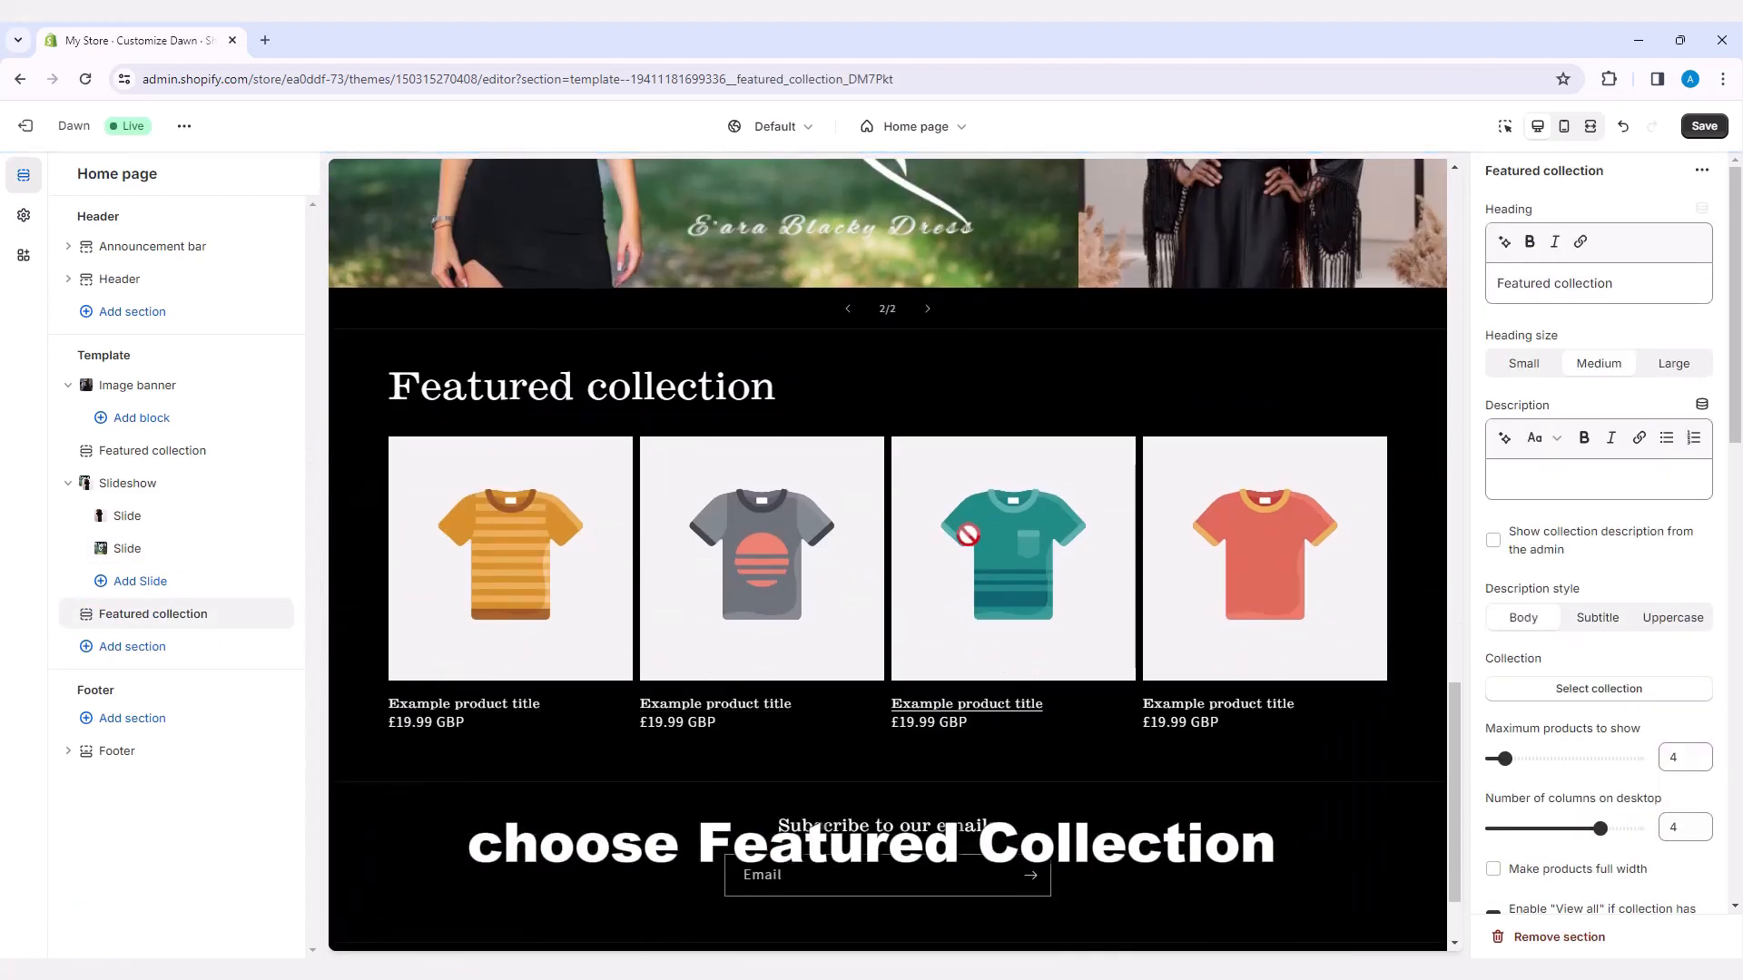
left_click(1600, 690)
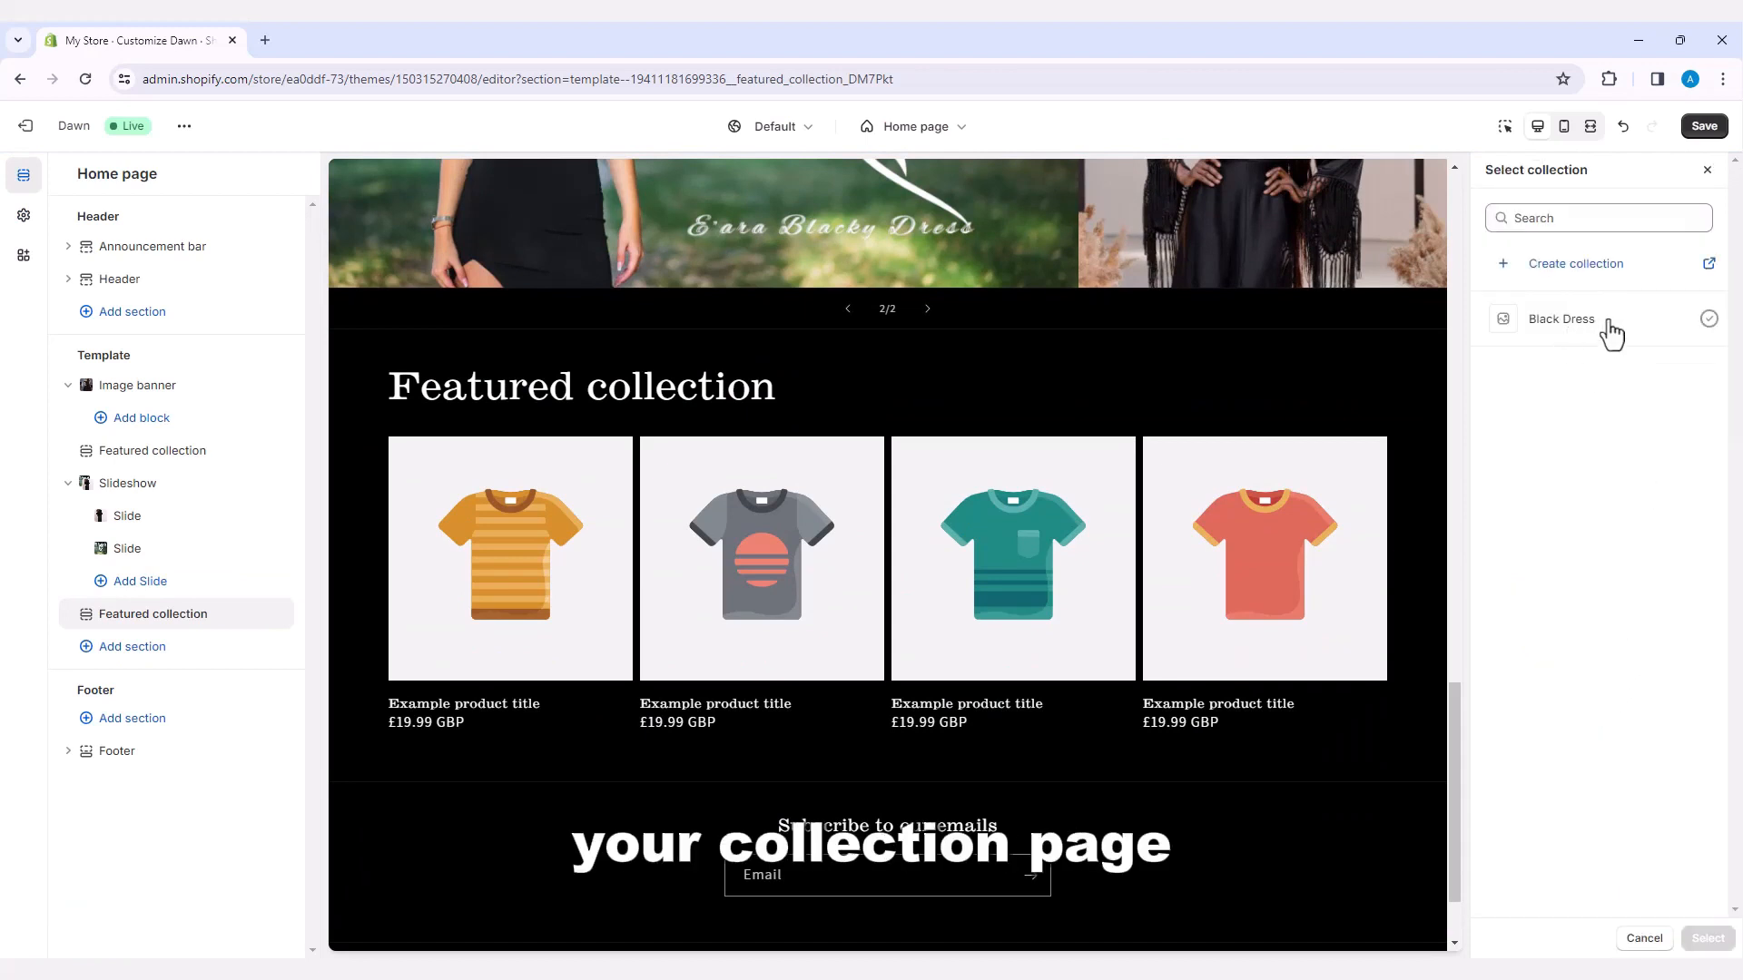
left_click(1706, 323)
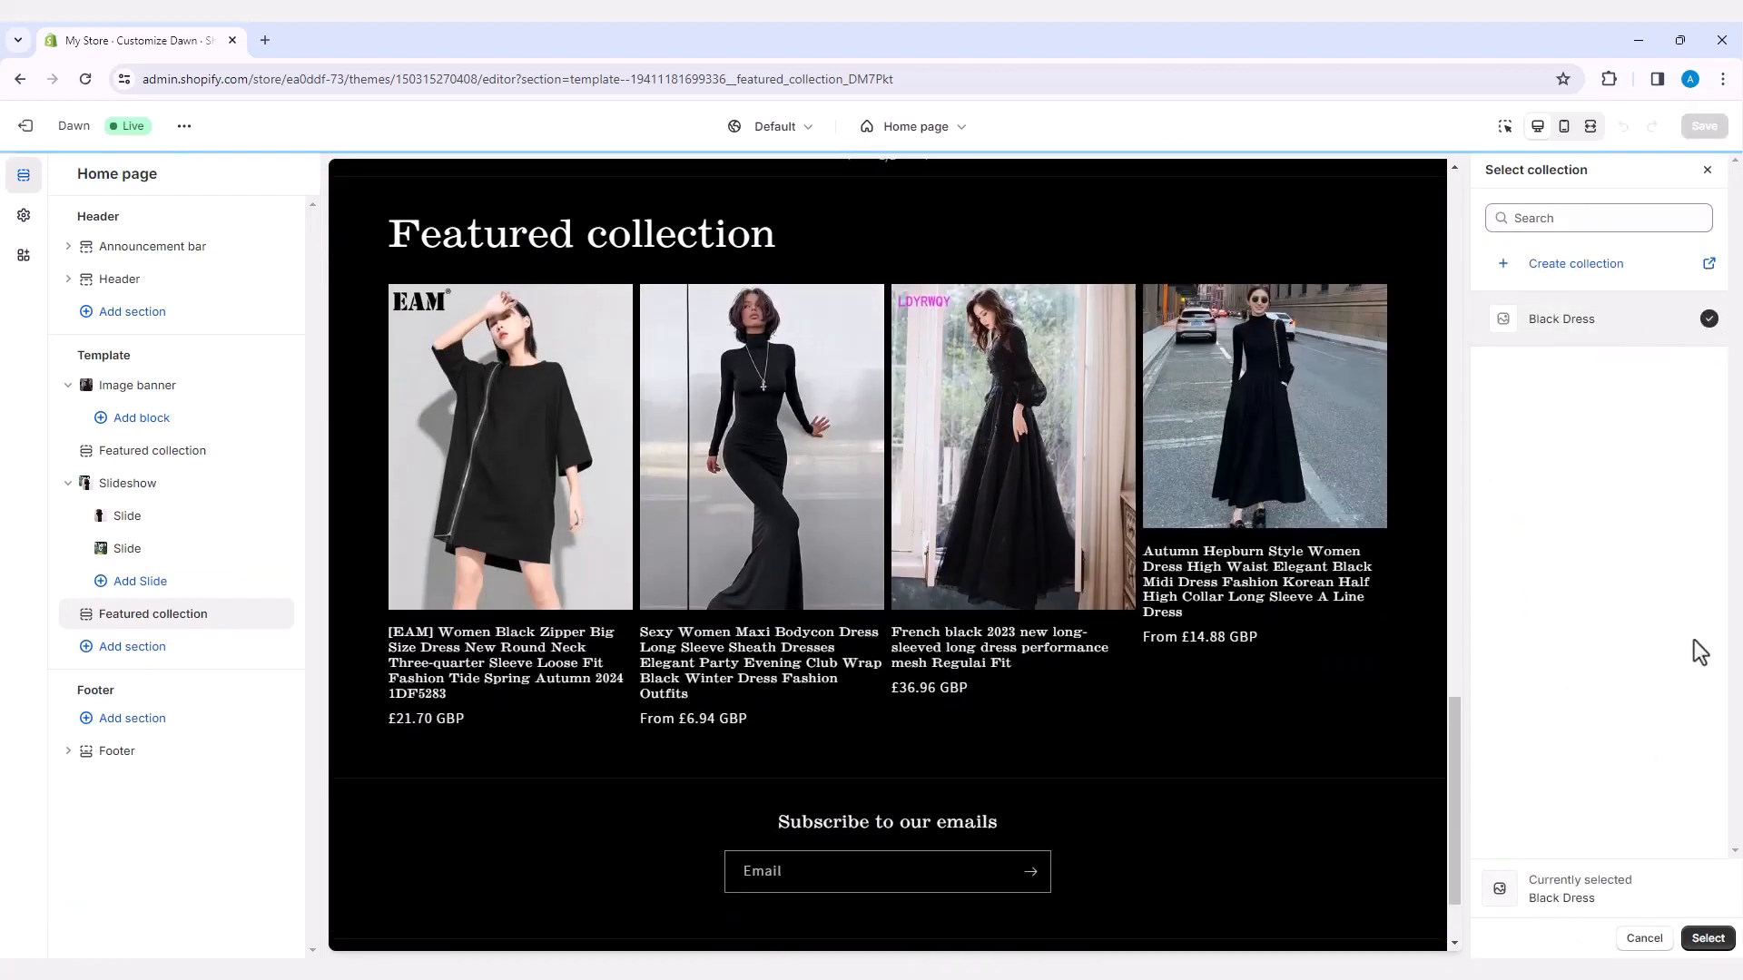
left_click(1708, 938)
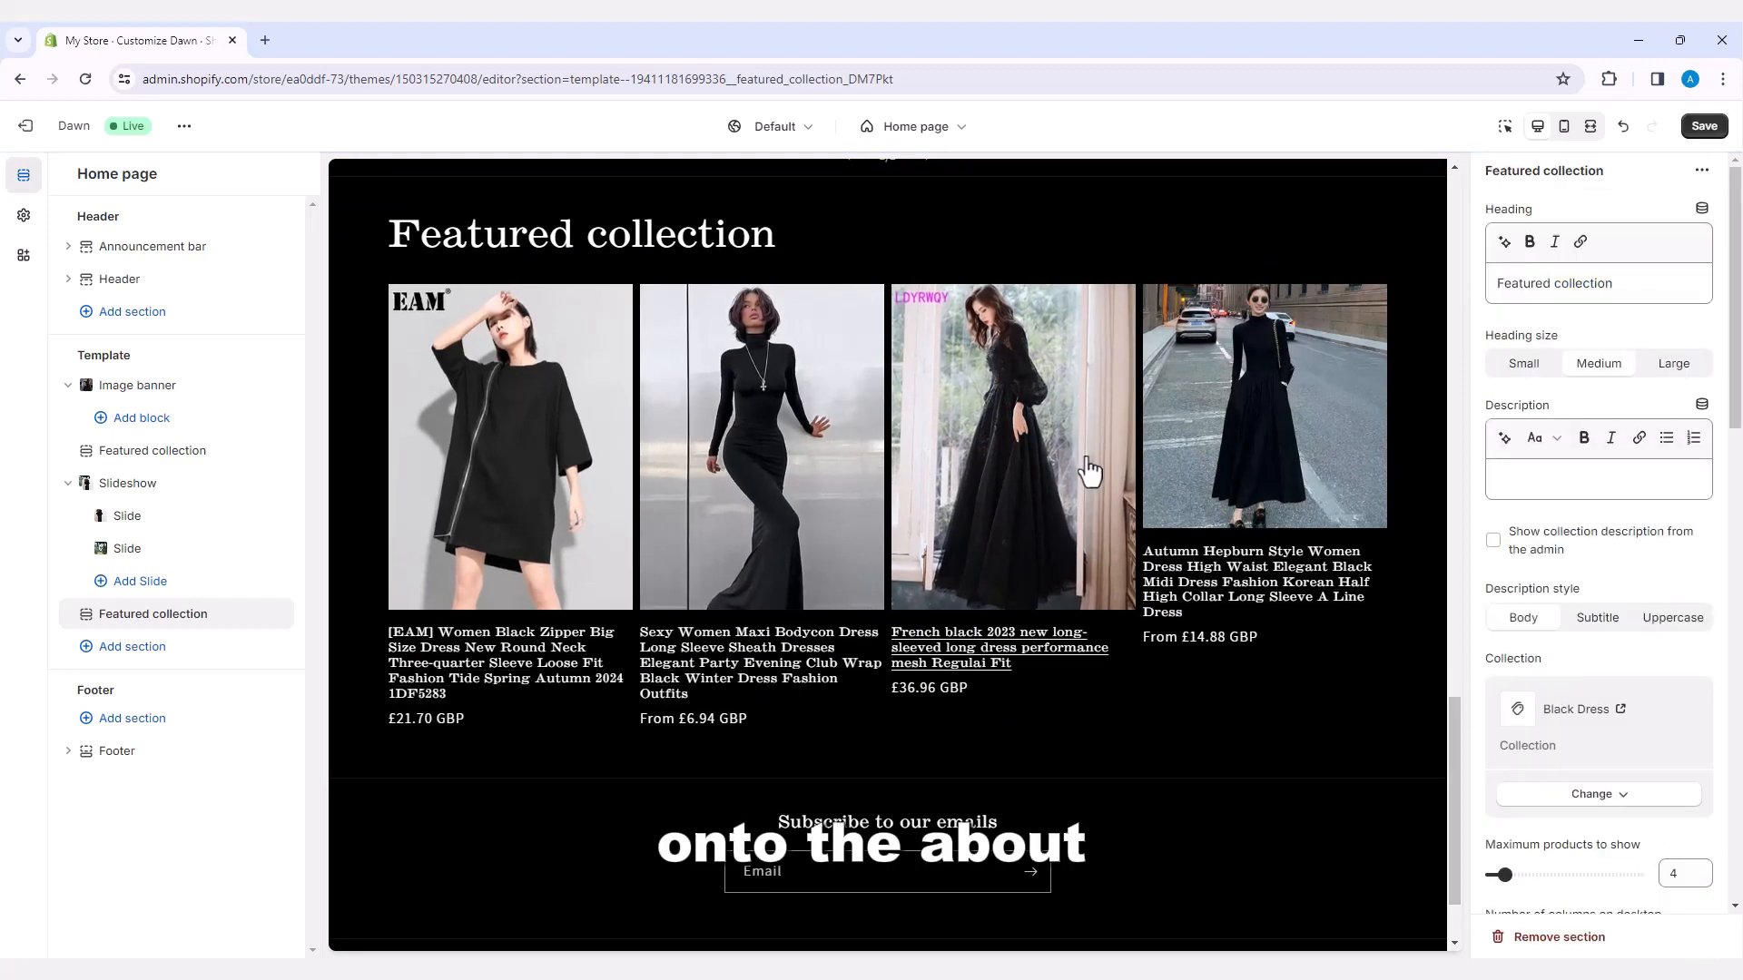
- Add an Image with text section directly below the new Featured collection section
scroll(863, 611, "down", 2)
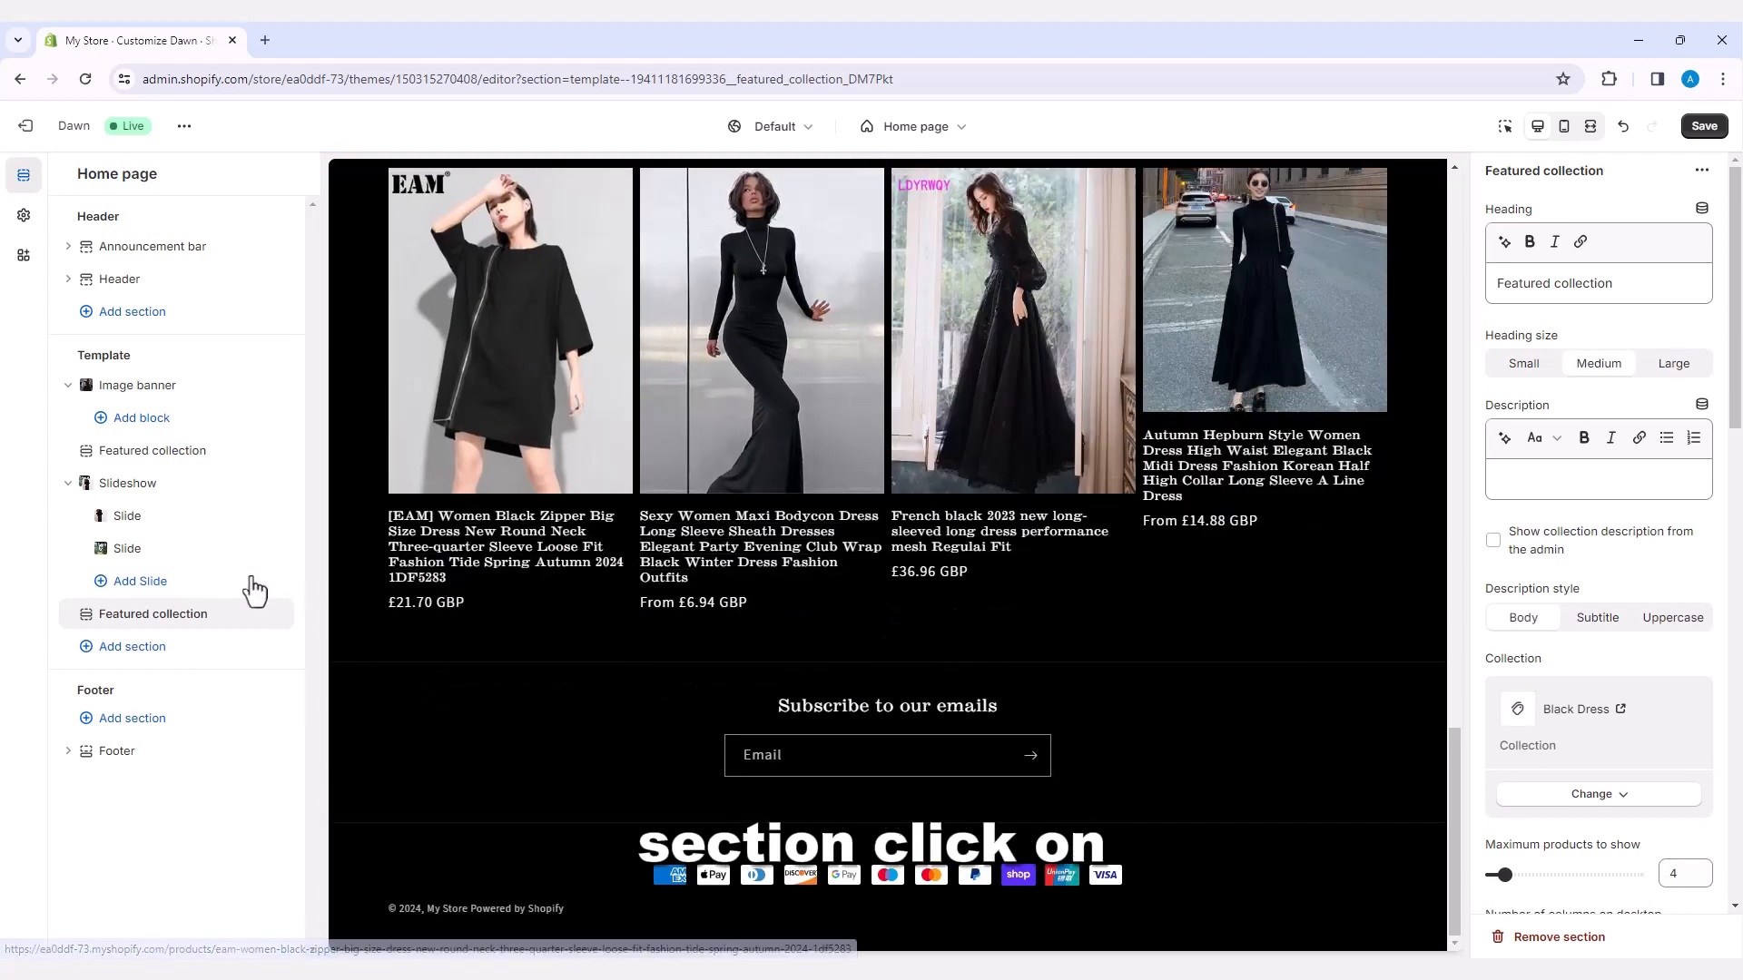
left_click(188, 629)
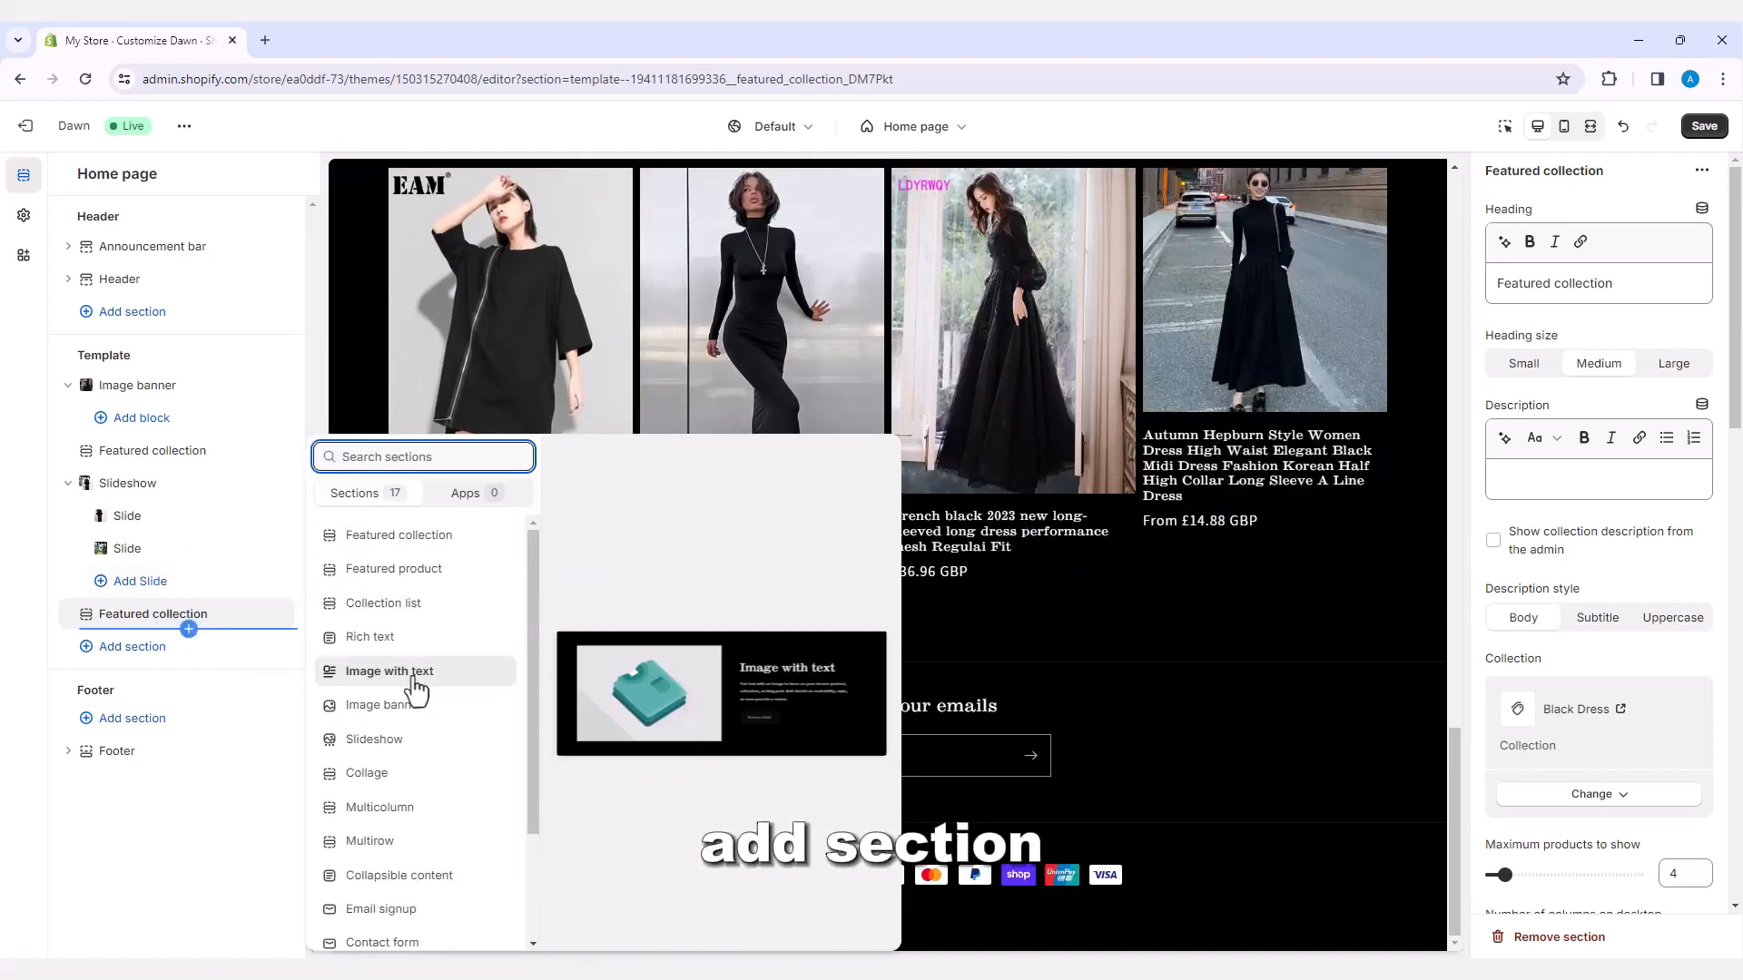
left_click(415, 690)
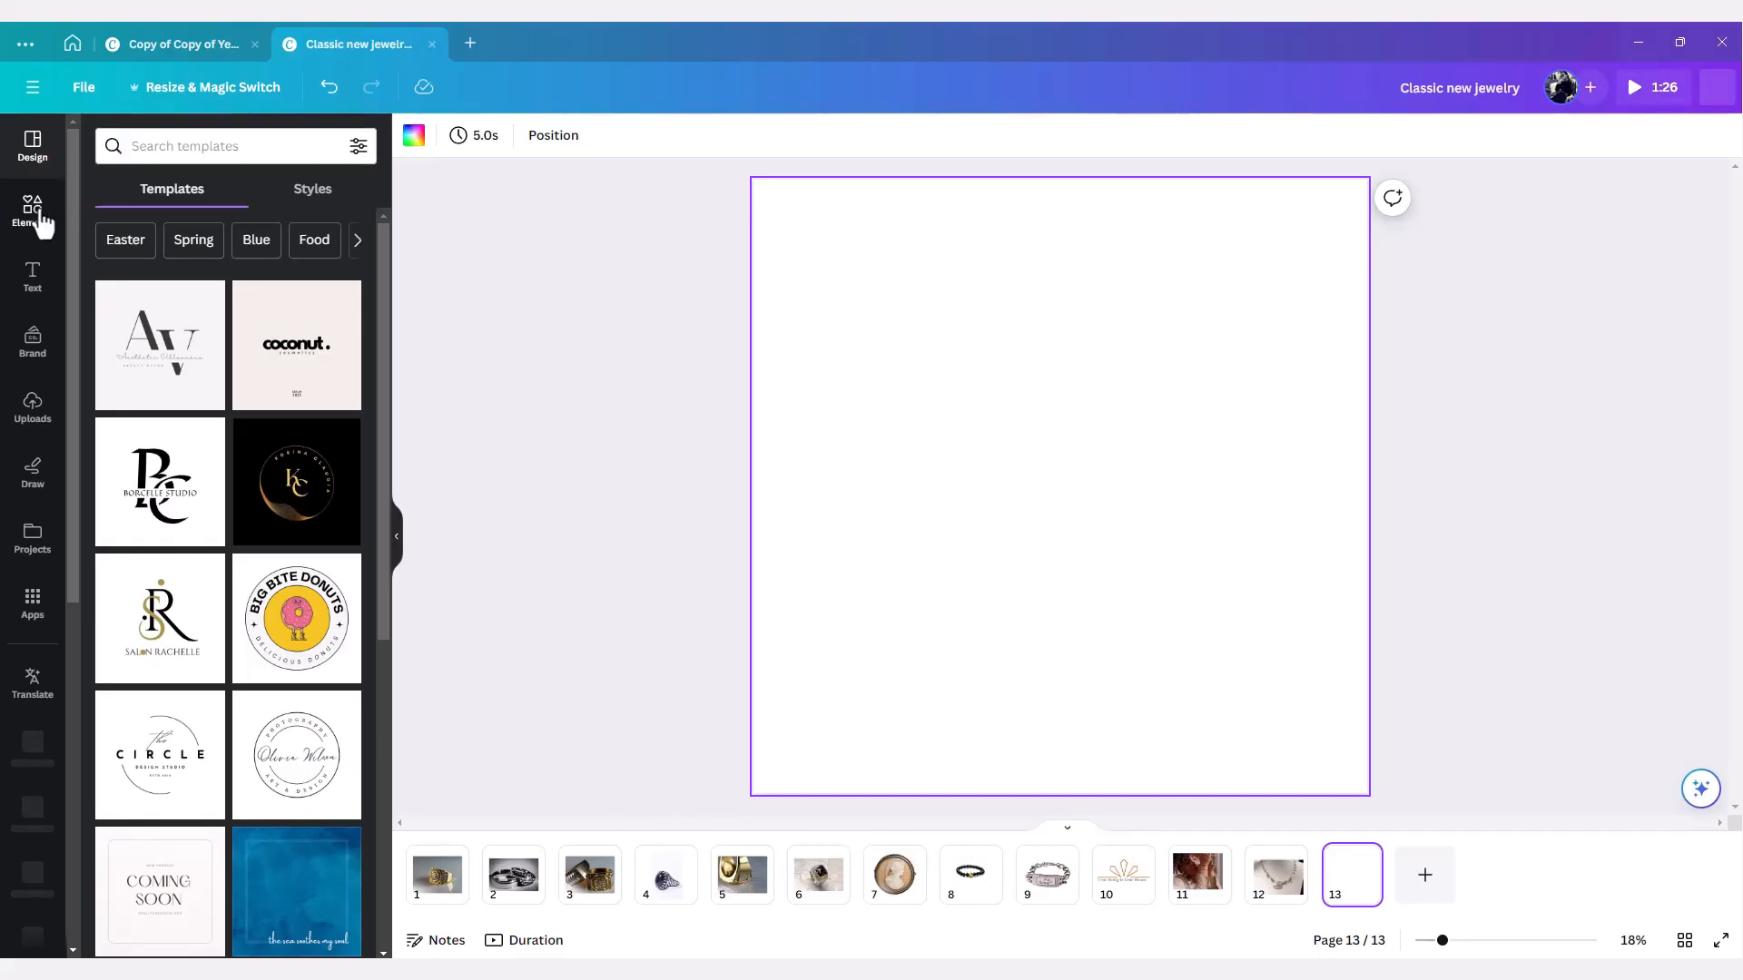
- In Canva, fill blank page 13 with a grid of two upper cells and one wide lower cell
left_click(36, 227)
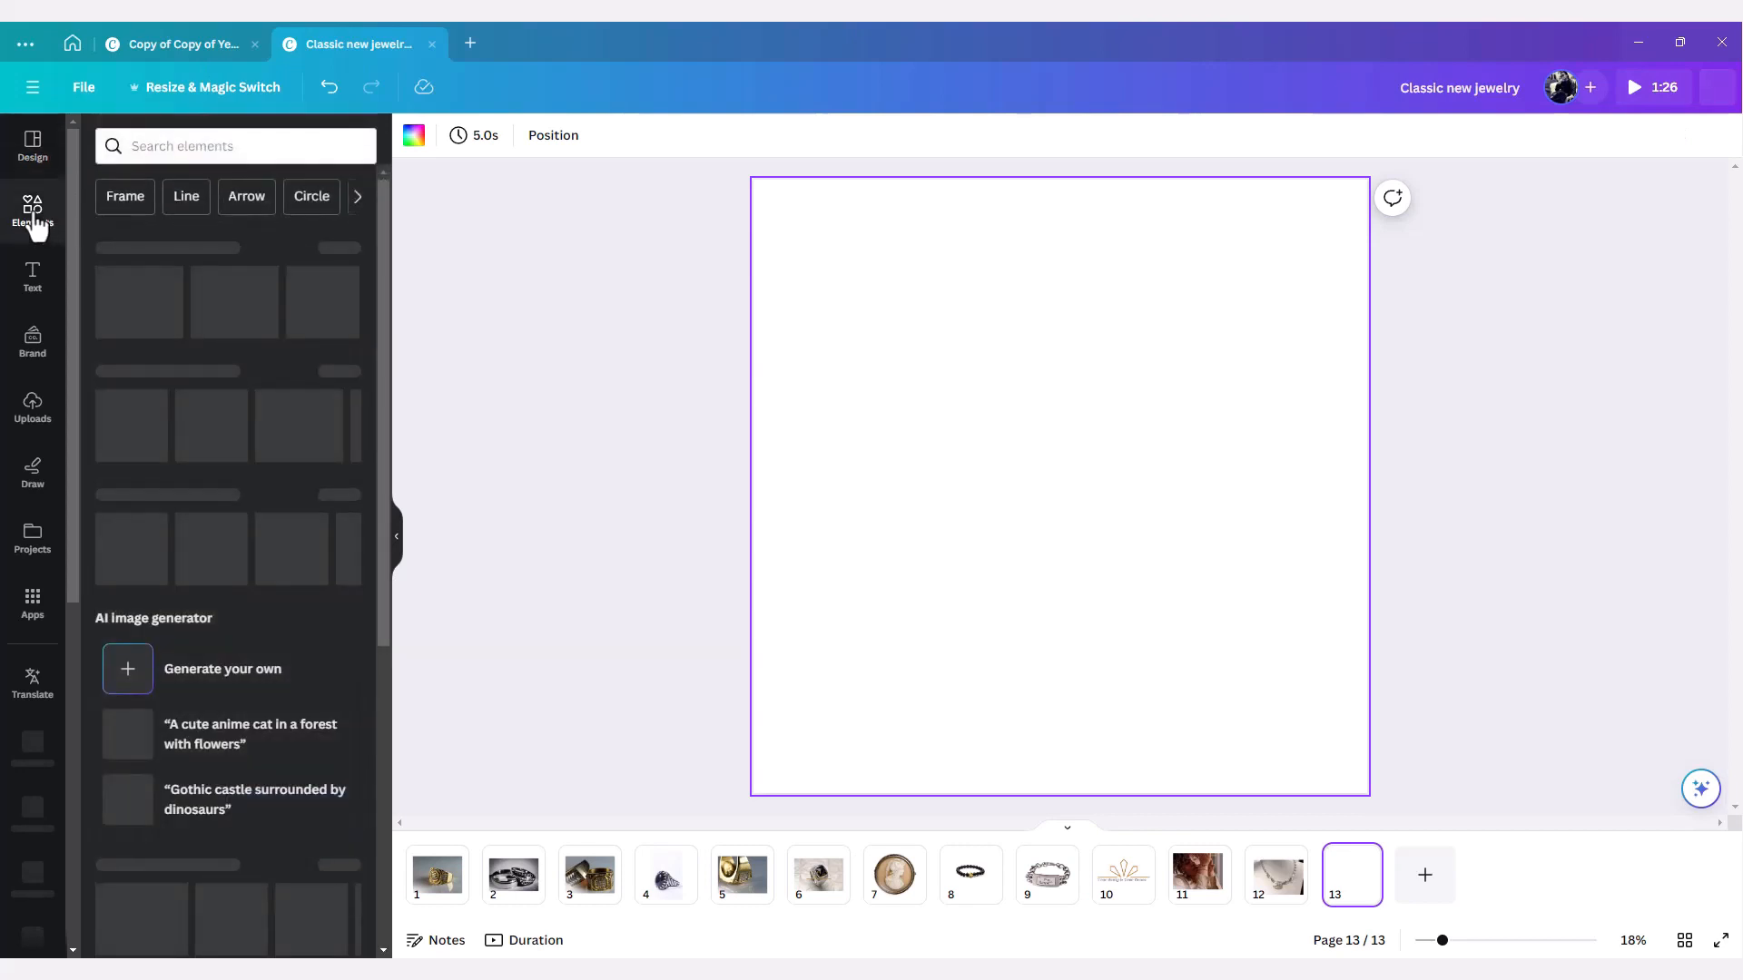
scroll(175, 578, "down", 12)
left_click(357, 737)
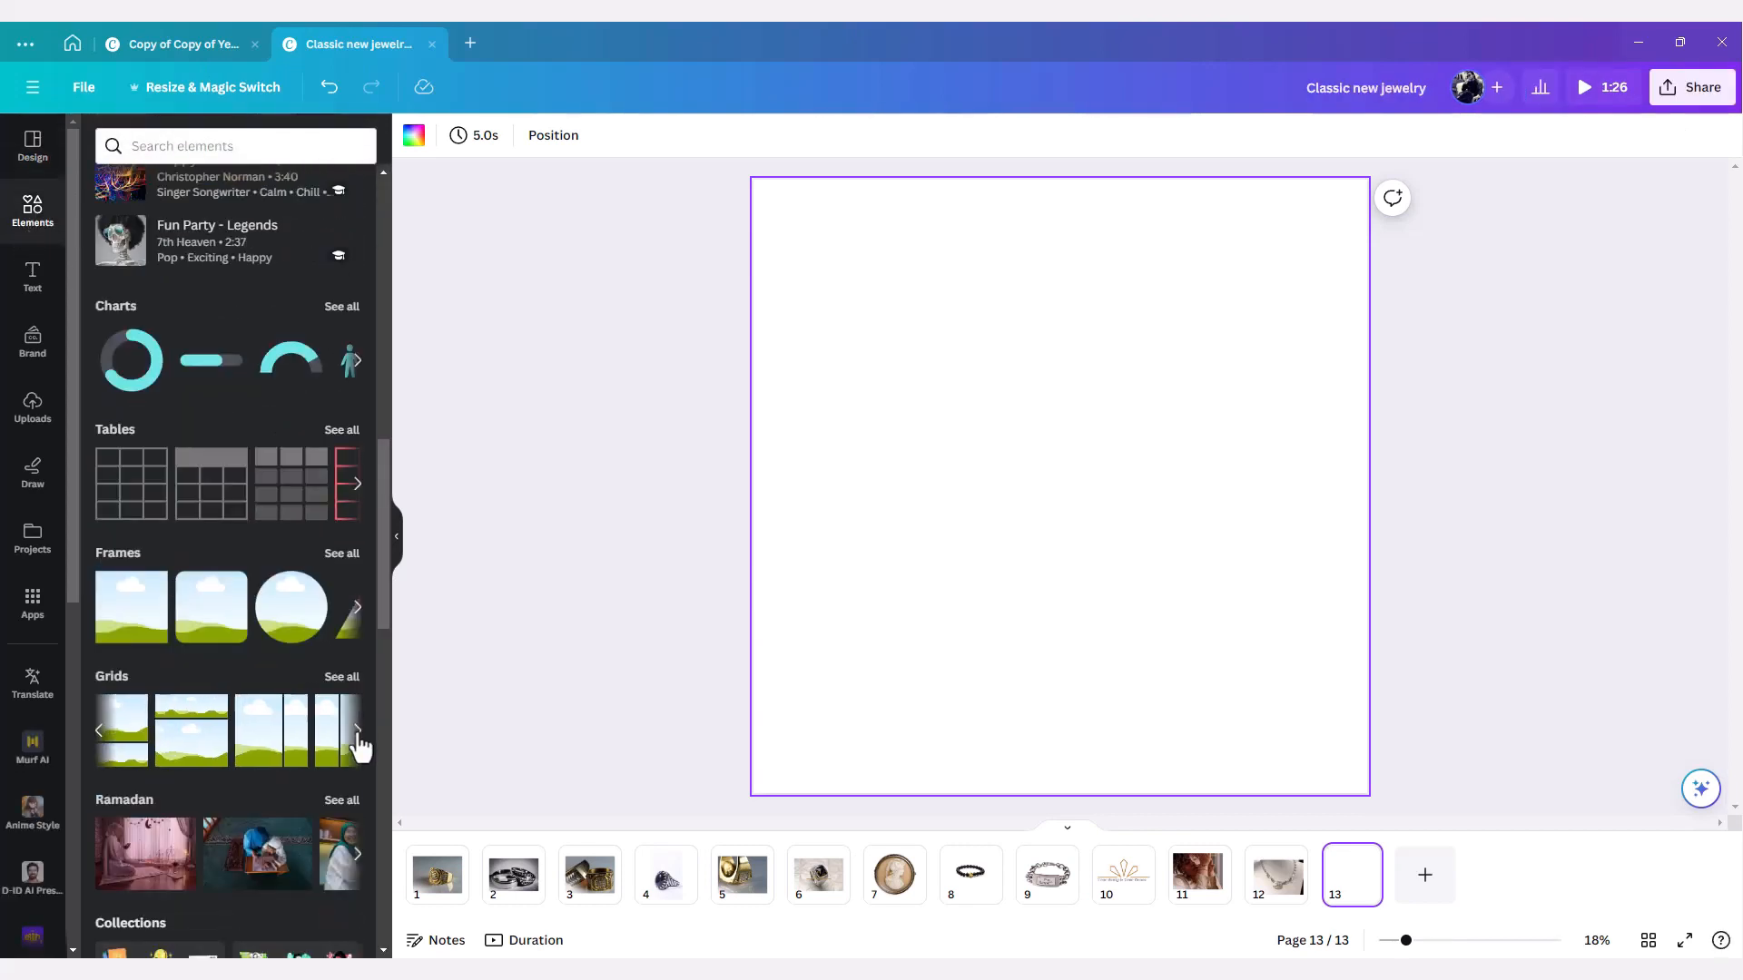
left_click(333, 740)
left_click(136, 508)
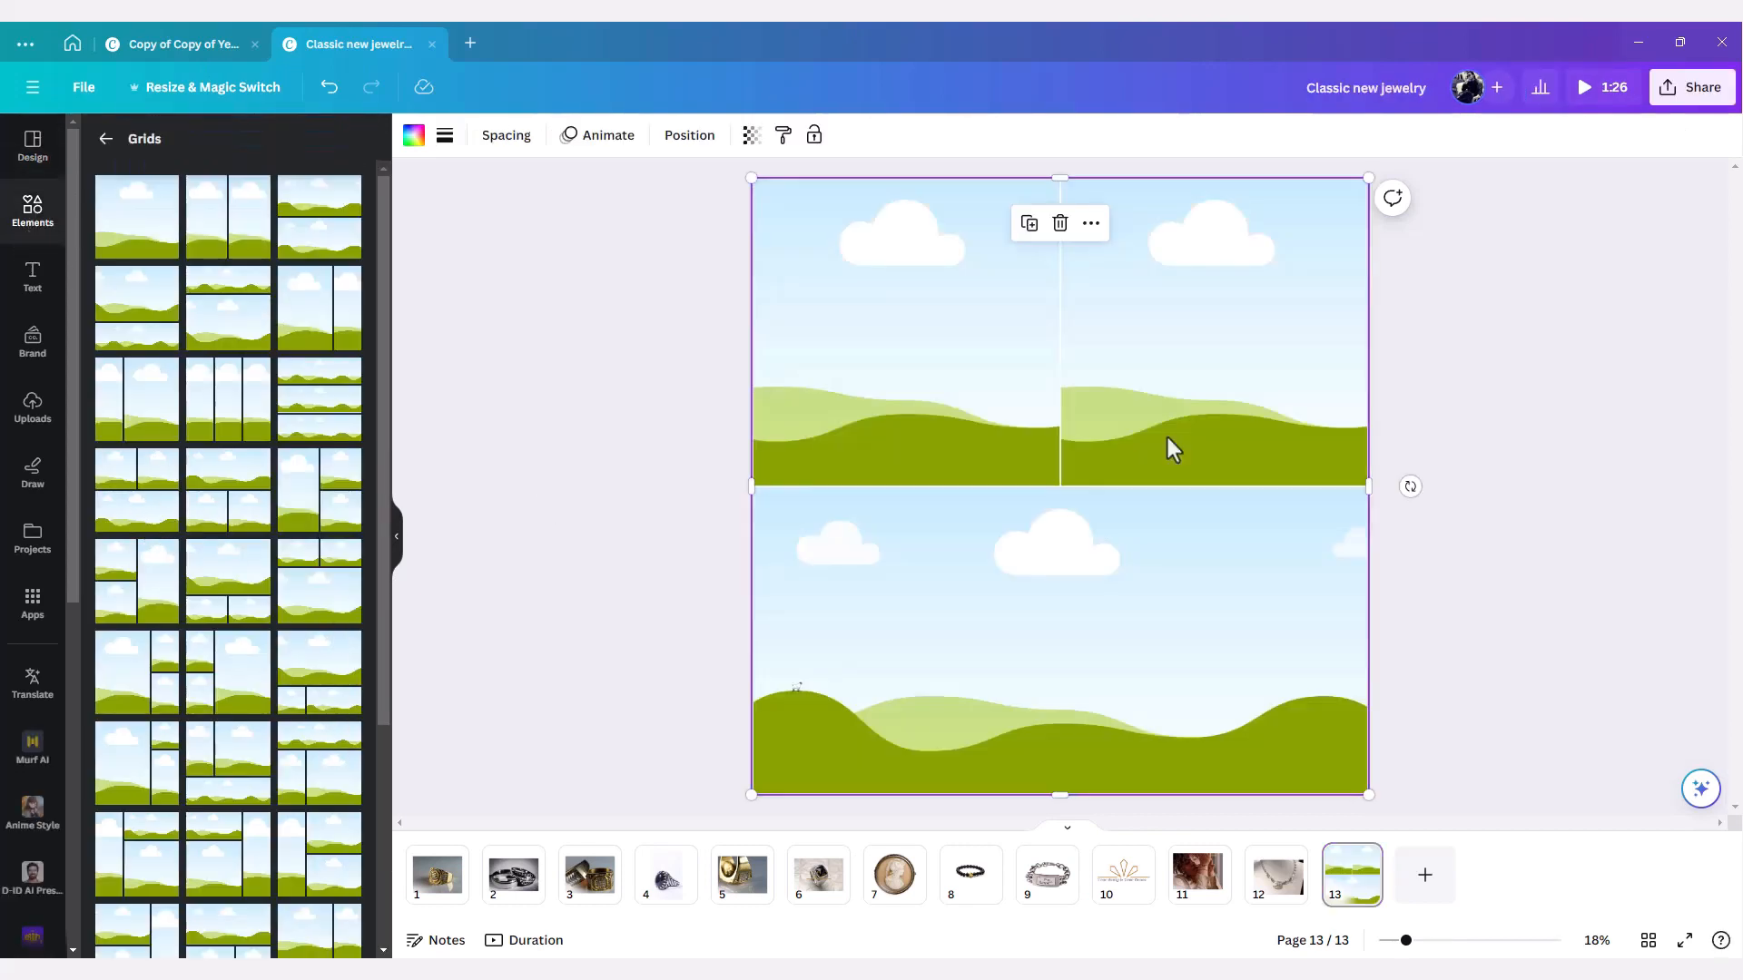
- Add a circular frame, shrink it and centre it over the junction of the three grid cells
left_click(106, 138)
scroll(163, 636, "down", 5)
left_click(291, 477)
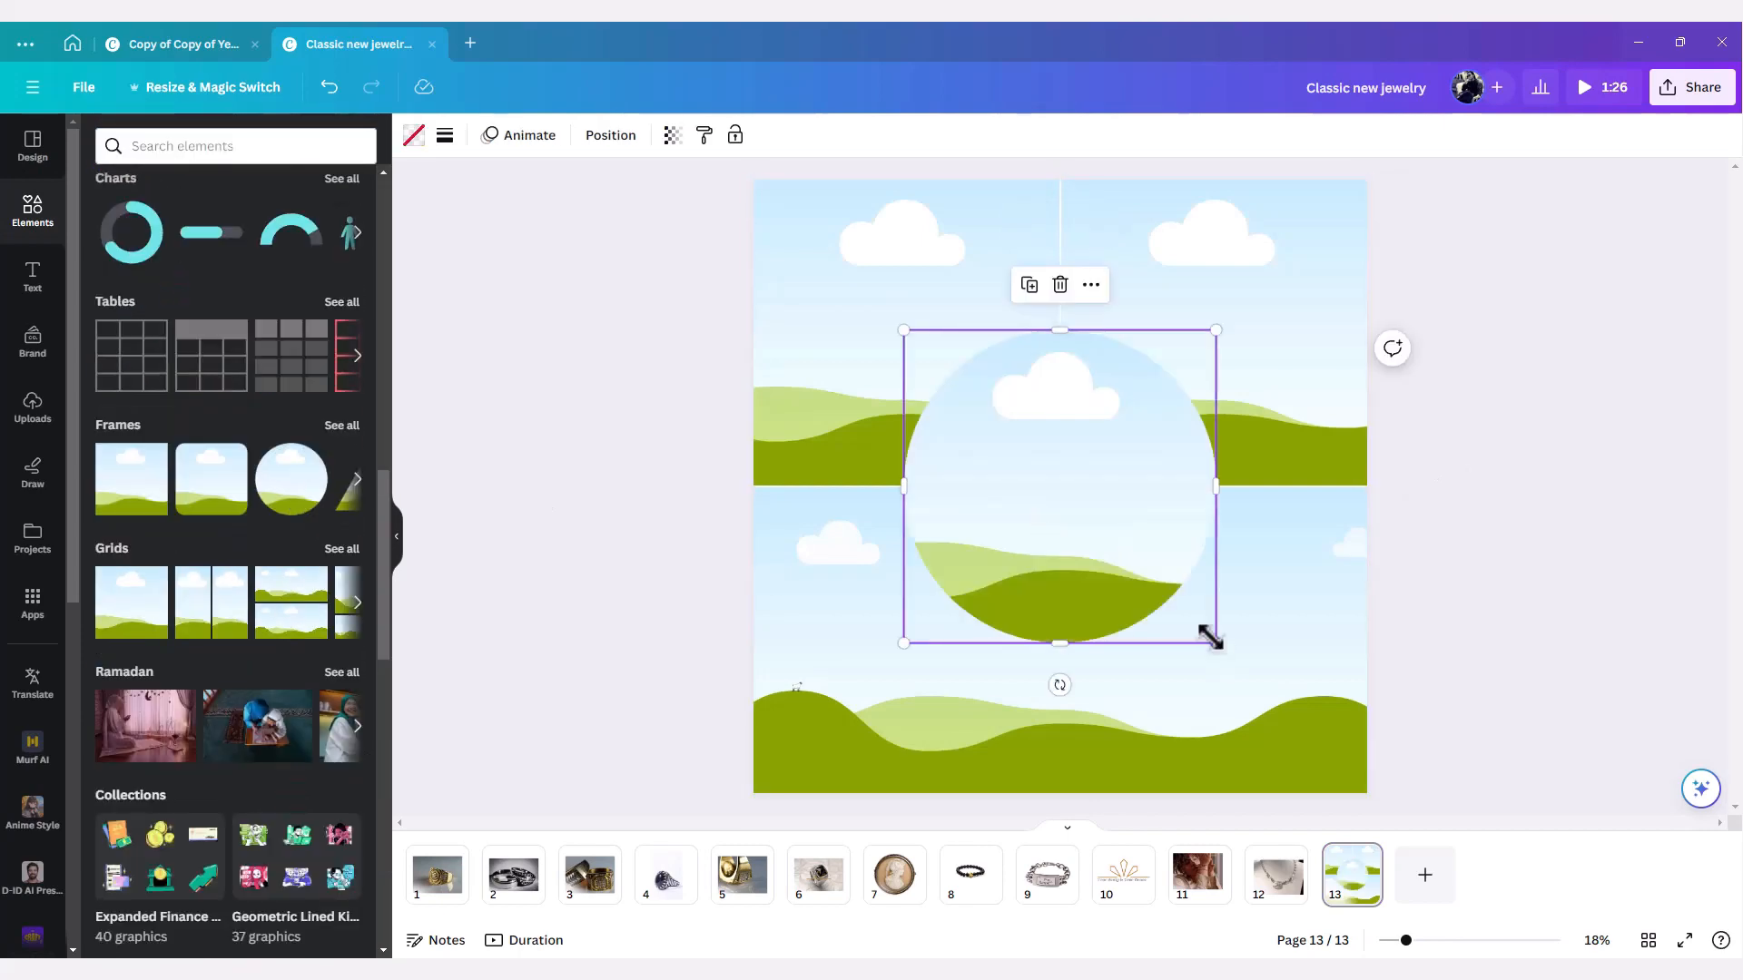
left_click_drag(1206, 634, 1123, 504)
left_click_drag(1032, 423, 1057, 492)
left_click(1237, 627)
- Search the photo elements for Black Dress and fill the circular frame with the curly-haired woman's photo
left_click(166, 147)
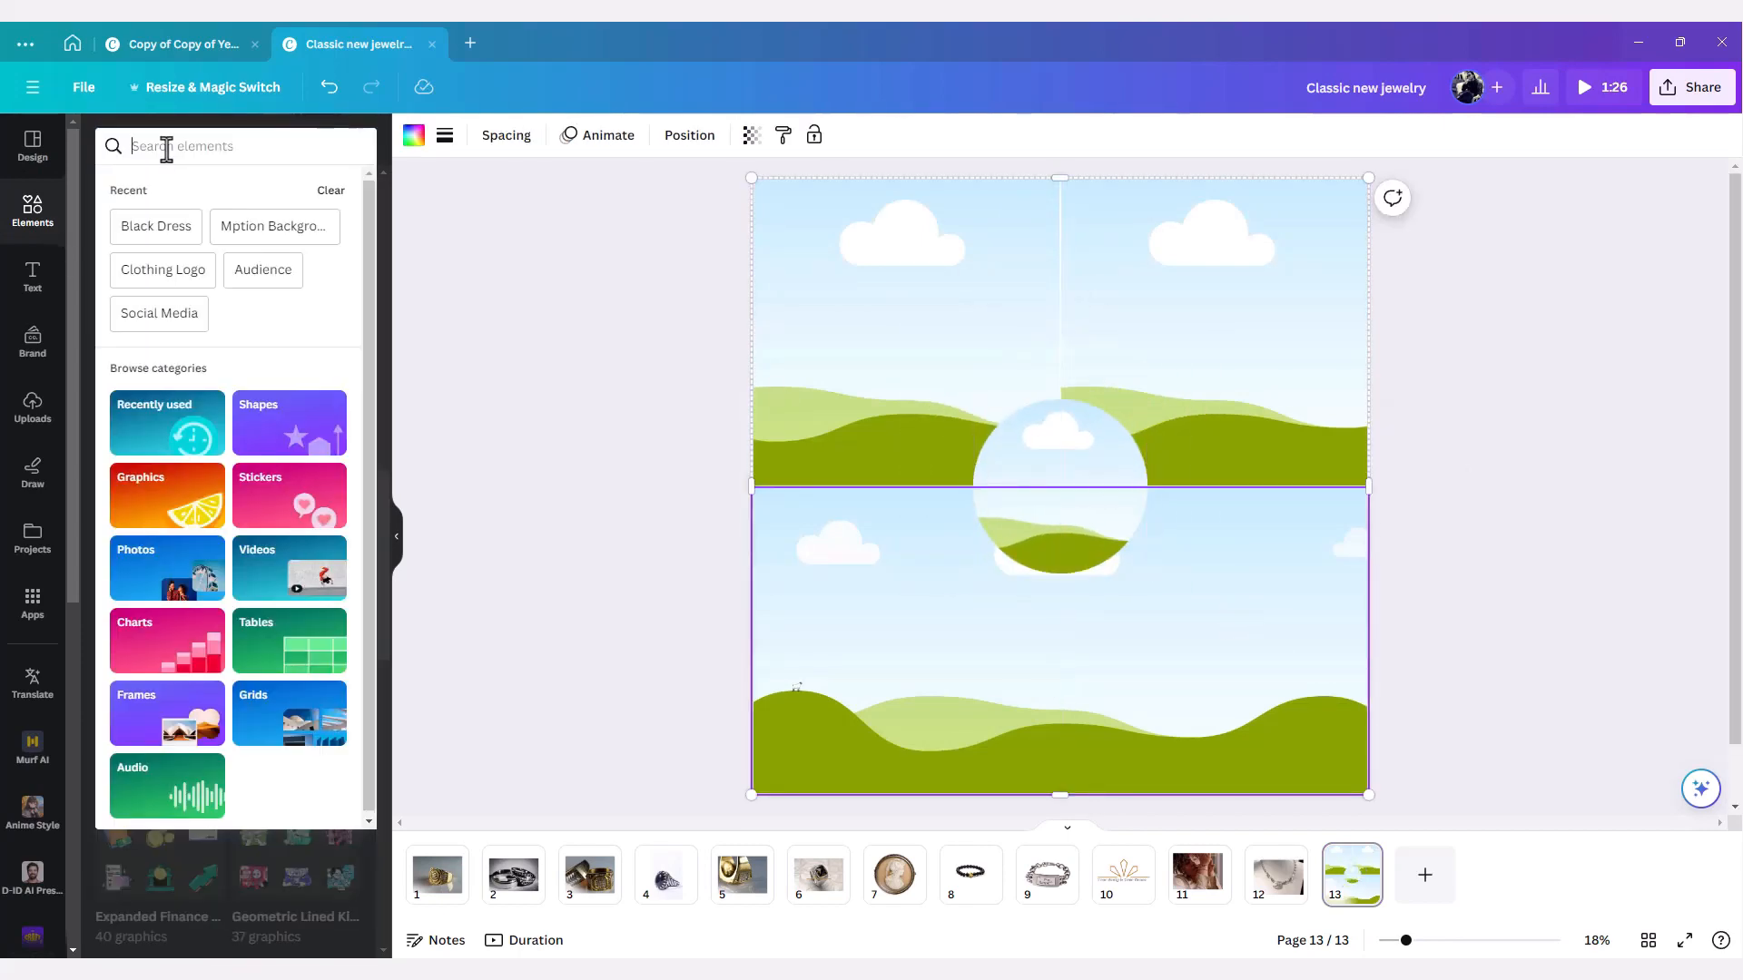
left_click(153, 232)
left_click(224, 188)
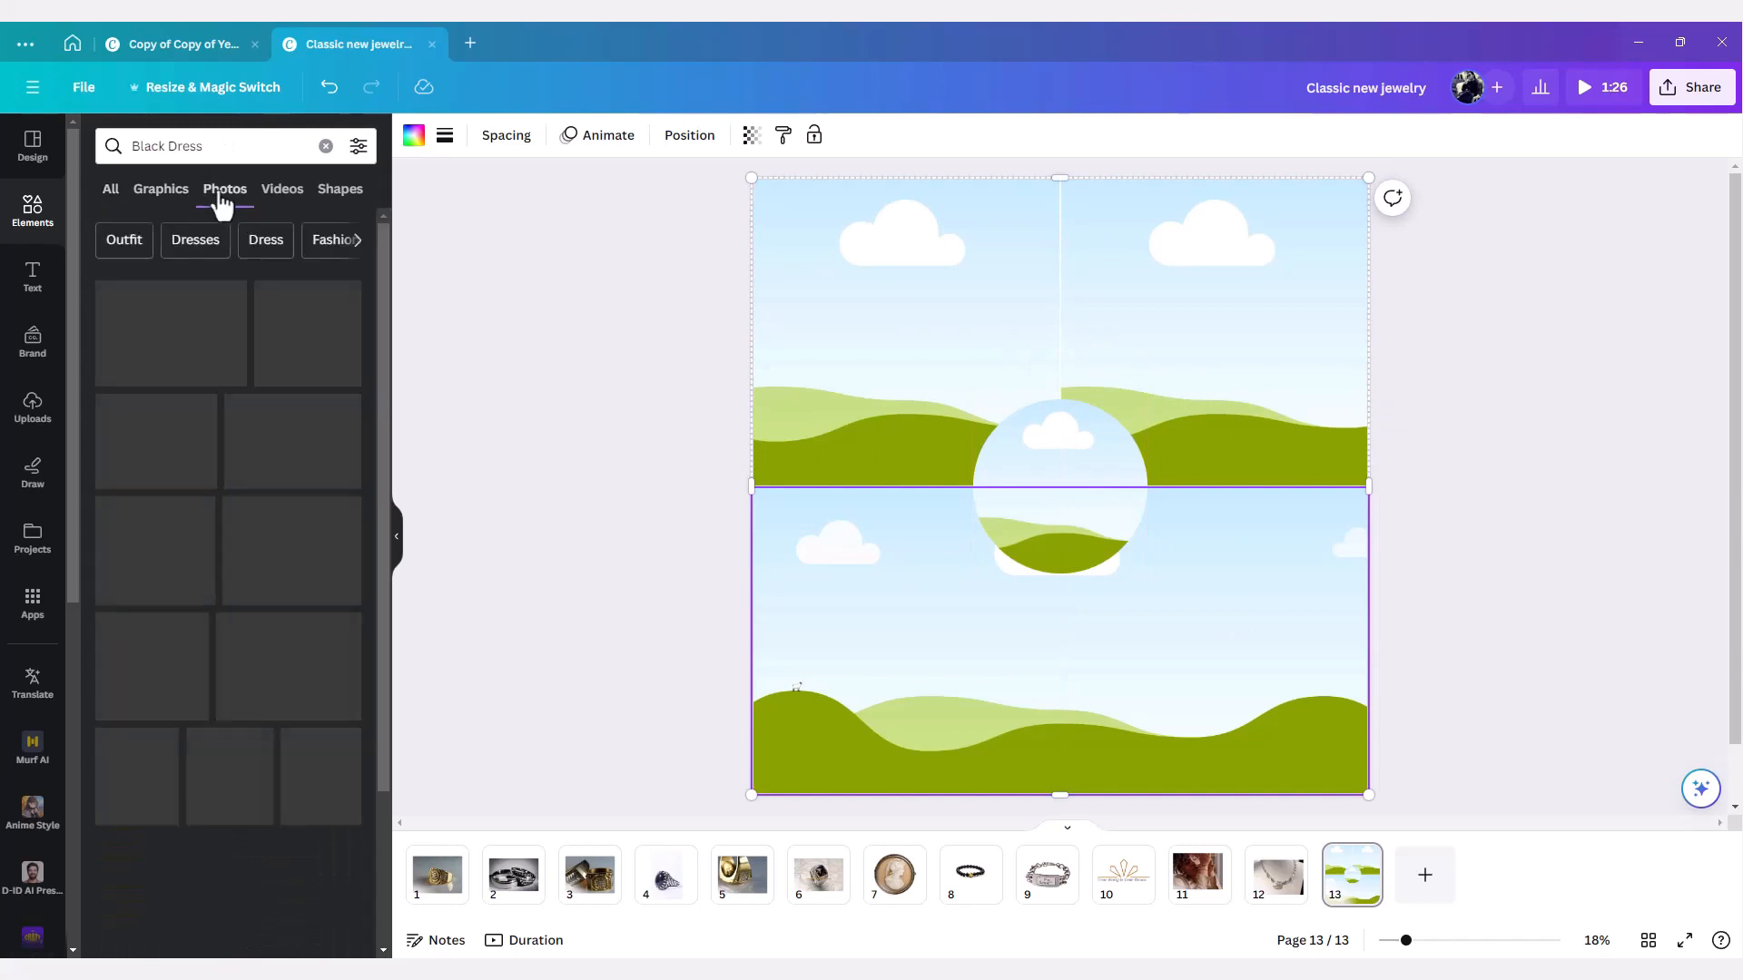
left_click_drag(141, 513, 1071, 576)
- Fill the two upper grid cells with open-back dress photos and the lower cell with the photo of a woman in black indoors
scroll(208, 777, "down", 4)
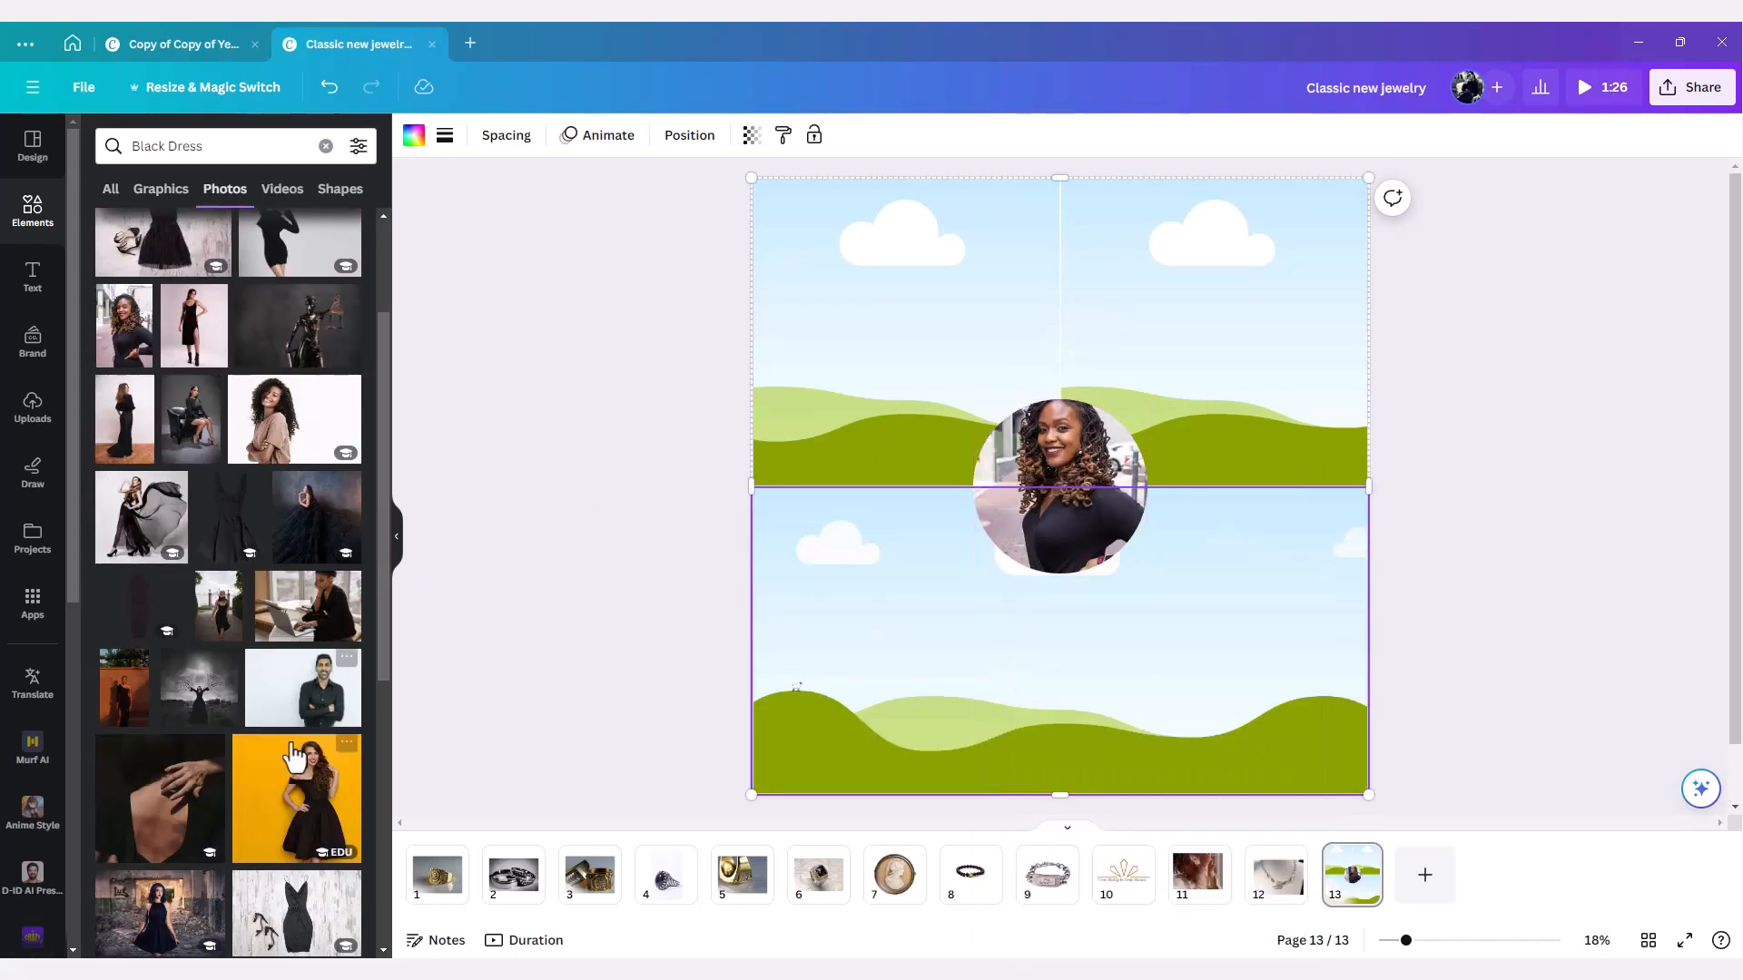
left_click_drag(162, 617, 954, 413)
scroll(211, 787, "down", 3)
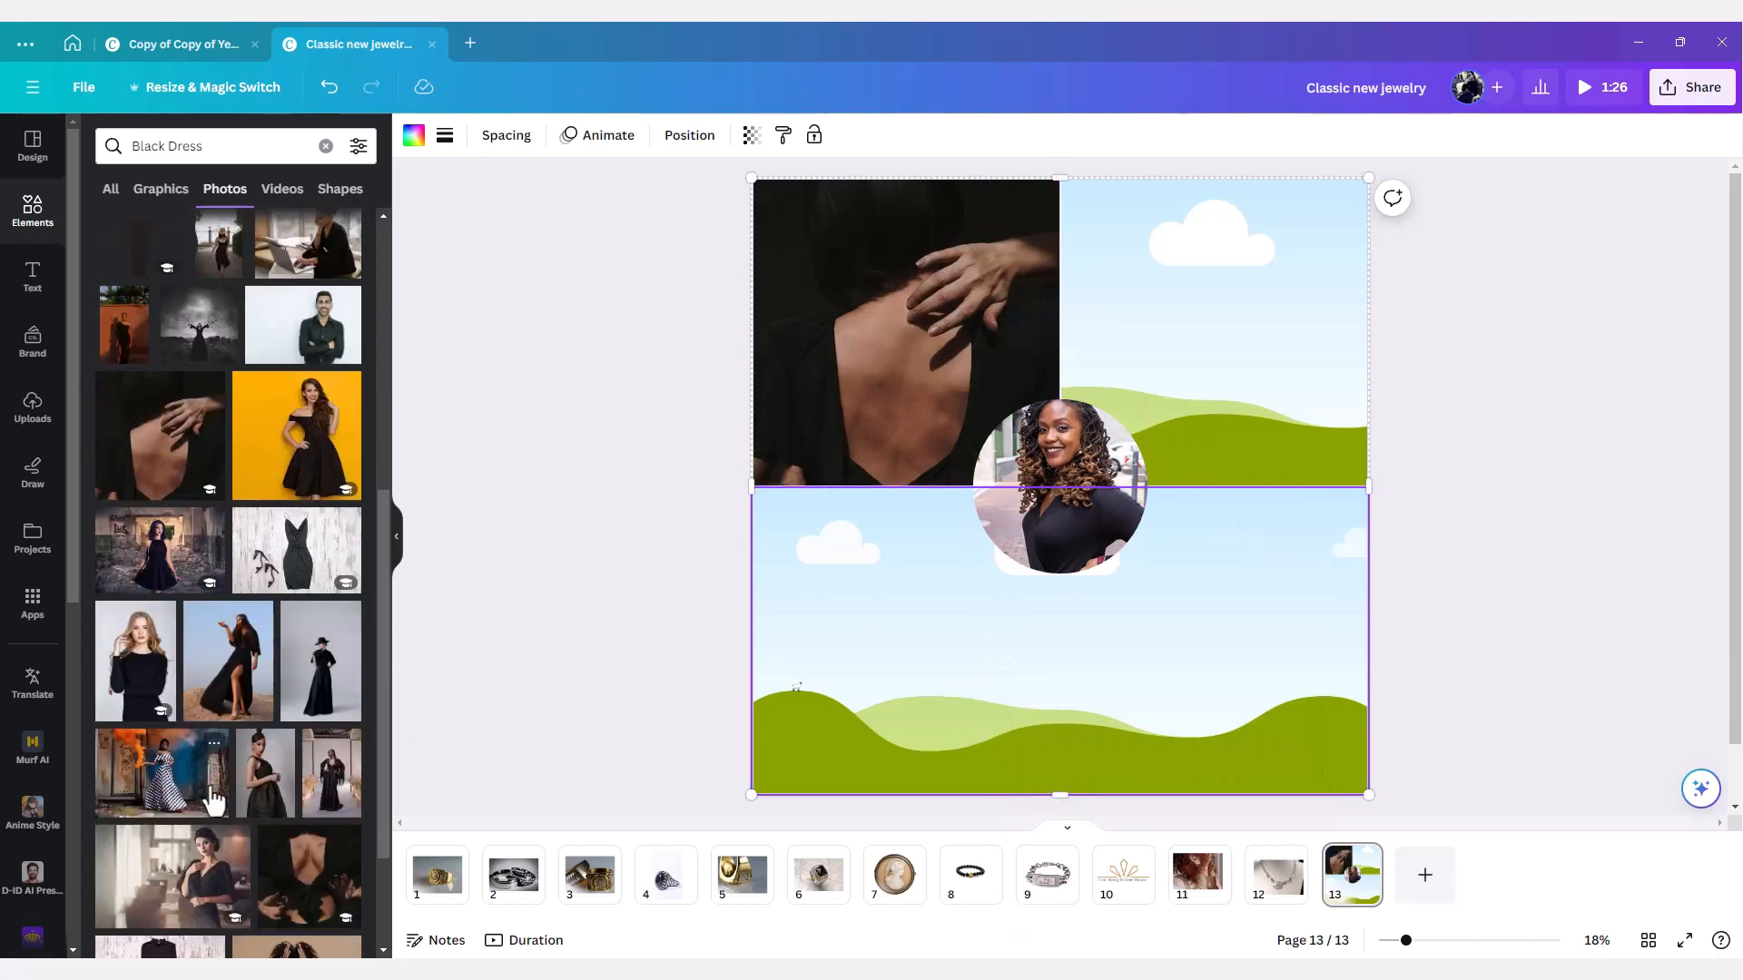
left_click_drag(307, 783, 1218, 440)
scroll(294, 807, "down", 3)
scroll(298, 817, "up", 2)
left_click_drag(180, 695, 1202, 713)
double_click(1201, 677)
left_click(1530, 674)
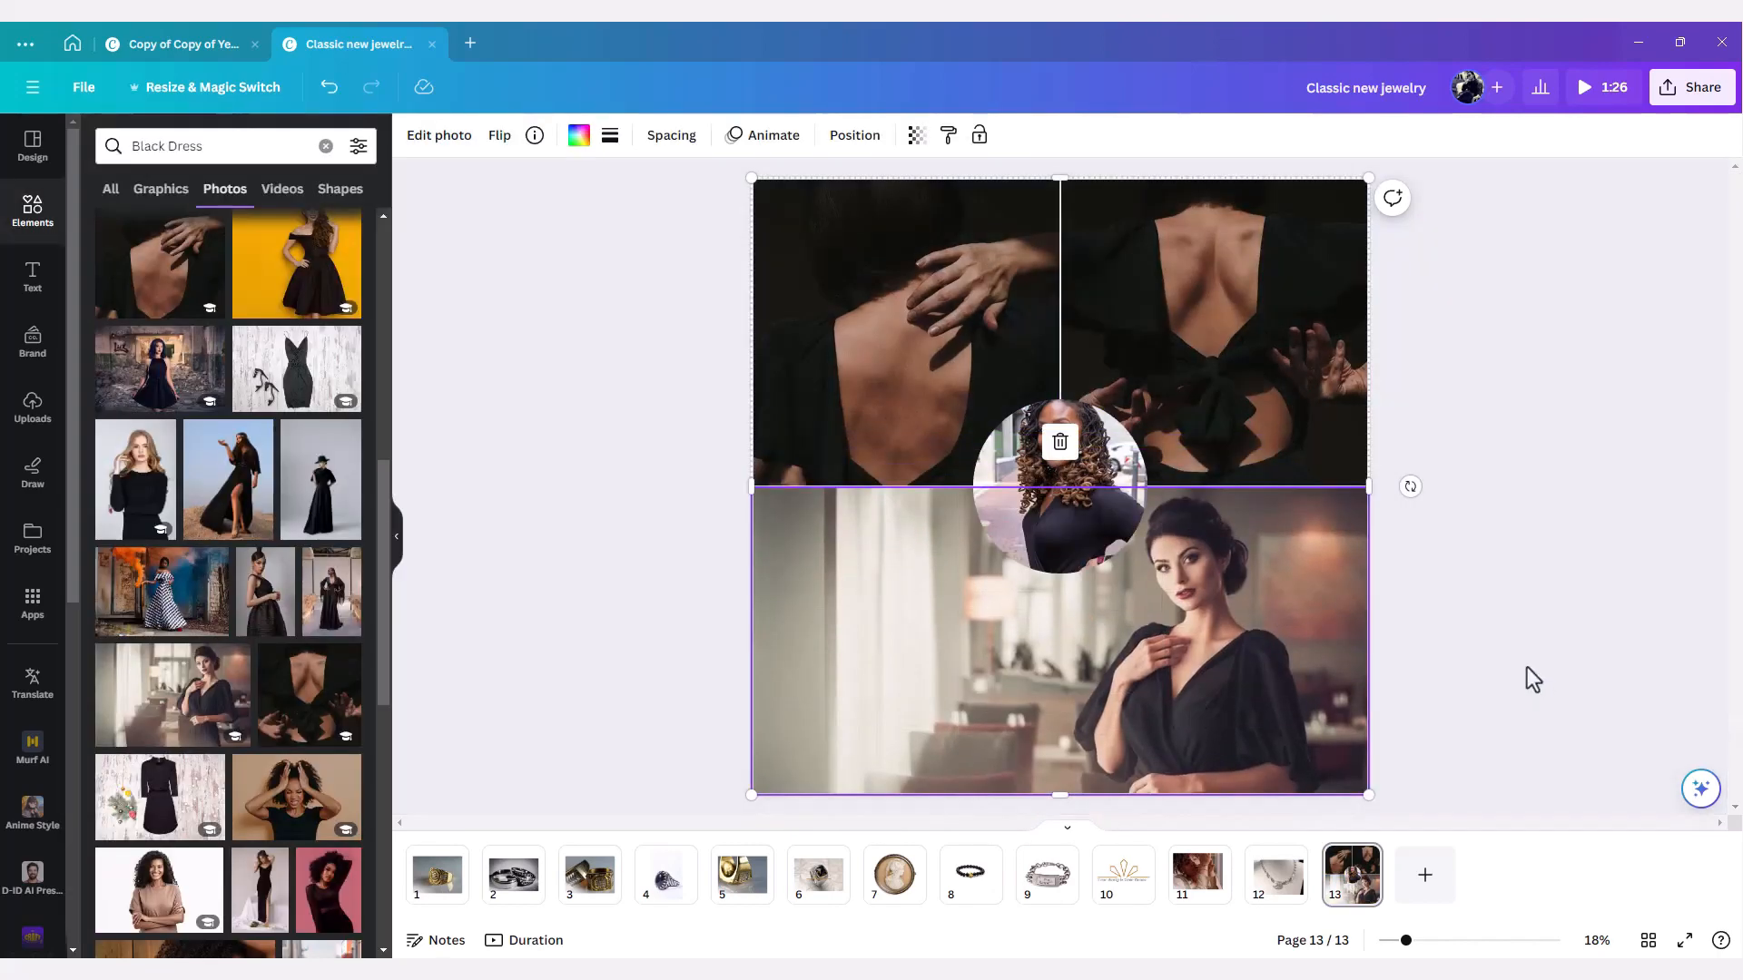
- Place the uploaded white E'ara Blacky Dress logo on the page and move it down into the lower photo
left_click(27, 434)
left_click(188, 350)
left_click_drag(1059, 486, 995, 494)
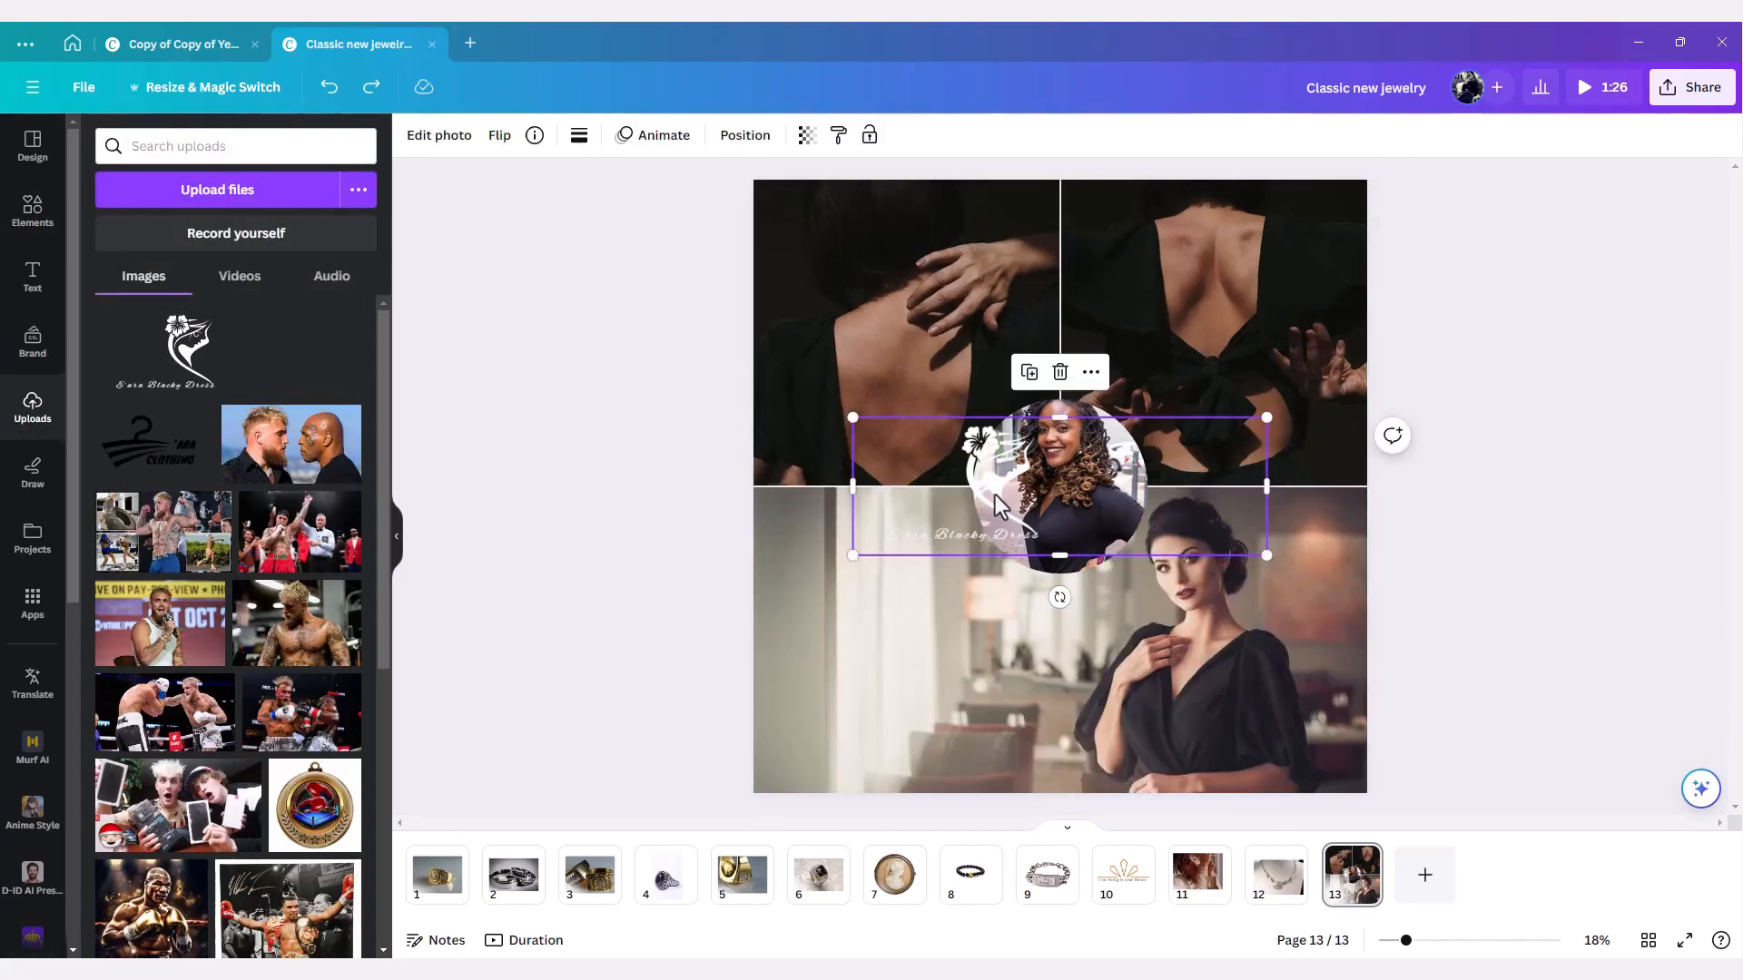
key("Down")
key("Down")
key("Down")
key("Down")
key("Down")
key("Down")
key("Down")
key("Down")
key("Down")
key("Down")
key("Down")
key("Down")
key("Down")
key("Down")
key("Down")
key("Down")
key("Down")
key("Down")
key("Down")
key("Down")
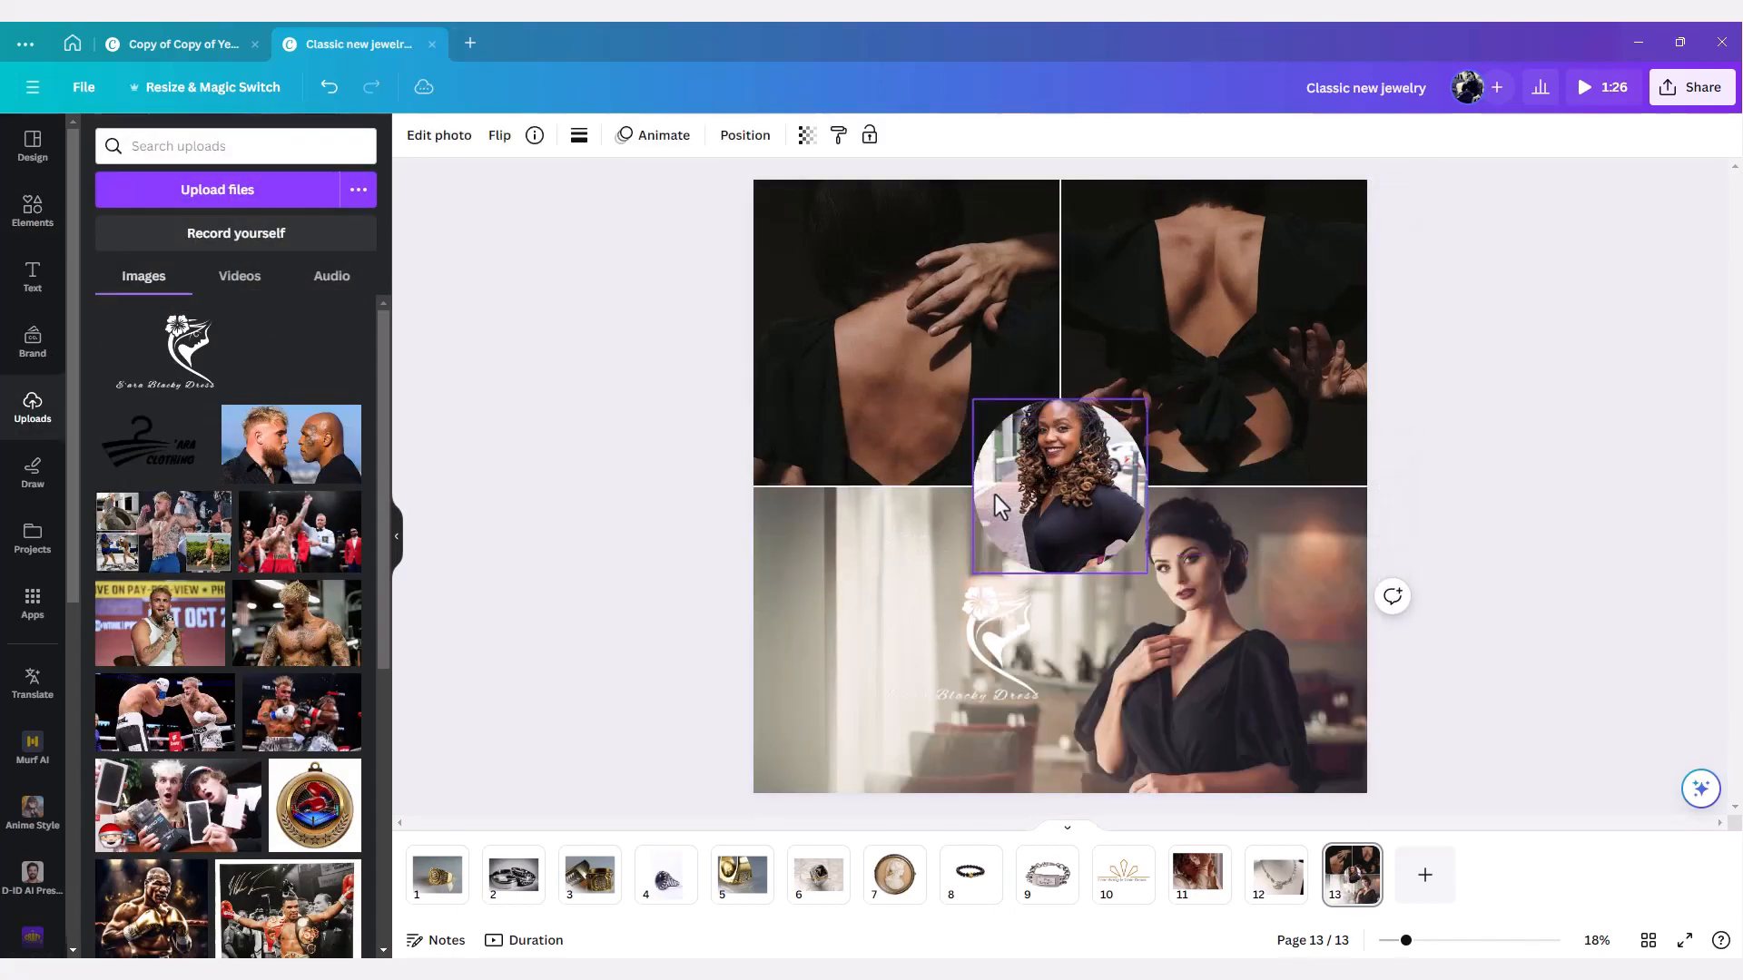
- Enlarge the logo toward the page's left edge and nudge it up within the lower photo
left_click_drag(855, 622, 753, 499)
key("Up")
key("Up")
key("Up")
left_click(1569, 632)
- Select the whole photo grid and remove the spacing between its cells
left_click(754, 486)
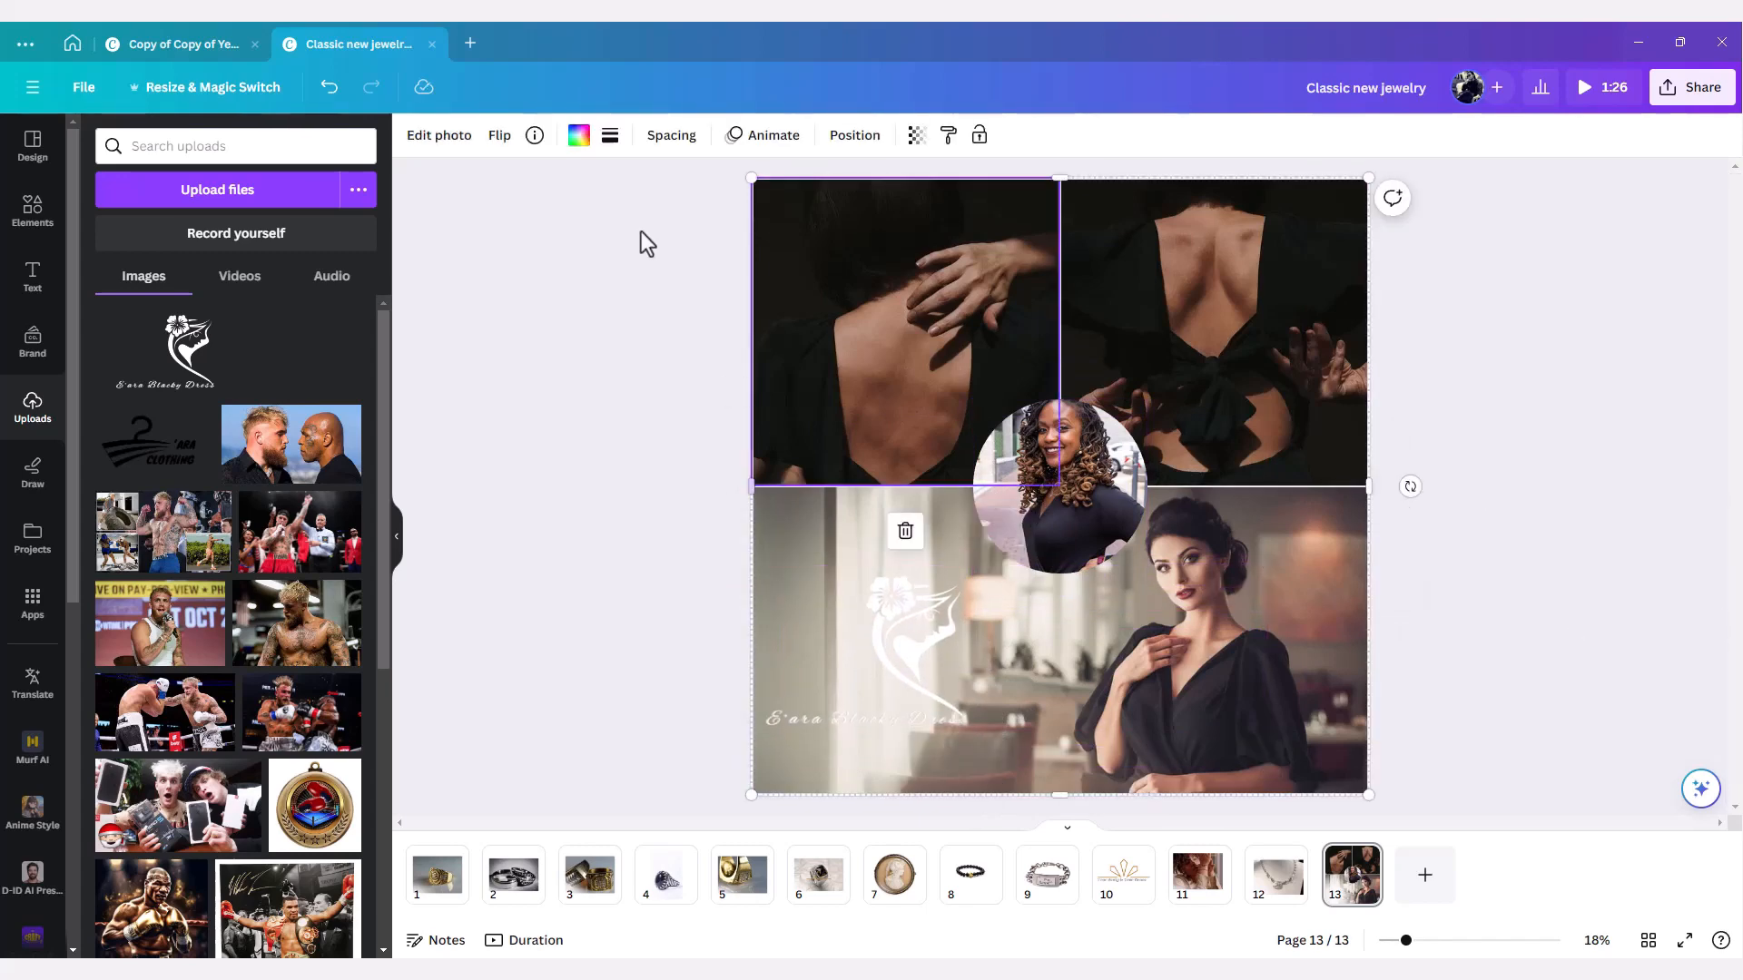
left_click(642, 232)
left_click(752, 531)
left_click(1353, 875)
left_click(581, 273)
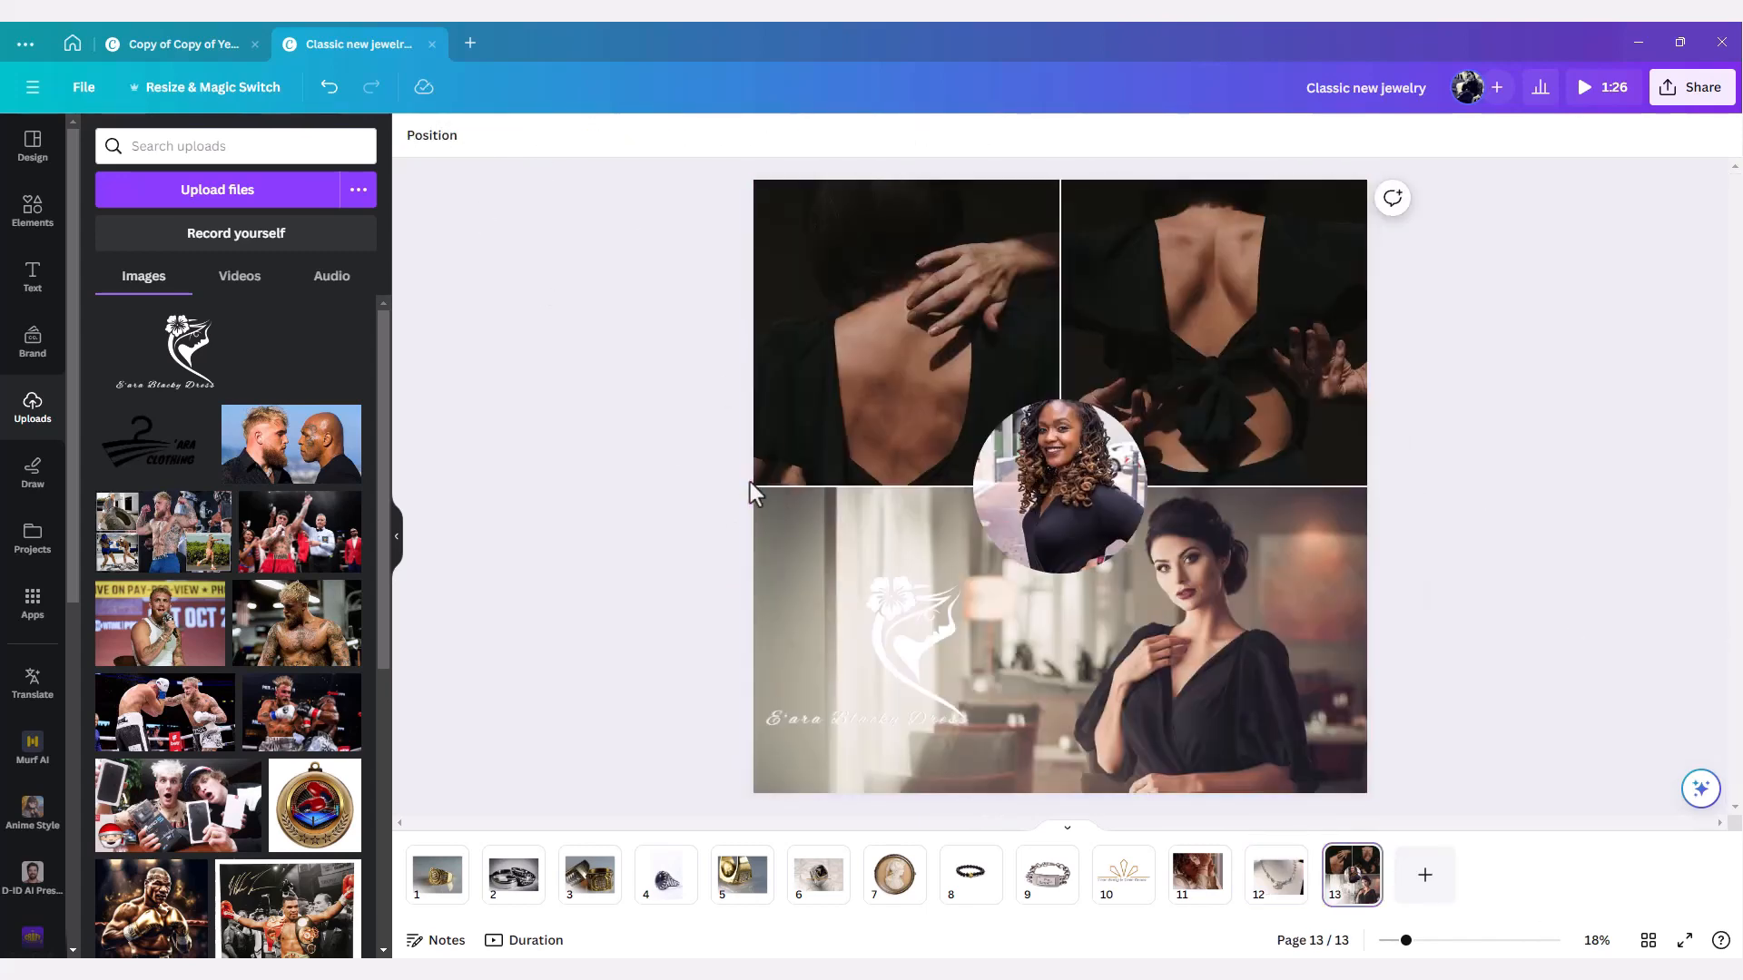
left_click(753, 484)
left_click(752, 490)
left_click(505, 136)
left_click_drag(497, 218, 481, 219)
left_click(579, 428)
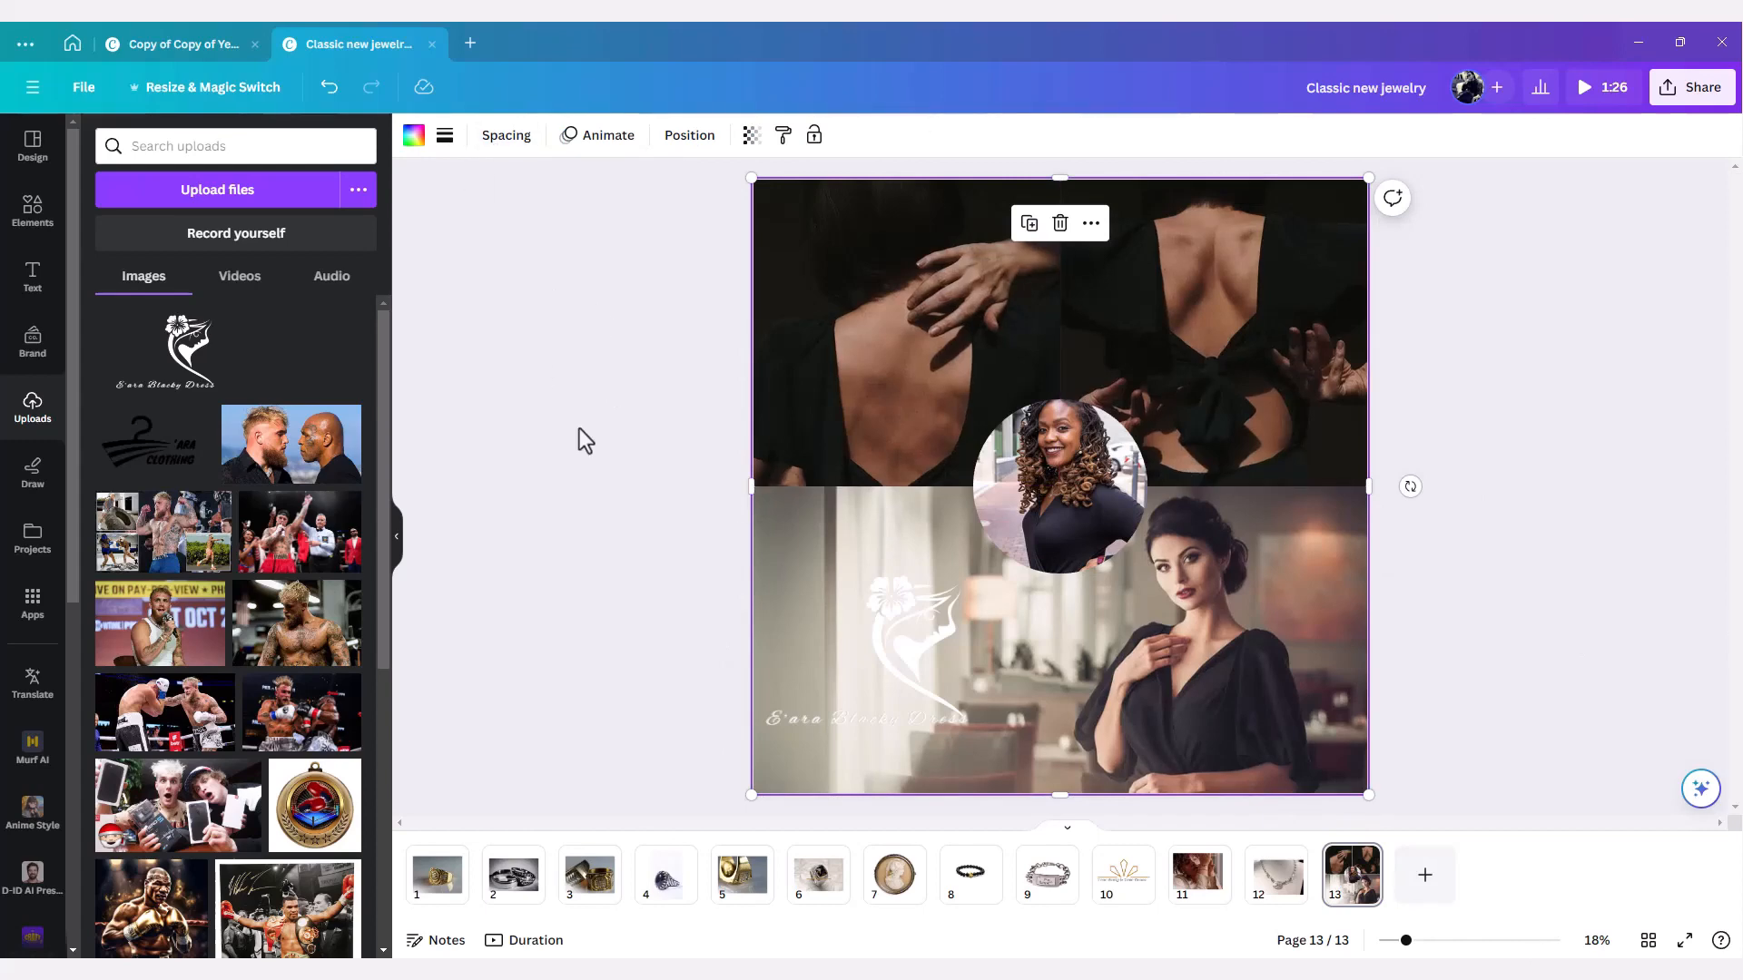
- Add a square shape over the logo in the lower photo, widen it into a rectangle, and fill it with black
left_click(33, 208)
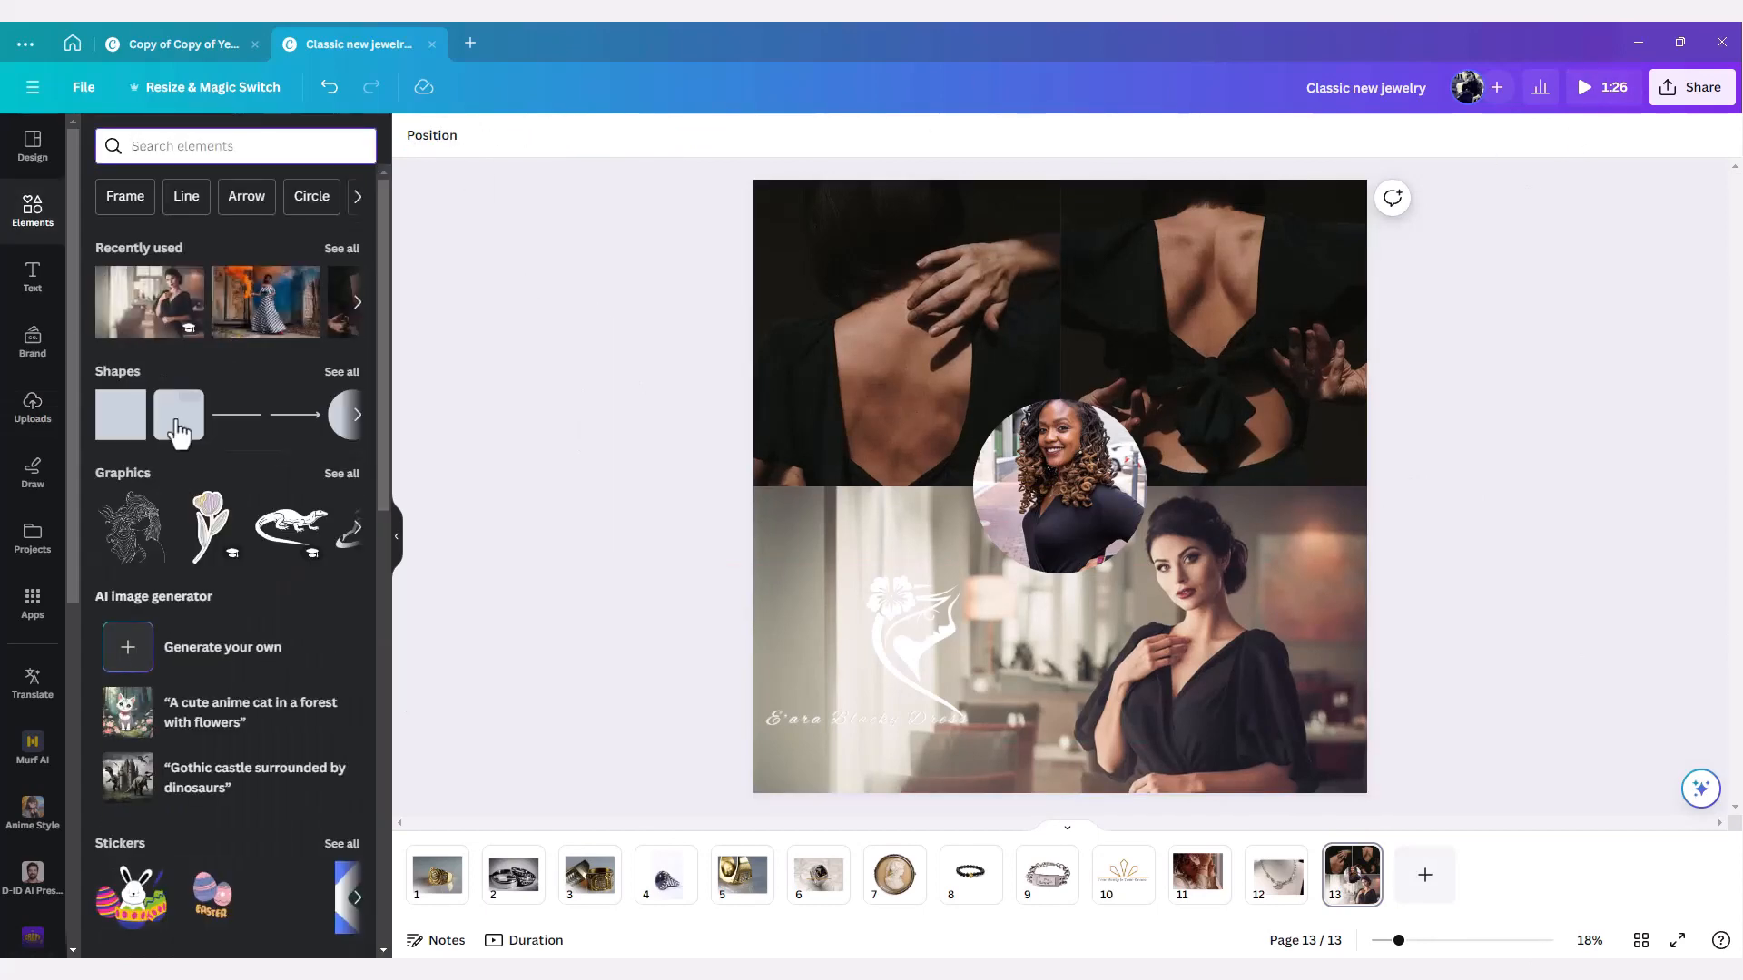
left_click(184, 434)
left_click_drag(1098, 536, 894, 694)
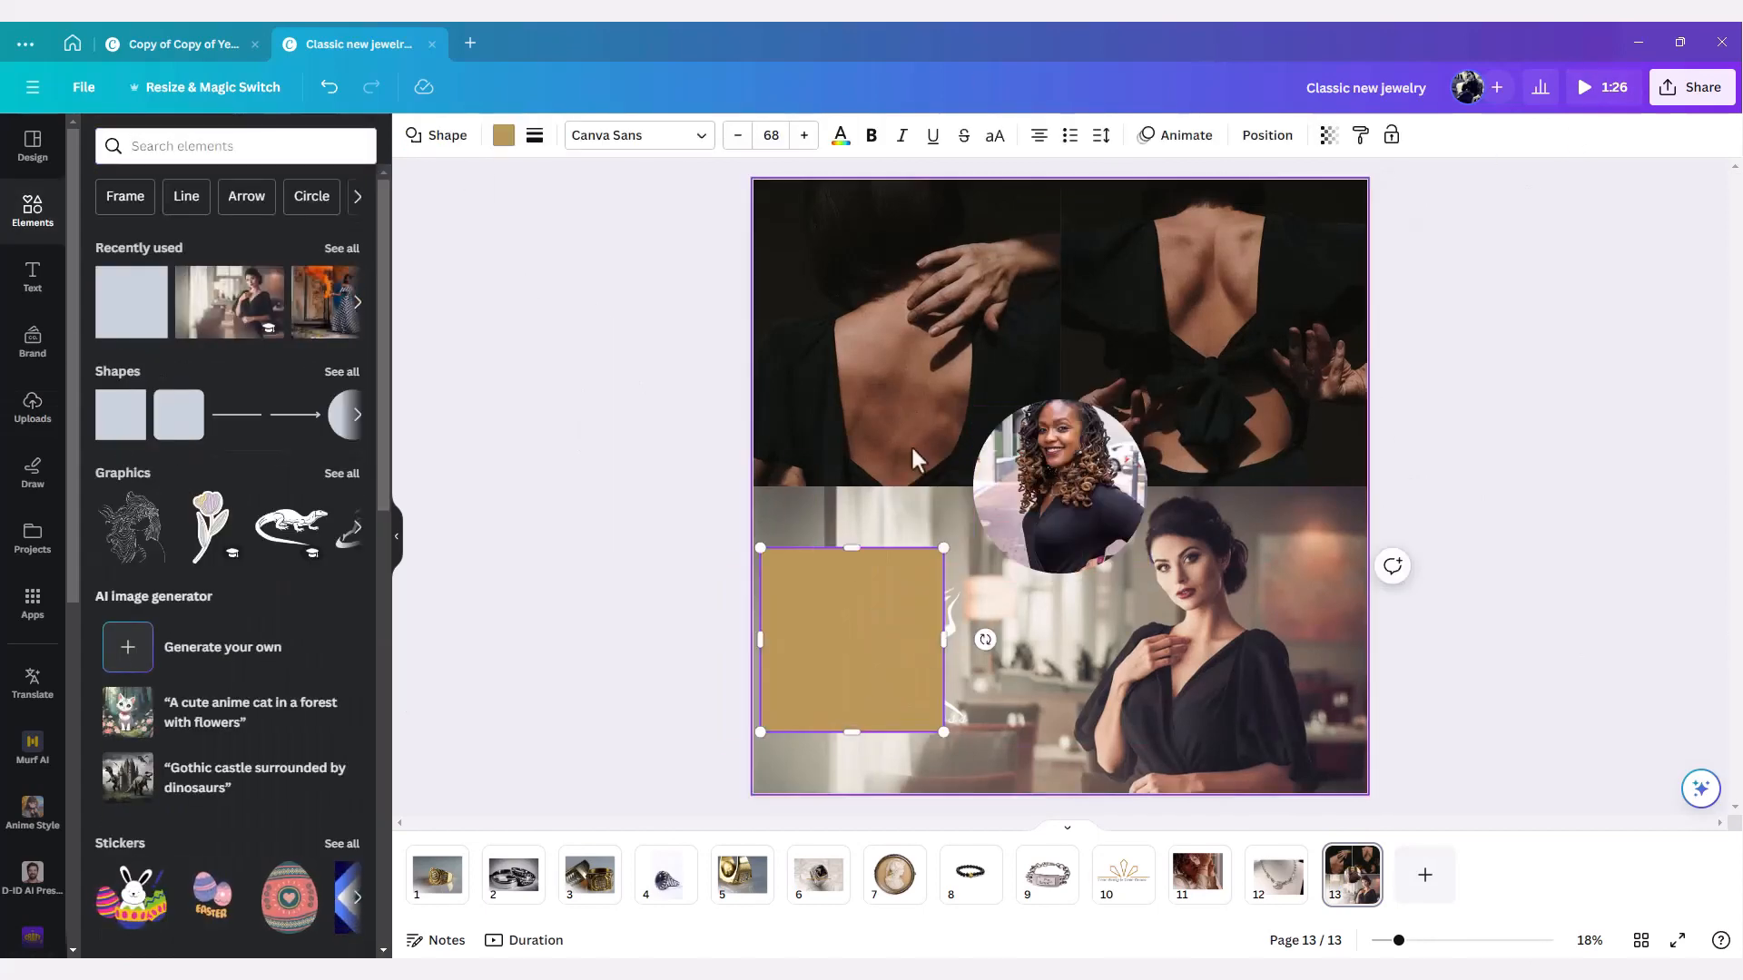
left_click_drag(945, 640, 1038, 640)
left_click(503, 136)
left_click(245, 430)
- Make the black rectangle semi-transparent and move its layer behind the white logo
left_click(1329, 135)
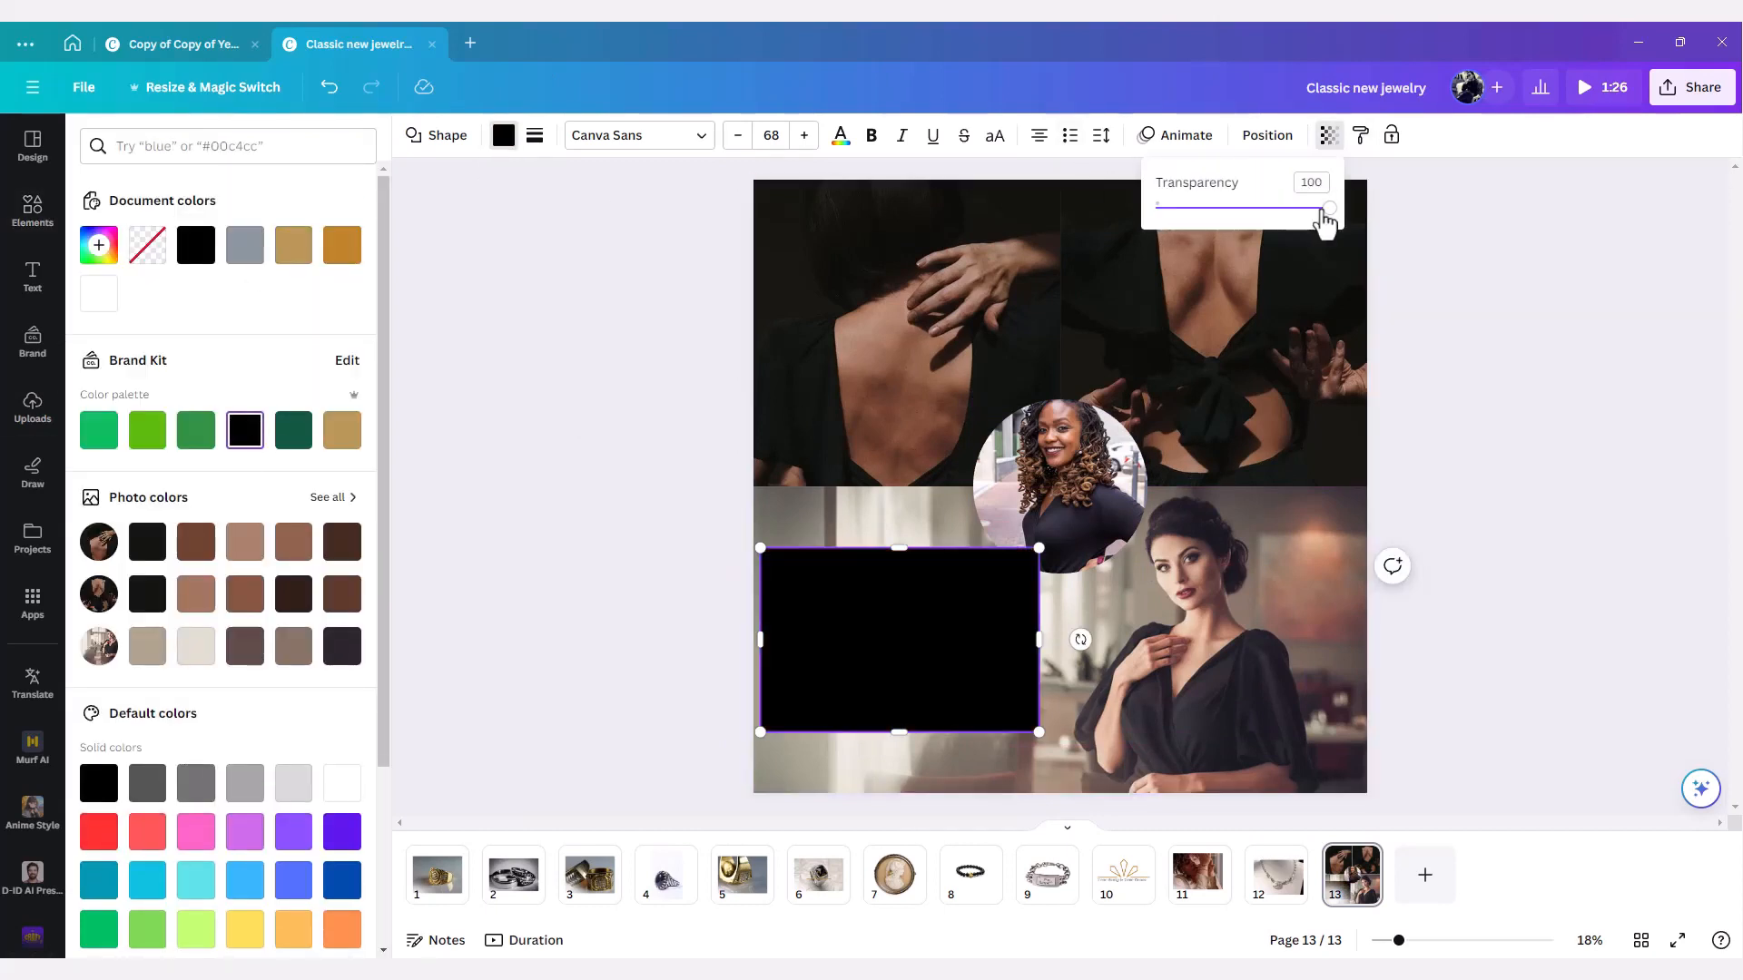
left_click_drag(1326, 222, 1289, 221)
left_click(1268, 135)
left_click_drag(243, 247, 263, 332)
left_click(945, 741)
left_click(1024, 656)
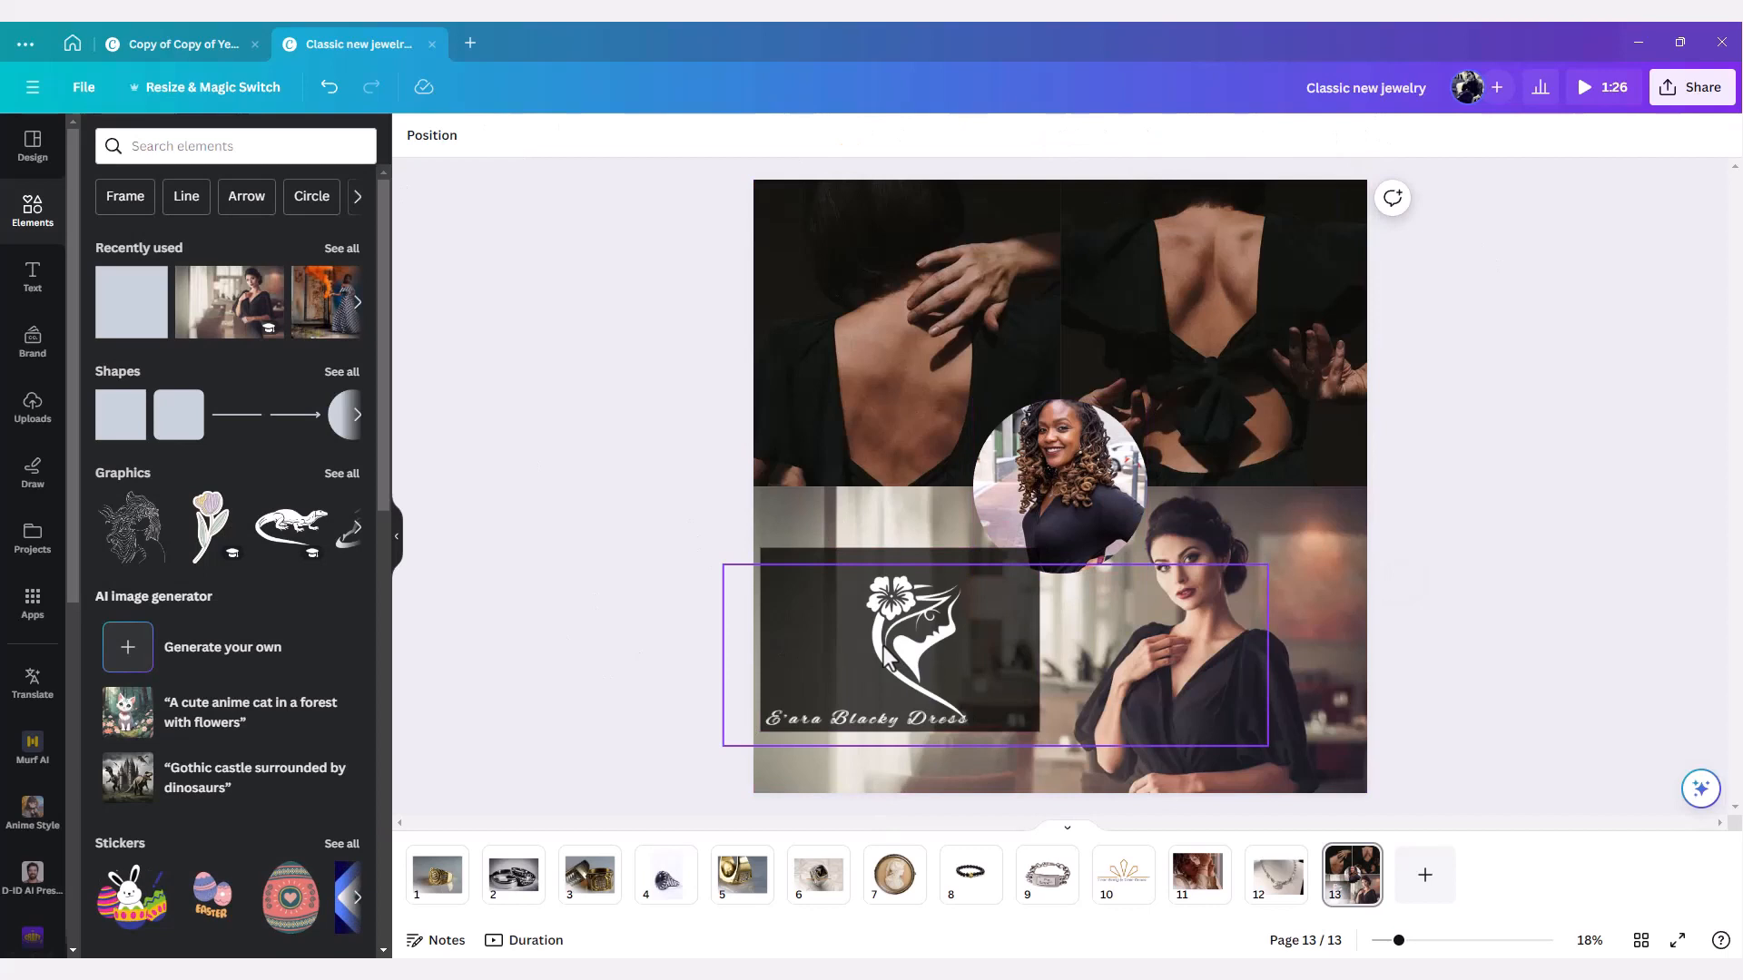
- Enlarge the dark rectangle, extend it to the page's left edge, and lower its upper edge toward the top of the logo
left_click(983, 556)
left_click_drag(1038, 733, 1068, 758)
left_click_drag(760, 652, 754, 654)
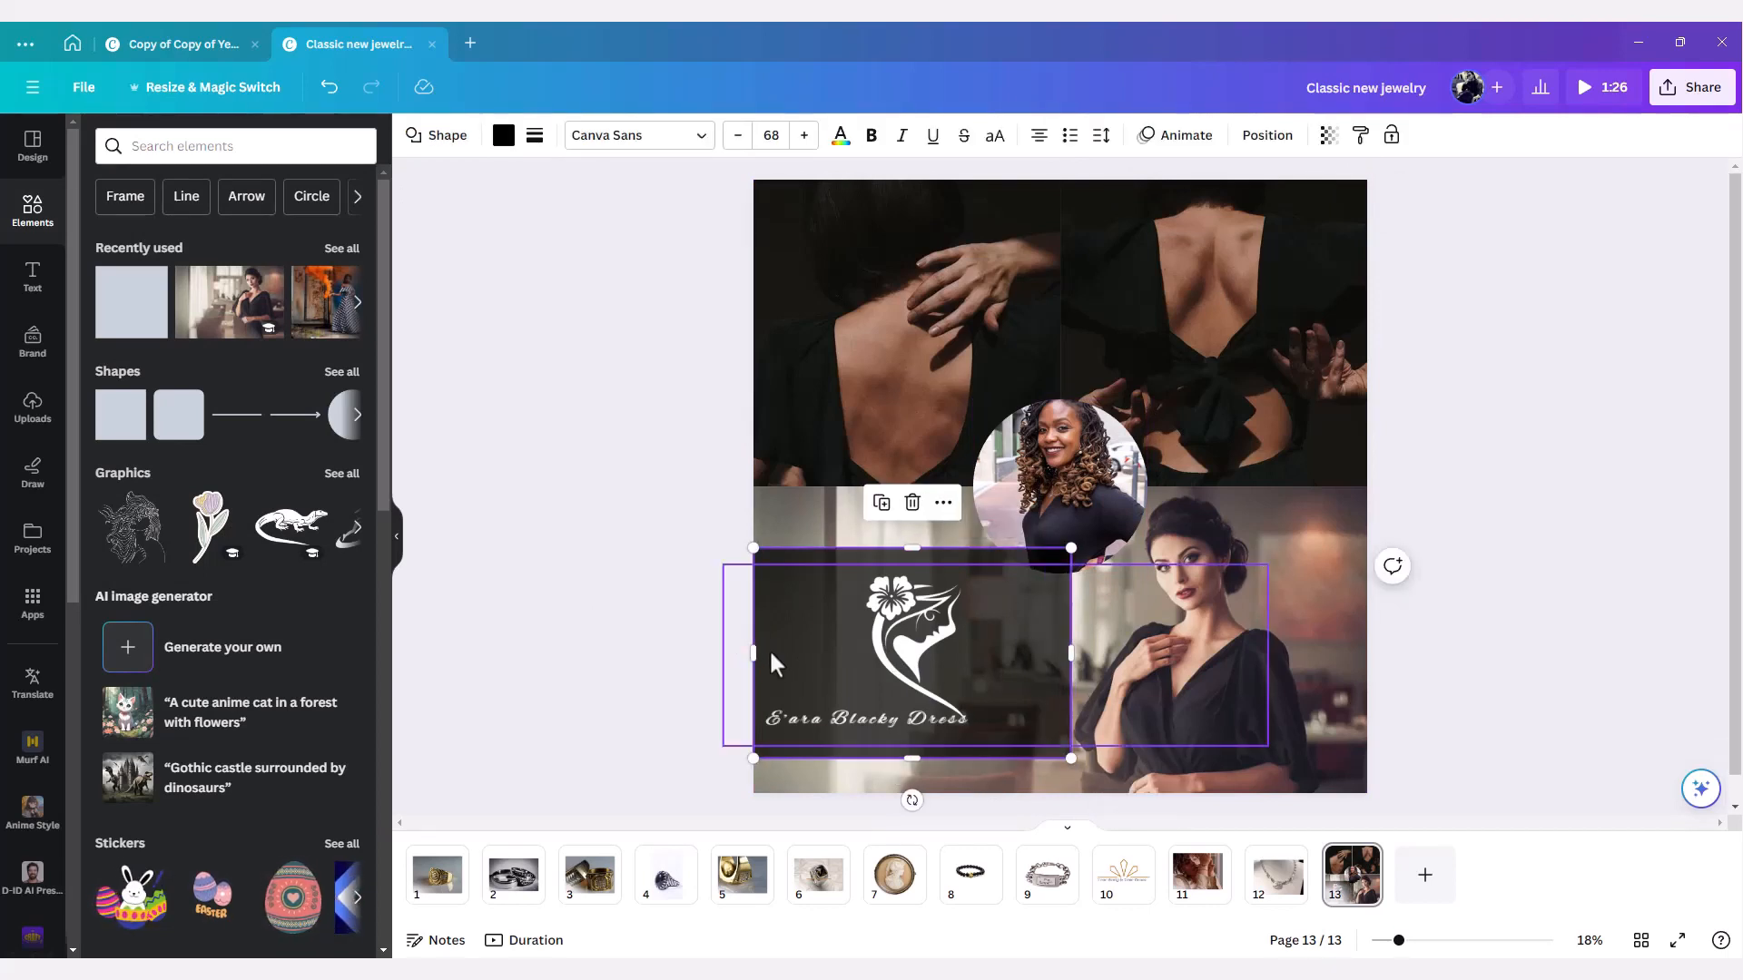
mouse_move(914, 548)
left_mouse_down()
mouse_move(918, 486)
mouse_move(914, 576)
left_mouse_up()
left_click(1129, 491)
- Nudge the logo down within the dark rectangle and narrow the rectangle to end just past the logo's right side
left_click(905, 556)
left_click(914, 672)
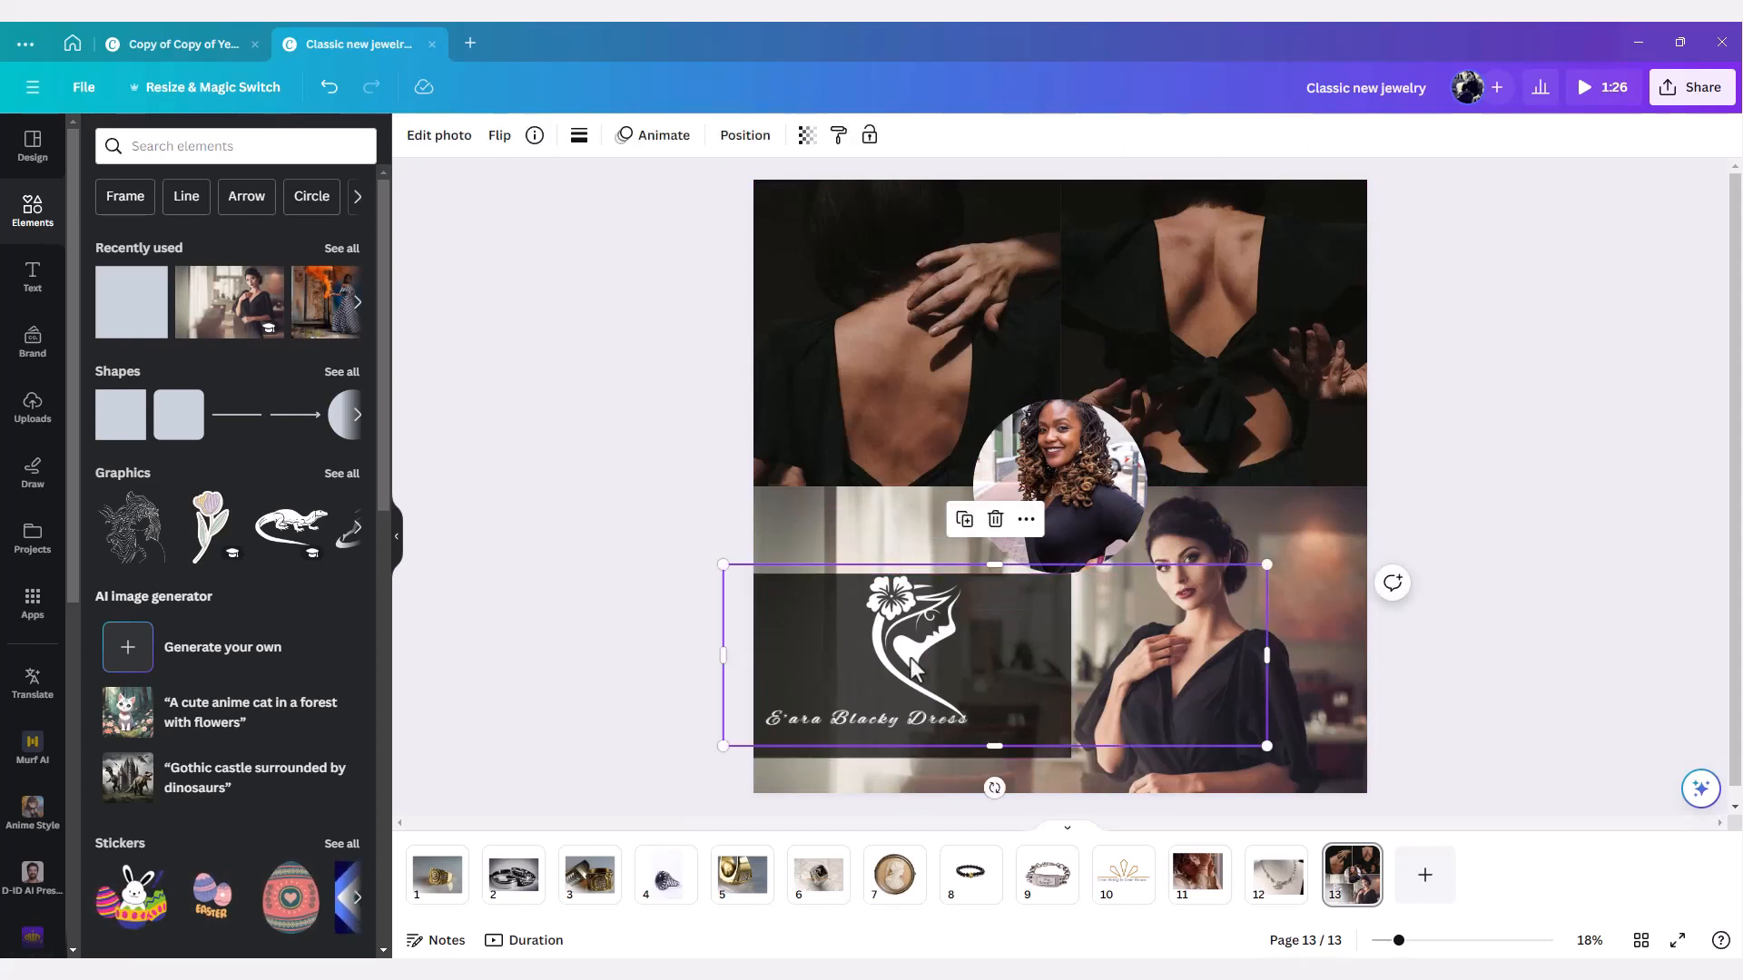
left_click(645, 593)
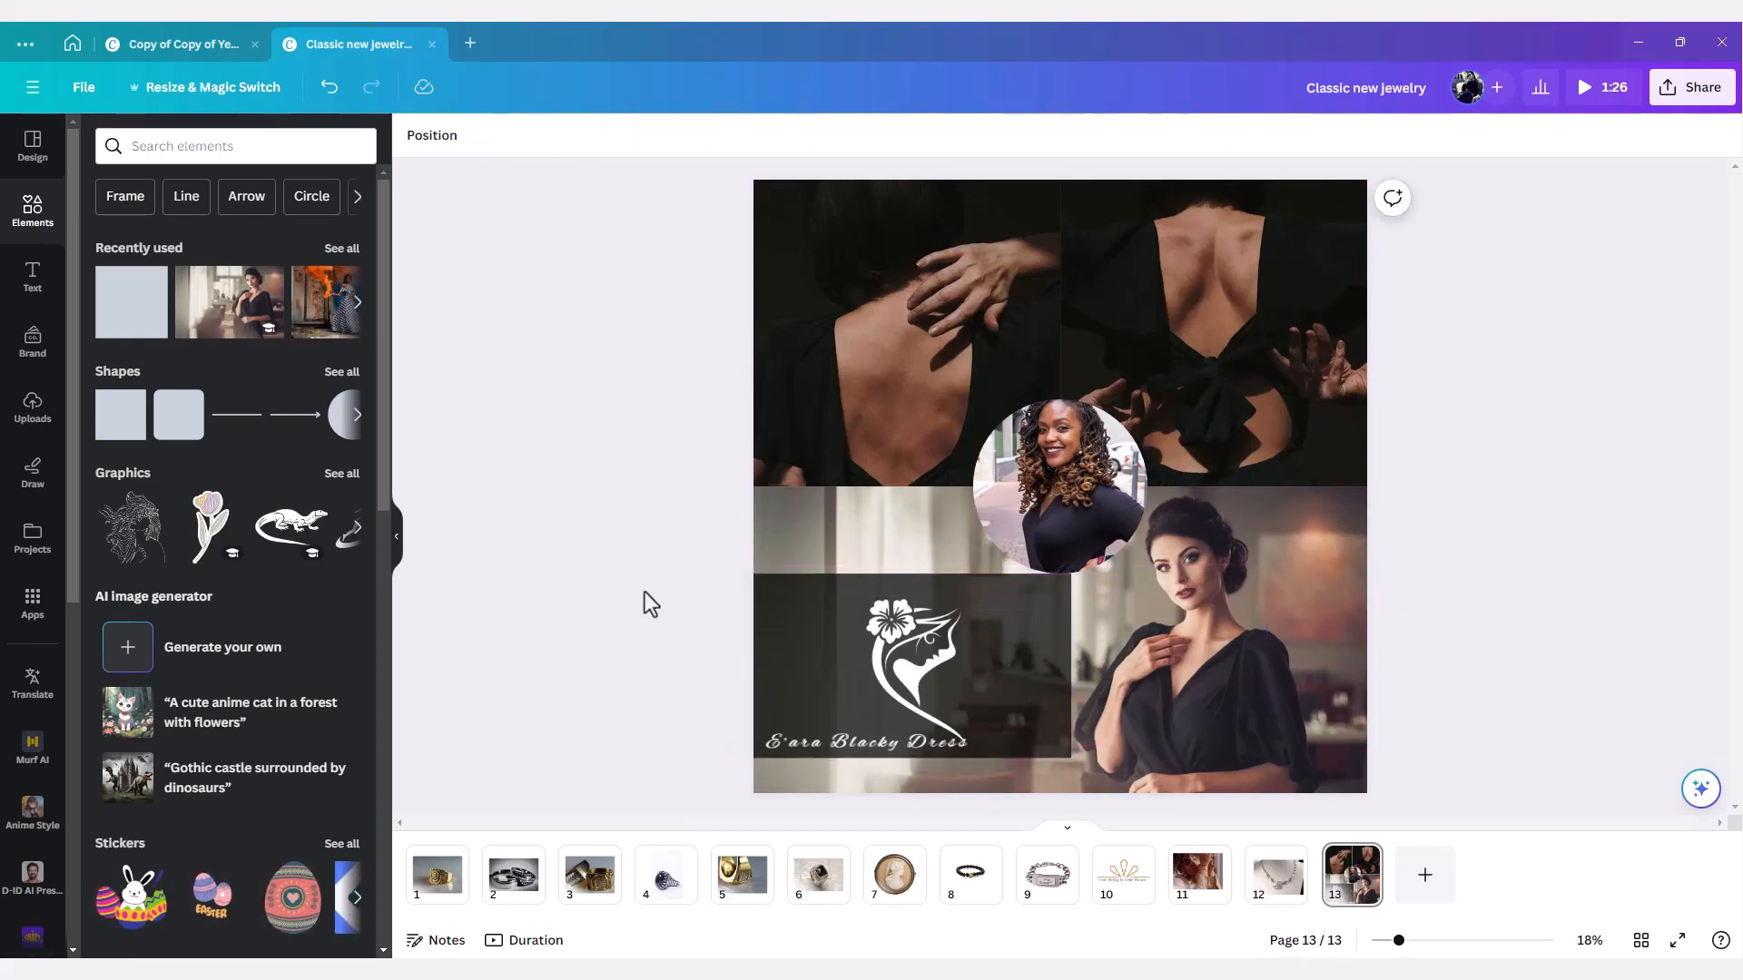
left_click(1034, 667)
left_click_drag(1070, 666, 980, 670)
left_click(704, 675)
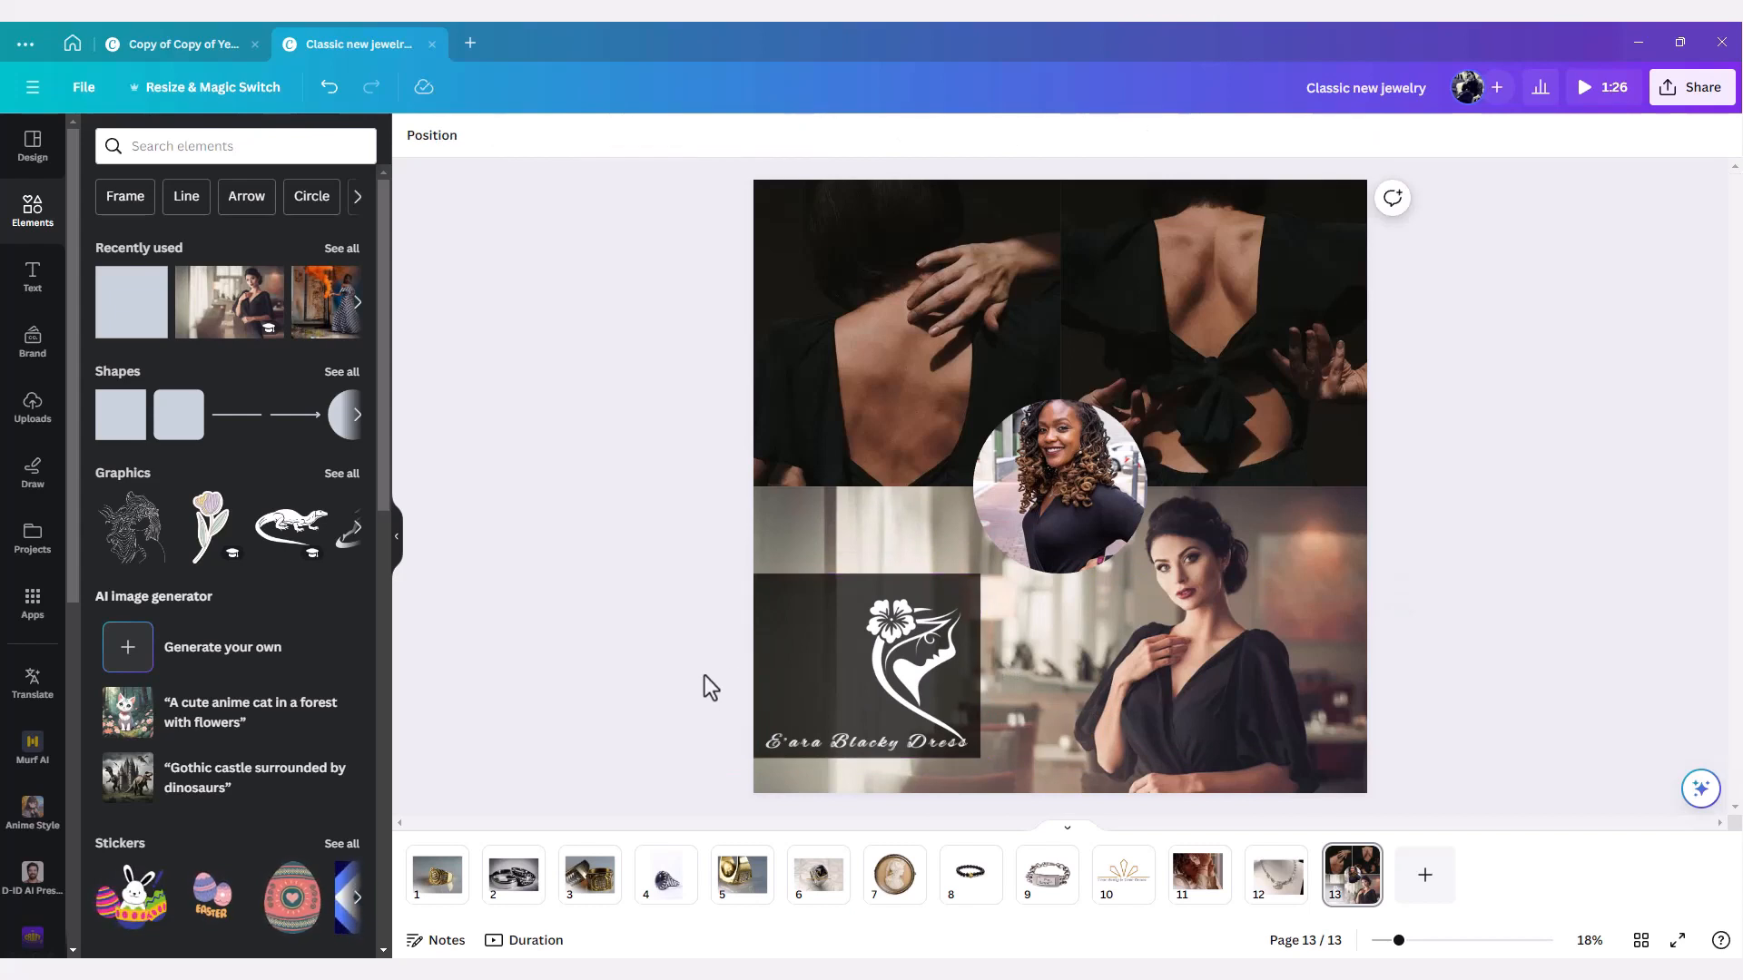
- Reposition the photo inside the central circular frame so that it focuses on the woman's black dress
double_click(1006, 542)
left_click(1265, 531)
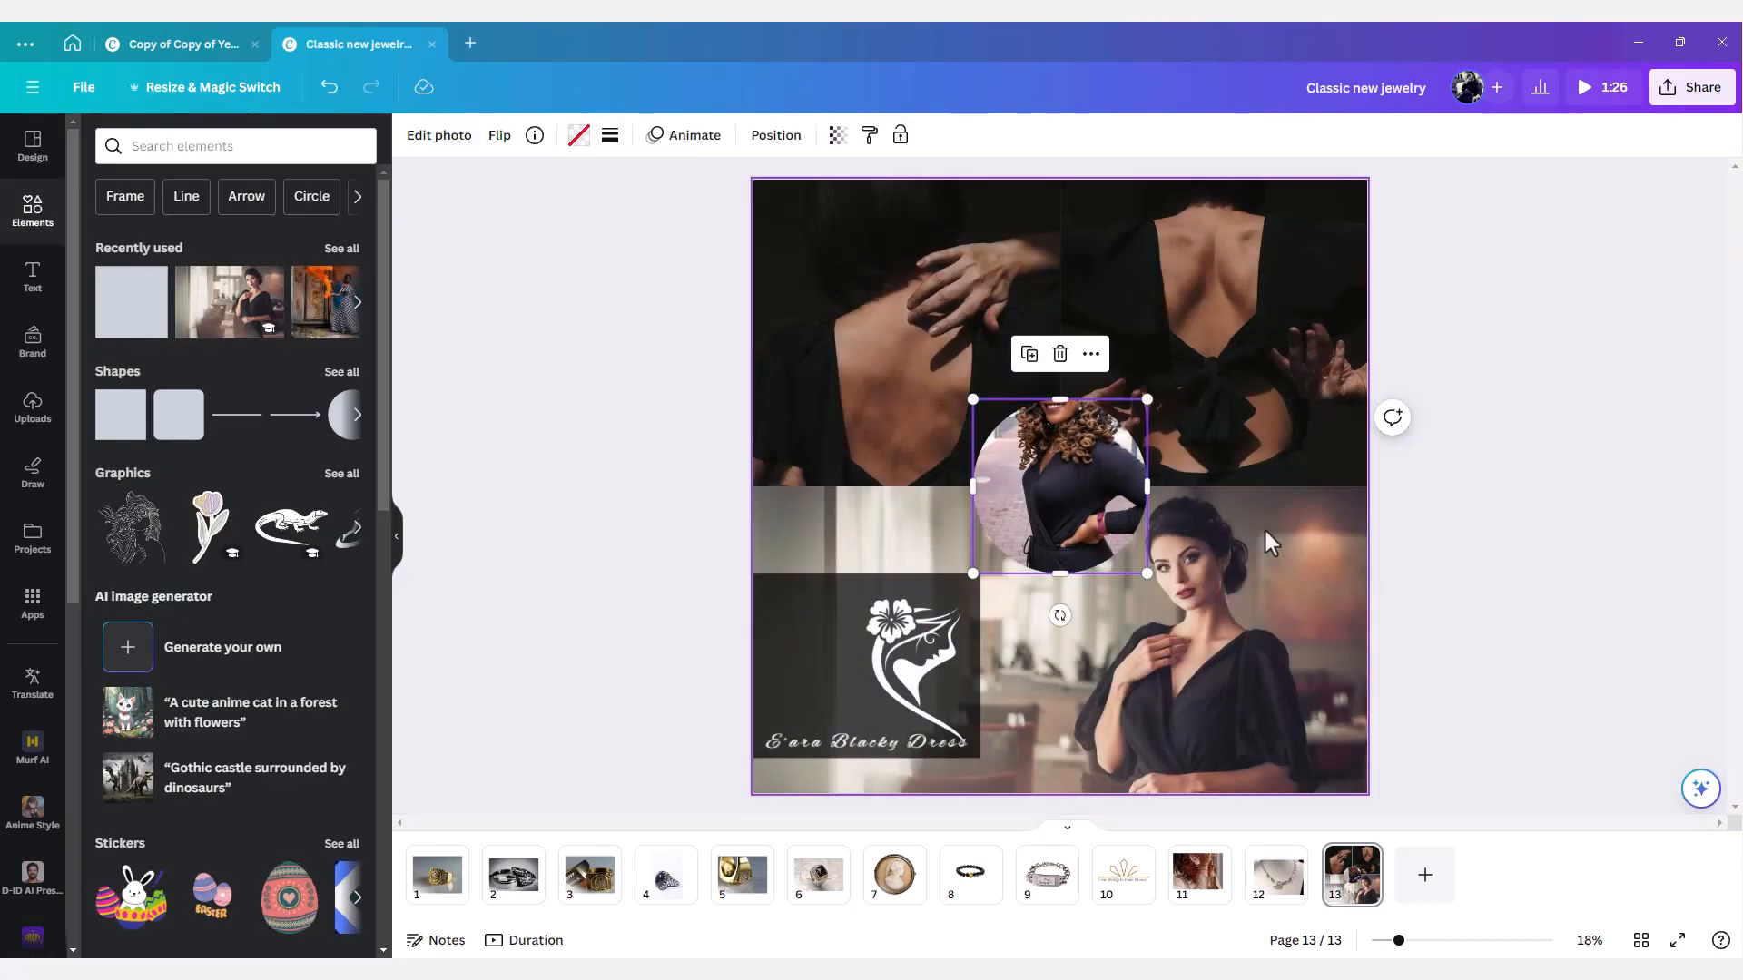
left_click(1610, 565)
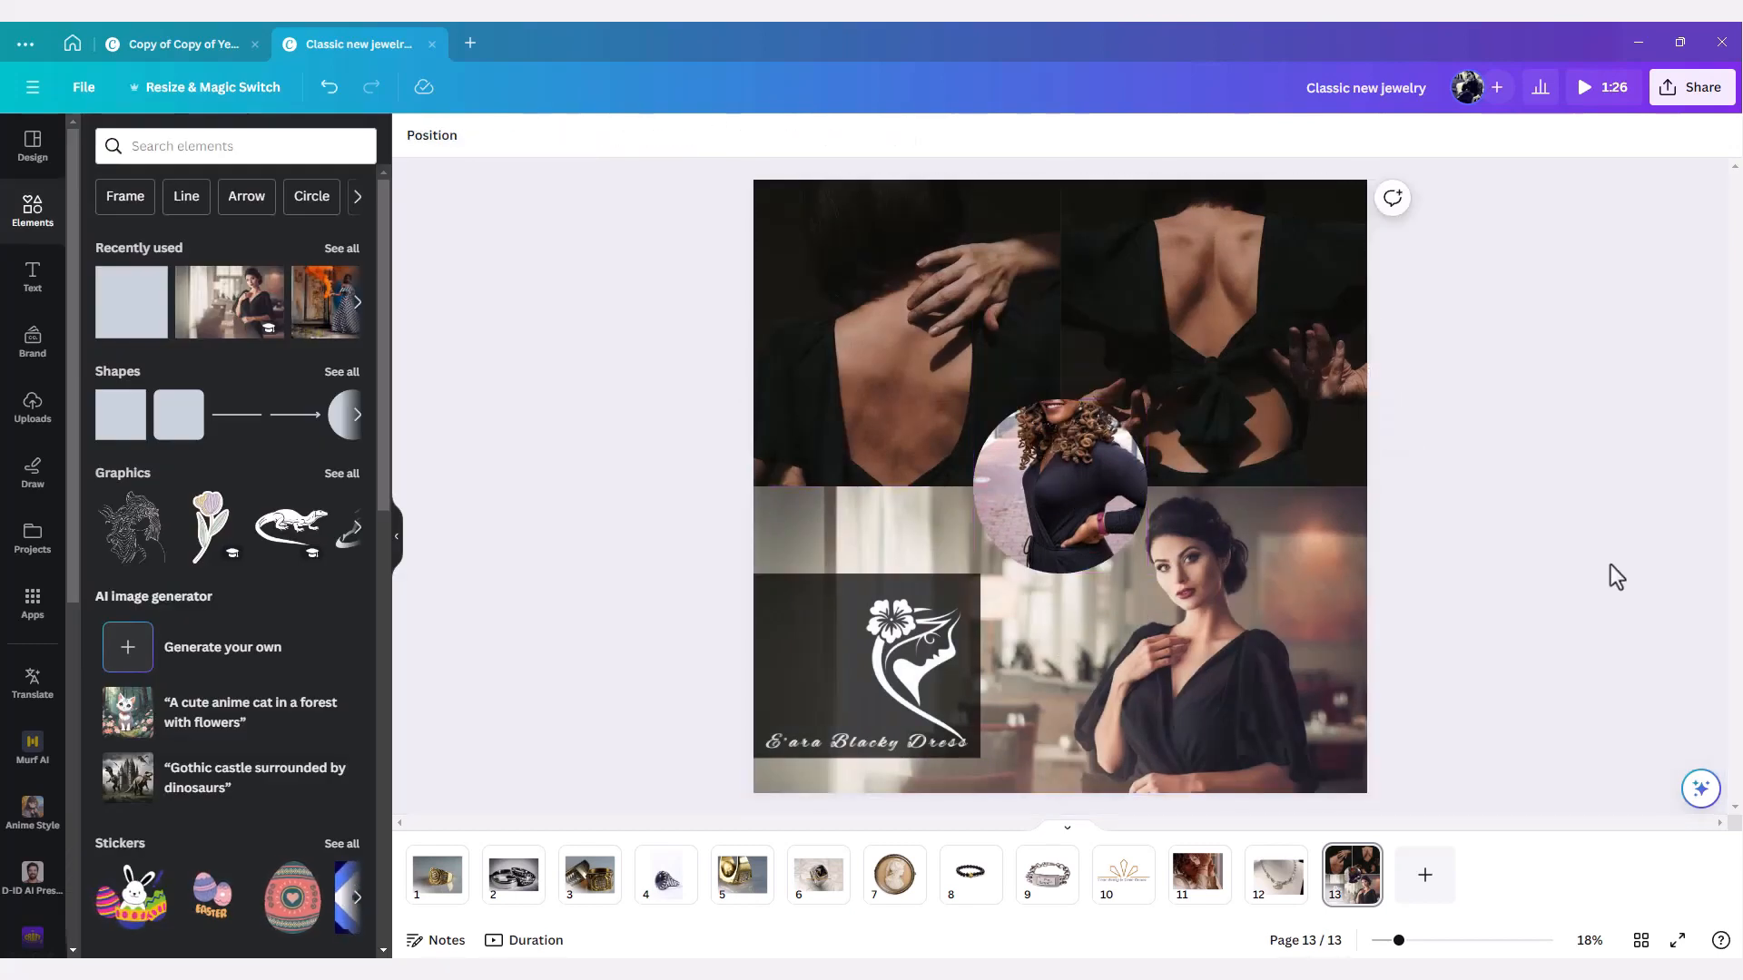
- Set the design download to PNG format with only Page 13, the current page, selected
left_click(1694, 91)
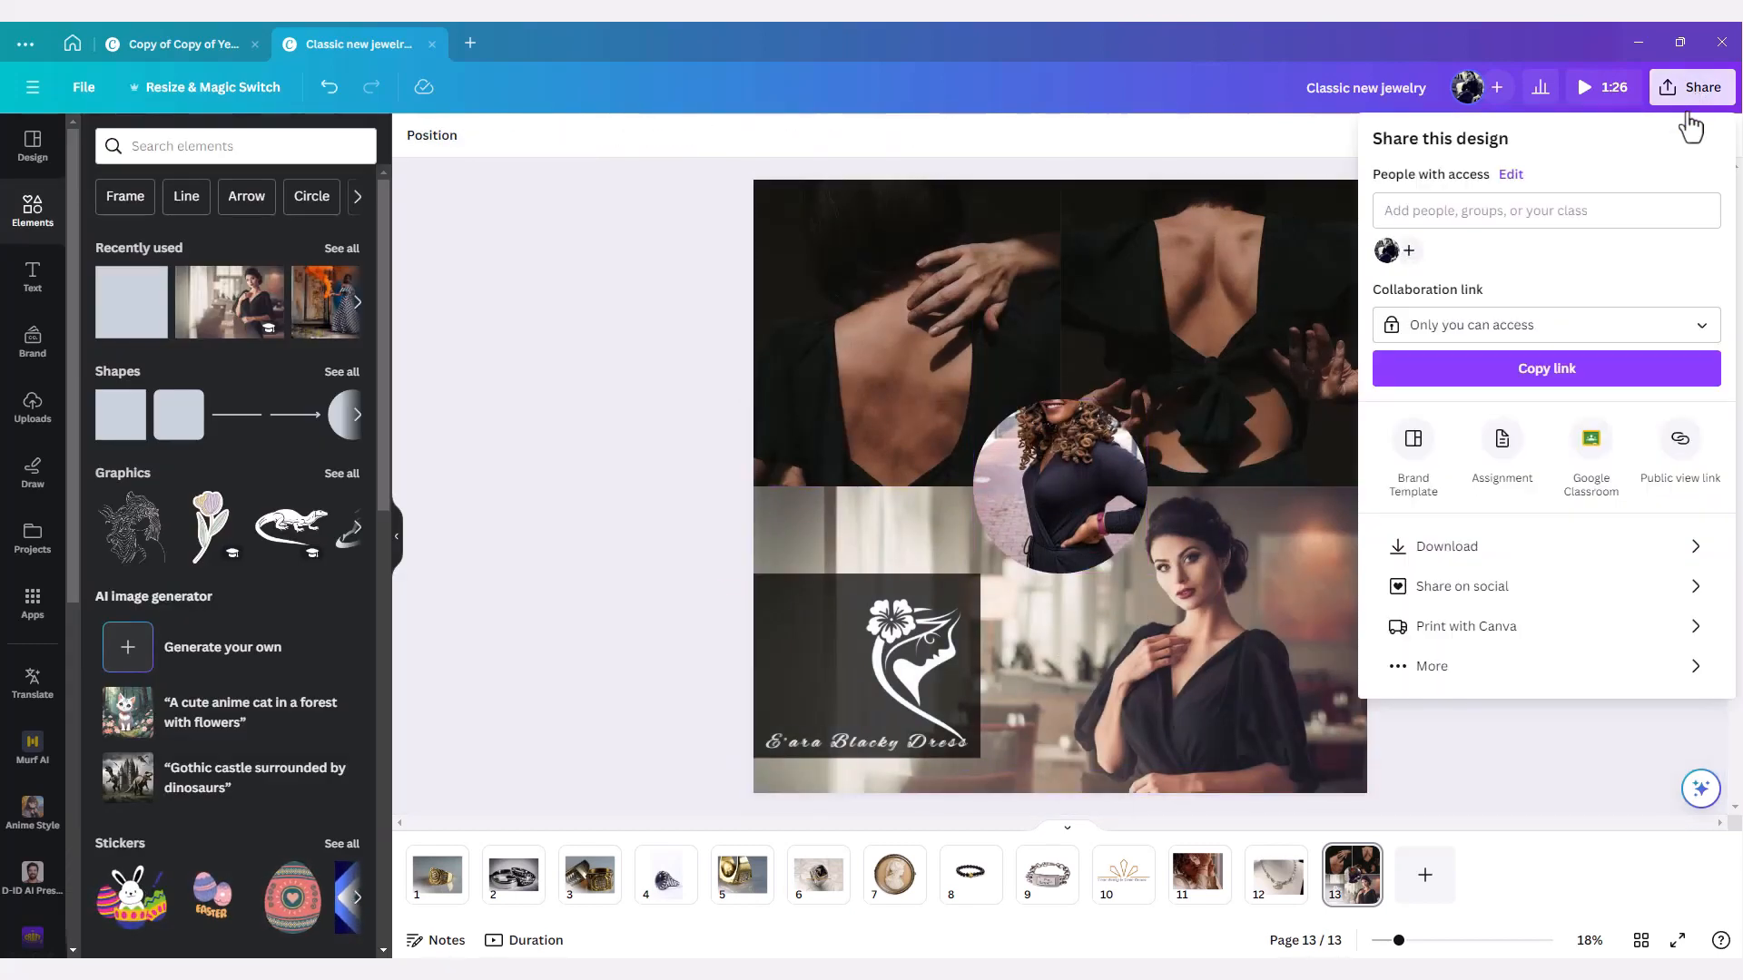
left_click(1452, 550)
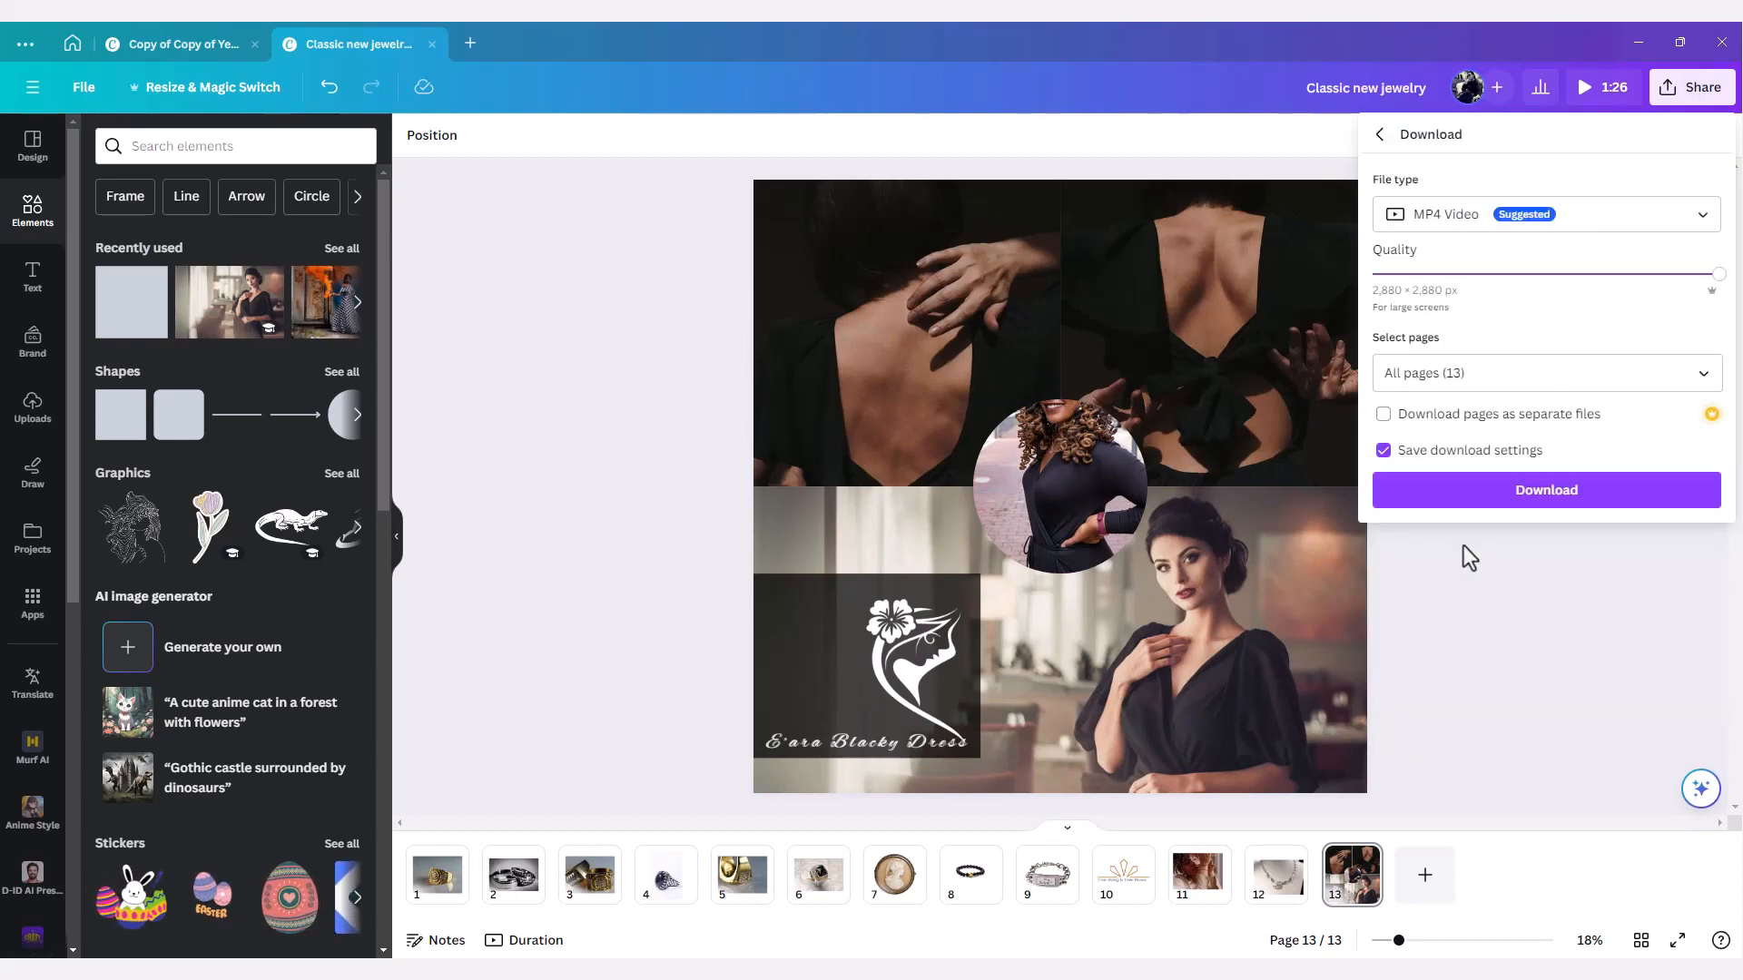
left_click(1447, 227)
left_click(1478, 296)
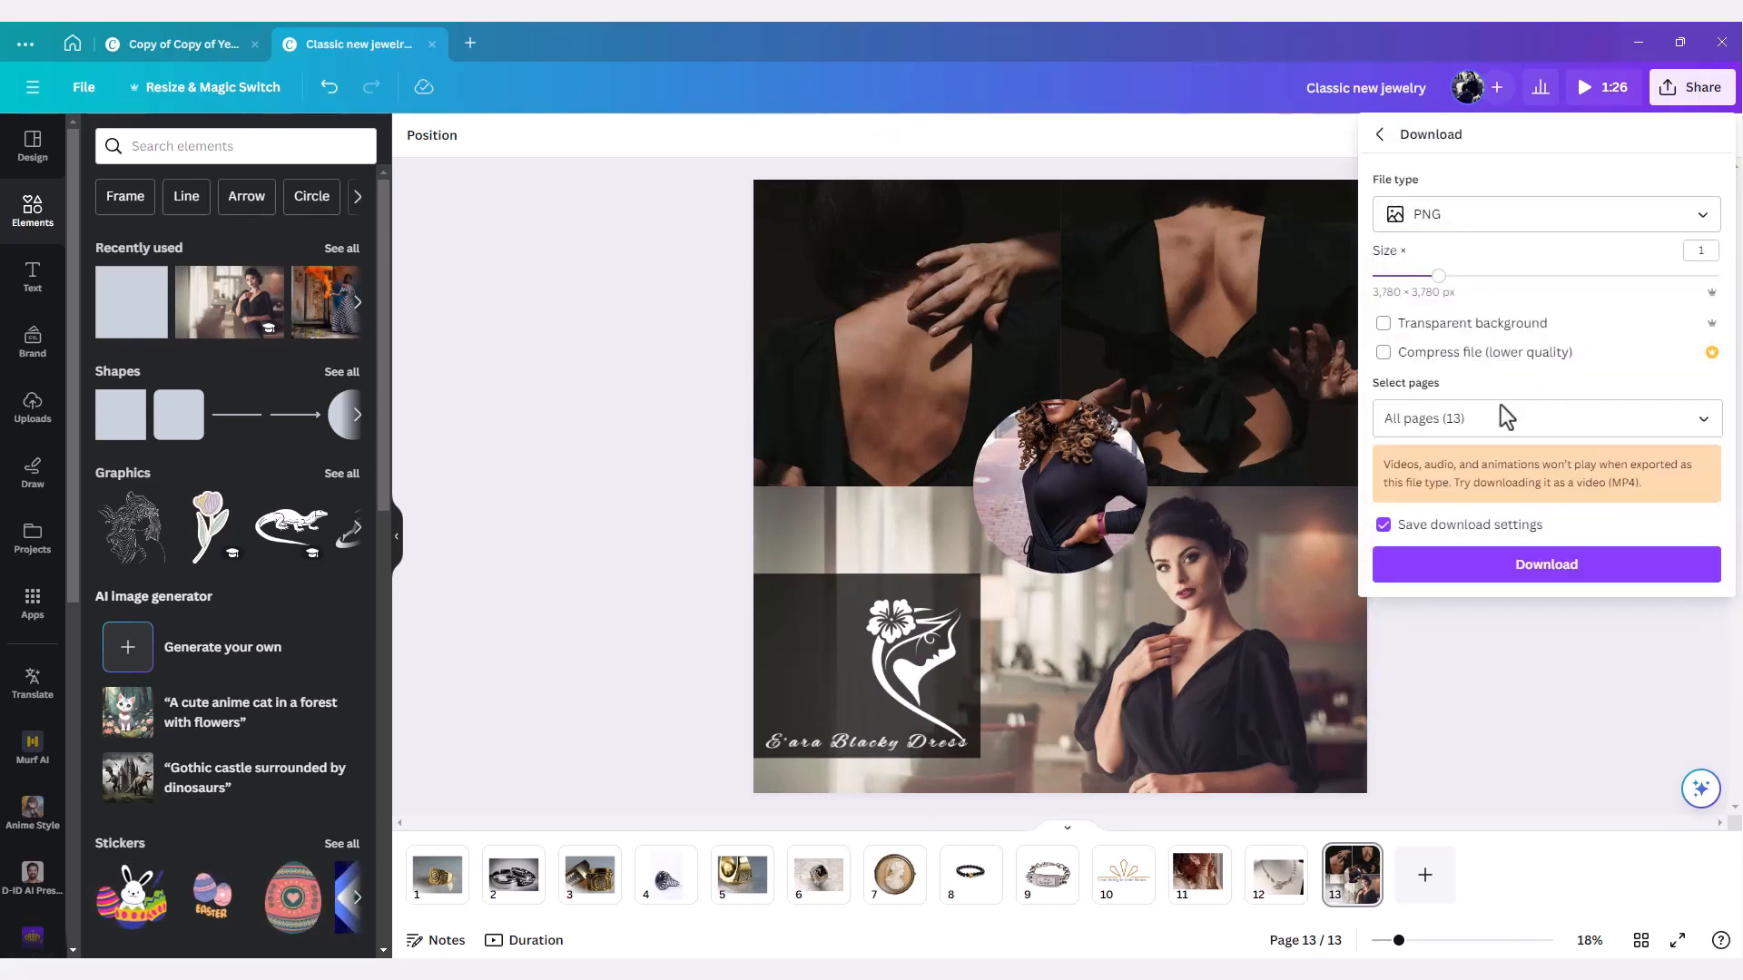
left_click(1700, 418)
left_click(1686, 509)
left_click(1549, 700)
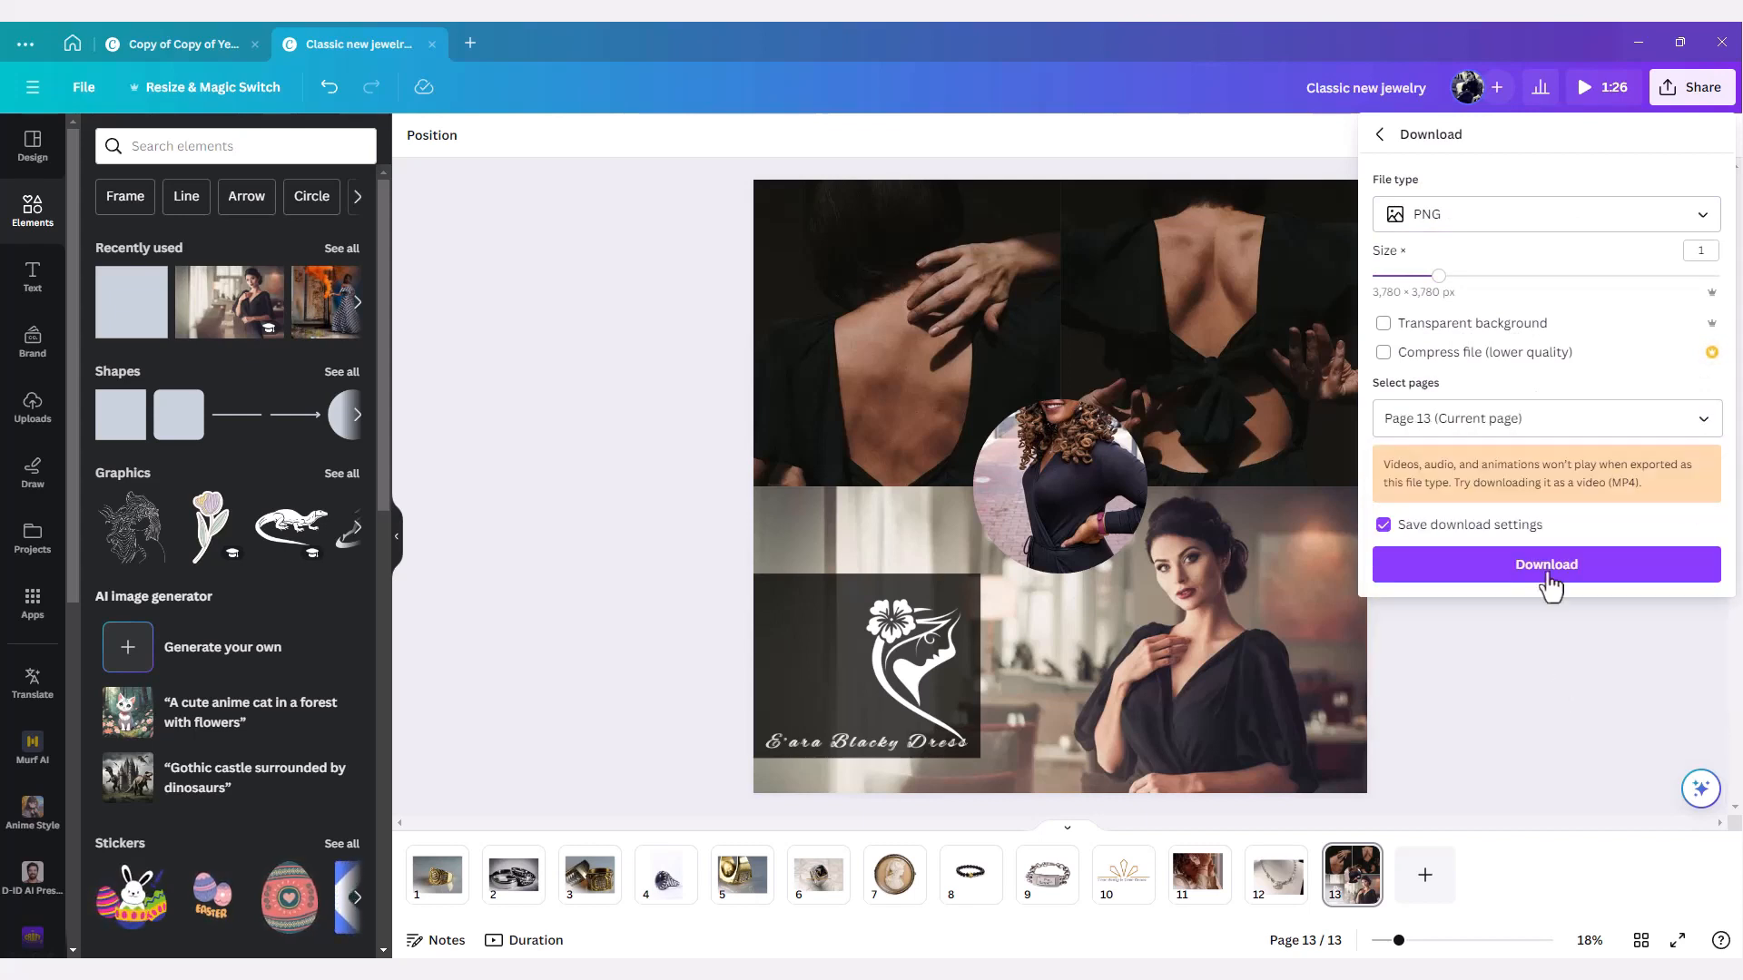
- Download the collage page and save it as About Us.png in the Milestone 07 folder
left_click(1546, 565)
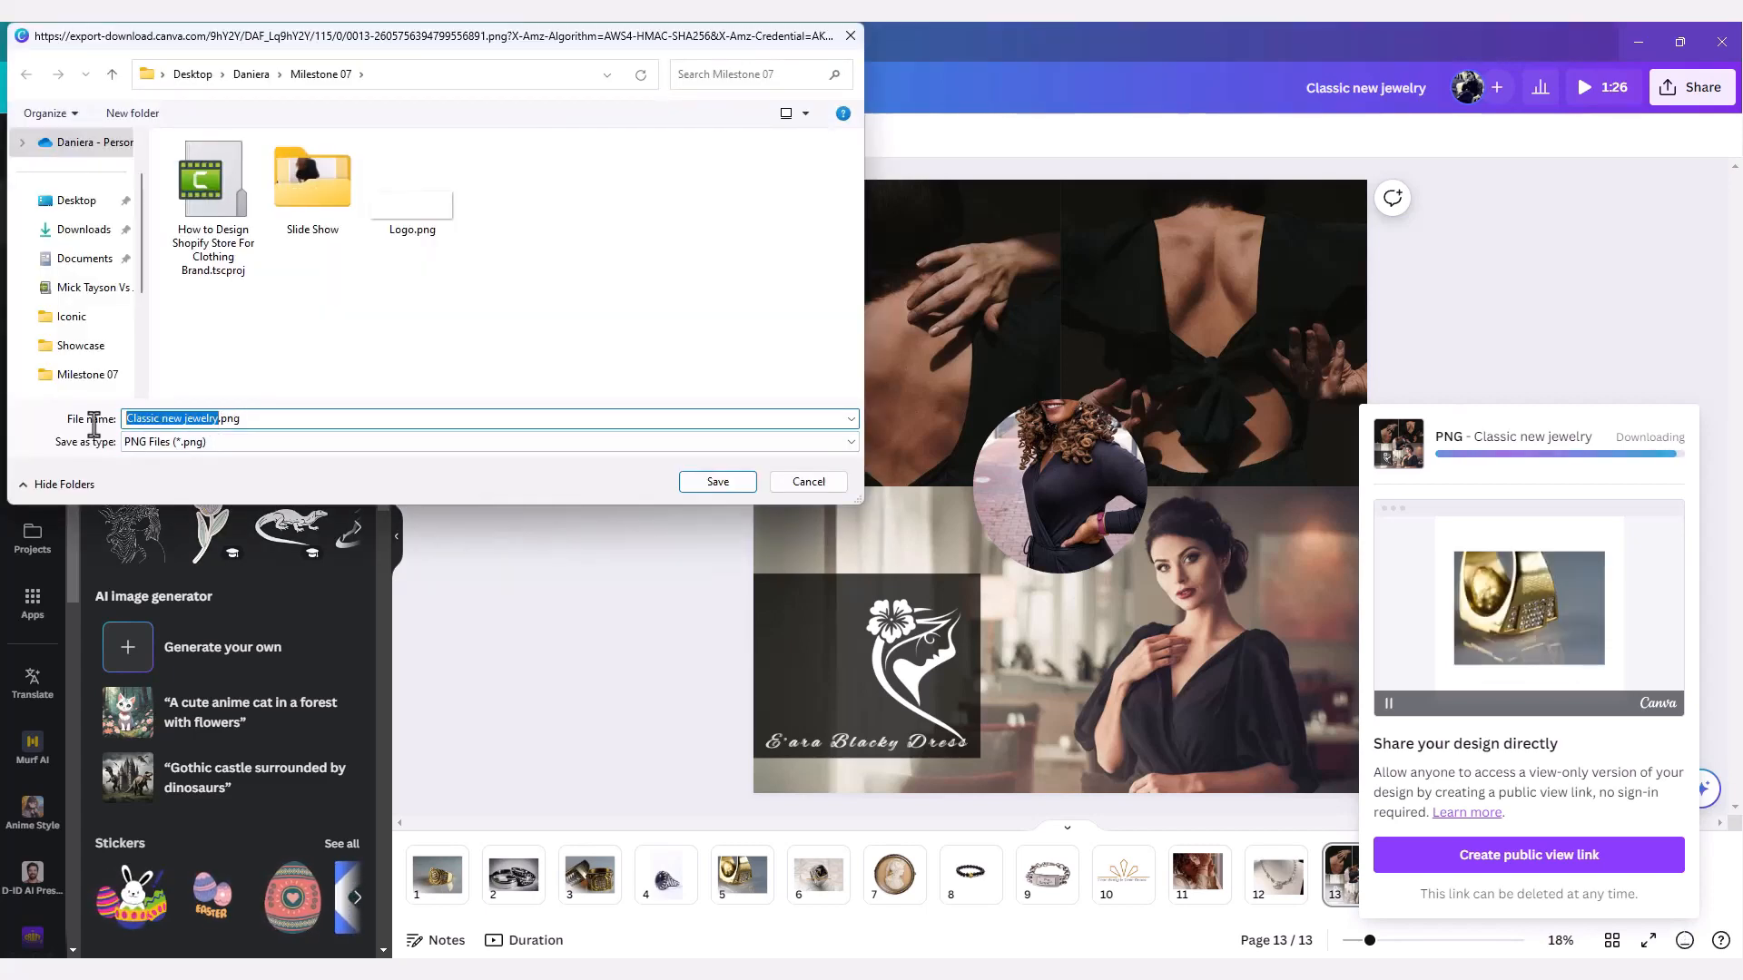
type("Us")
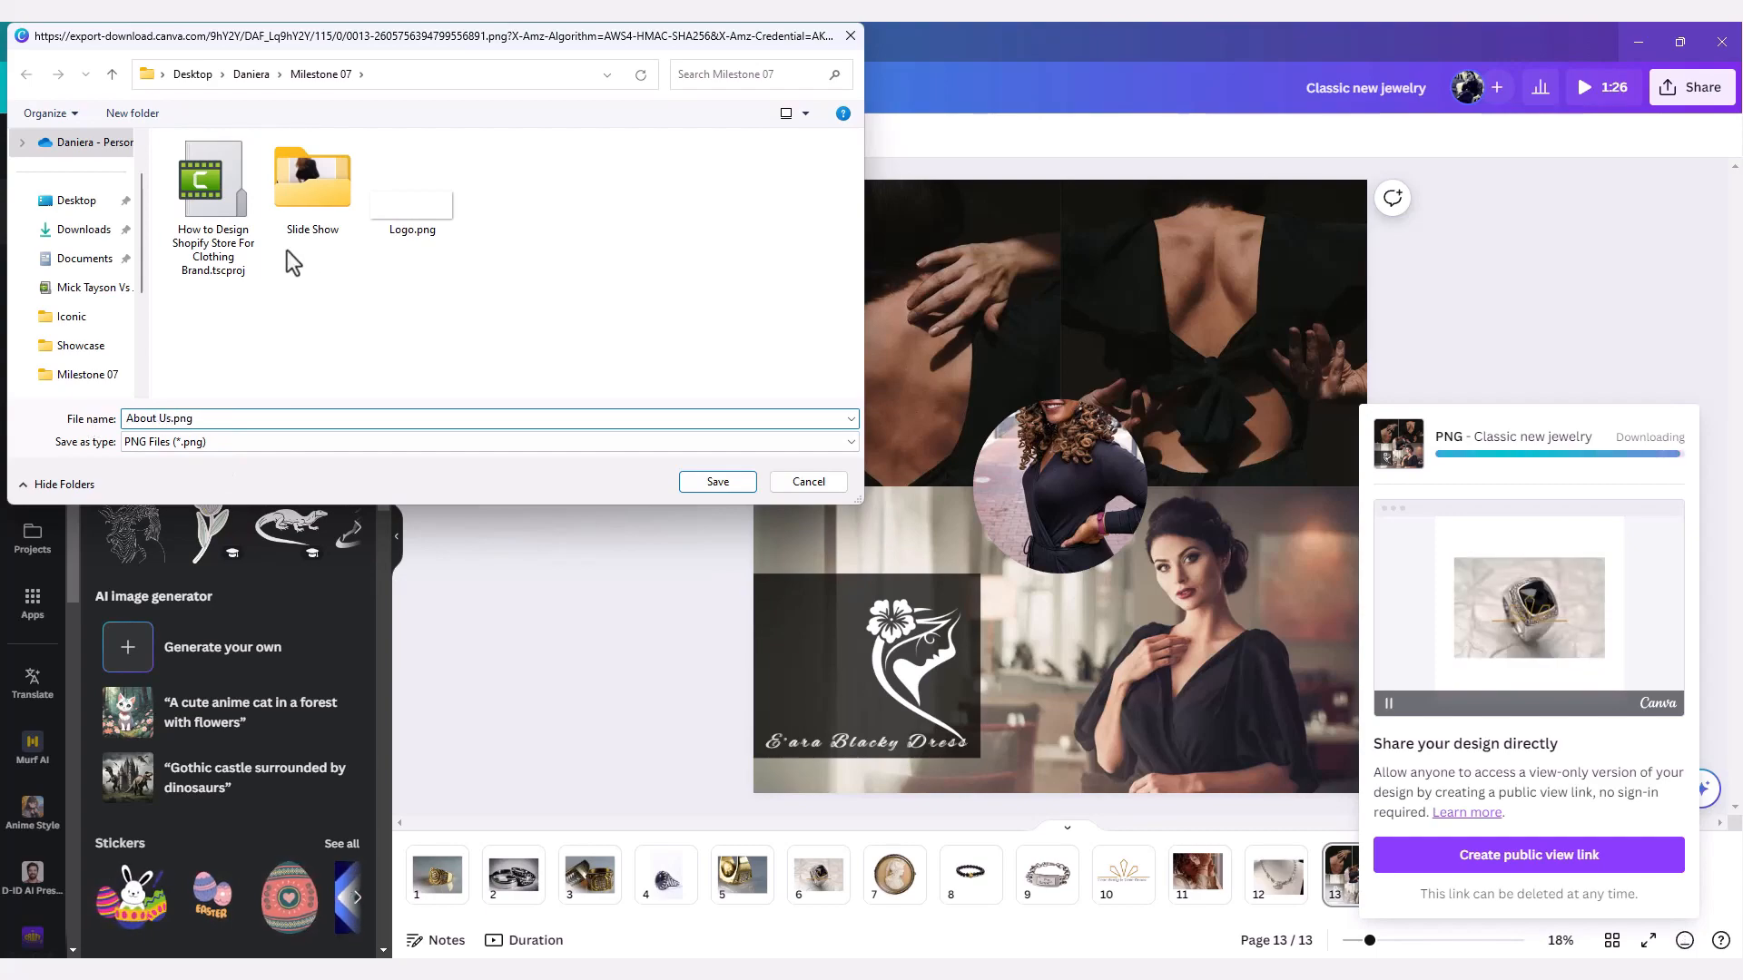
left_click(718, 483)
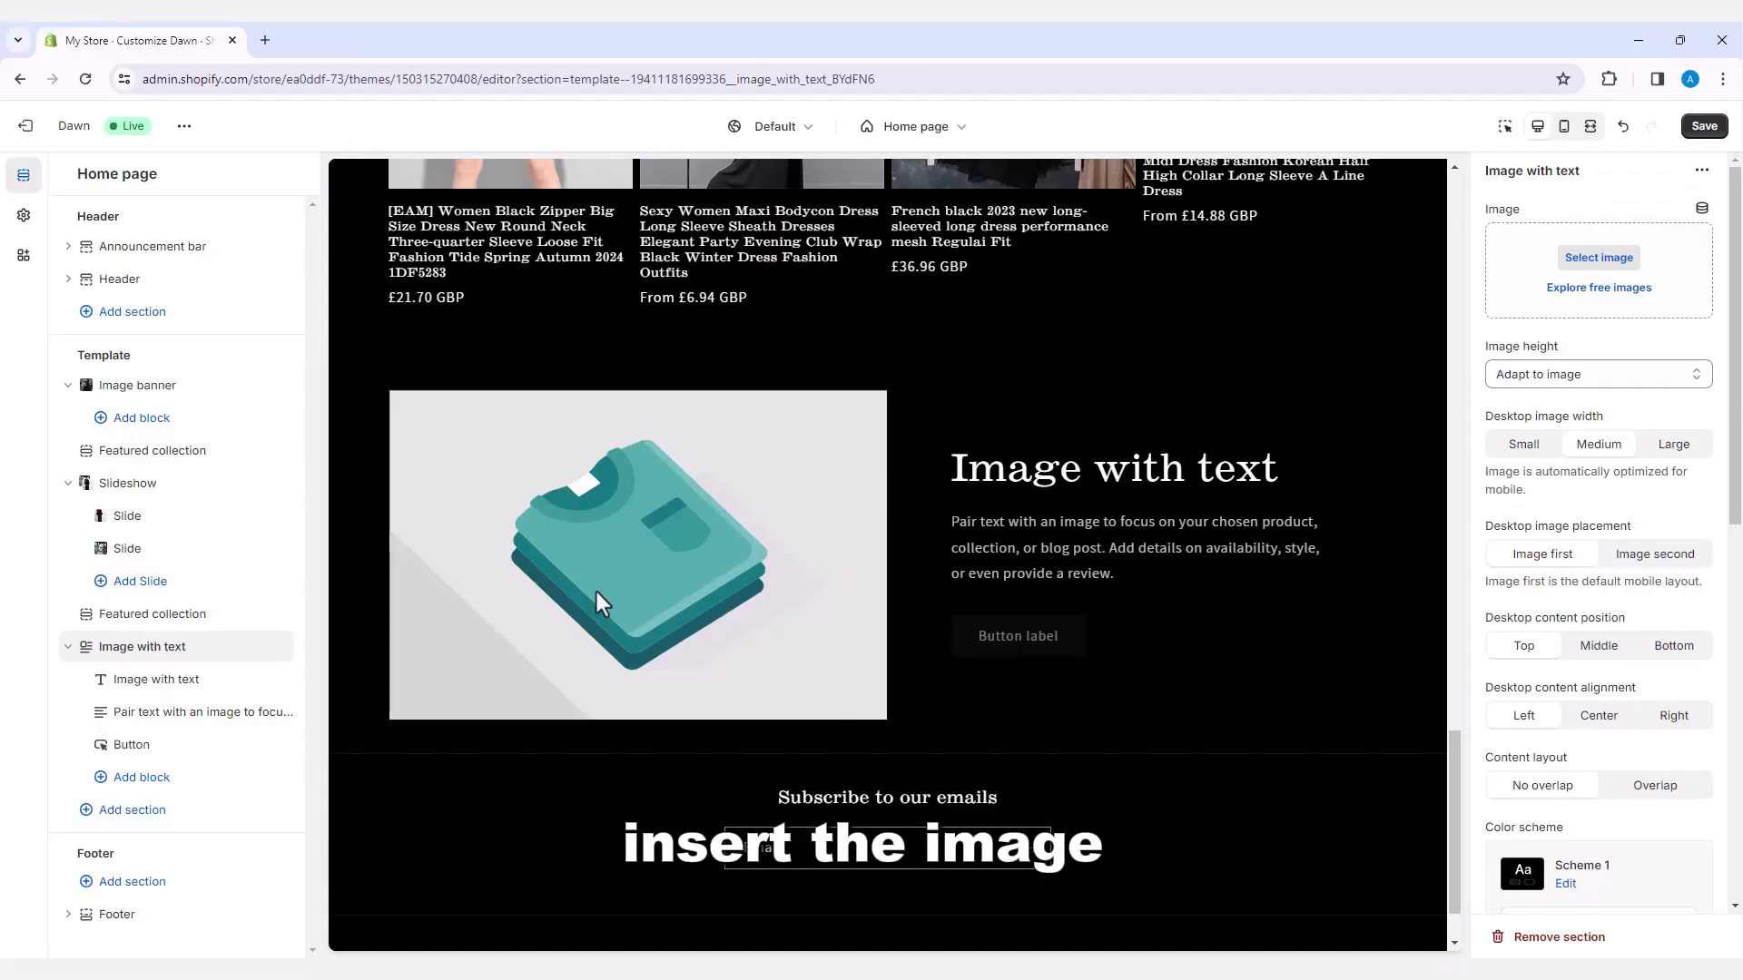
- In the Shopify theme editor, upload About Us.png and use it as the Image with text section's image
left_click(1614, 261)
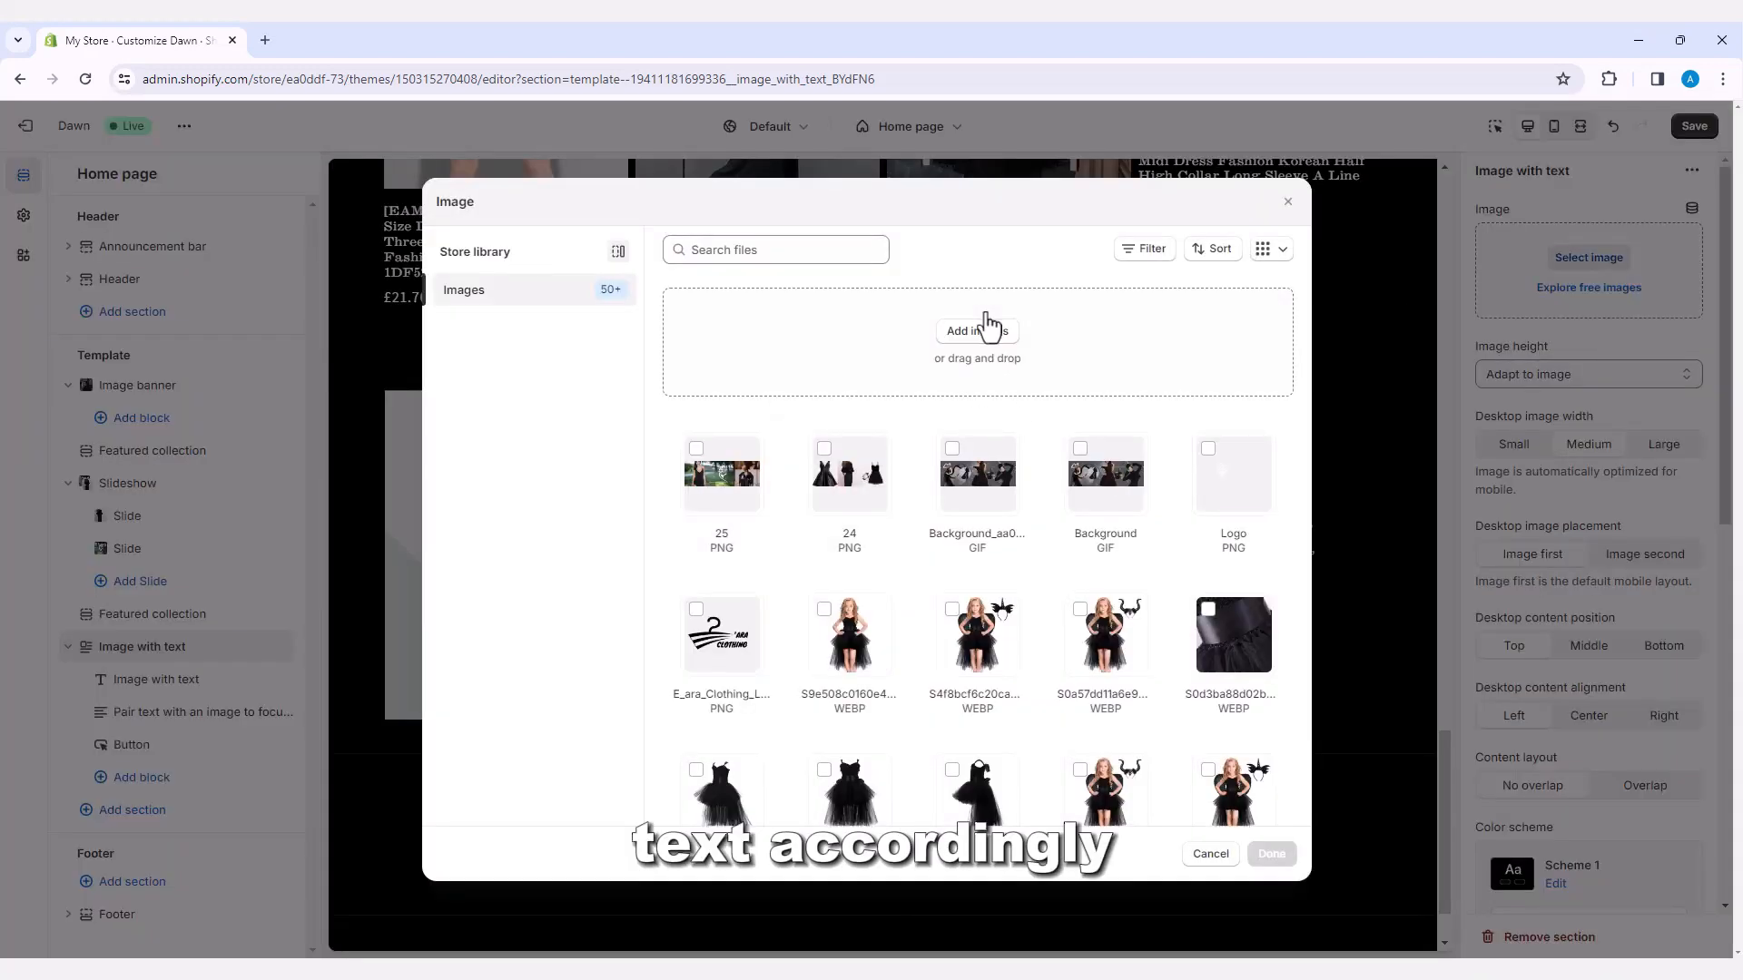
left_click(986, 332)
left_click(423, 229)
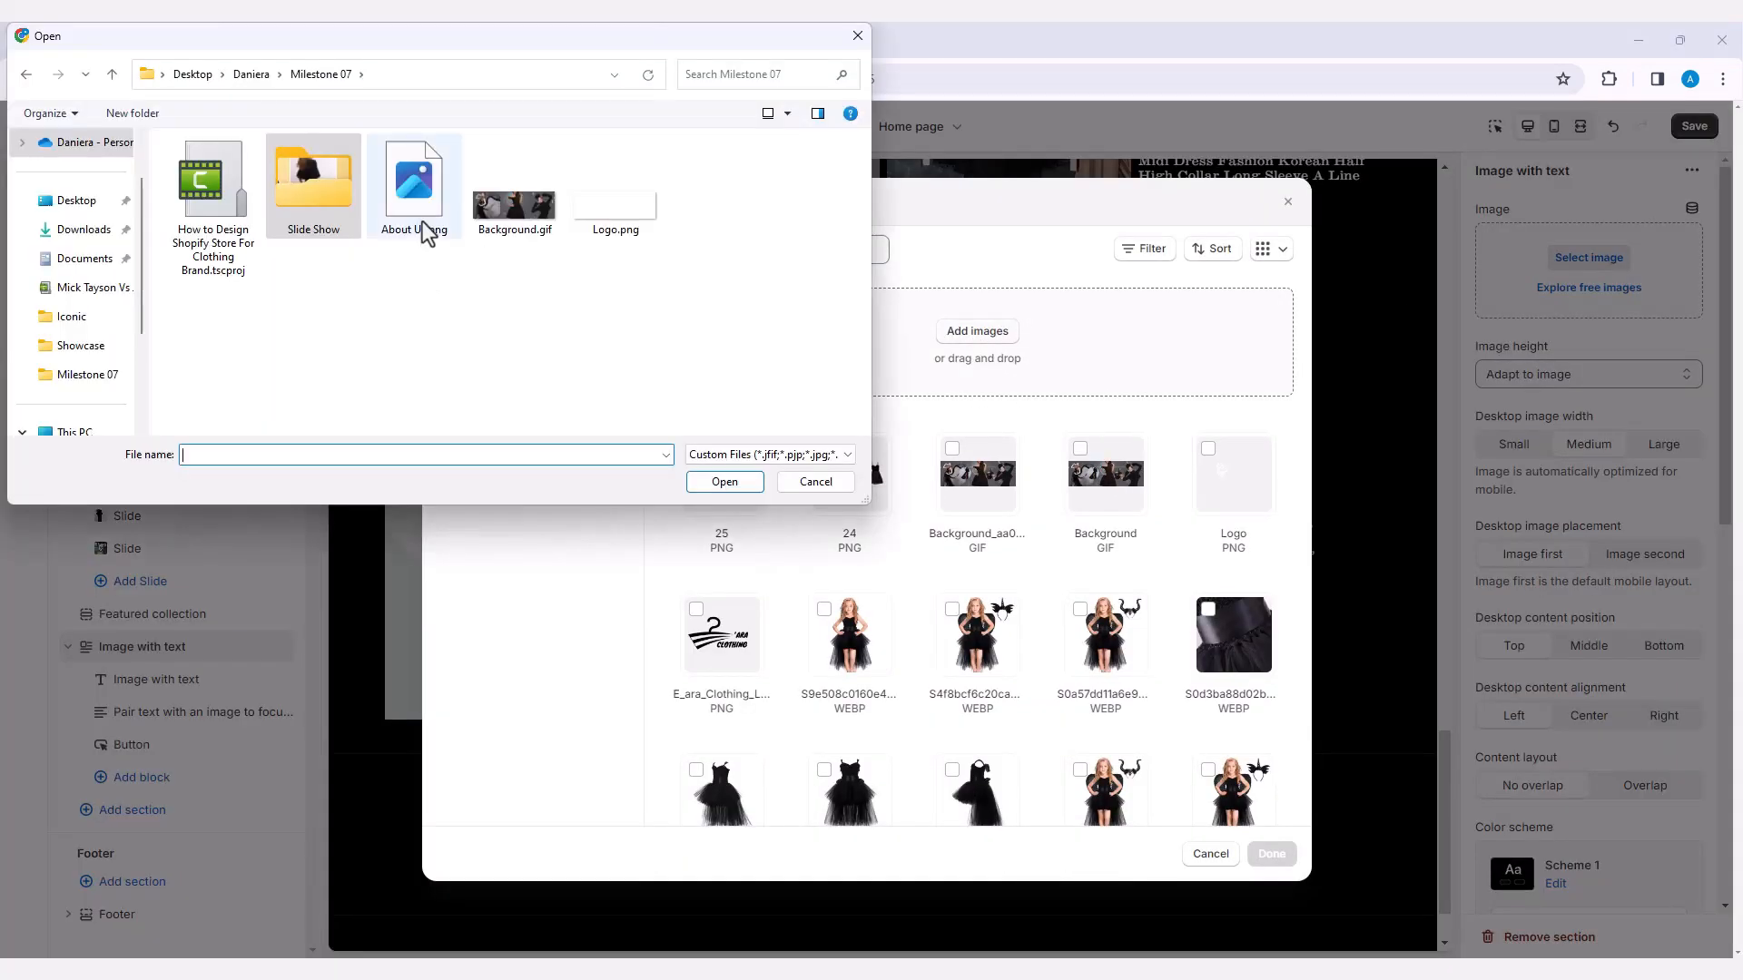
left_click(725, 482)
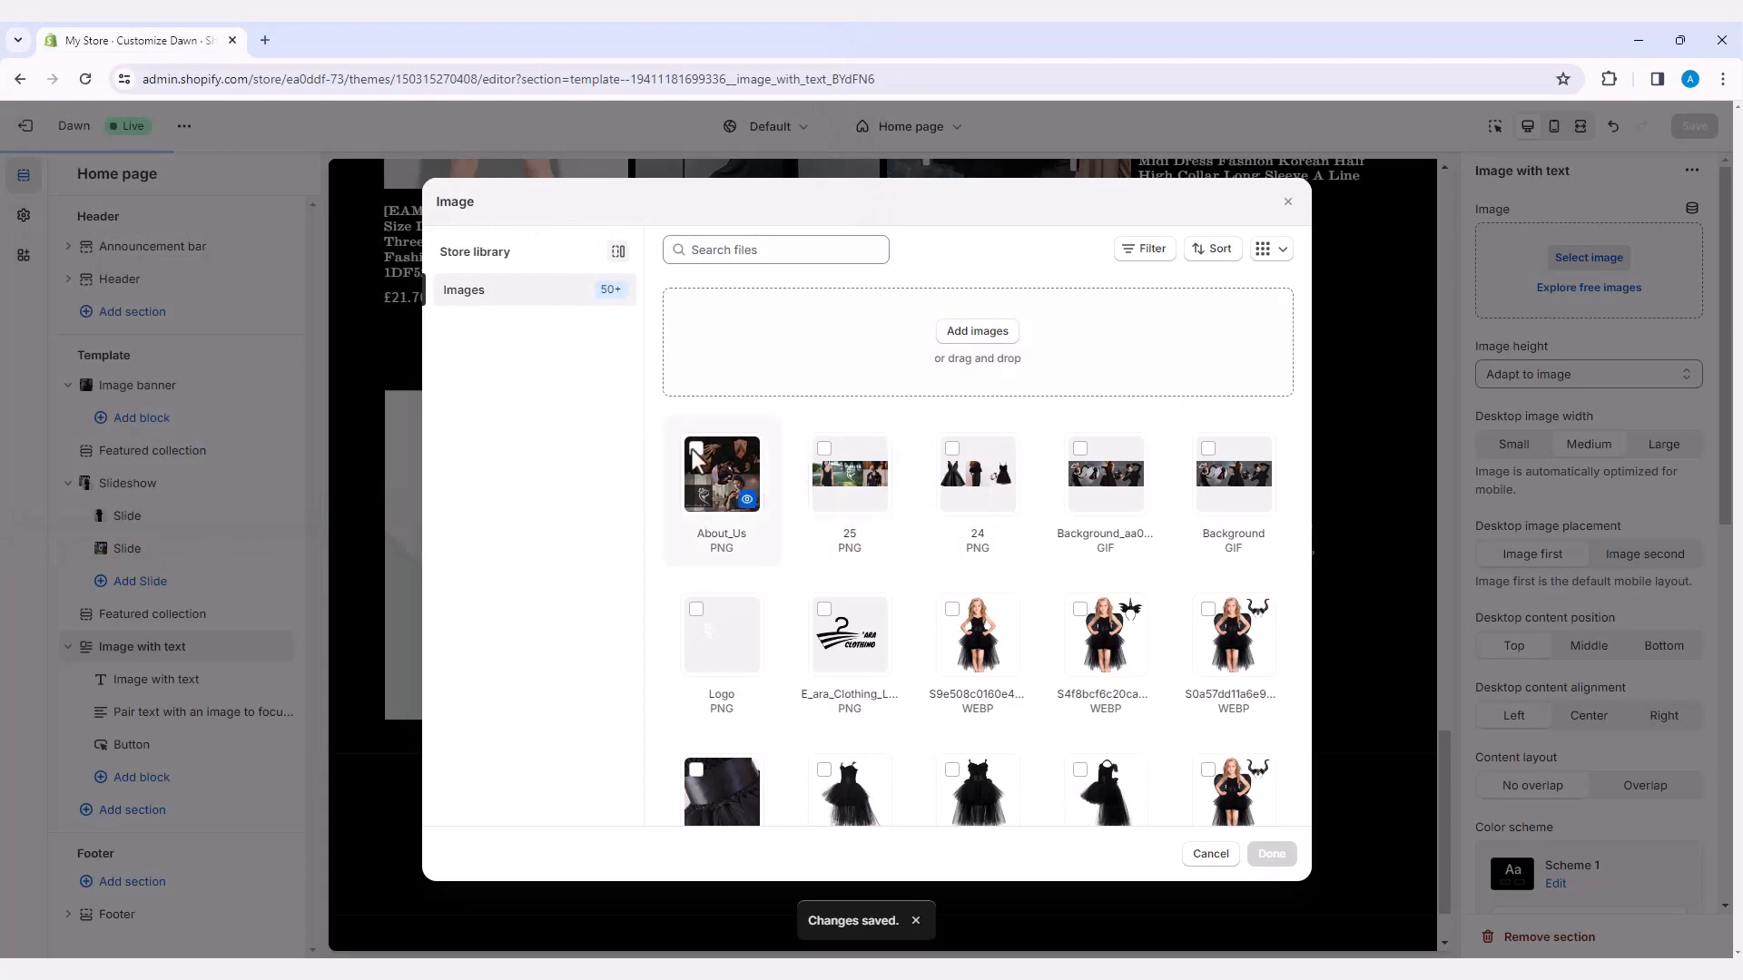
left_click(714, 474)
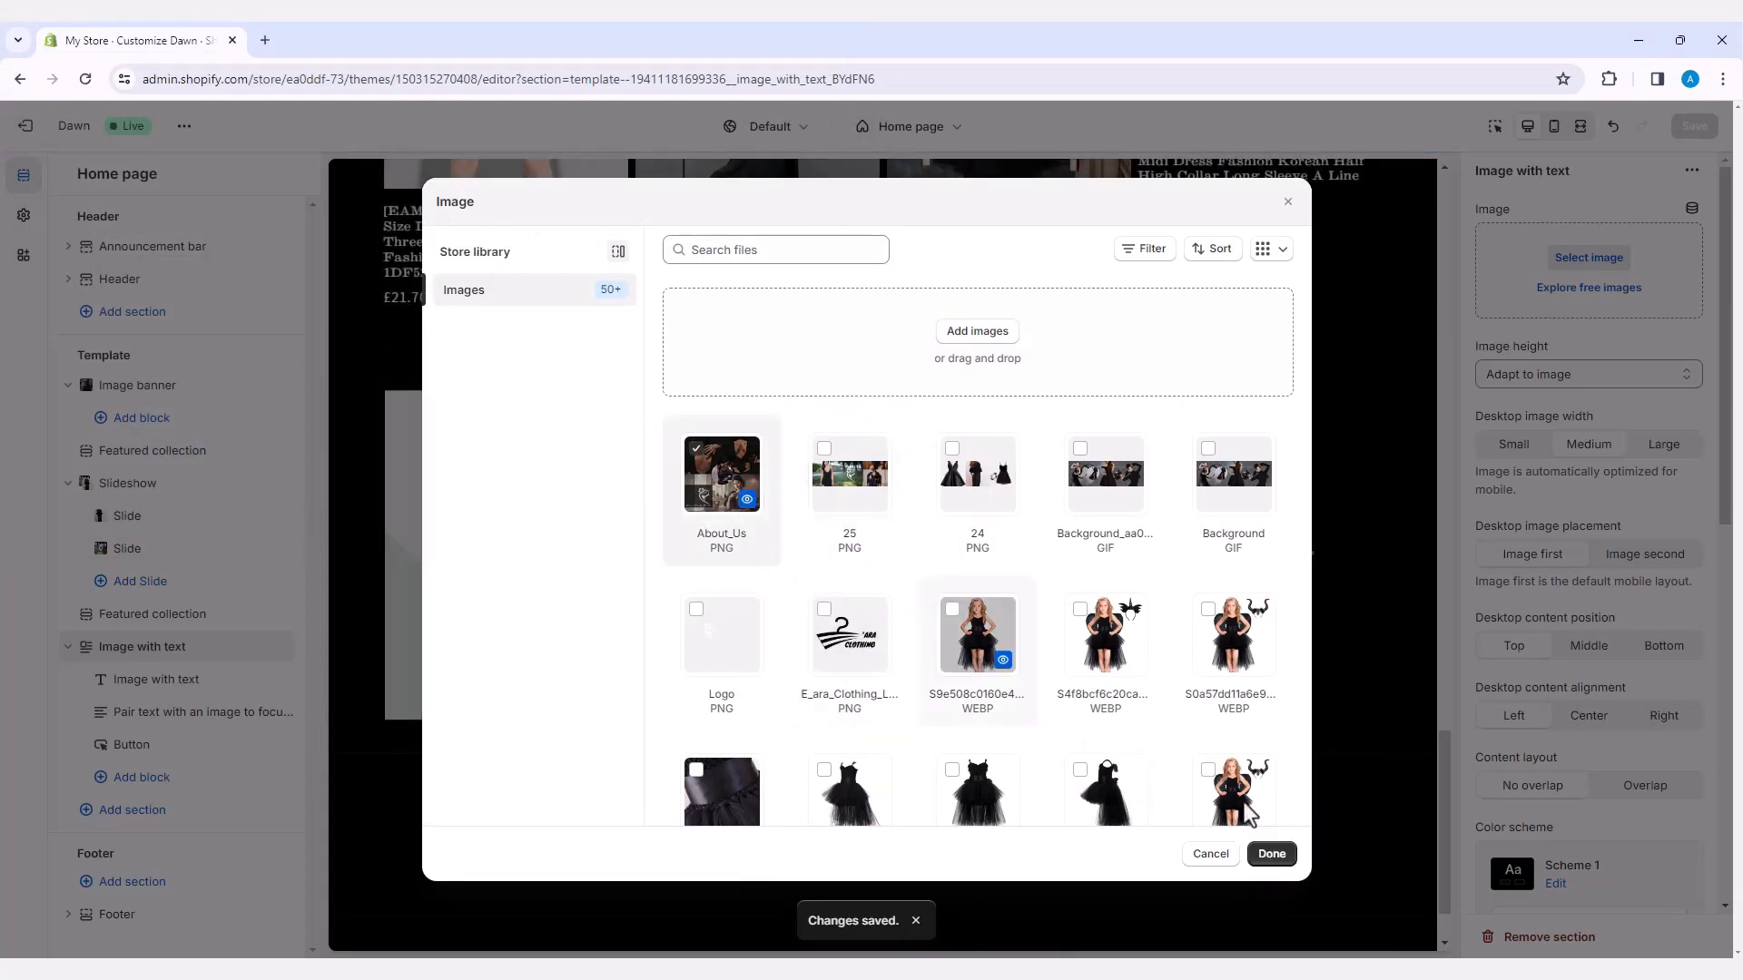
left_click(1271, 854)
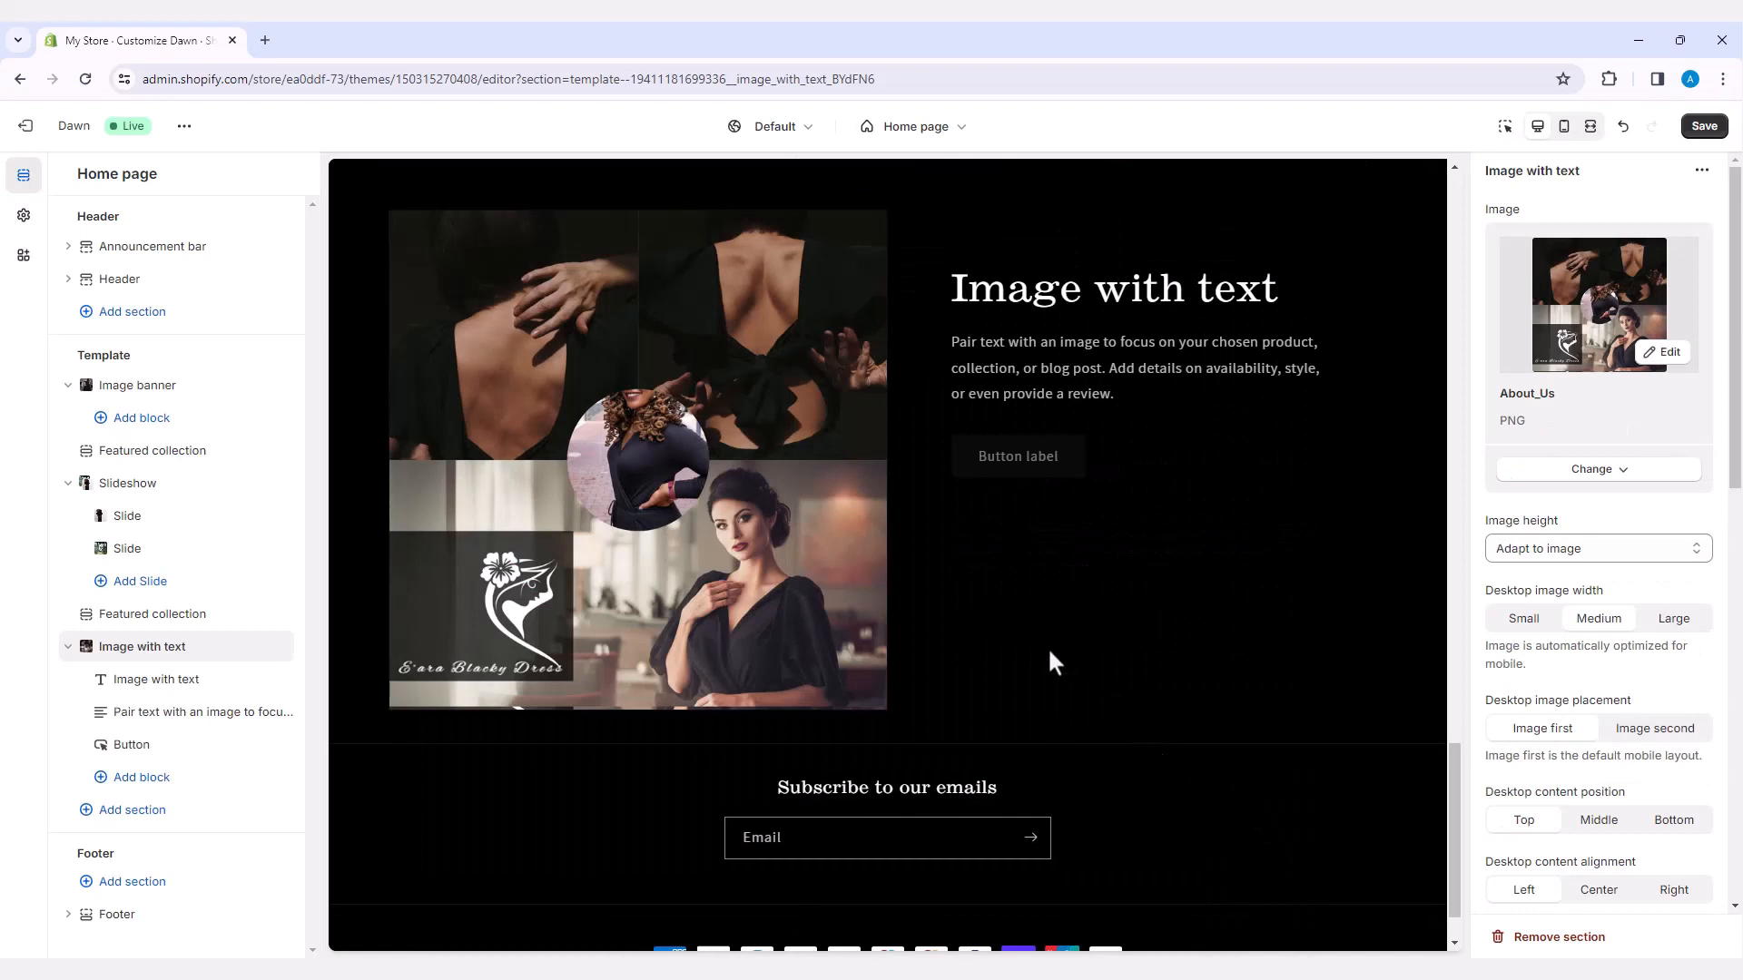
- Change the heading of the Image with text section to About Us
scroll(1047, 646, "up", 3)
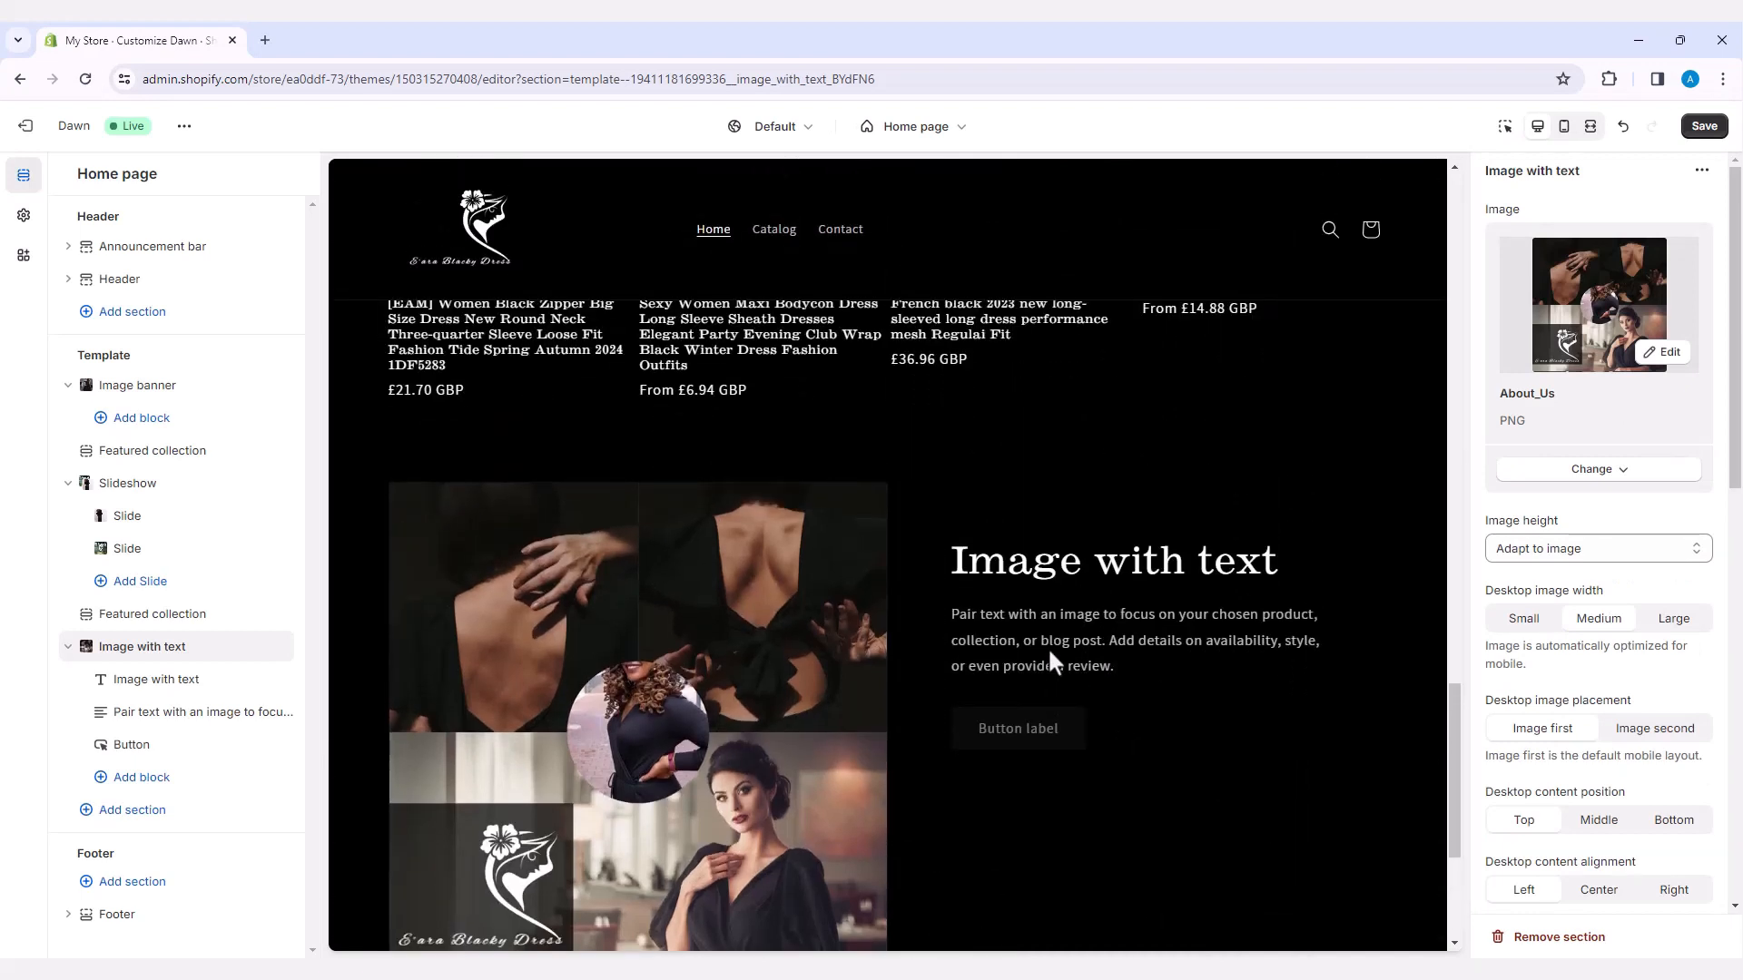
scroll(1047, 646, "down", 2)
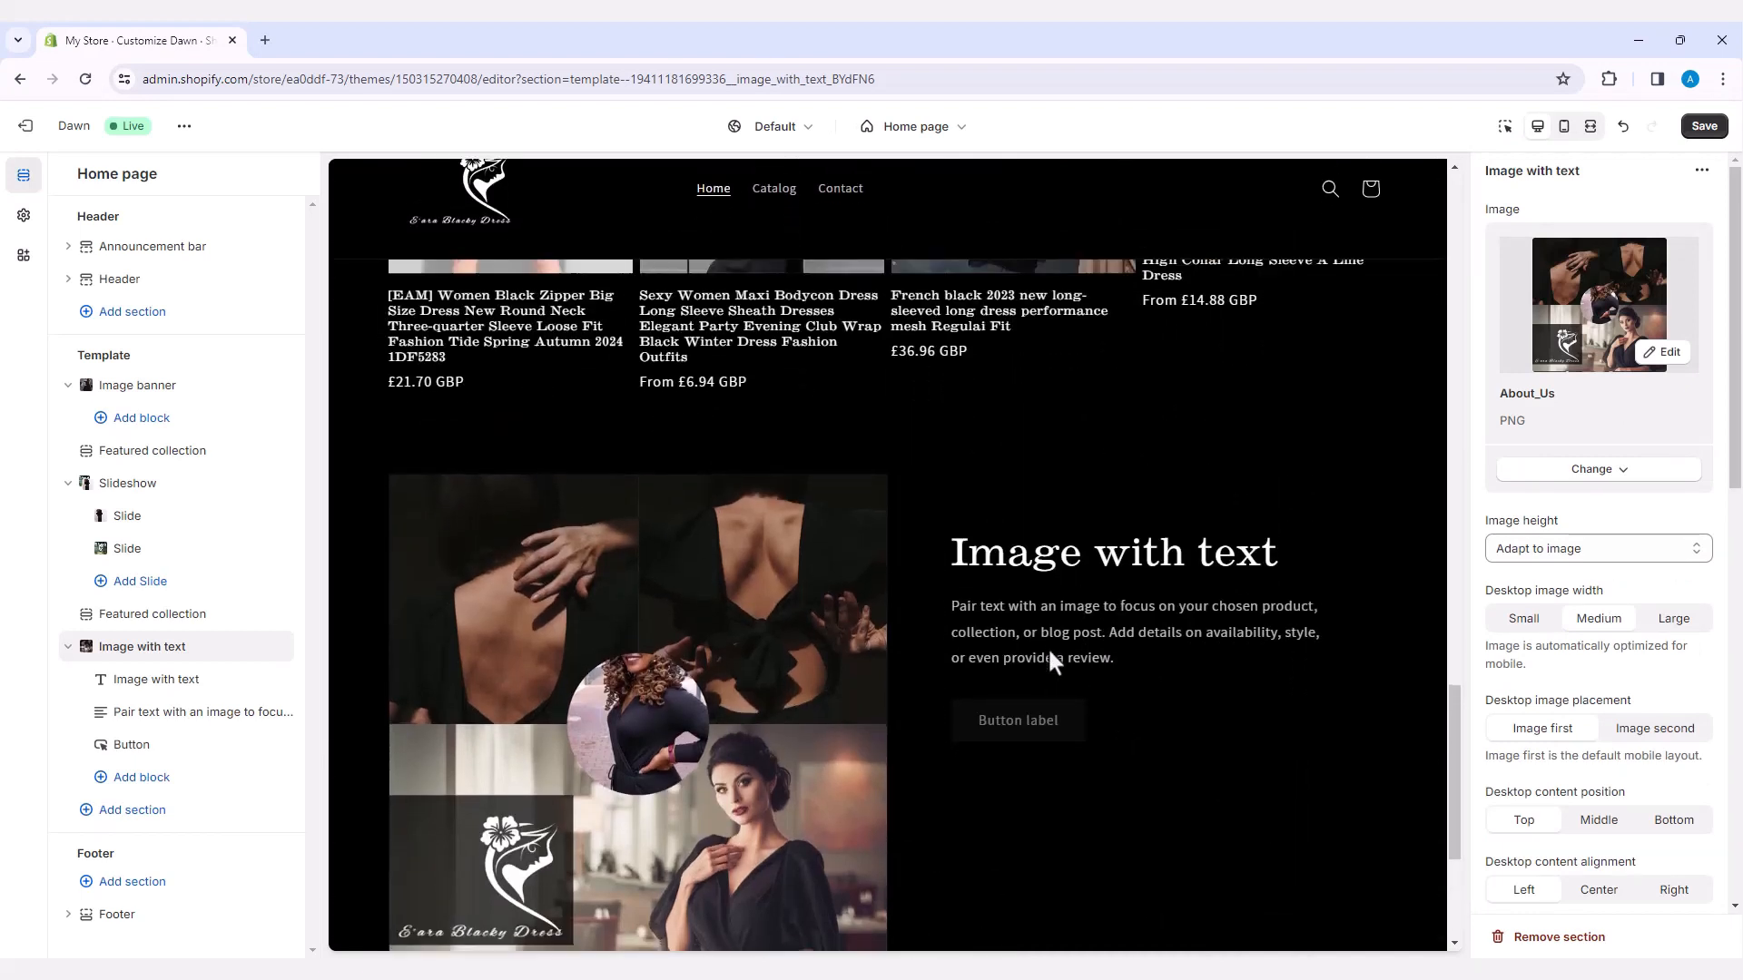
left_click(159, 689)
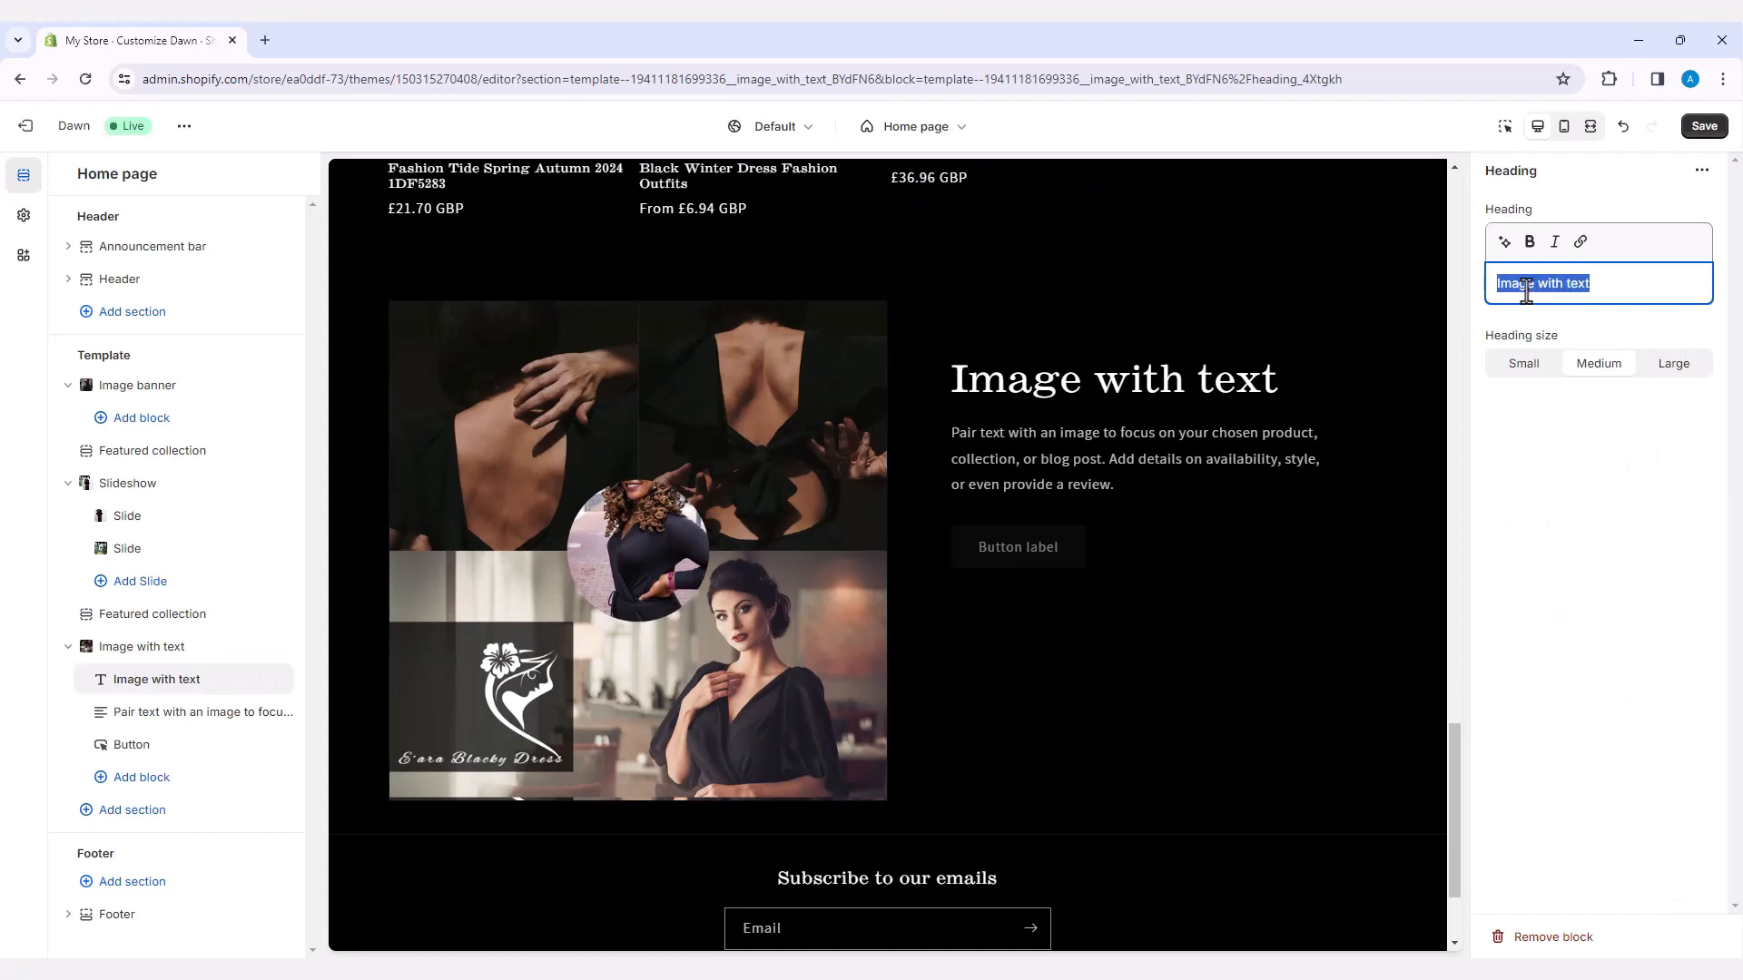
type("About Us")
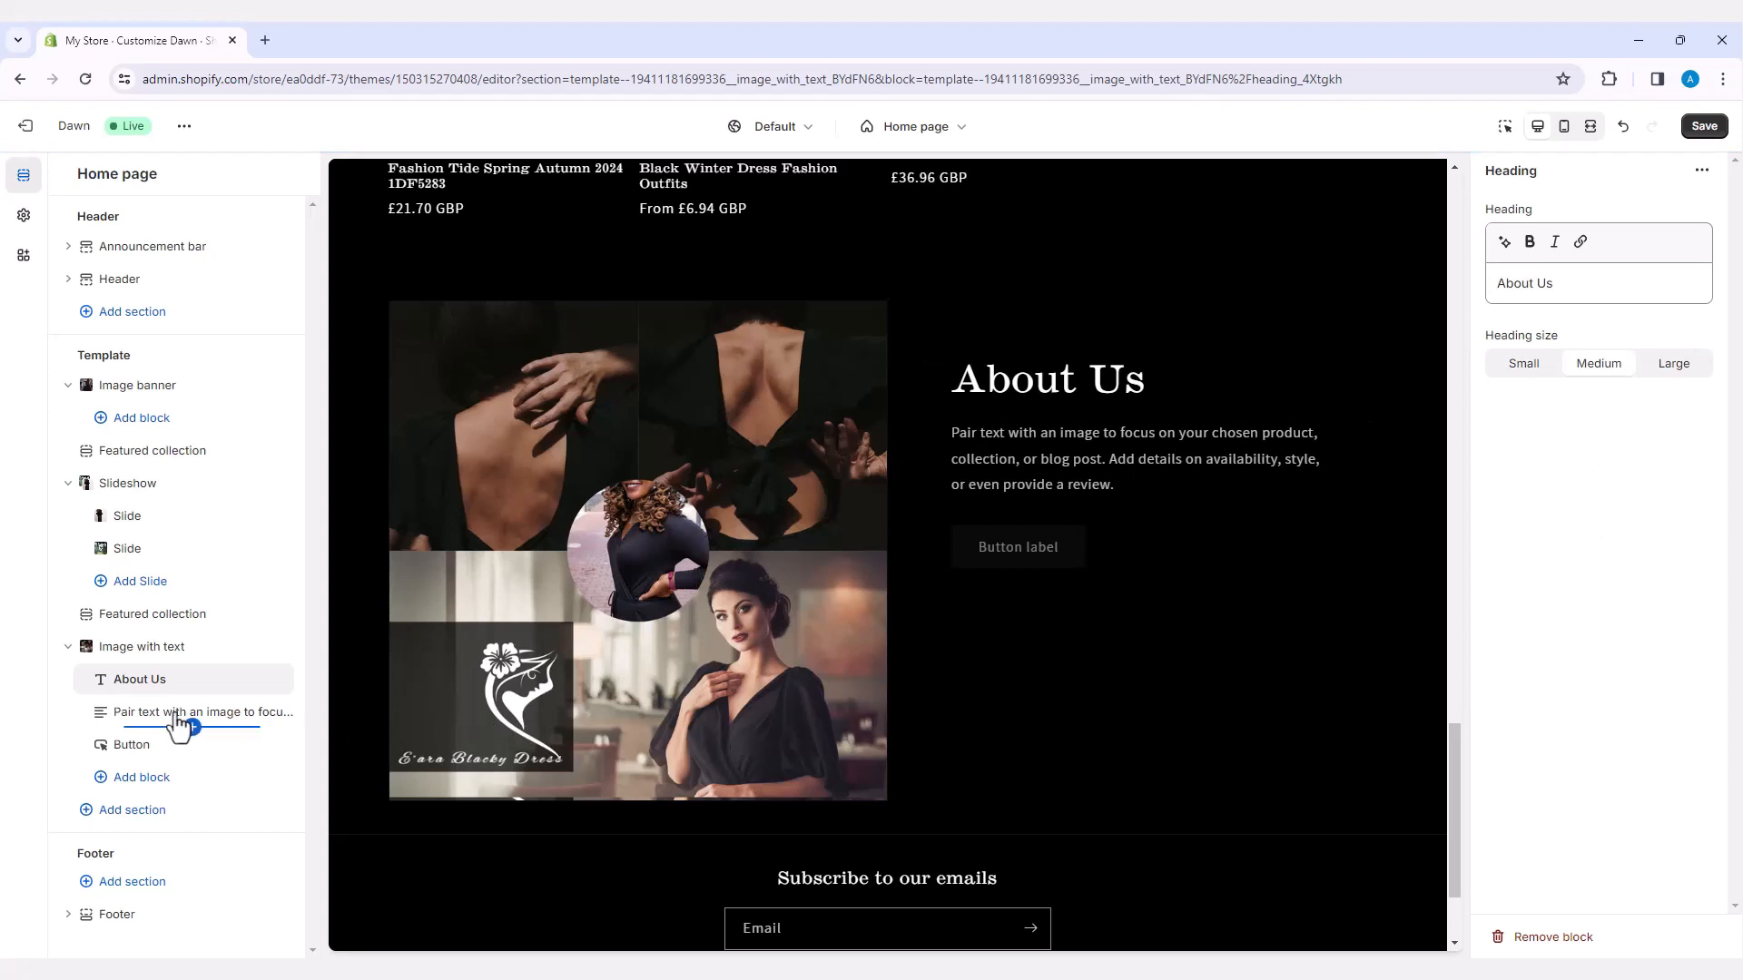
- Replace the About Us body text with the message starting "After years of serving our community" and delete the section's Button block
left_click(179, 716)
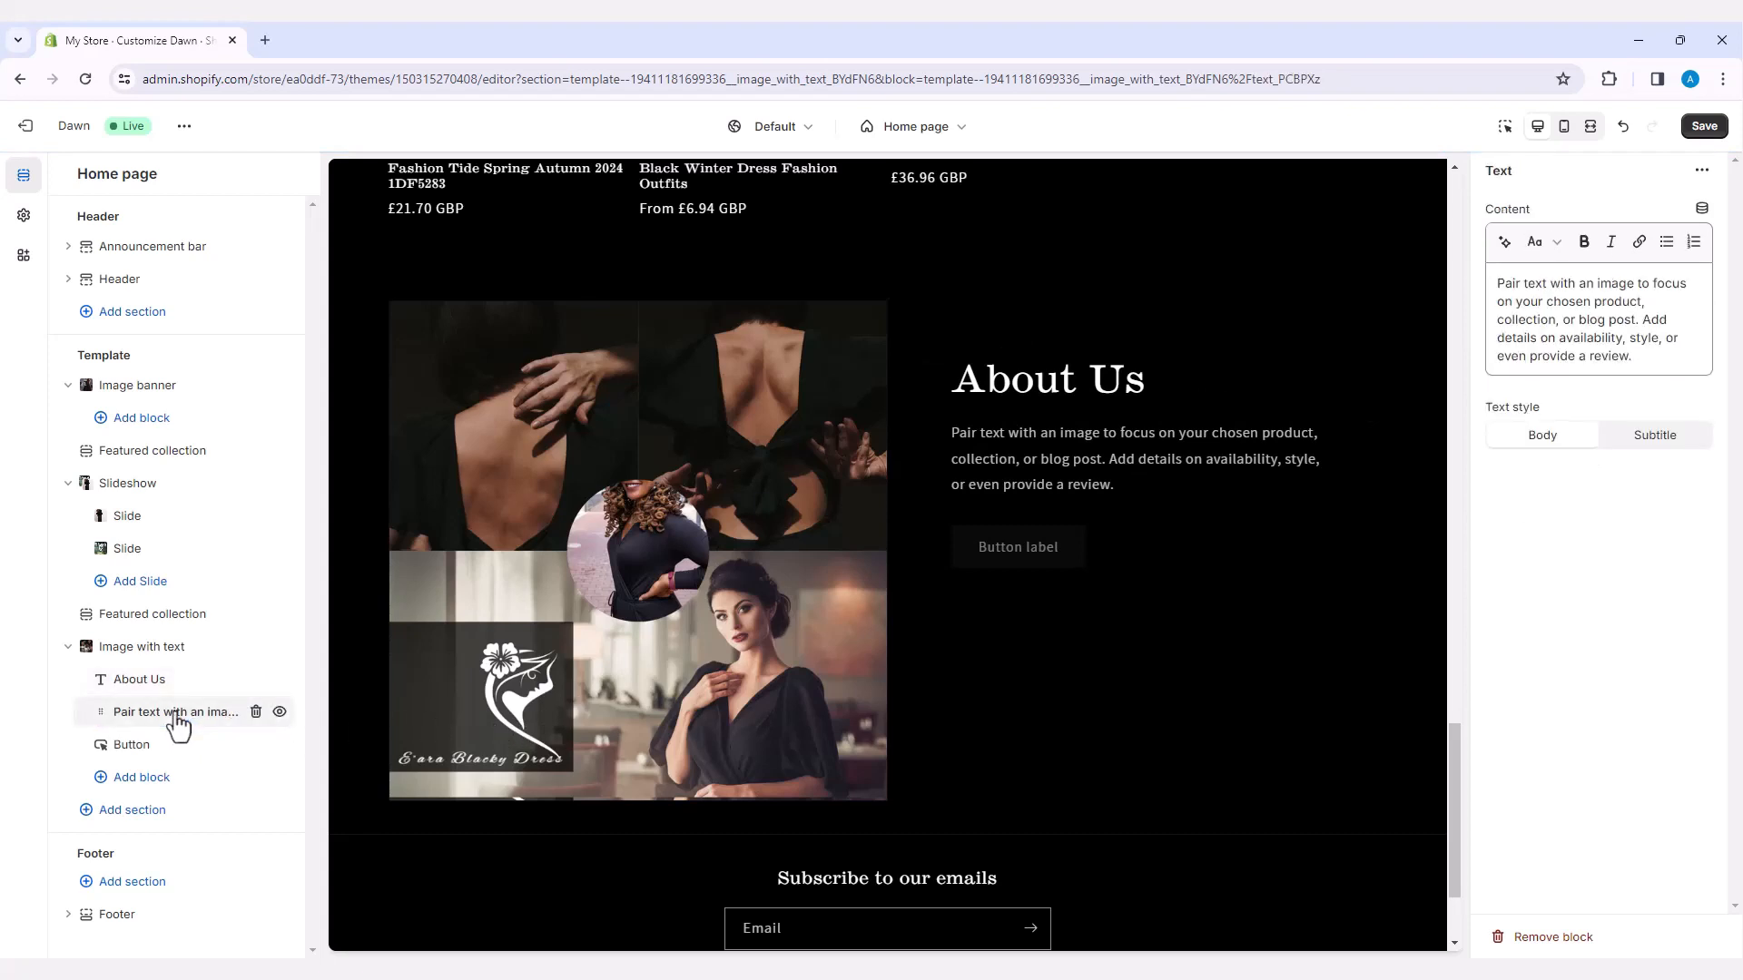
left_click(1546, 342)
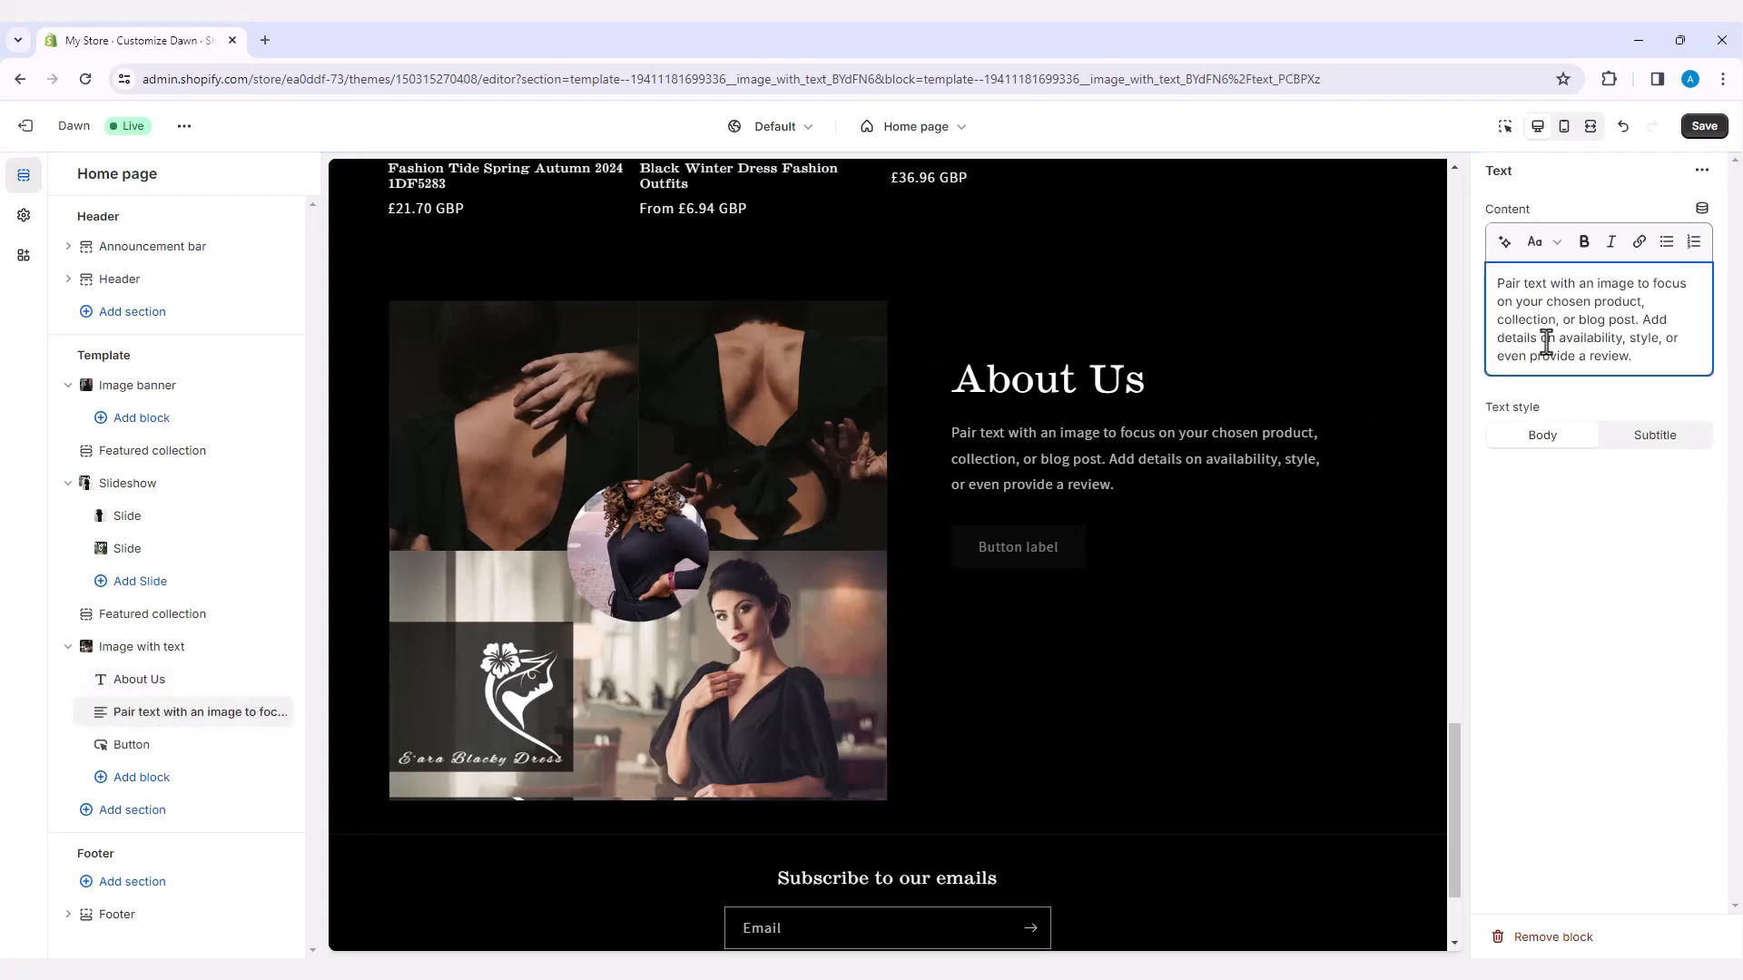
key("ctrl+a")
type("After years of serving our community, it's with heavy hearts that we announce the closure of our shop. We're immensely grateful for the support and patronage you've shown us. It's been a privilege to be part of your lives. As we bid farewell, we cherish the memories and relationships built. Thank you for being part of our journey. Though this chapter ends, we carry your goodwill with us. Farewell, and may our paths cross again someday.")
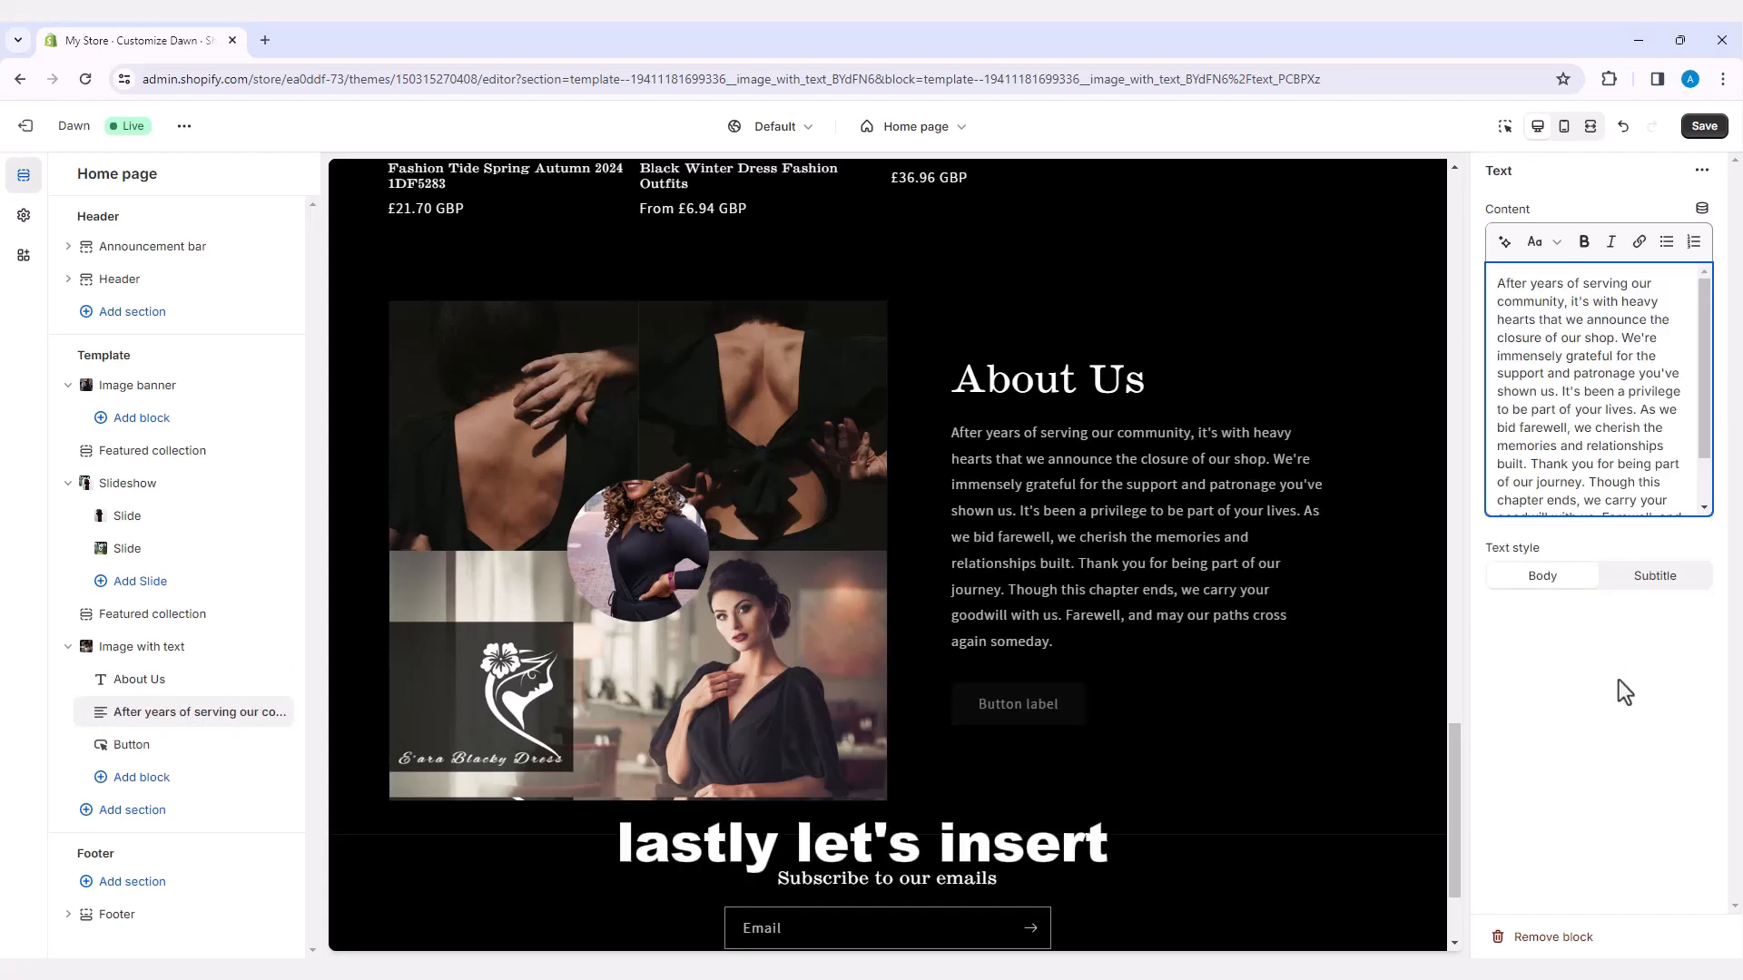
left_click(260, 756)
left_click(256, 746)
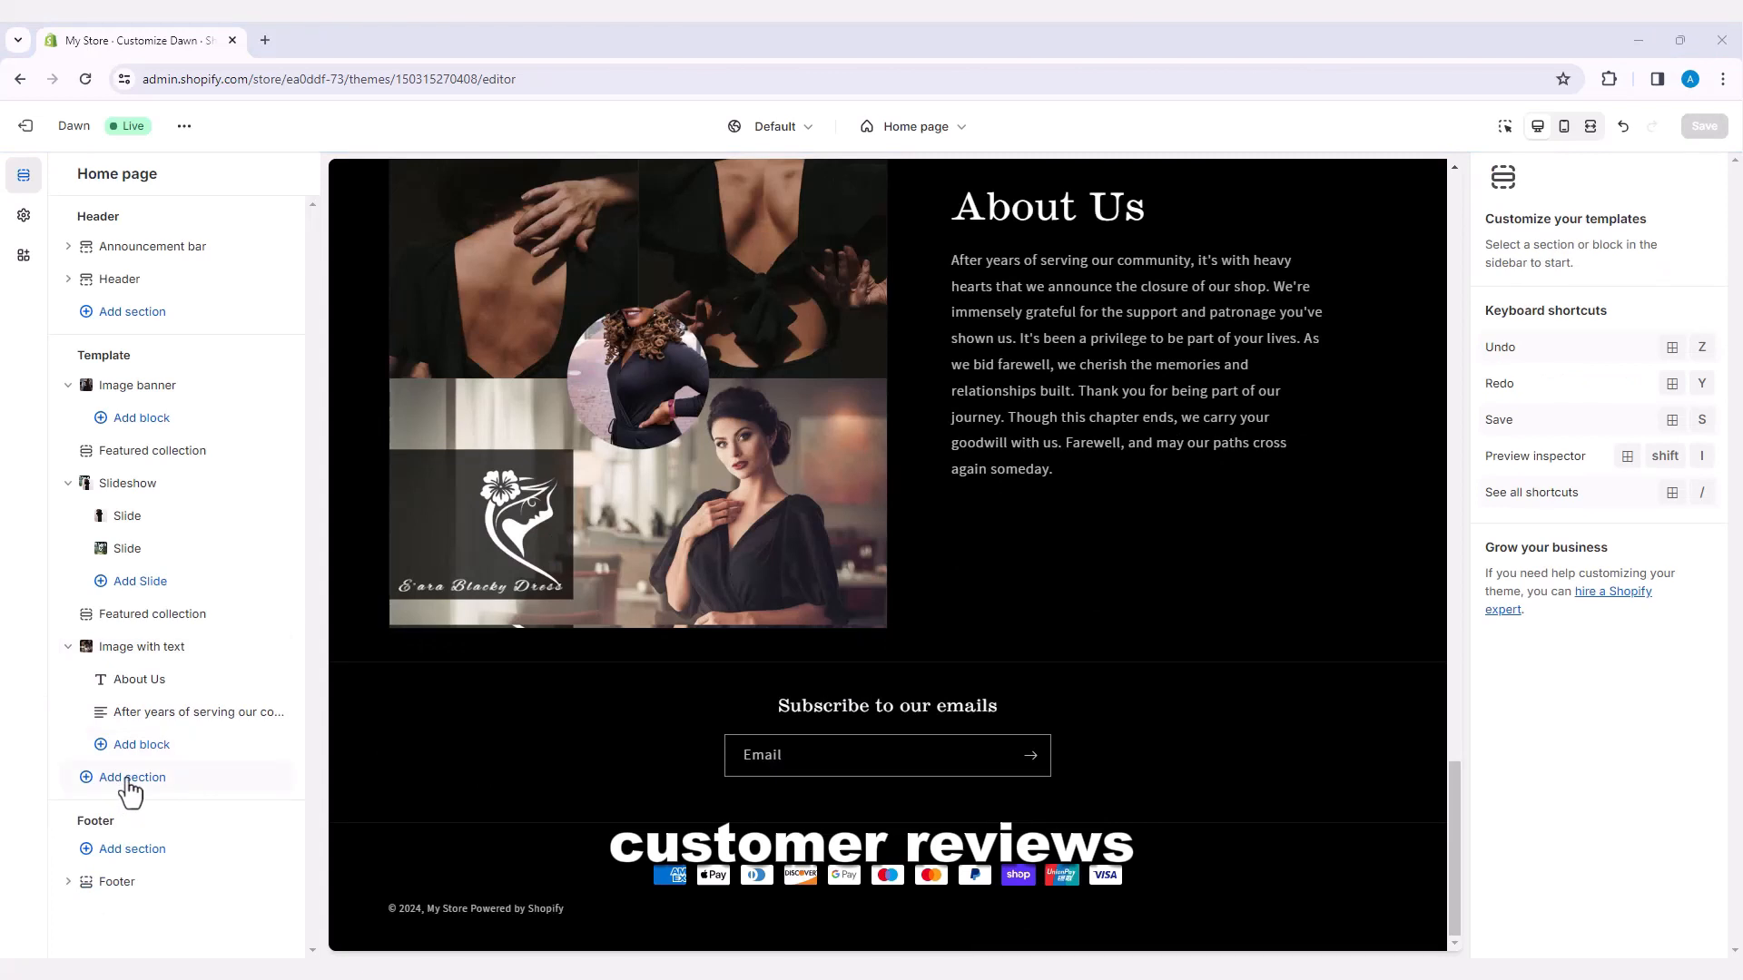
- Add a Multicolumn section below Image with text, title it Customer Review, and set its heading size to Small
left_click(131, 778)
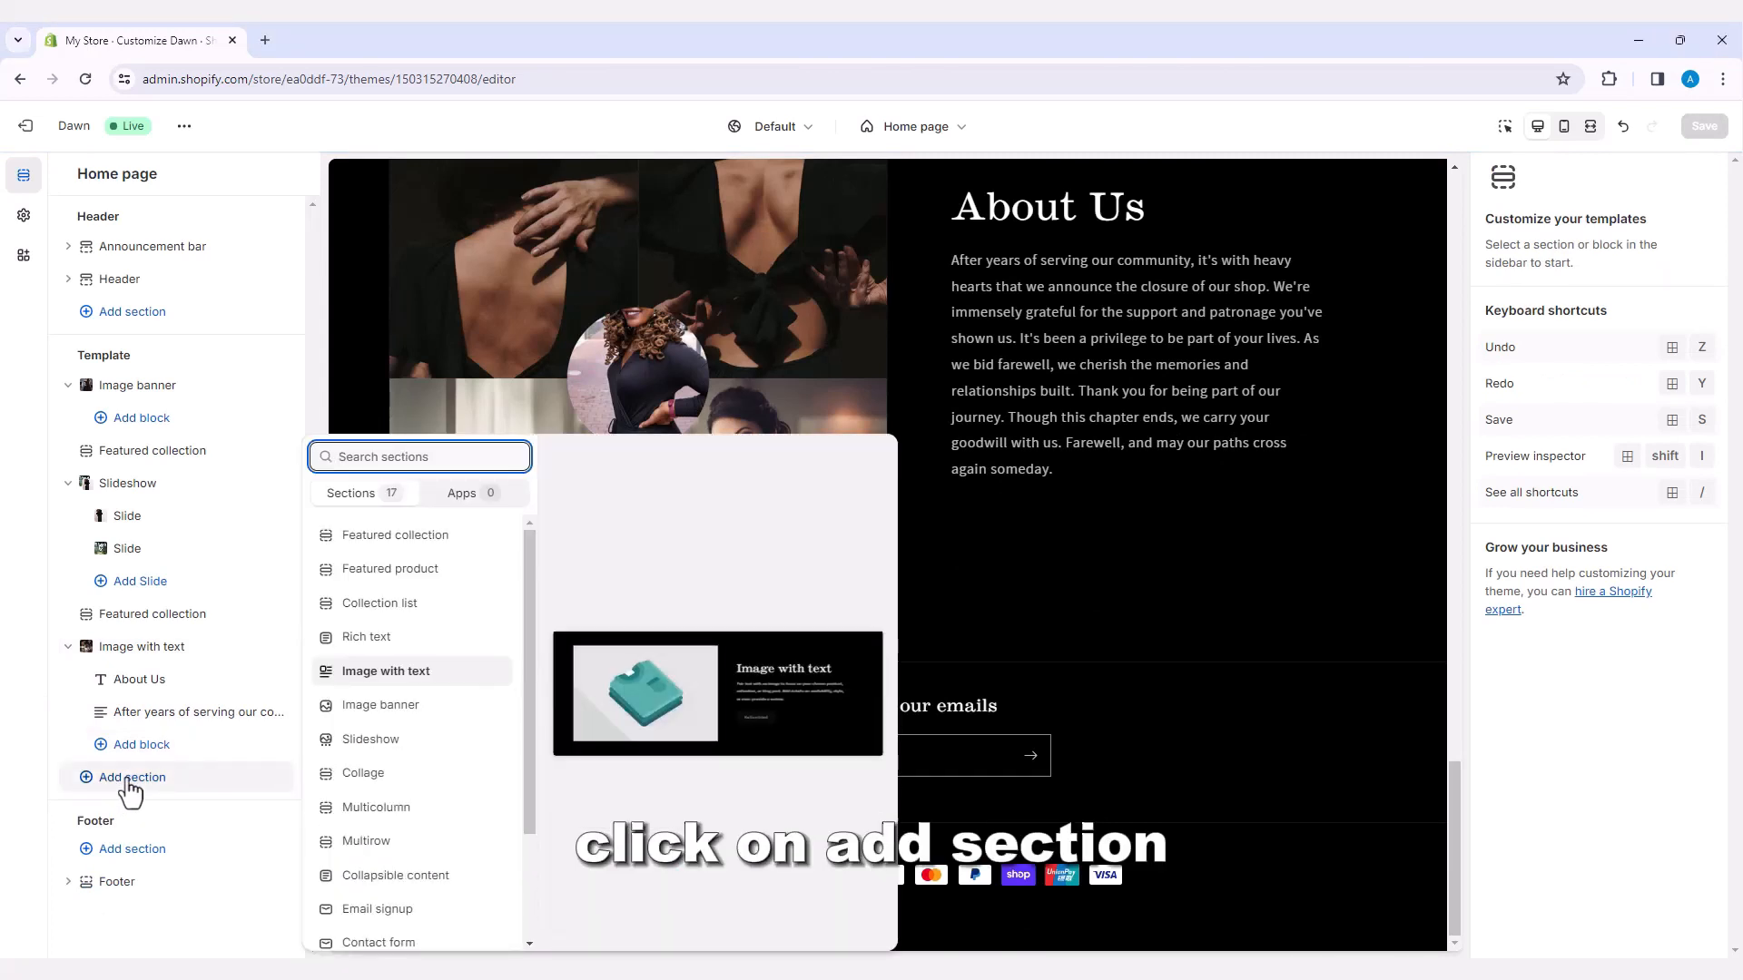
left_click(388, 809)
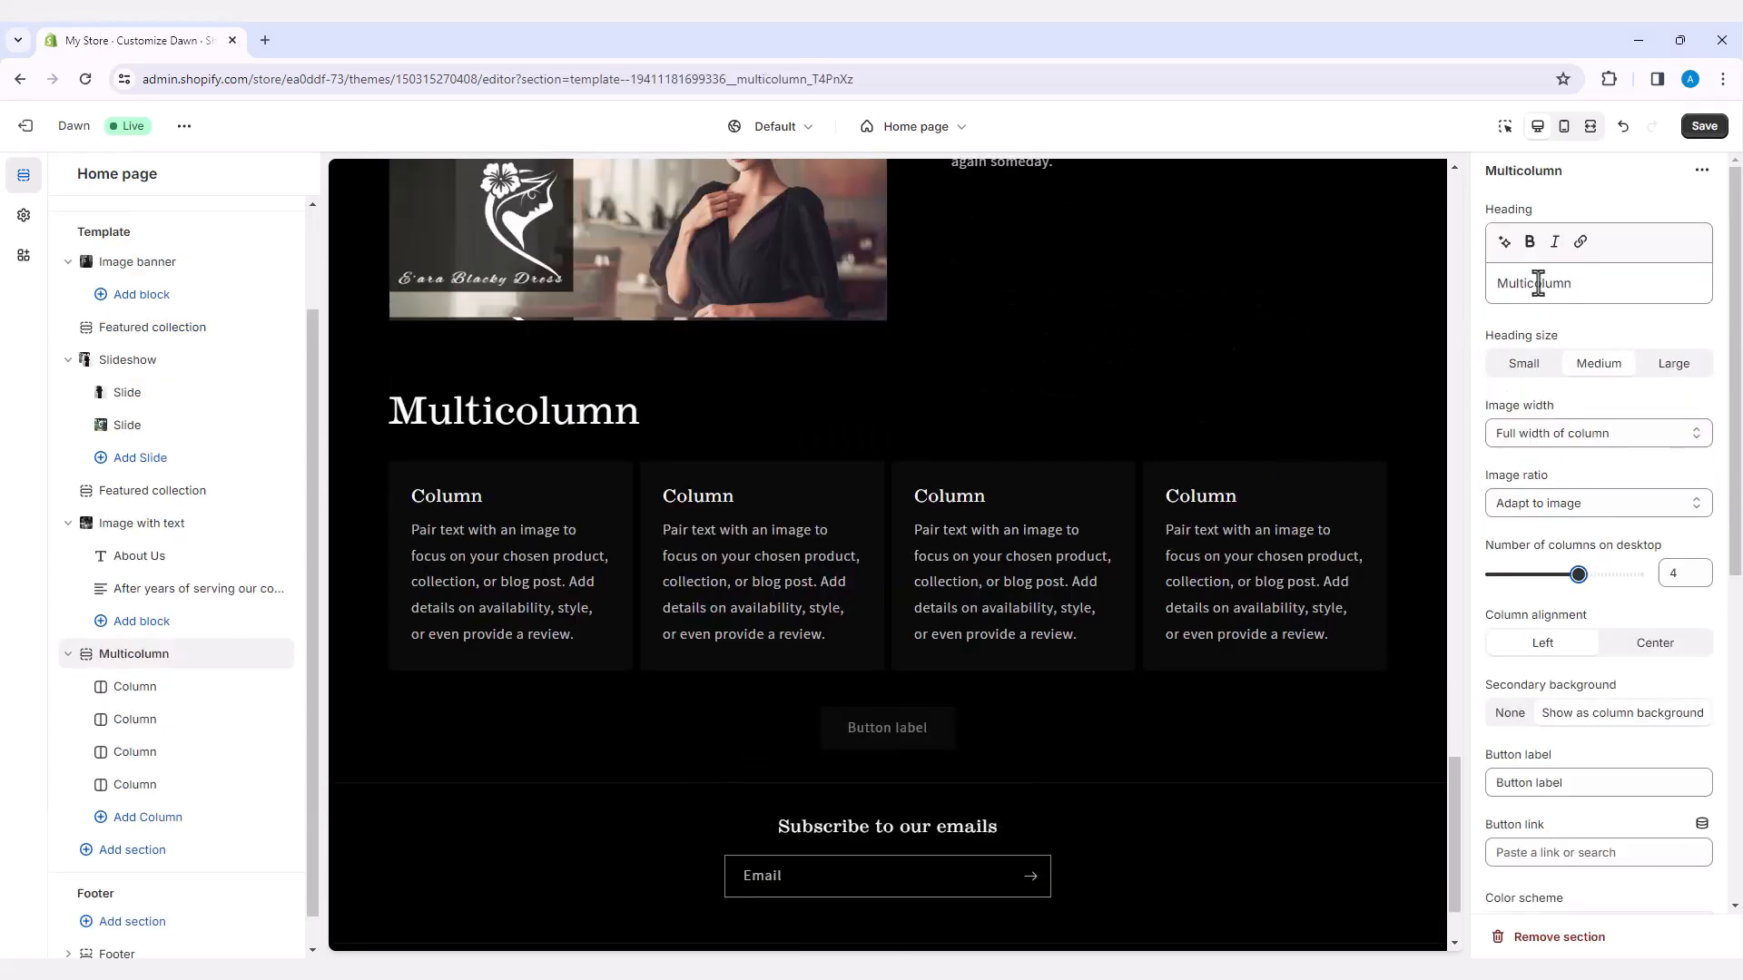
type("Custemer Review")
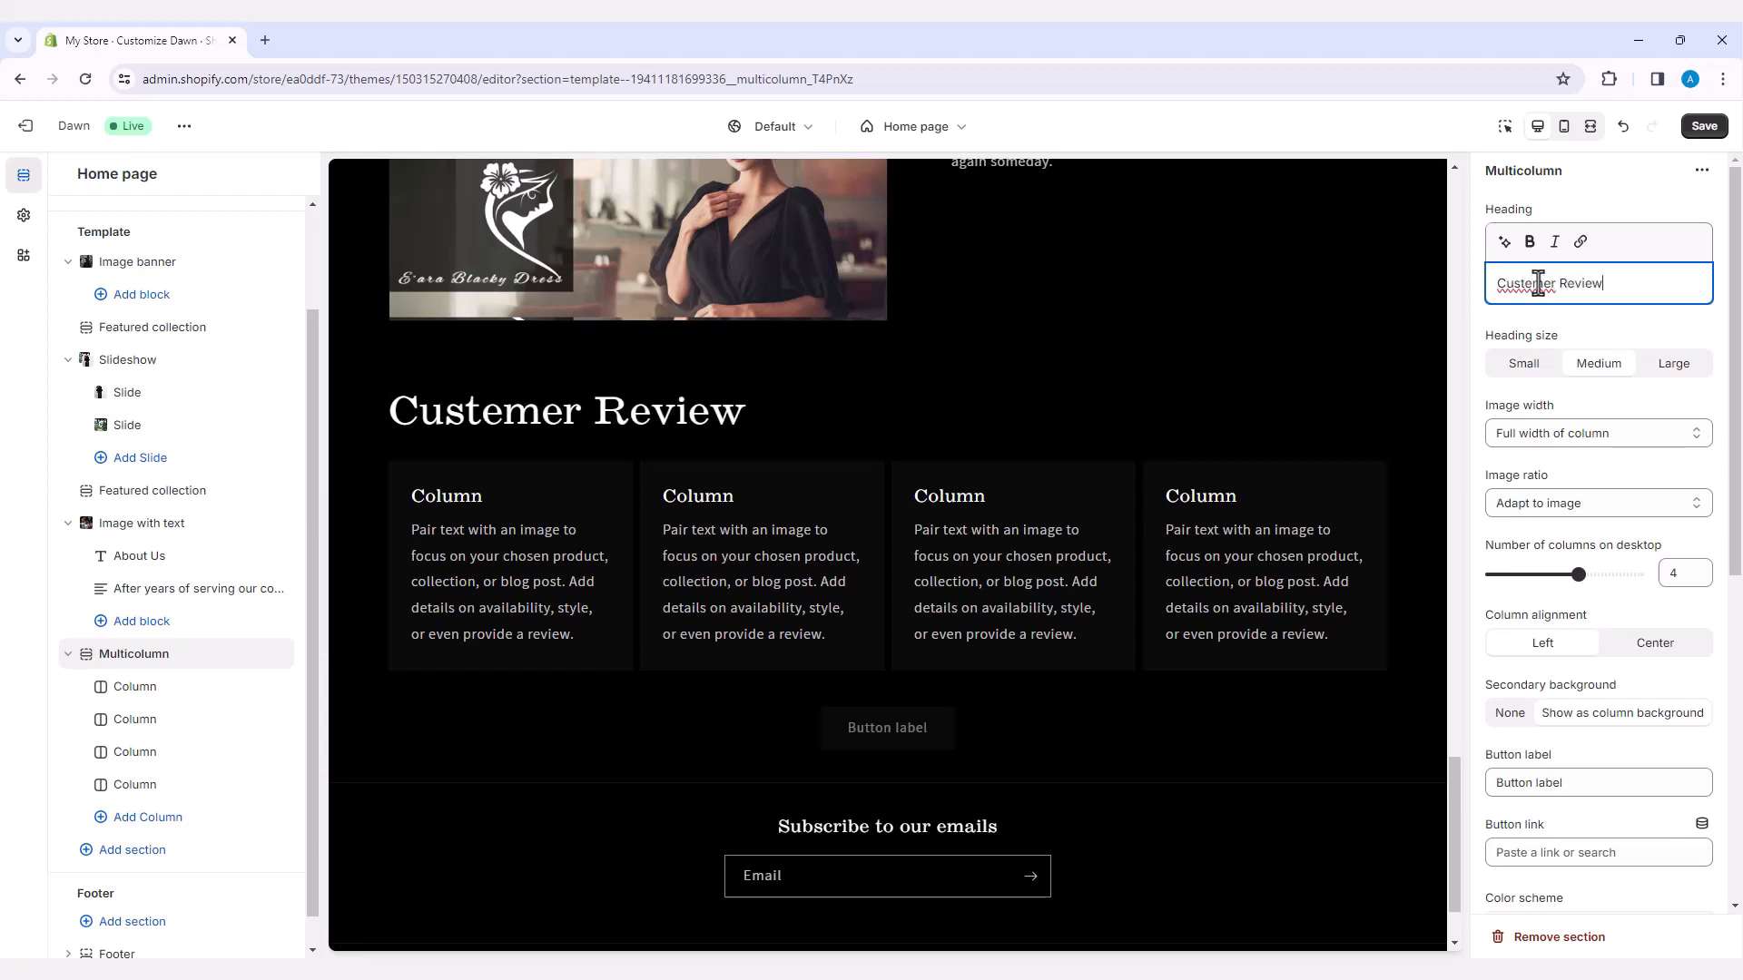
left_click(1492, 322)
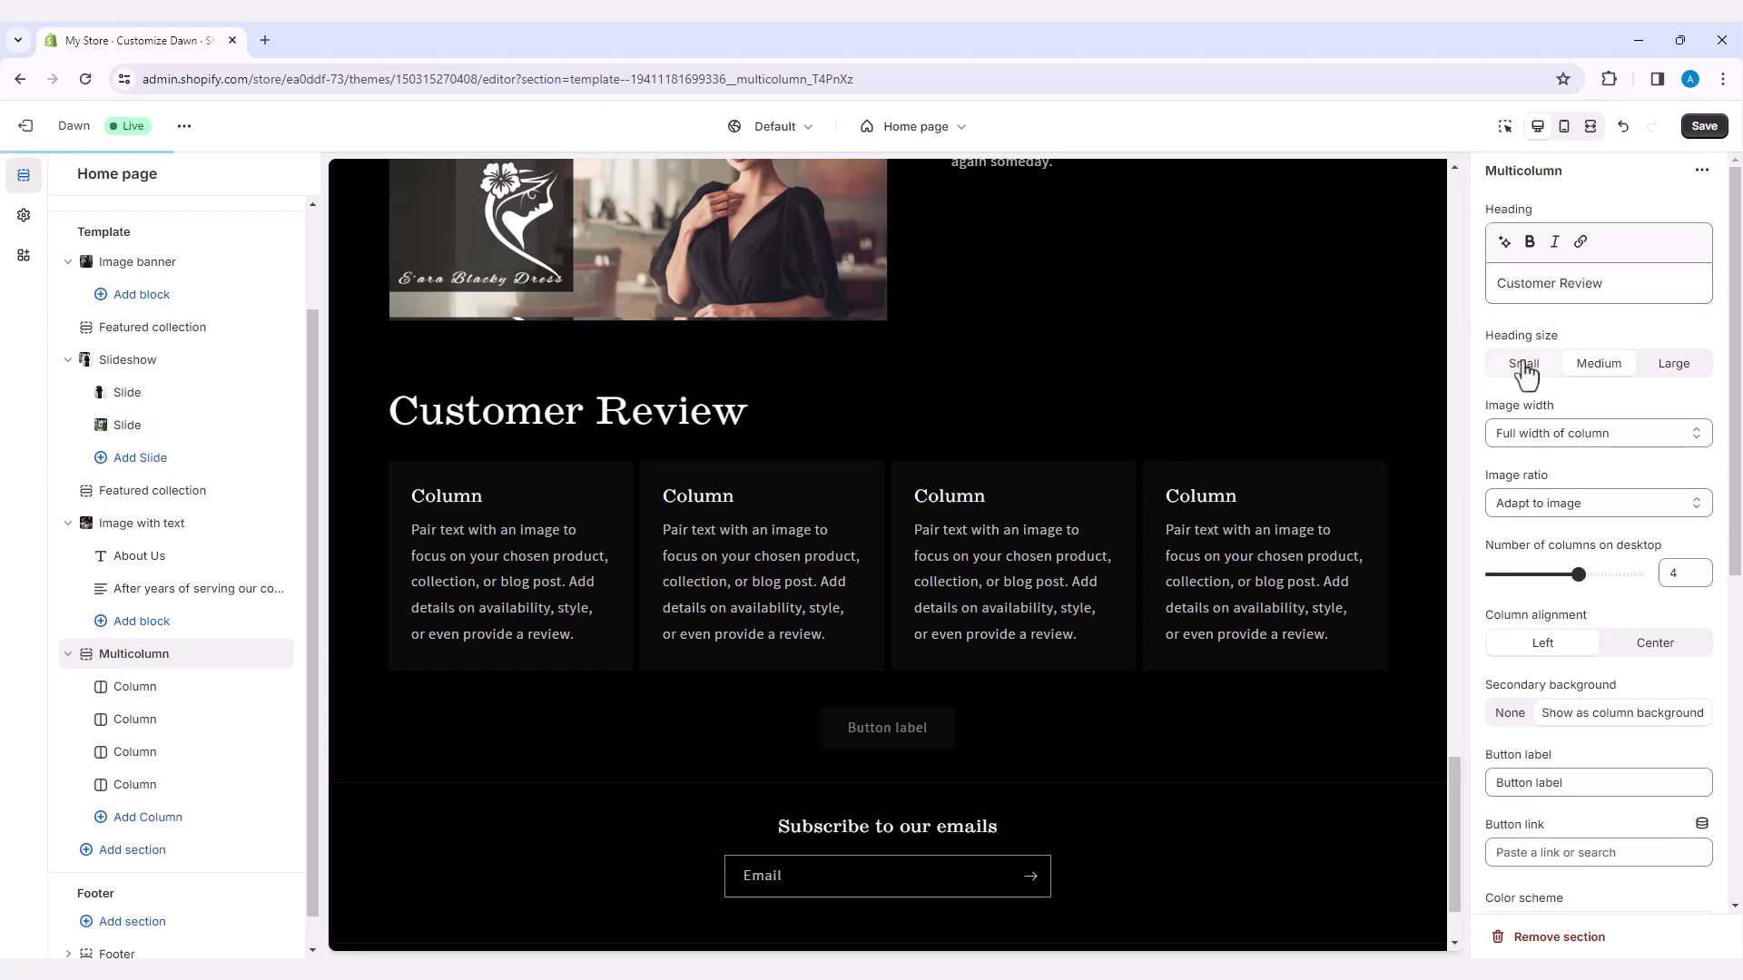
left_click(1525, 368)
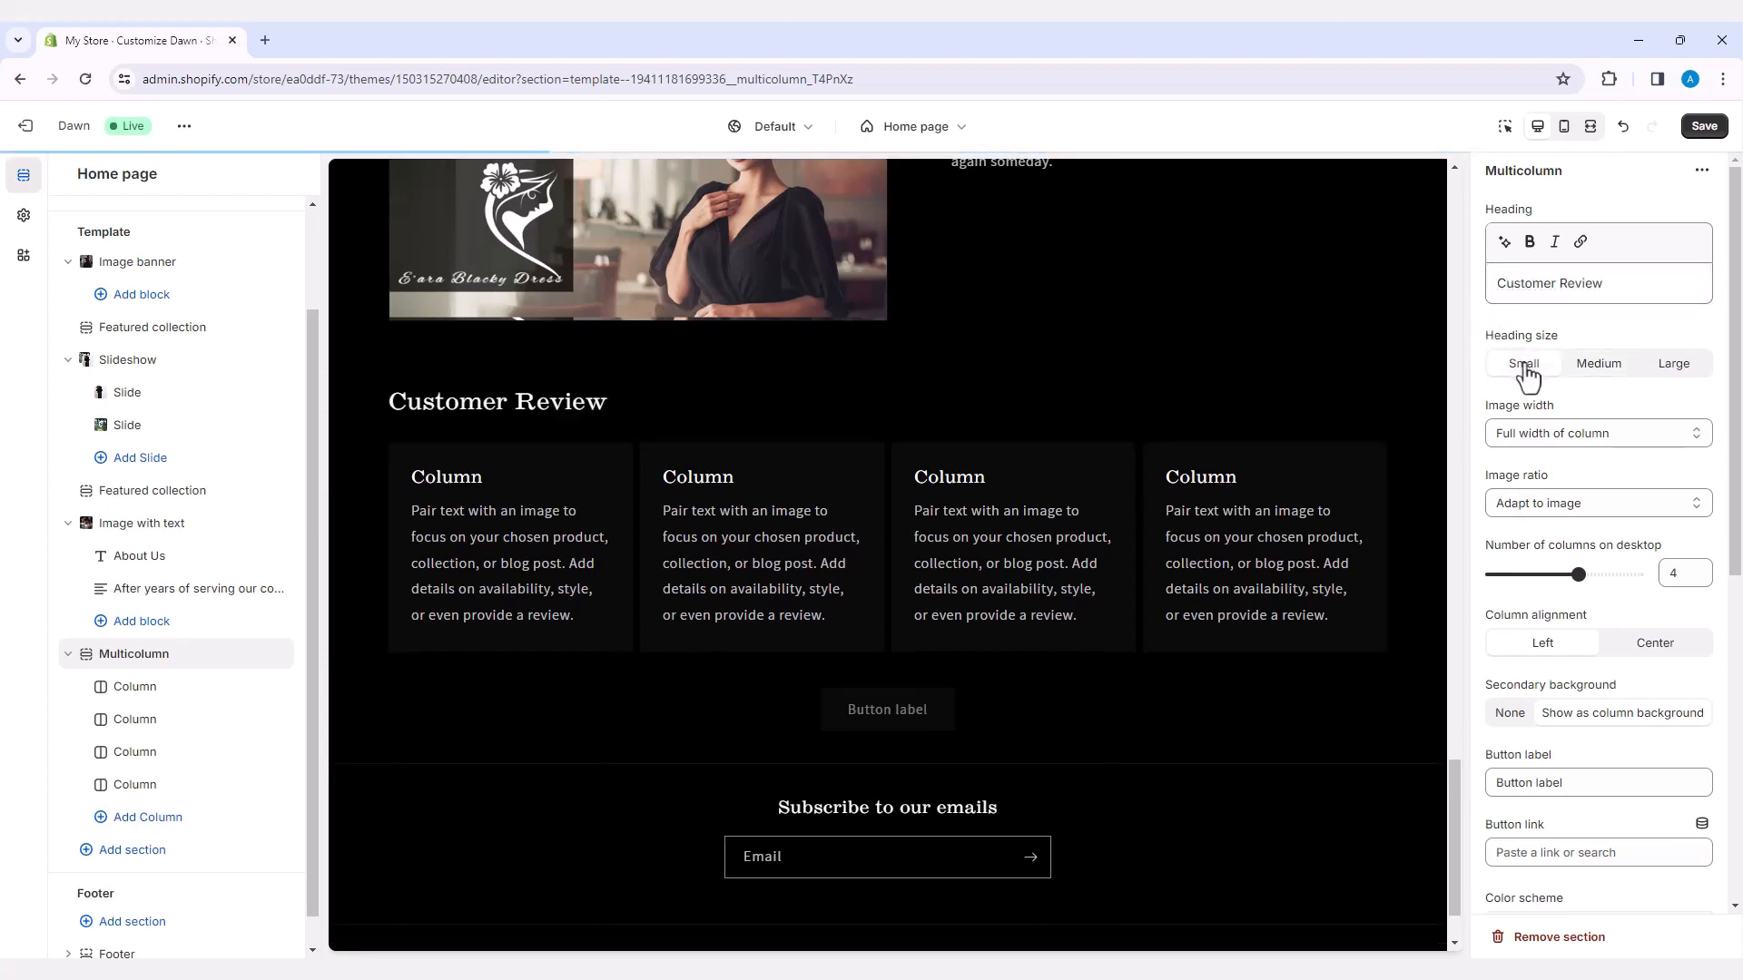
- Switch to the Canva design and set the second page's background color to black
left_click(134, 697)
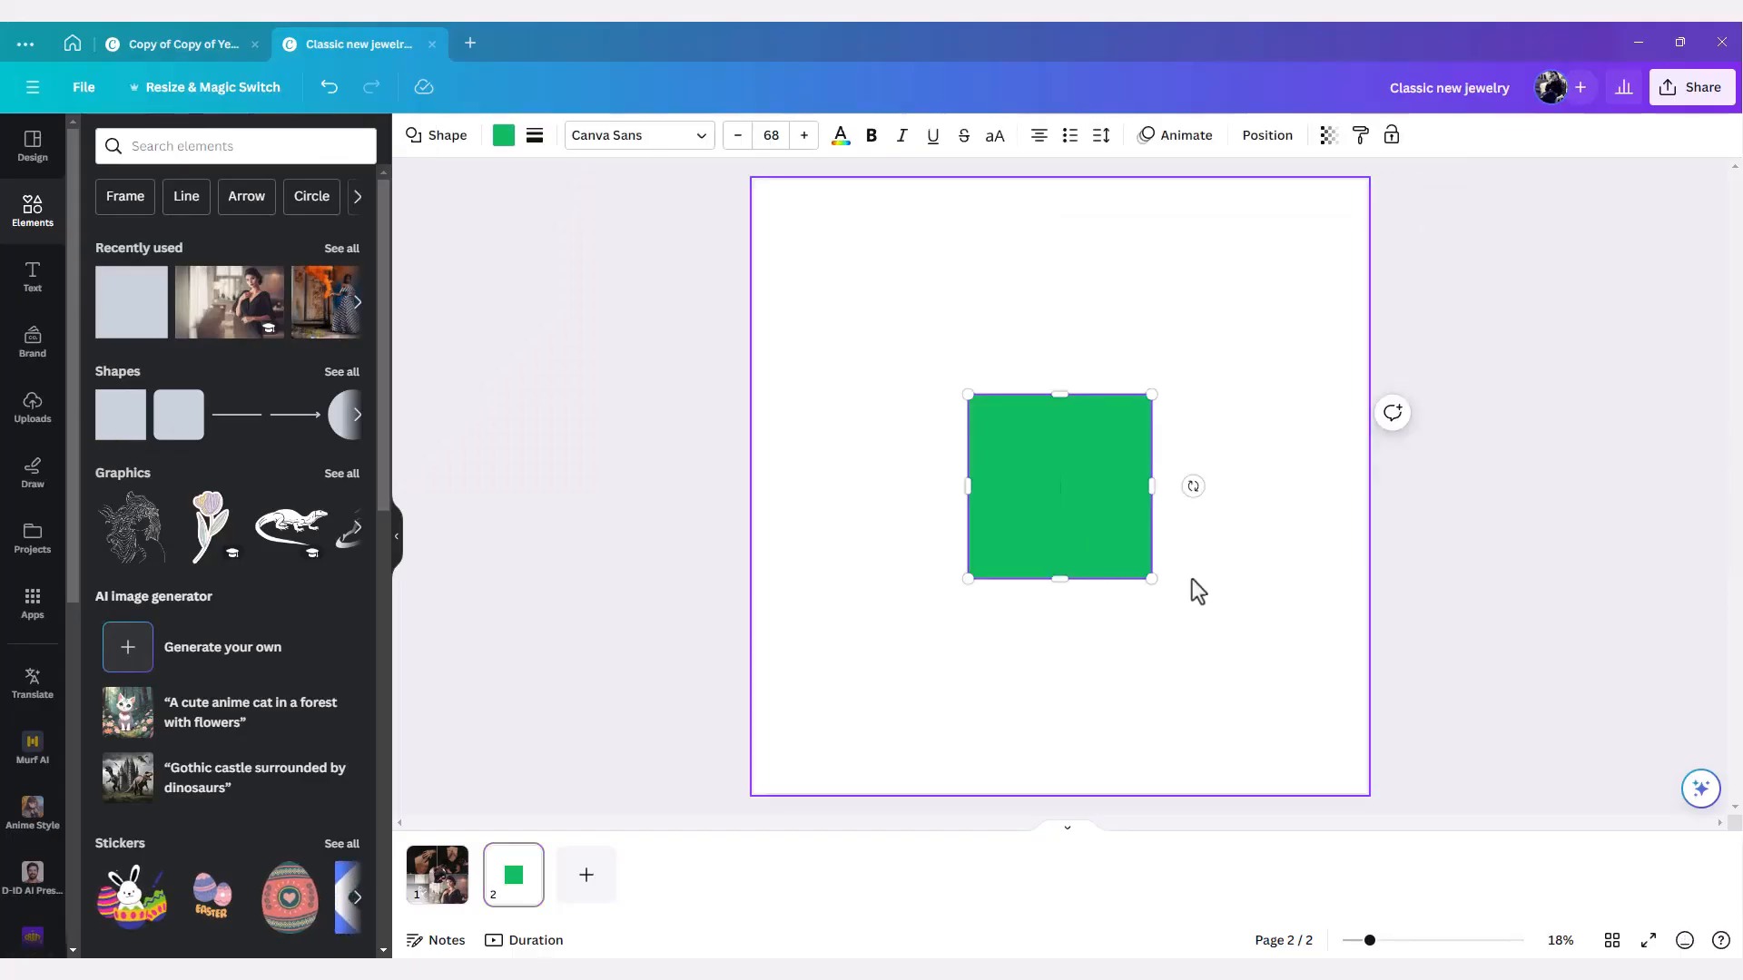
left_click(872, 672)
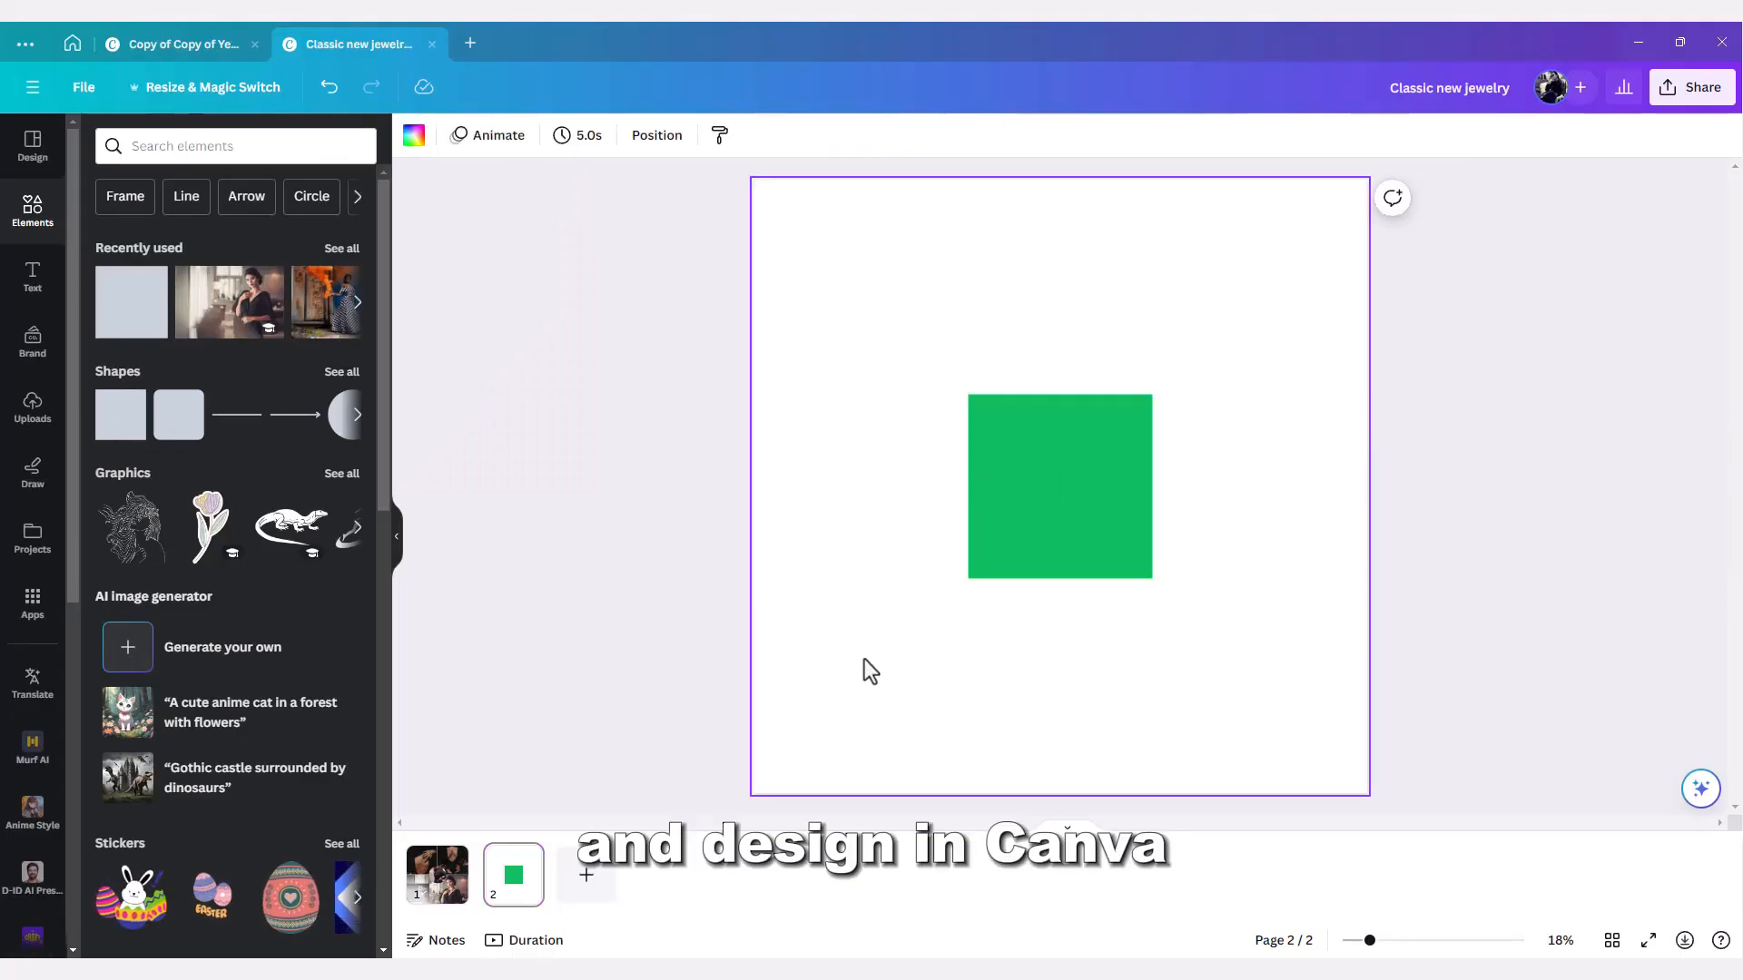
left_click(414, 135)
left_click(147, 246)
- Recolor the green square white and stretch it into a thin full-width strip along the page's upper edge
left_click(1059, 487)
left_click(503, 135)
left_click(342, 734)
left_click_drag(969, 486, 753, 491)
left_click_drag(1153, 487, 1367, 486)
left_click_drag(1061, 578, 1074, 442)
left_click_drag(1060, 417, 1060, 204)
- Add a circular photo frame to the page, resize it, and center it just below the white strip
left_click(498, 490)
left_click_drag(292, 661, 986, 390)
left_click_drag(1063, 559, 1033, 429)
left_click_drag(1215, 538, 1102, 427)
left_click_drag(1016, 363, 1067, 363)
left_click(1119, 617)
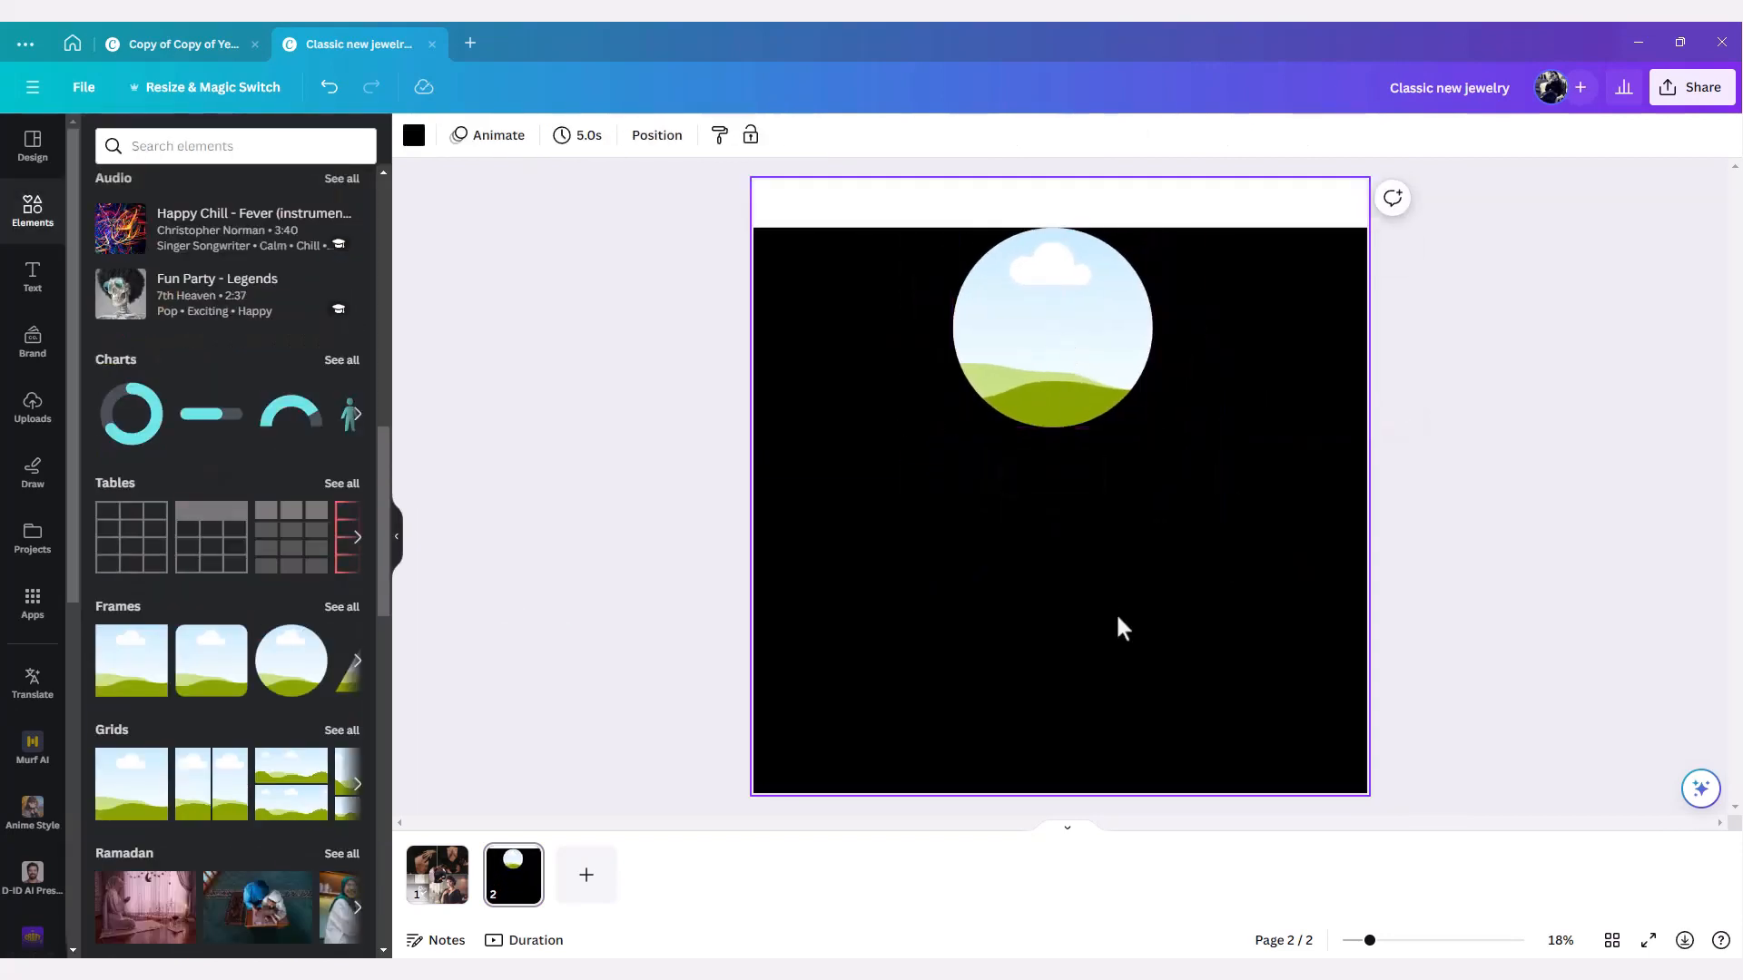
- Search photos for People Smile, fill the circular frame with the smiling blonde woman's portrait, and reposition it within the frame
scroll(236, 545, "up", 10)
left_click(218, 145)
type("People Smile")
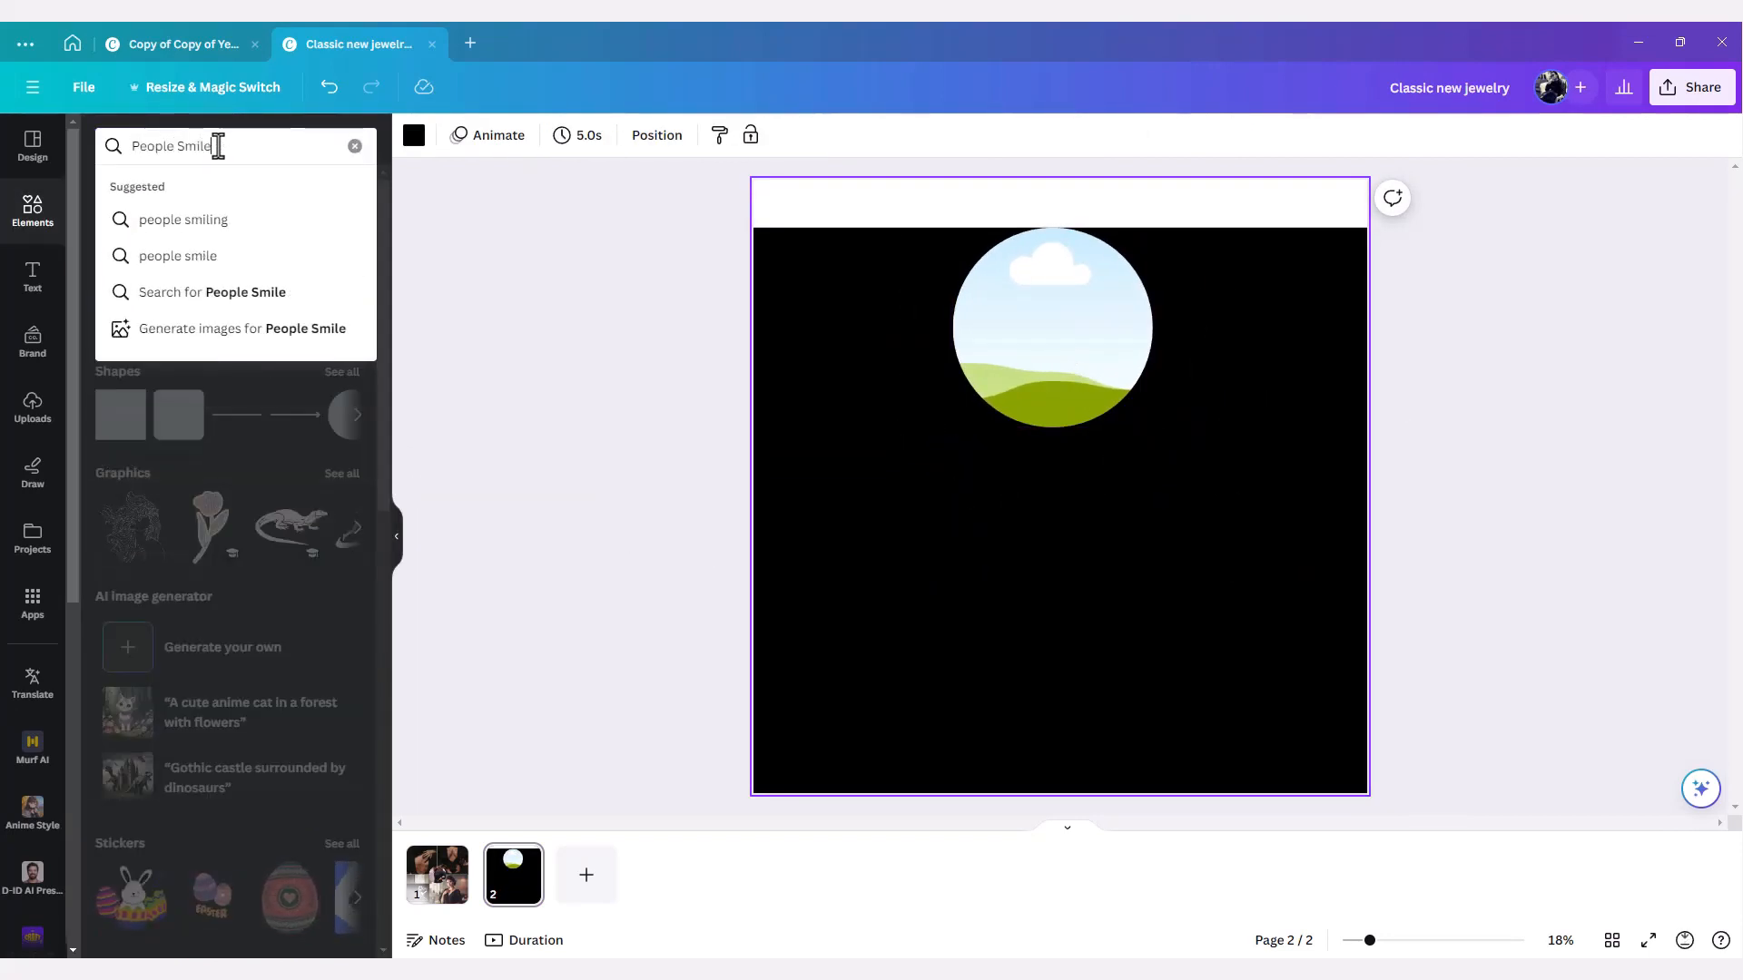
key("Return")
left_click(224, 189)
left_click_drag(296, 323, 984, 380)
double_click(1077, 351)
left_click_drag(1078, 350, 1044, 352)
left_click(1068, 543)
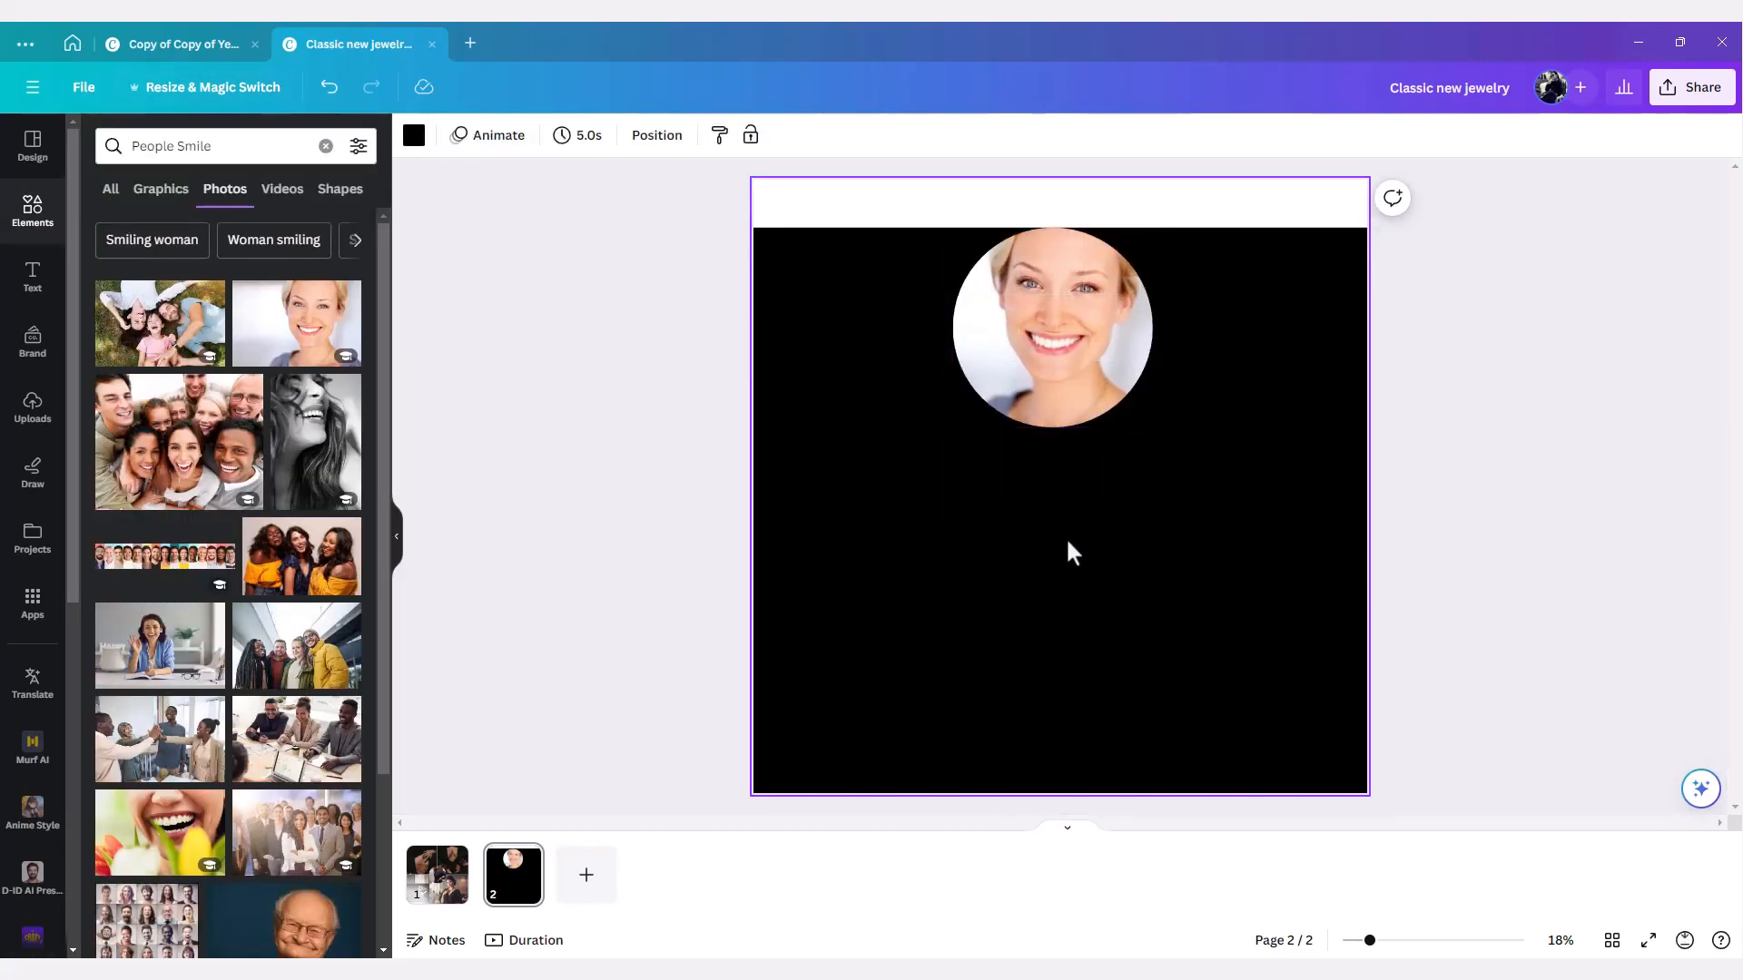
- Search elements for Rate and place a five-star rating graphic centered below the portrait
triple_click(160, 146)
type("Rate")
key("Return")
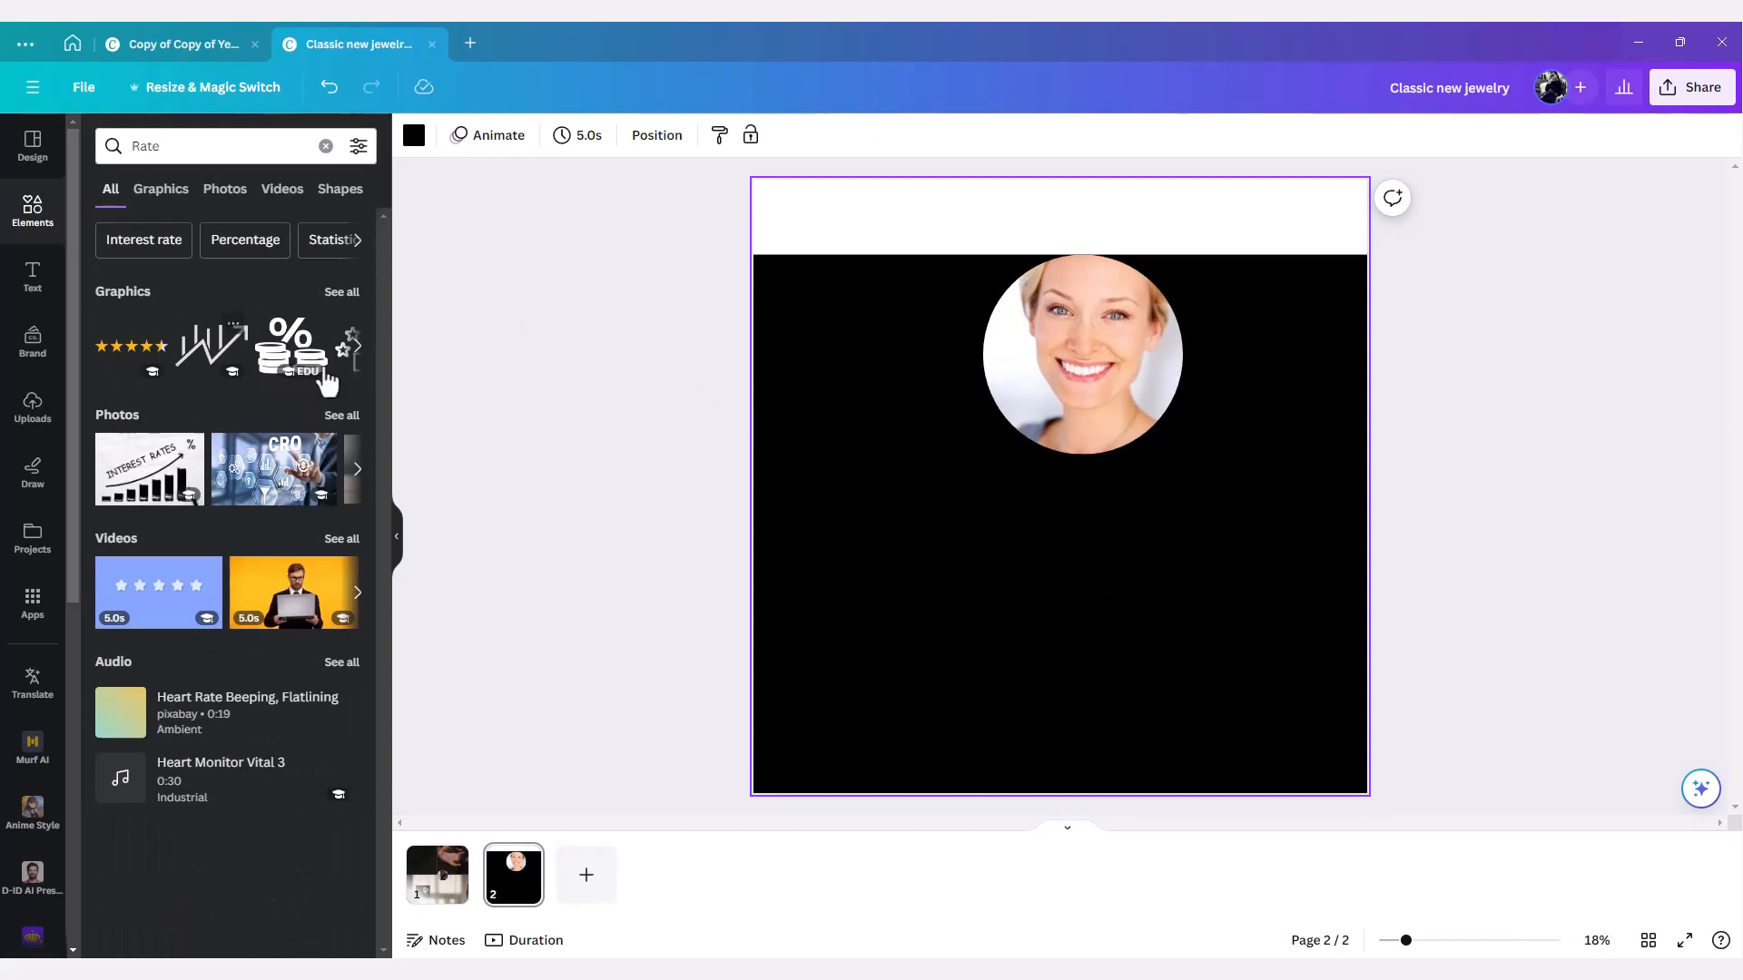
left_click(358, 346)
left_click(311, 360)
left_click_drag(1093, 491, 1116, 491)
left_click(1115, 563)
- Change the five-star graphic's color from yellow to white
left_click(1112, 499)
left_click(626, 136)
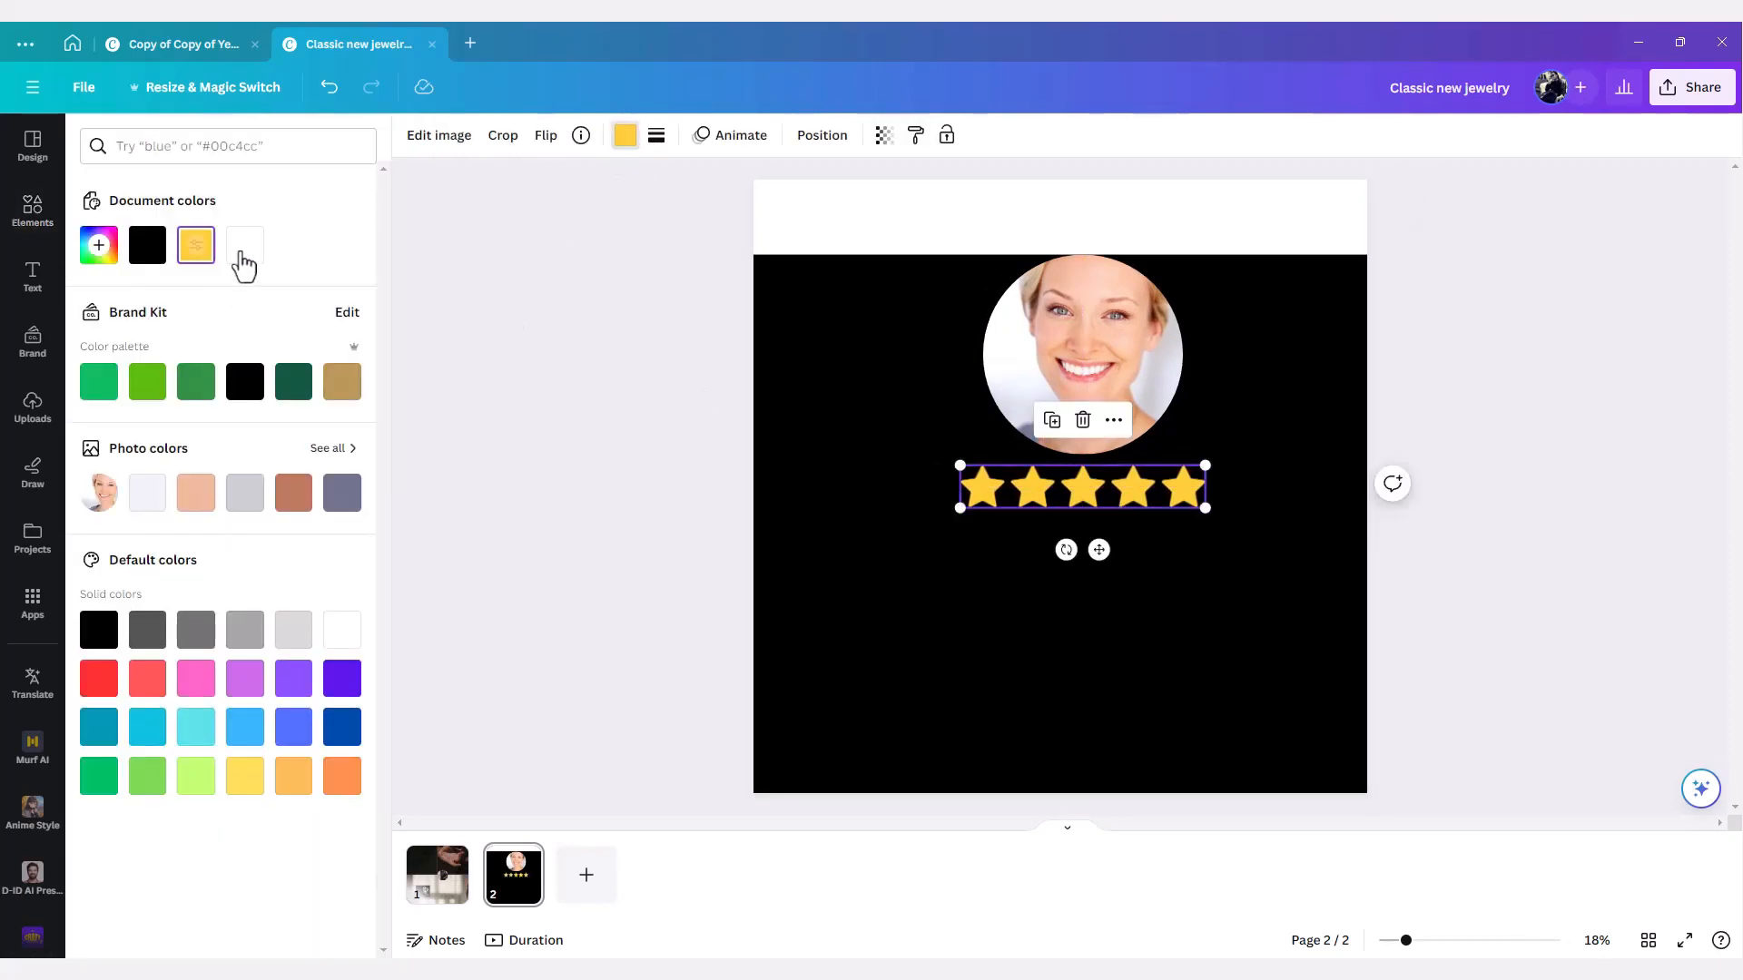
left_click(245, 266)
left_click(1158, 526)
left_click(1169, 496)
left_click(1120, 406)
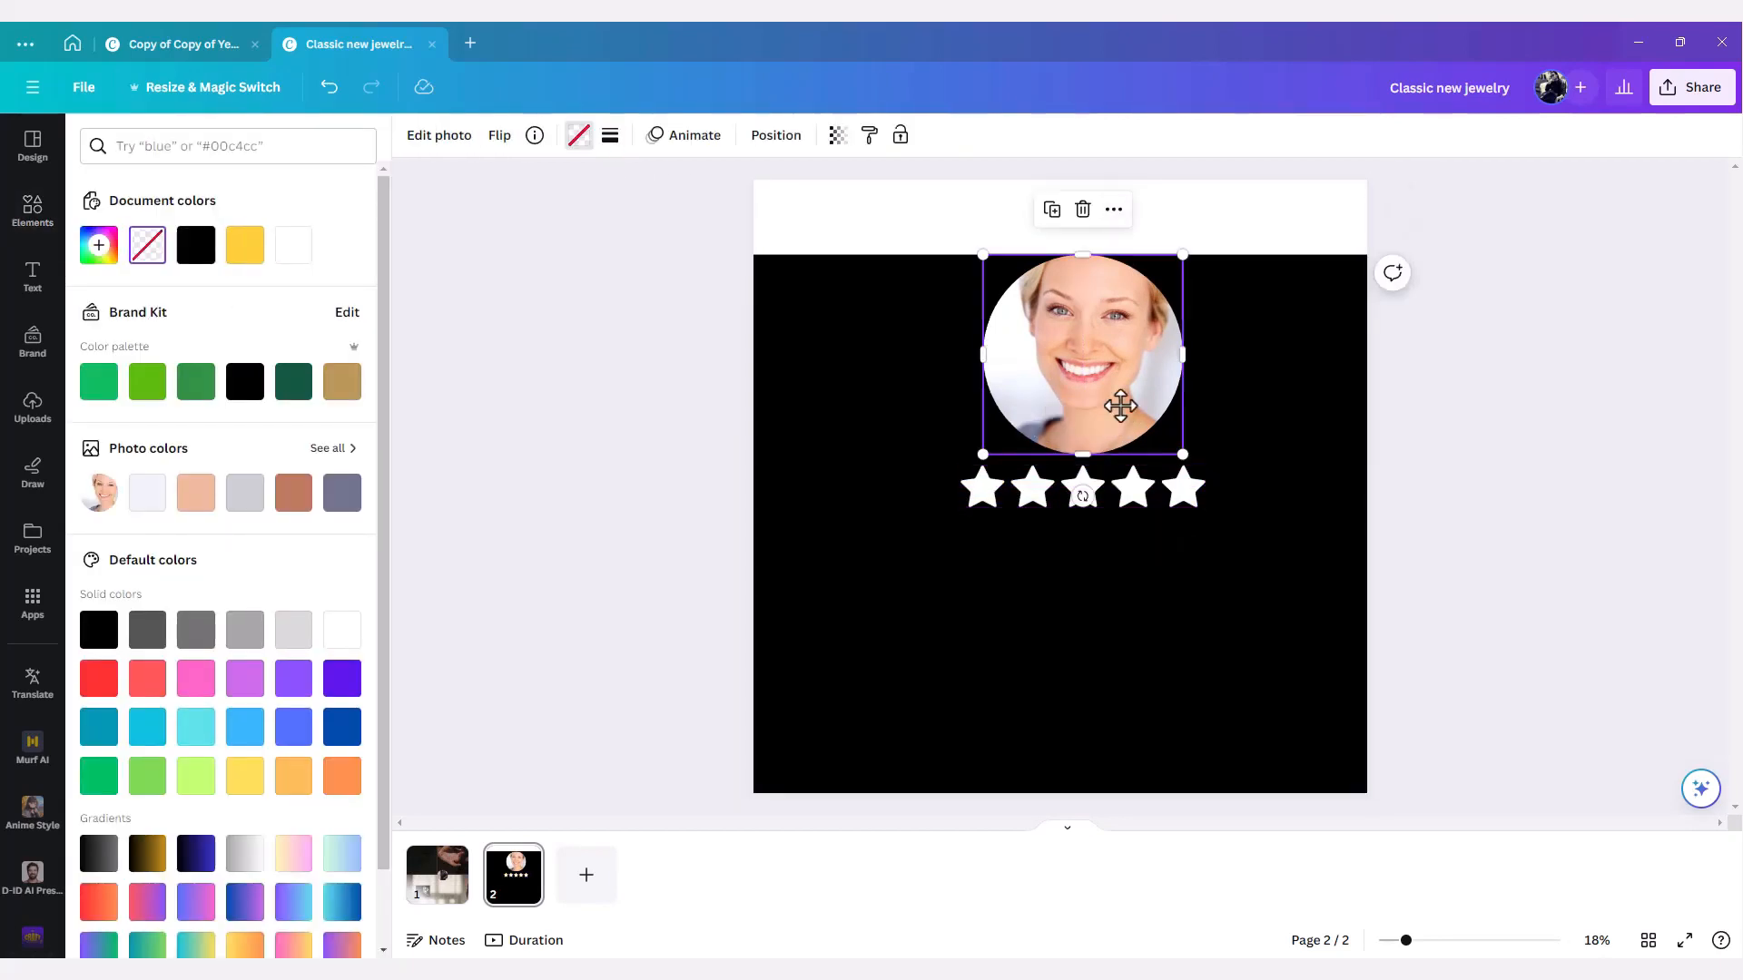
left_click(1271, 580)
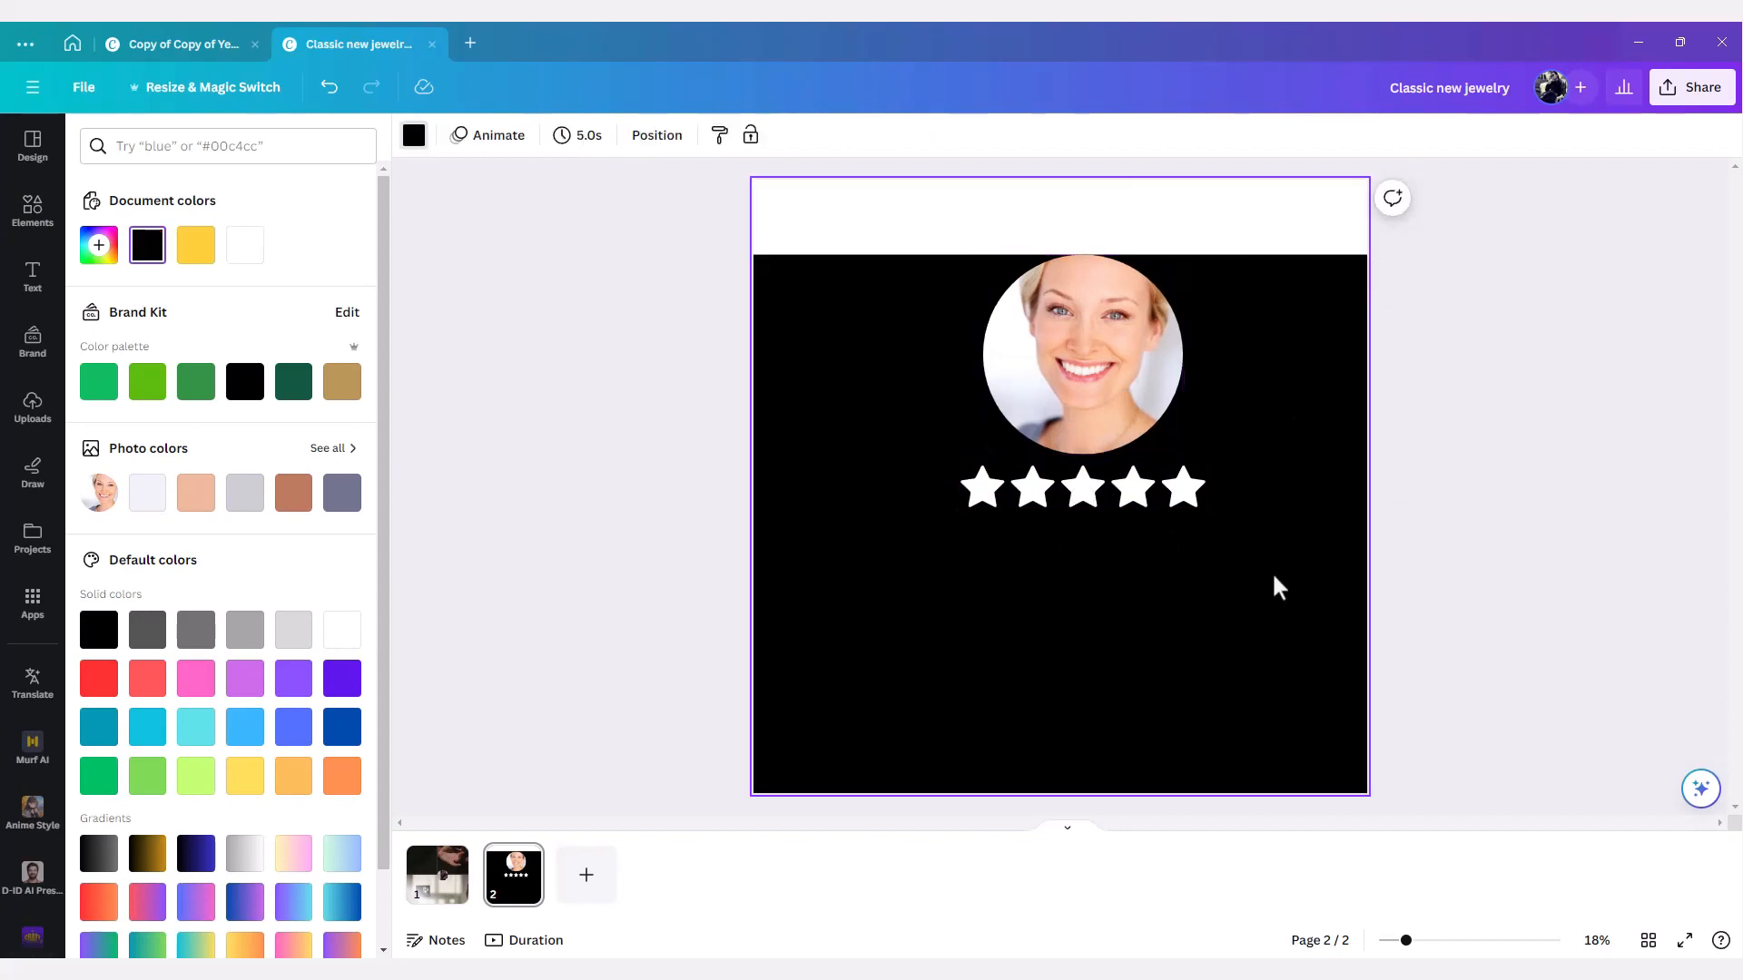
- Duplicate the review page three times to have four copies of the layout
right_click(513, 873)
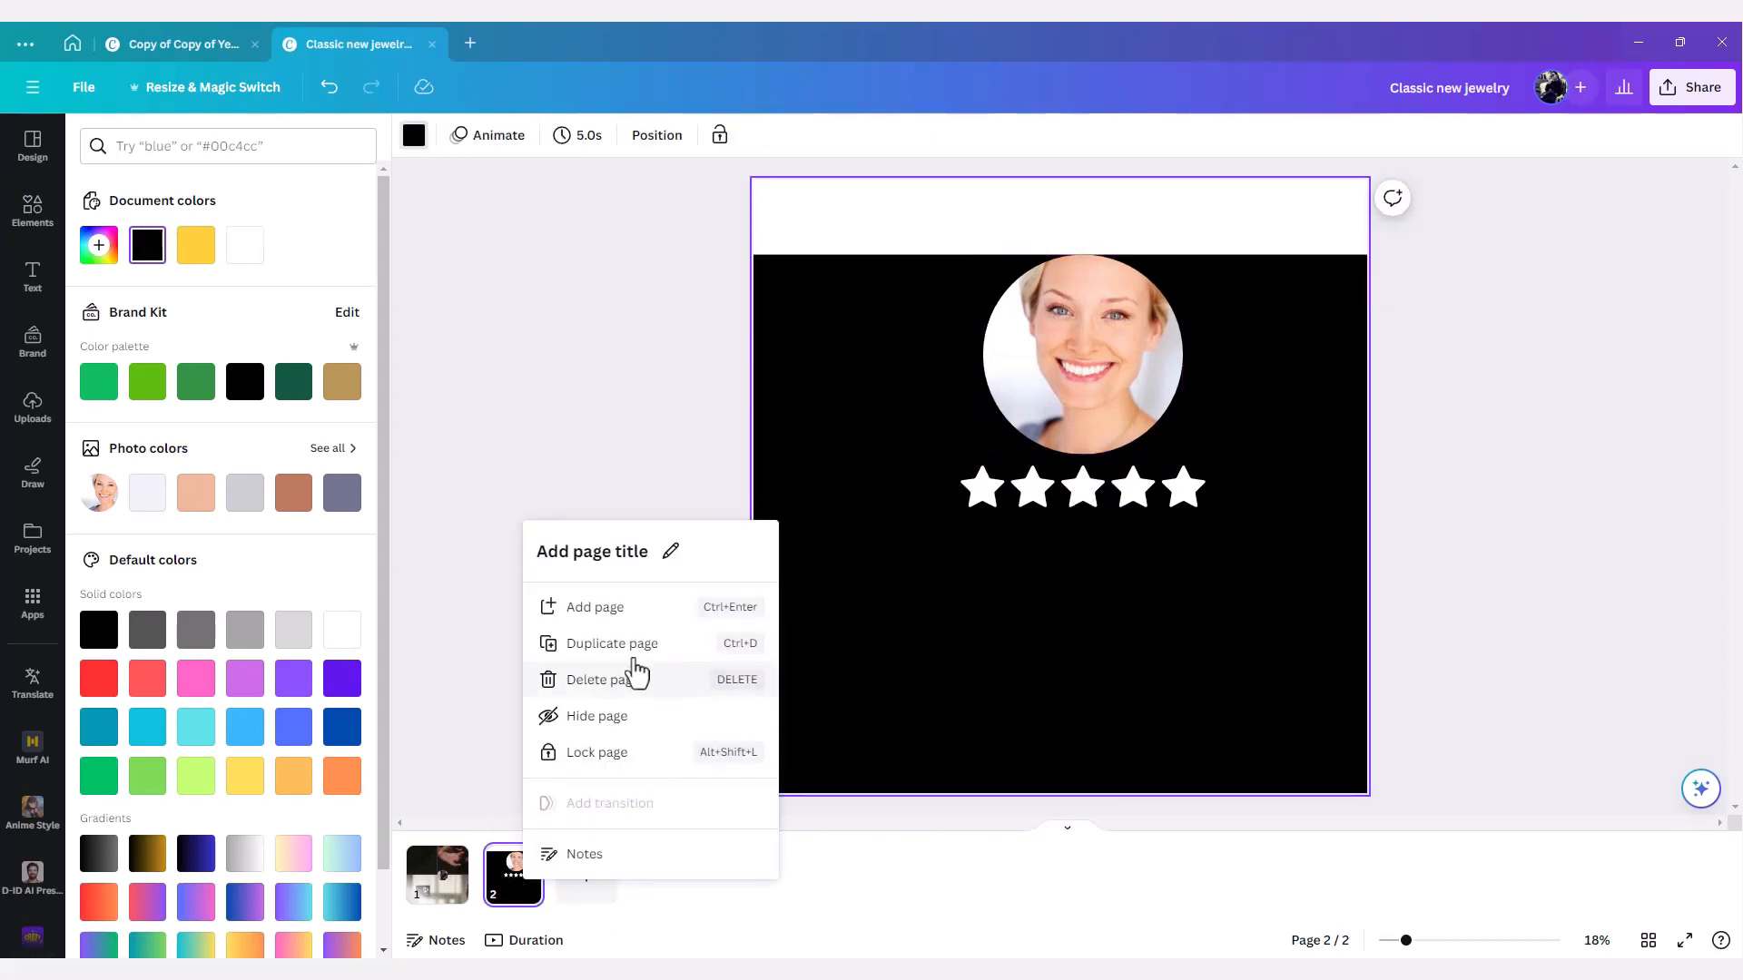
left_click(636, 640)
right_click(597, 894)
left_click(717, 643)
right_click(681, 894)
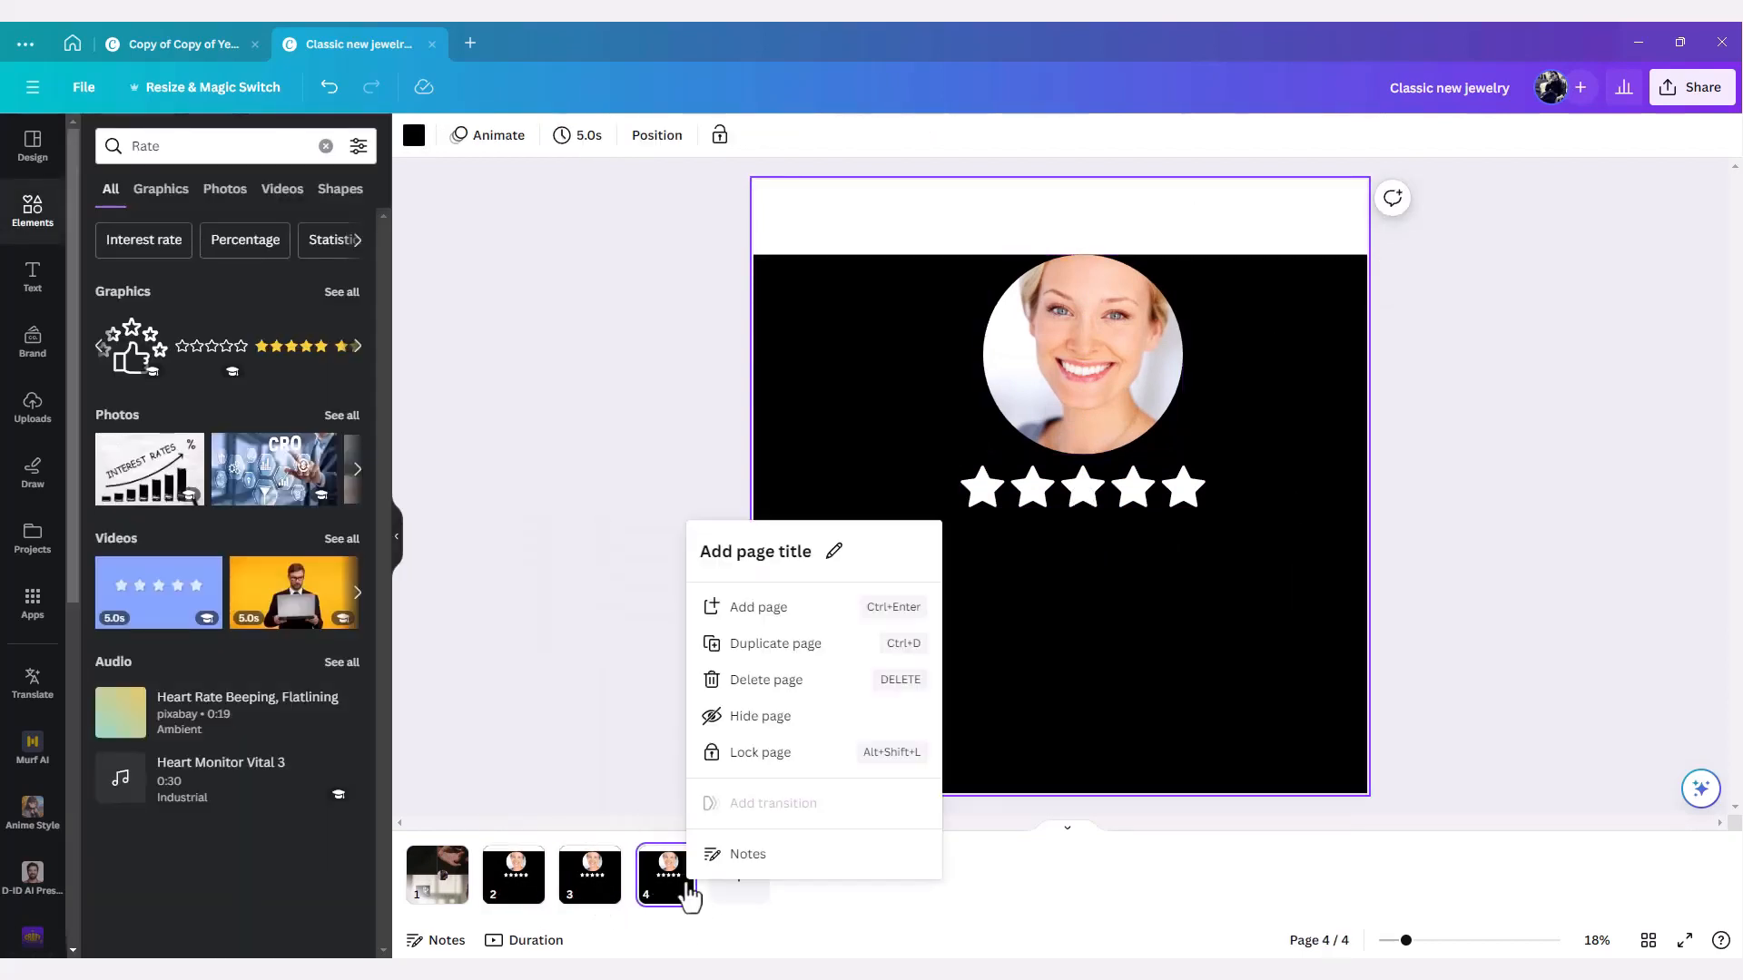
left_click(797, 644)
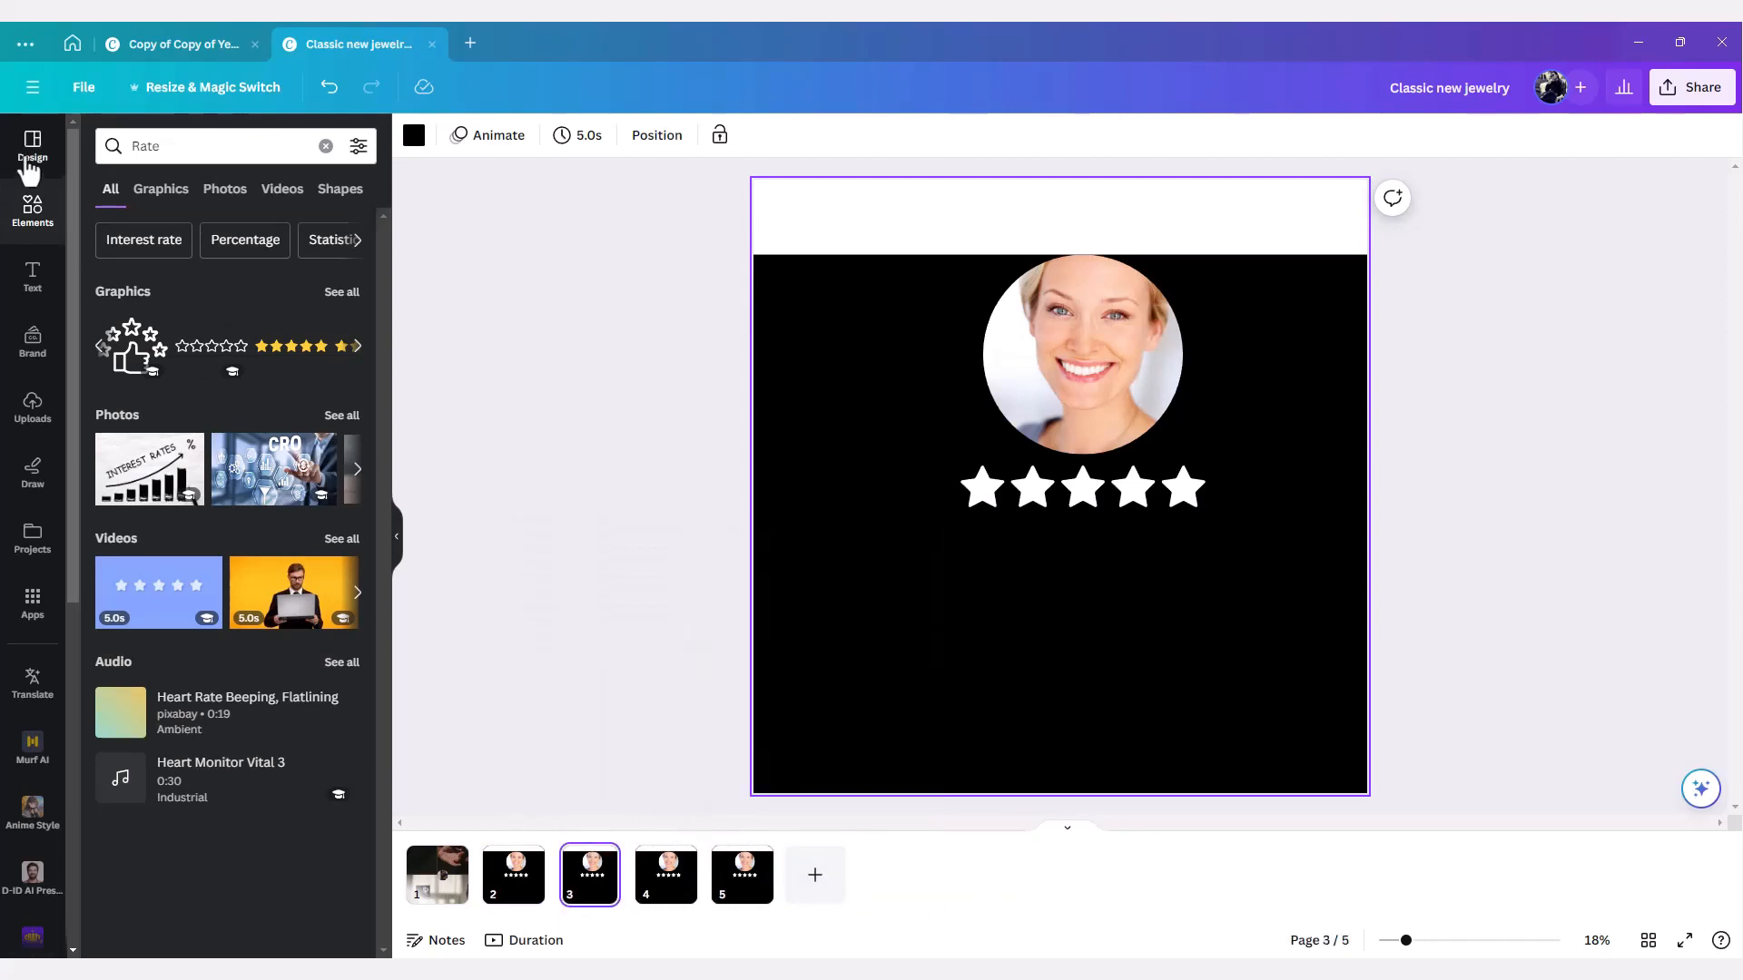
- Search elements for Smile and replace page 3's portrait with the woman on the orange background
left_click(325, 145)
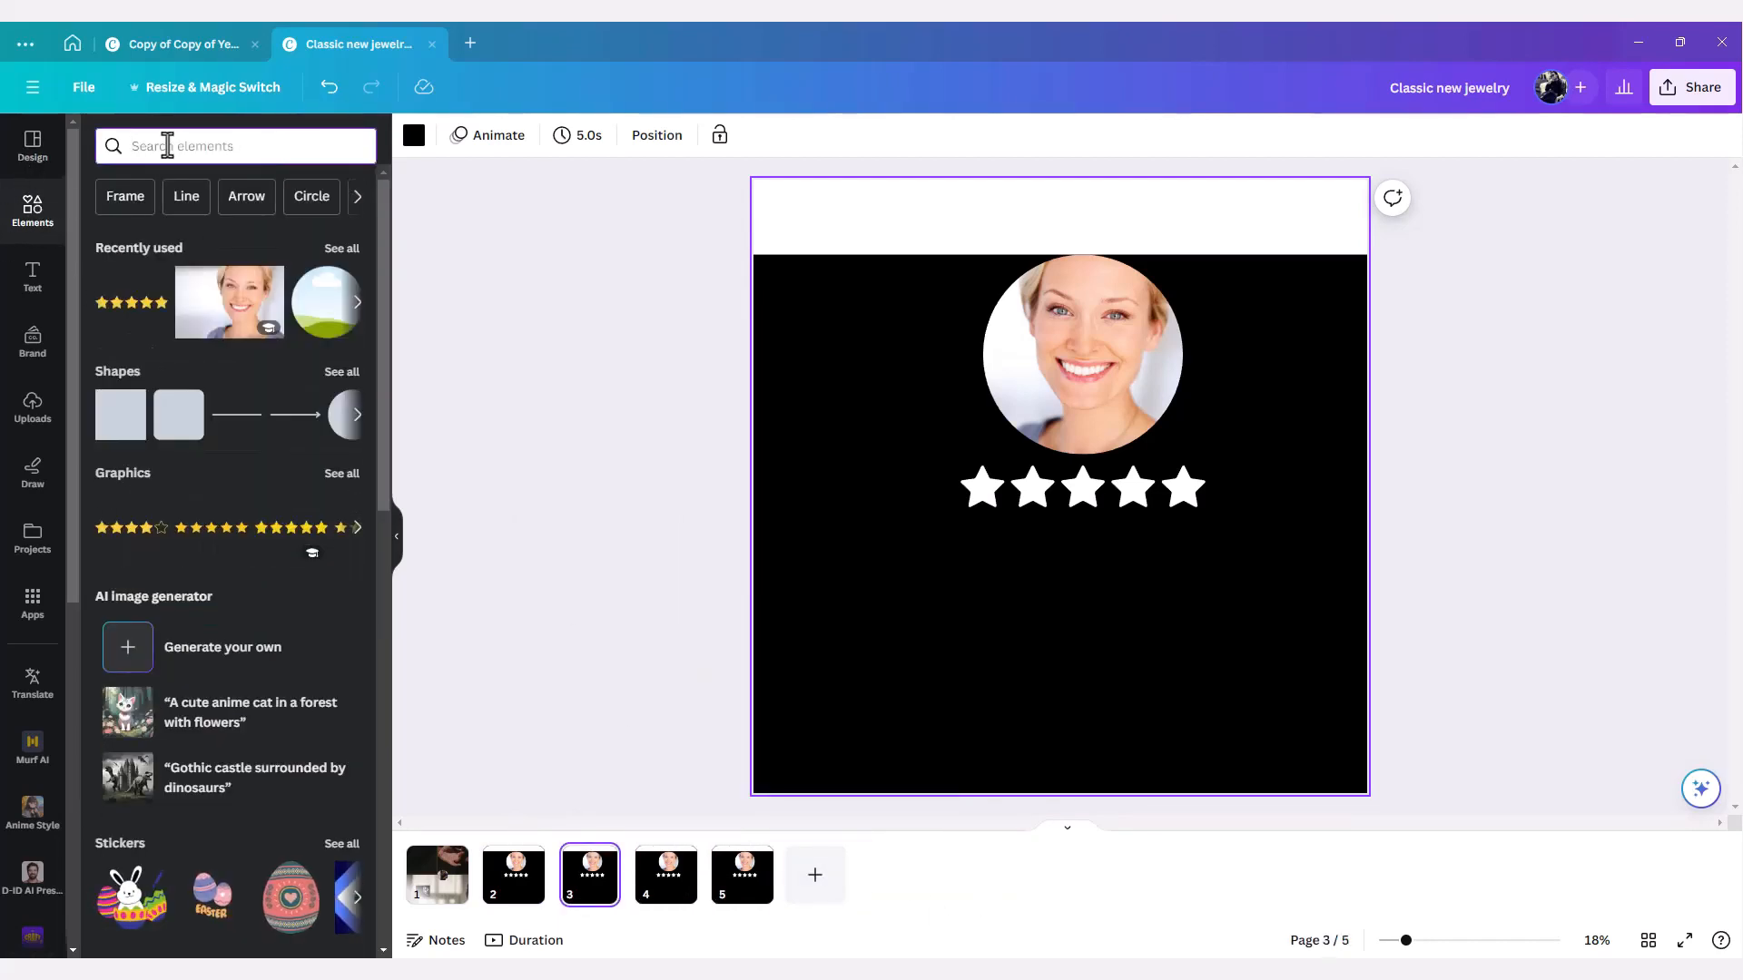
left_click(167, 145)
type("Smile")
key("Return")
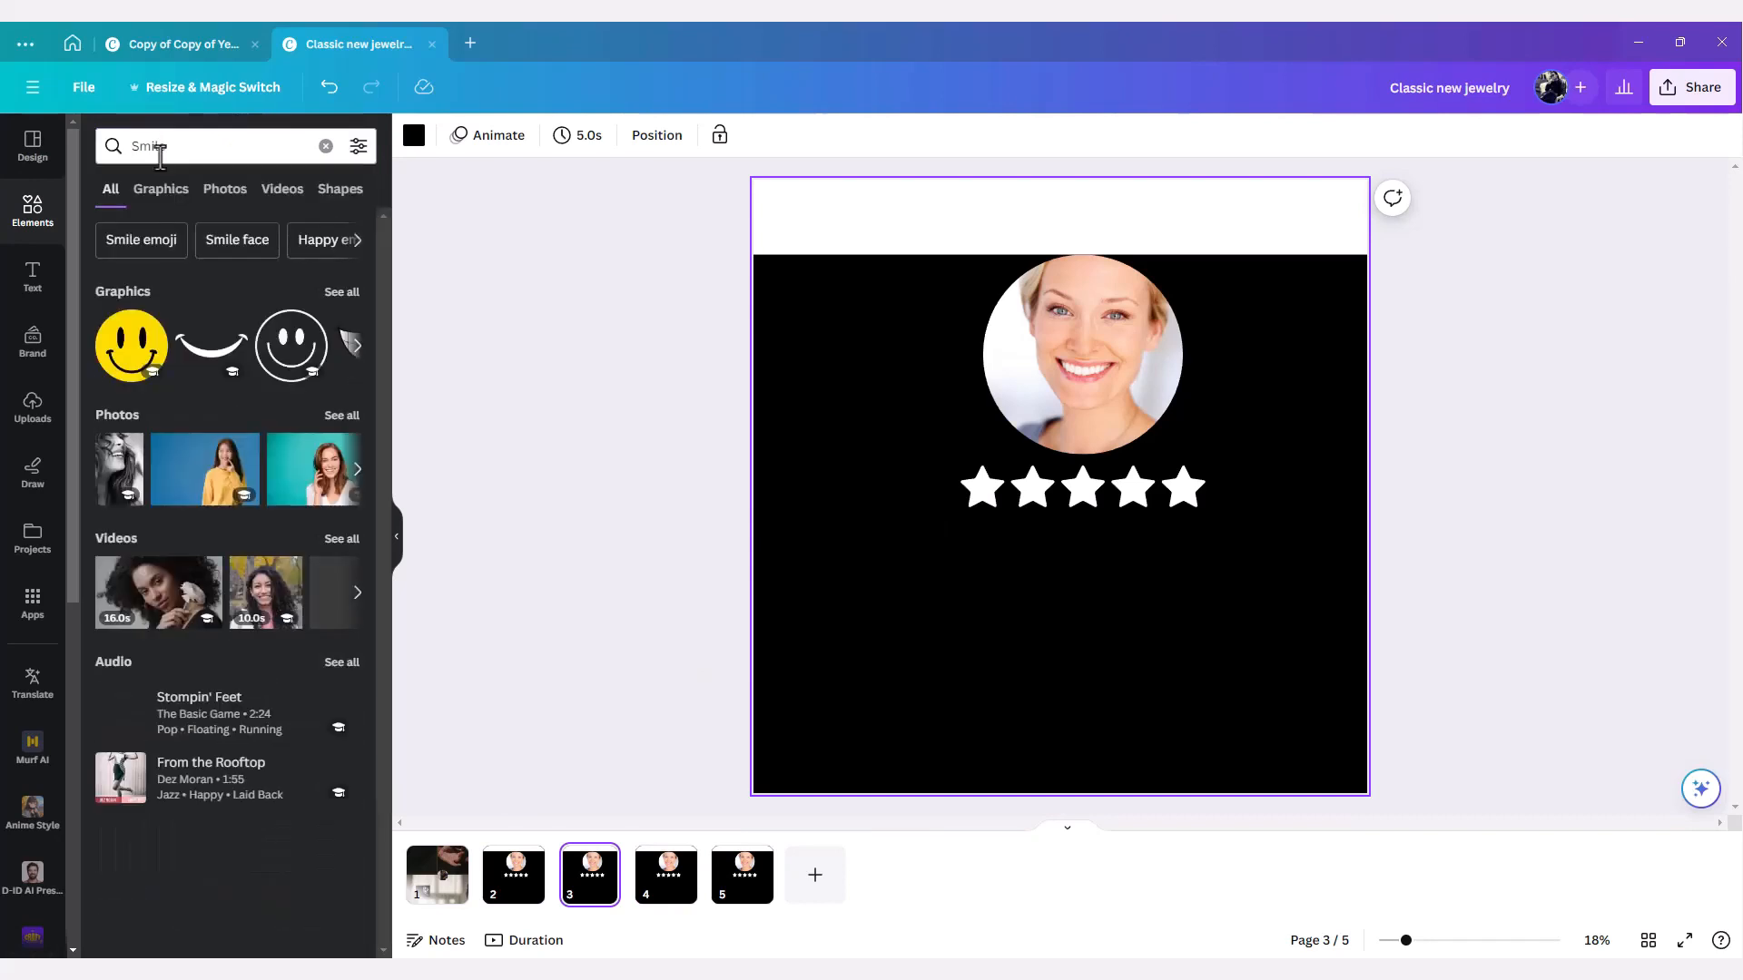
left_click(357, 469)
left_click_drag(264, 472, 1023, 407)
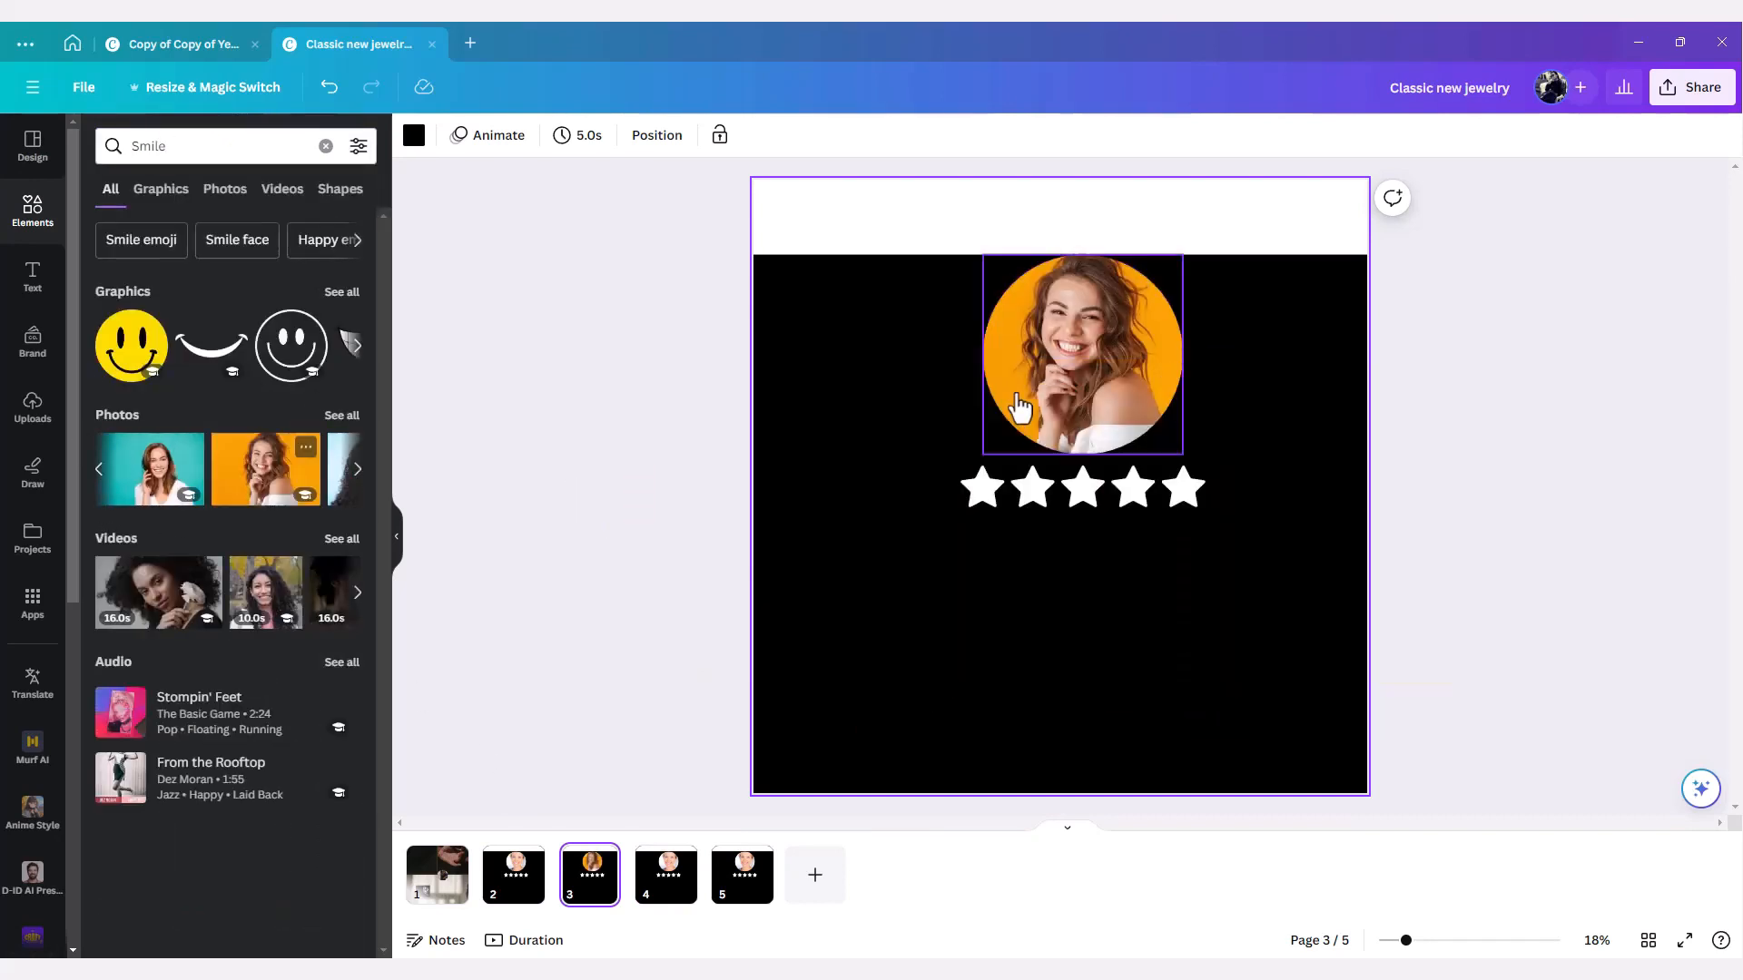
- Replace the portrait on page 4 with the photo of the smiling curly-haired woman
left_click(666, 875)
left_click(358, 470)
left_click_drag(152, 472, 1080, 390)
double_click(1115, 334)
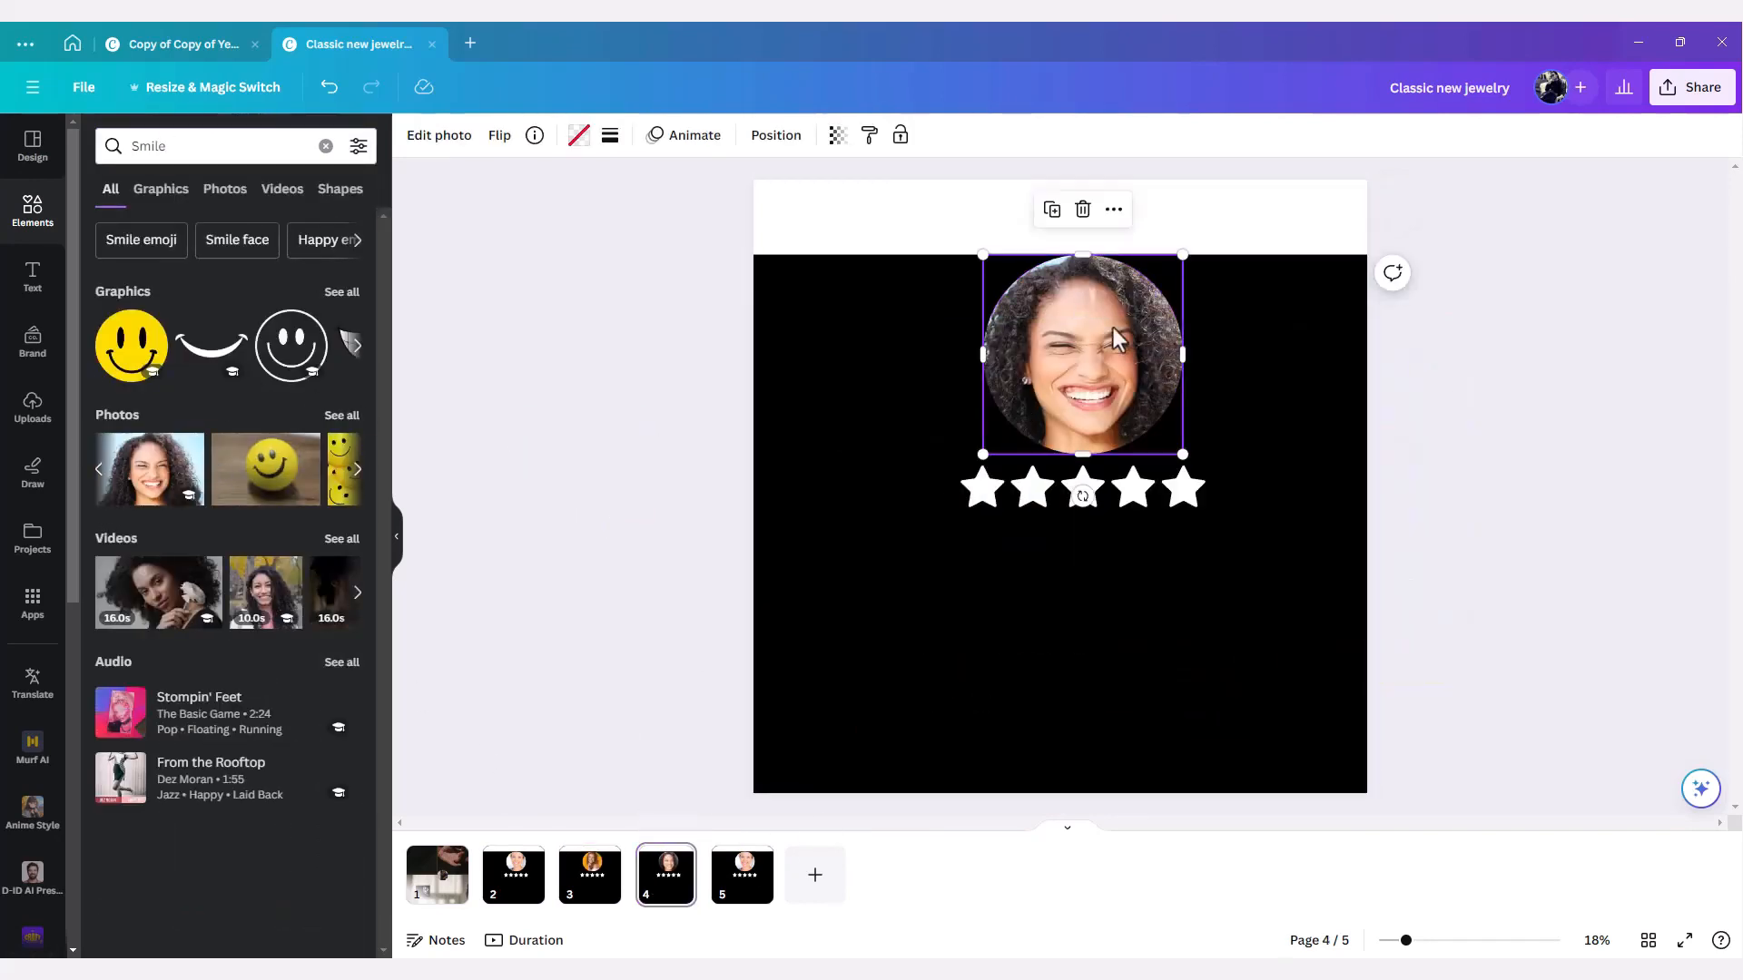
left_click(521, 466)
- Replace page 5's portrait with the woman in the yellow sweater, enlarging and repositioning the photo to center her in the frame
left_click(733, 880)
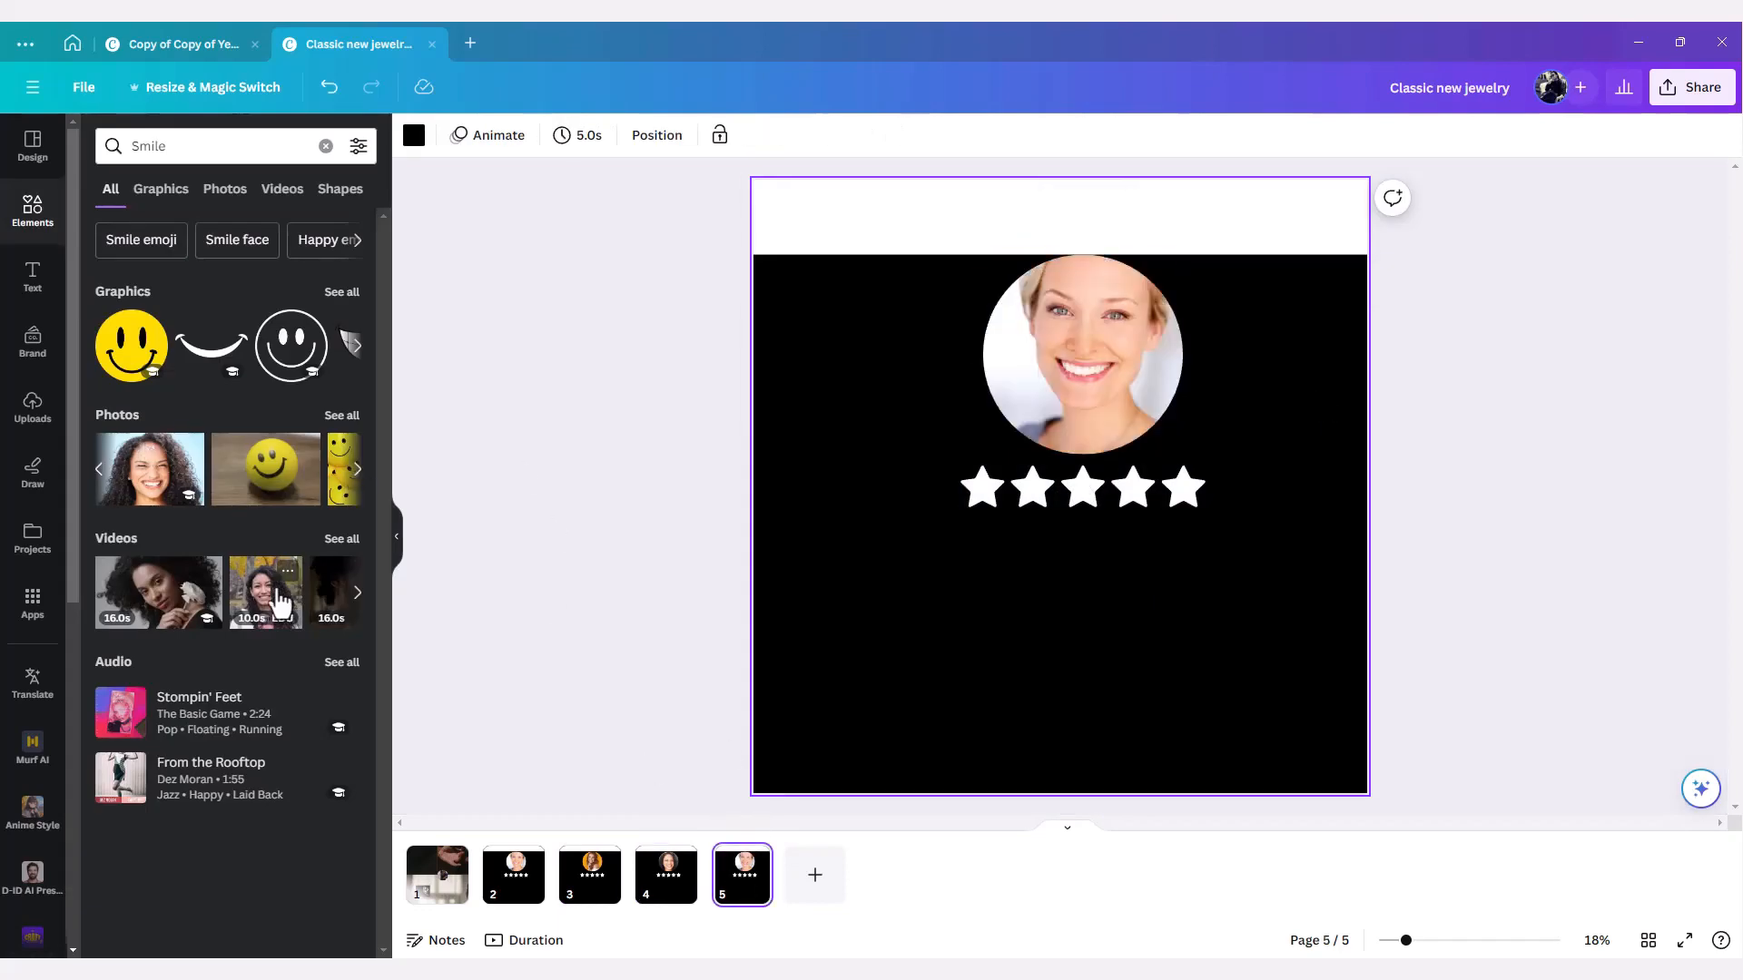
left_click(341, 414)
left_click_drag(272, 341, 1059, 381)
double_click(1075, 372)
left_click_drag(1183, 455, 1249, 537)
left_click_drag(1167, 423, 1101, 417)
left_click_drag(1203, 508, 1234, 531)
left_click_drag(1091, 380, 1078, 376)
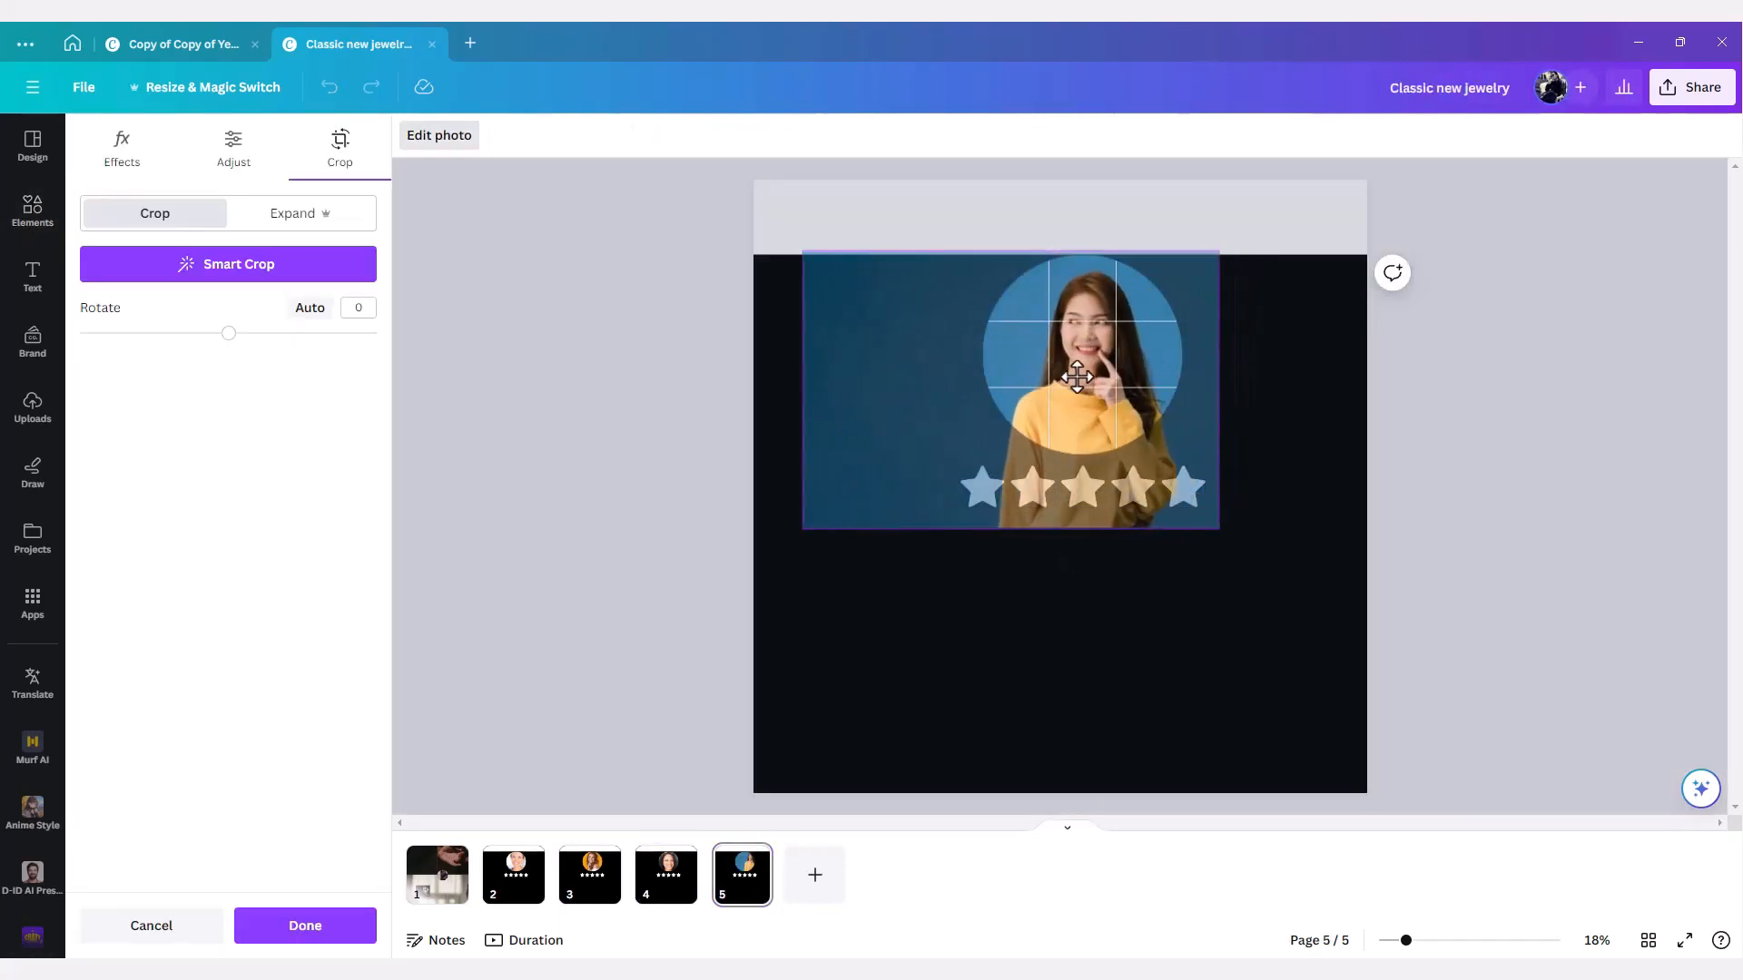
left_click(1111, 590)
left_click(928, 719)
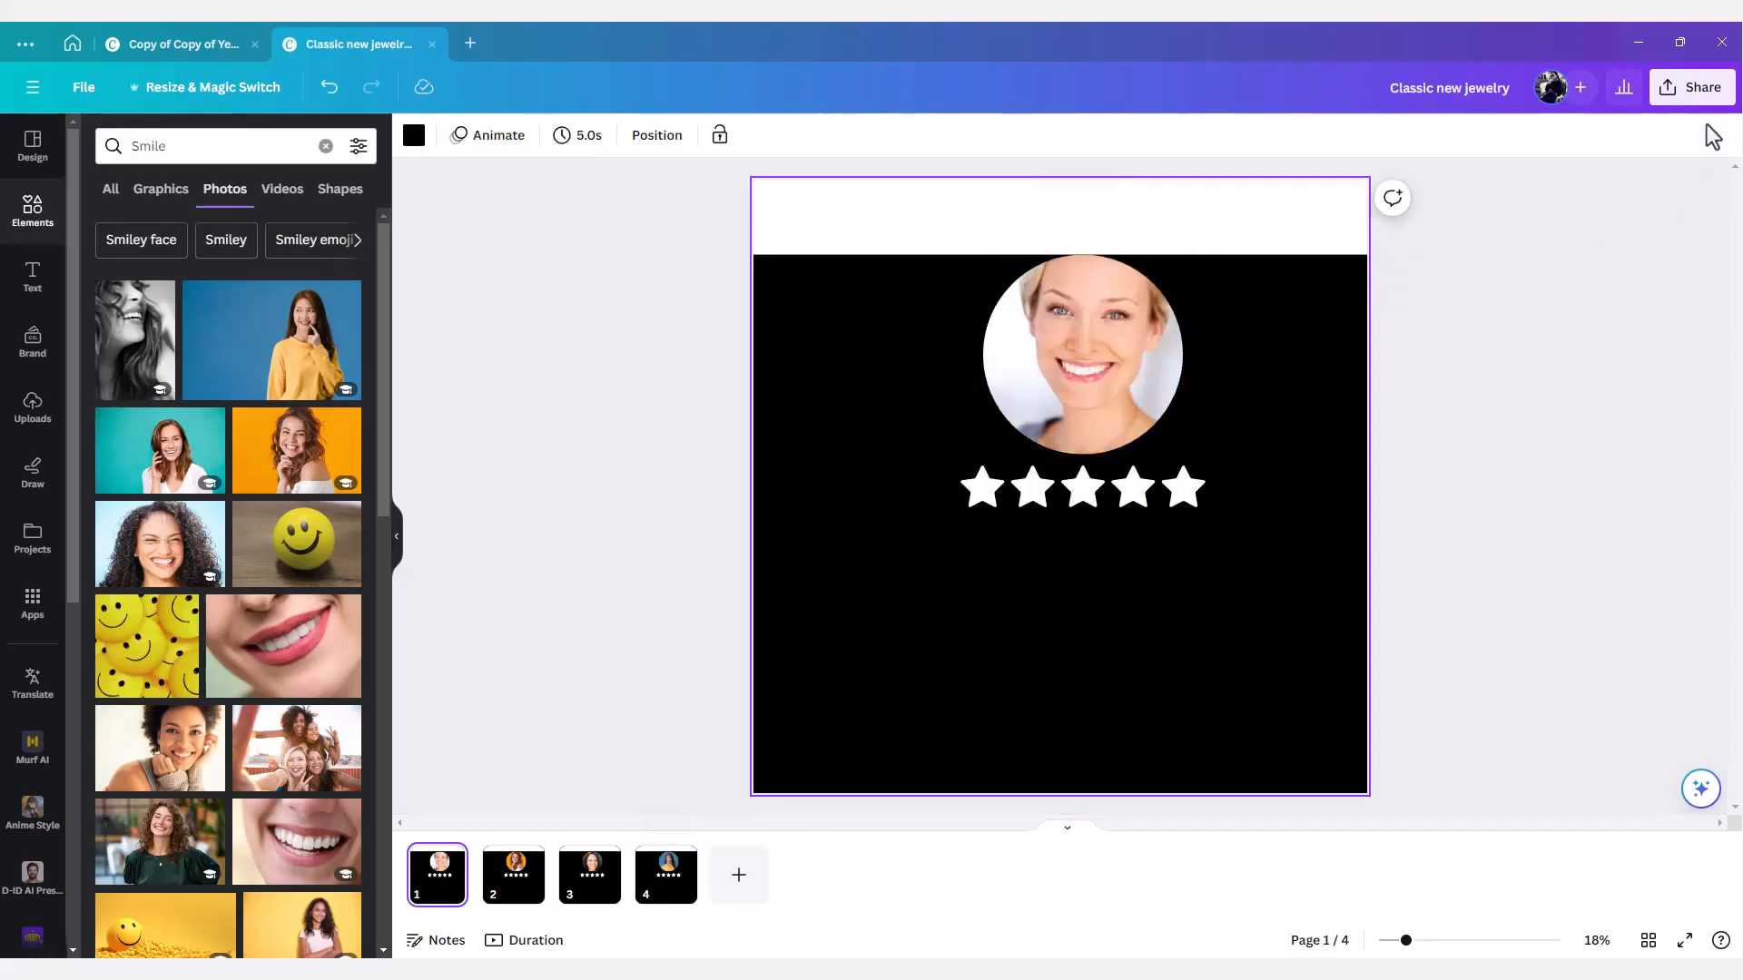
- Download all four review pages as PNG images with a transparent background
left_click(1691, 87)
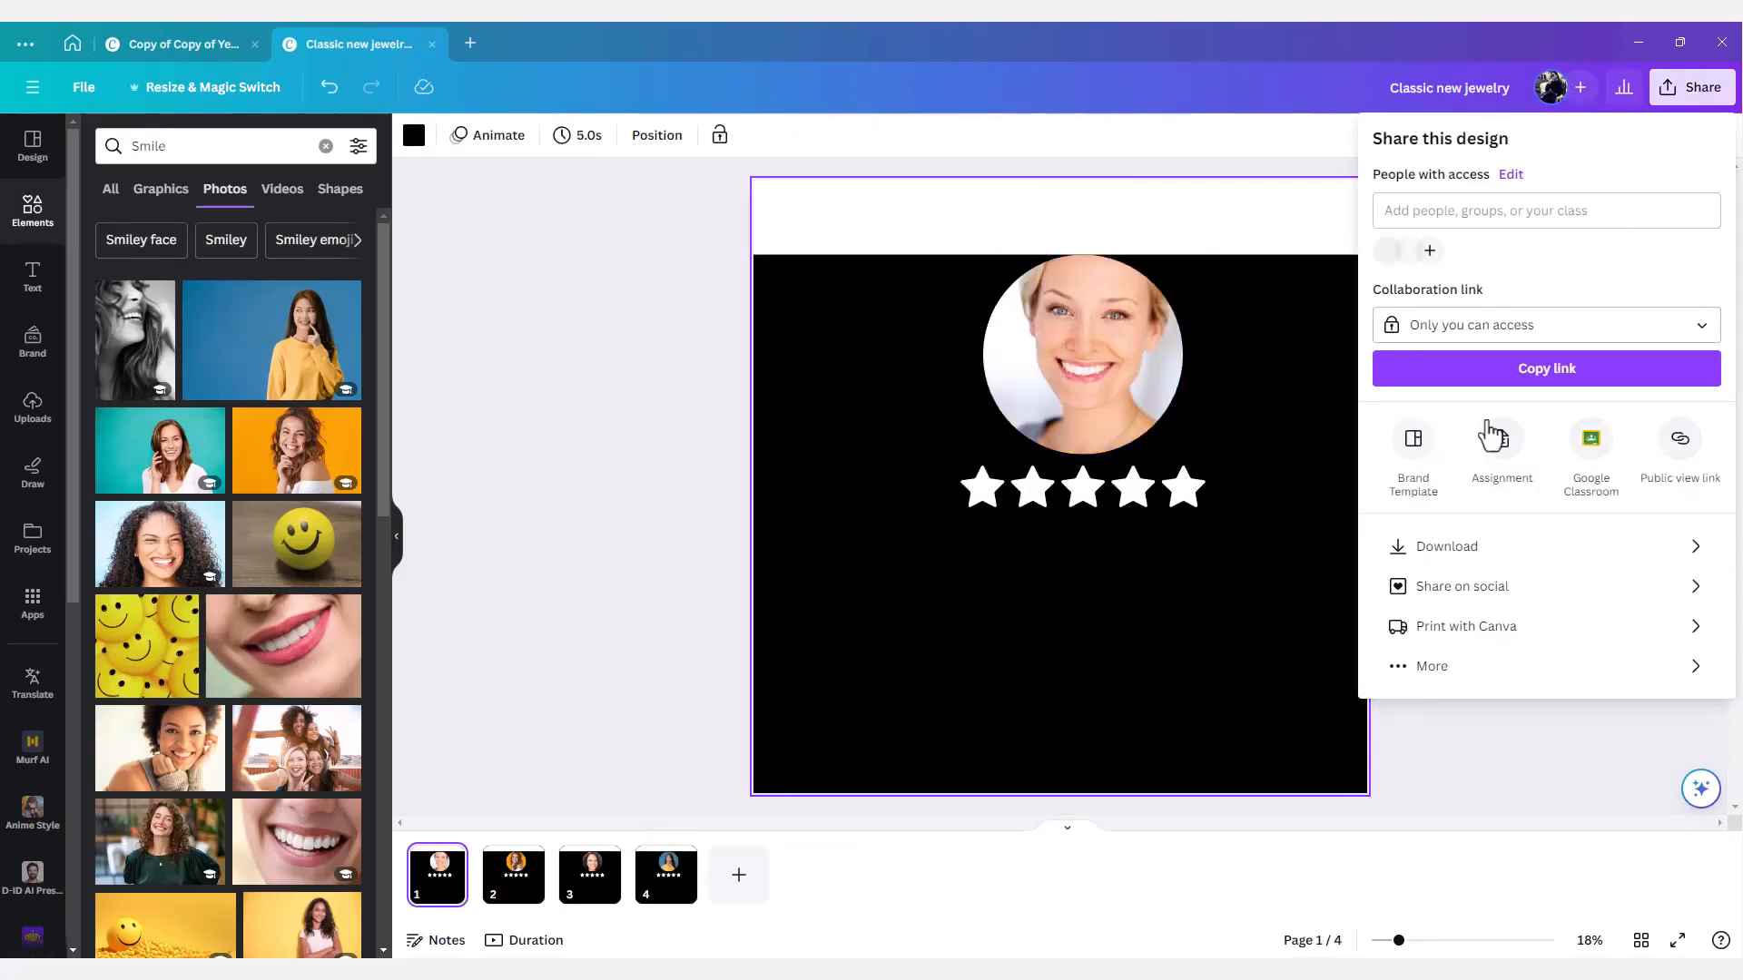
left_click(1486, 548)
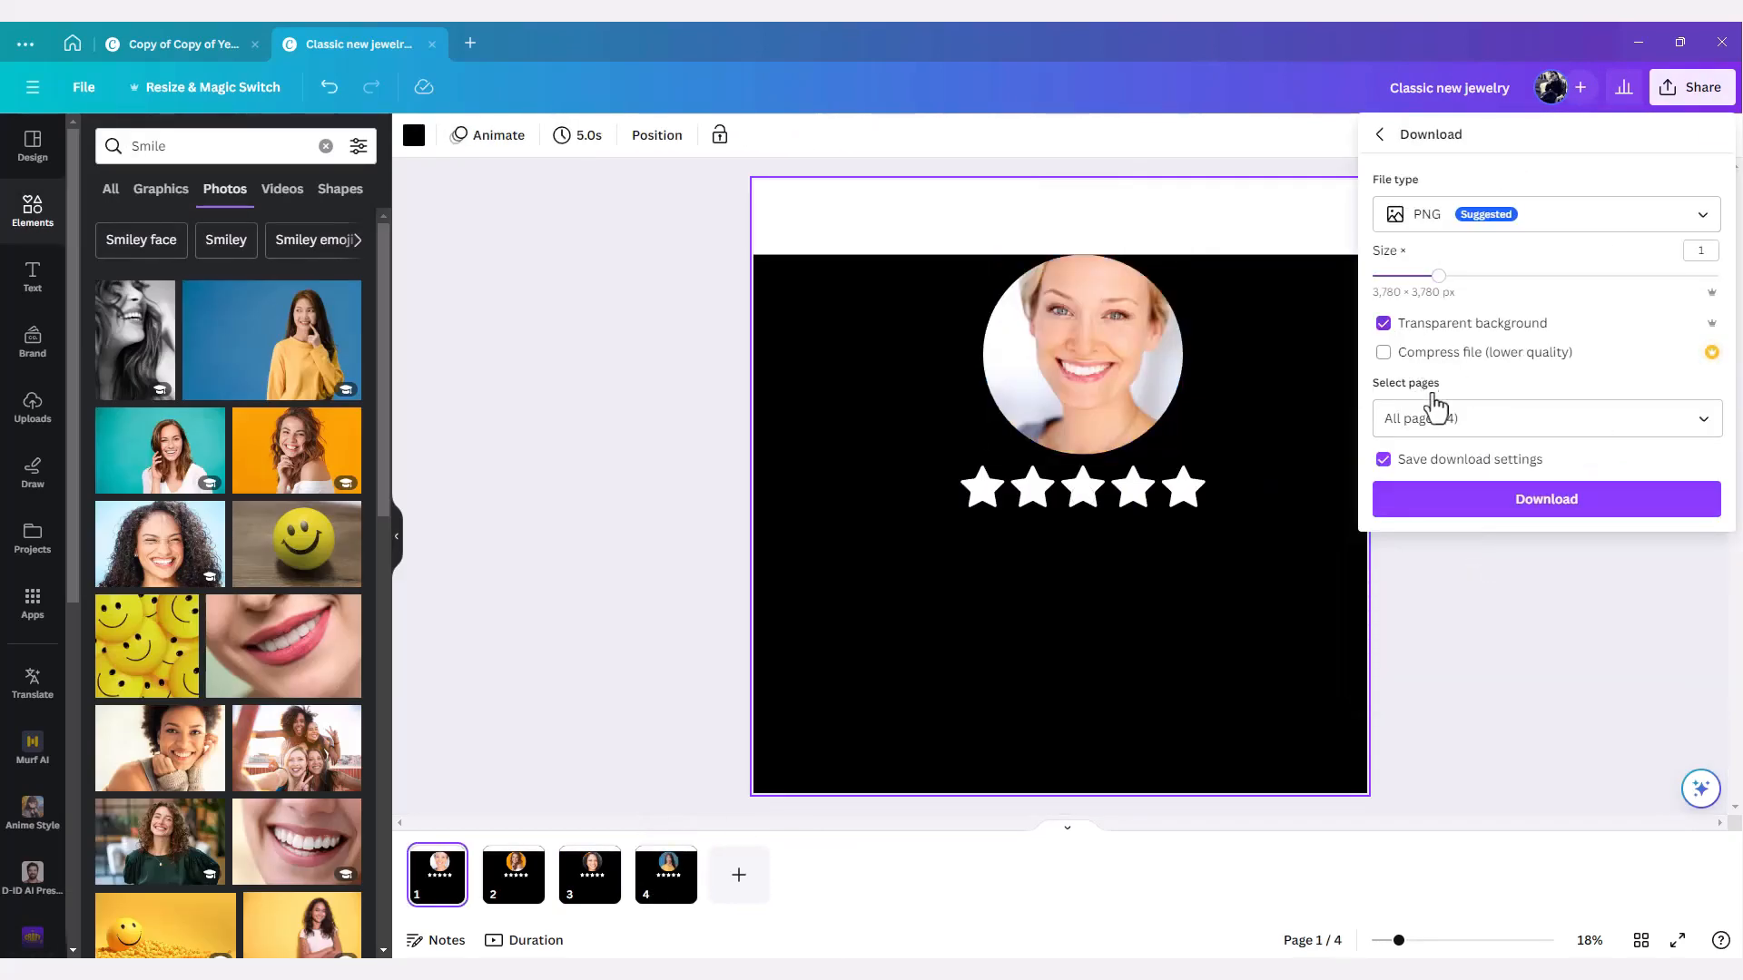
left_click(1521, 502)
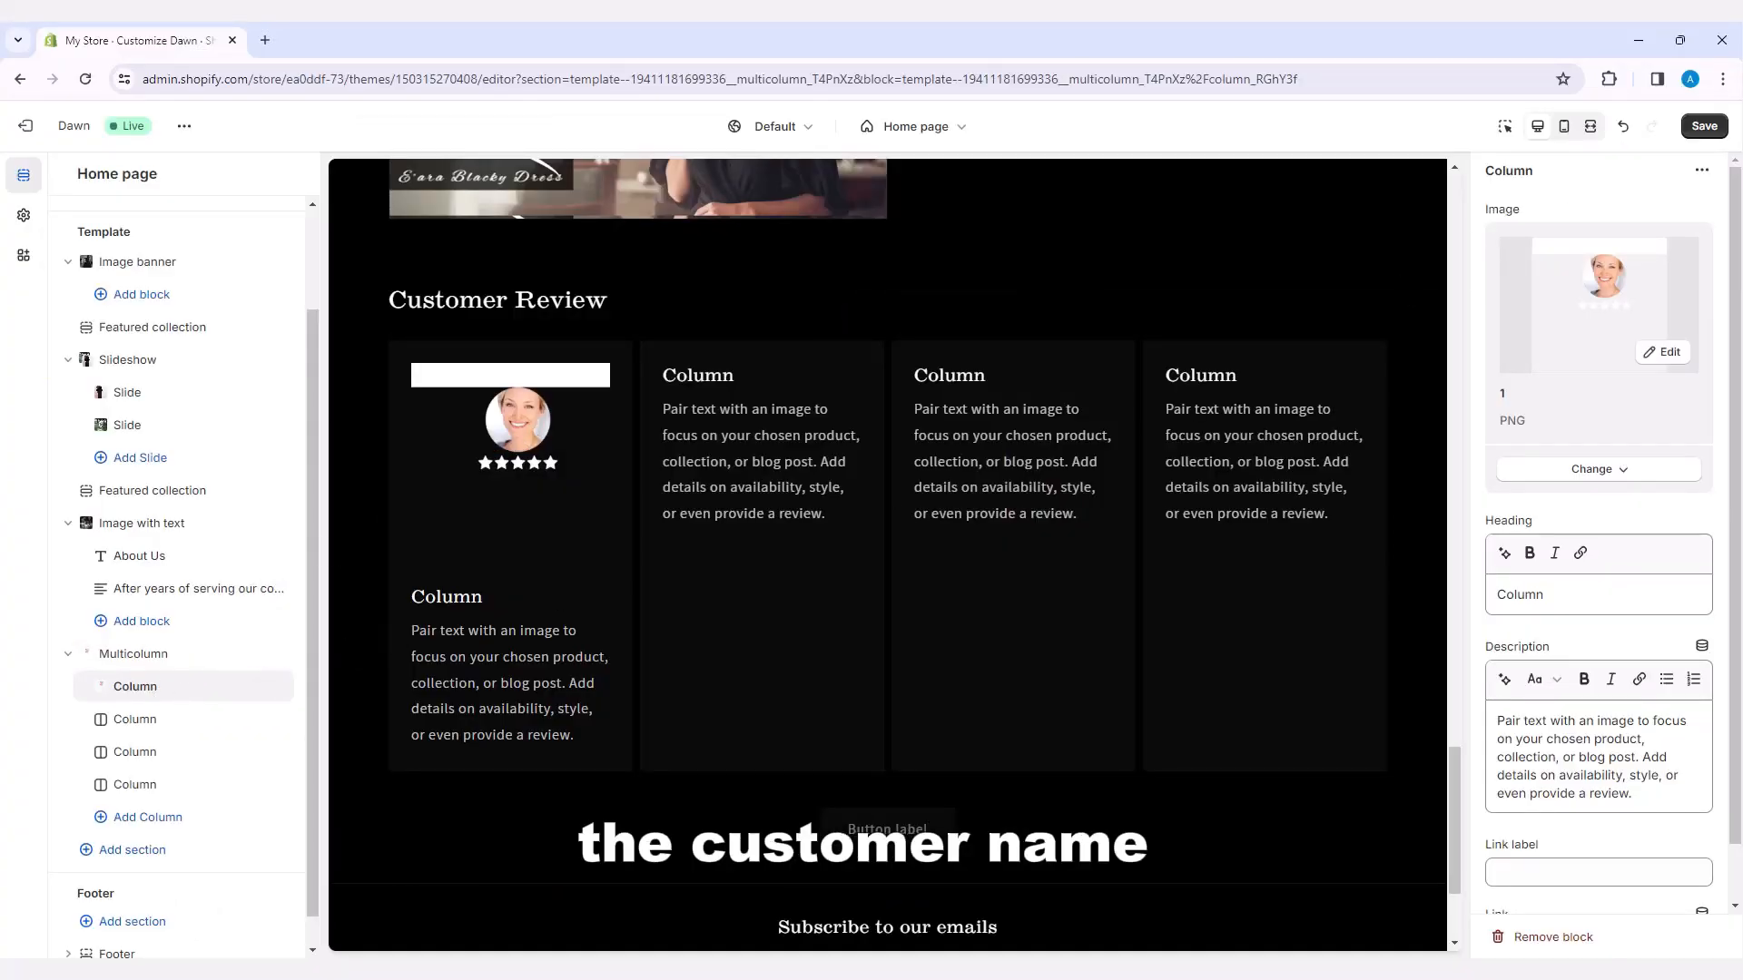
- In the Shopify theme editor, upload 1.png to 4.png from the Review folder and use the new 1.png as the first column's image
left_click(1613, 478)
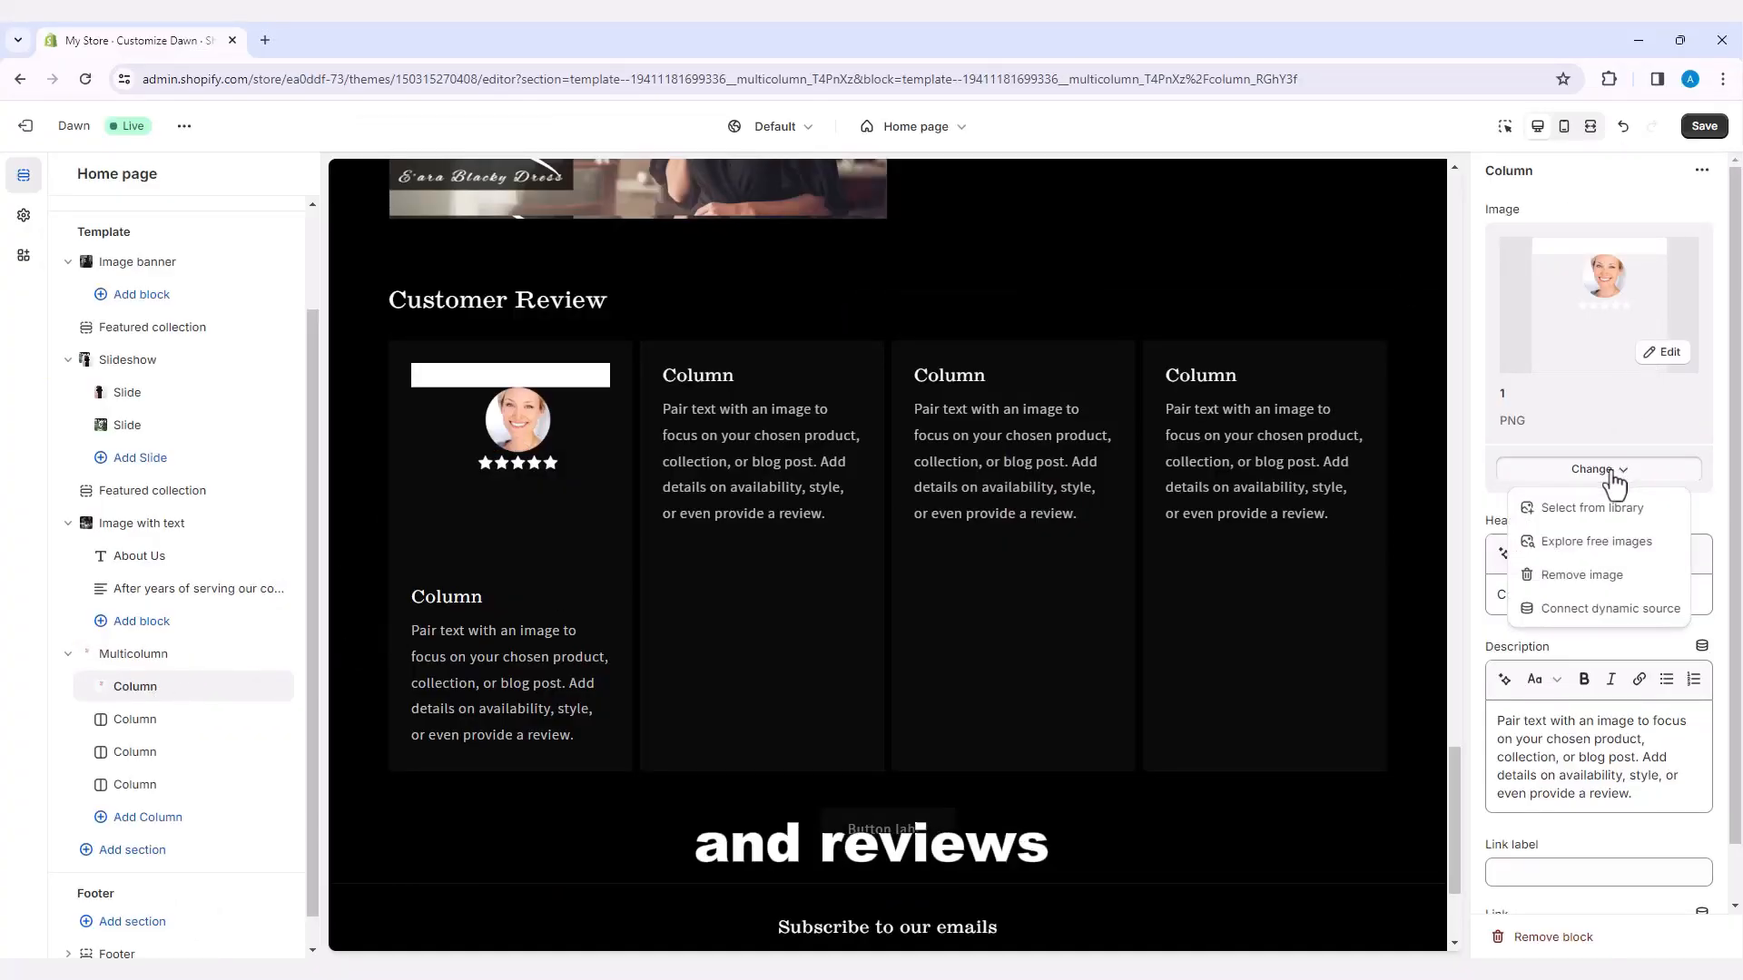
left_click(1577, 511)
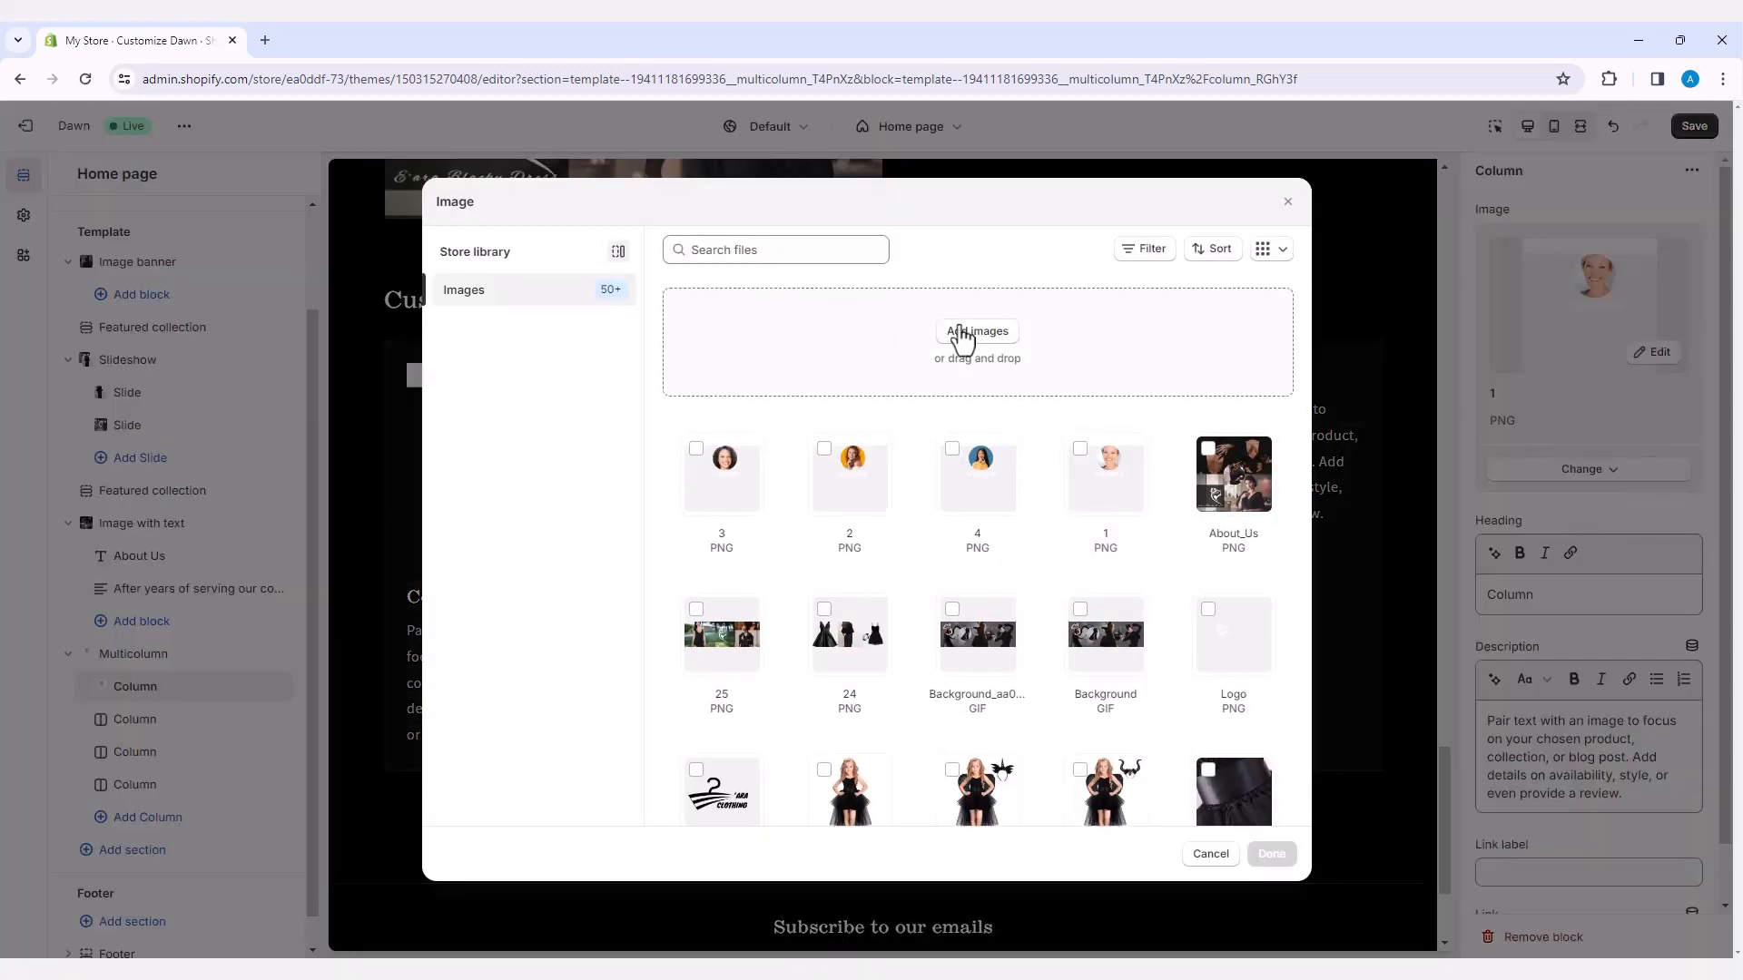
left_click(887, 334)
left_click_drag(214, 254, 567, 227)
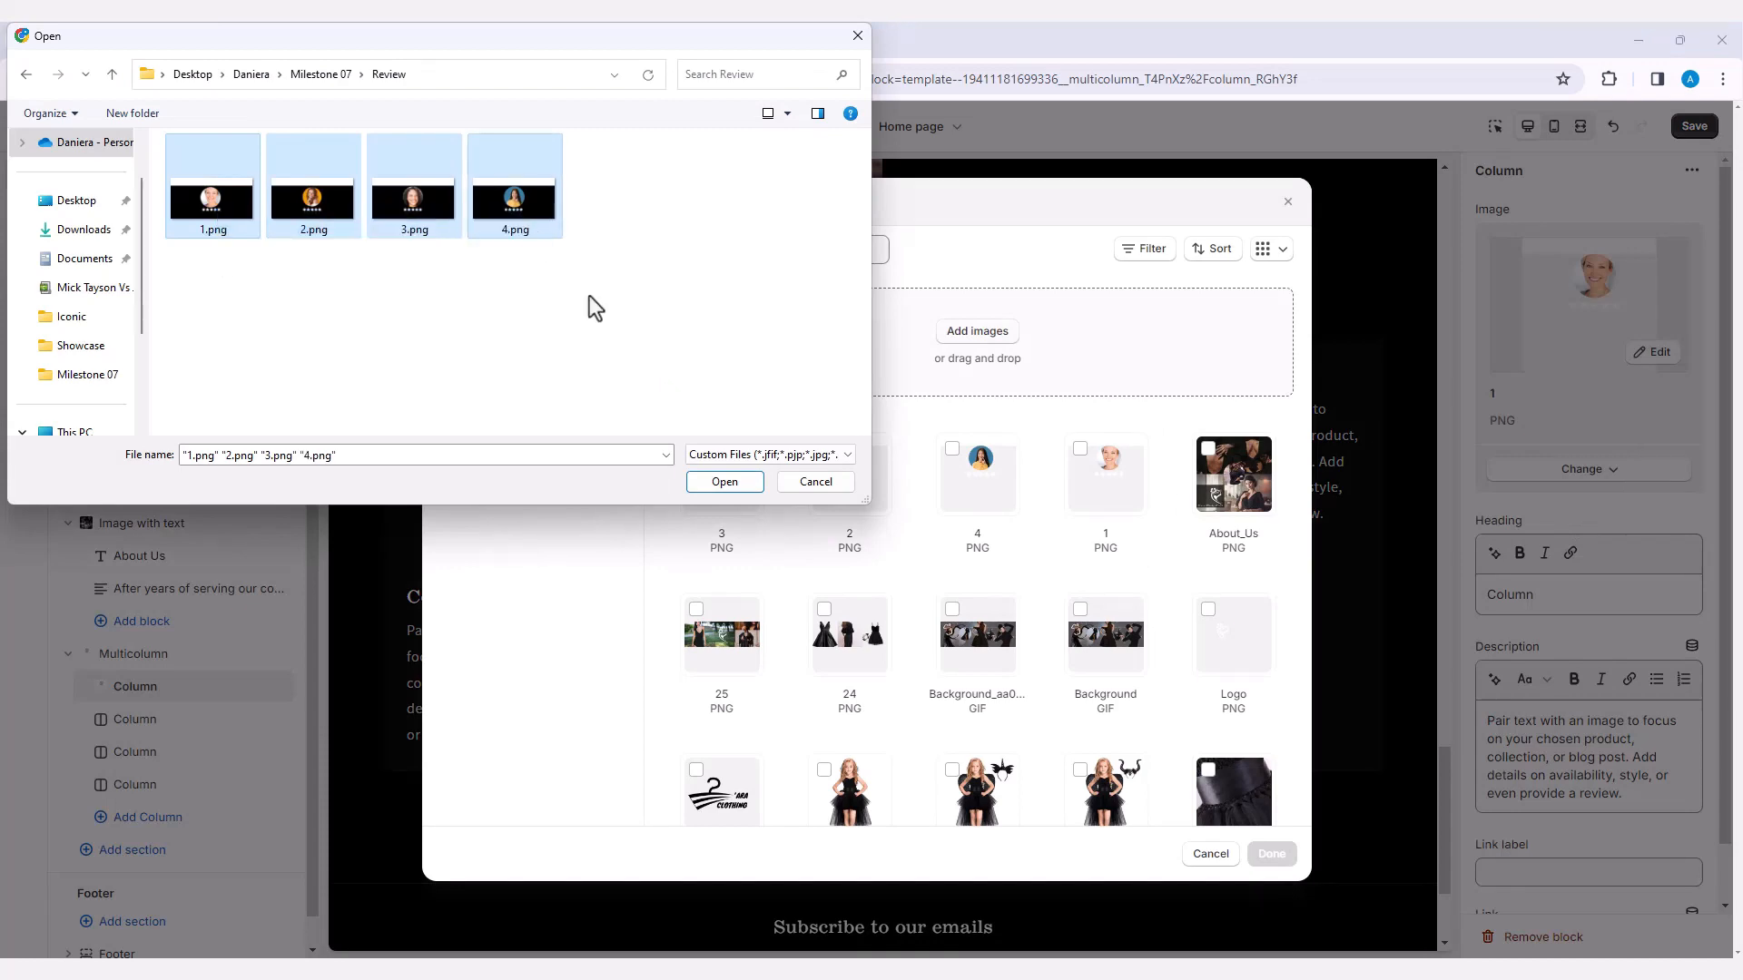
left_click(726, 482)
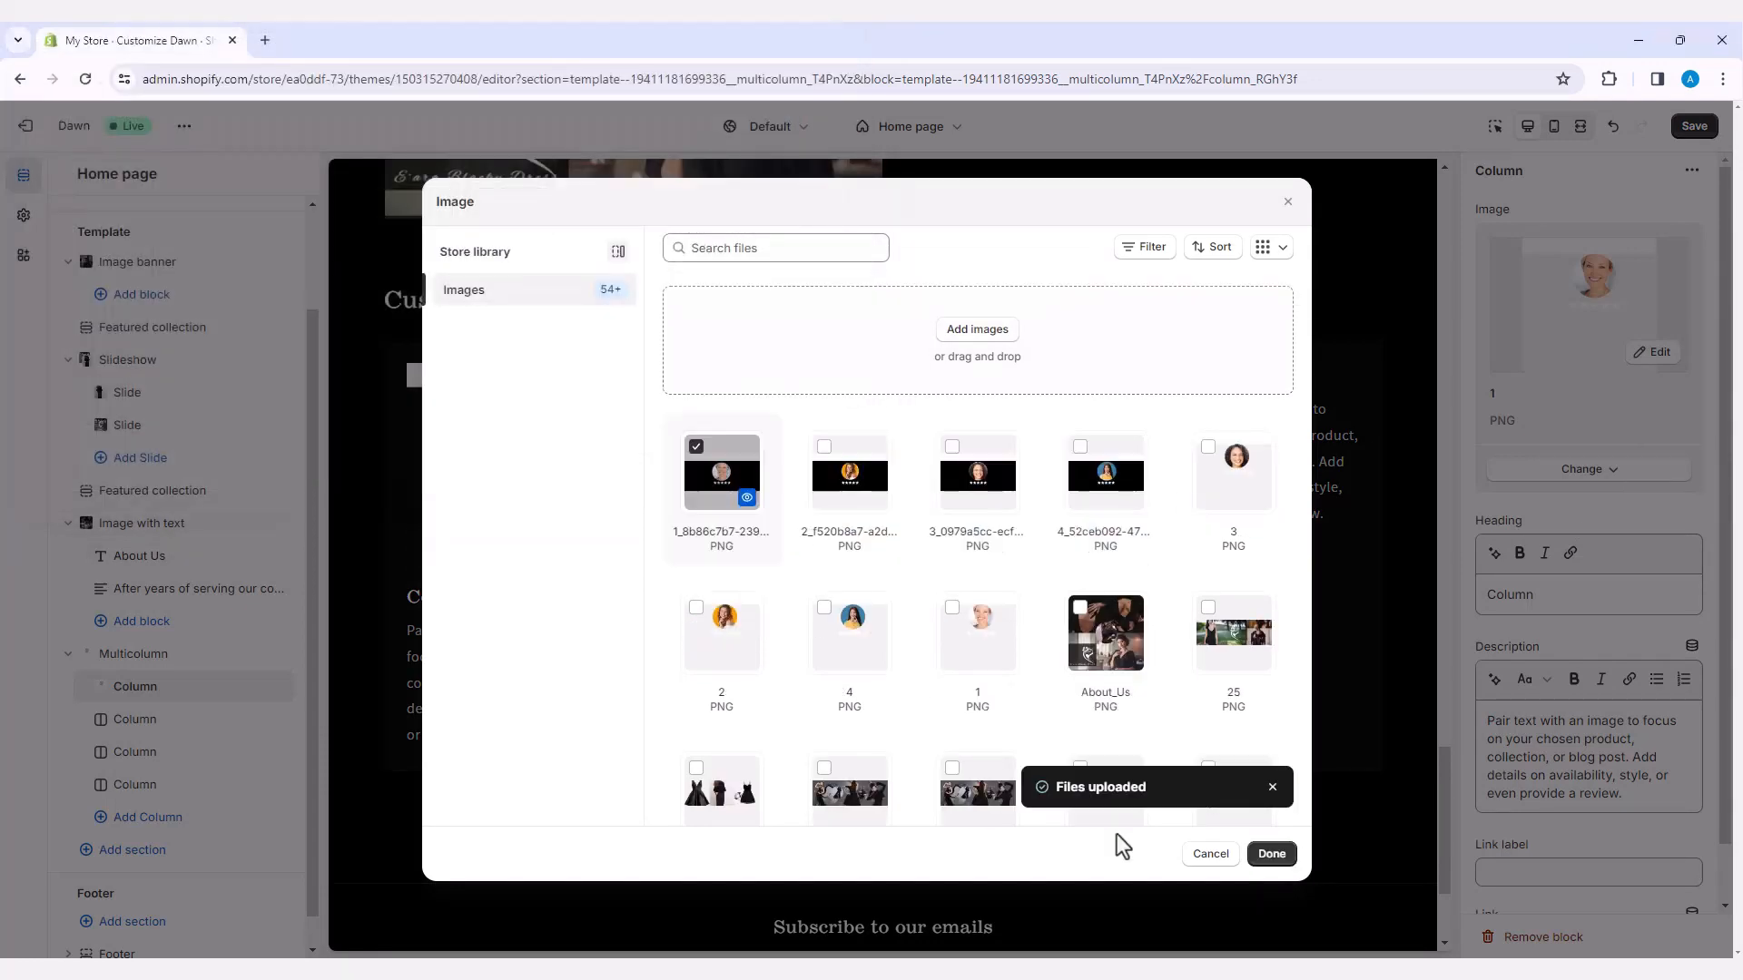
left_click(1270, 854)
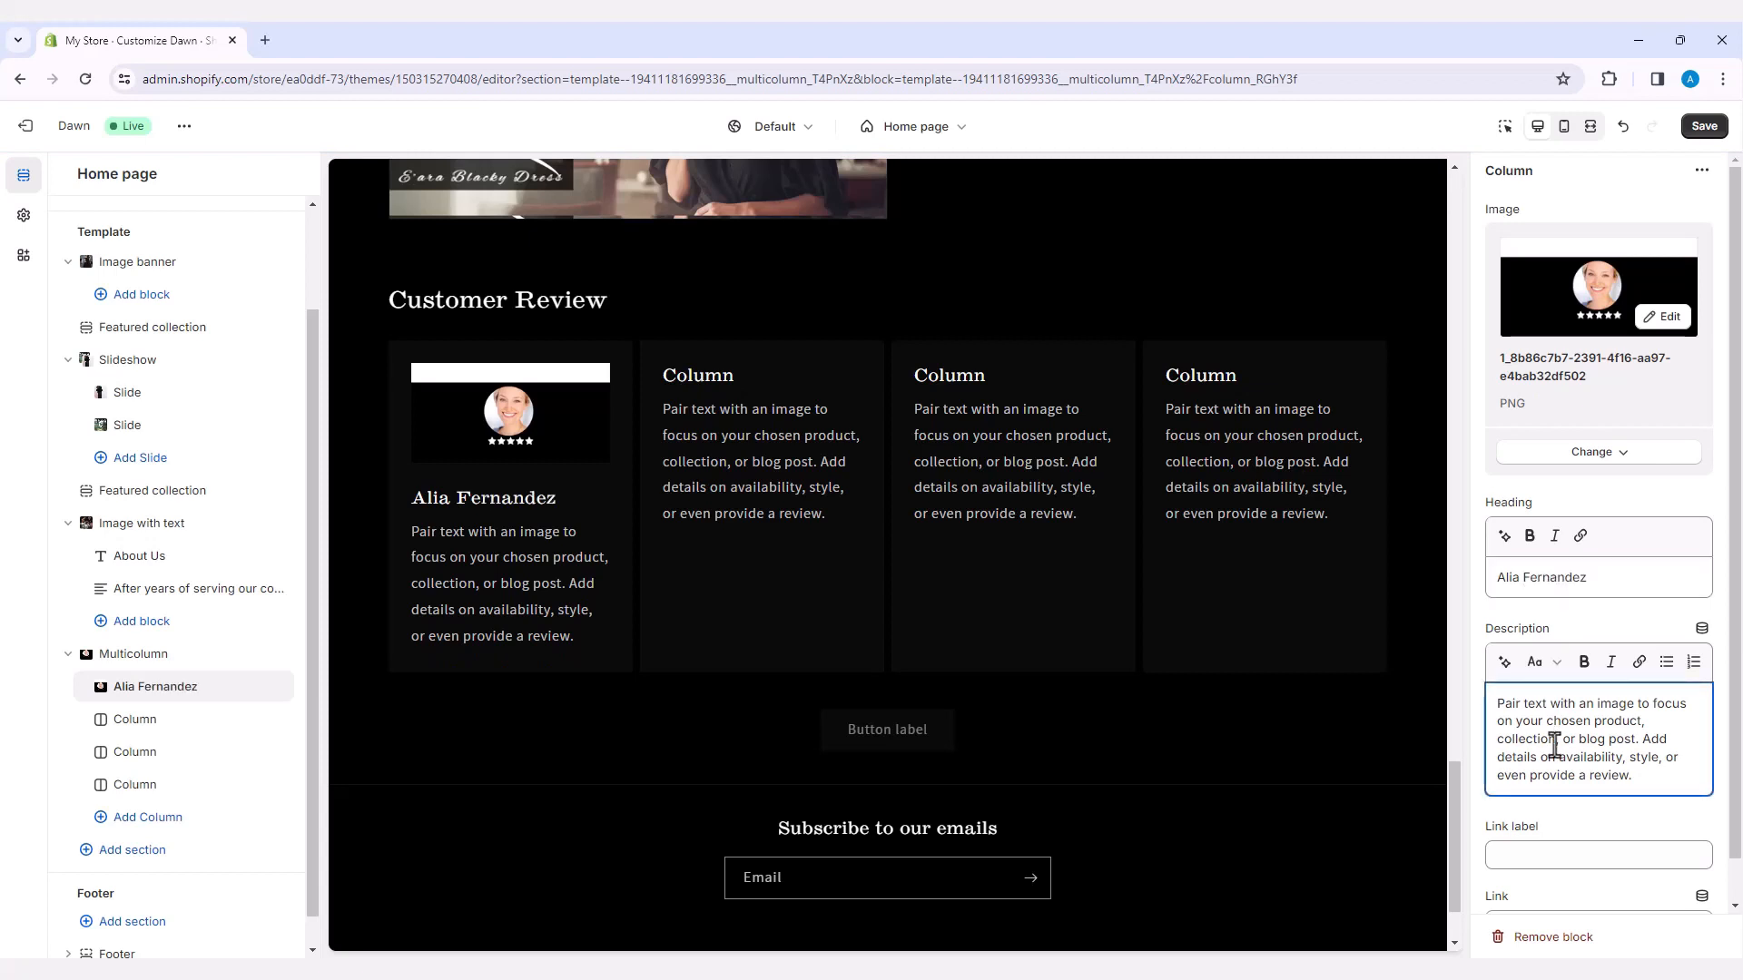
- Replace the first column's description with "Your shop was a gem. Wishing you success in your future endeavors."
key("ctrl+a")
type("Your shop was a gem. Wishing you success in your future endeavors.")
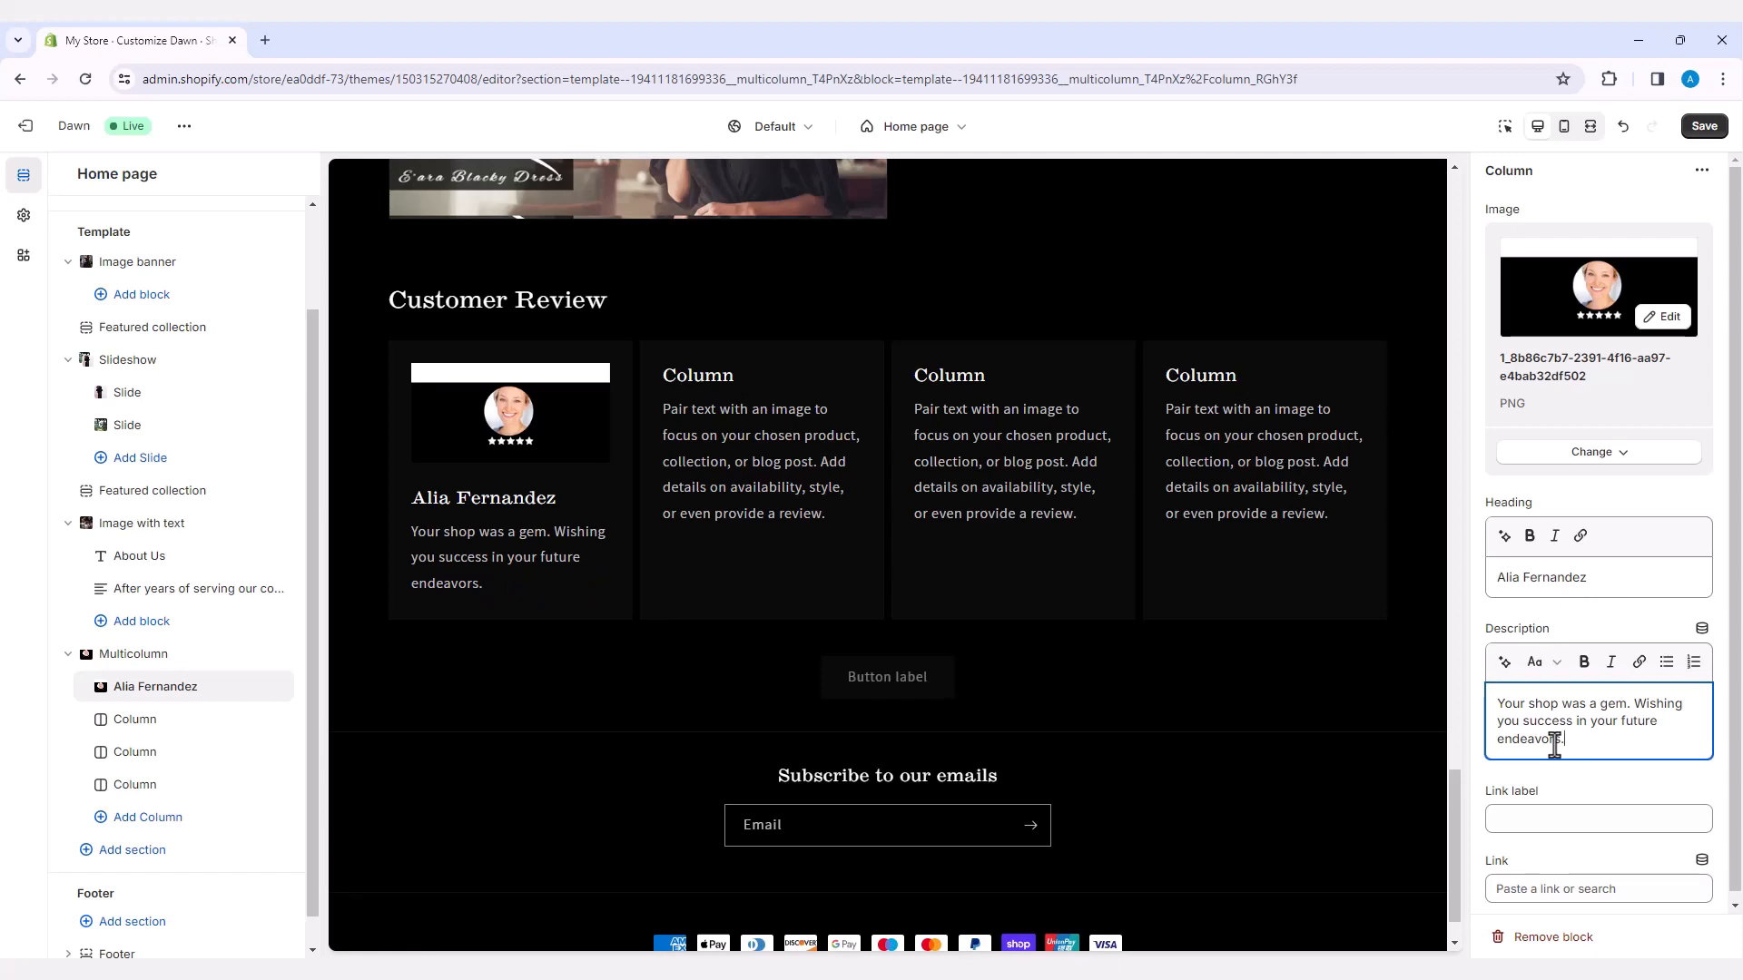
- Use the newly uploaded image 4 as the second Customer Review column's image
left_click(135, 719)
left_click(1598, 263)
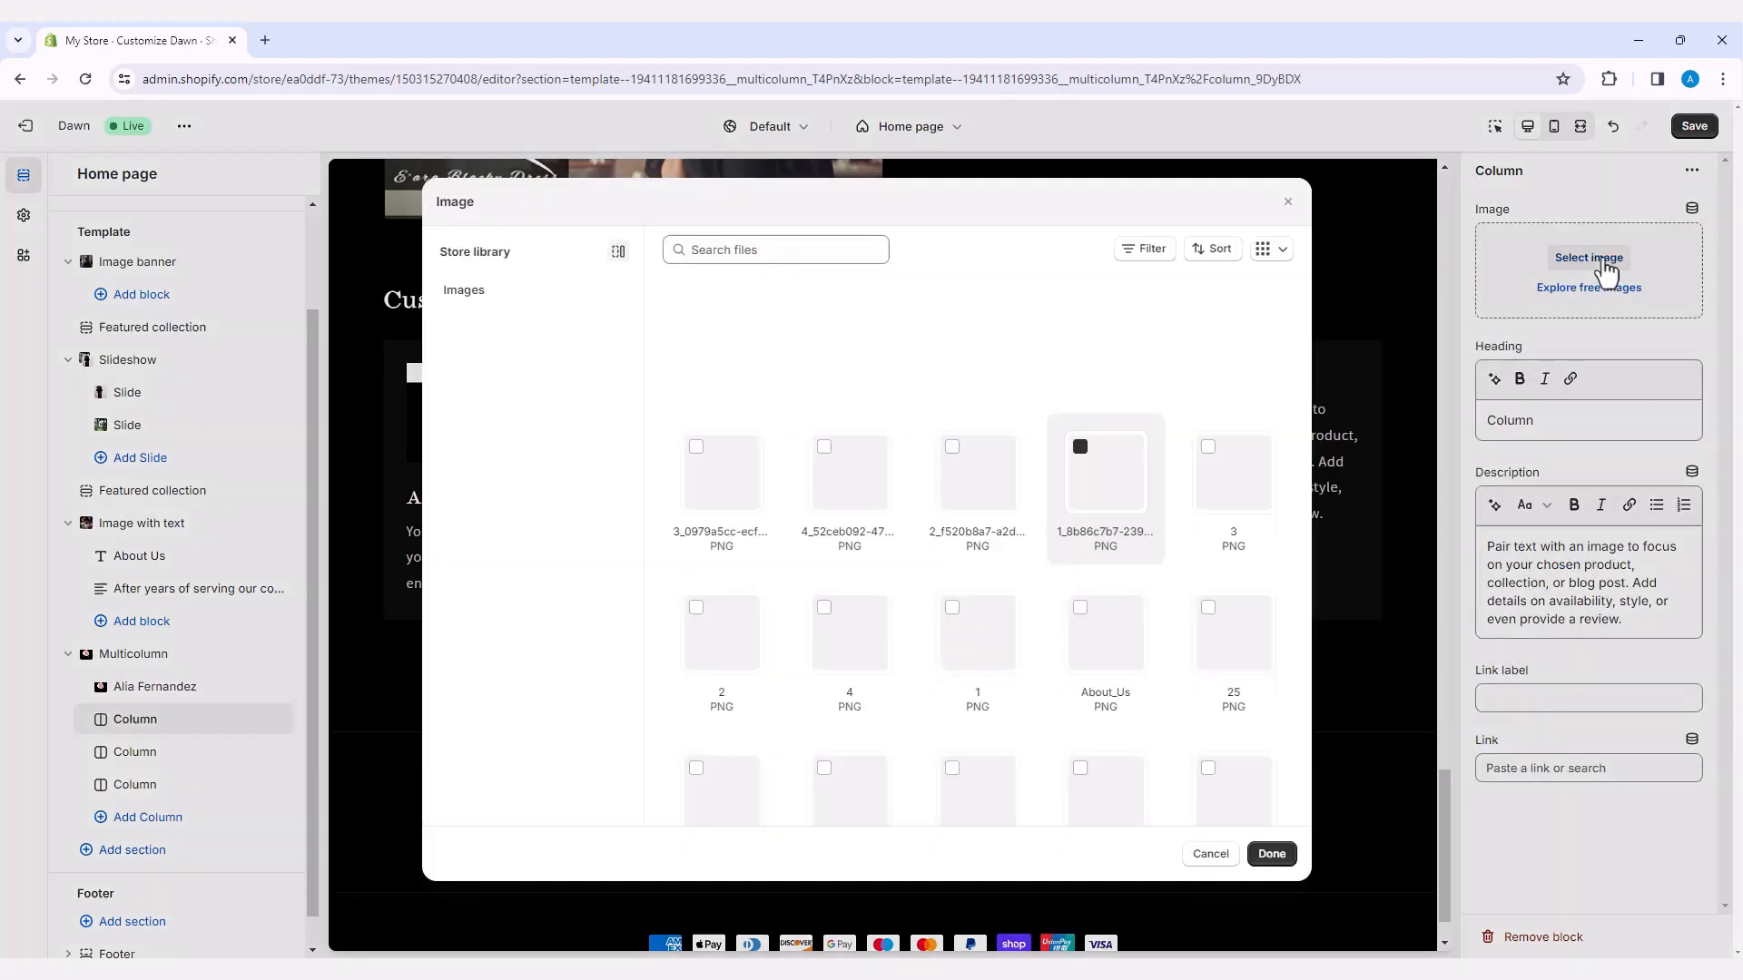
left_click(847, 472)
left_click(1268, 851)
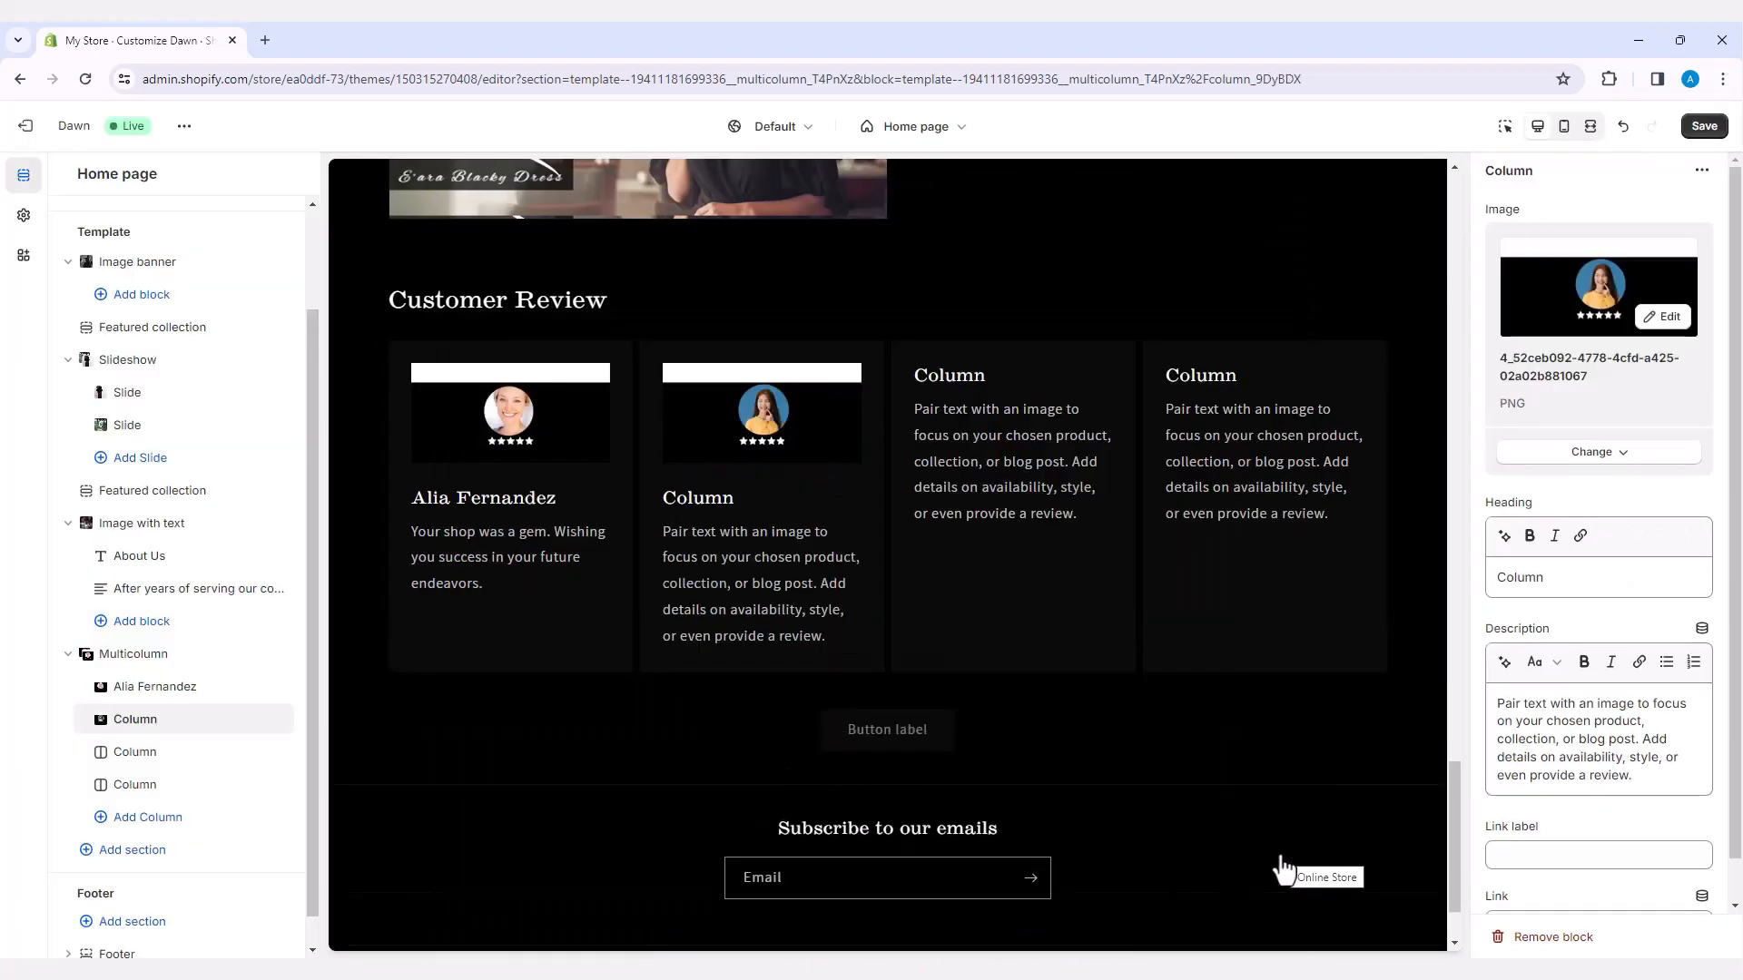
- Set the second column's heading to the customer's name and its description to "Thank you for the memories and great service. You will be missed."
left_click(1524, 579)
type("Chi Manduno")
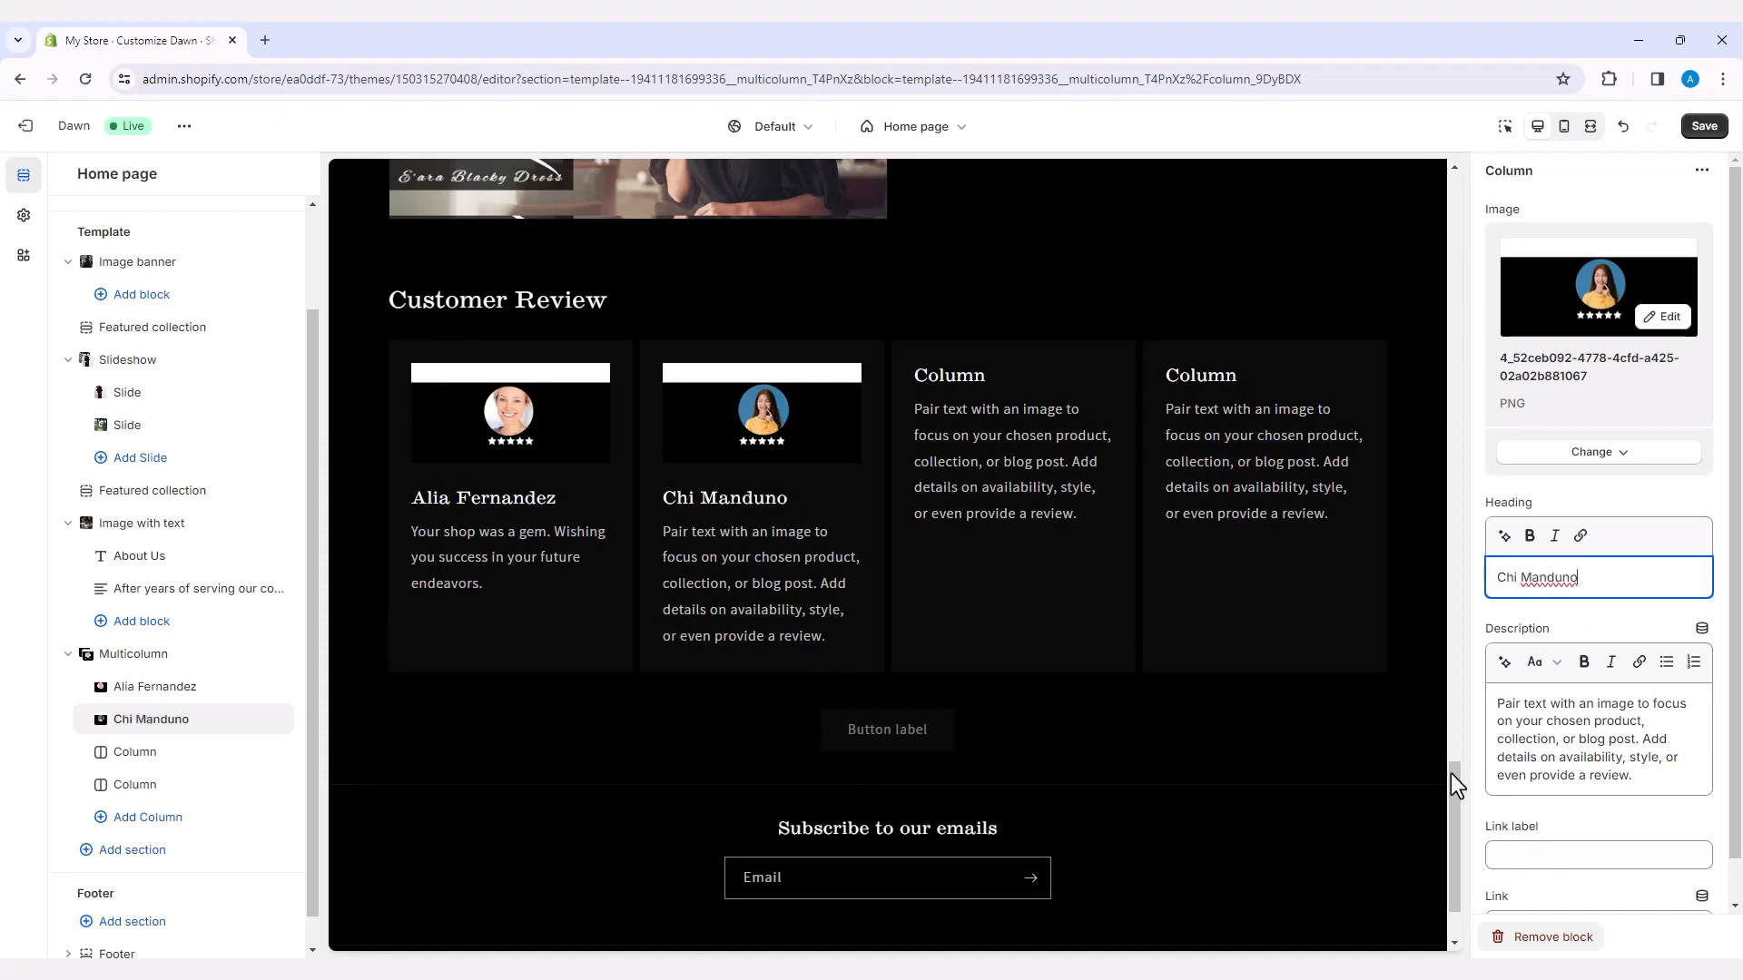
left_click(1556, 743)
key("ctrl+a")
type("Thank you for the memories and great service. You will be missed.")
- Use the newly uploaded image 2 as the third Customer Review column's image
left_click(1011, 498)
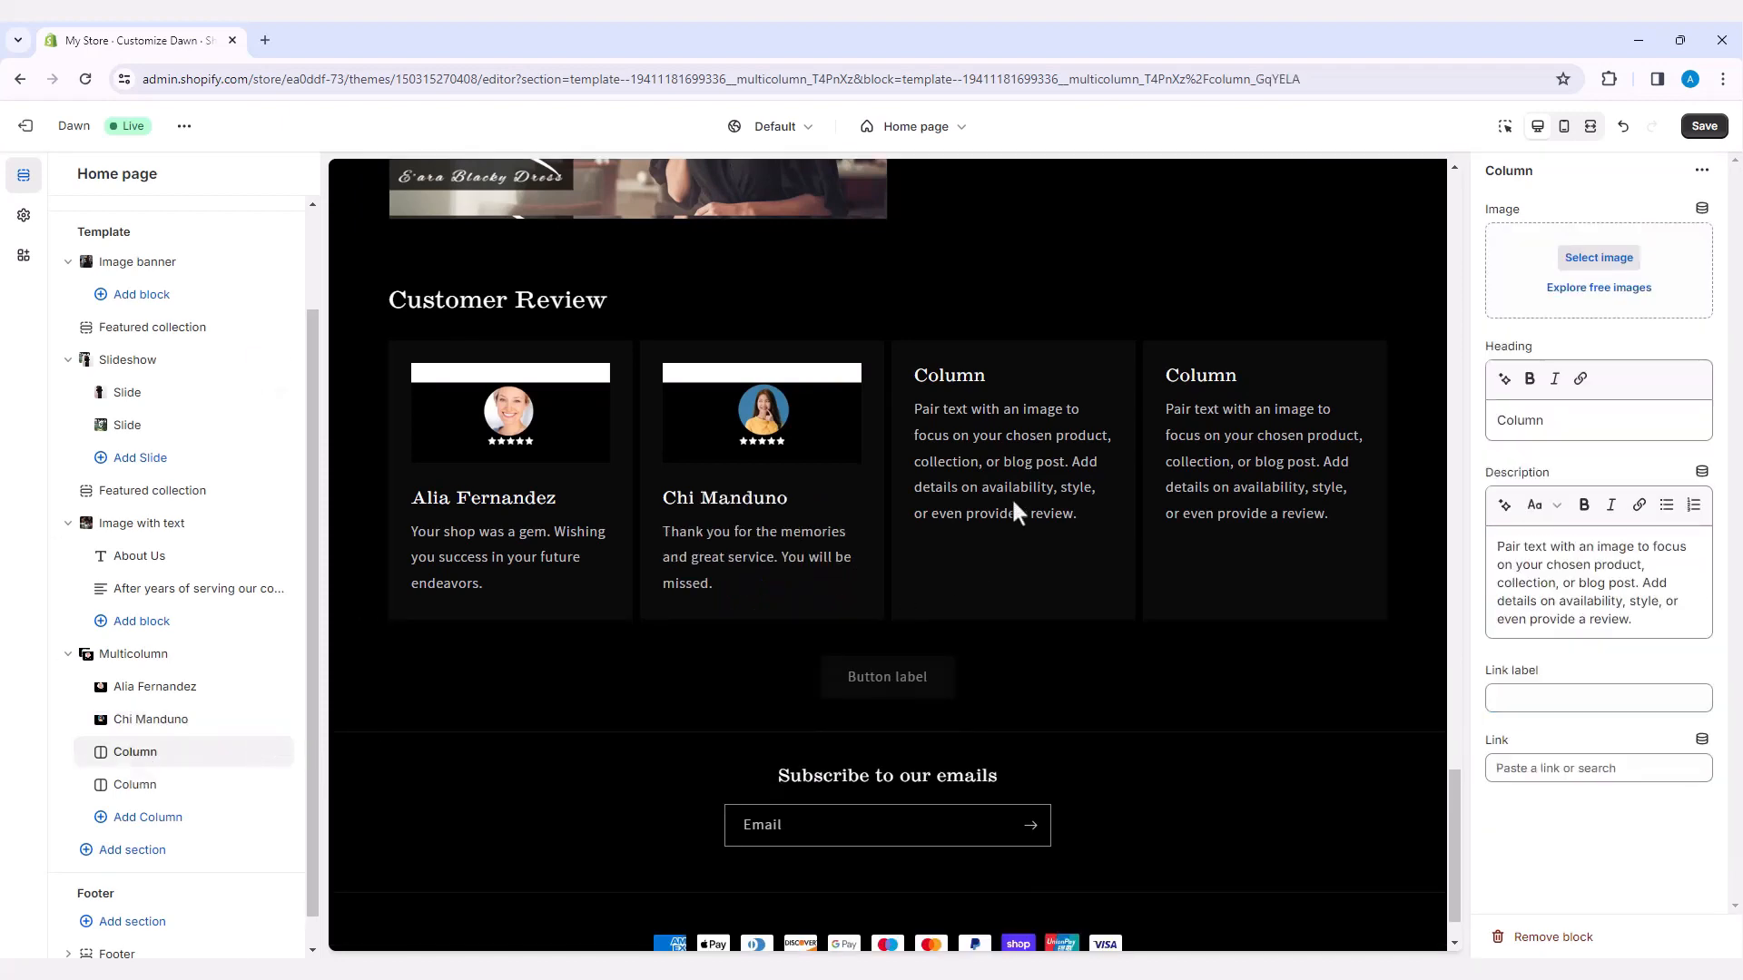
left_click(1597, 268)
left_click(972, 472)
left_click(1268, 860)
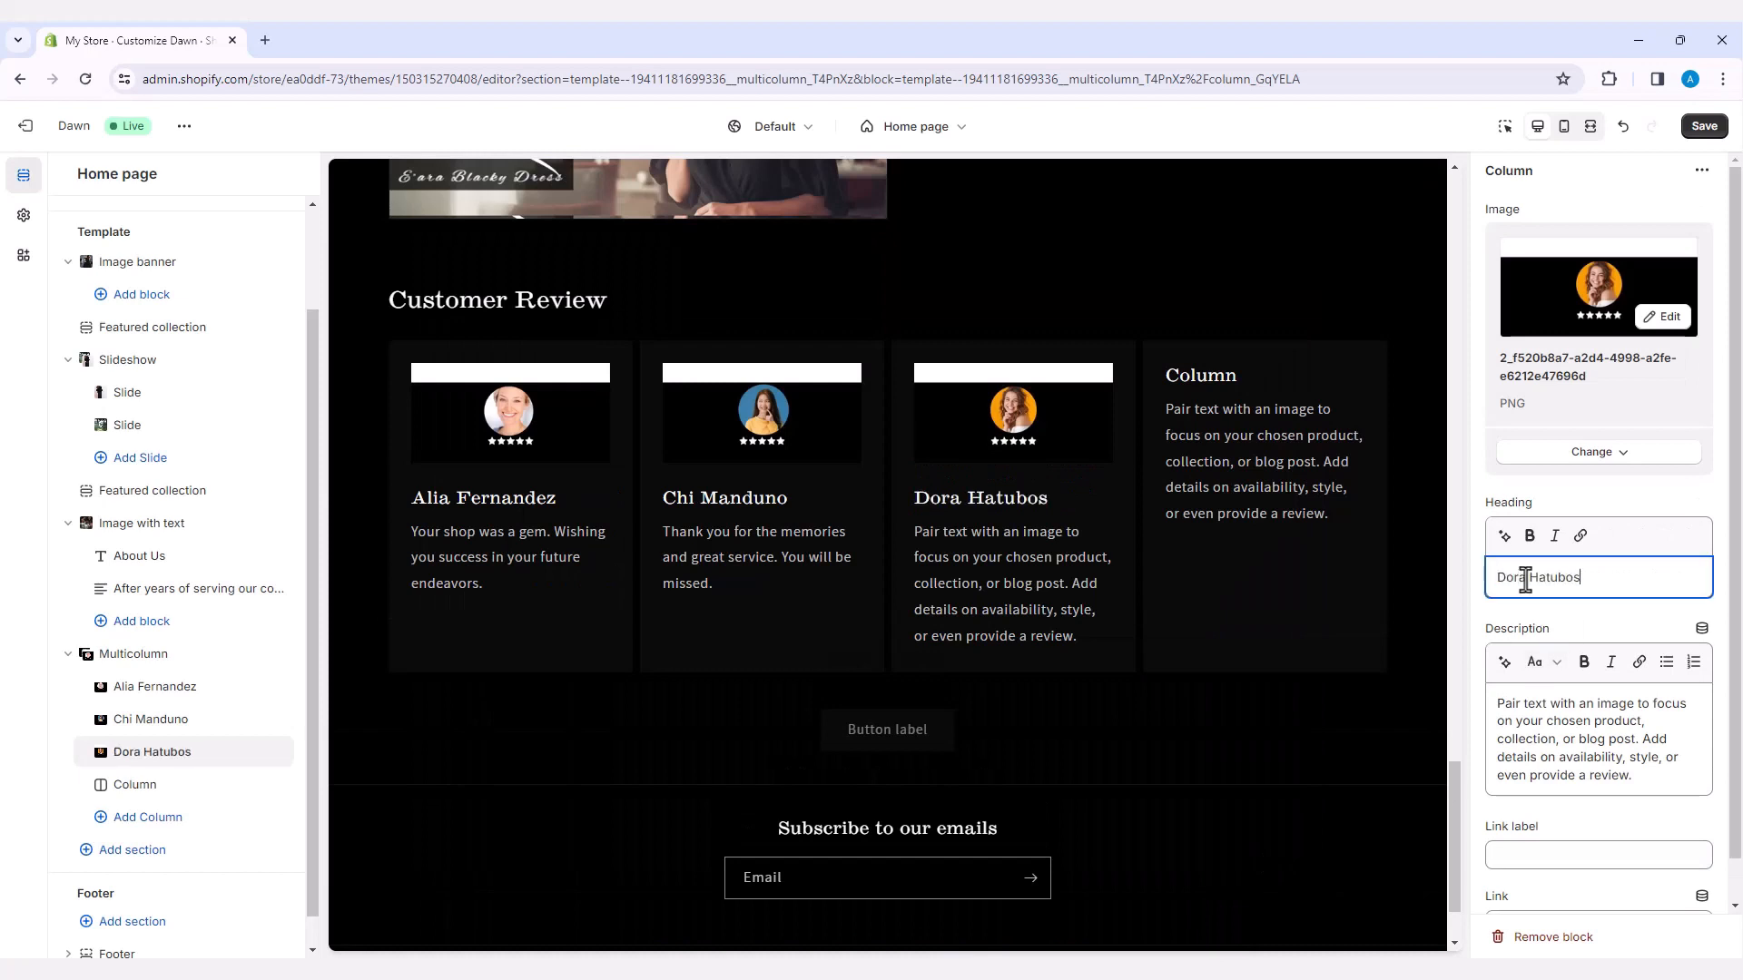
- Replace the third column's description with "Thank you for always going above and beyond. Your dedication was evident."
left_click(1561, 743)
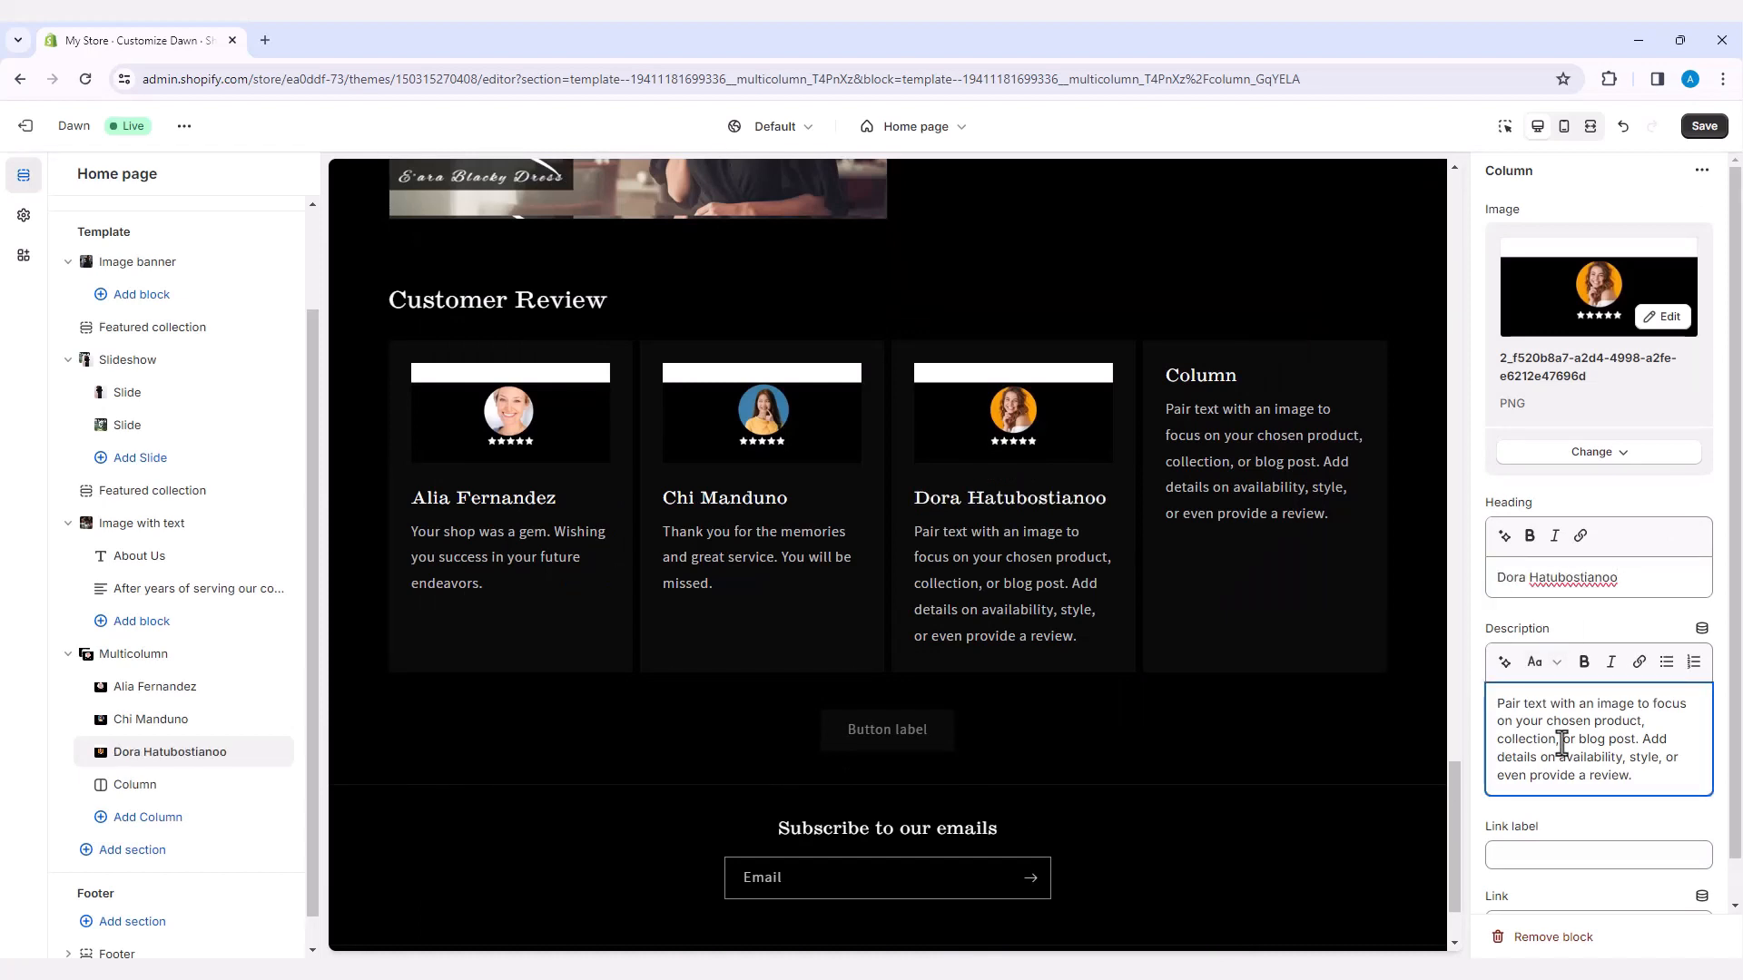
key("ctrl+a")
type("Thank you for always going above and beyond. Your dedication was evident.")
- Use portrait image 1 as the fourth Customer Review column's image and set its heading to the customer's full name
left_click(136, 785)
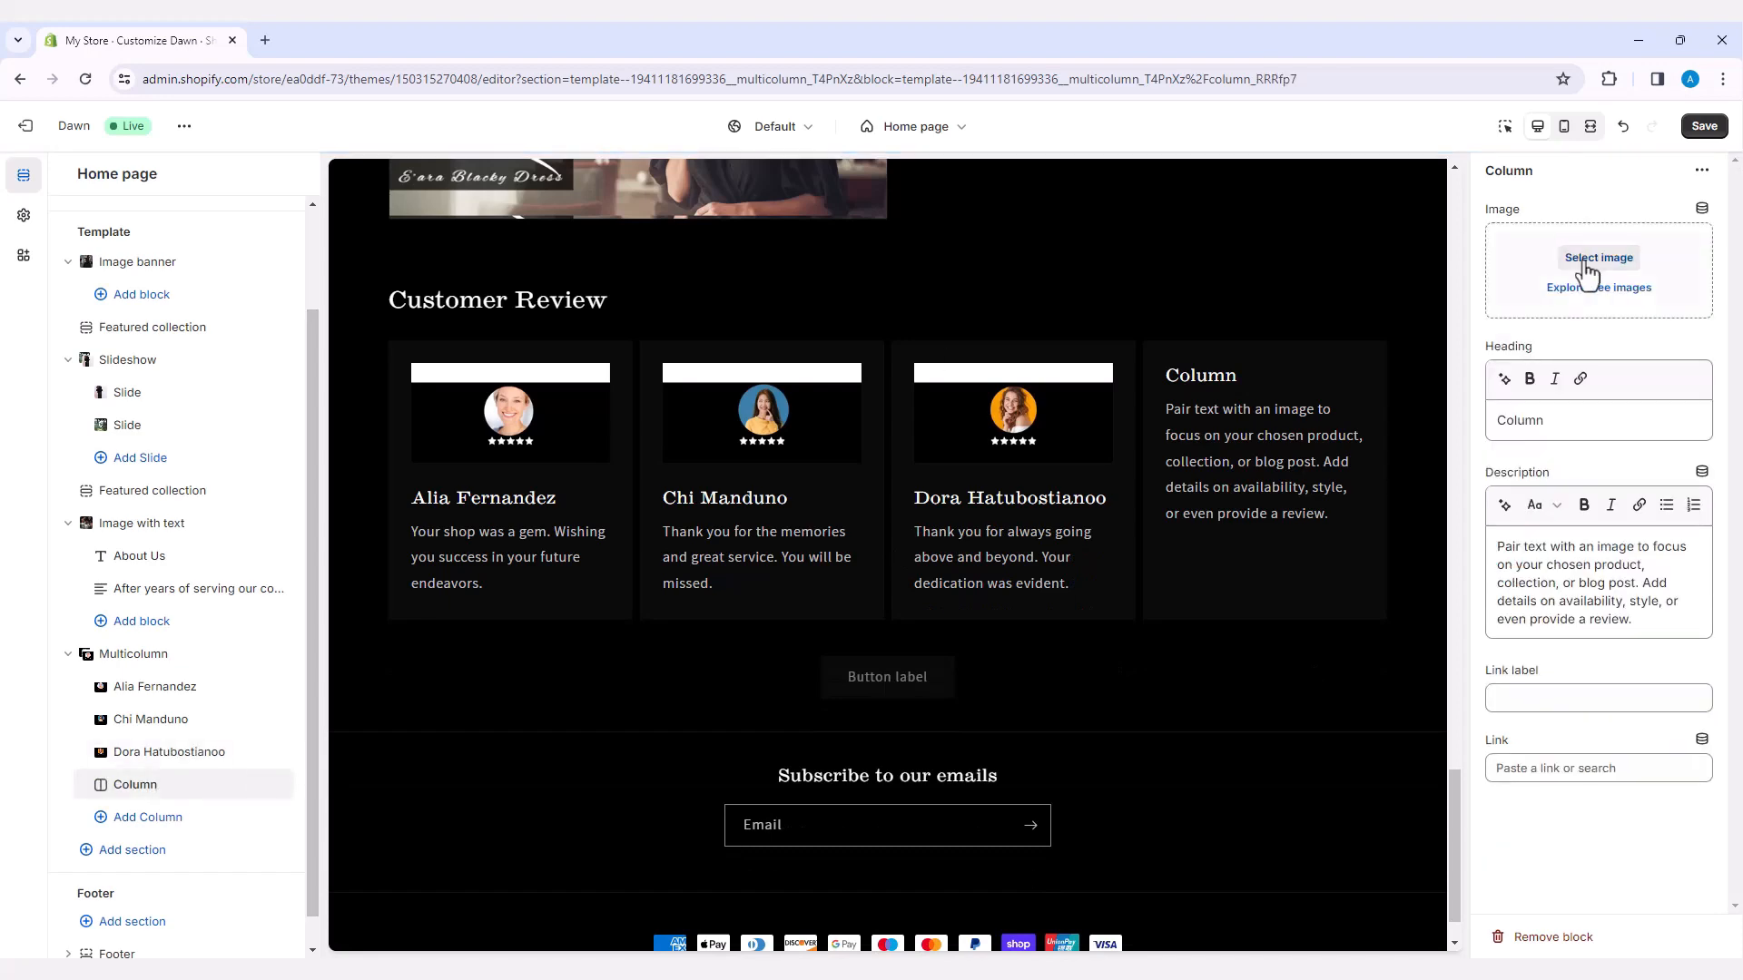
left_click(1588, 257)
left_click(1271, 853)
left_click(1567, 576)
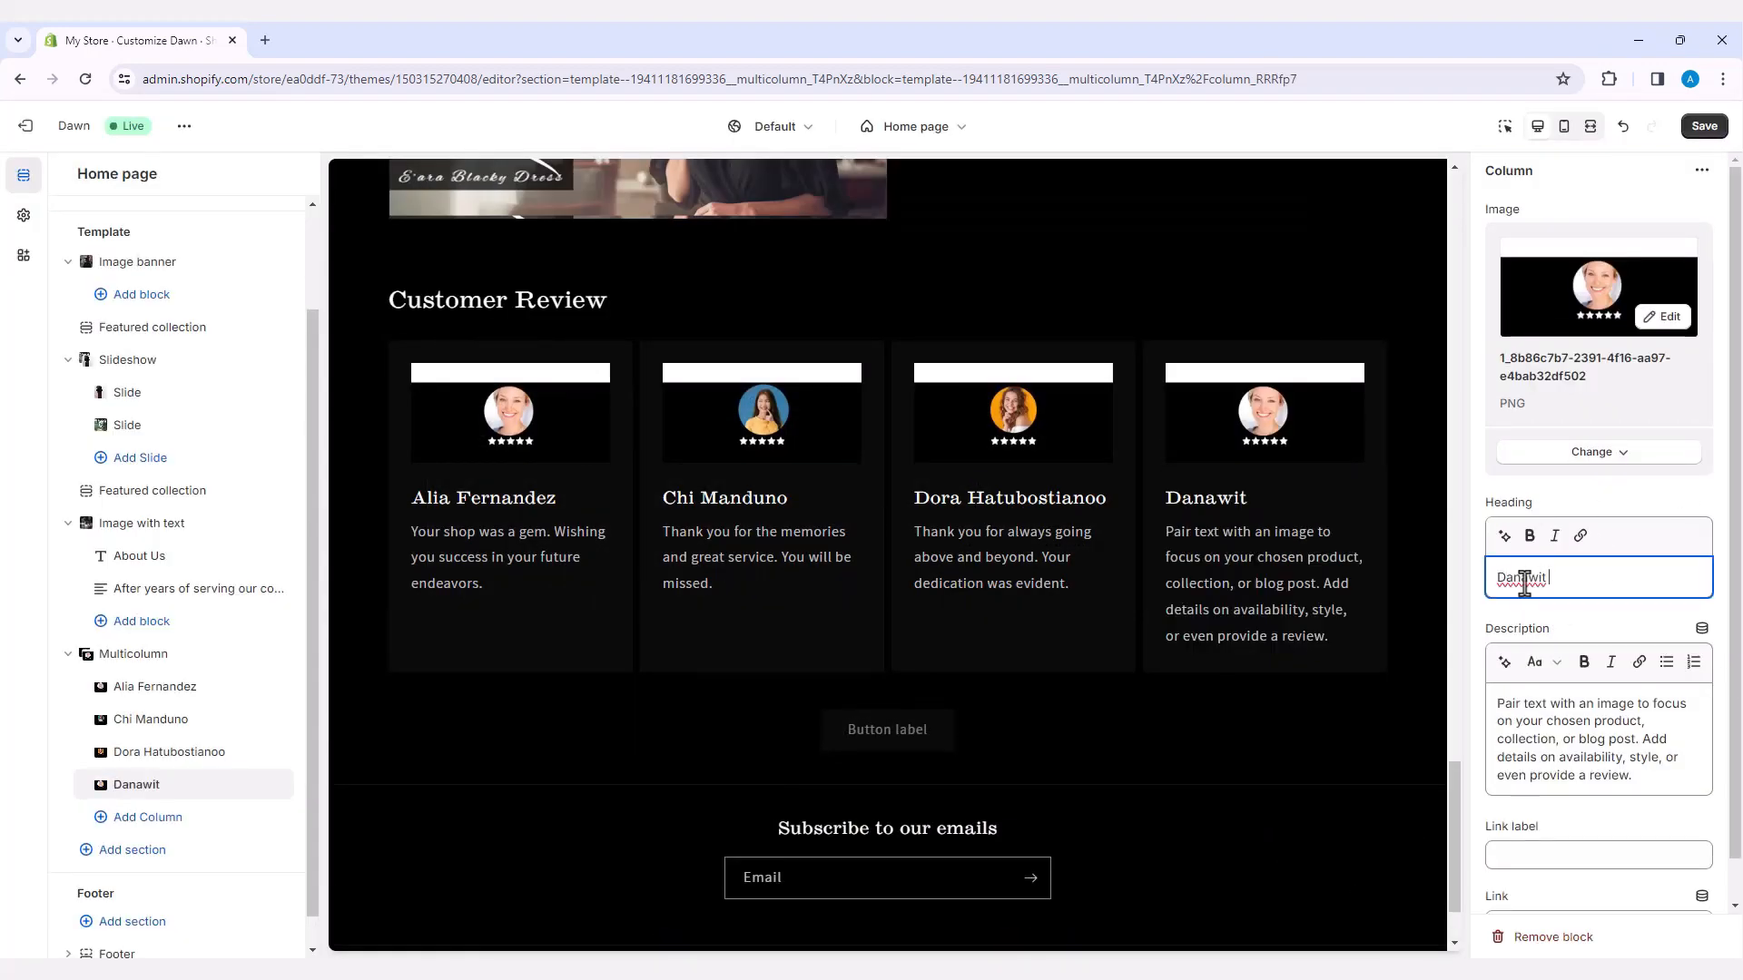
type("maria")
- Replace the fourth column's description with "Your closure leaves a void in our neighborhood. You were more than just a shop." and save the theme
left_click(1589, 739)
key("ctrl+a")
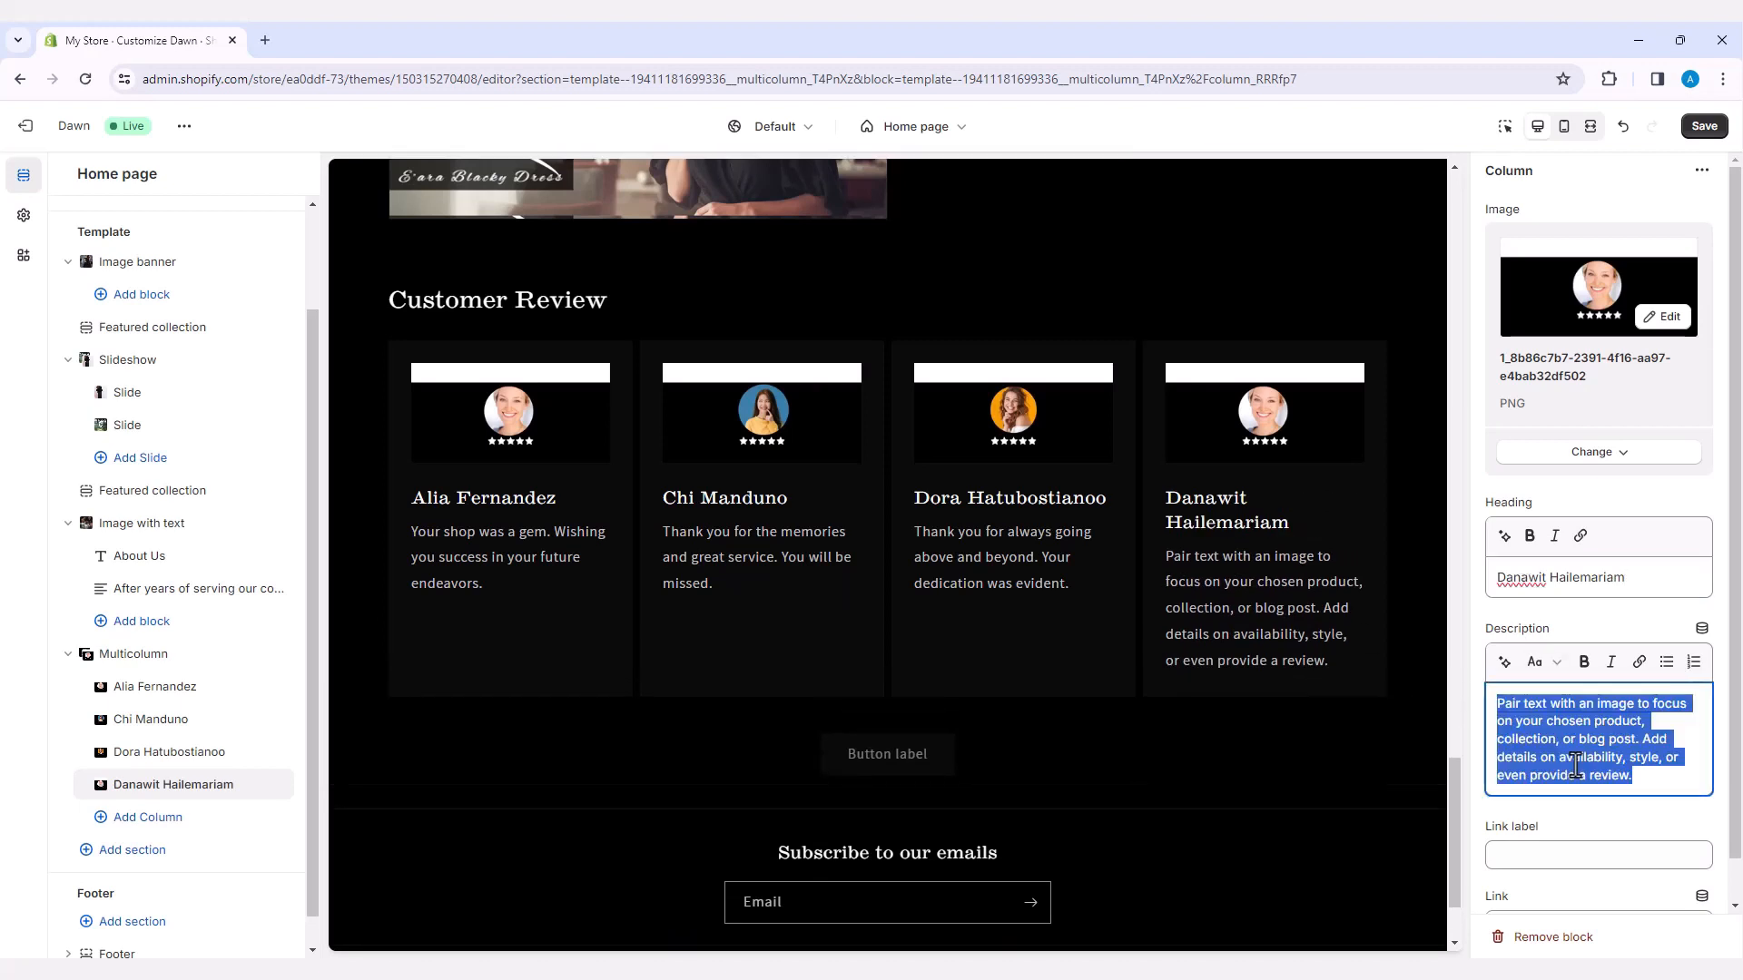
type("Your closure leaves a void in our neighborhood. You were more than just a shop.")
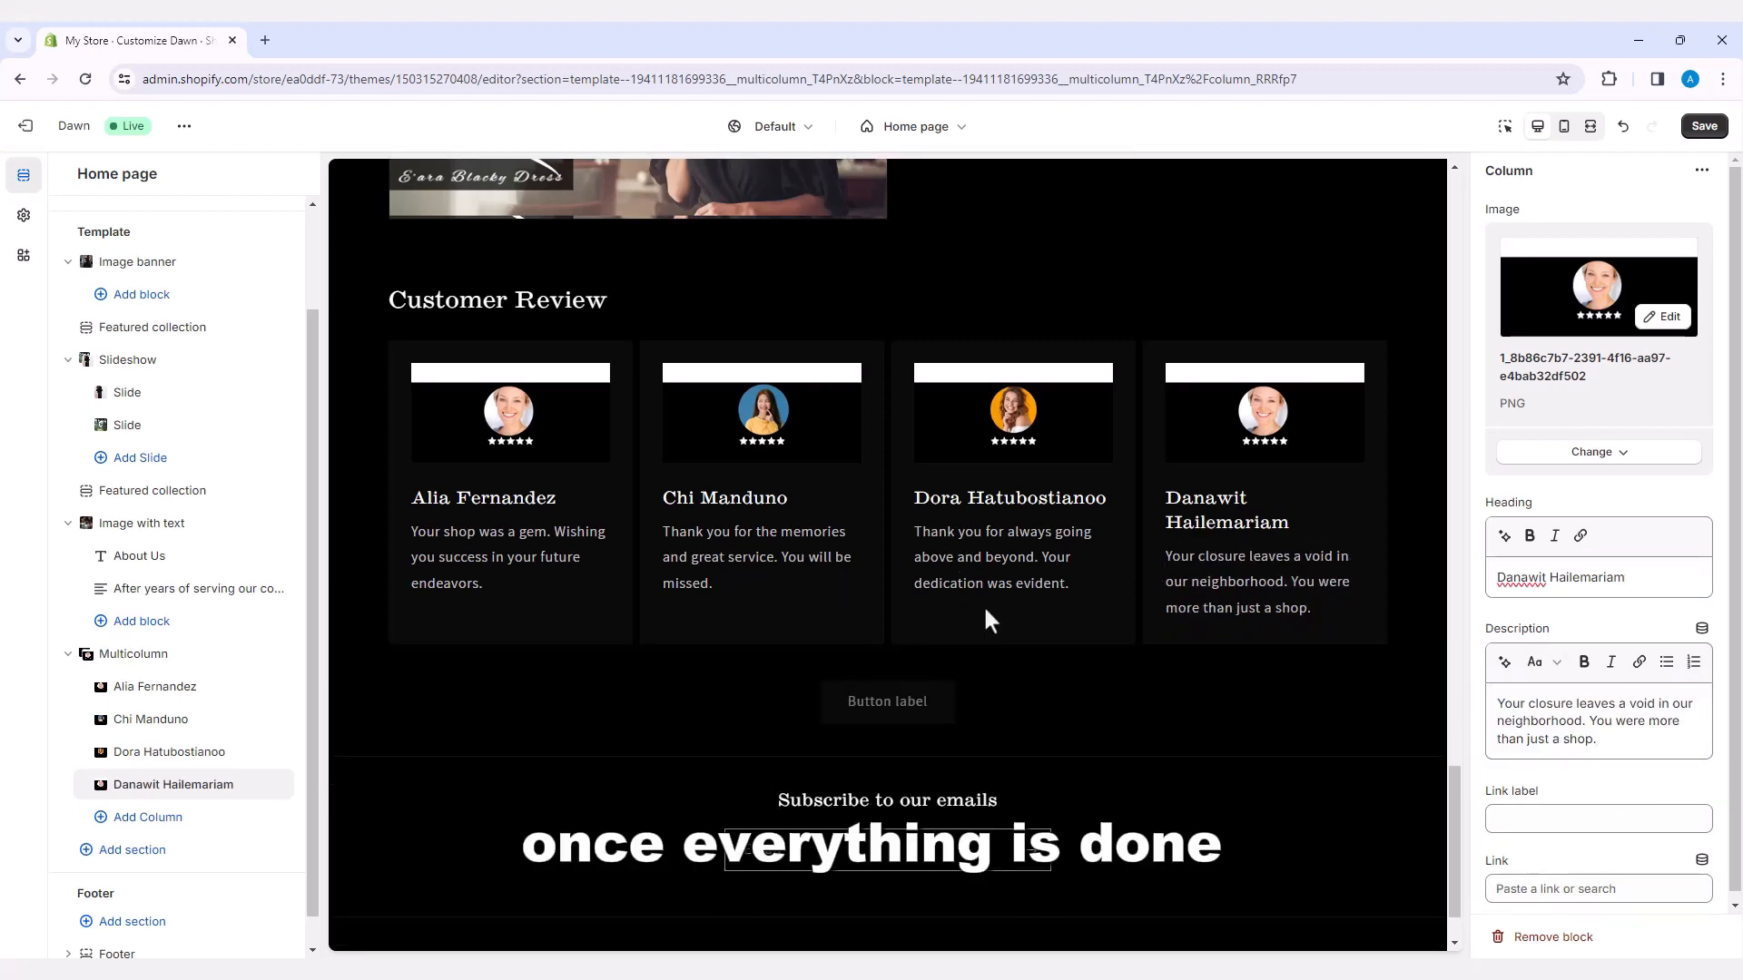
left_click(1704, 129)
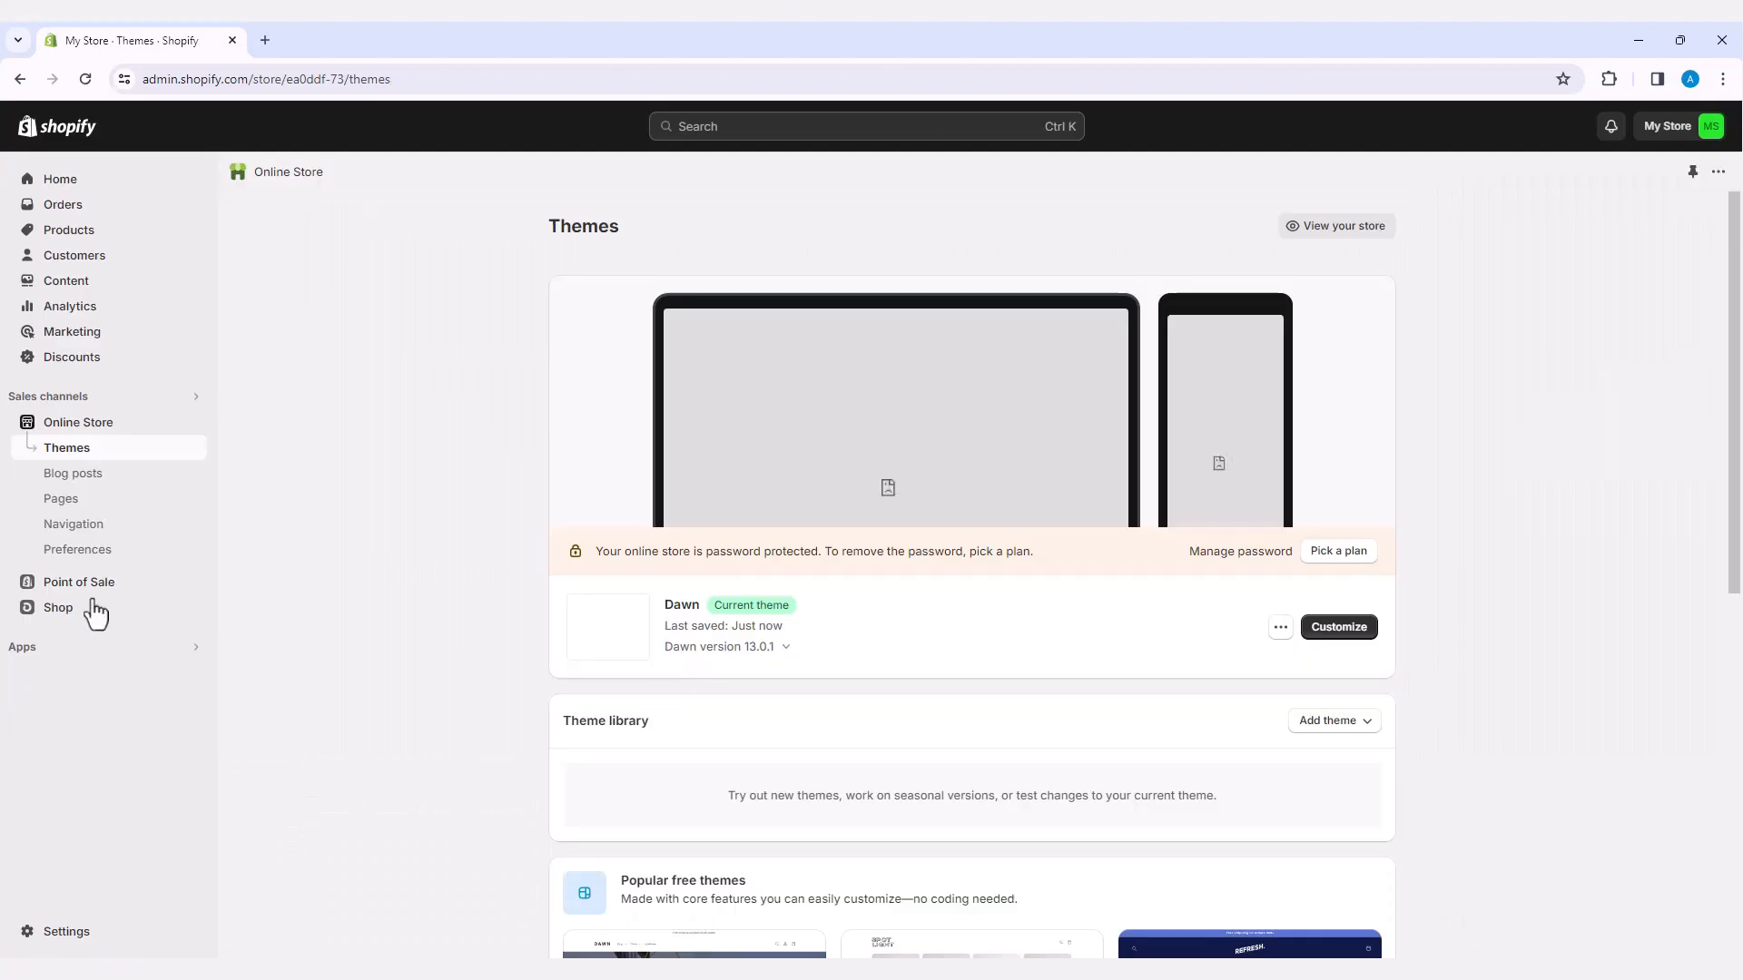
- View the online store and examine the home page's image banner and Featured products section
left_click(1350, 228)
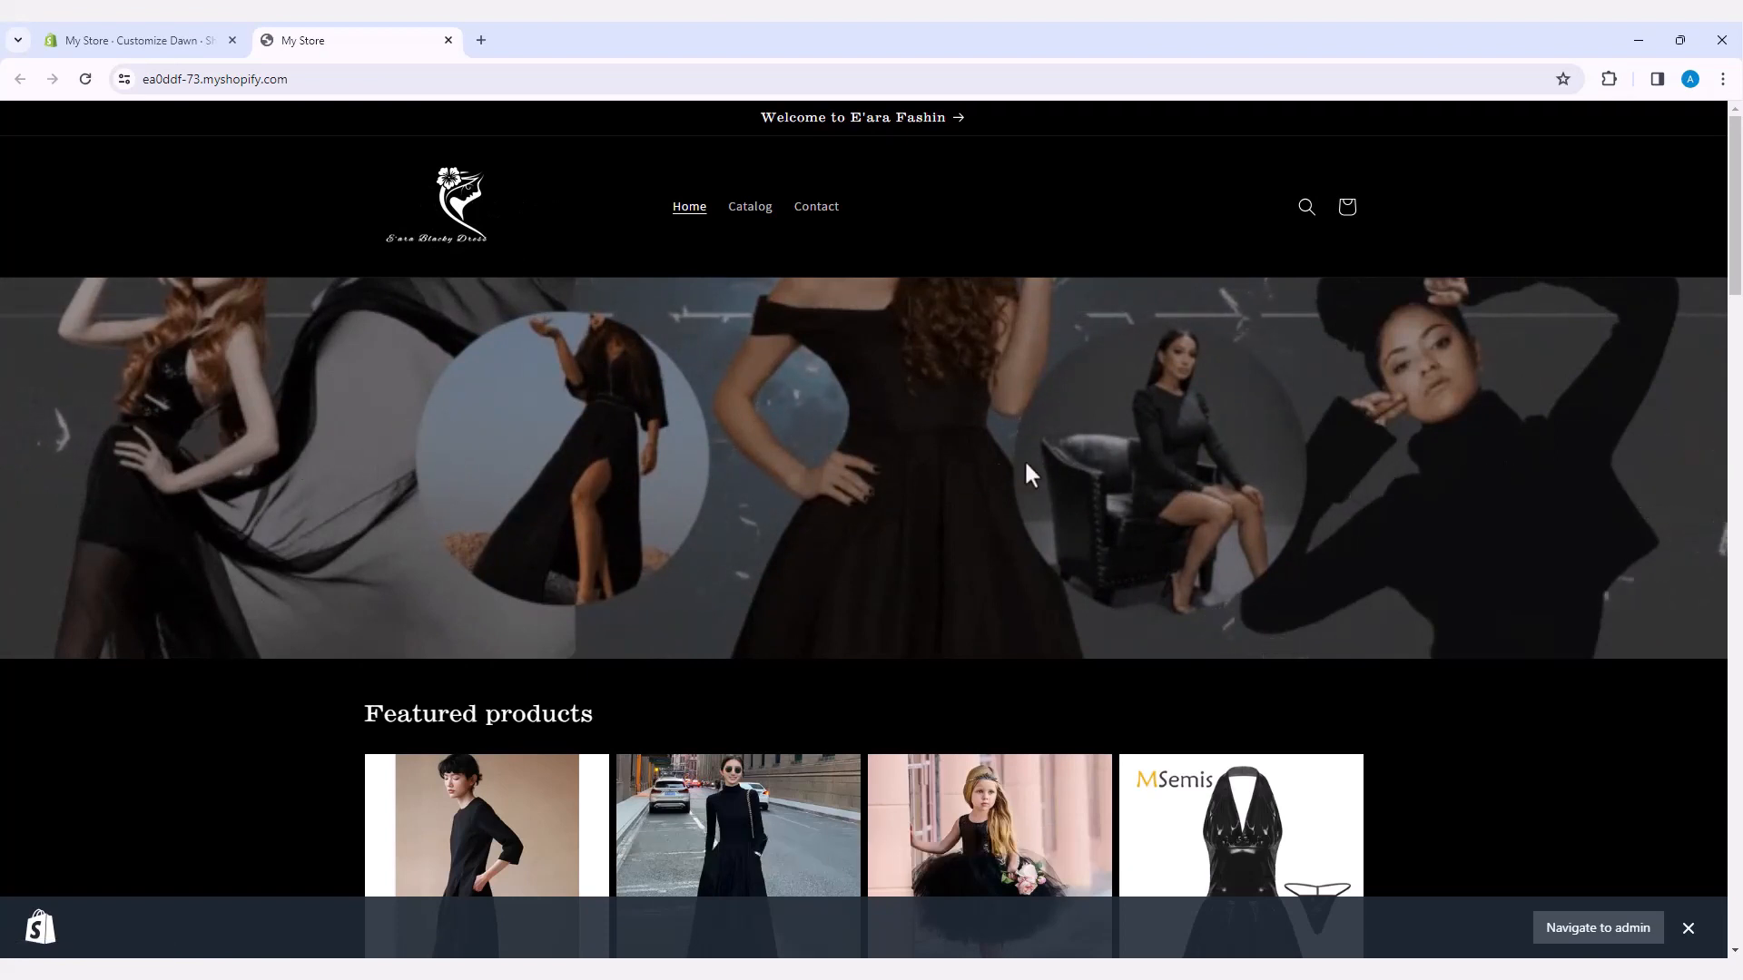
scroll(945, 530, "down", 4)
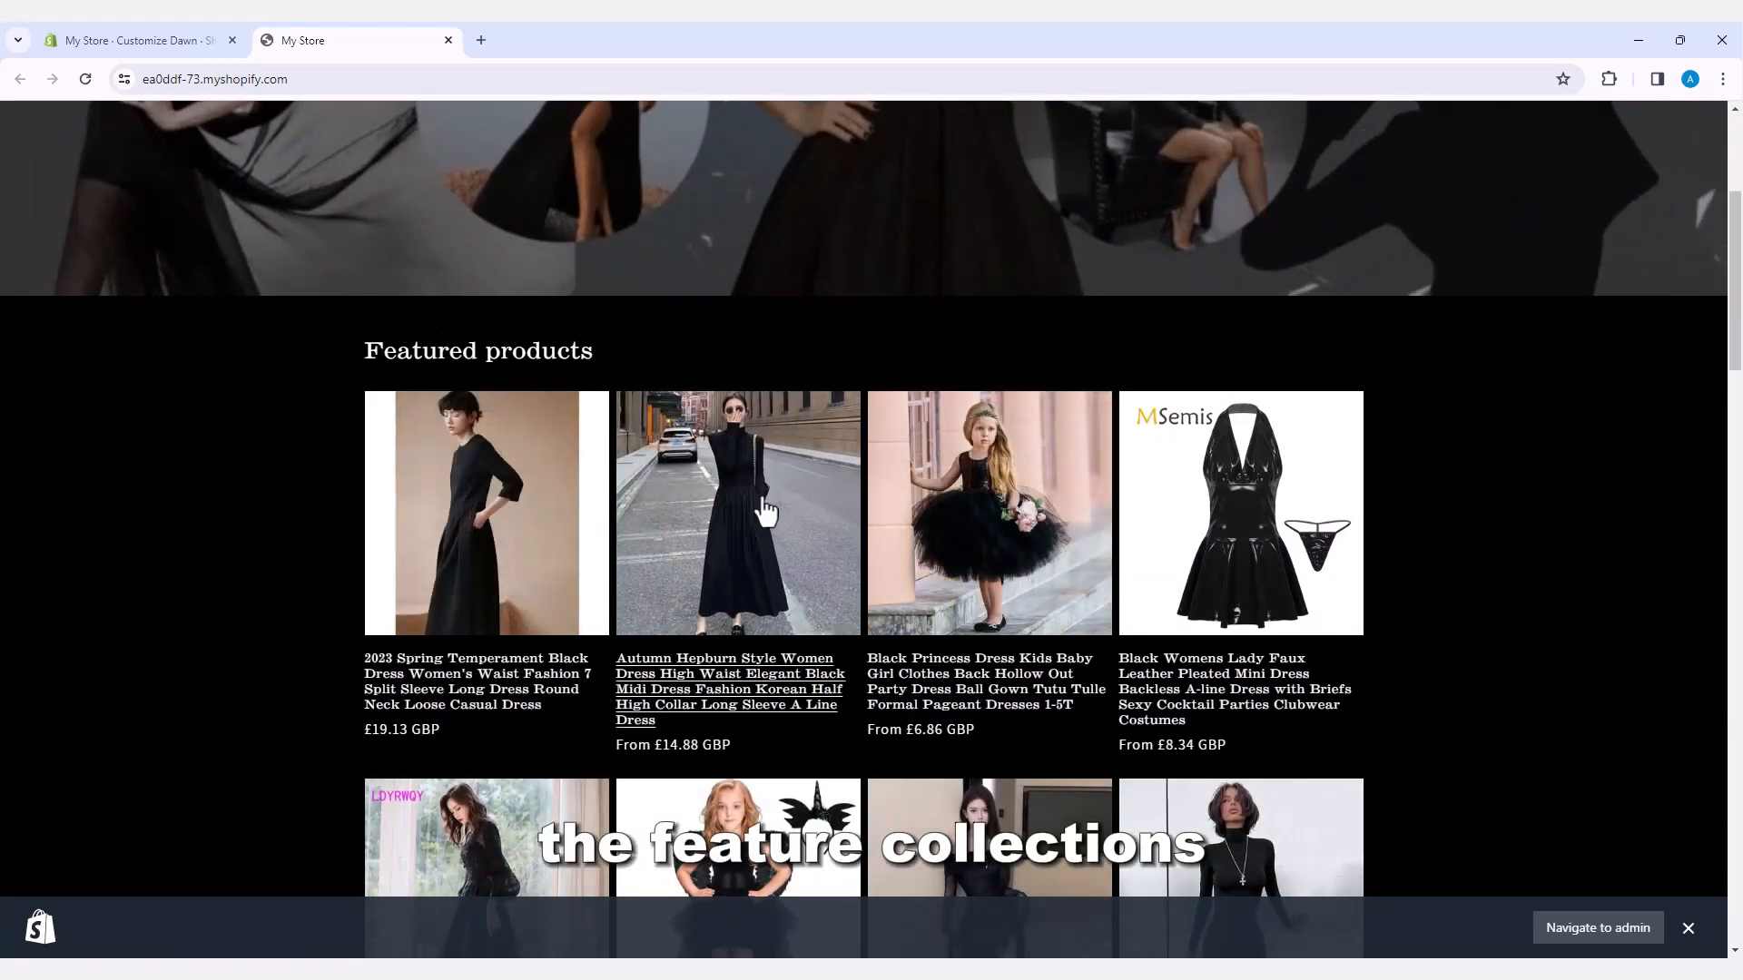
scroll(765, 511, "down", 2)
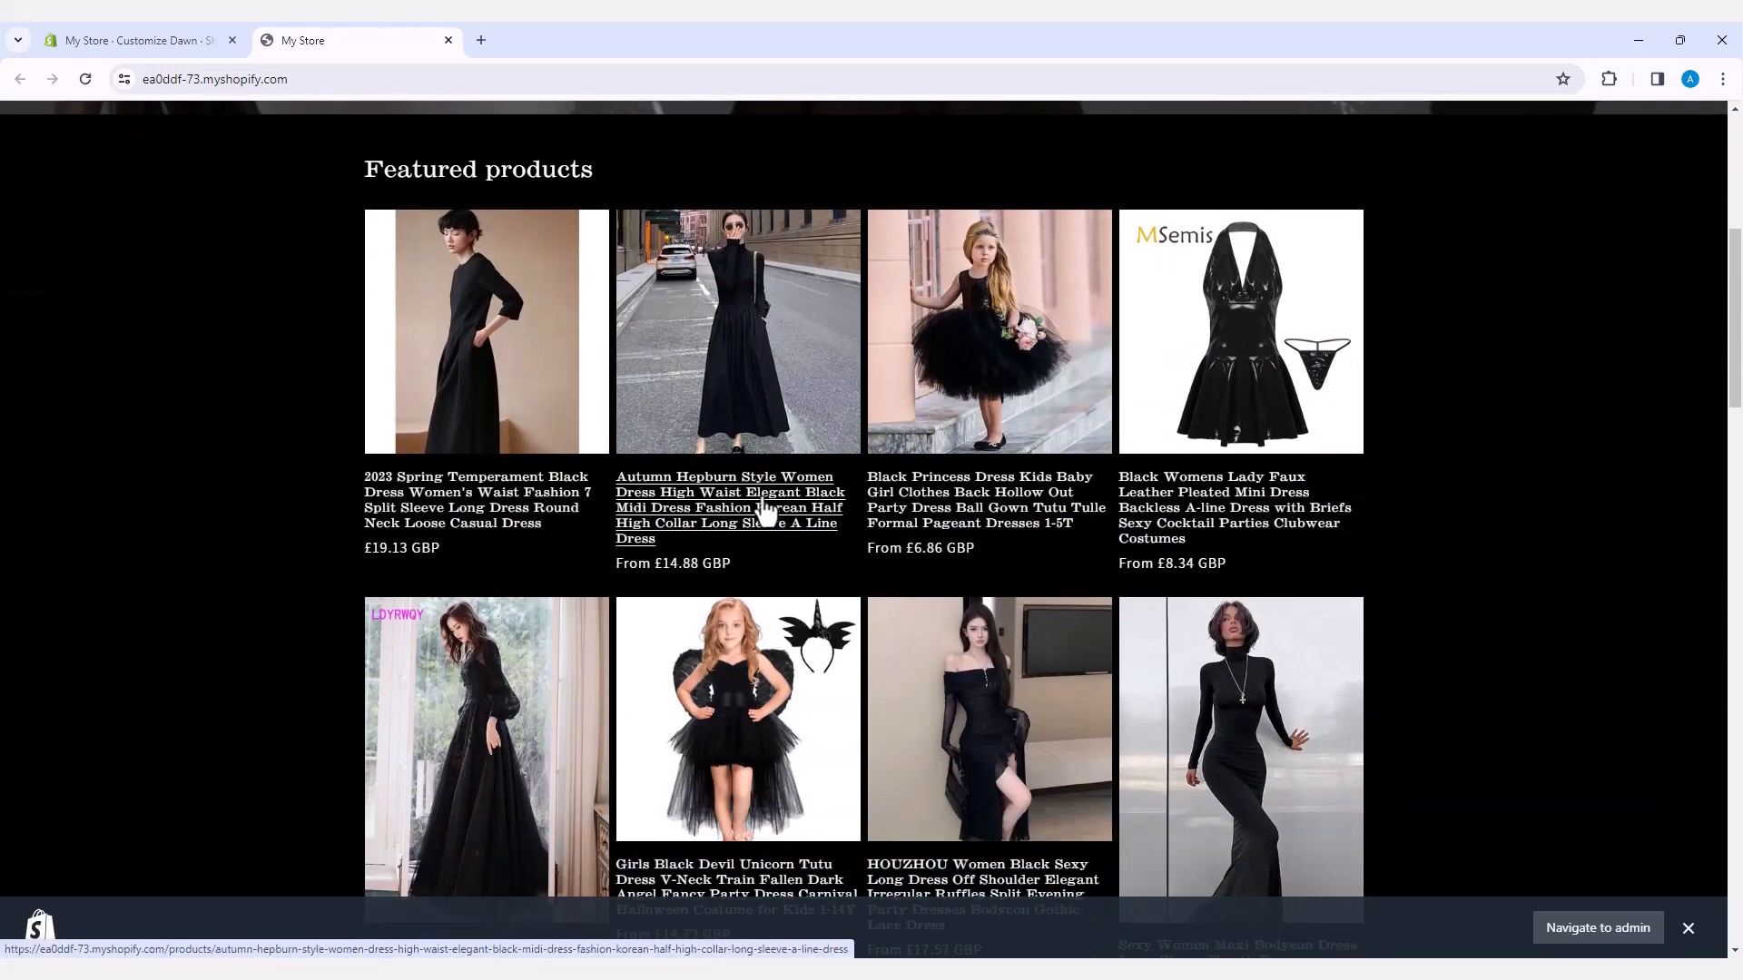
scroll(765, 511, "down", 2)
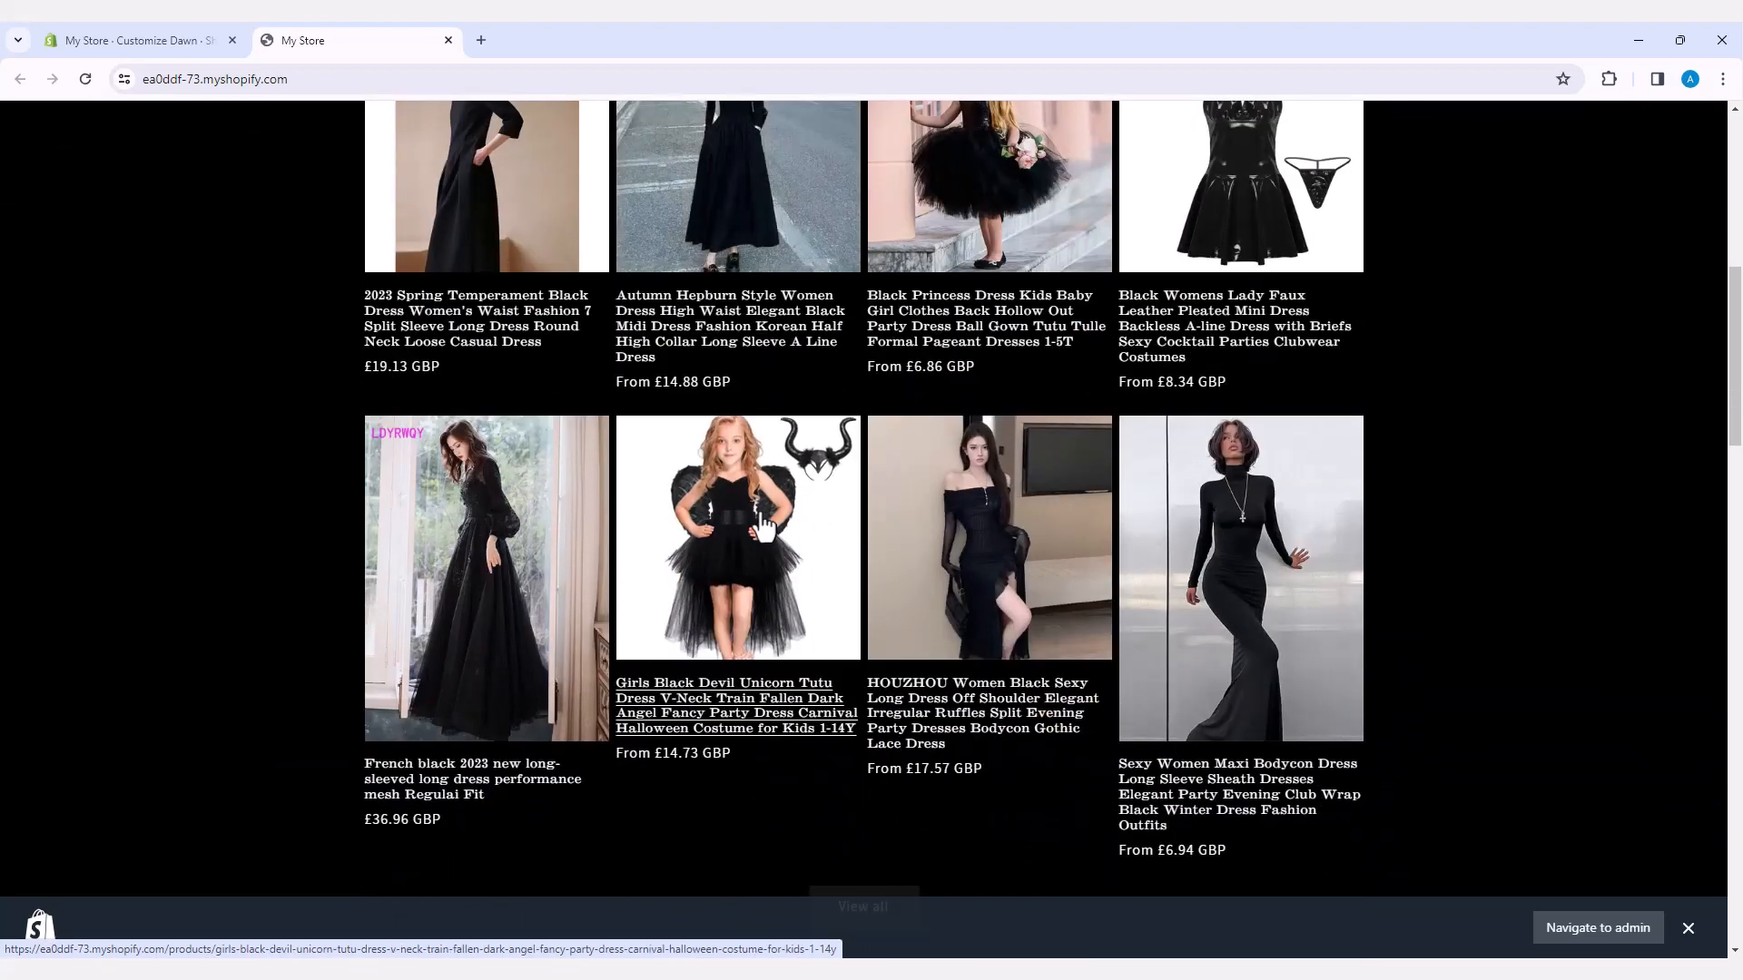
scroll(766, 526, "down", 3)
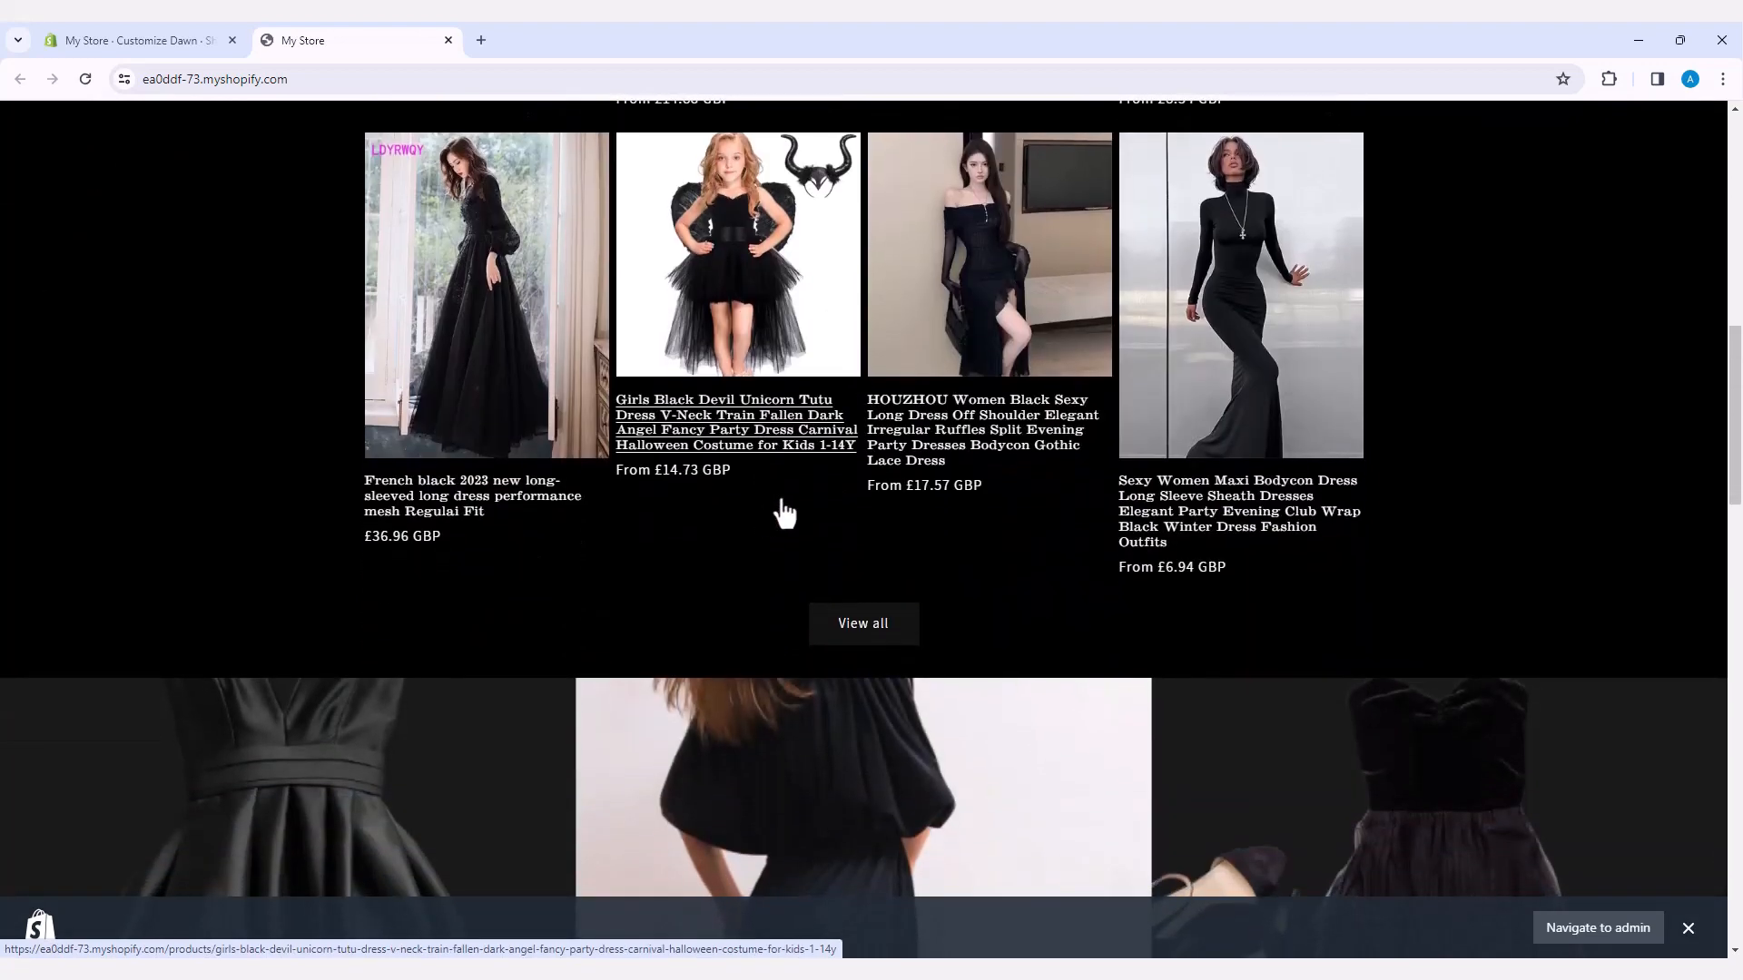
scroll(784, 514, "down", 1)
scroll(864, 506, "down", 2)
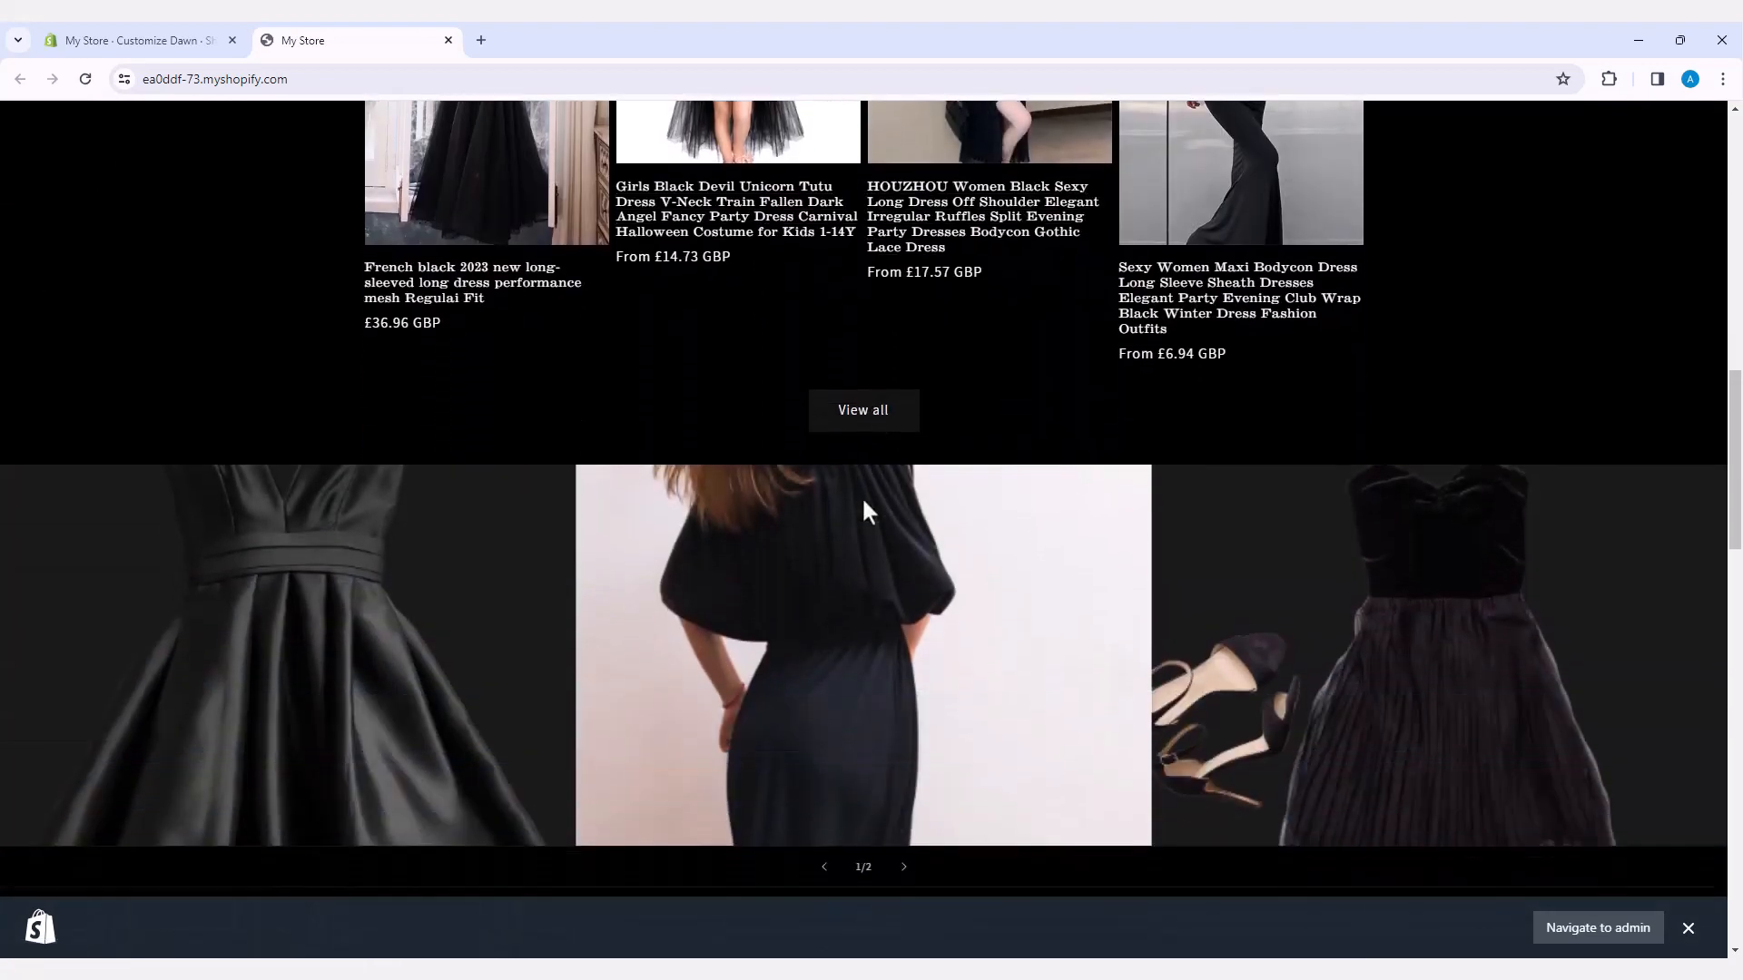
scroll(553, 549, "down", 2)
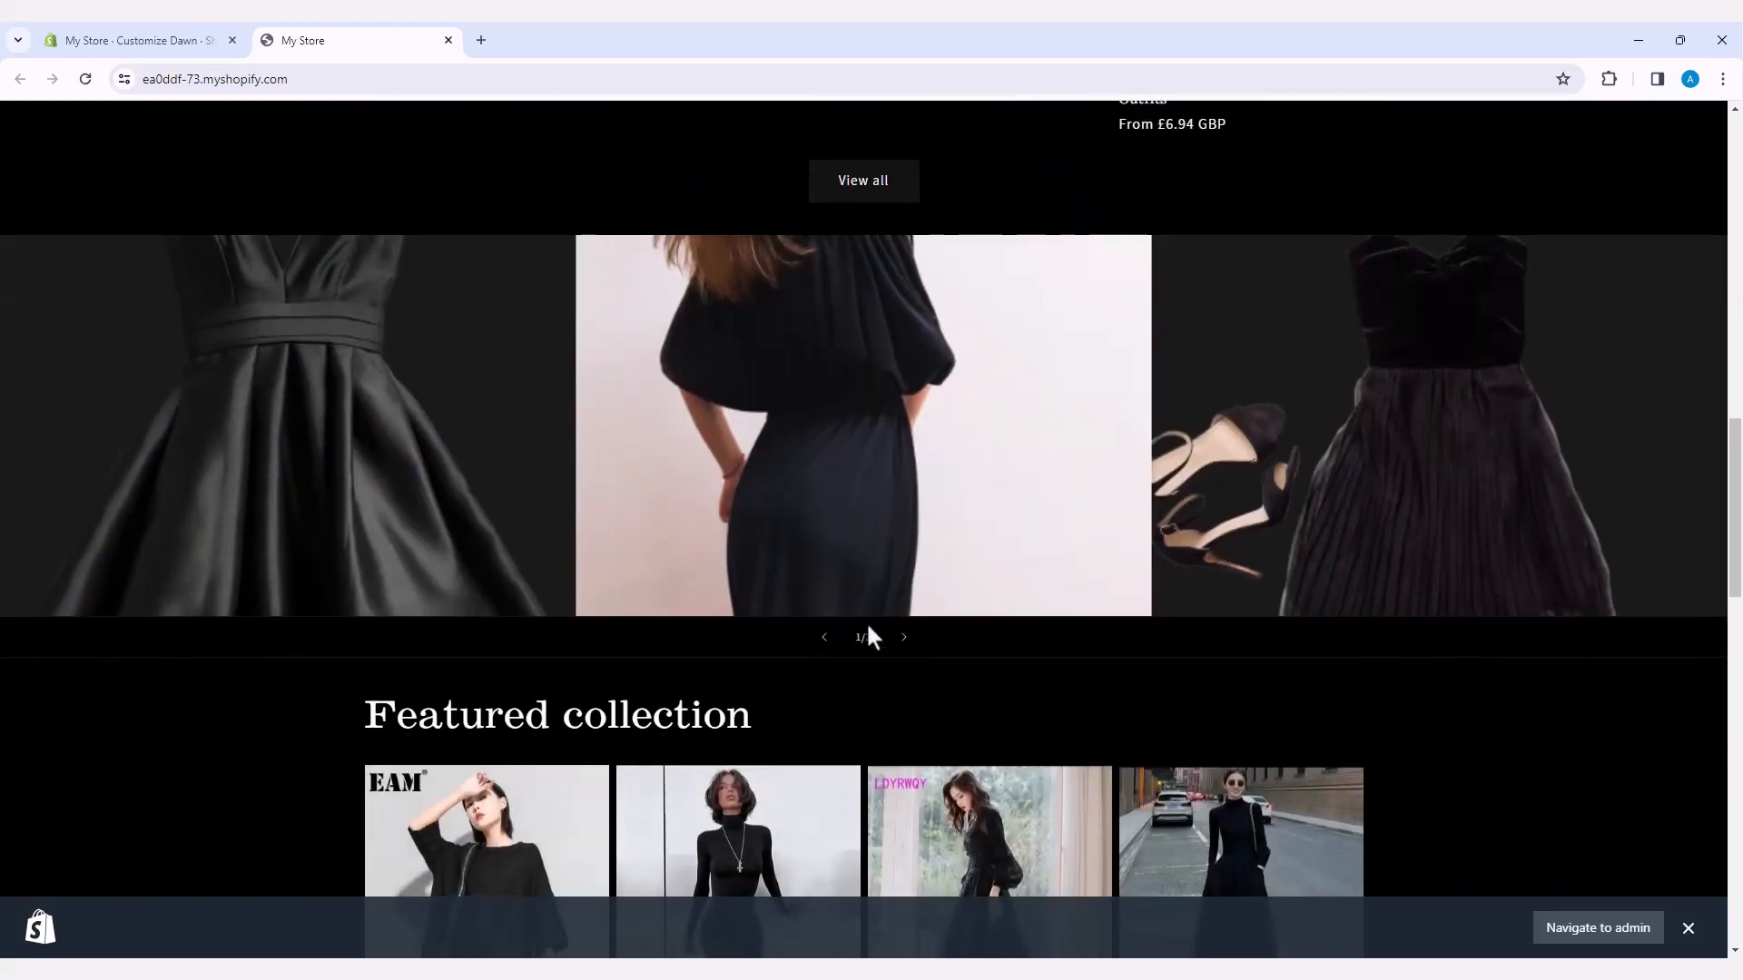
- Check the storefront slideshow by switching back and forth between its two slides
left_click(904, 639)
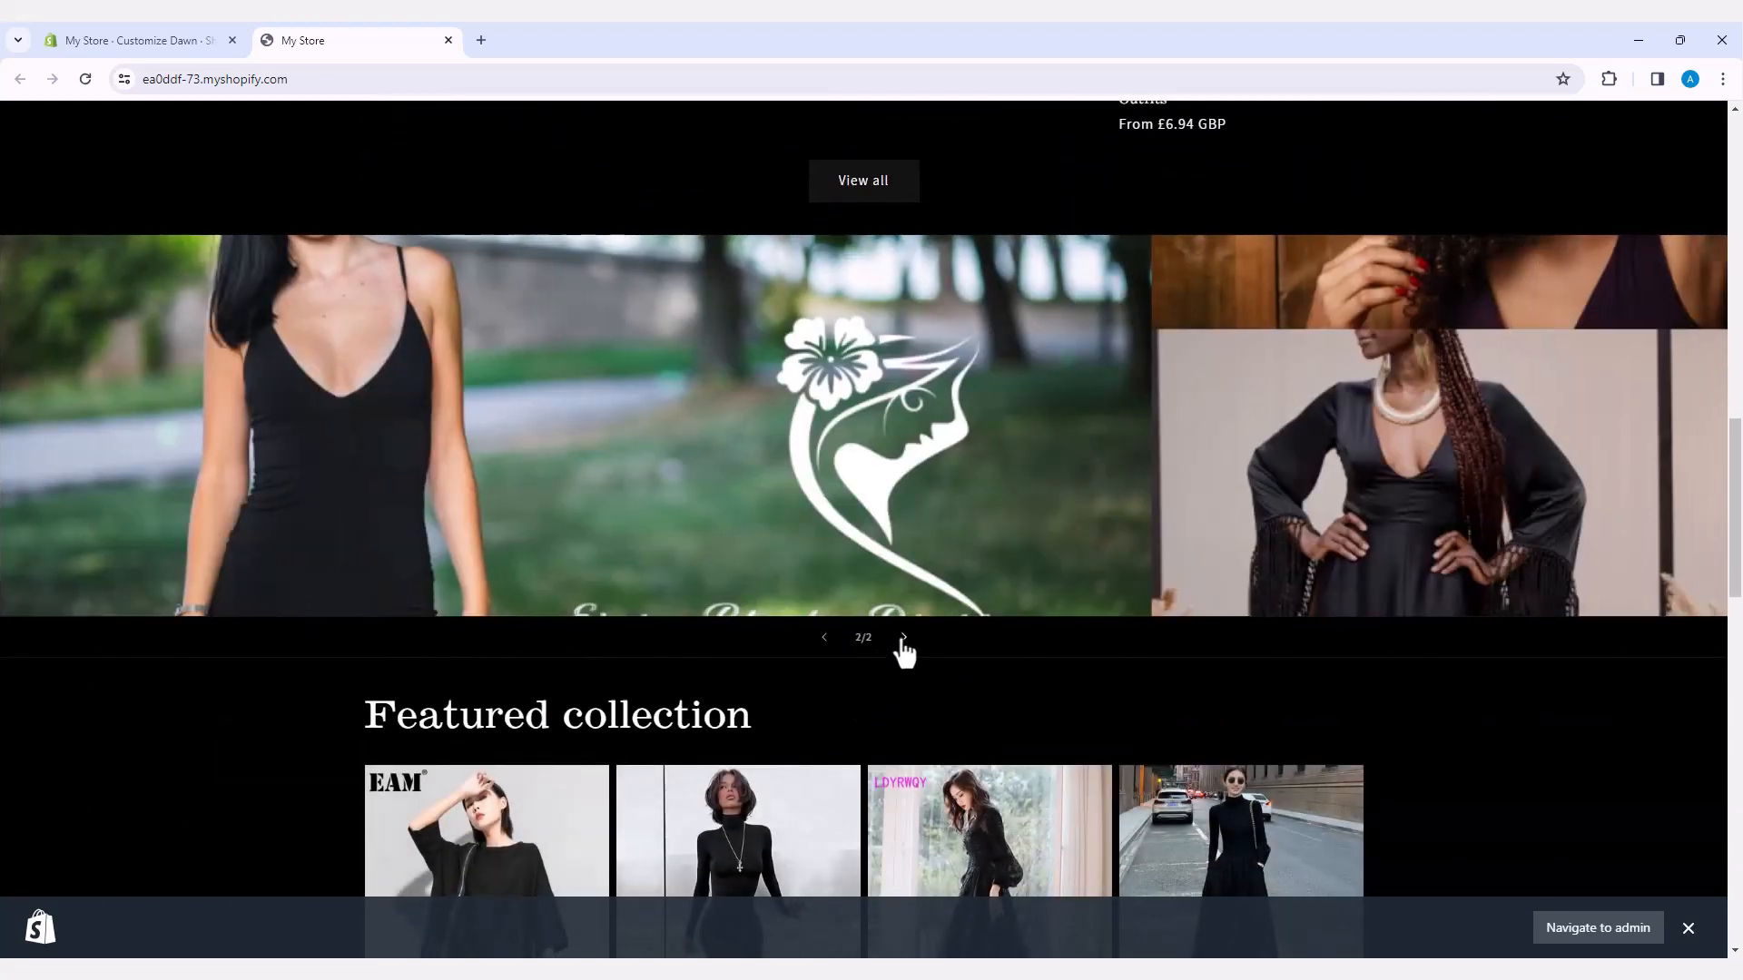
left_click(824, 638)
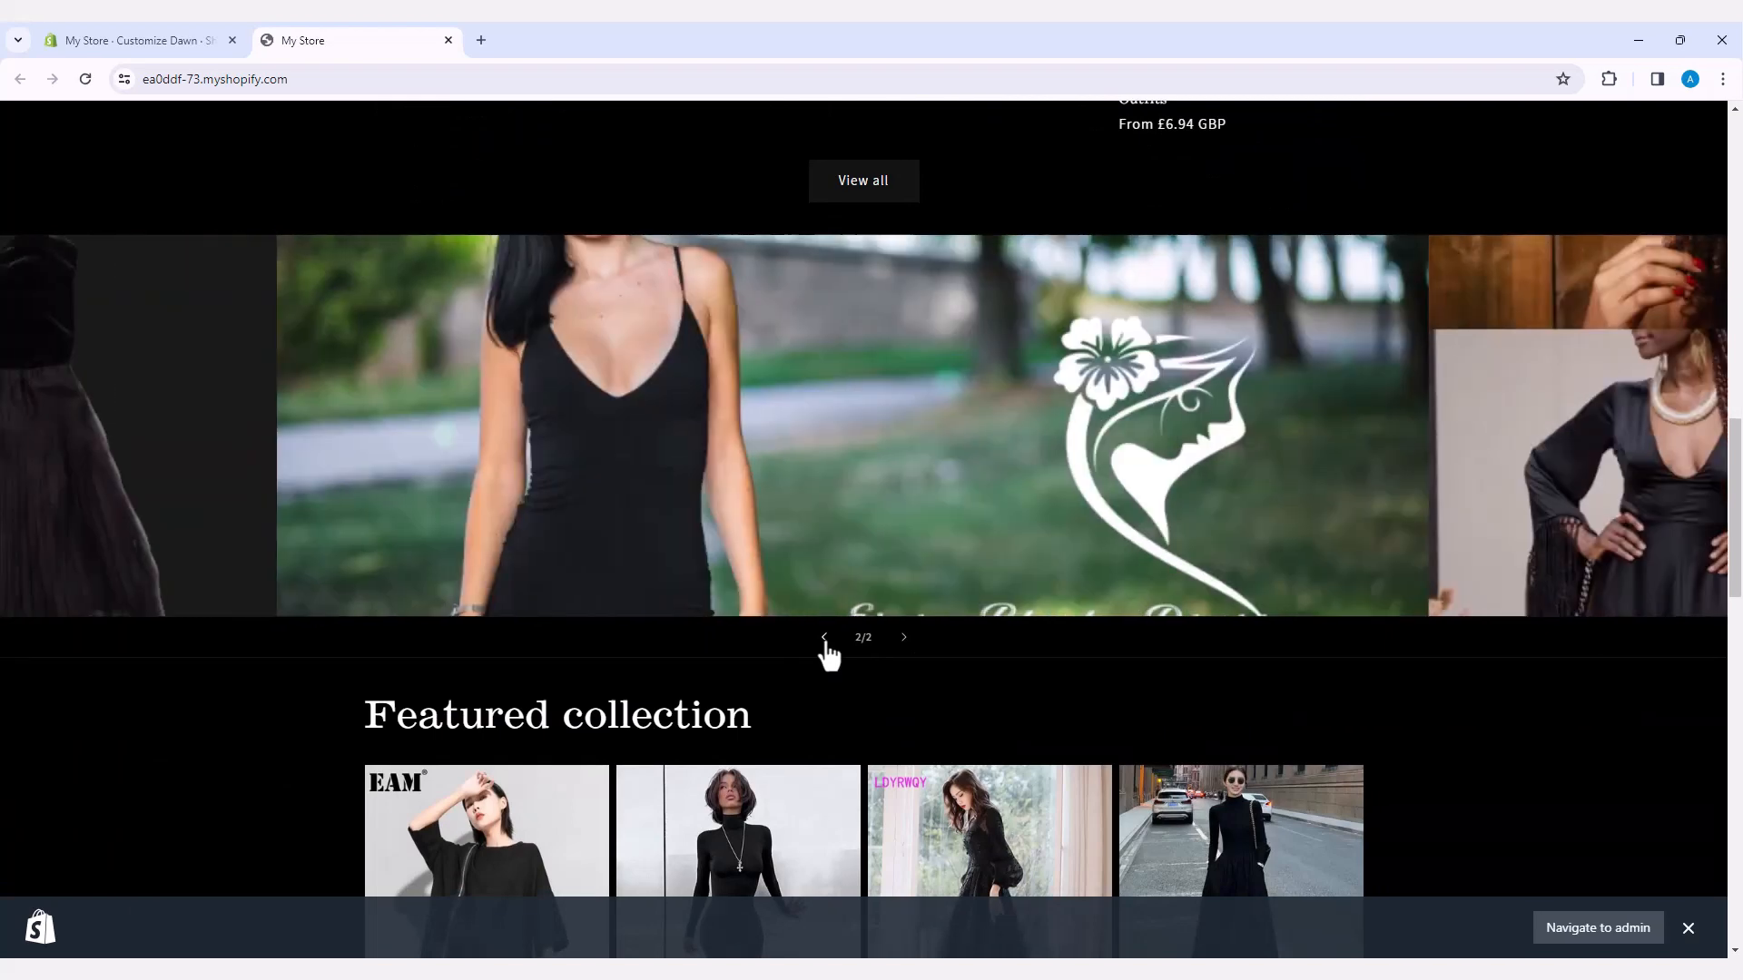
left_click(903, 638)
- Examine the storefront's Featured collection, About Us and Customer Review sections, then look back over the page towards Featured products
scroll(904, 636, "down", 2)
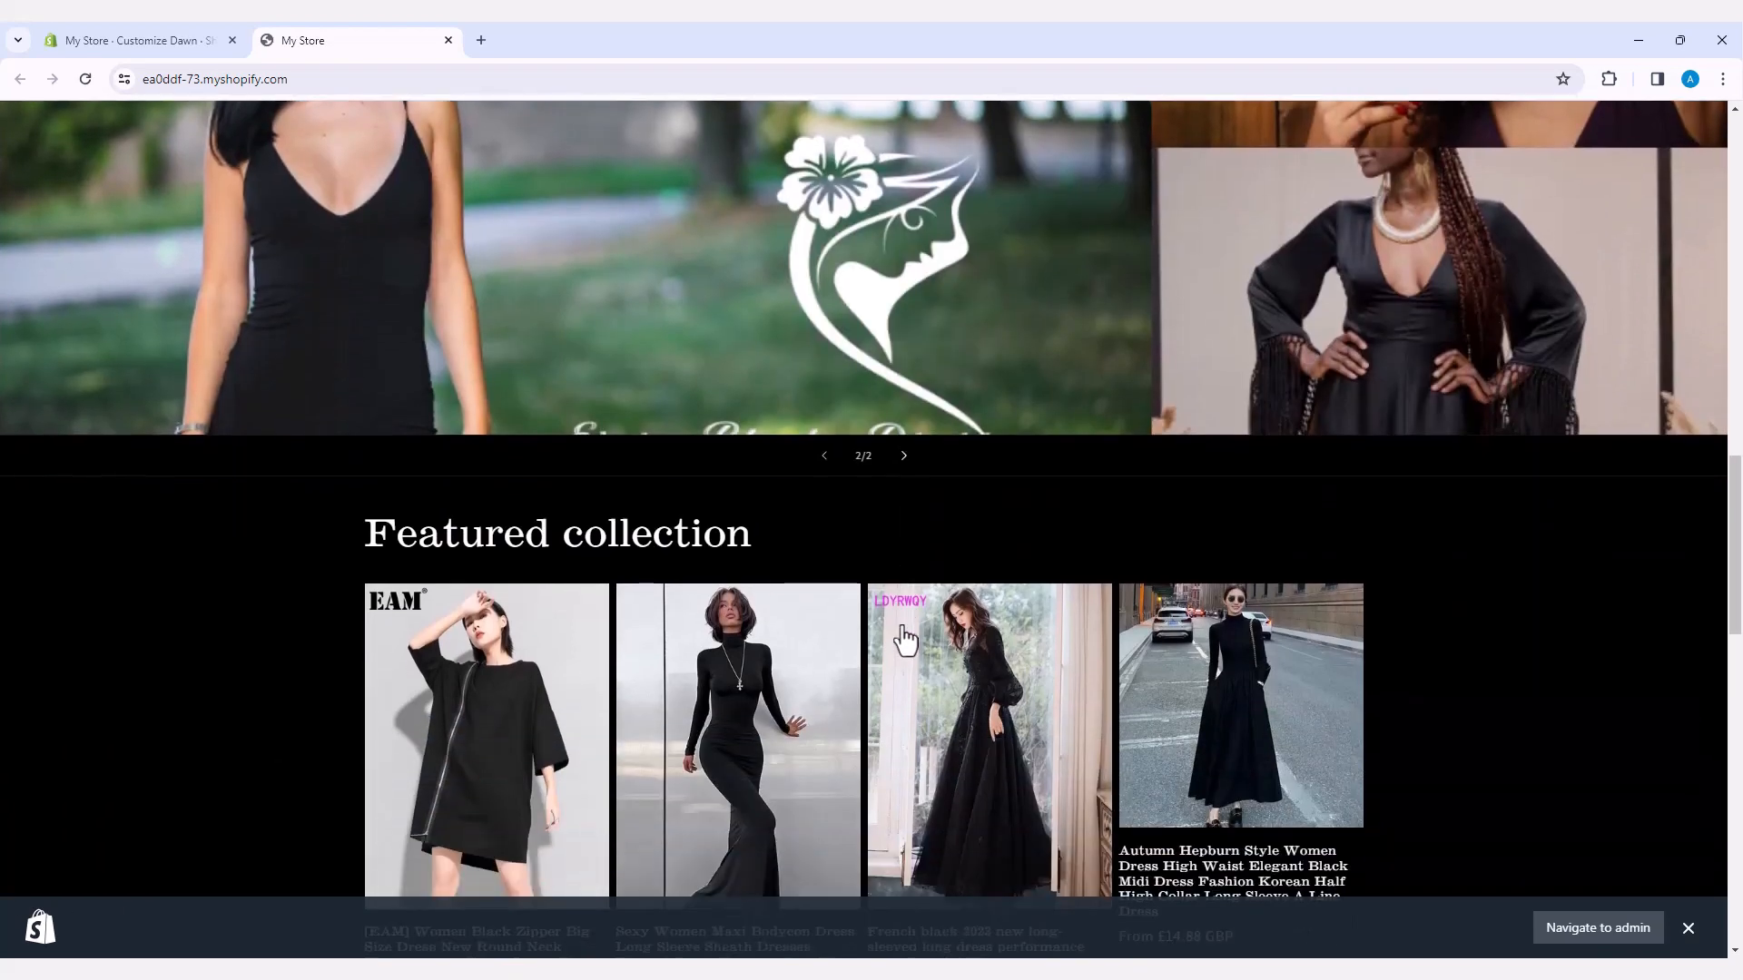
scroll(905, 640, "down", 2)
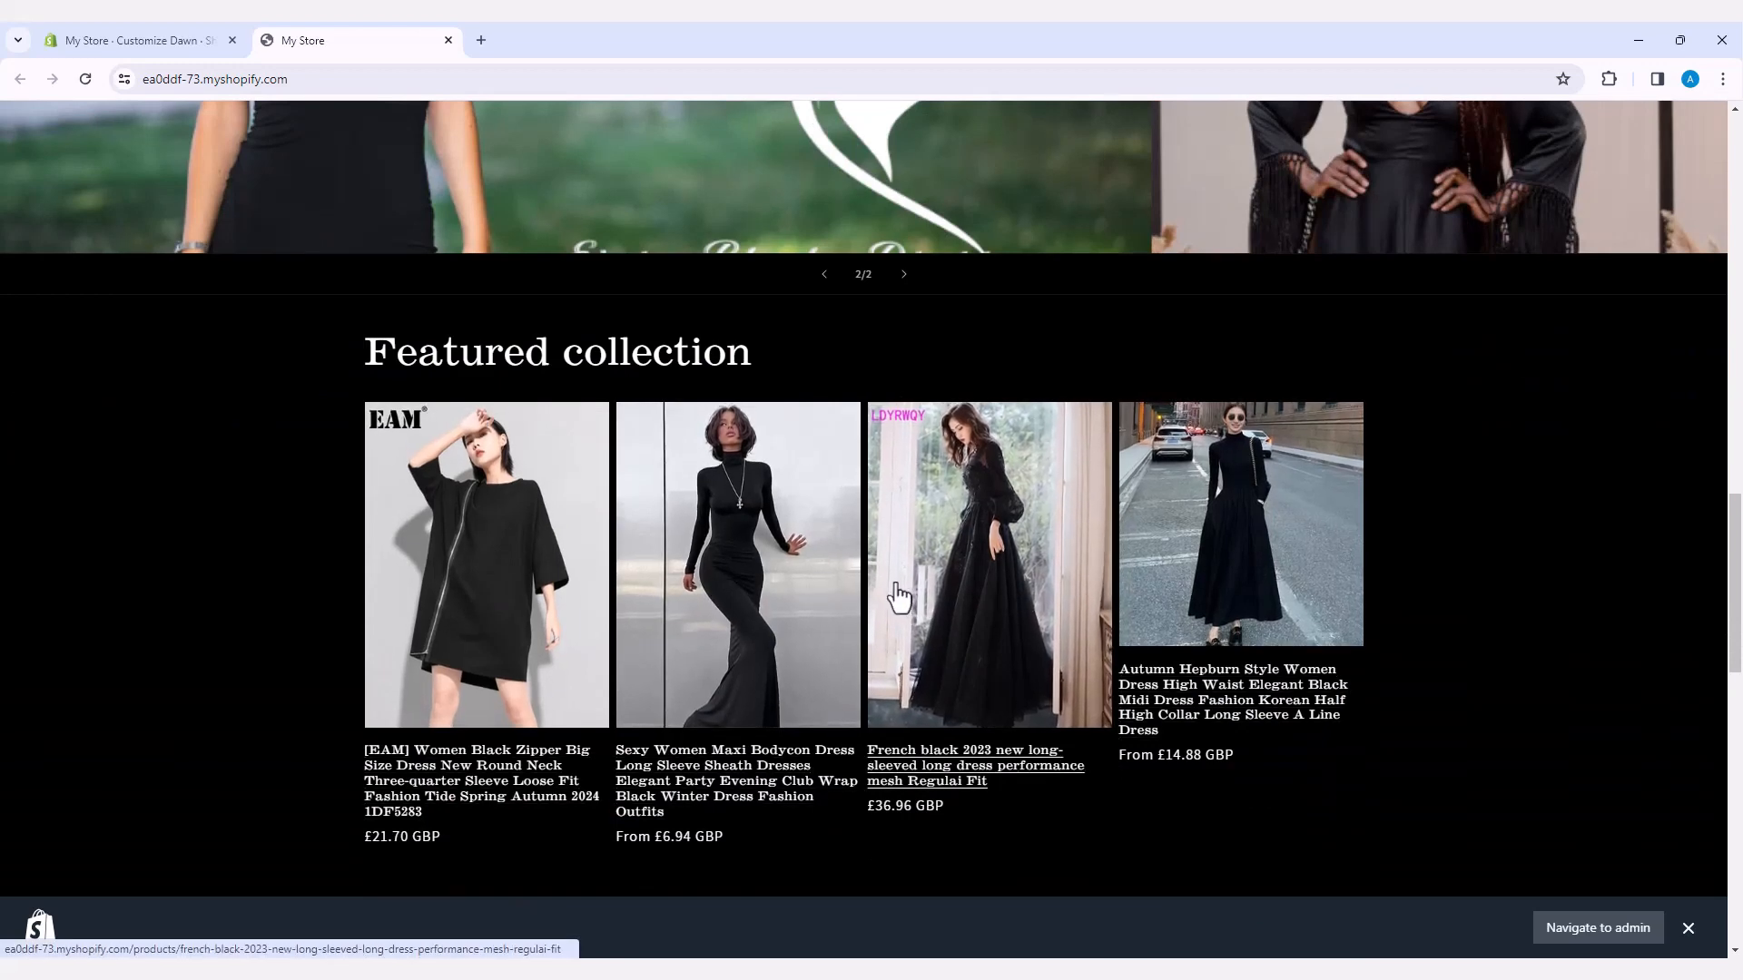
scroll(899, 598, "down", 5)
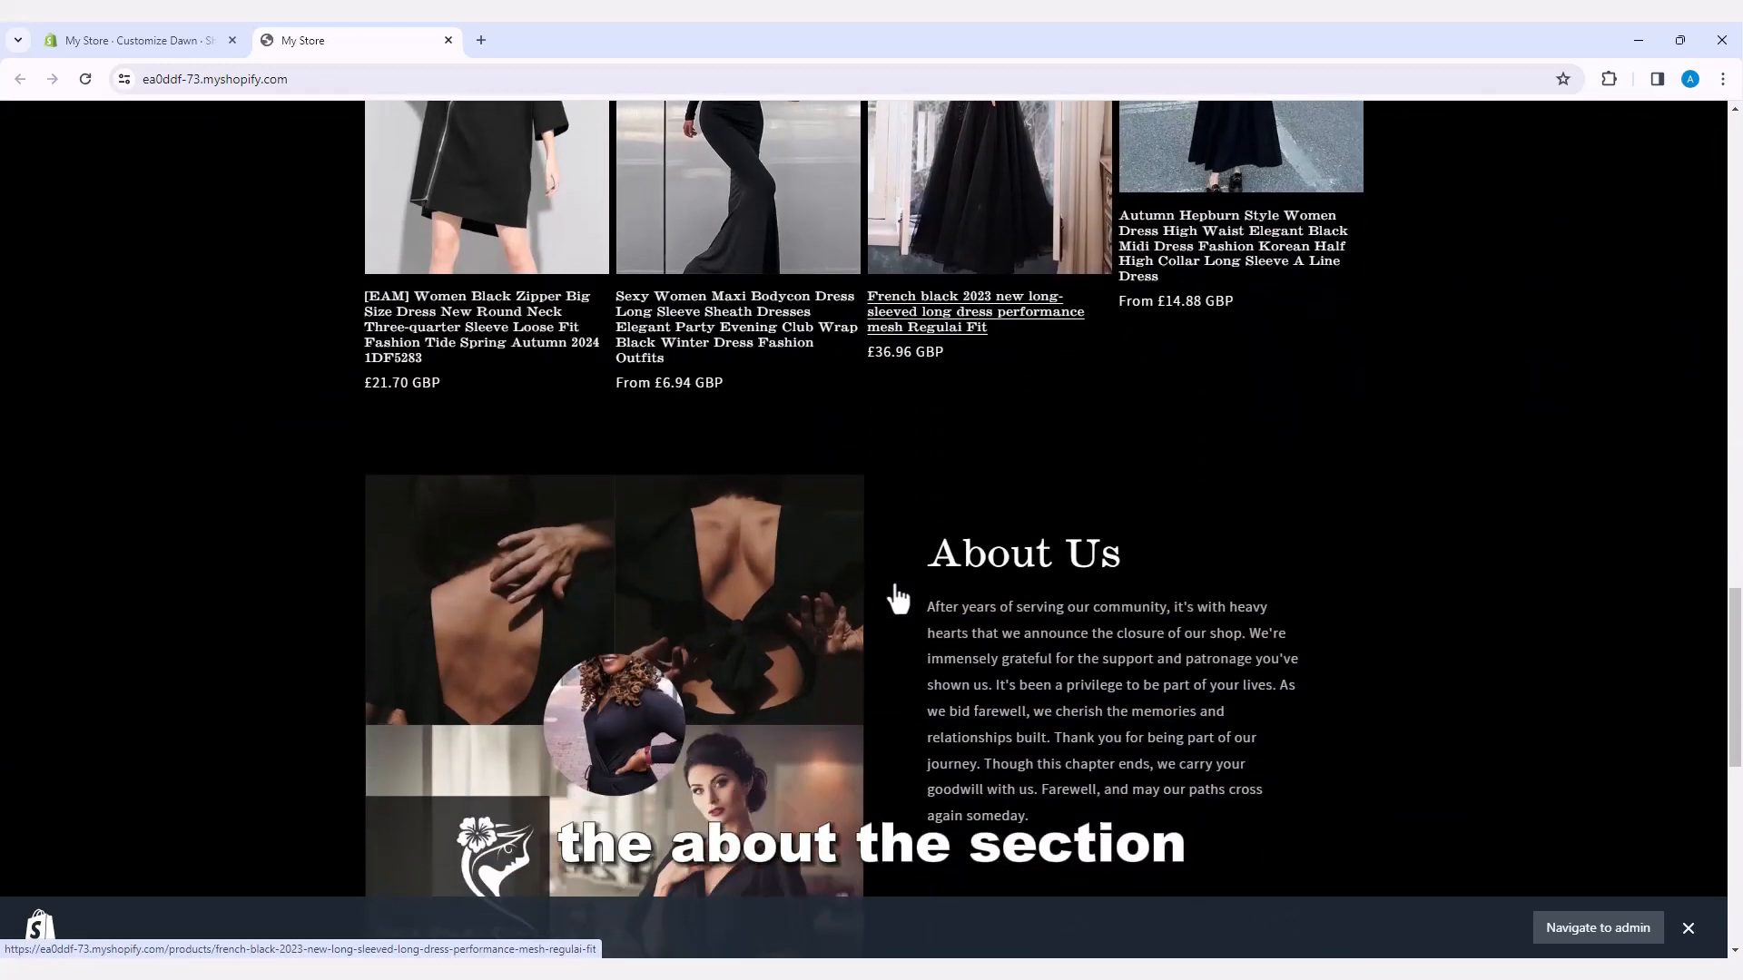
scroll(895, 590, "down", 1)
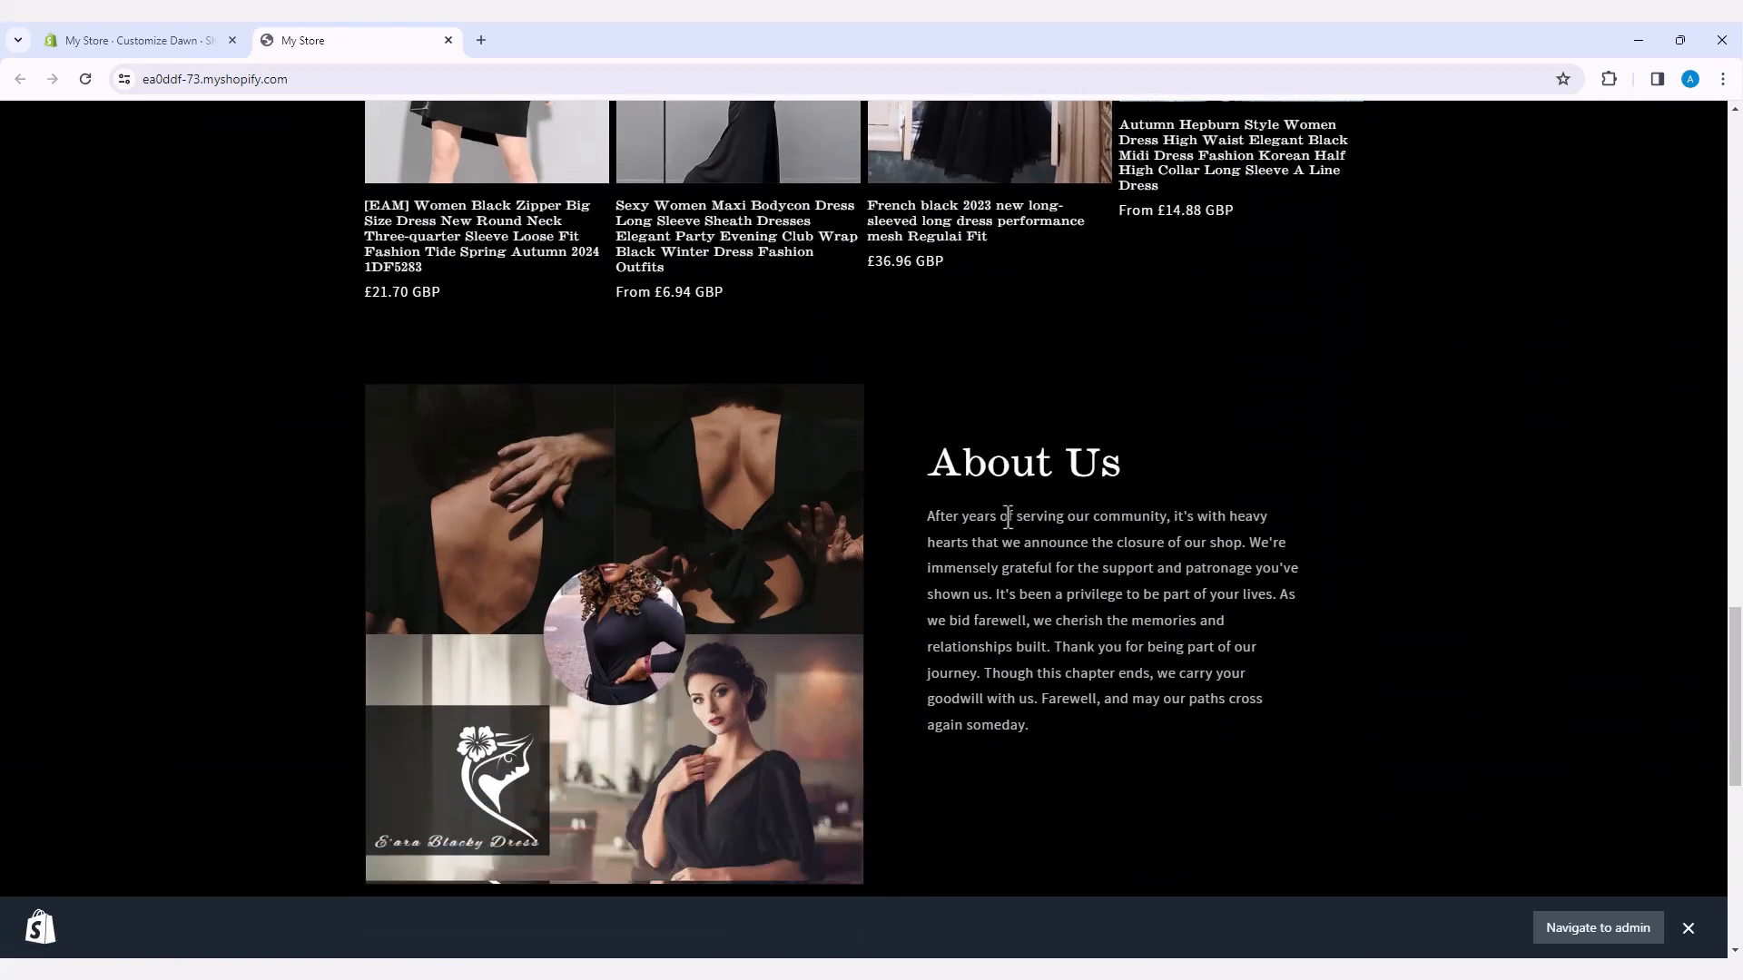
scroll(760, 597, "down", 2)
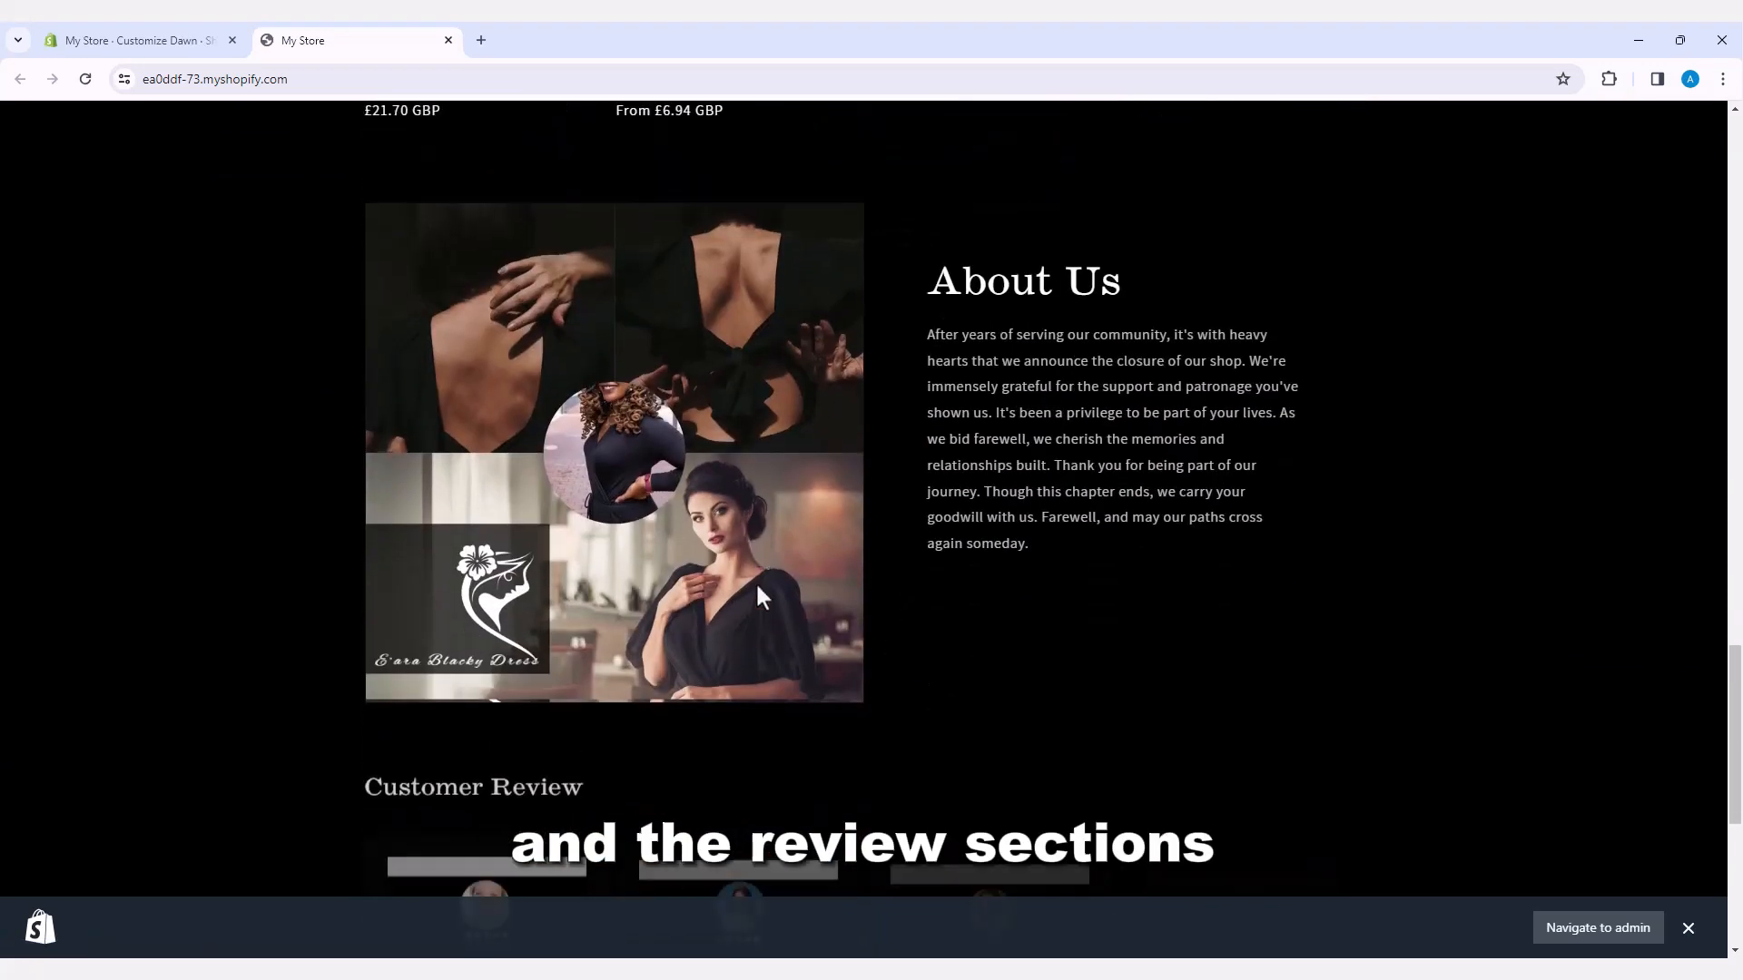
scroll(761, 597, "down", 3)
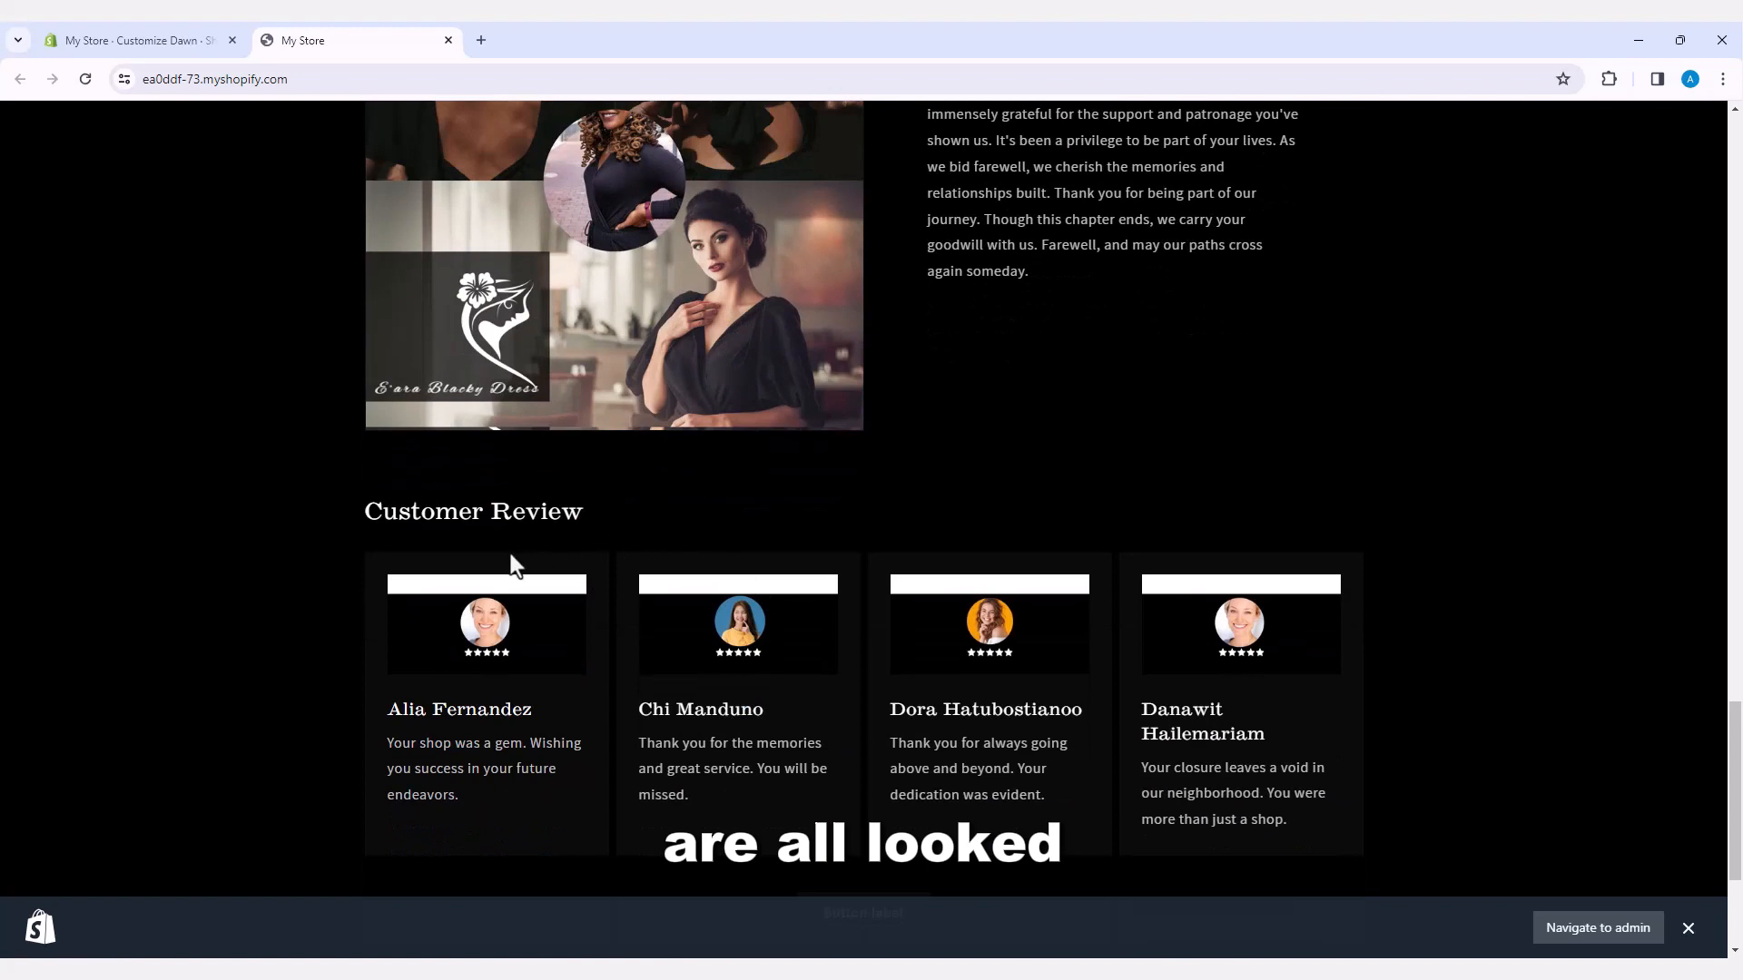
scroll(537, 568, "down", 1)
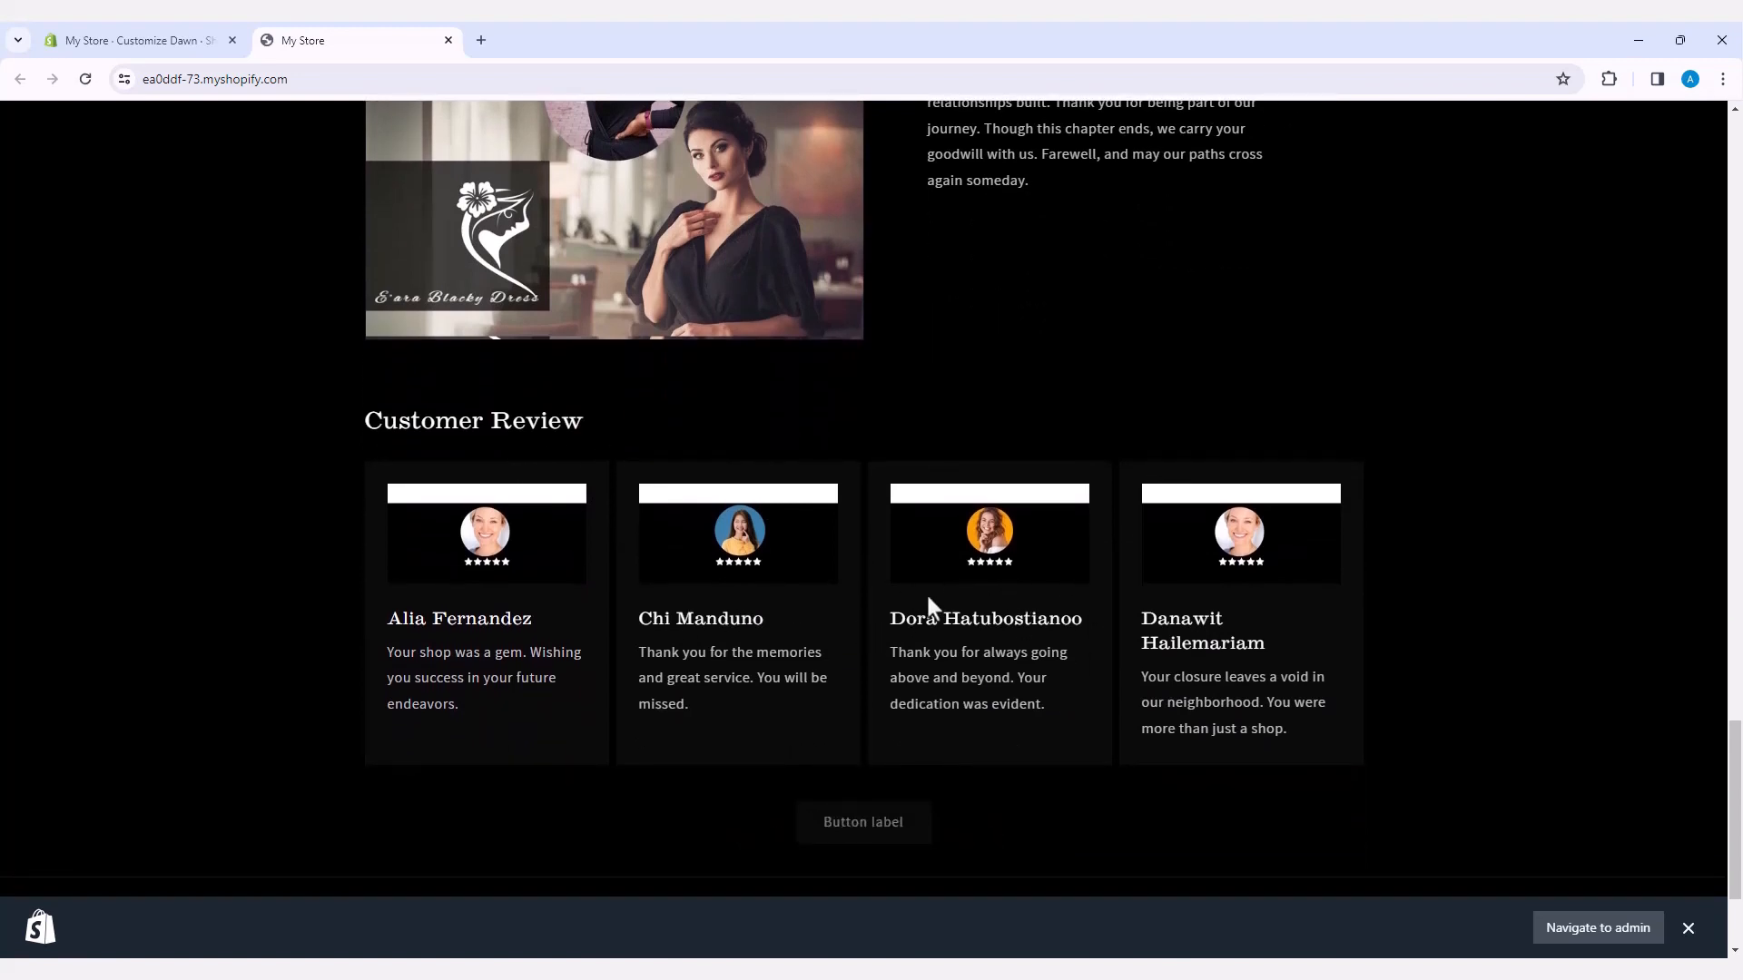
scroll(928, 599, "up", 7)
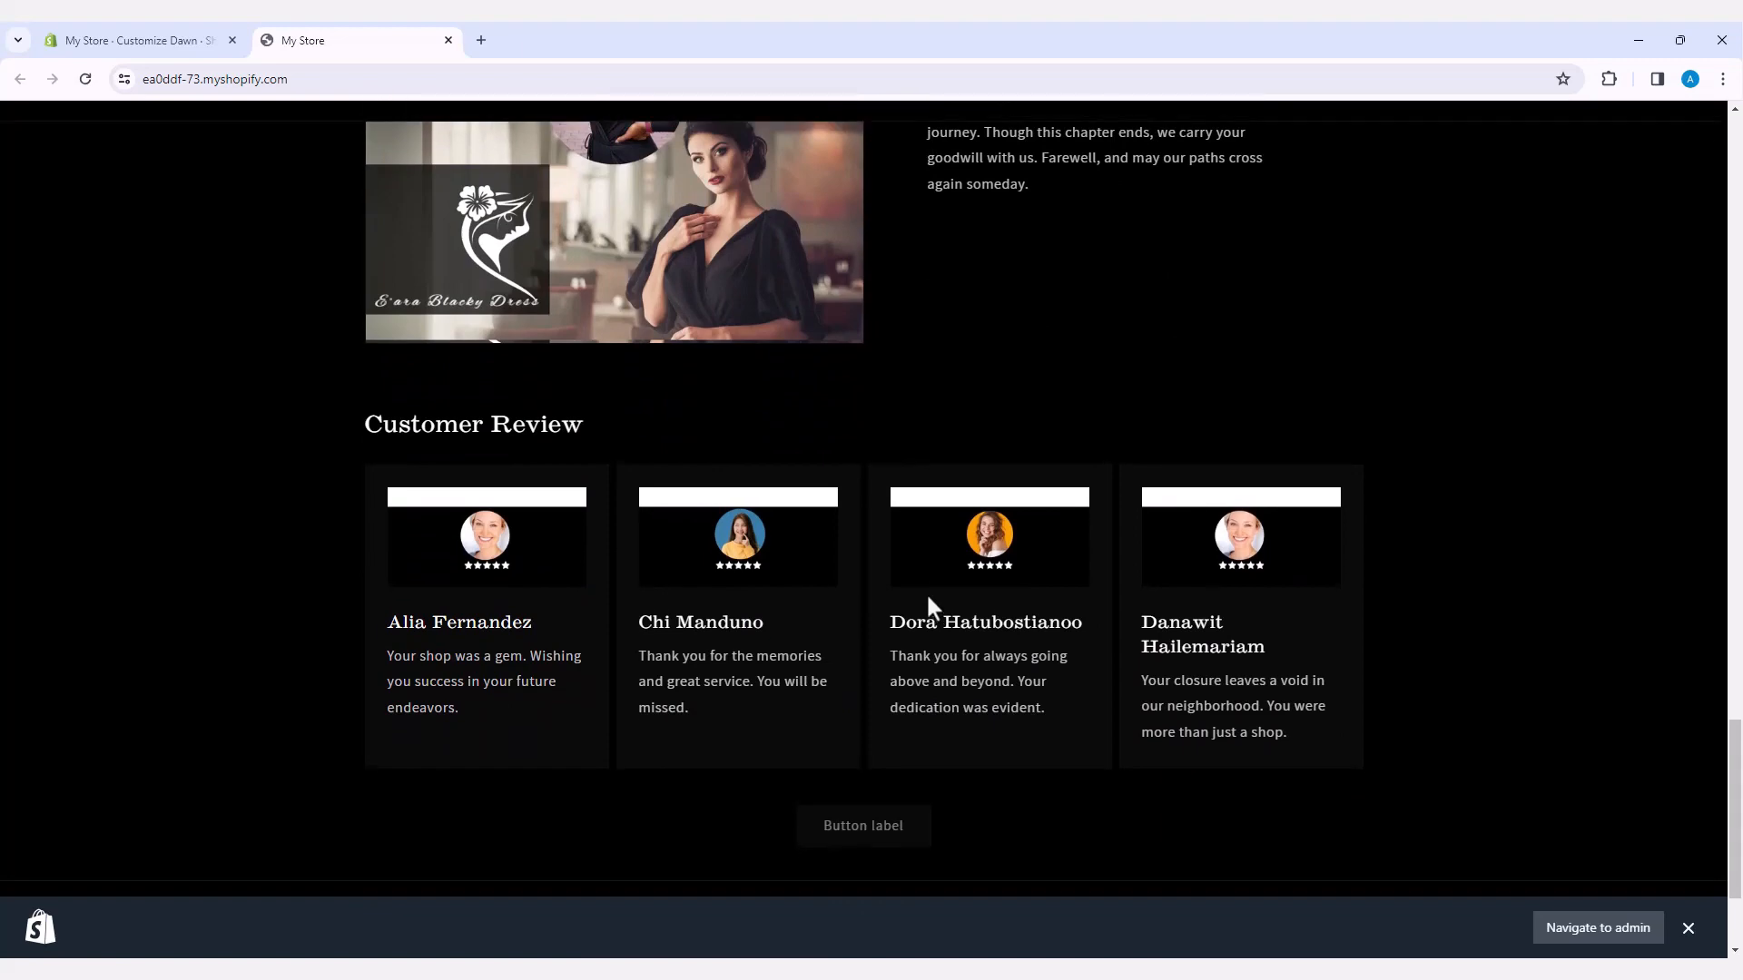
scroll(928, 606, "up", 10)
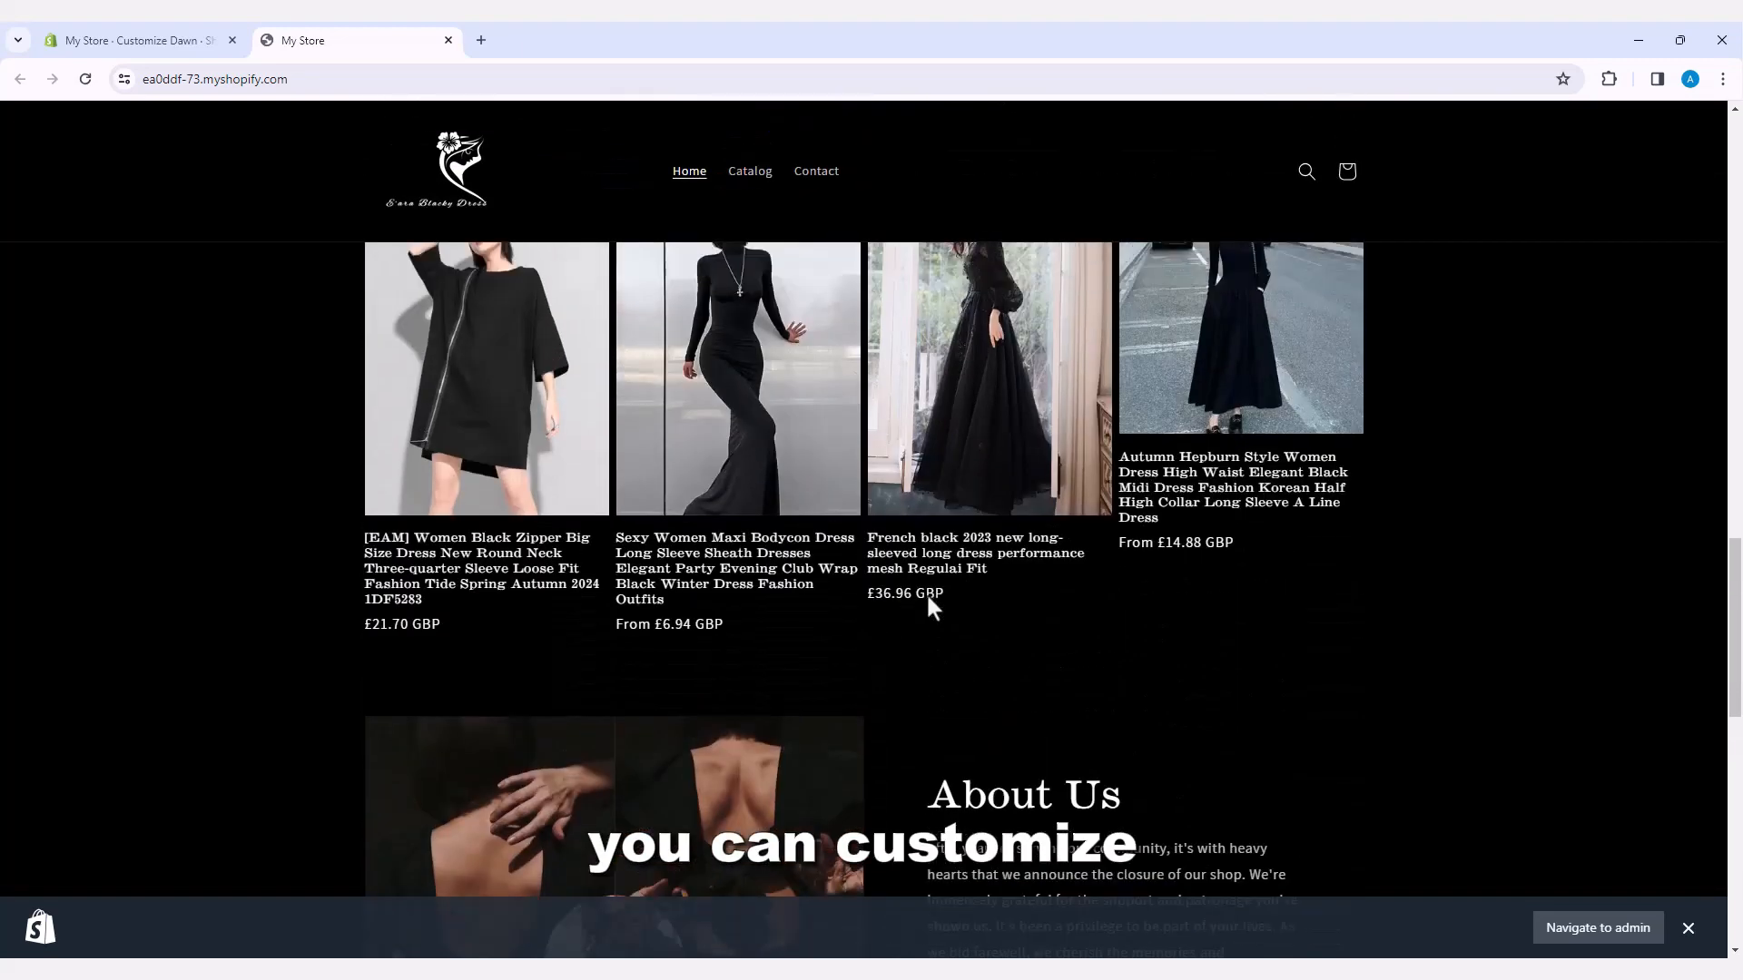
scroll(927, 597, "up", 10)
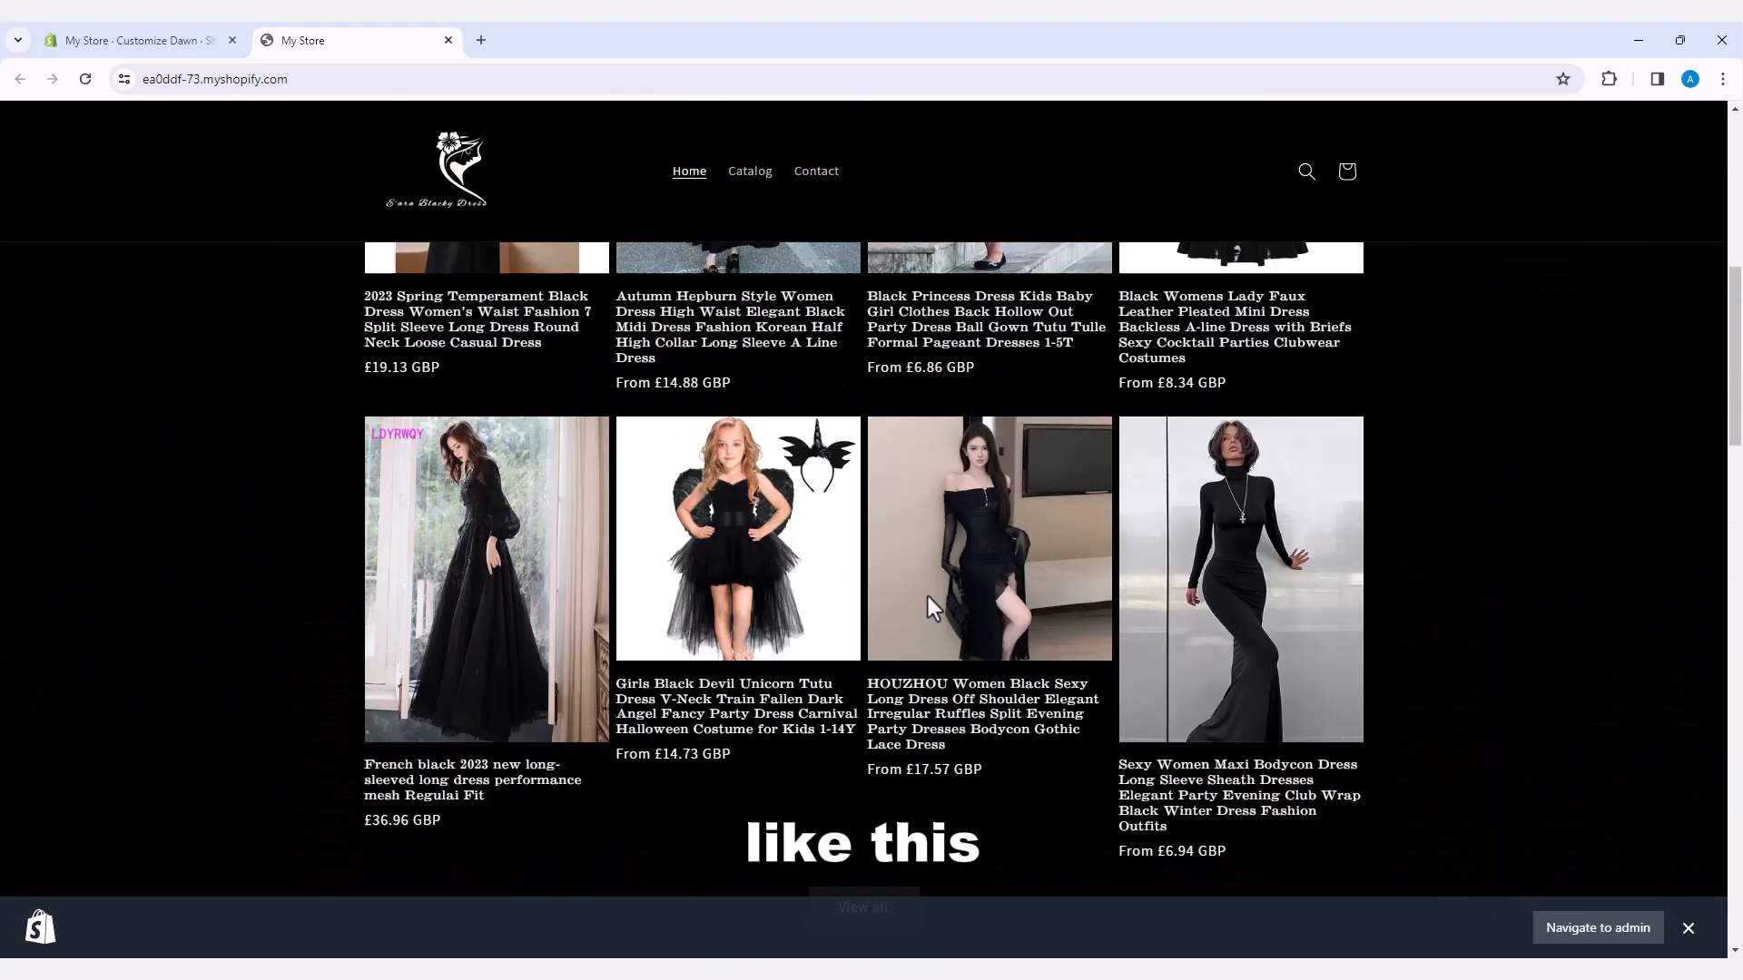